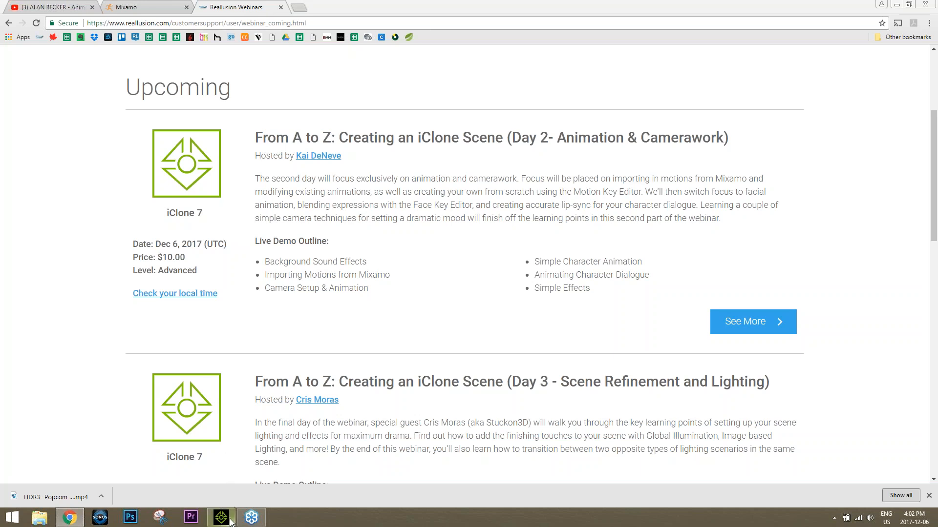
Step: Switch to iClone and move the Zane avatar beside the staircase, to about Y -294 and Z 36
{"action": "left_click", "coordinate": [229, 522]}
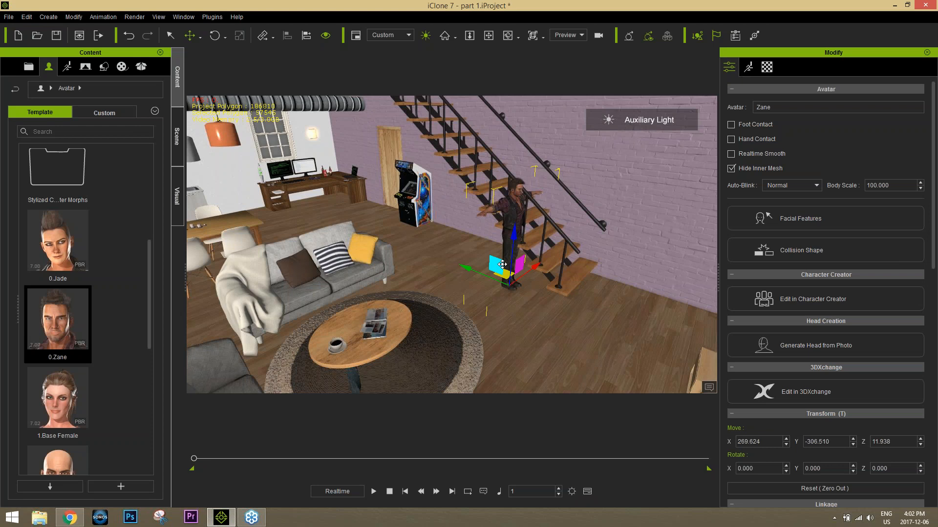
{"action": "mouse_move", "coordinate": [496, 266]}
{"action": "left_mouse_down"}
{"action": "mouse_move", "coordinate": [491, 234]}
{"action": "mouse_move", "coordinate": [494, 259]}
{"action": "left_mouse_up"}
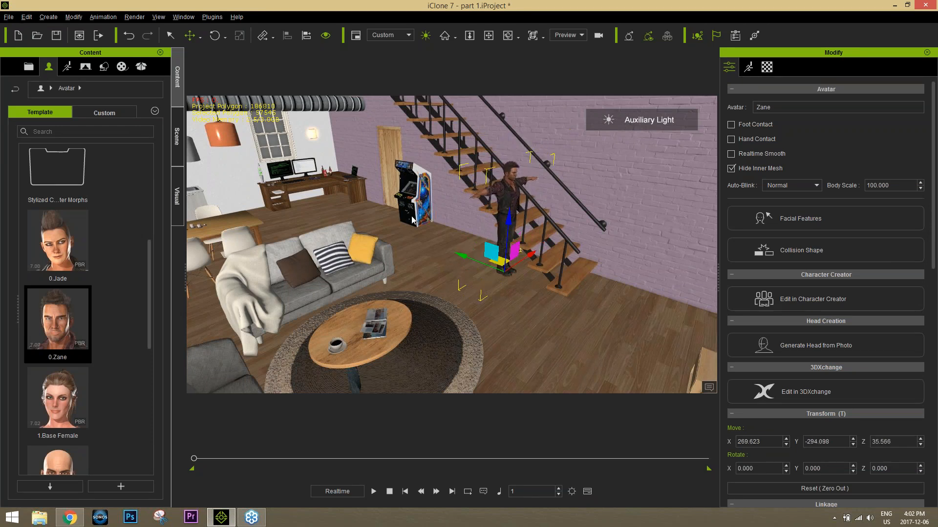
{"action": "scroll", "coordinate": [293, 200], "scroll_direction": "down", "scroll_amount": 3}
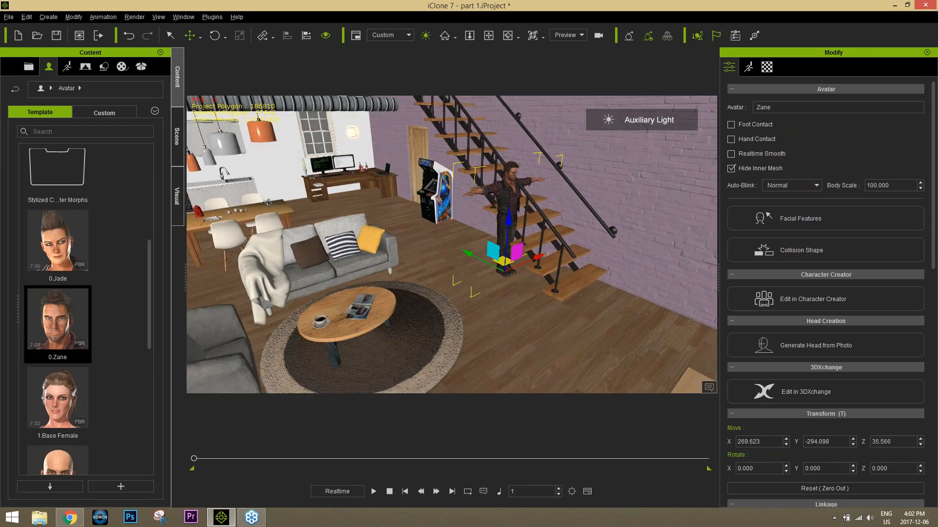
{"action": "middle_click_drag", "start_coordinate": [286, 215], "coordinate": [375, 247]}
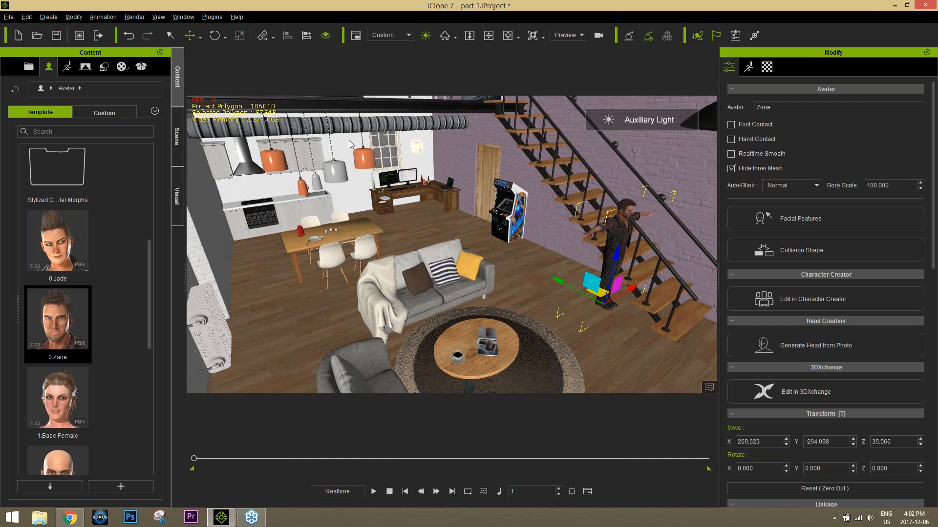
{"action": "middle_click_drag", "start_coordinate": [449, 286], "coordinate": [438, 279]}
{"action": "right_click_drag", "start_coordinate": [438, 279], "coordinate": [614, 329]}
{"action": "middle_click_drag", "start_coordinate": [614, 329], "coordinate": [565, 308]}
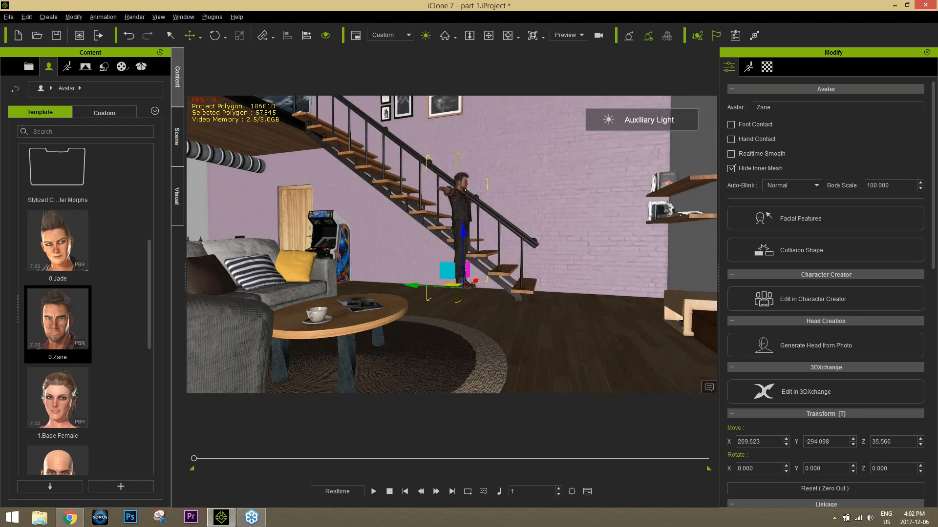
{"action": "mouse_move", "coordinate": [565, 308]}
{"action": "right_mouse_down"}
{"action": "mouse_move", "coordinate": [599, 343]}
{"action": "mouse_move", "coordinate": [552, 294]}
{"action": "mouse_move", "coordinate": [555, 303]}
{"action": "right_mouse_up"}
{"action": "scroll", "coordinate": [599, 341], "scroll_direction": "up", "scroll_amount": 4}
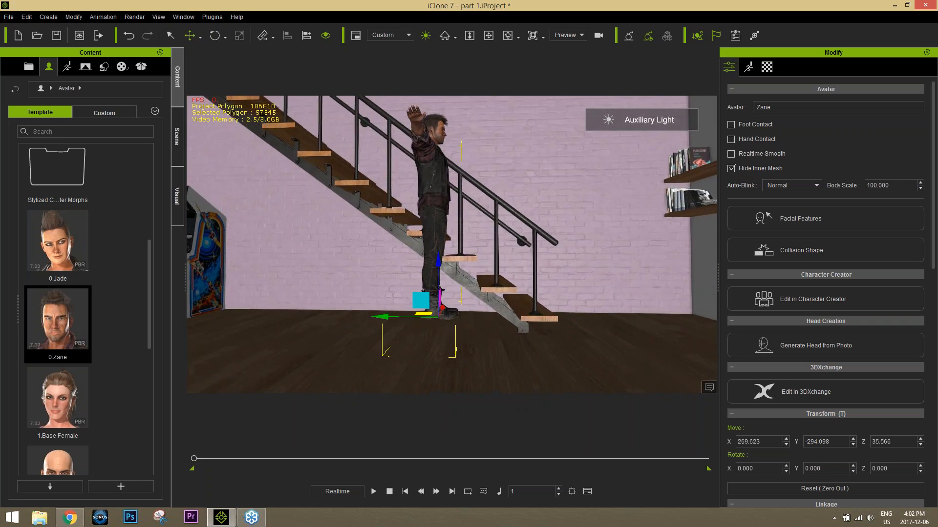
Step: Lower the Zane avatar toward the floor and move it away from the lowest steps, to about Y -250 and Z 15
{"action": "left_click_drag", "start_coordinate": [440, 265], "coordinate": [447, 288]}
{"action": "right_click_drag", "start_coordinate": [447, 289], "coordinate": [436, 321], "text": "alt"}
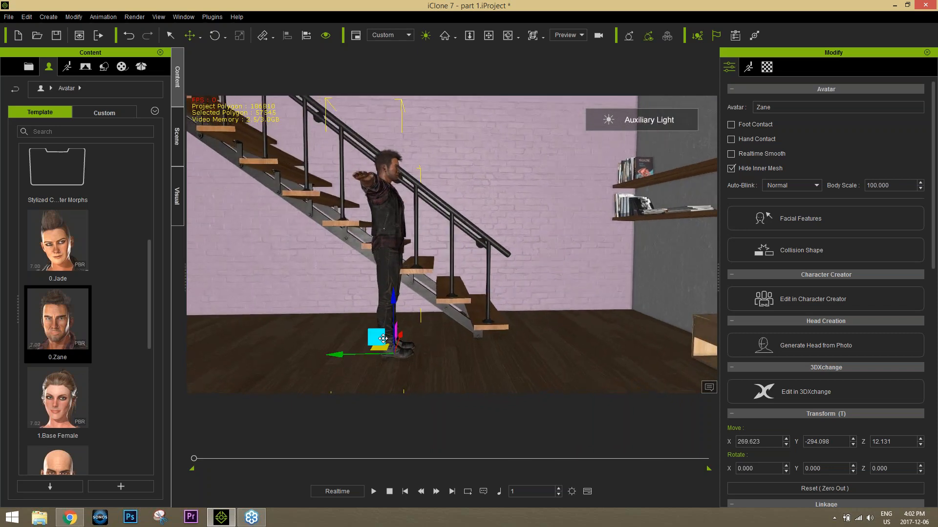
{"action": "left_click_drag", "start_coordinate": [376, 338], "coordinate": [329, 336]}
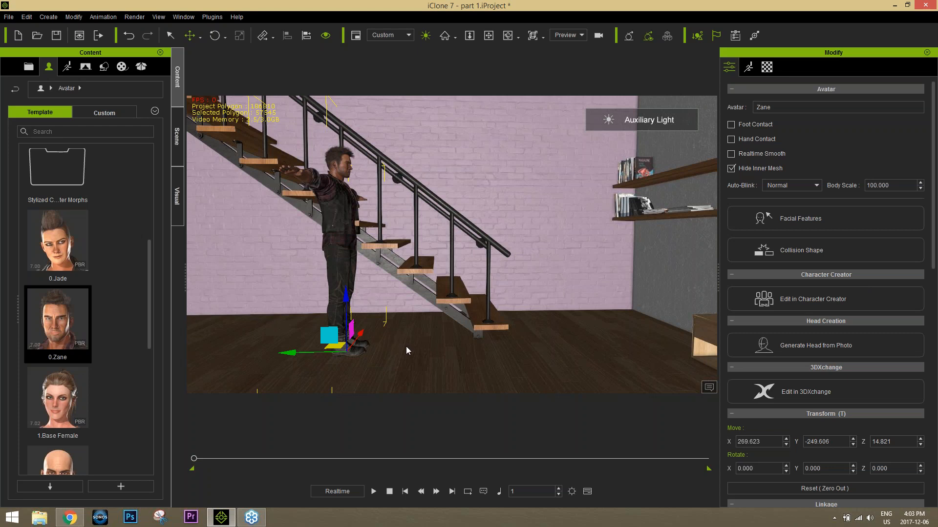
{"action": "right_click_drag", "start_coordinate": [432, 240], "coordinate": [403, 253]}
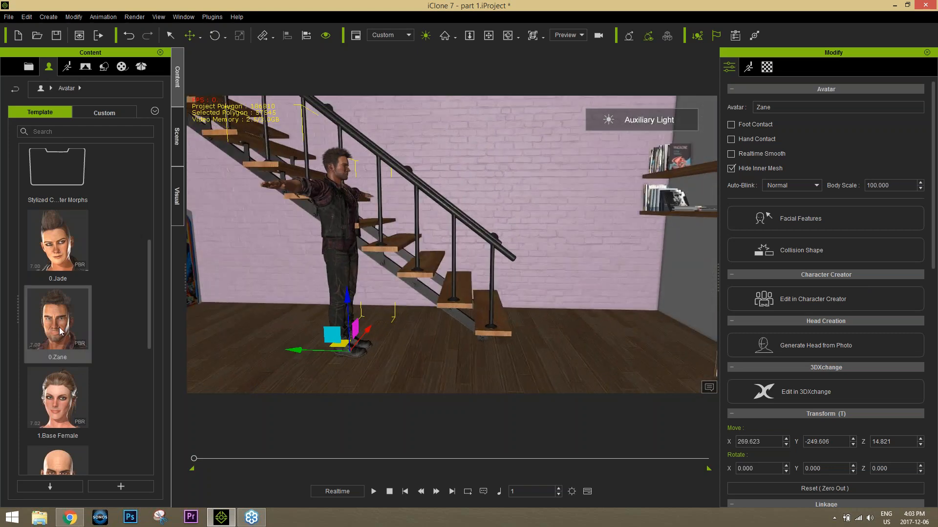
{"action": "left_click", "coordinate": [78, 323]}
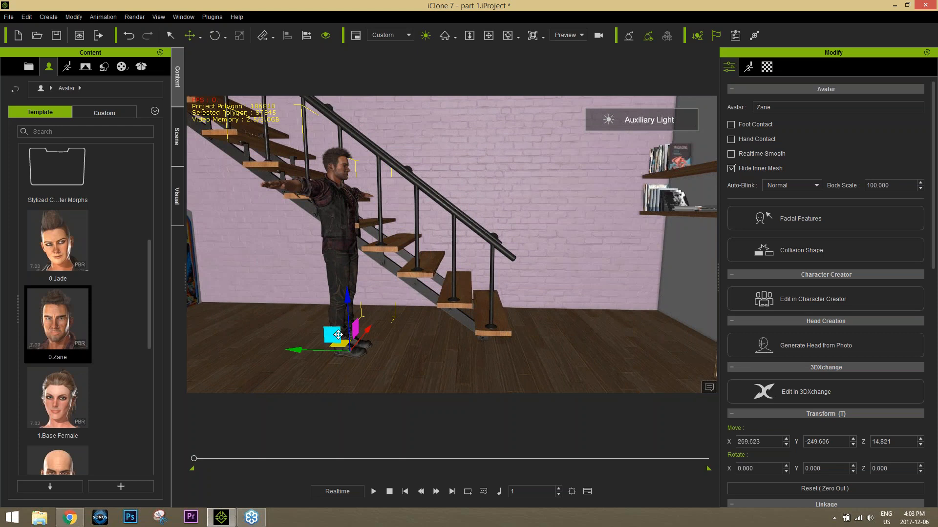
Step: Place the Zane avatar over the third step from the bottom of the staircase, at about X 338, Y -311 and Z 95
{"action": "left_click_drag", "start_coordinate": [333, 335], "coordinate": [419, 252]}
{"action": "right_click_drag", "start_coordinate": [419, 251], "coordinate": [318, 257]}
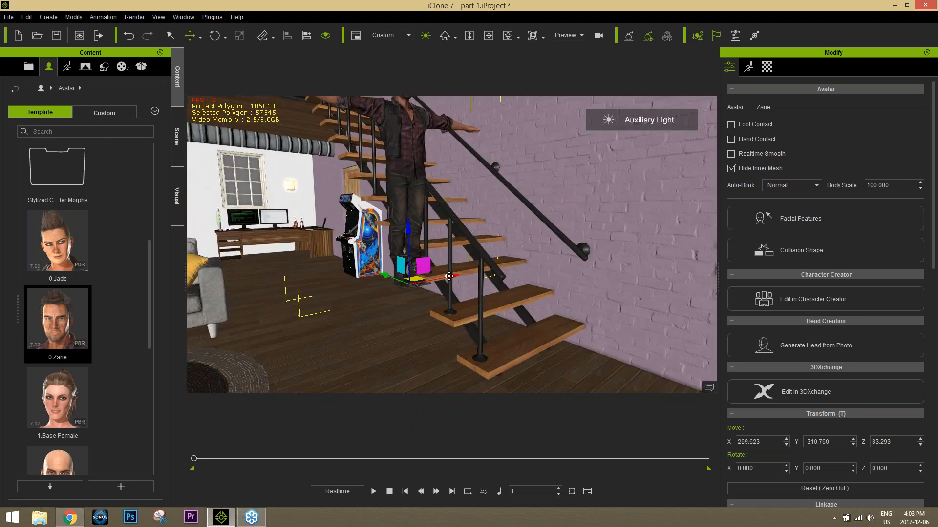
{"action": "left_click_drag", "start_coordinate": [449, 276], "coordinate": [504, 266]}
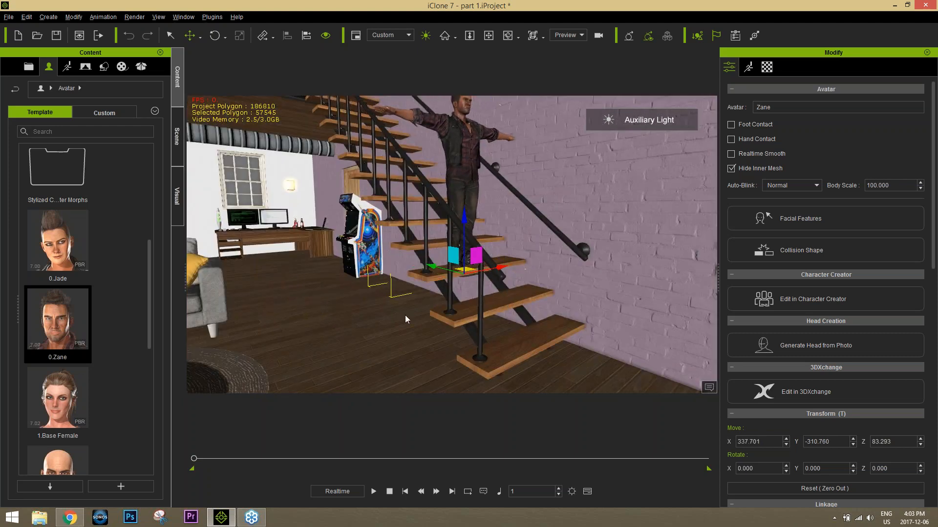
{"action": "left_click_drag", "start_coordinate": [405, 318], "coordinate": [492, 266], "text": "alt"}
{"action": "left_click_drag", "start_coordinate": [465, 218], "coordinate": [465, 207]}
{"action": "left_click_drag", "start_coordinate": [515, 300], "coordinate": [533, 289], "text": "alt"}
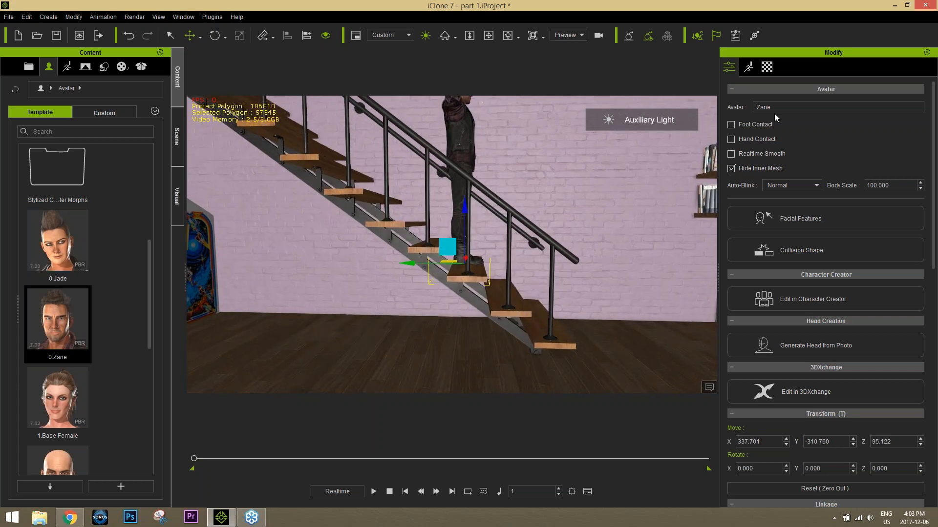
Step: Enable Foot Contact for the Zane avatar and raise it above the stair step to about Z 107
{"action": "left_click", "coordinate": [731, 126]}
{"action": "mouse_move", "coordinate": [466, 208]}
{"action": "left_mouse_down"}
{"action": "mouse_move", "coordinate": [466, 219]}
{"action": "mouse_move", "coordinate": [475, 213]}
{"action": "left_mouse_up"}
{"action": "left_click_drag", "start_coordinate": [476, 224], "coordinate": [469, 201]}
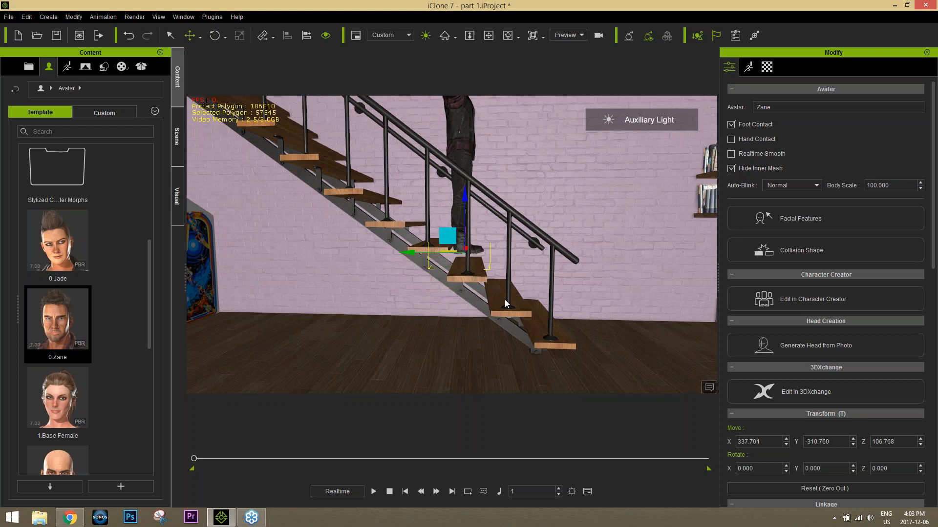
{"action": "right_click_drag", "start_coordinate": [595, 263], "coordinate": [474, 255]}
{"action": "scroll", "coordinate": [473, 255], "scroll_direction": "down", "scroll_amount": 4}
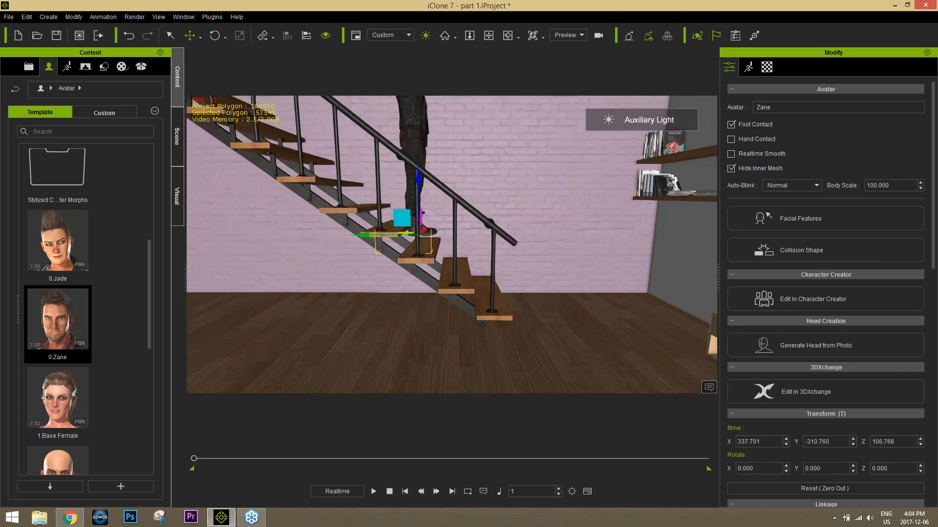
Step: Add the Box_002 prop from the 3D Blocks library to the floor beneath the stairs, at about X 350 and Y -315
{"action": "left_click", "coordinate": [178, 137]}
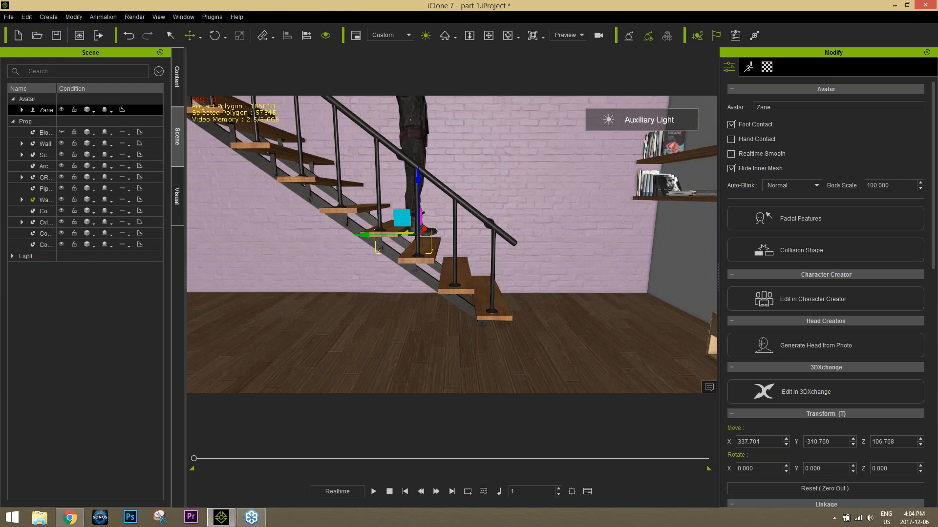
{"action": "left_click", "coordinate": [175, 88]}
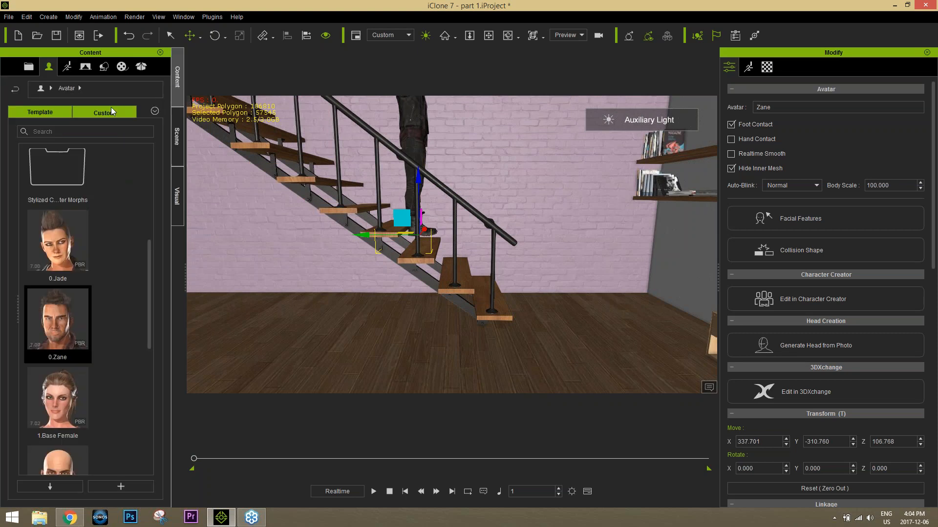
{"action": "left_click", "coordinate": [106, 68]}
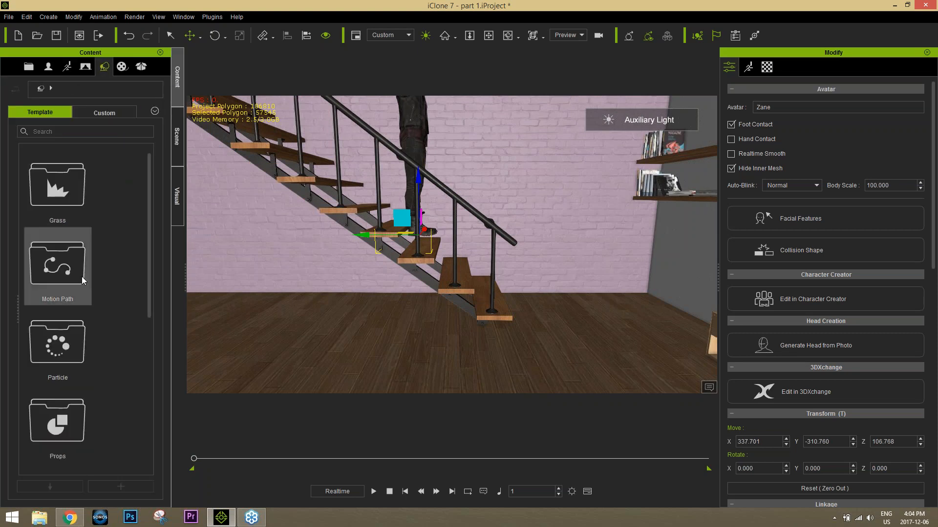
{"action": "left_click_drag", "start_coordinate": [148, 247], "coordinate": [148, 313]}
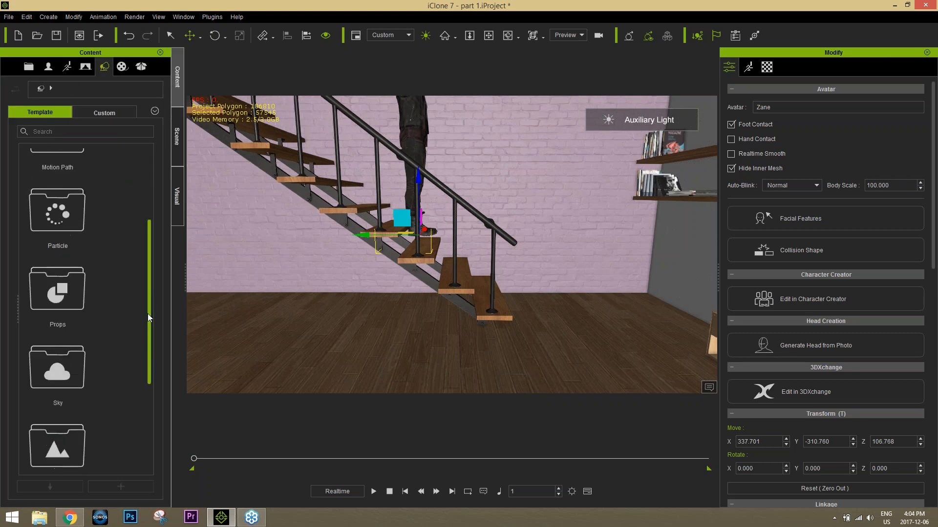
{"action": "double_click", "coordinate": [64, 298]}
{"action": "left_click_drag", "start_coordinate": [149, 163], "coordinate": [160, 251]}
{"action": "double_click", "coordinate": [60, 338]}
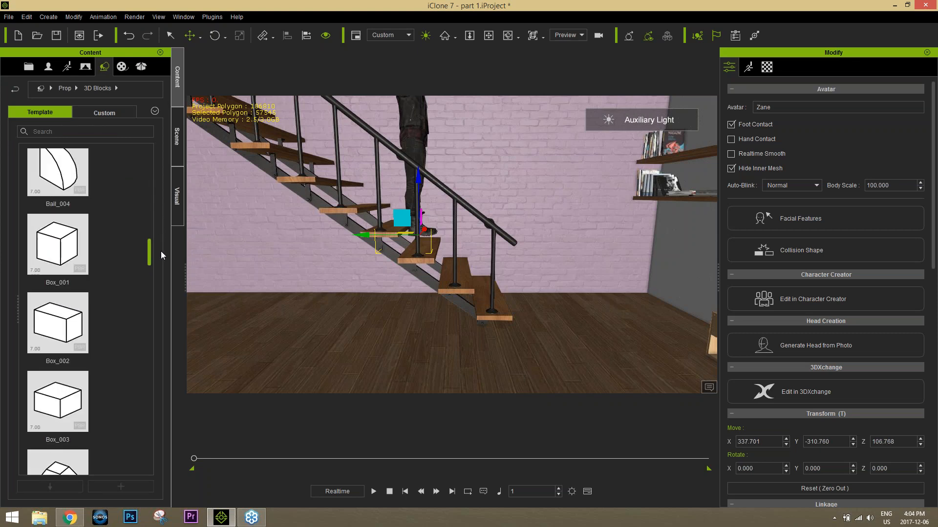
{"action": "left_click_drag", "start_coordinate": [57, 322], "coordinate": [414, 362]}
Step: Flatten the box to about 29 on the Z scale and raise it under the avatar's step to about Z 71
{"action": "scroll", "coordinate": [454, 323], "scroll_direction": "up", "scroll_amount": 3}
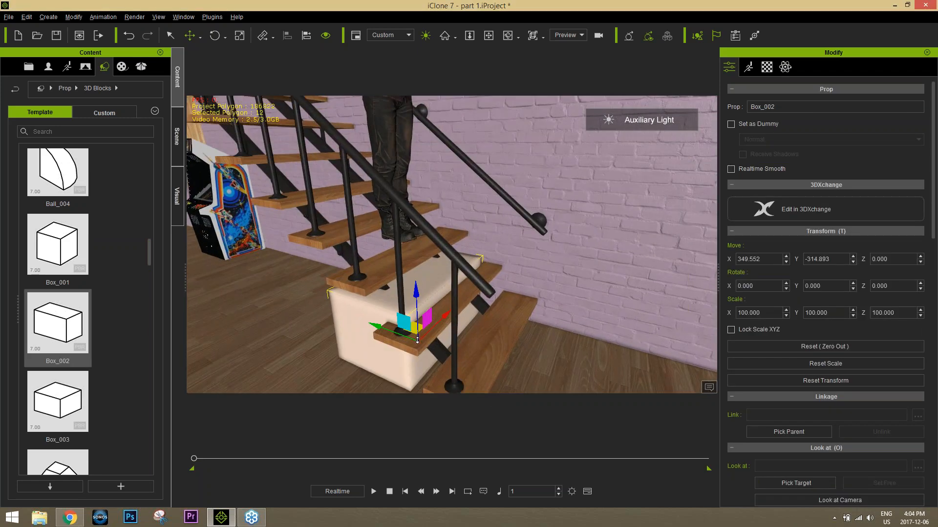
{"action": "mouse_move", "coordinate": [464, 323]}
{"action": "left_mouse_down", "text": "alt"}
{"action": "mouse_move", "coordinate": [412, 325]}
{"action": "mouse_move", "coordinate": [467, 322]}
{"action": "left_mouse_up", "text": "alt"}
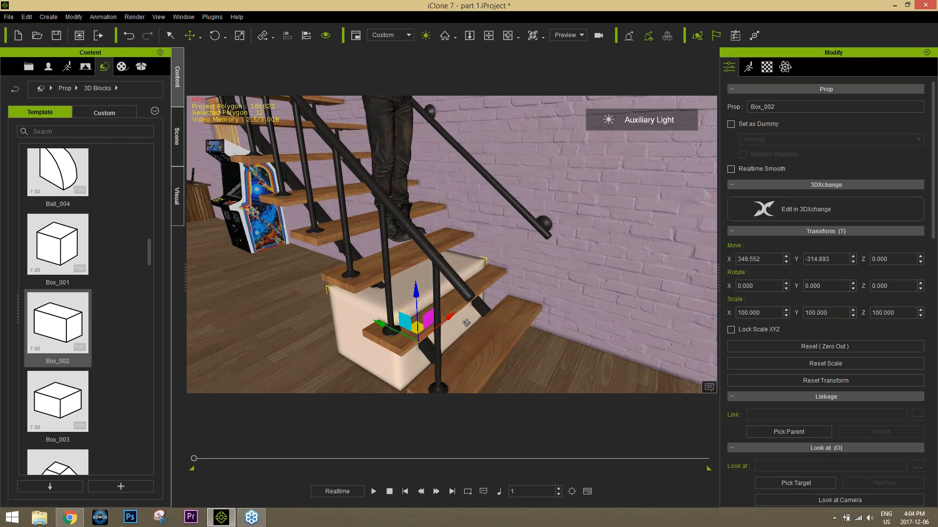
{"action": "key", "text": "r"}
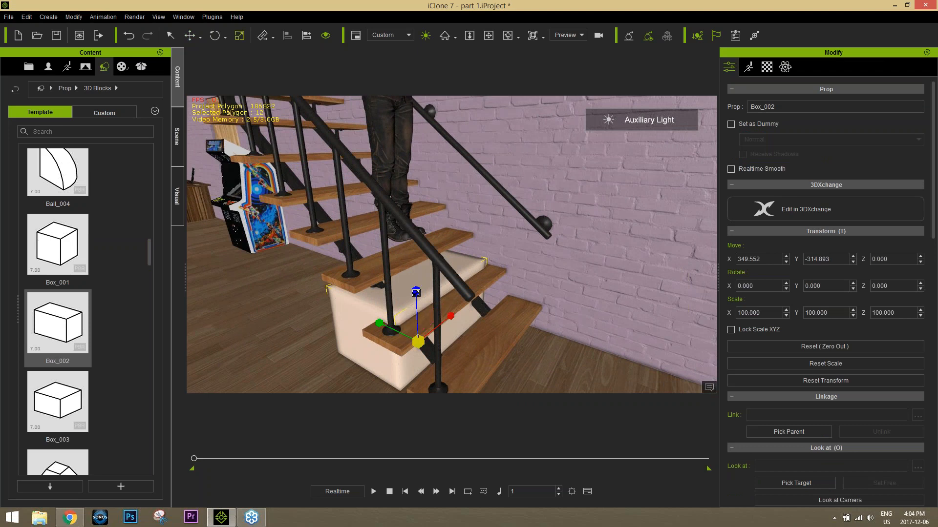
{"action": "left_click_drag", "start_coordinate": [415, 292], "coordinate": [419, 415]}
{"action": "key", "text": "w"}
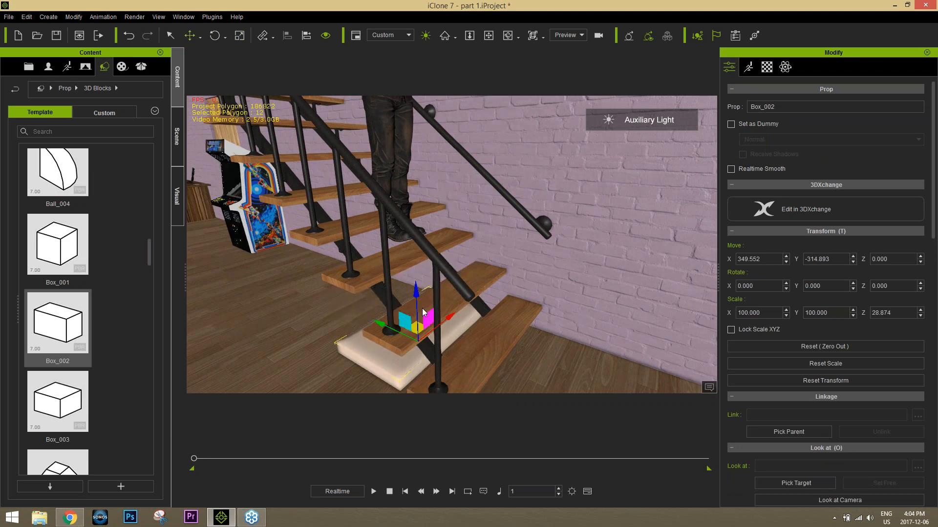
{"action": "left_click_drag", "start_coordinate": [416, 302], "coordinate": [445, 220]}
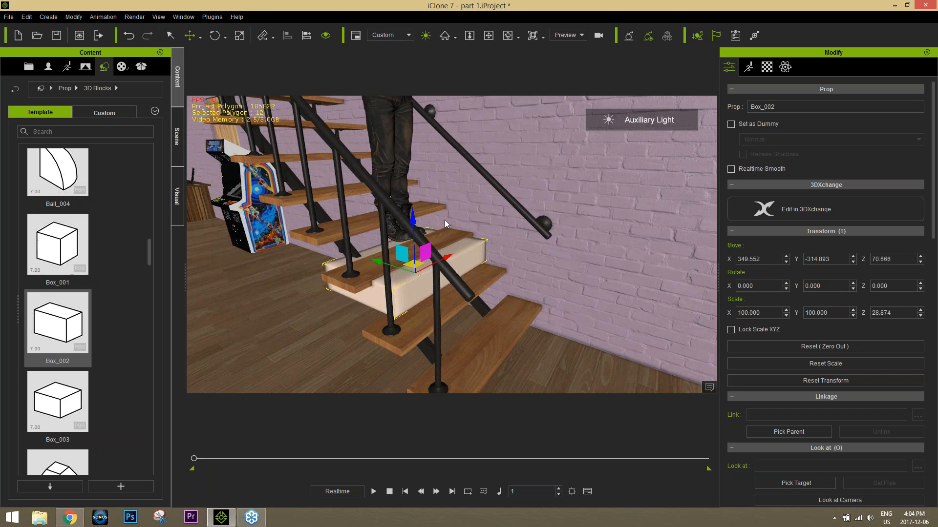
Step: Scale the box down to roughly the stair tread's size, about 53 in Y and 8 in Z
{"action": "right_click_drag", "start_coordinate": [426, 183], "coordinate": [470, 239]}
{"action": "key", "text": "r"}
{"action": "left_click_drag", "start_coordinate": [414, 218], "coordinate": [404, 339]}
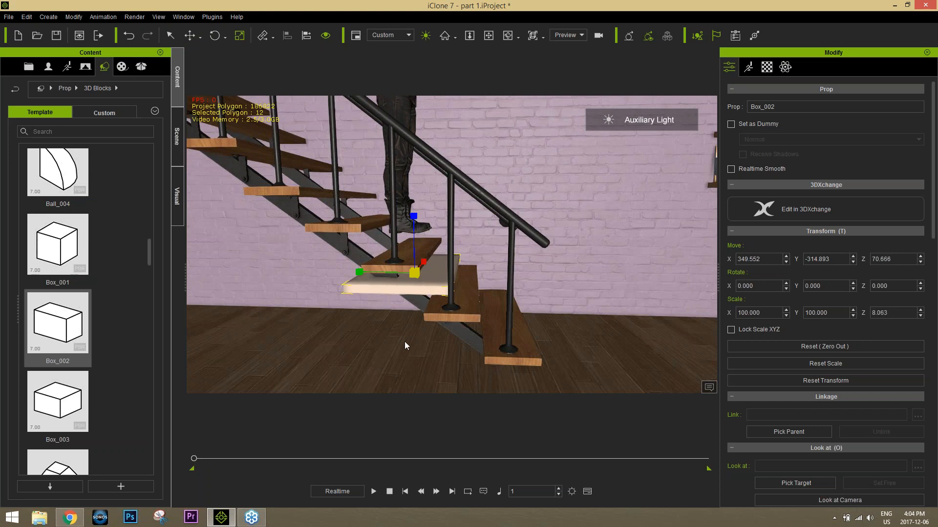
{"action": "left_click_drag", "start_coordinate": [360, 272], "coordinate": [414, 272]}
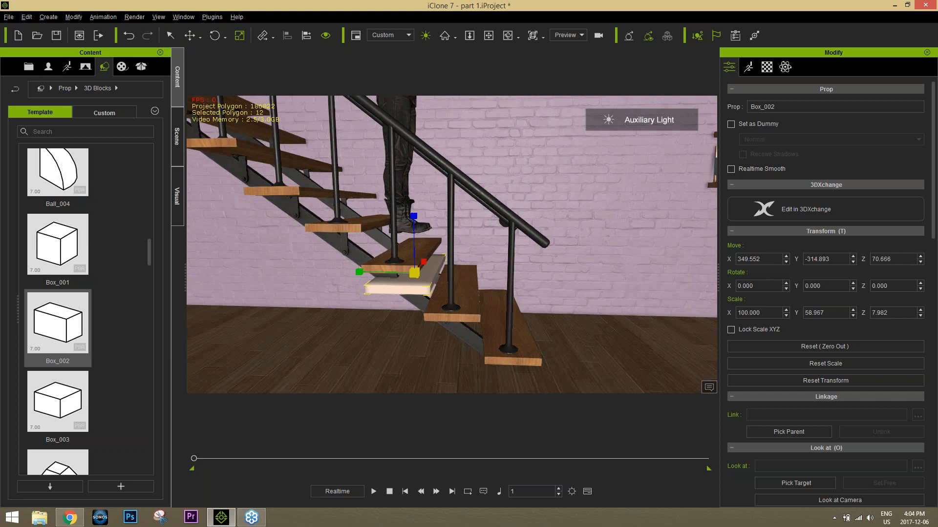
{"action": "right_click_drag", "start_coordinate": [414, 273], "coordinate": [359, 261]}
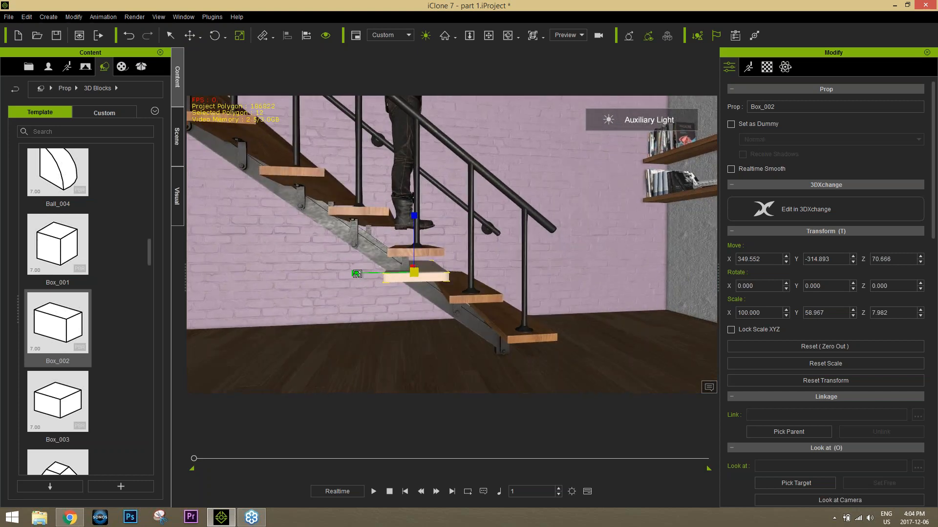
{"action": "mouse_move", "coordinate": [357, 274]}
{"action": "left_mouse_down"}
{"action": "mouse_move", "coordinate": [367, 273]}
{"action": "mouse_move", "coordinate": [357, 274]}
{"action": "left_mouse_up"}
{"action": "right_click_drag", "start_coordinate": [471, 215], "coordinate": [472, 271]}
{"action": "right_click_drag", "start_coordinate": [538, 268], "coordinate": [426, 270]}
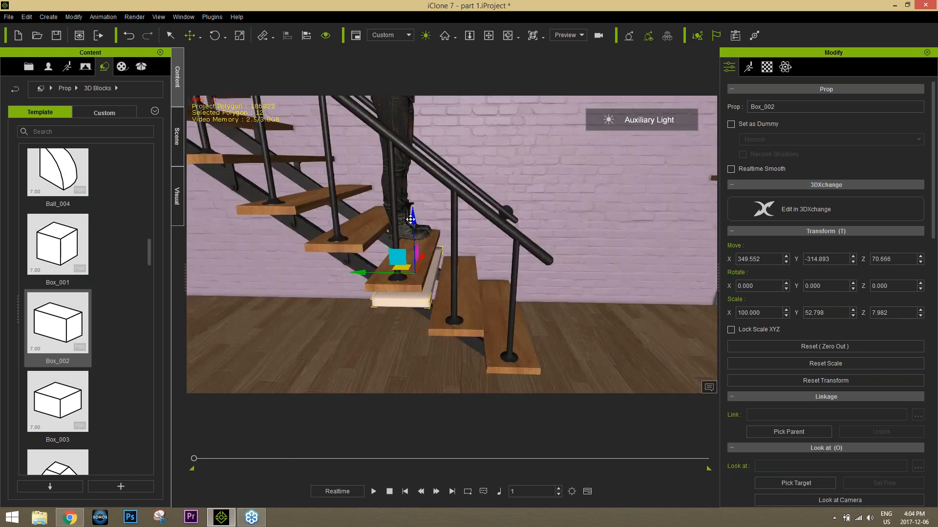
Step: Raise the box into the stair tread below the avatar and align it, at about Y -313 and Z 87
{"action": "left_click_drag", "start_coordinate": [411, 219], "coordinate": [414, 199]}
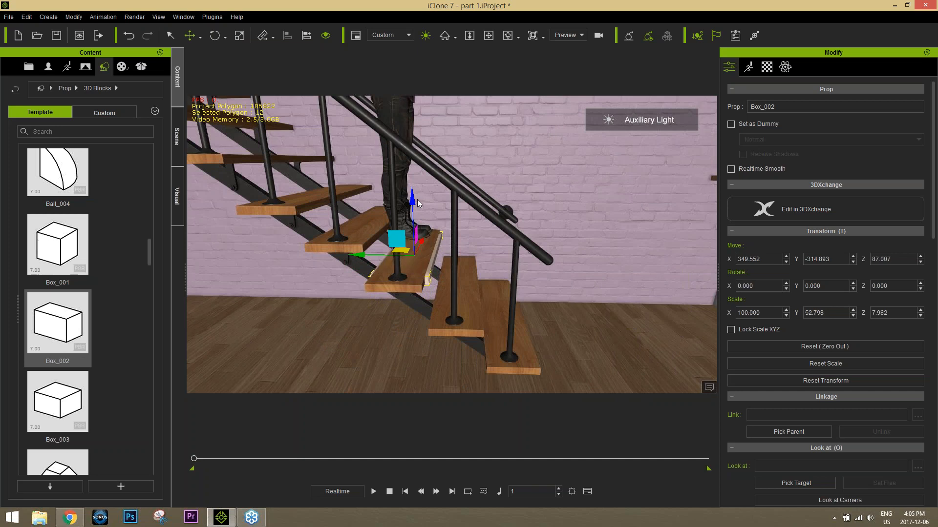
{"action": "right_click_drag", "start_coordinate": [461, 246], "coordinate": [543, 264]}
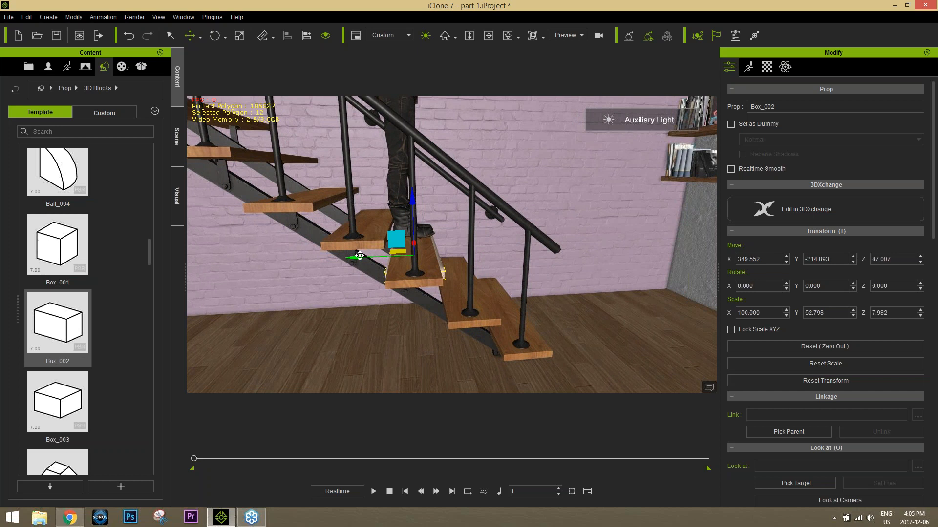
{"action": "left_click_drag", "start_coordinate": [360, 256], "coordinate": [357, 256]}
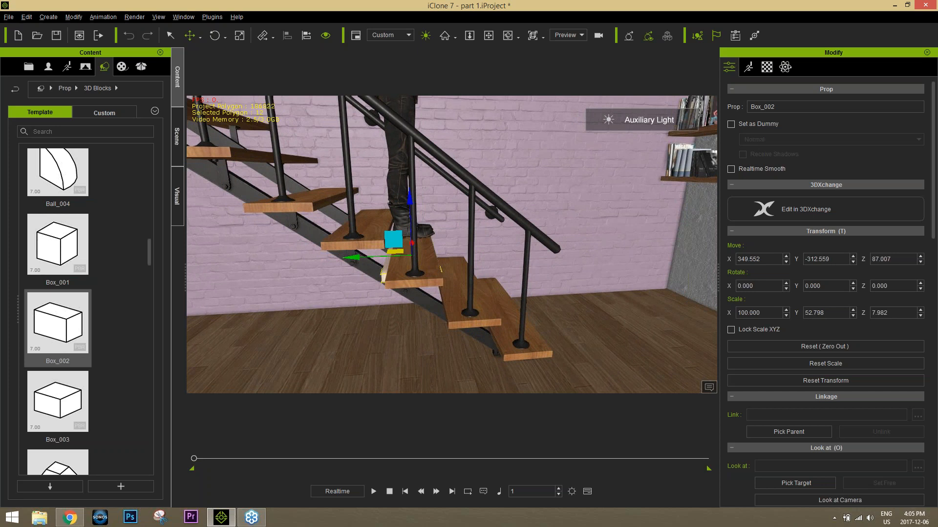
{"action": "right_click_drag", "start_coordinate": [445, 268], "coordinate": [421, 273]}
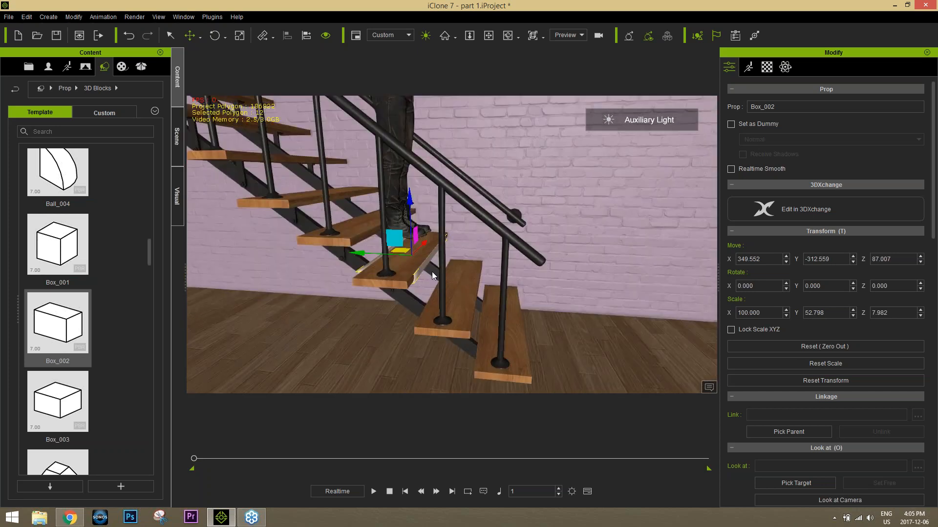
Step: Raise the Zane avatar above the stair treads to about Z 137
{"action": "left_click", "coordinate": [394, 120]}
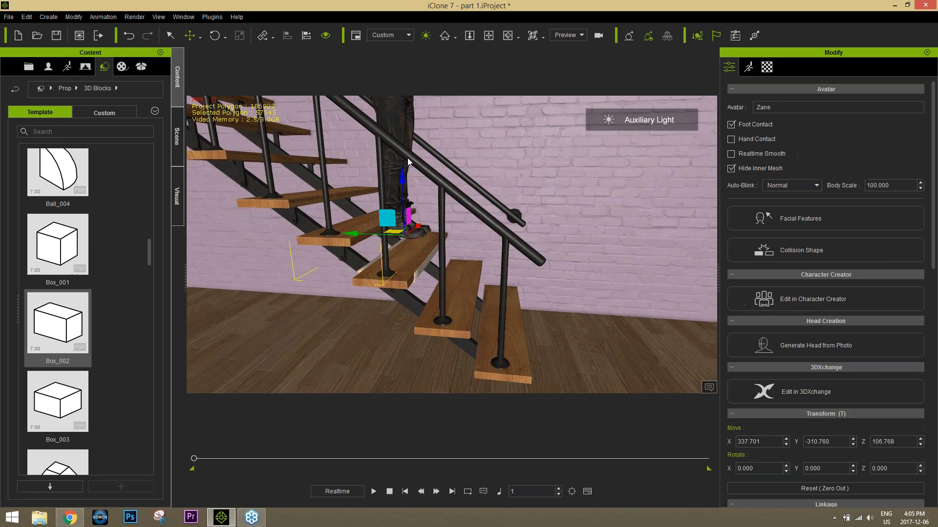
{"action": "mouse_move", "coordinate": [402, 181]}
{"action": "left_mouse_down"}
{"action": "mouse_move", "coordinate": [413, 235]}
{"action": "mouse_move", "coordinate": [414, 182]}
{"action": "left_mouse_up"}
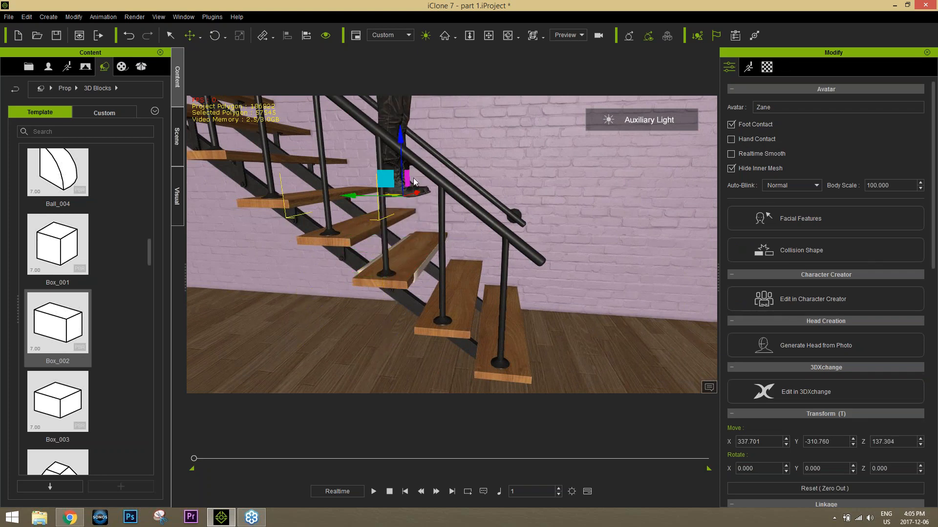
Step: Convert the box fitted inside the stair tread to terrain
{"action": "left_click", "coordinate": [362, 269]}
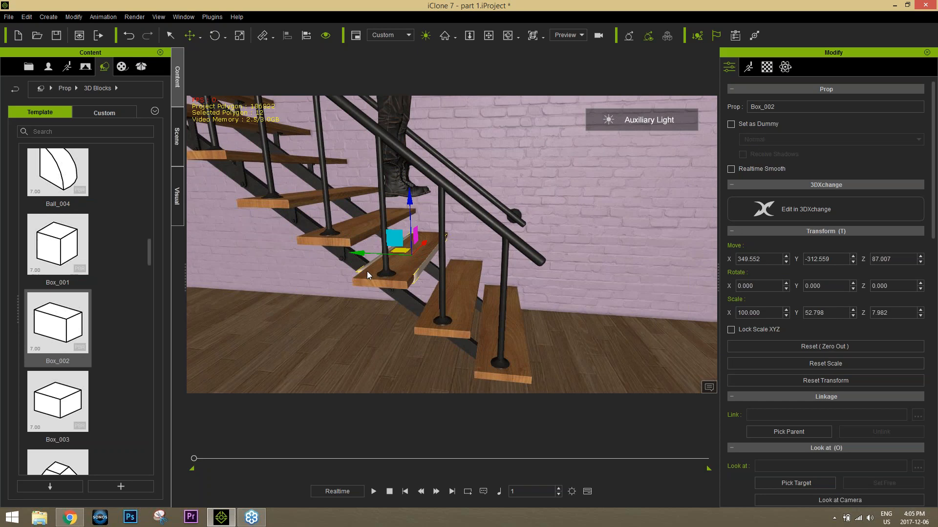
{"action": "right_click_drag", "start_coordinate": [339, 294], "coordinate": [416, 305]}
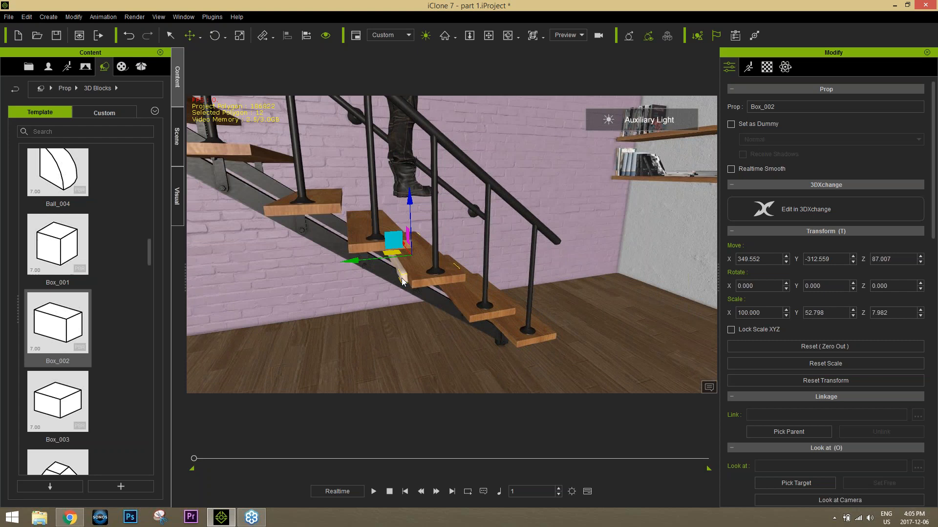
{"action": "right_click", "coordinate": [402, 281]}
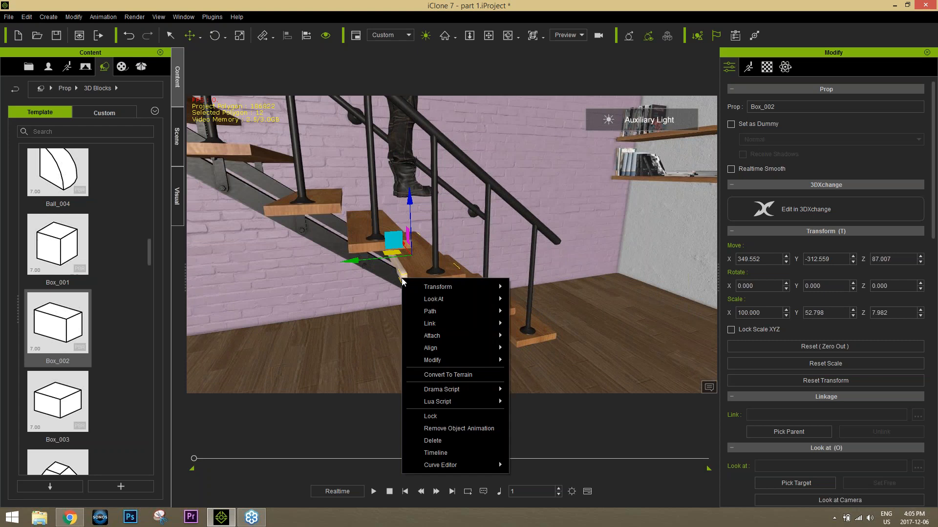
{"action": "left_click", "coordinate": [463, 374]}
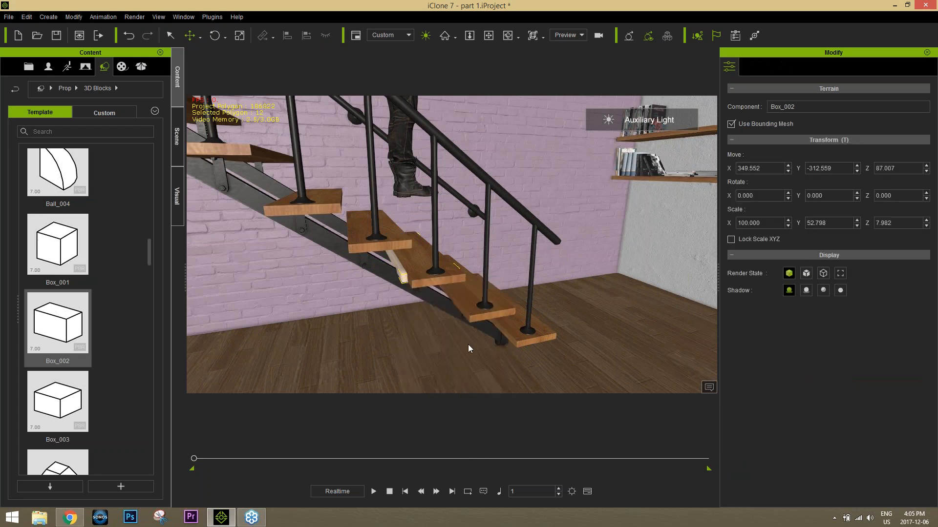
Step: Try lowering the avatar onto the terrain box to about Z 103, and undo back to the raised avatar and unconverted box
{"action": "right_click_drag", "start_coordinate": [438, 242], "coordinate": [410, 275], "text": "alt"}
{"action": "left_click", "coordinate": [430, 151]}
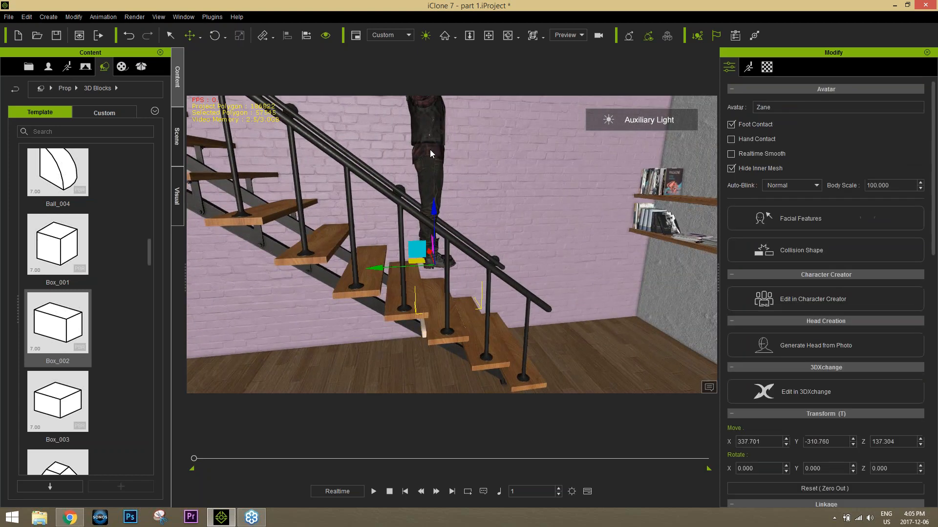
{"action": "mouse_move", "coordinate": [433, 235]}
{"action": "left_mouse_down"}
{"action": "mouse_move", "coordinate": [434, 276]}
{"action": "mouse_move", "coordinate": [433, 243]}
{"action": "left_mouse_up"}
{"action": "scroll", "coordinate": [466, 365], "scroll_direction": "up", "scroll_amount": 5}
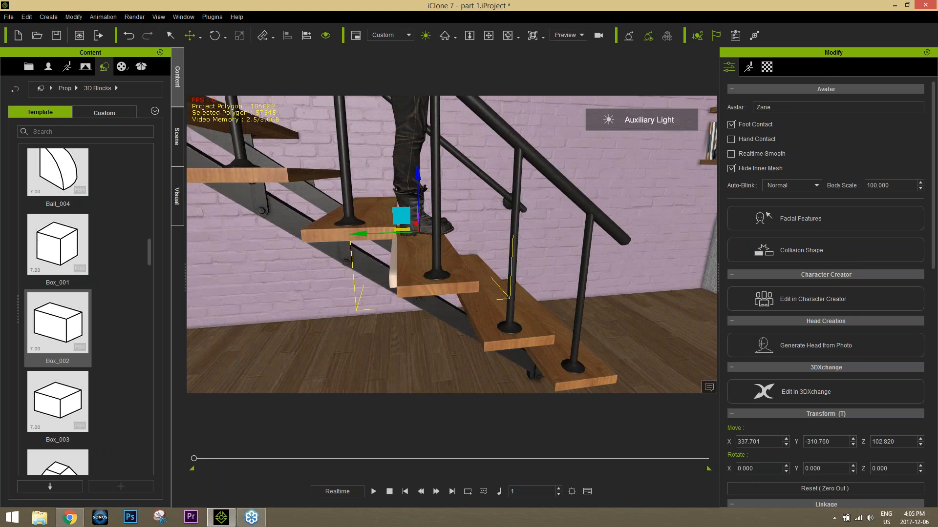
{"action": "key", "text": "ctrl+z"}
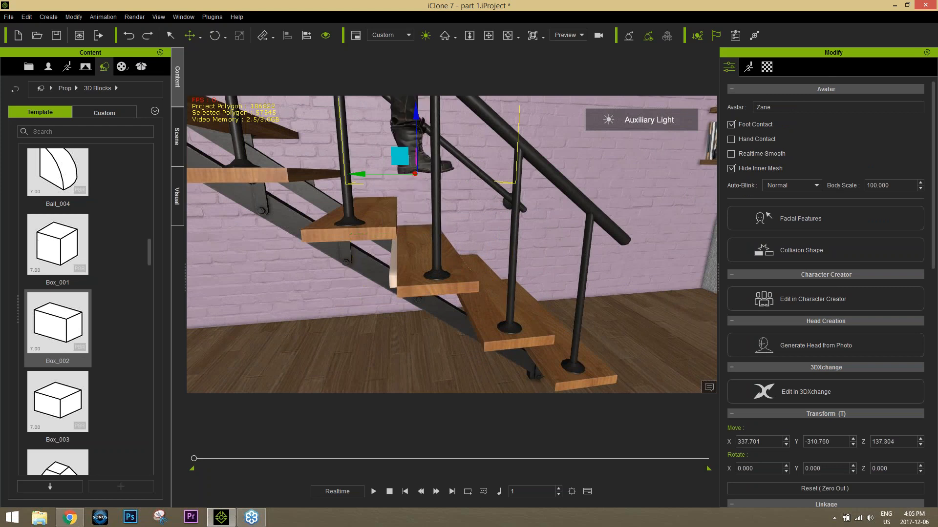
Step: Duplicate the box into the next tread down, aligning the copy at about Y -350 and Z 58
{"action": "left_click", "coordinate": [393, 281]}
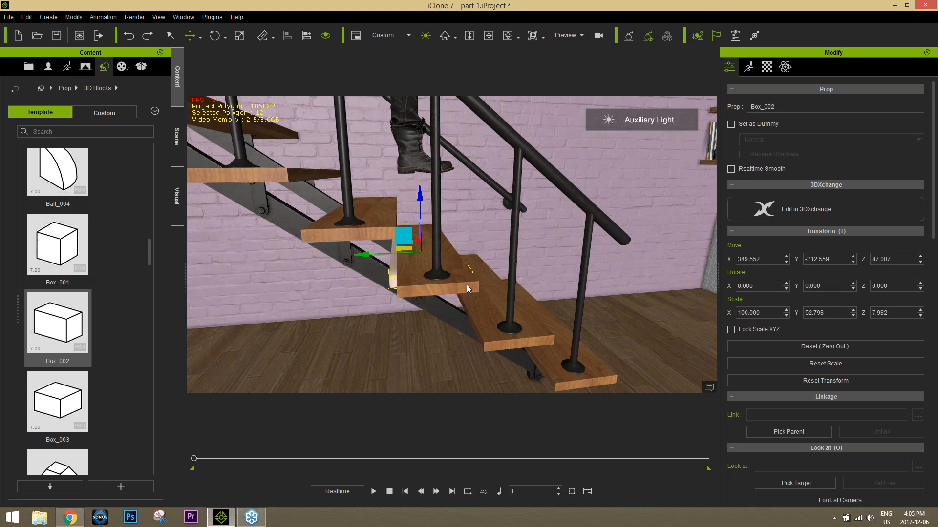
{"action": "right_click_drag", "start_coordinate": [521, 336], "coordinate": [501, 264]}
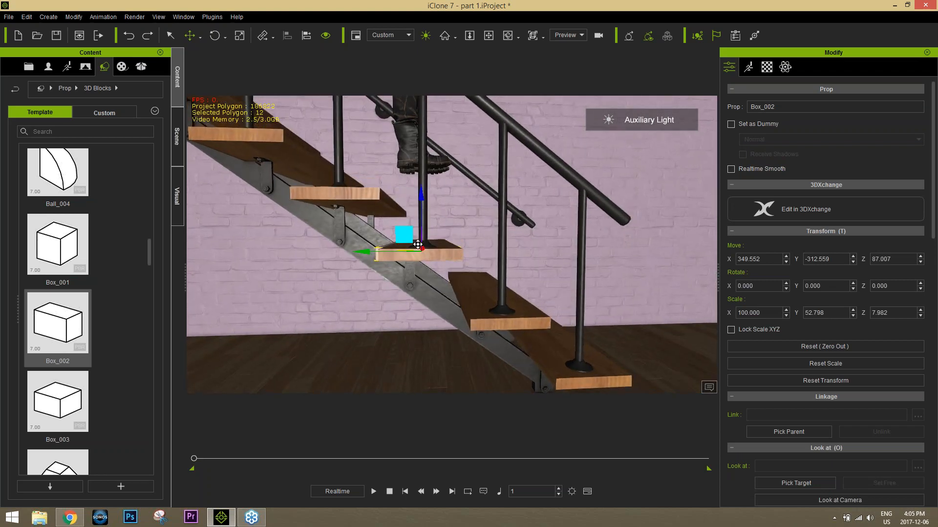
{"action": "left_click_drag", "start_coordinate": [418, 244], "coordinate": [458, 277], "text": "ctrl"}
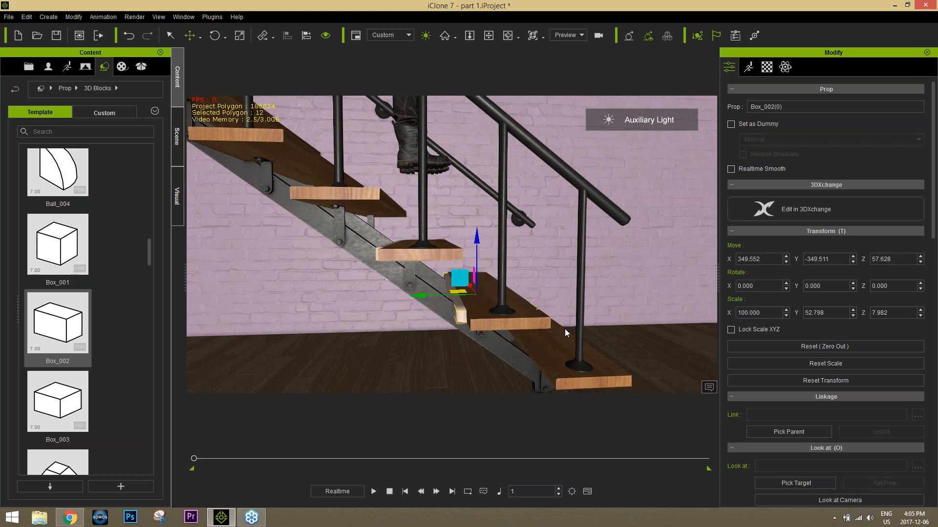
{"action": "right_click_drag", "start_coordinate": [581, 332], "coordinate": [518, 332]}
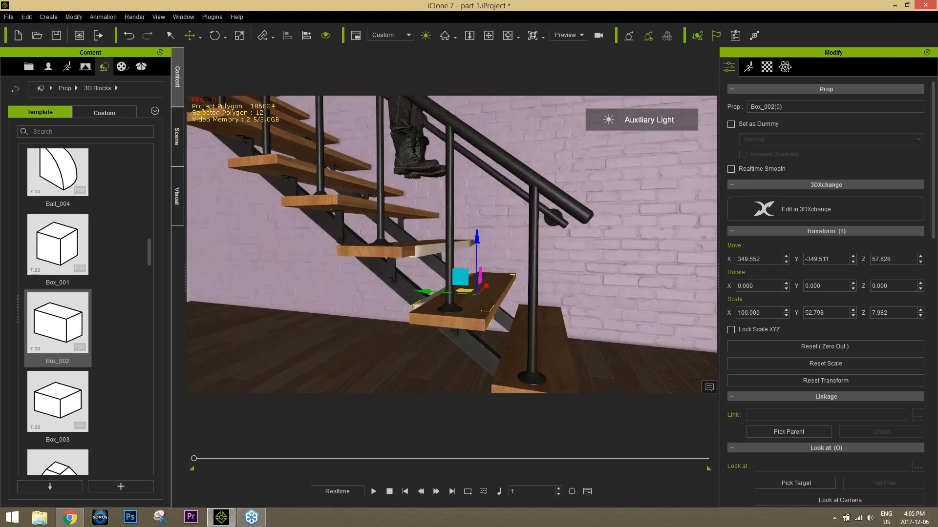
{"action": "left_click_drag", "start_coordinate": [425, 290], "coordinate": [424, 291]}
{"action": "right_click_drag", "start_coordinate": [424, 292], "coordinate": [473, 293], "text": "alt"}
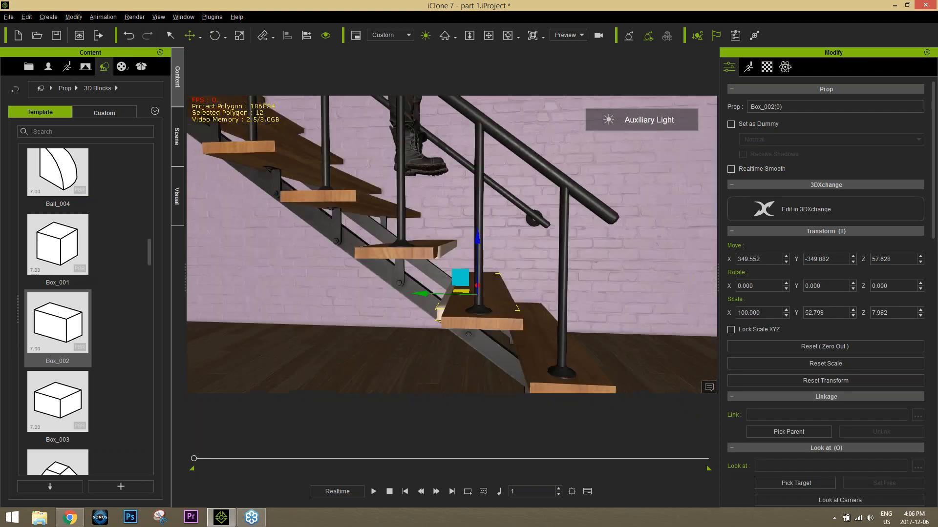
Step: Duplicate the box again into the lowest tread, aligning the copy at about Y -387 and Z 30
{"action": "middle_click_drag", "start_coordinate": [533, 343], "coordinate": [507, 295]}
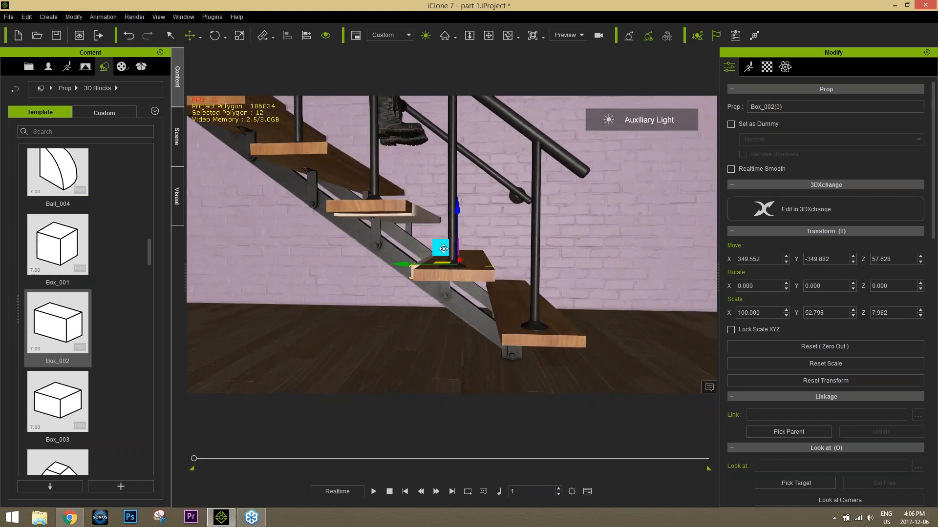
{"action": "left_click_drag", "start_coordinate": [438, 243], "coordinate": [494, 286], "text": "shift"}
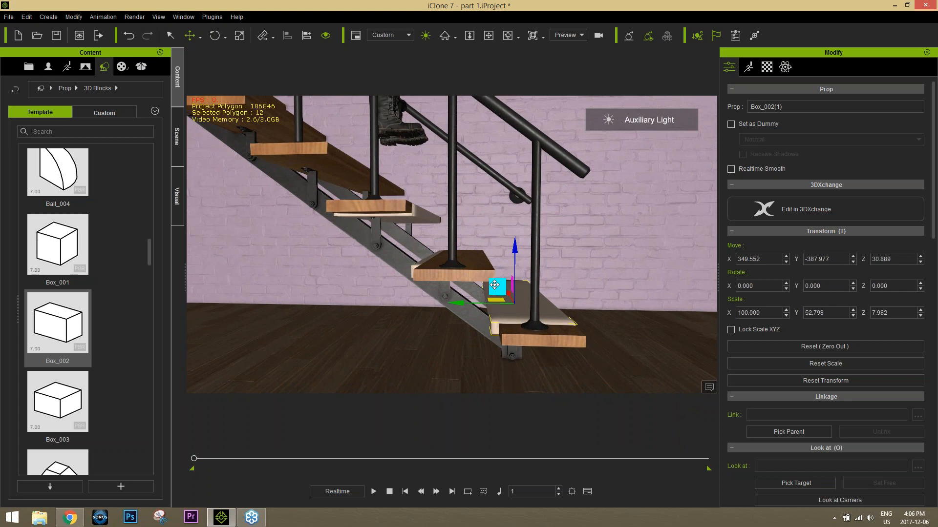
{"action": "middle_click_drag", "start_coordinate": [578, 297], "coordinate": [441, 299]}
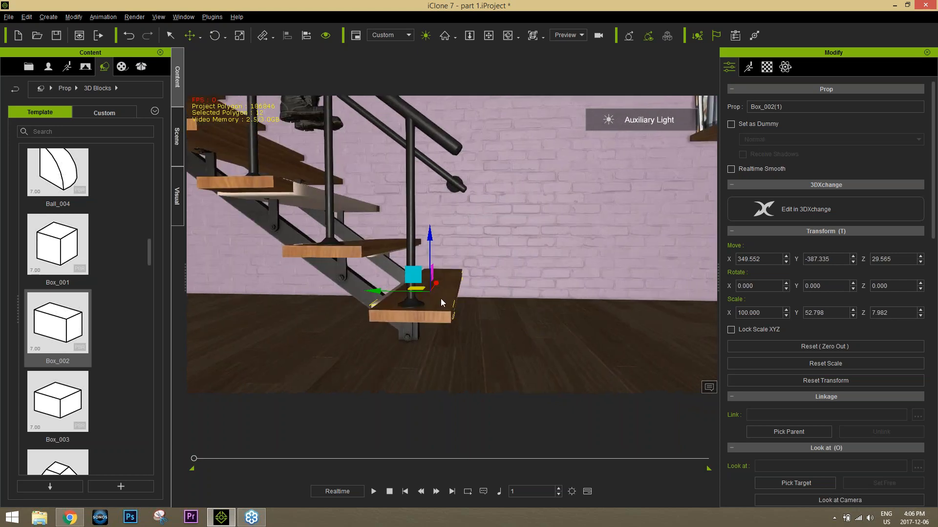
{"action": "middle_click_drag", "start_coordinate": [283, 252], "coordinate": [317, 274]}
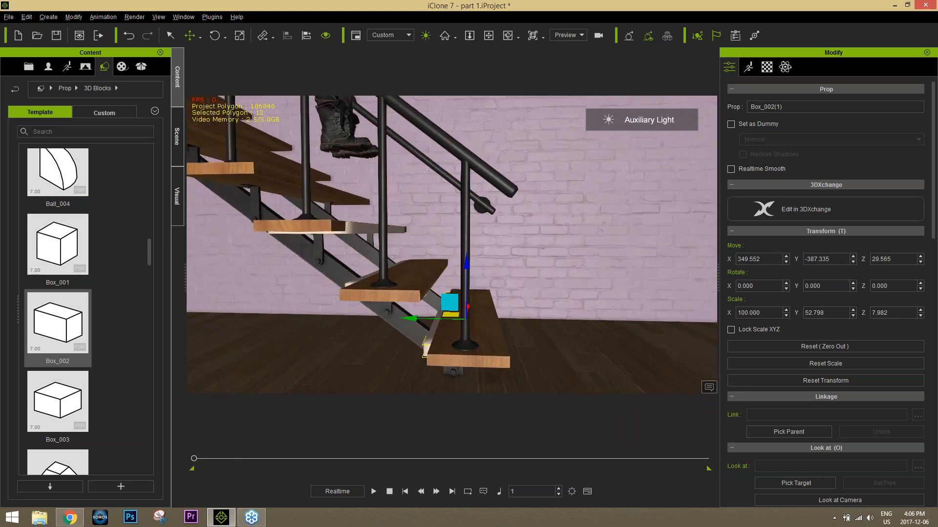
{"action": "right_click_drag", "start_coordinate": [318, 274], "coordinate": [365, 295]}
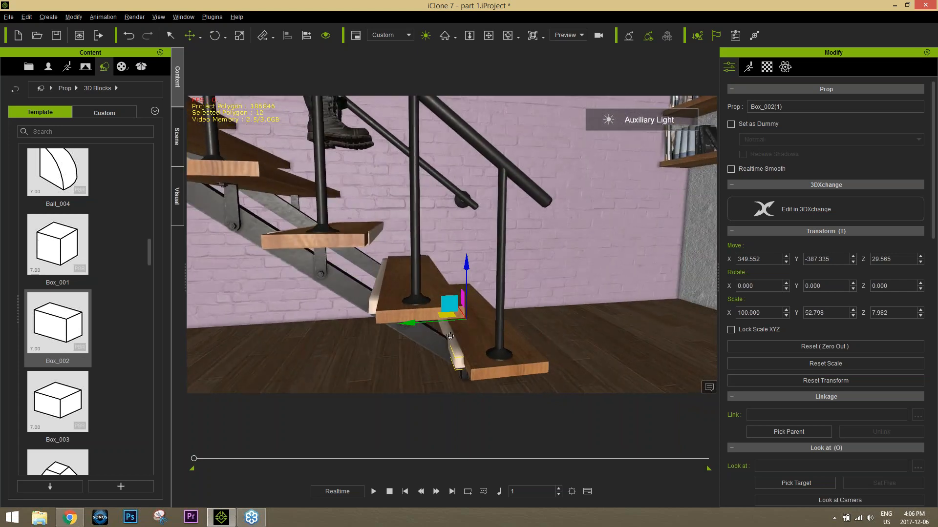
Step: Select all three tread boxes, convert them to terrain and check them in the scene's object list
{"action": "left_click", "coordinate": [376, 301], "text": "ctrl"}
{"action": "right_click_drag", "start_coordinate": [317, 300], "coordinate": [328, 245]}
{"action": "left_click", "coordinate": [327, 244], "text": "ctrl"}
{"action": "right_click", "coordinate": [327, 244]}
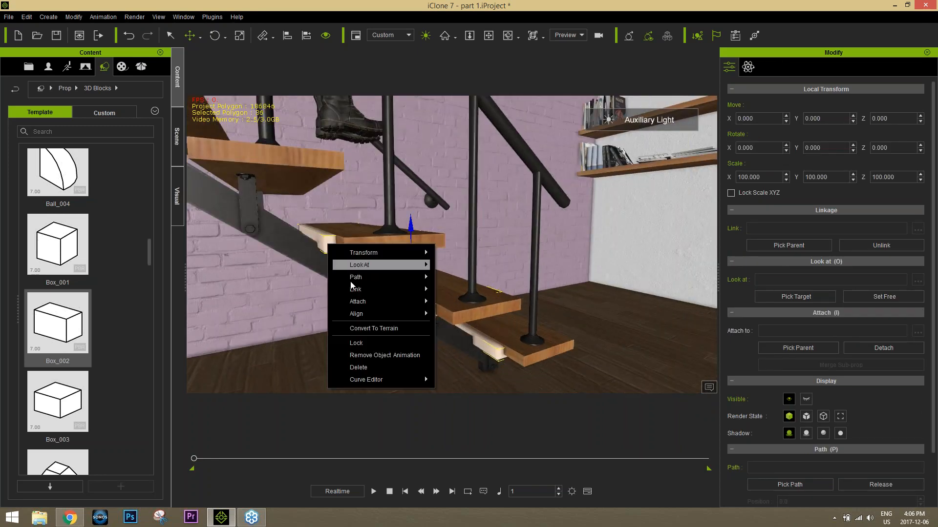
{"action": "left_click", "coordinate": [371, 328]}
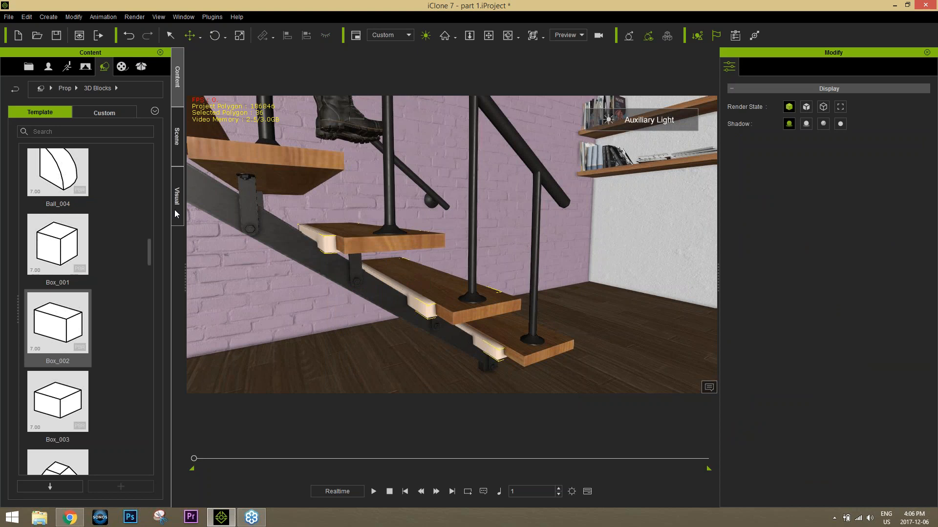
{"action": "left_click", "coordinate": [174, 145]}
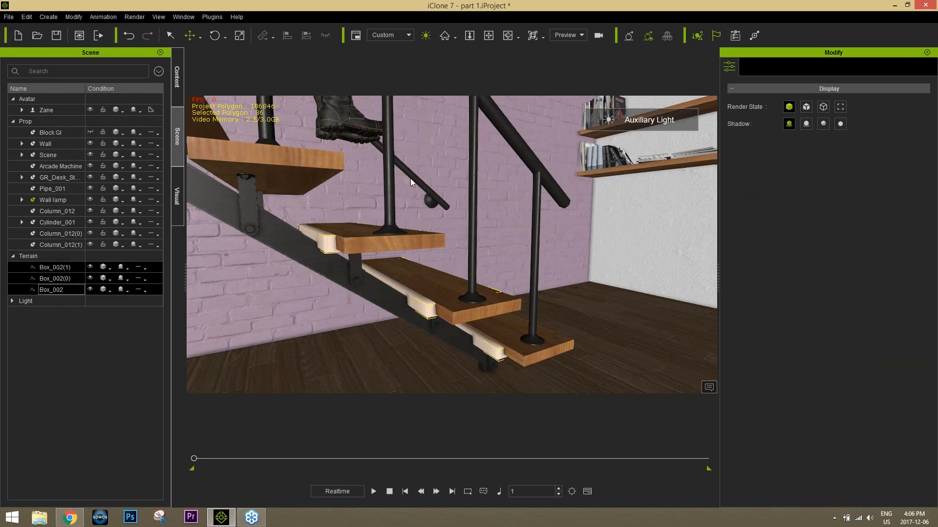
Step: Lower the Zane avatar onto the uppermost terrain-supported tread, to about Z 93
{"action": "scroll", "coordinate": [411, 146], "scroll_direction": "down", "scroll_amount": 6}
{"action": "right_click_drag", "start_coordinate": [411, 147], "coordinate": [437, 276], "text": "alt"}
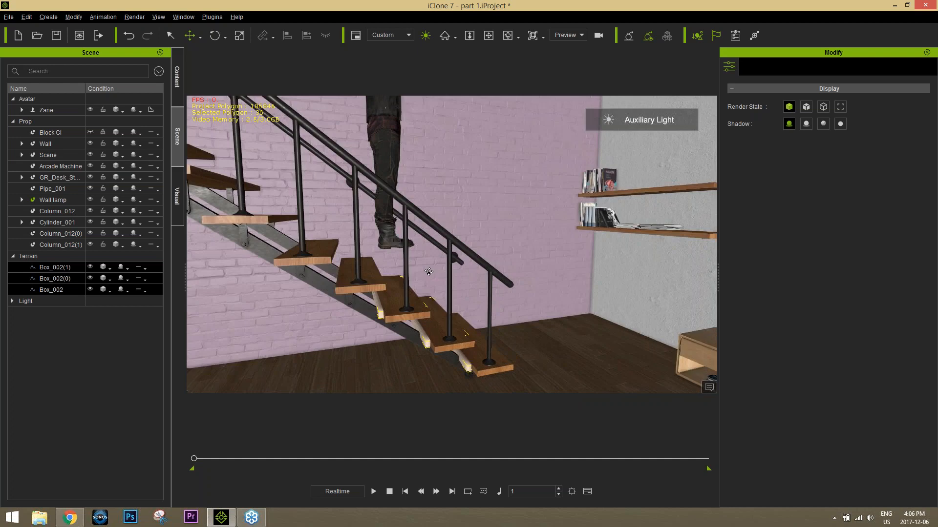
{"action": "left_click_drag", "start_coordinate": [437, 276], "coordinate": [440, 297], "text": "alt"}
{"action": "right_click_drag", "start_coordinate": [440, 297], "coordinate": [388, 279], "text": "alt"}
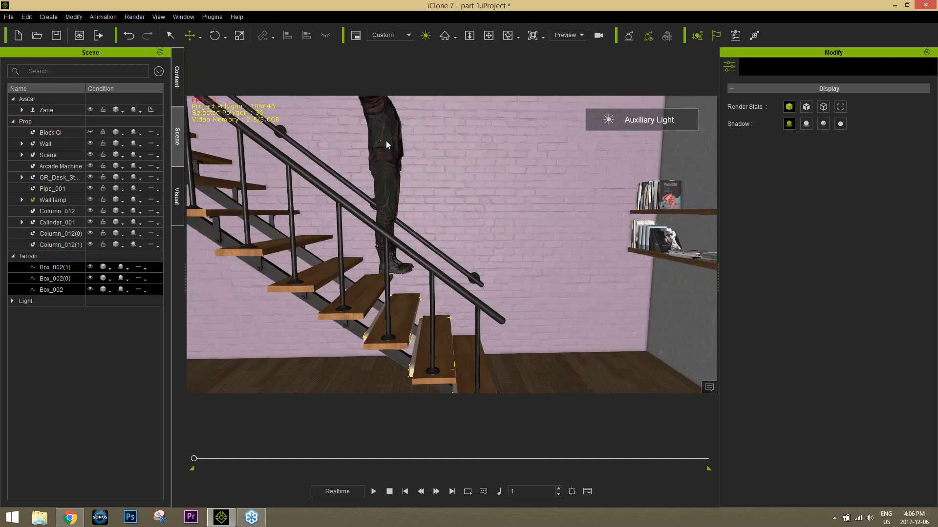
{"action": "left_click", "coordinate": [385, 143]}
{"action": "left_click_drag", "start_coordinate": [393, 218], "coordinate": [396, 266]}
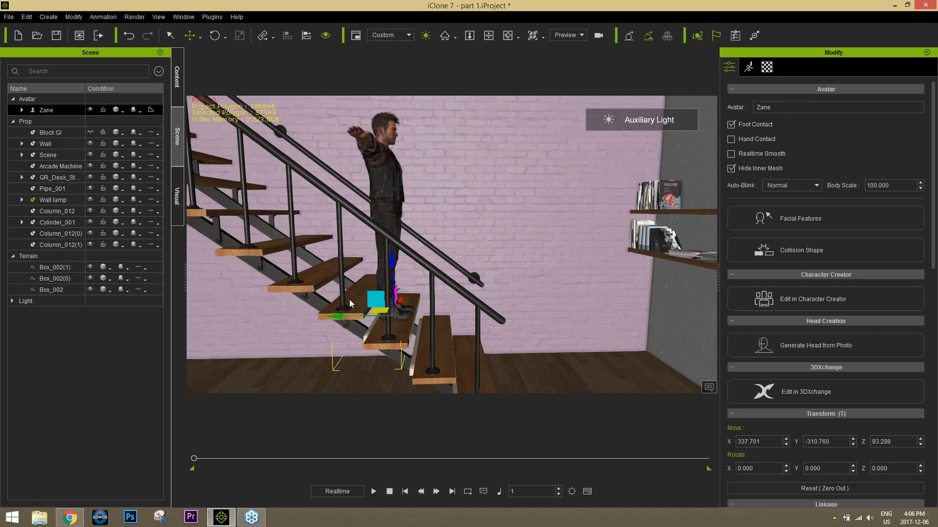
Step: Shift the avatar along the tread to about Y -315 and check its feet against the step
{"action": "left_click_drag", "start_coordinate": [336, 317], "coordinate": [342, 315]}
{"action": "right_click_drag", "start_coordinate": [425, 307], "coordinate": [437, 267]}
{"action": "scroll", "coordinate": [436, 267], "scroll_direction": "up", "scroll_amount": 3}
{"action": "scroll", "coordinate": [436, 267], "scroll_direction": "up", "scroll_amount": 2}
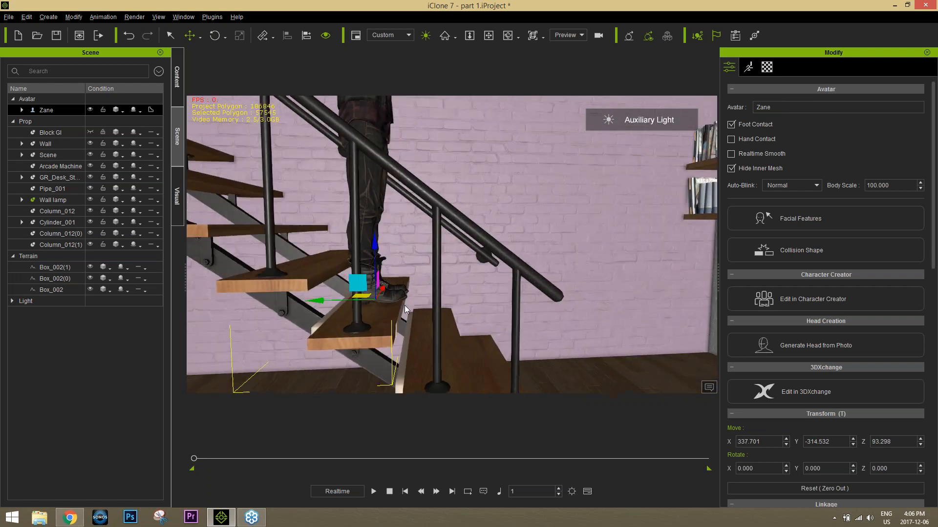
{"action": "right_click_drag", "start_coordinate": [397, 321], "coordinate": [409, 265]}
{"action": "middle_click_drag", "start_coordinate": [409, 264], "coordinate": [402, 298]}
{"action": "scroll", "coordinate": [401, 298], "scroll_direction": "down", "scroll_amount": 2}
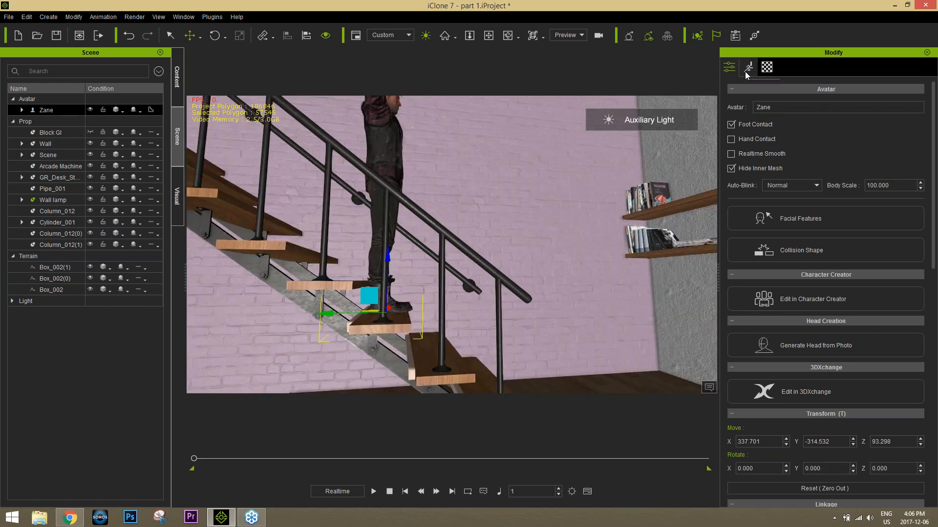
Step: Open Motion Puppet for the avatar and choose the second male 01_Basi... motion from the Move category
{"action": "left_click", "coordinate": [747, 74]}
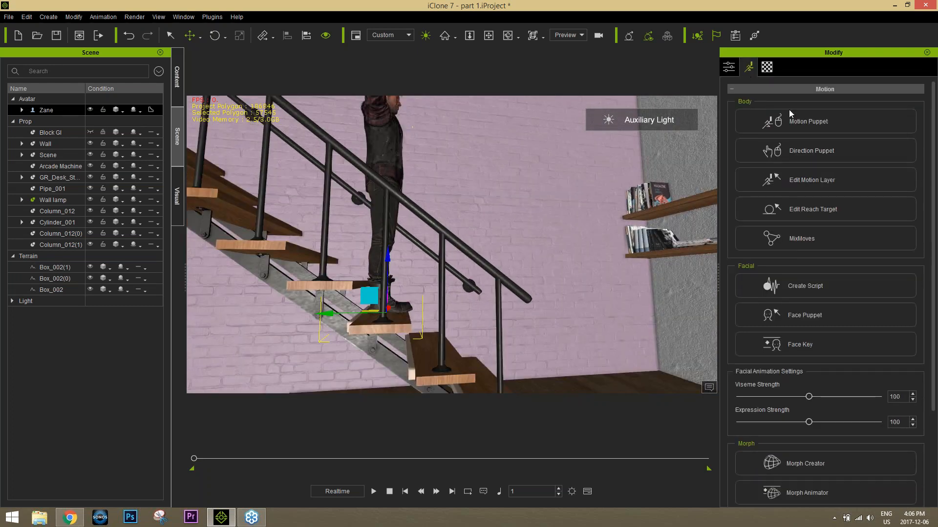
{"action": "left_click", "coordinate": [827, 127]}
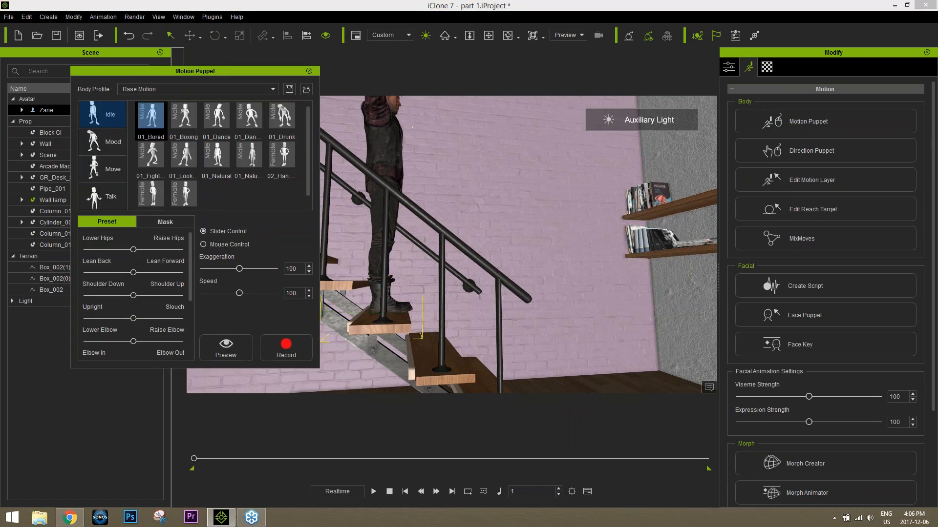
{"action": "left_click_drag", "start_coordinate": [481, 163], "coordinate": [391, 315], "text": "alt"}
{"action": "middle_click_drag", "start_coordinate": [466, 229], "coordinate": [510, 296], "text": "alt"}
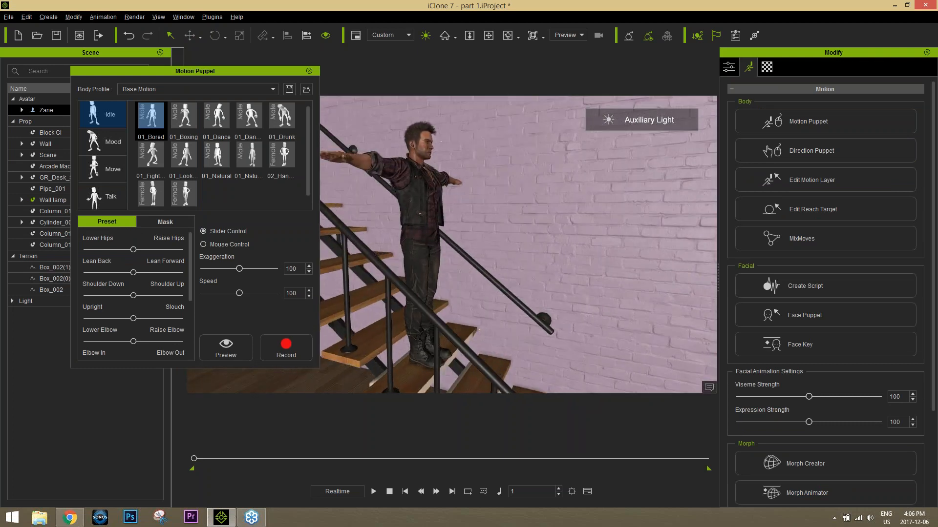
{"action": "left_click", "coordinate": [113, 171]}
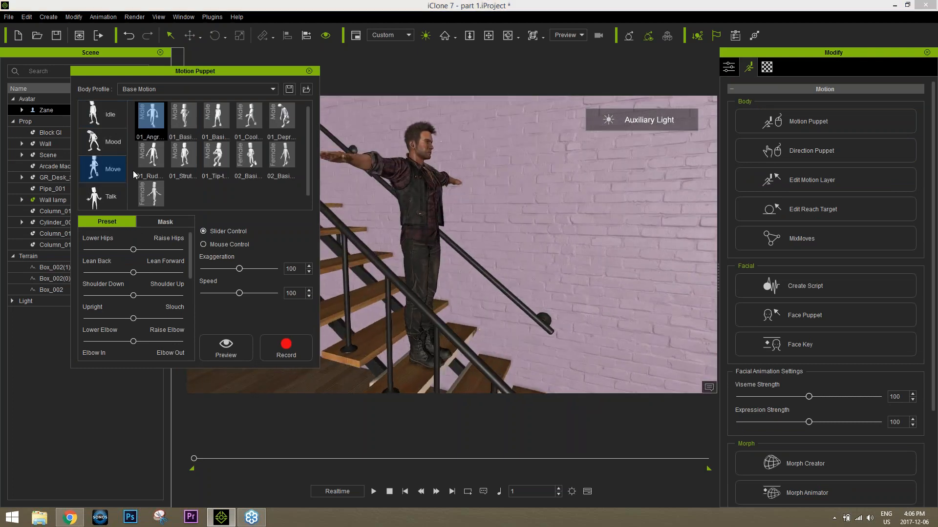
{"action": "left_click", "coordinate": [216, 123]}
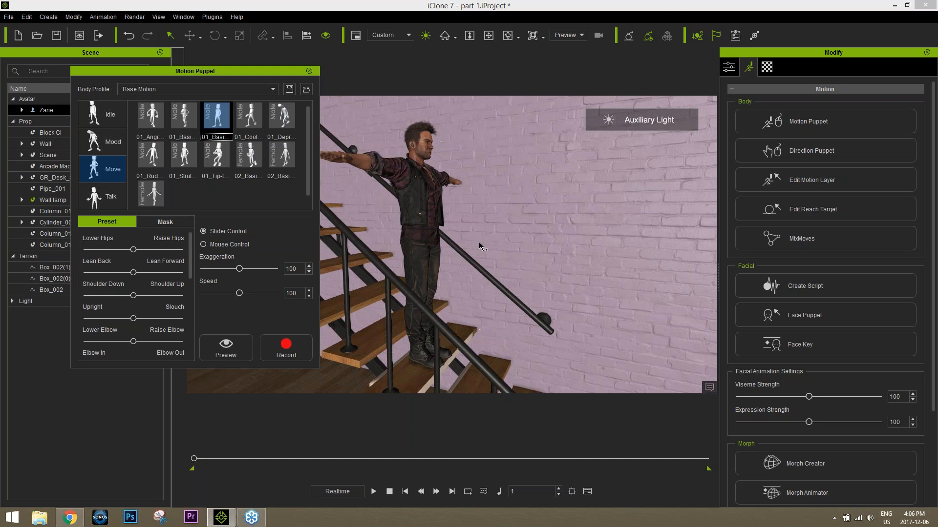
Step: Preview the chosen walking motion on the stairs, view the feet from another angle, and stop playback
{"action": "key", "text": "space"}
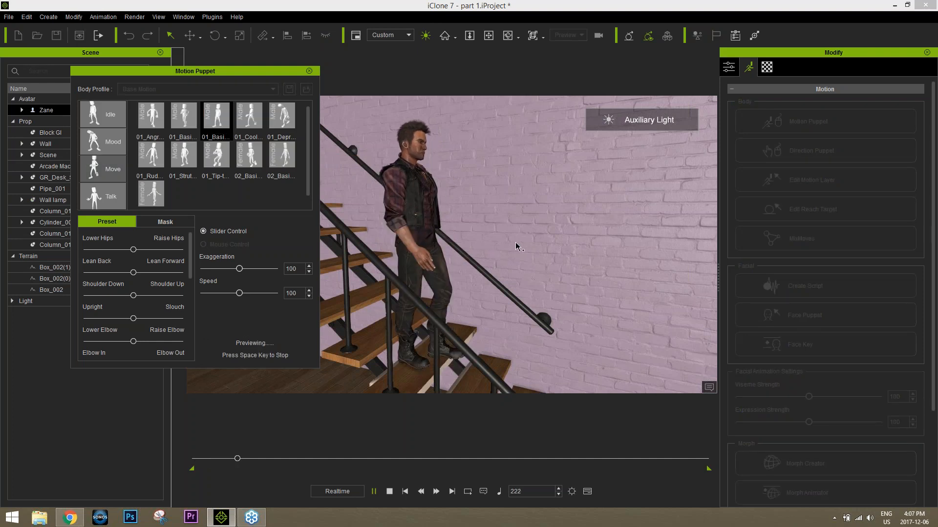
{"action": "left_click_drag", "start_coordinate": [516, 244], "coordinate": [563, 250], "text": "alt"}
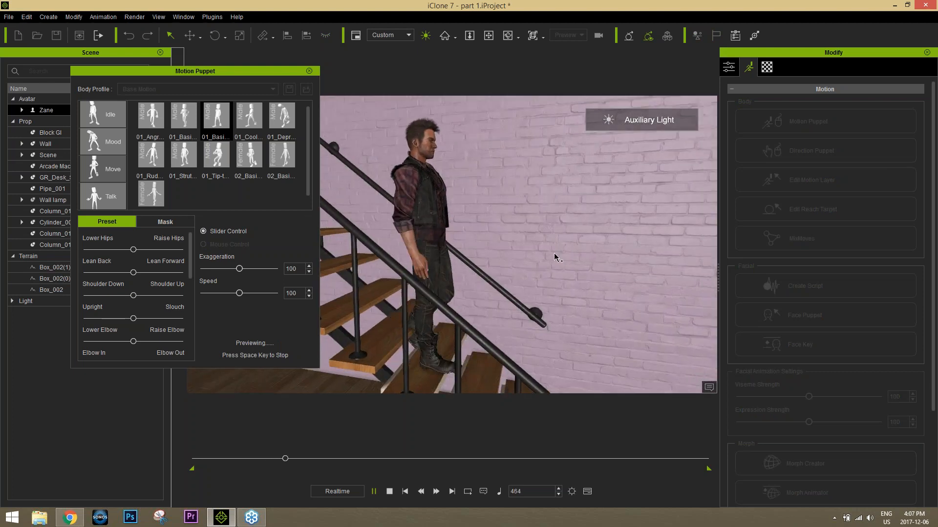
{"action": "left_click", "coordinate": [390, 492]}
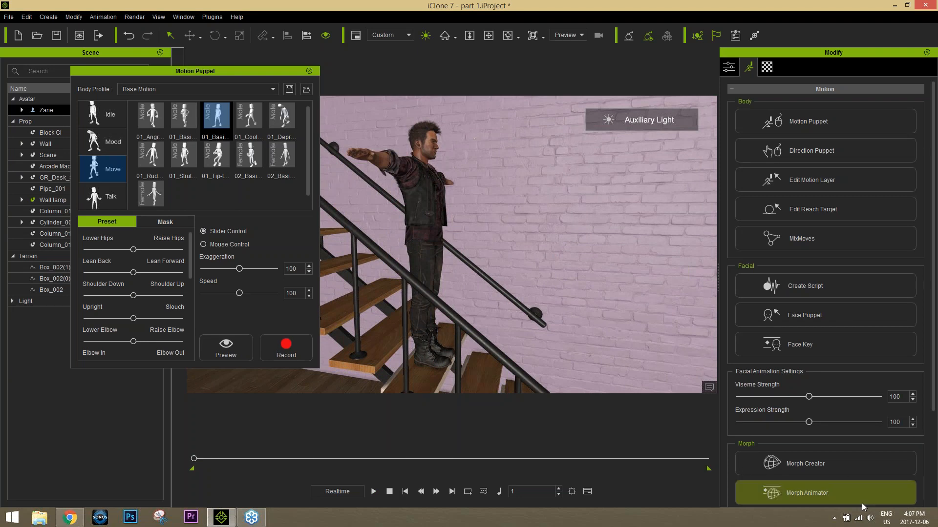
Step: Lower the computer's system volume to 0
{"action": "left_click", "coordinate": [869, 519]}
{"action": "left_click_drag", "start_coordinate": [870, 394], "coordinate": [870, 448]}
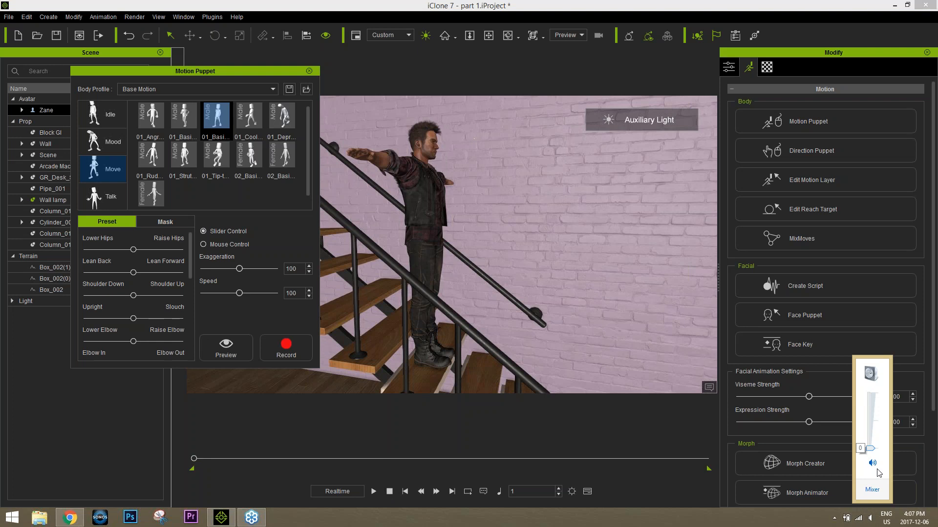
{"action": "left_click", "coordinate": [590, 16]}
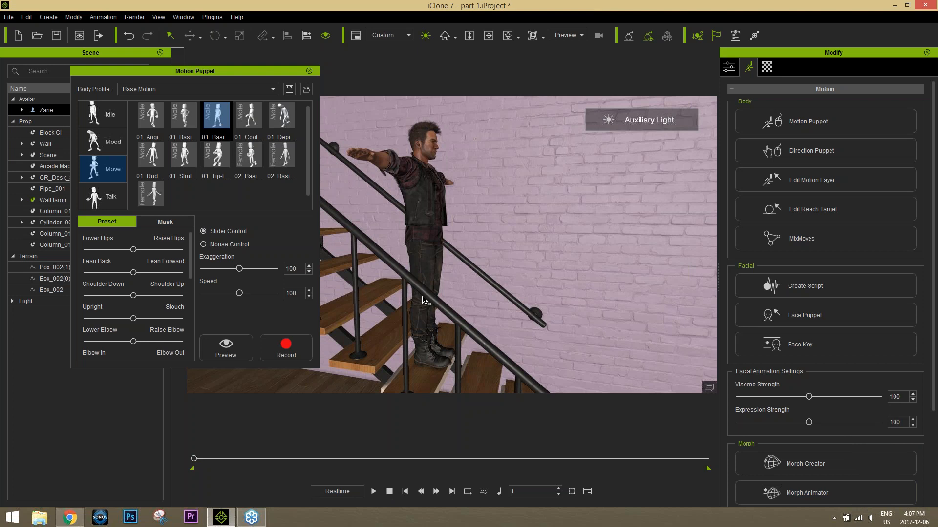
{"action": "right_click_drag", "start_coordinate": [399, 311], "coordinate": [448, 259]}
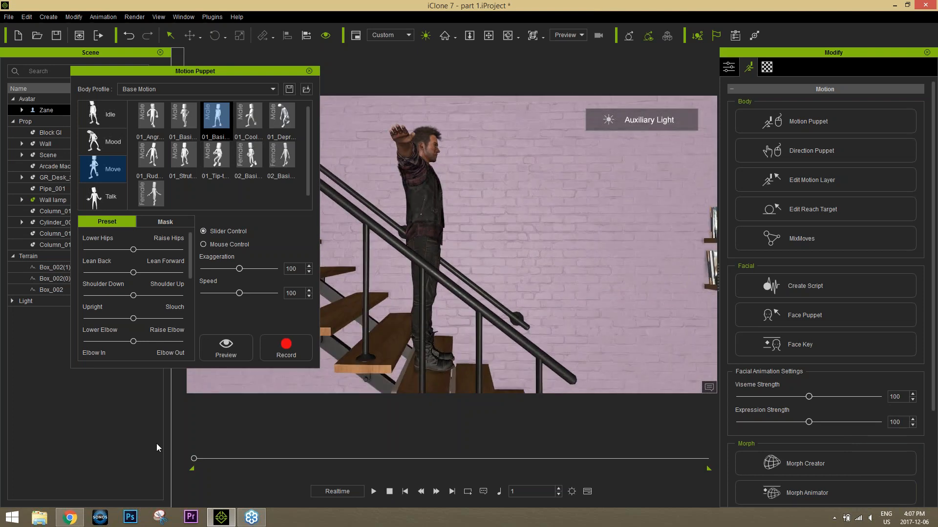
Step: Switch to Chrome, copy the share link of the Animating Walk Cycles YouTube video, and close that video's page
{"action": "mouse_move", "coordinate": [79, 519]}
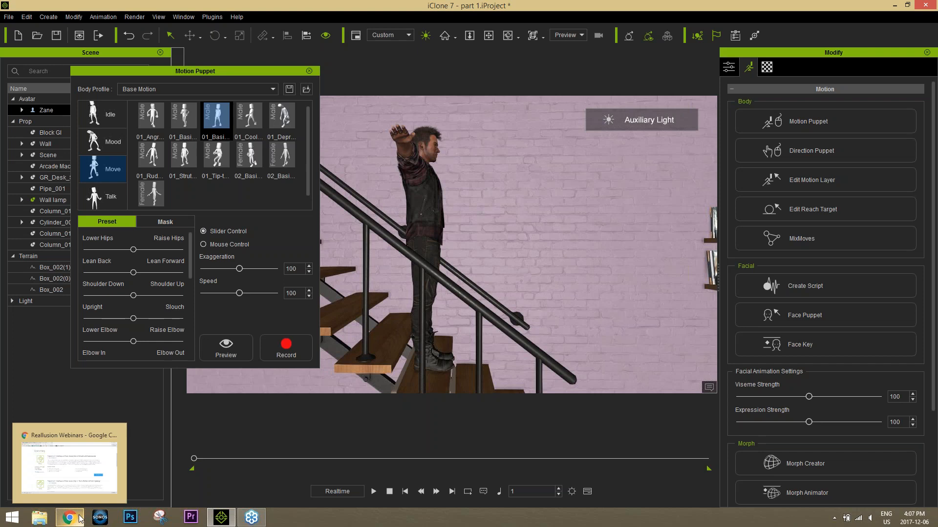
{"action": "left_click", "coordinate": [79, 518]}
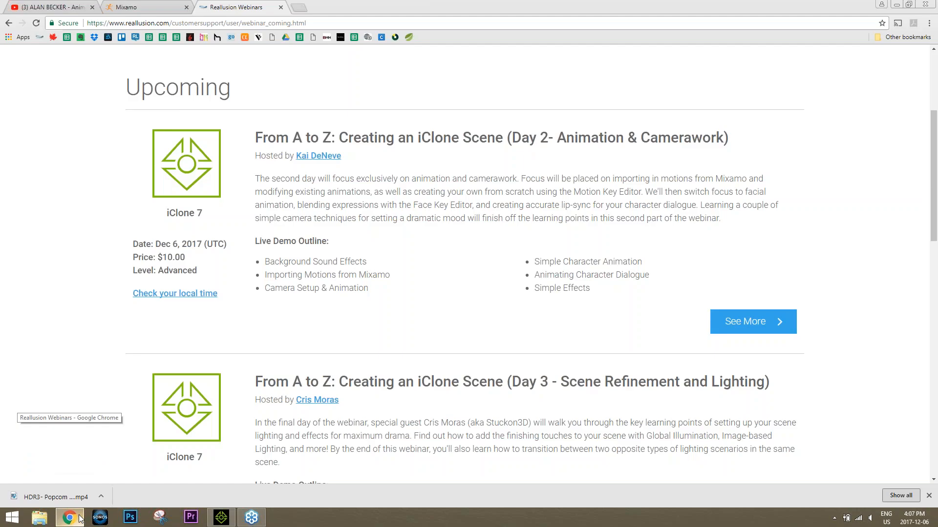
{"action": "left_click", "coordinate": [71, 8]}
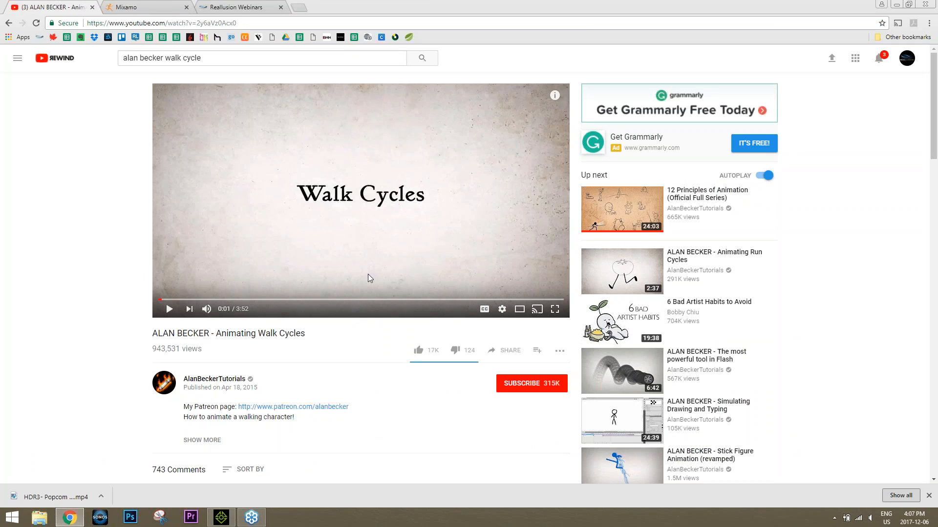
{"action": "left_click", "coordinate": [506, 350]}
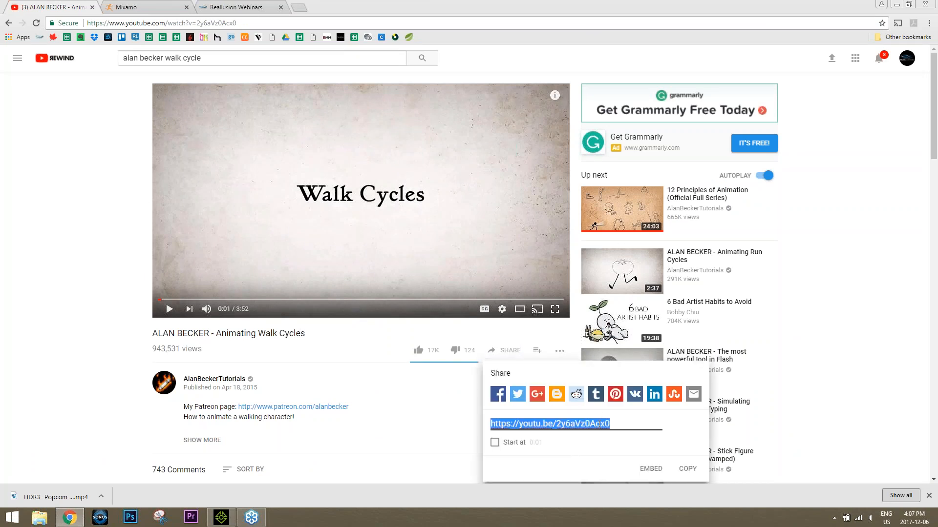
{"action": "right_click", "coordinate": [600, 424]}
{"action": "left_click", "coordinate": [635, 307]}
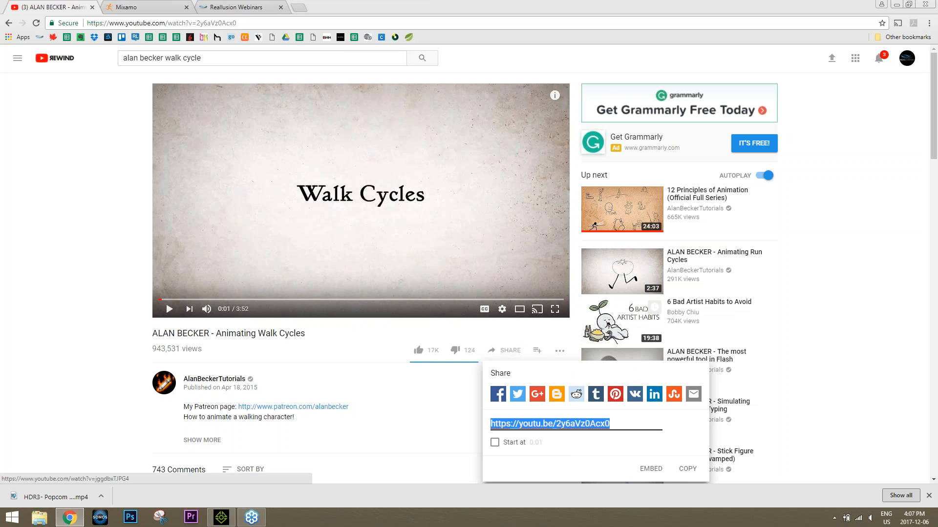
{"action": "left_click", "coordinate": [931, 17]}
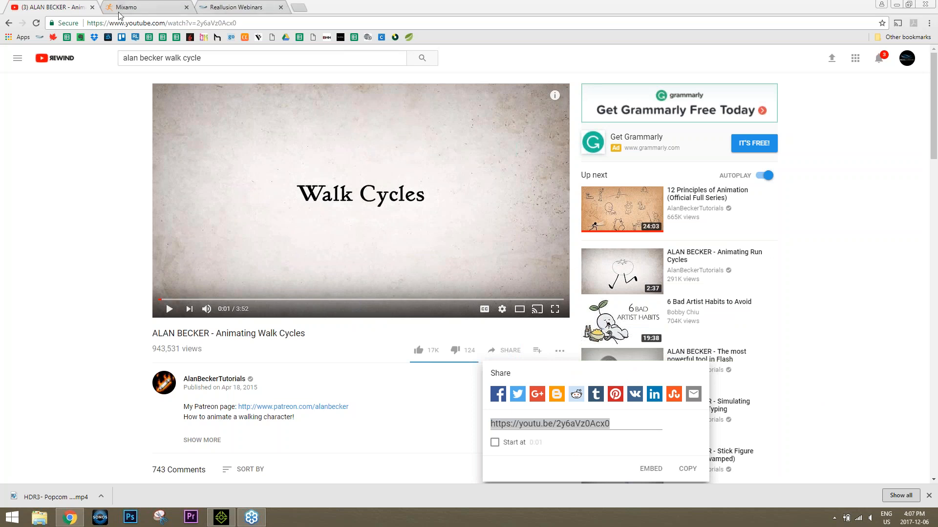
{"action": "left_click", "coordinate": [92, 8]}
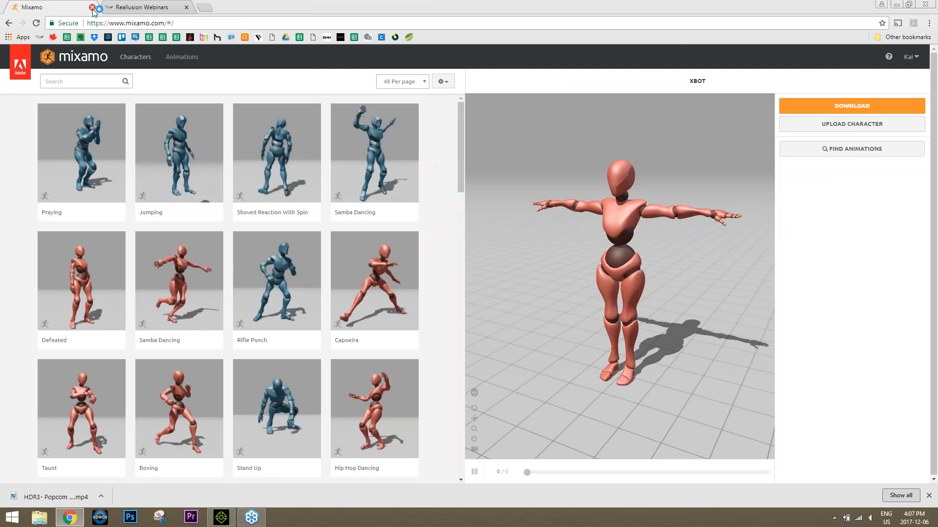
Step: Return to iClone, record the chosen walking motion on the stairs with Motion Puppet up to about frame 115, and close Motion Puppet
{"action": "left_click", "coordinate": [222, 518]}
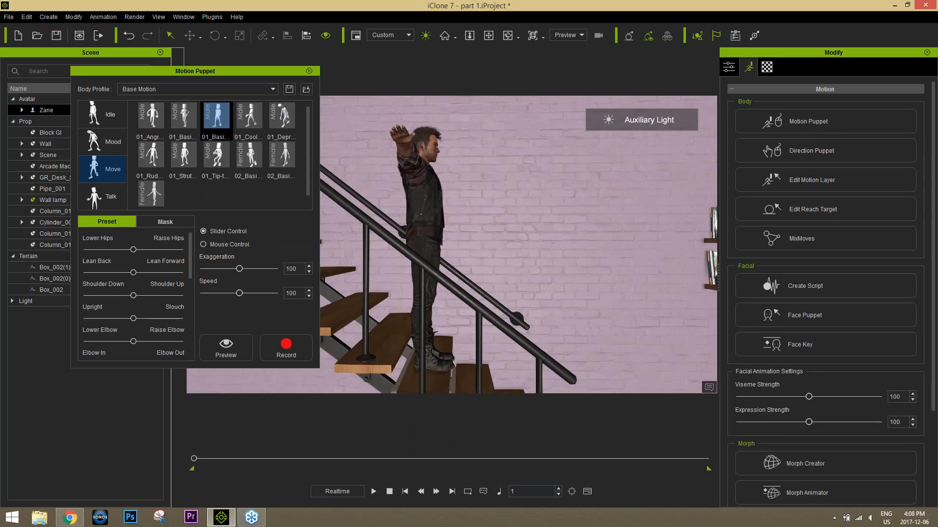
{"action": "right_click_drag", "start_coordinate": [469, 308], "coordinate": [476, 305]}
{"action": "middle_click_drag", "start_coordinate": [477, 306], "coordinate": [478, 254]}
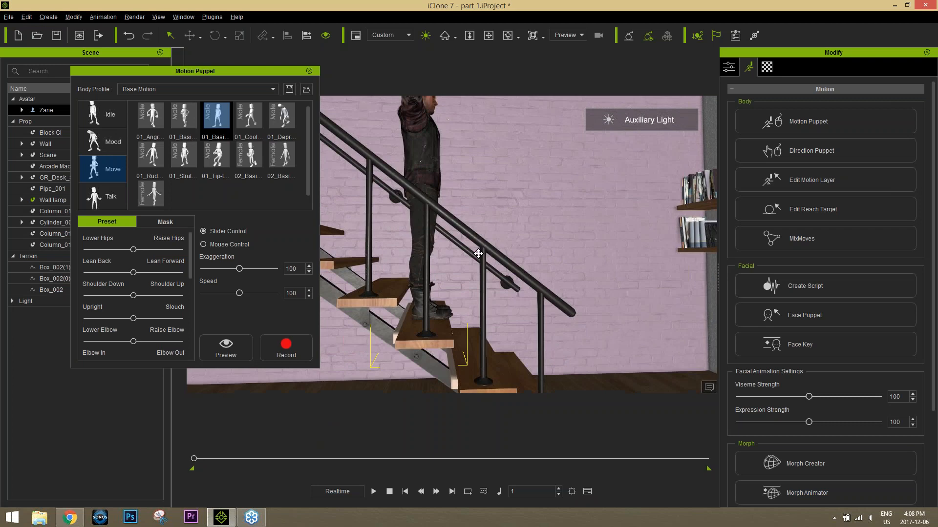
{"action": "scroll", "coordinate": [478, 253], "scroll_direction": "up", "scroll_amount": 10}
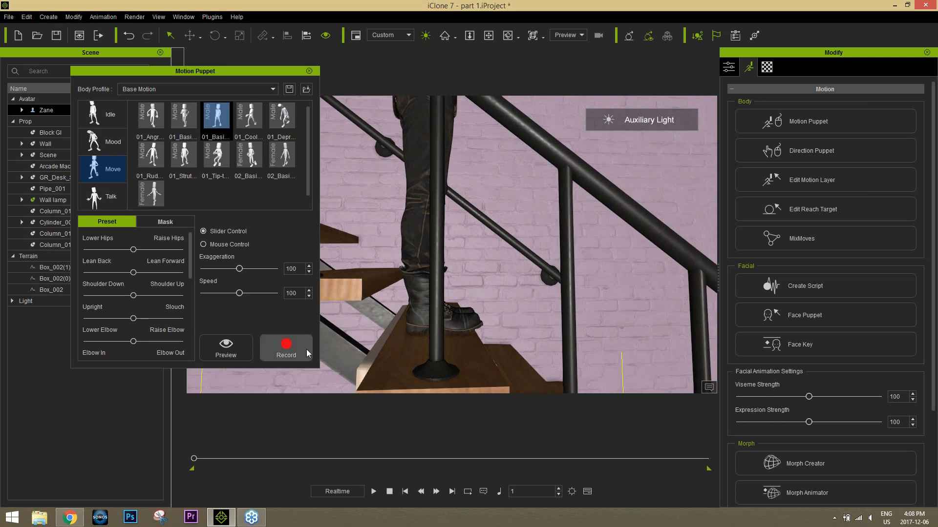
{"action": "left_click", "coordinate": [287, 348]}
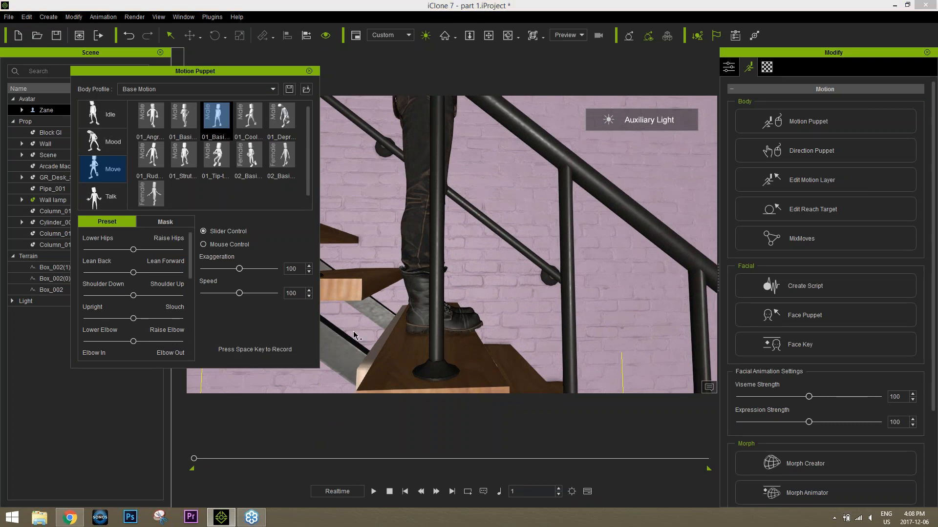
{"action": "key", "text": "space"}
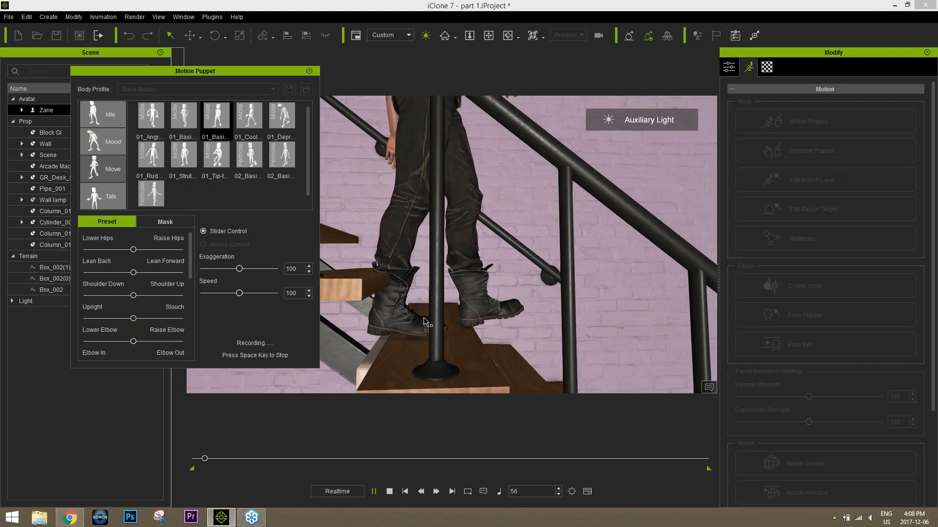
{"action": "key", "text": "space"}
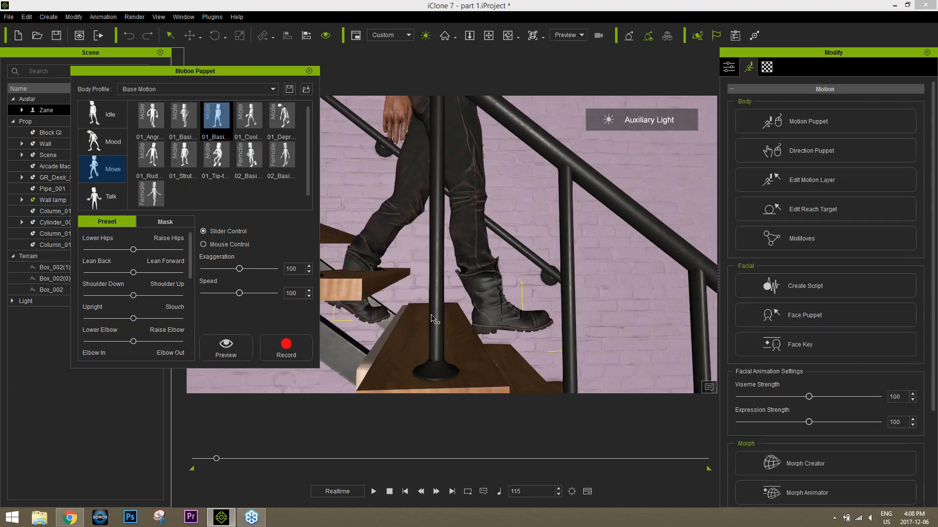
{"action": "left_click", "coordinate": [309, 71]}
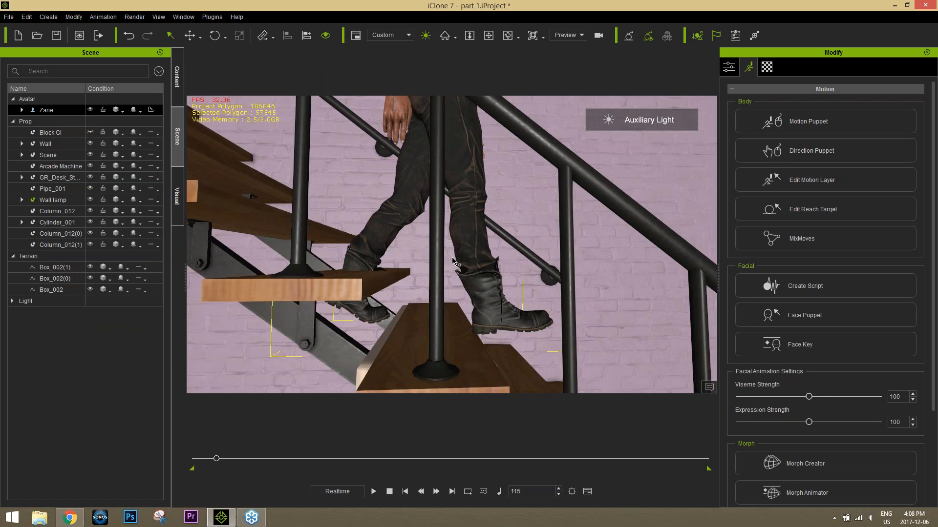
Step: Show the avatar's timeline from its beginning and scrub the first 19 frames of the recorded Puppet Clip to check the feet
{"action": "key", "text": "F3"}
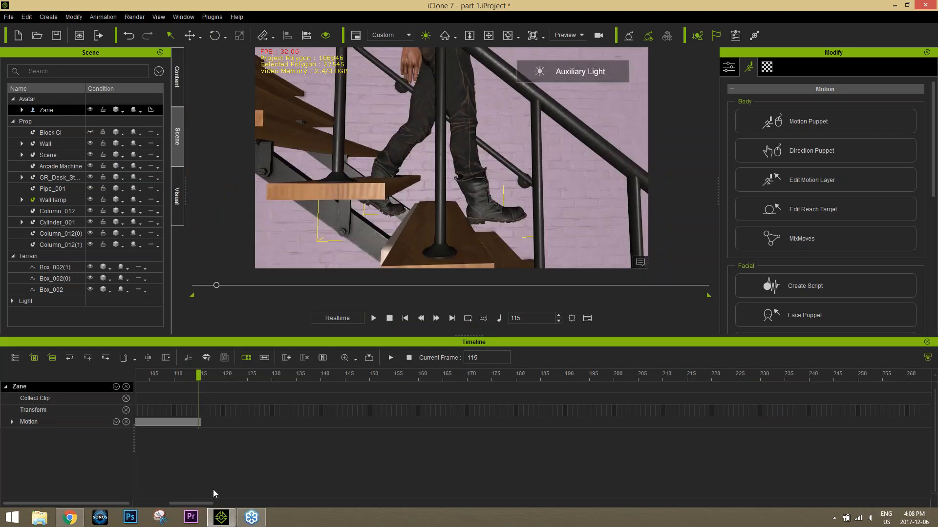
{"action": "left_click_drag", "start_coordinate": [195, 503], "coordinate": [163, 503]}
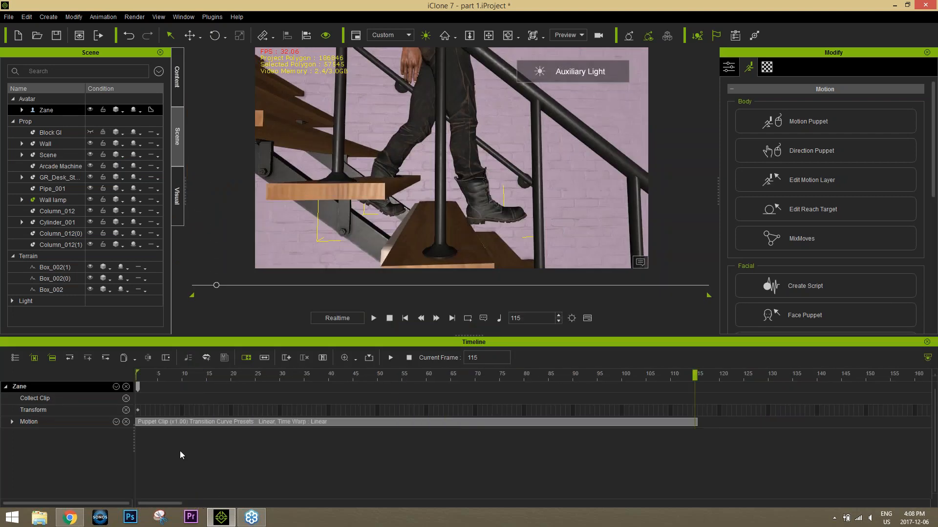
{"action": "left_click_drag", "start_coordinate": [155, 376], "coordinate": [224, 377]}
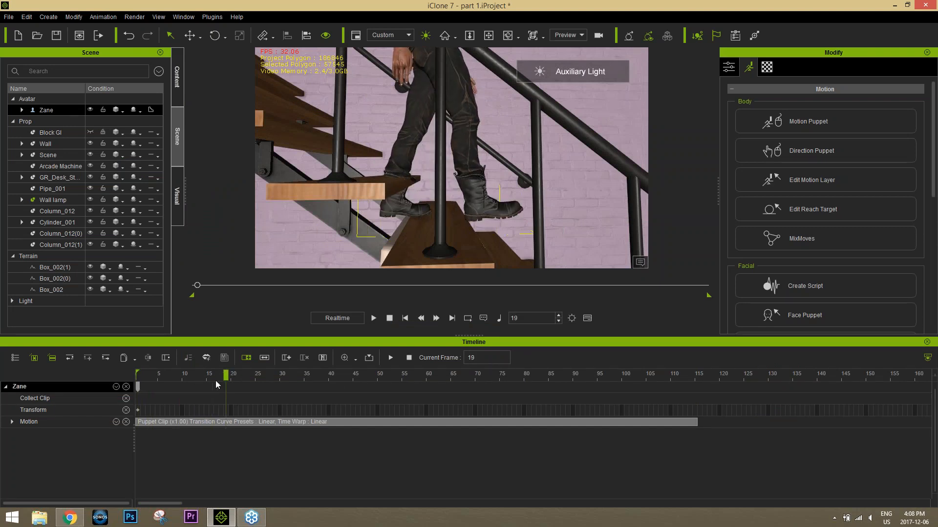
{"action": "left_click_drag", "start_coordinate": [197, 376], "coordinate": [228, 378]}
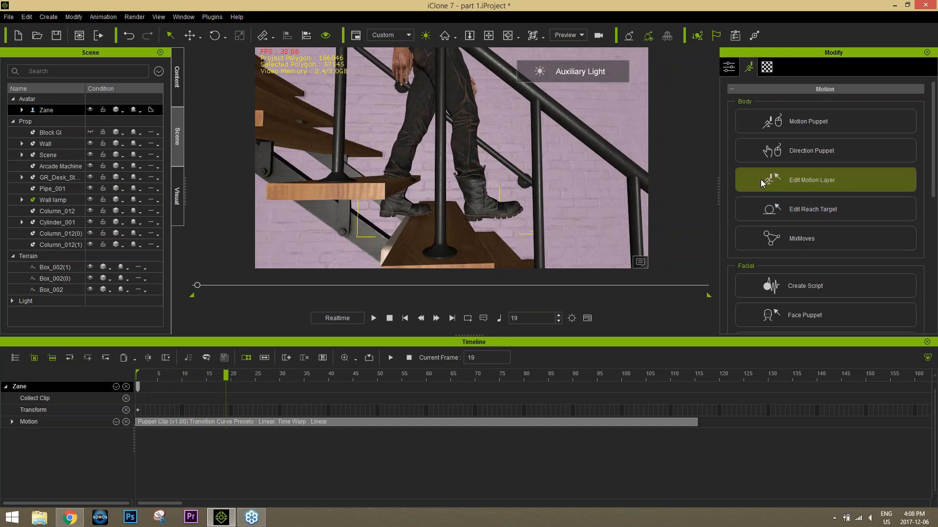
{"action": "left_click_drag", "start_coordinate": [218, 374], "coordinate": [141, 381]}
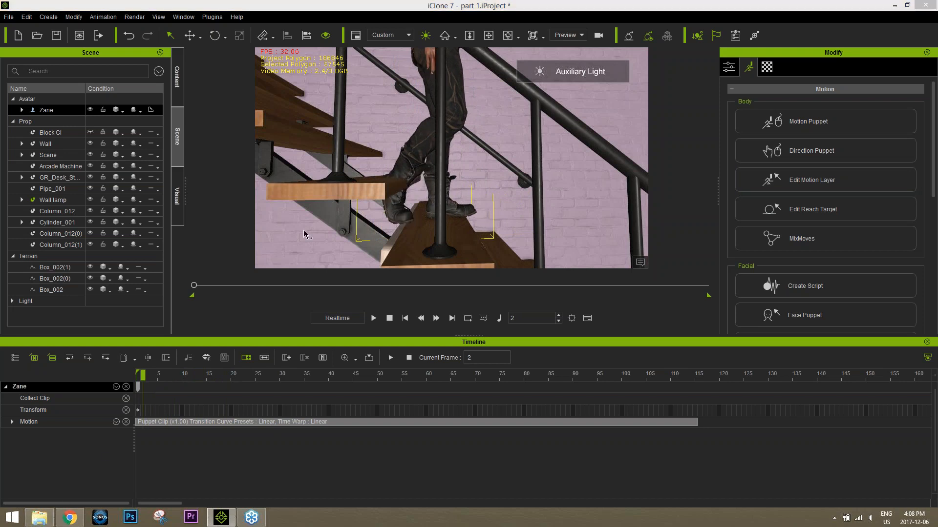
Step: Open a file browser window and go to the Webinars folder in Production Resources on the Data (D:) drive
{"action": "key", "text": "super+e"}
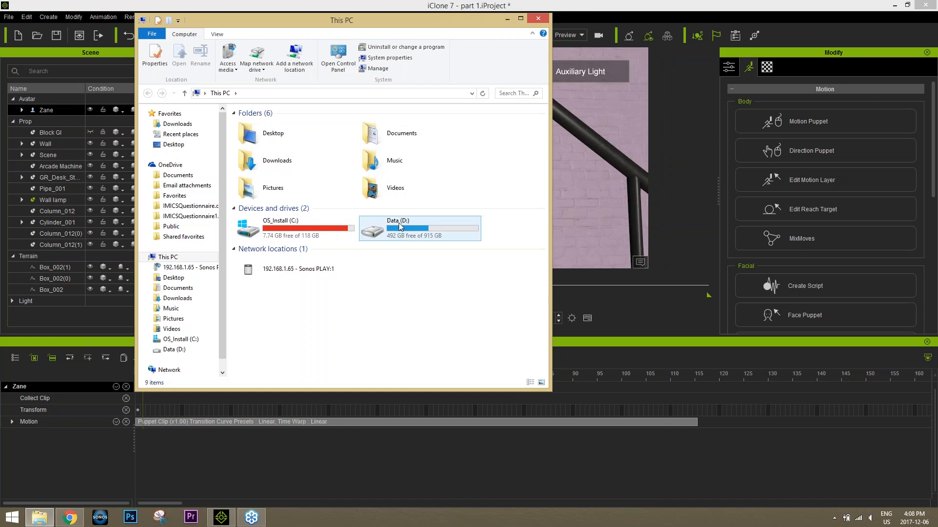
{"action": "double_click", "coordinate": [400, 227]}
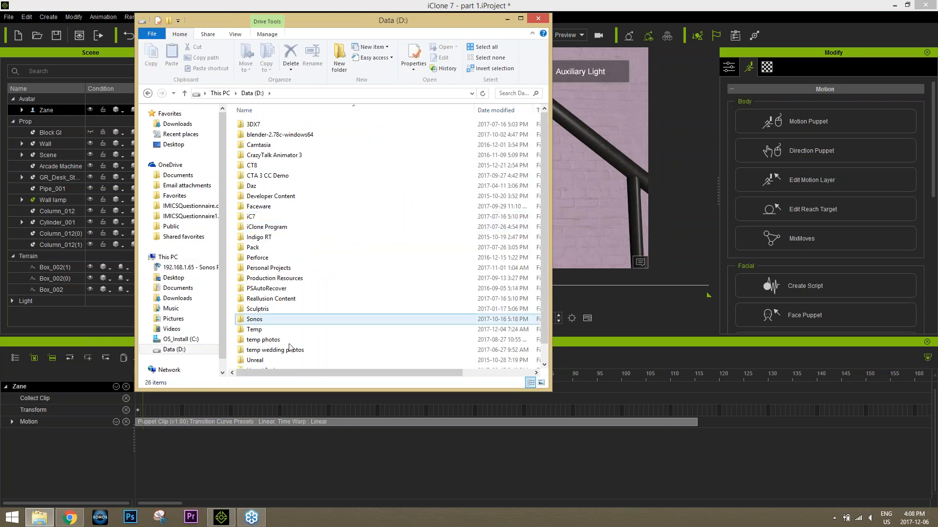
{"action": "double_click", "coordinate": [281, 279]}
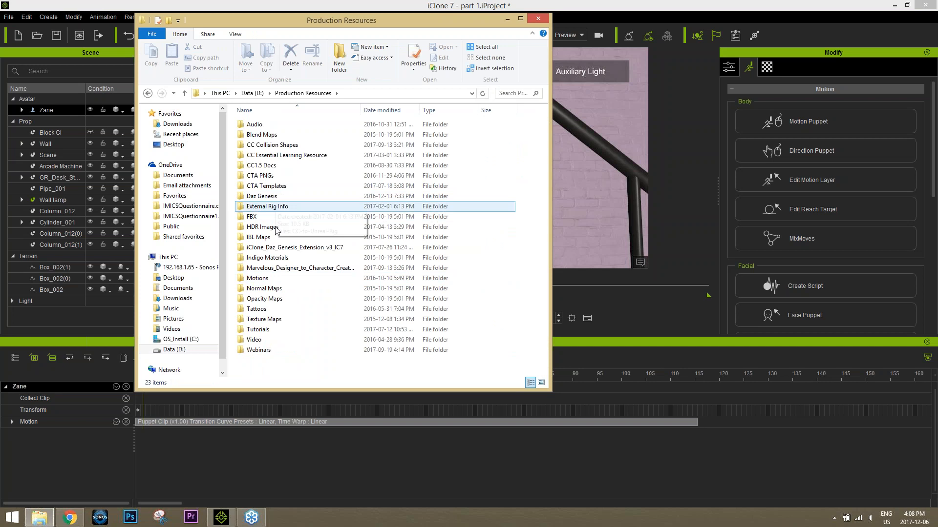
{"action": "double_click", "coordinate": [255, 350]}
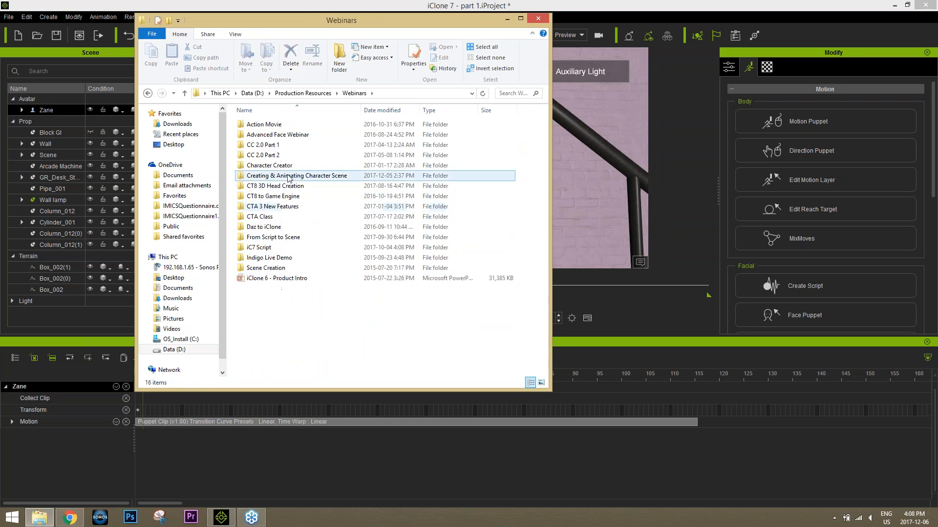
{"action": "left_click", "coordinate": [289, 176]}
{"action": "double_click", "coordinate": [289, 177]}
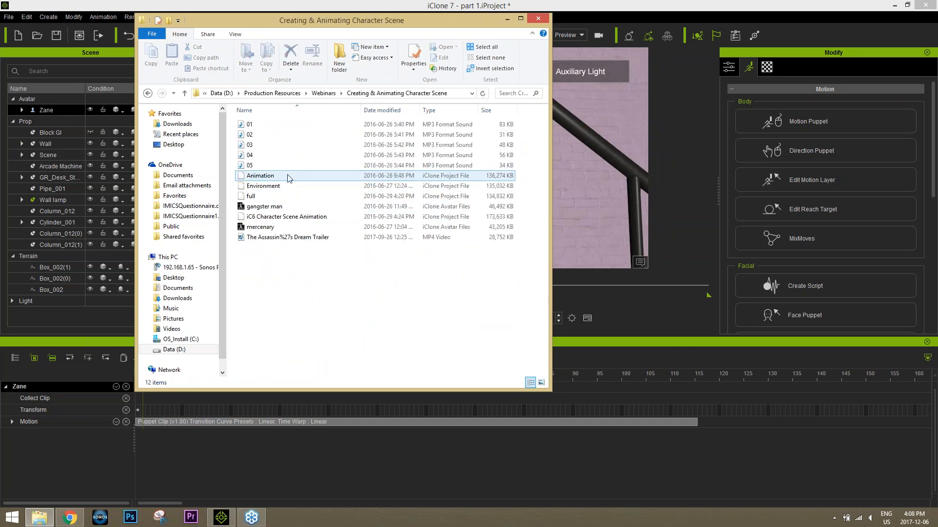
{"action": "left_click", "coordinate": [324, 93]}
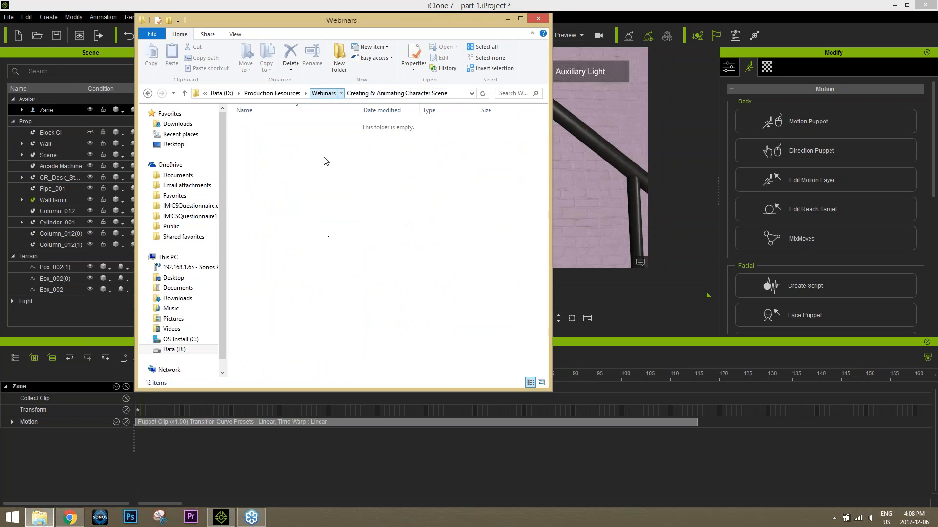
Step: Open the walk cycle reference image and examine its contact, down, passing and up poses
{"action": "double_click", "coordinate": [446, 248]}
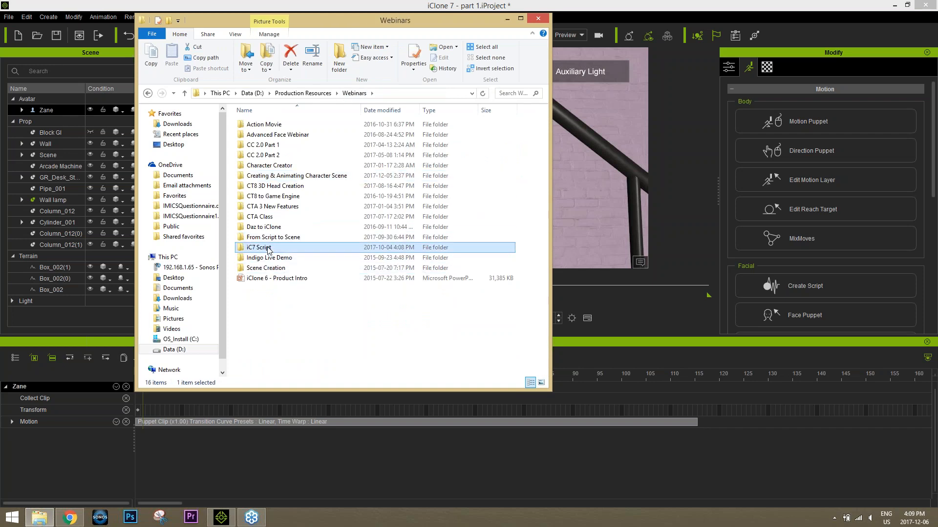
{"action": "double_click", "coordinate": [507, 356]}
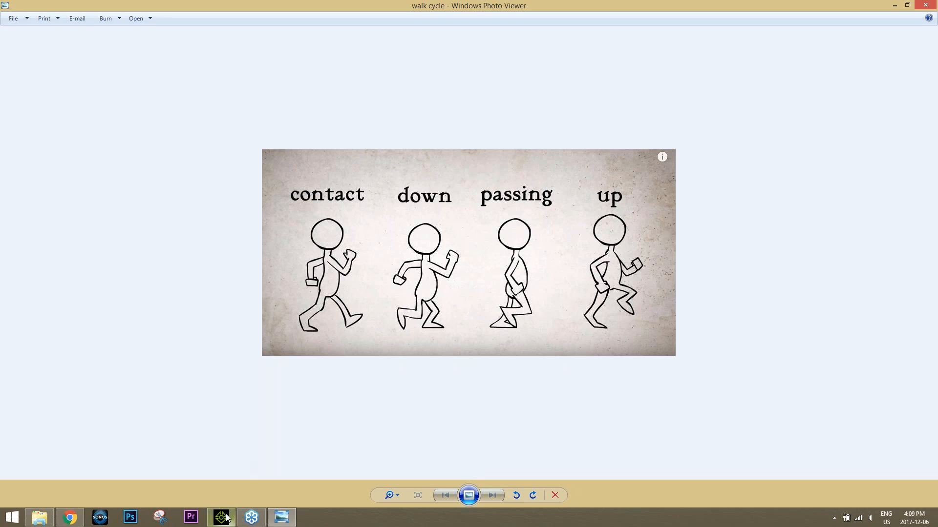
Step: Return to iClone, go to frame 1 and shift the avatar slightly back along the stair tread
{"action": "mouse_move", "coordinate": [227, 517]}
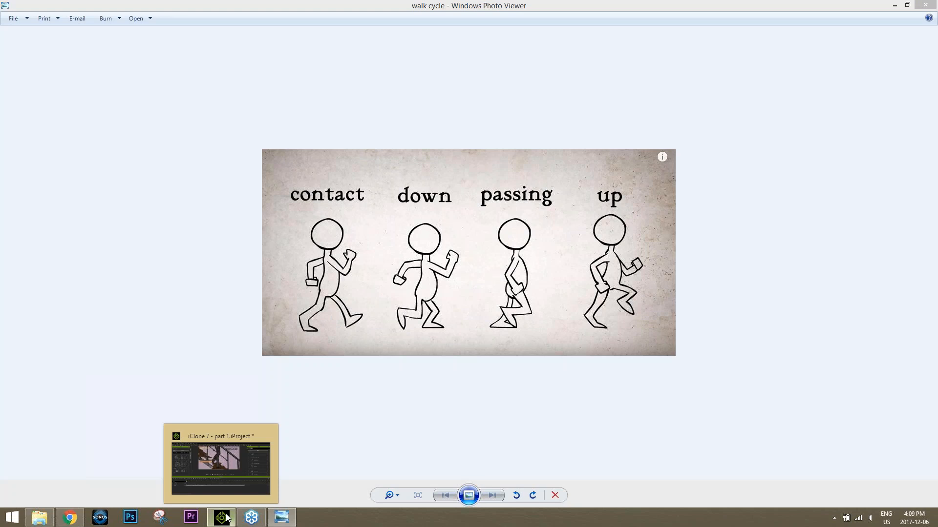
{"action": "left_click", "coordinate": [227, 518]}
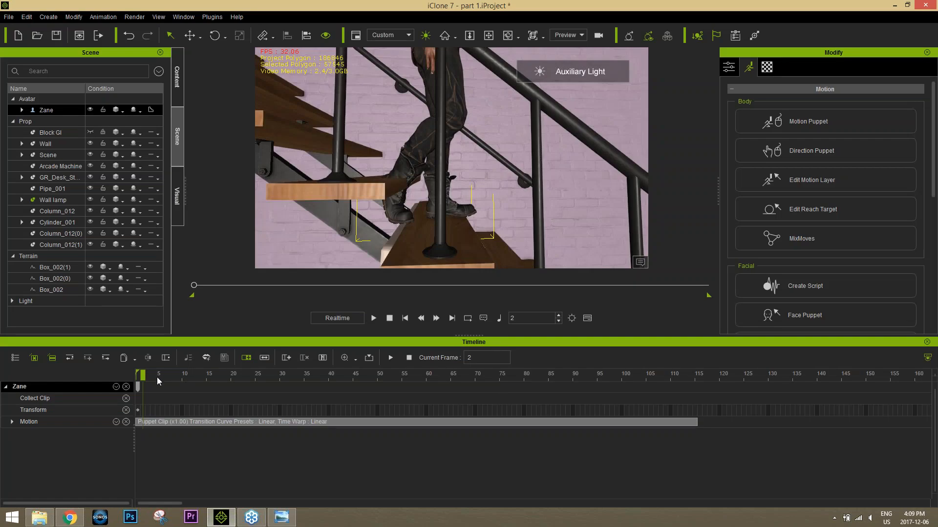
{"action": "left_click_drag", "start_coordinate": [157, 377], "coordinate": [132, 382]}
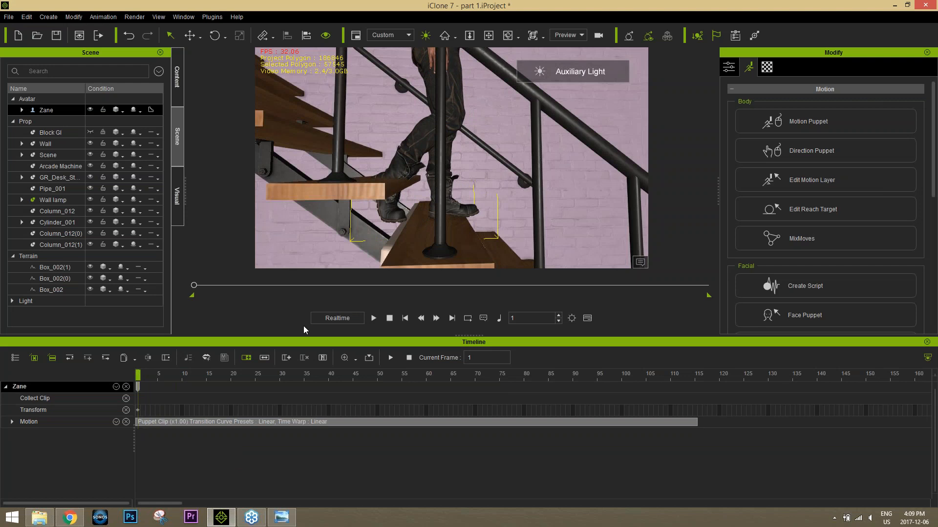
{"action": "scroll", "coordinate": [451, 130], "scroll_direction": "down", "scroll_amount": 3}
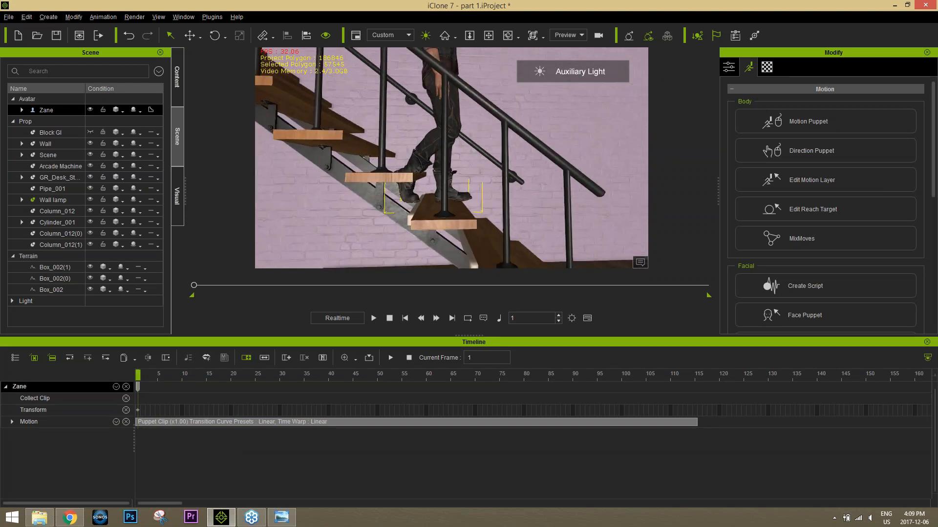
{"action": "scroll", "coordinate": [454, 183], "scroll_direction": "down", "scroll_amount": 5}
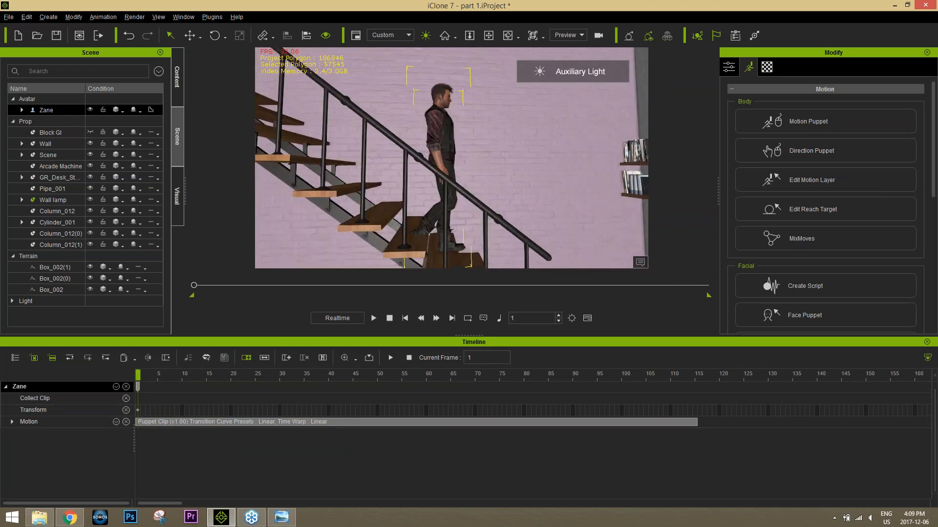
{"action": "key", "text": "w"}
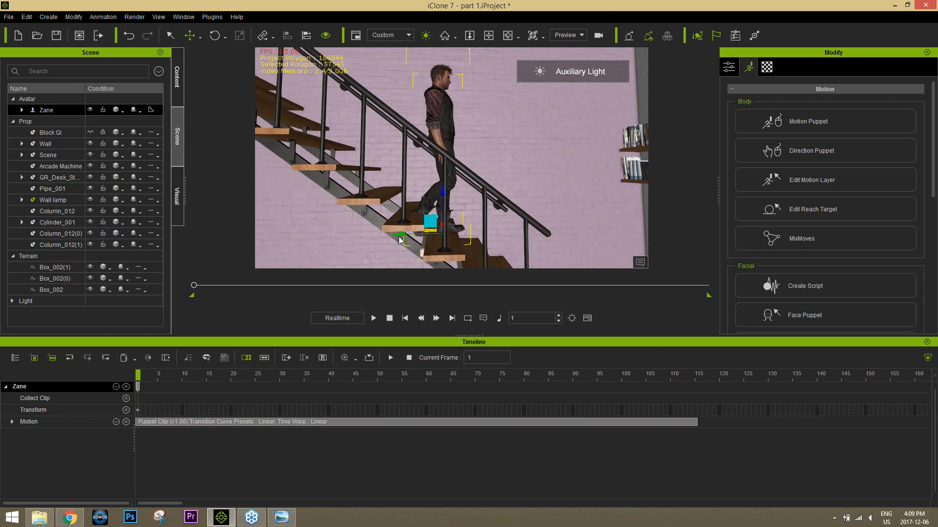
{"action": "left_click_drag", "start_coordinate": [401, 237], "coordinate": [395, 244]}
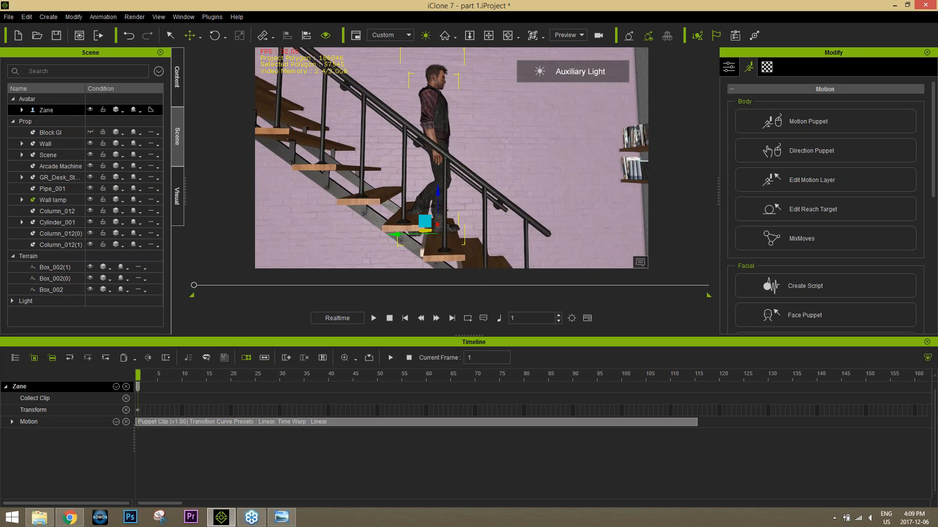
{"action": "scroll", "coordinate": [463, 220], "scroll_direction": "up", "scroll_amount": 5}
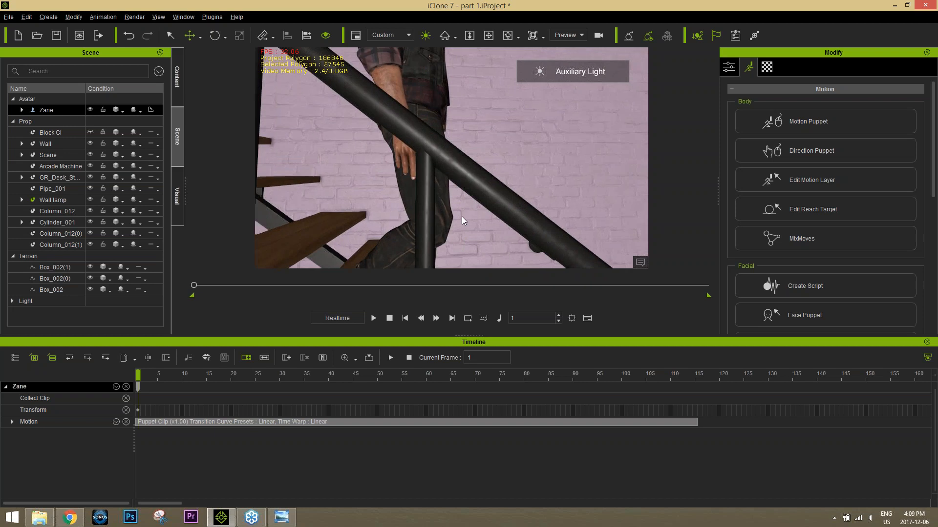
{"action": "right_click_drag", "start_coordinate": [463, 221], "coordinate": [413, 199]}
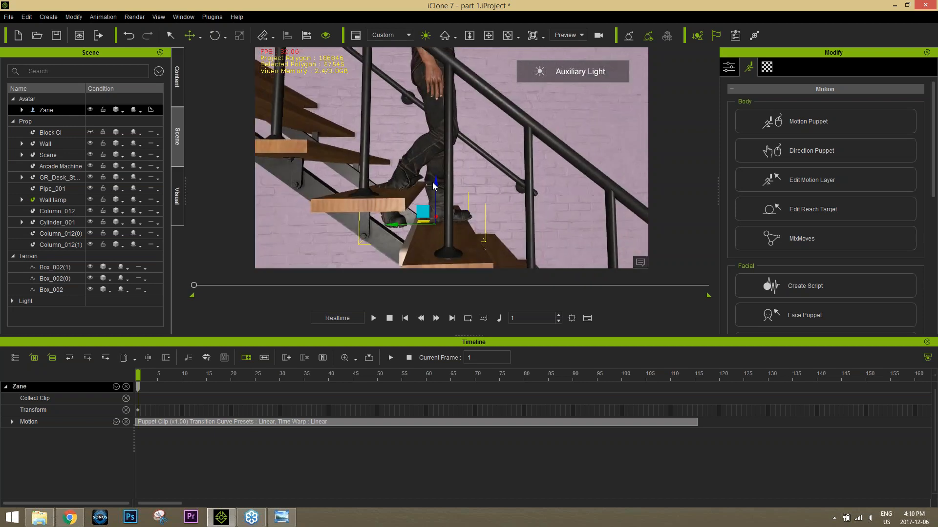
Step: Open Edit Motion Layer for the avatar and rotate the right lower leg backward at frame 1
{"action": "left_click", "coordinate": [791, 19]}
{"action": "left_click", "coordinate": [823, 180]}
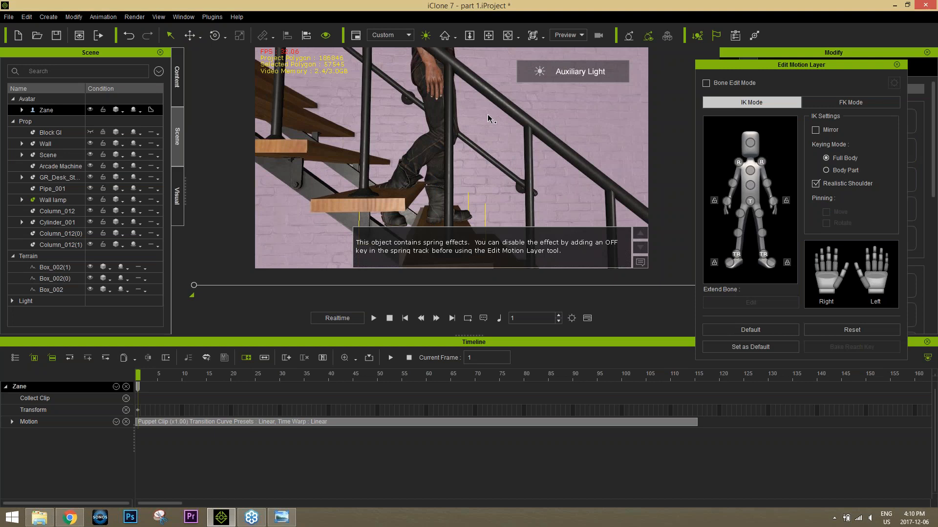
{"action": "scroll", "coordinate": [489, 118], "scroll_direction": "down", "scroll_amount": 3}
{"action": "scroll", "coordinate": [489, 118], "scroll_direction": "down", "scroll_amount": 2}
{"action": "middle_click_drag", "start_coordinate": [490, 119], "coordinate": [485, 150]}
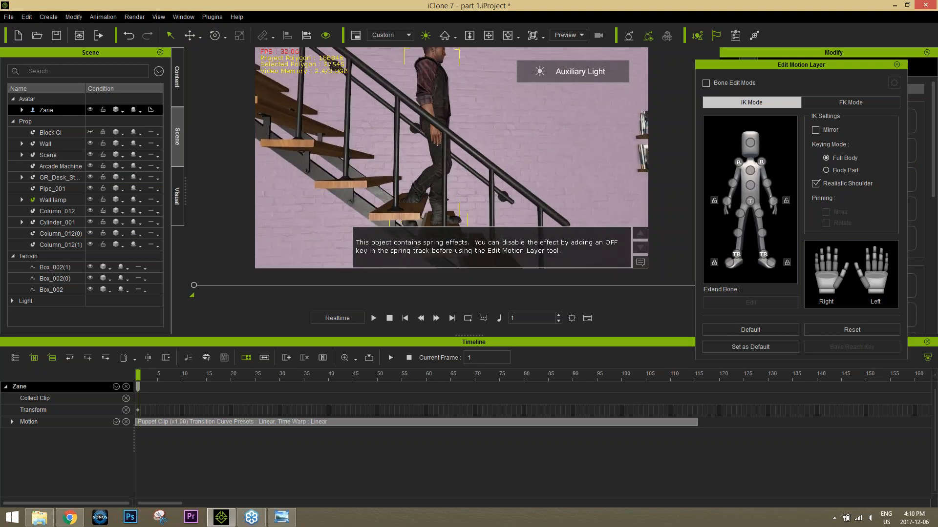
{"action": "left_click", "coordinate": [741, 216]}
{"action": "left_click", "coordinate": [740, 234]}
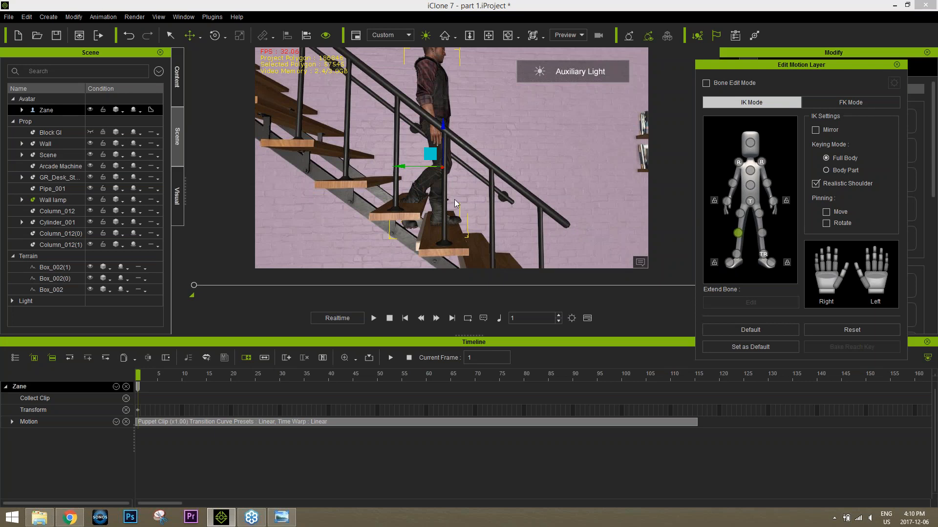
{"action": "key", "text": "e"}
{"action": "left_click_drag", "start_coordinate": [480, 164], "coordinate": [482, 170]}
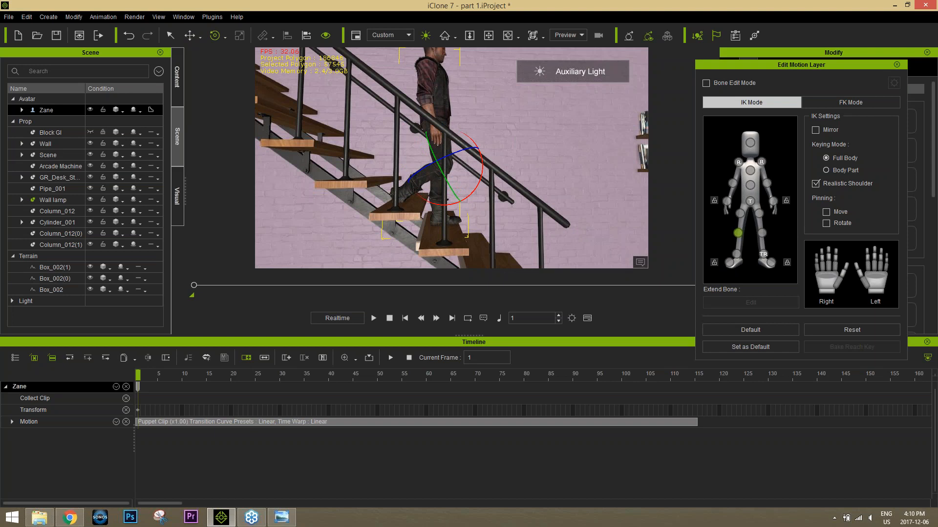
Step: Swing the avatar's right thigh forward and bend the right knee further so the foot clears the upper tread
{"action": "left_click", "coordinate": [740, 213]}
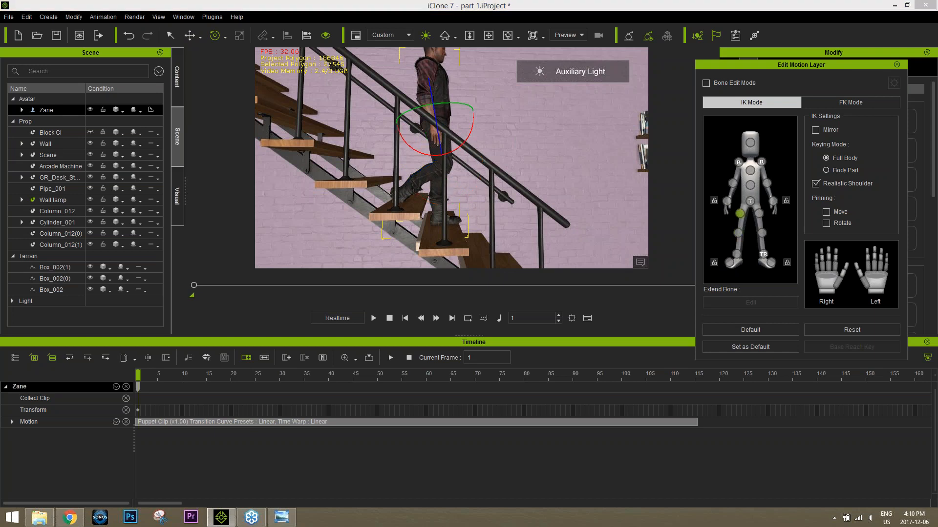
{"action": "left_click_drag", "start_coordinate": [468, 141], "coordinate": [471, 143]}
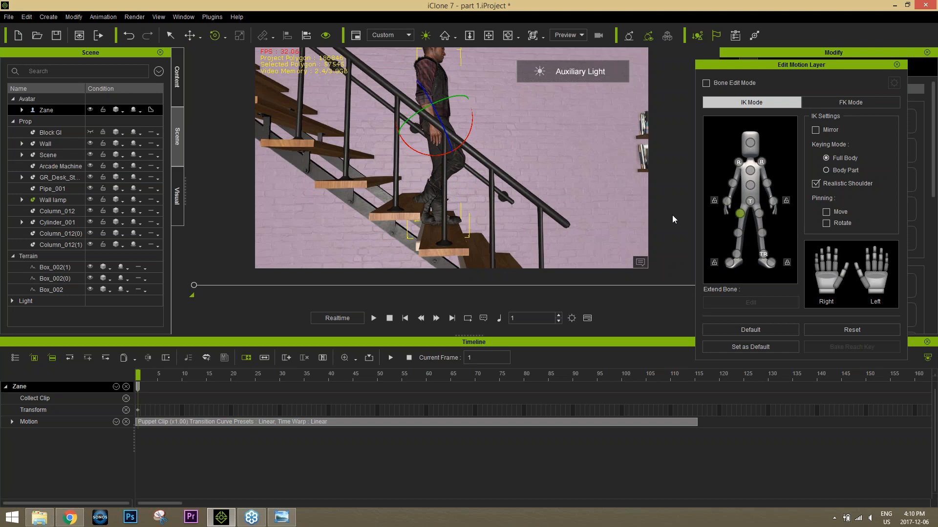
{"action": "left_click", "coordinate": [737, 233]}
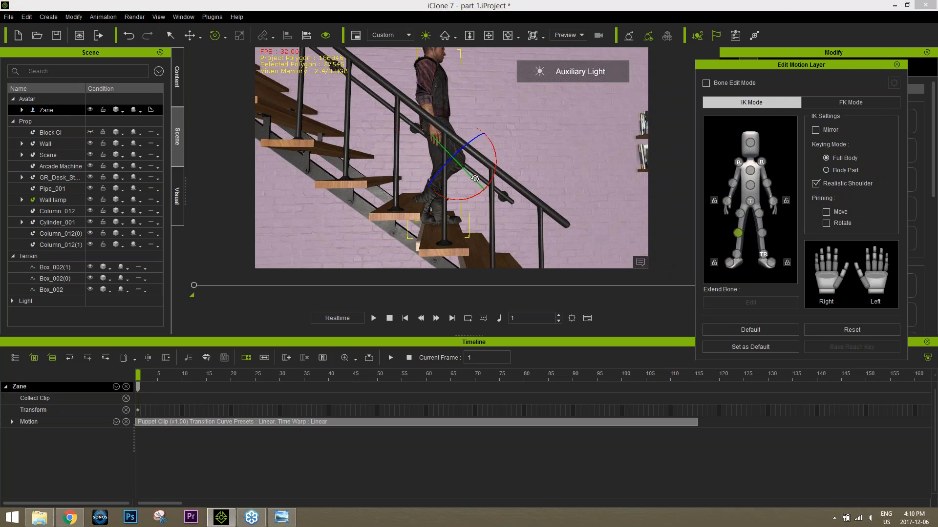
{"action": "left_click_drag", "start_coordinate": [497, 175], "coordinate": [493, 182]}
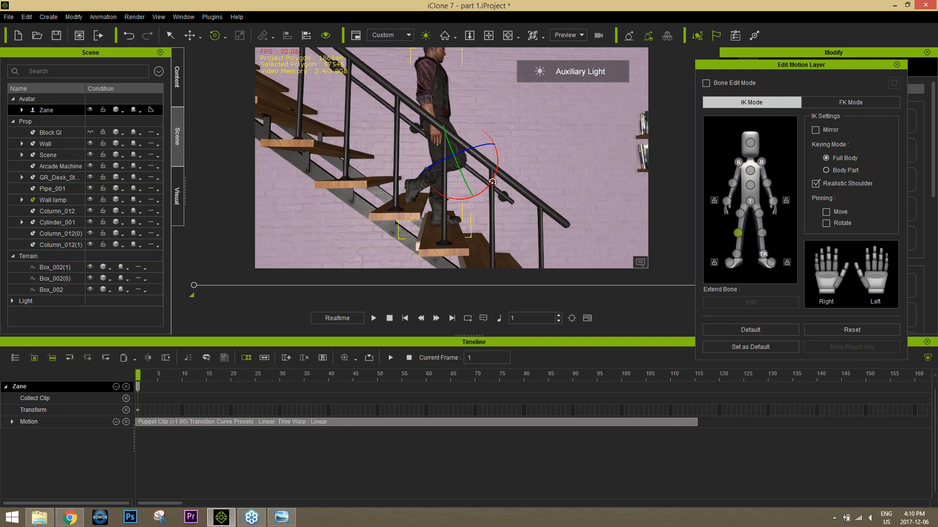
Step: Rotate the avatar's right foot so the toes point down toward the stair tread
{"action": "left_click", "coordinate": [735, 253]}
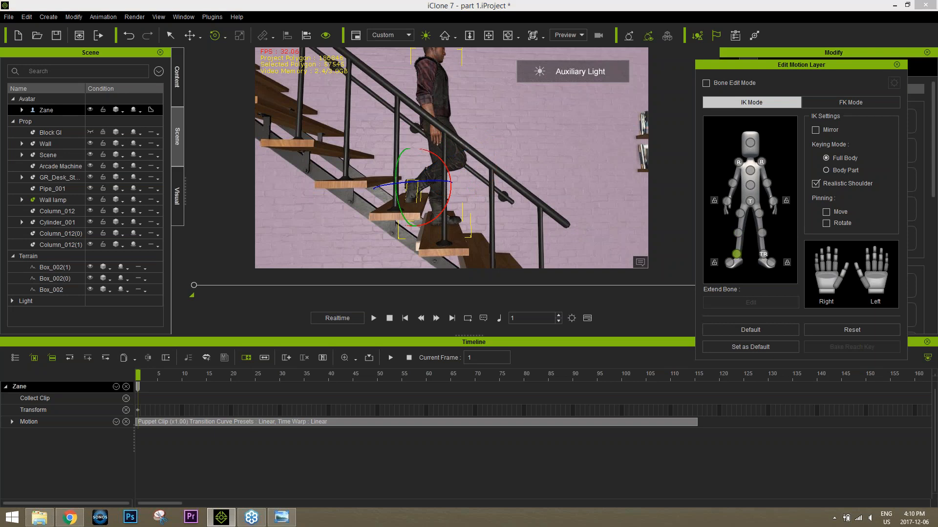
{"action": "left_click_drag", "start_coordinate": [446, 209], "coordinate": [458, 202]}
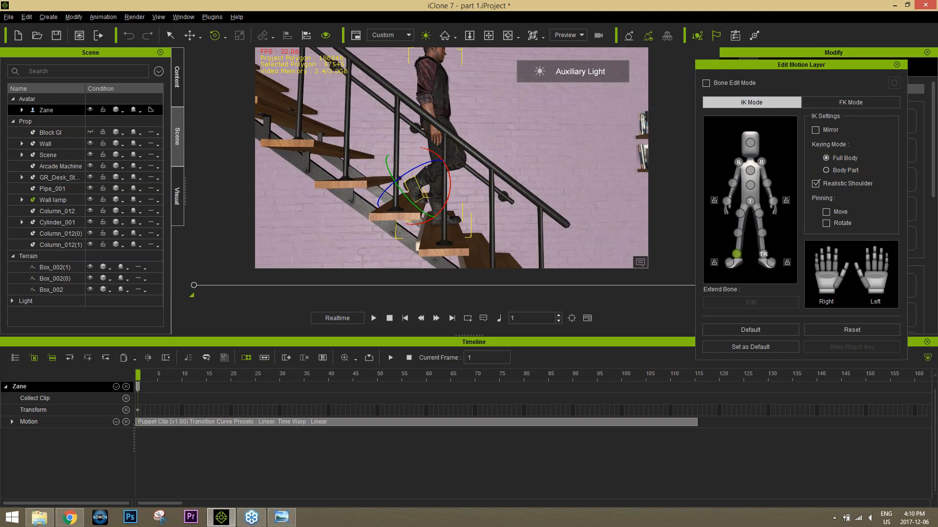
{"action": "right_click_drag", "start_coordinate": [400, 201], "coordinate": [574, 200], "text": "alt"}
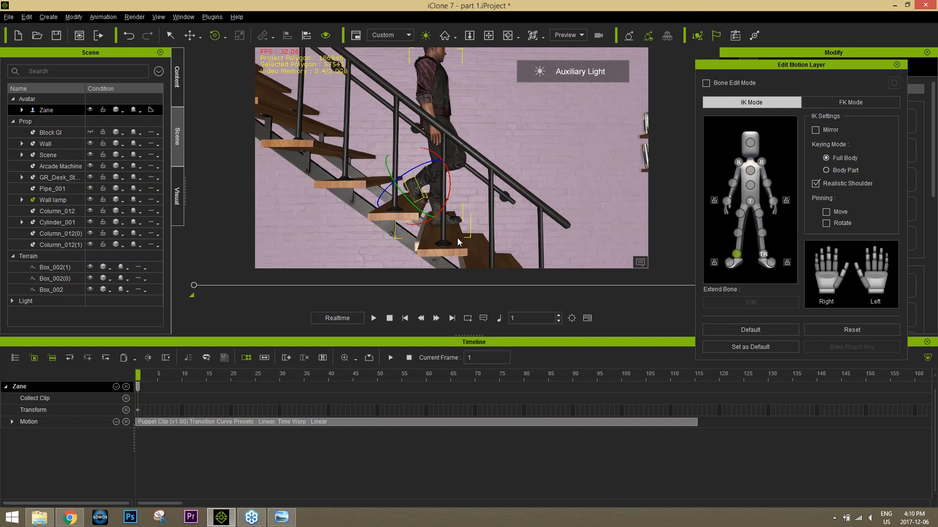
{"action": "scroll", "coordinate": [457, 239], "scroll_direction": "up", "scroll_amount": 2}
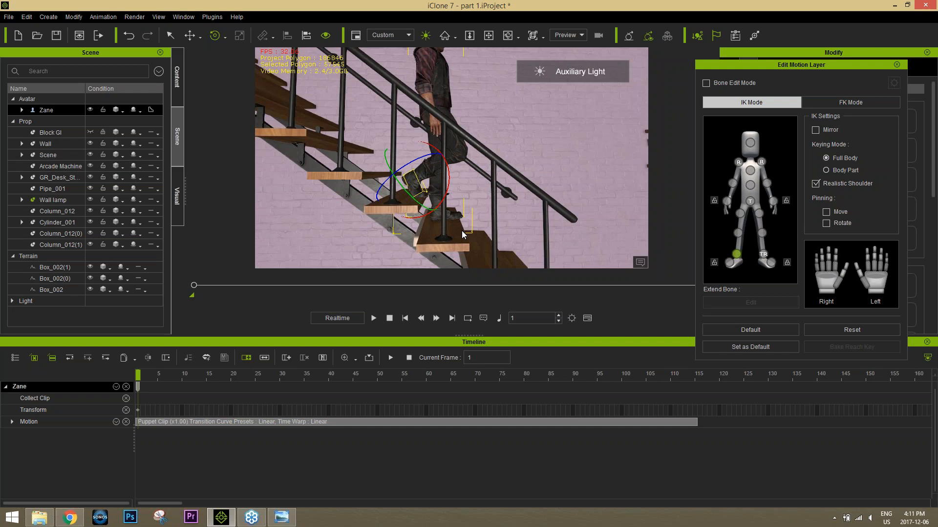
Step: Break the Puppet Clip at frame 57 and delete its second part
{"action": "mouse_move", "coordinate": [153, 376]}
{"action": "left_mouse_down"}
{"action": "mouse_move", "coordinate": [142, 376]}
{"action": "mouse_move", "coordinate": [216, 375]}
{"action": "mouse_move", "coordinate": [137, 375]}
{"action": "left_mouse_up"}
{"action": "left_click_drag", "start_coordinate": [155, 376], "coordinate": [409, 374]}
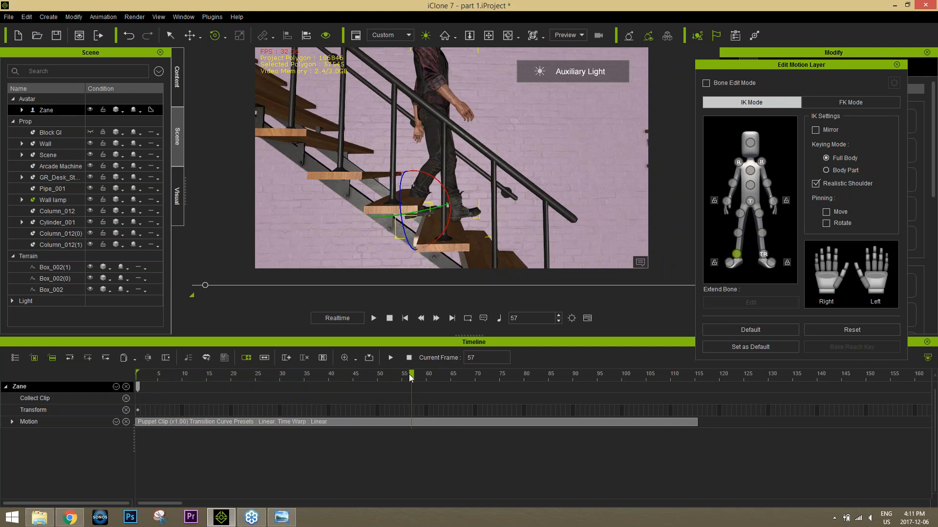
{"action": "right_click", "coordinate": [412, 423]}
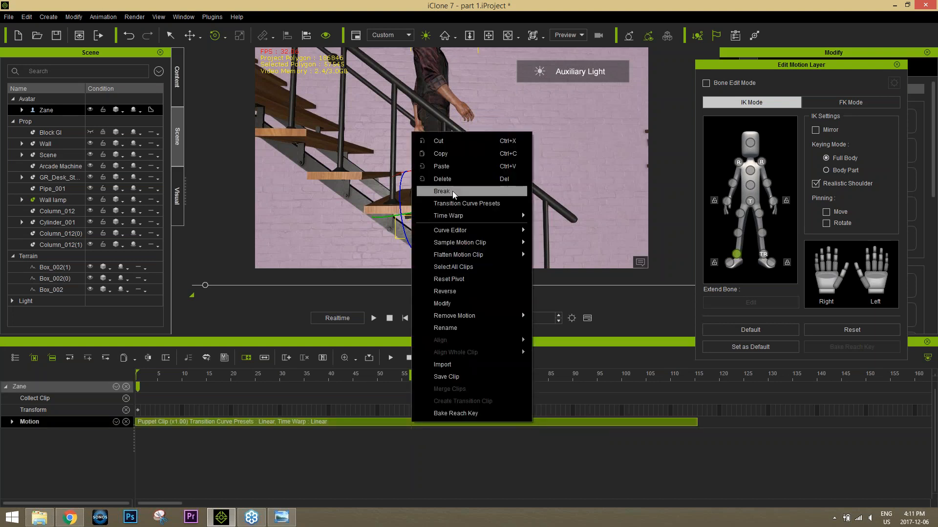
{"action": "key", "text": "Escape"}
{"action": "left_click", "coordinate": [499, 421]}
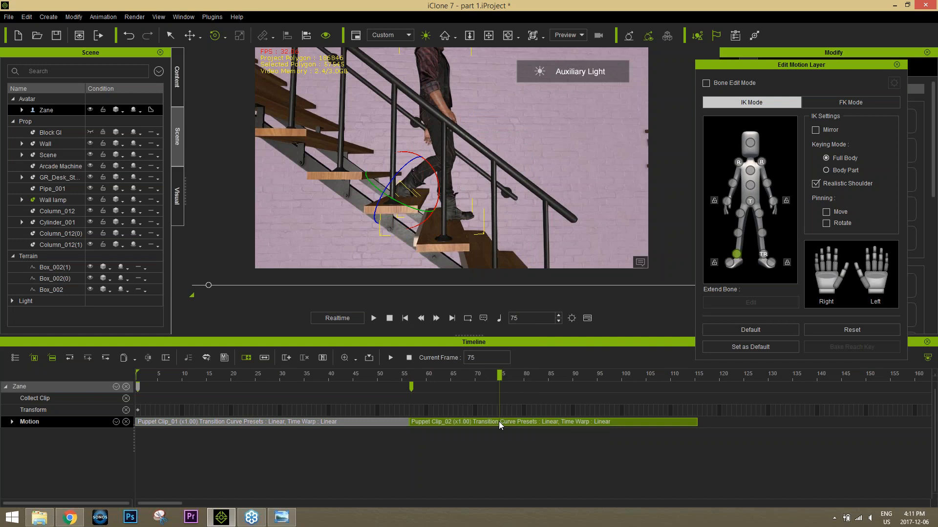
{"action": "key", "text": "Delete"}
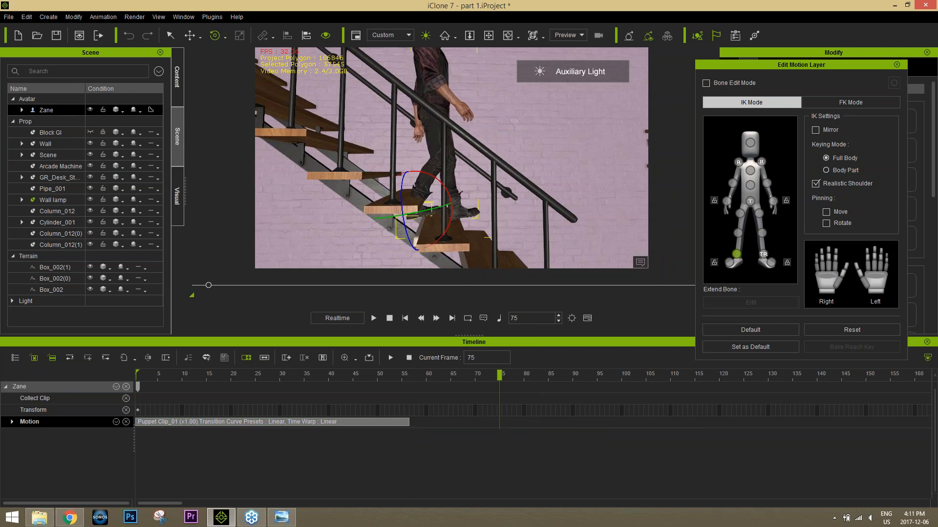
Step: Scrub the shortened clip to frame 20 and compare the avatar's pose with the walk cycle reference image
{"action": "left_click_drag", "start_coordinate": [262, 374], "coordinate": [147, 375]}
{"action": "left_click_drag", "start_coordinate": [209, 375], "coordinate": [231, 376]}
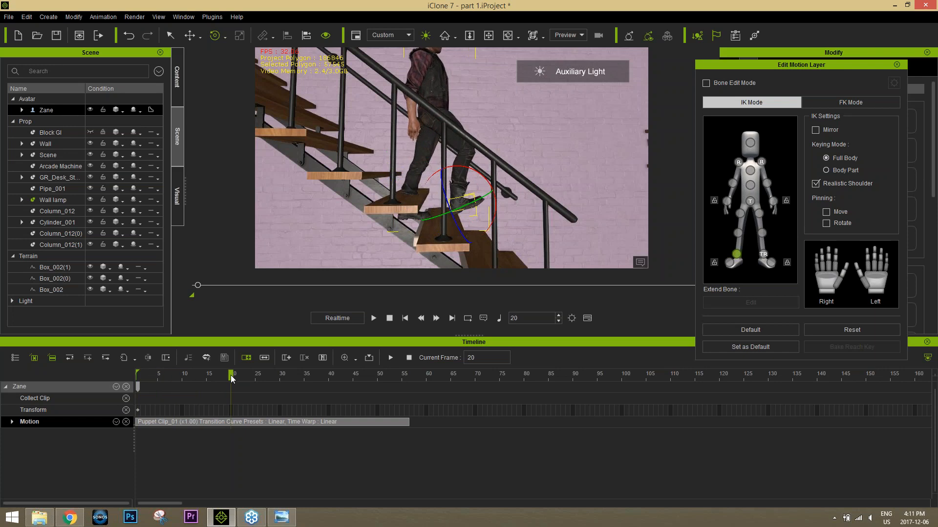
{"action": "left_click", "coordinate": [282, 517]}
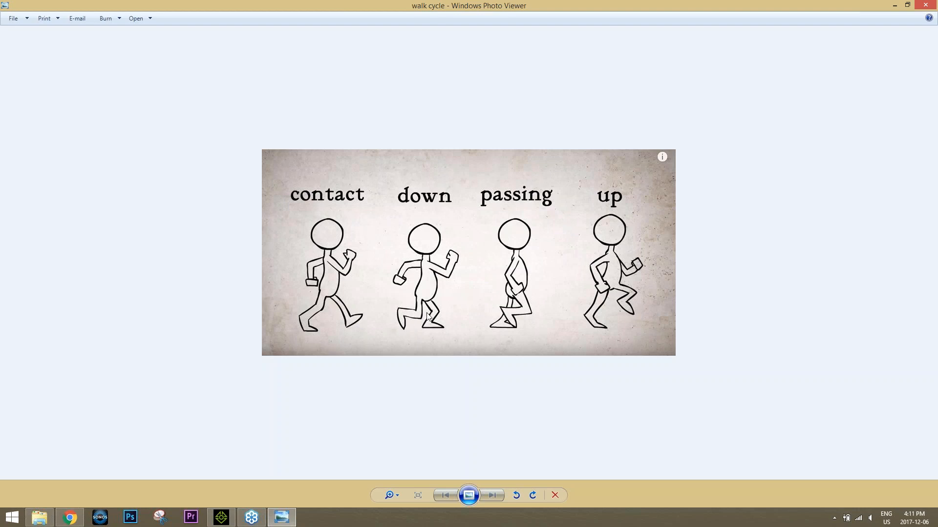
{"action": "left_click", "coordinate": [221, 517]}
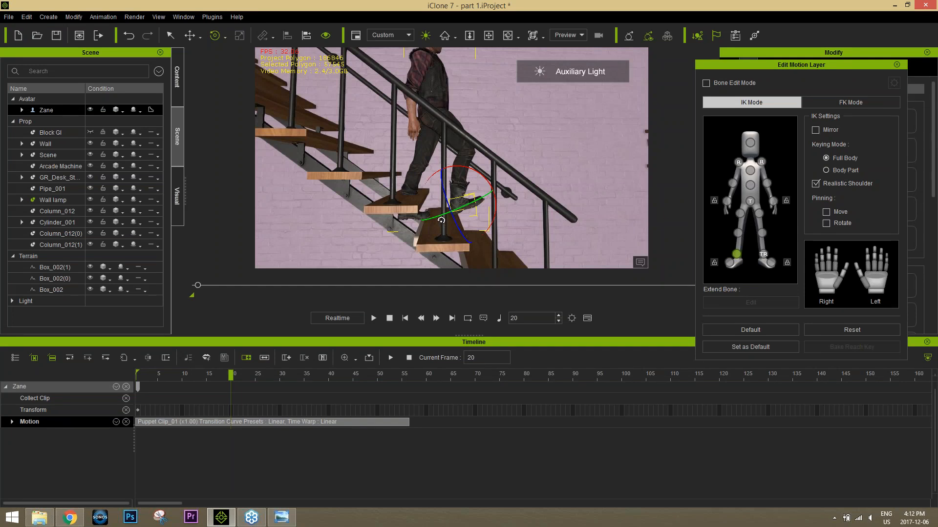
Step: Close Edit Motion Layer and move the avatar forward at frame 20 so its rear foot stands on the next tread
{"action": "left_click", "coordinate": [897, 65]}
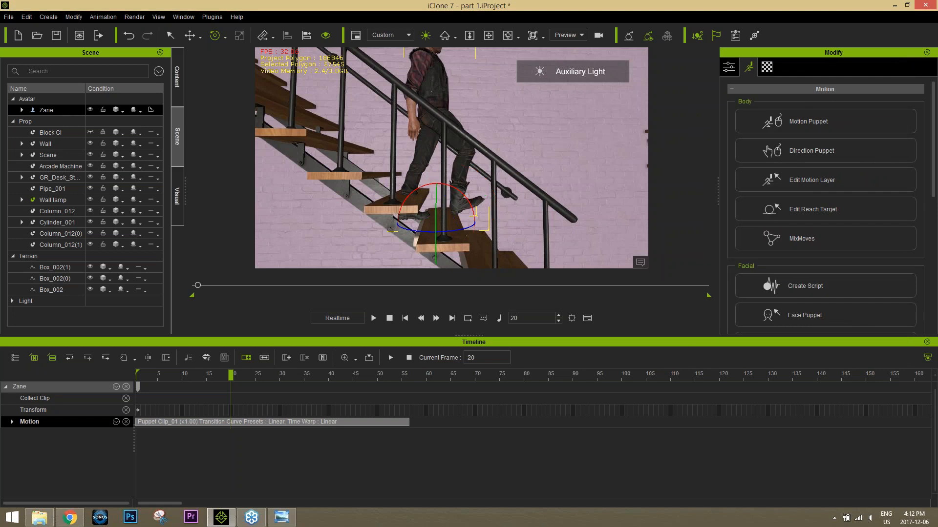
{"action": "key", "text": "w"}
{"action": "left_click_drag", "start_coordinate": [398, 222], "coordinate": [426, 224]}
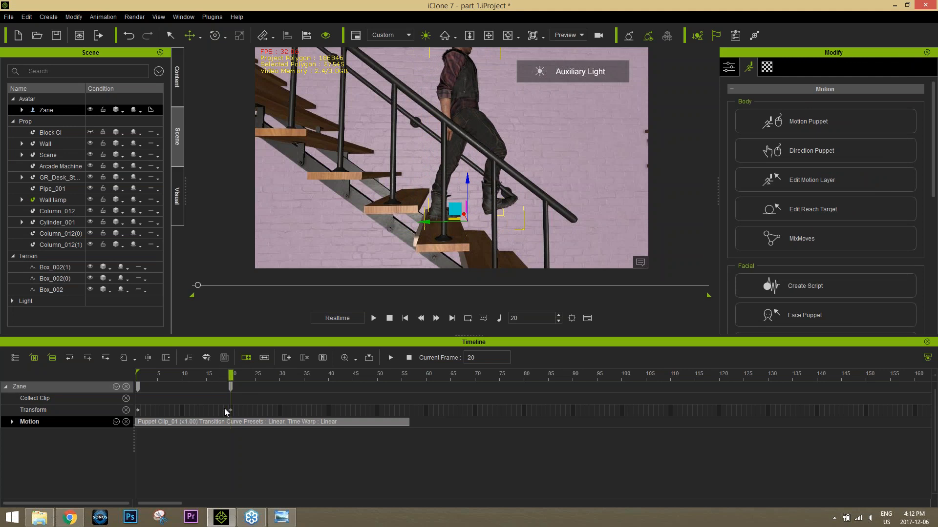
{"action": "left_click_drag", "start_coordinate": [188, 379], "coordinate": [234, 380]}
Step: Check the walk cycle reference again, reopen Edit Motion Layer and lower the avatar's hip slightly at frame 20
{"action": "left_click", "coordinate": [290, 517]}
{"action": "left_click", "coordinate": [291, 517]}
{"action": "left_click", "coordinate": [811, 180]}
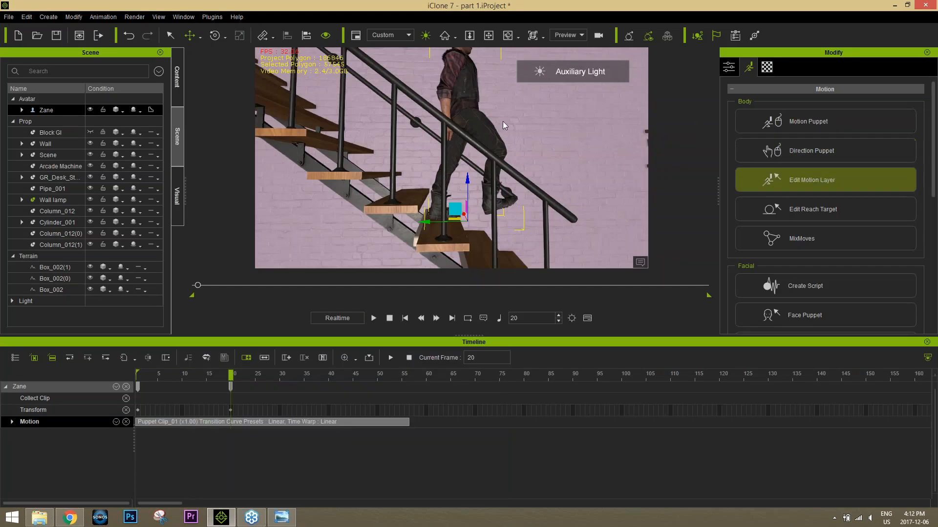
{"action": "left_click", "coordinate": [819, 176]}
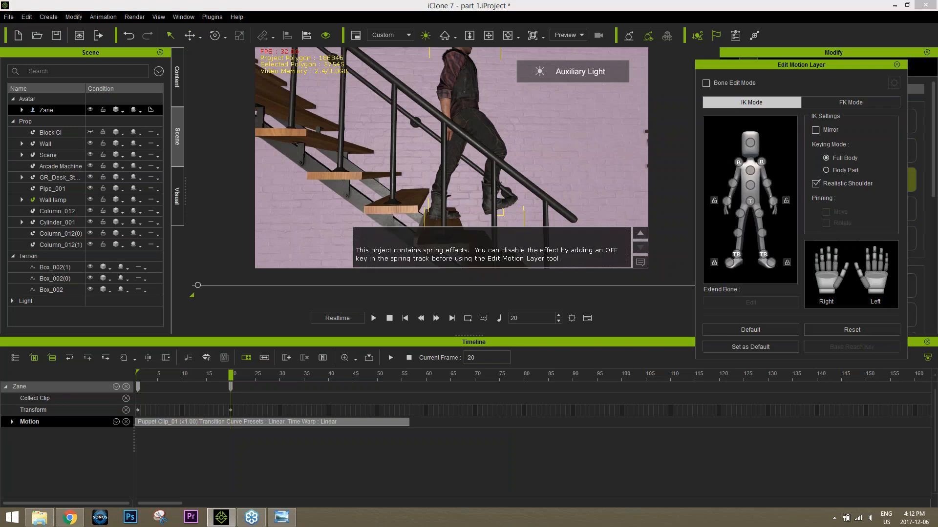
{"action": "left_click", "coordinate": [750, 202]}
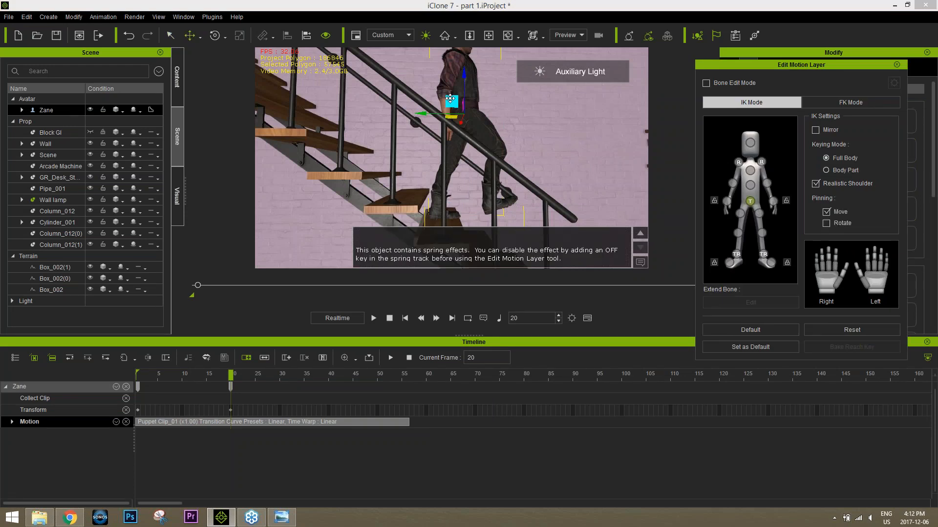
{"action": "mouse_move", "coordinate": [452, 101]}
{"action": "left_mouse_down"}
{"action": "mouse_move", "coordinate": [452, 81]}
{"action": "mouse_move", "coordinate": [454, 105]}
{"action": "left_mouse_up"}
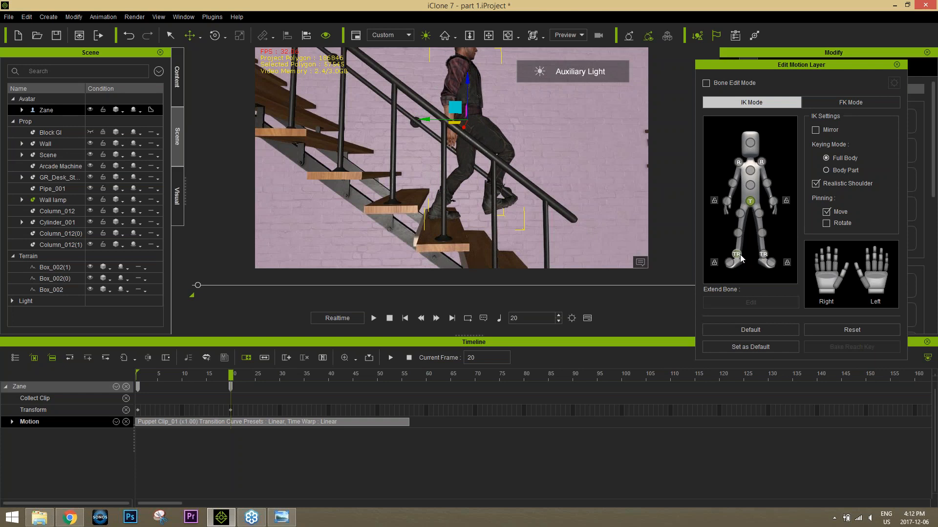
Step: Release the right foot's pin and lower the avatar's hip further so the leading foot drops with it
{"action": "left_click", "coordinate": [750, 201]}
{"action": "left_click", "coordinate": [716, 264]}
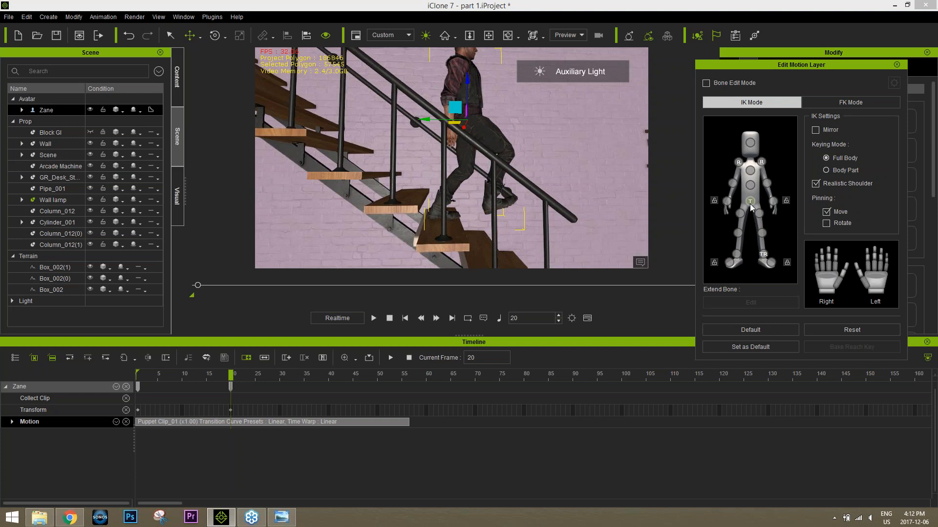
{"action": "left_click", "coordinate": [750, 202]}
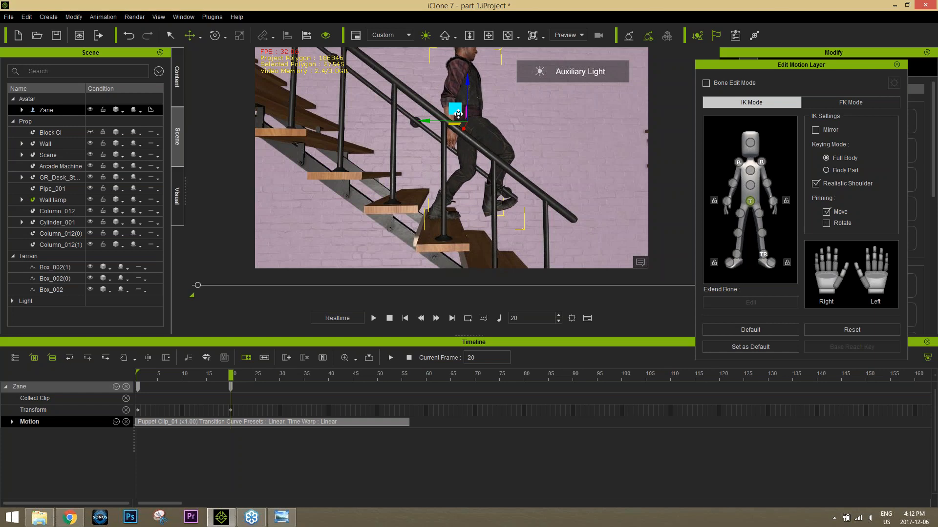
{"action": "left_click_drag", "start_coordinate": [458, 114], "coordinate": [456, 117]}
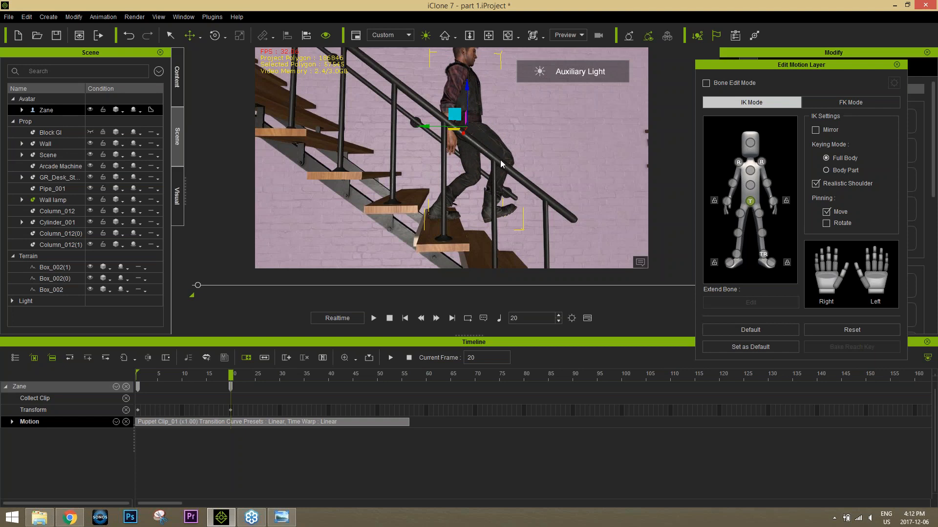
Step: Rotate the avatar's right thigh, lower leg and foot at frame 20 to bring the raised leading leg down toward the tread
{"action": "left_click", "coordinate": [740, 214]}
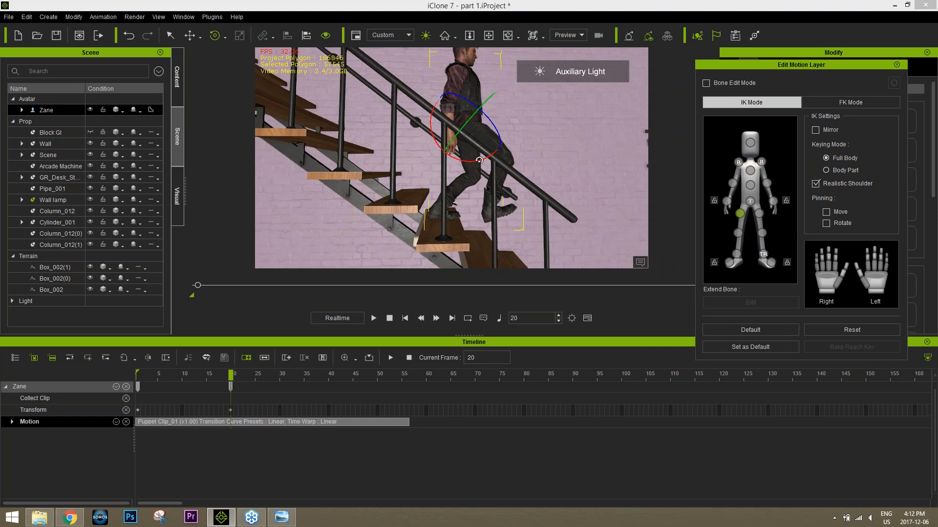
{"action": "left_click_drag", "start_coordinate": [479, 159], "coordinate": [464, 164]}
{"action": "left_click", "coordinate": [738, 233]}
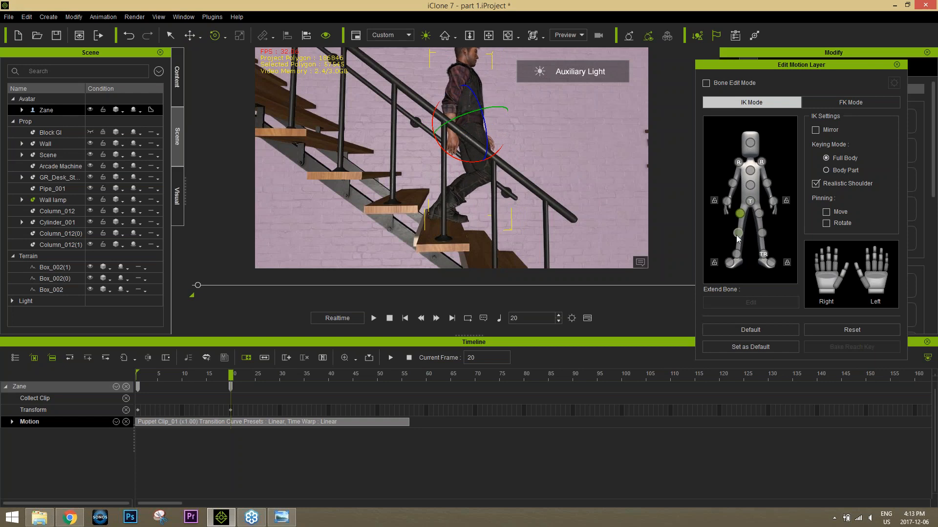
{"action": "left_click_drag", "start_coordinate": [520, 198], "coordinate": [515, 201]}
{"action": "left_click", "coordinate": [737, 253]}
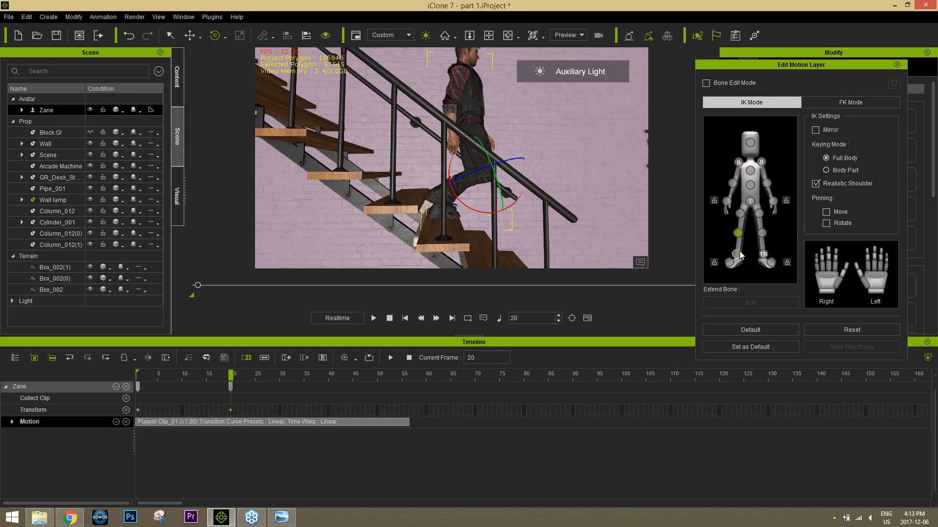
{"action": "left_click_drag", "start_coordinate": [473, 193], "coordinate": [471, 204]}
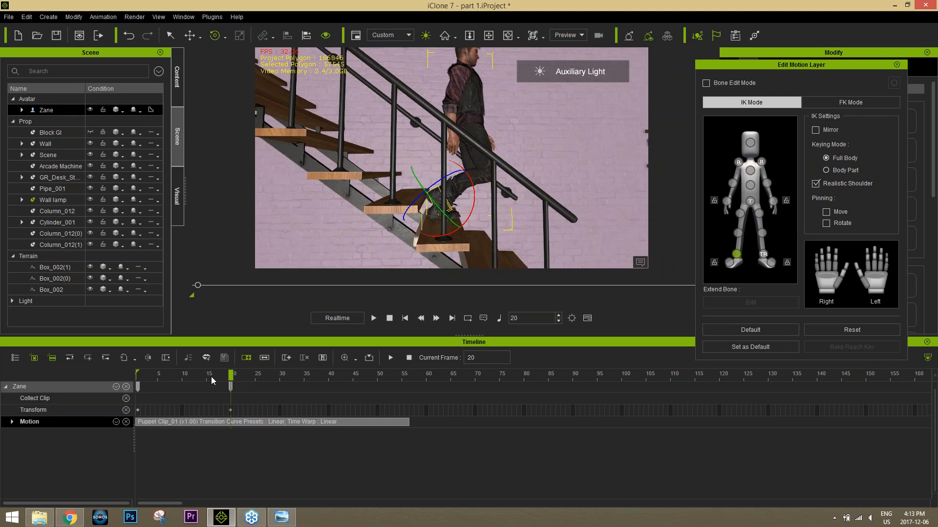
Step: Check the motion around frame 20 and move the avatar's right foot forward over the tread at that frame
{"action": "left_click_drag", "start_coordinate": [211, 384], "coordinate": [237, 384]}
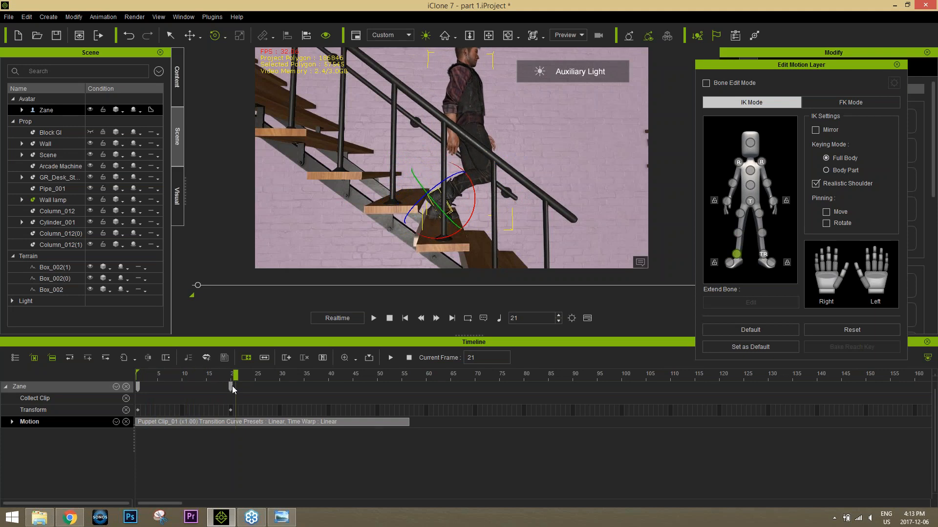
{"action": "left_click", "coordinate": [233, 386]}
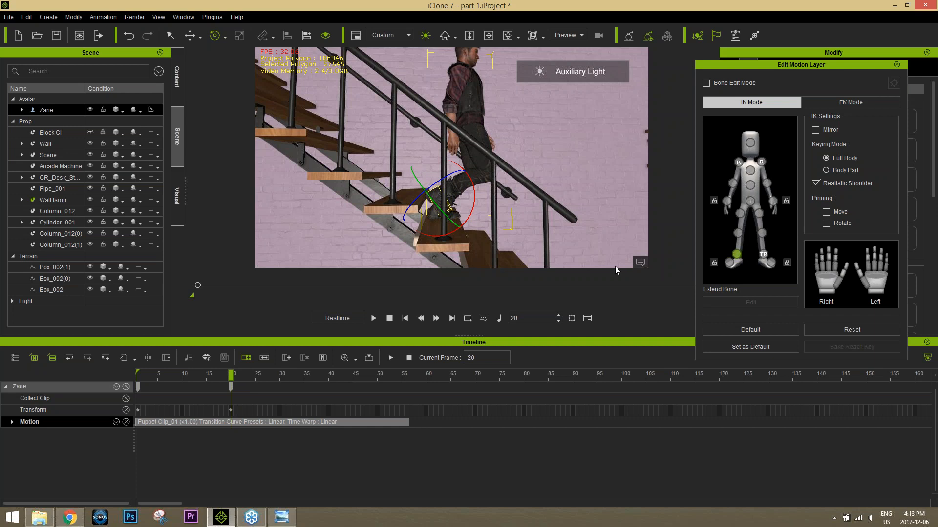
{"action": "key", "text": "w"}
{"action": "left_click_drag", "start_coordinate": [397, 197], "coordinate": [442, 199]}
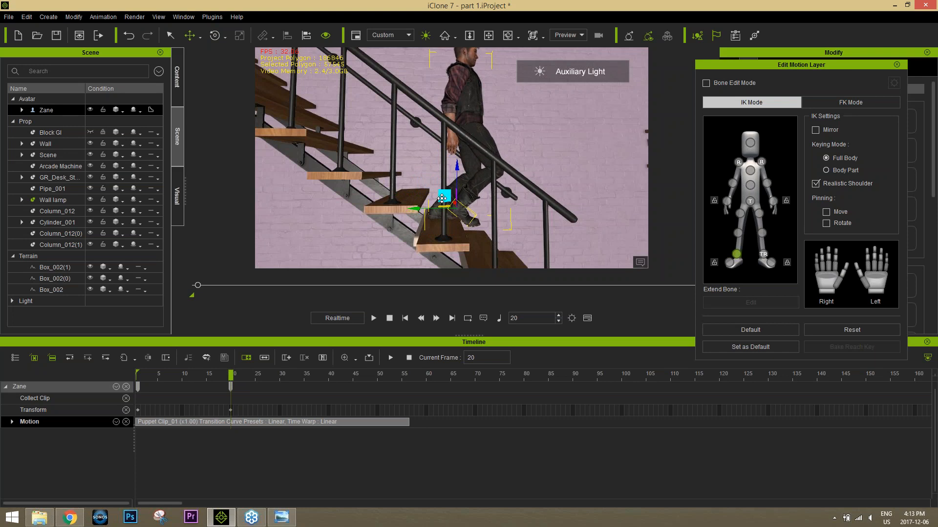
Step: Lean the avatar's torso forward at the waist and slightly readjust the right thigh's rotation at frame 20
{"action": "left_click", "coordinate": [749, 186]}
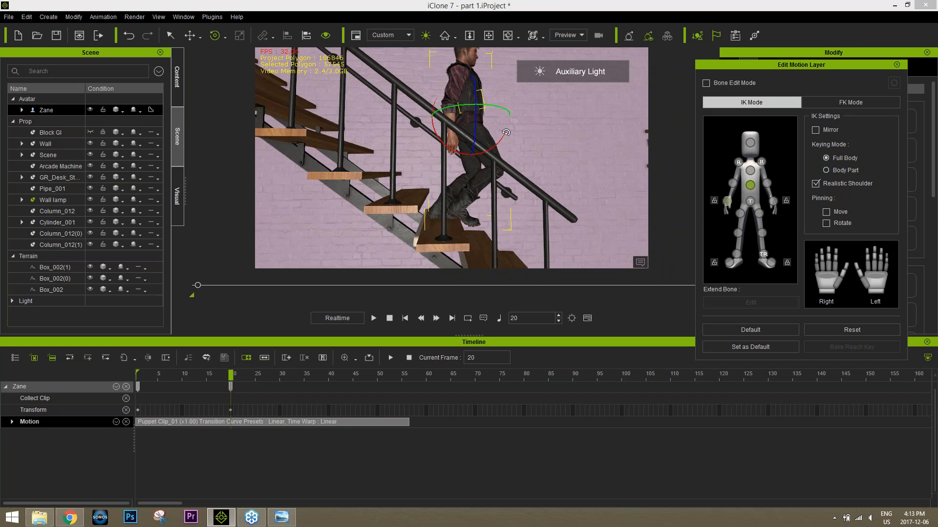
{"action": "left_click_drag", "start_coordinate": [505, 137], "coordinate": [500, 144]}
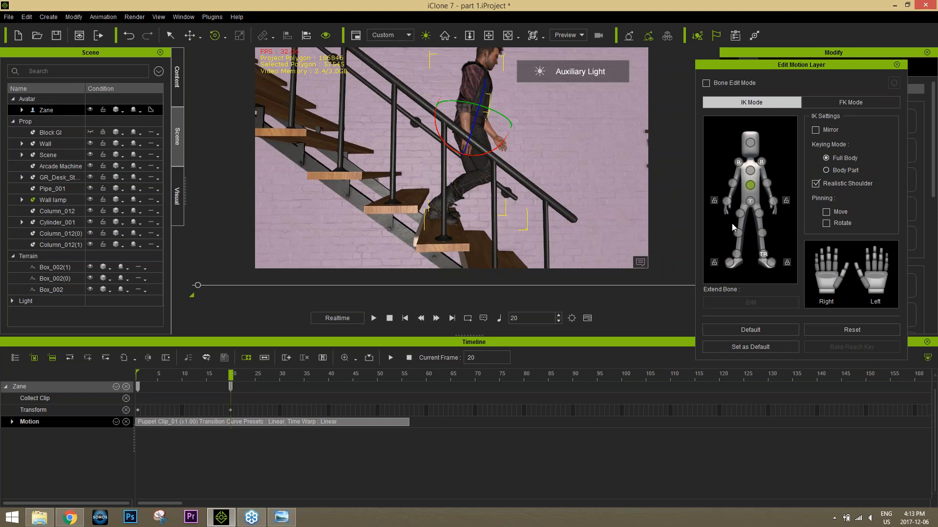
{"action": "left_click", "coordinate": [740, 213]}
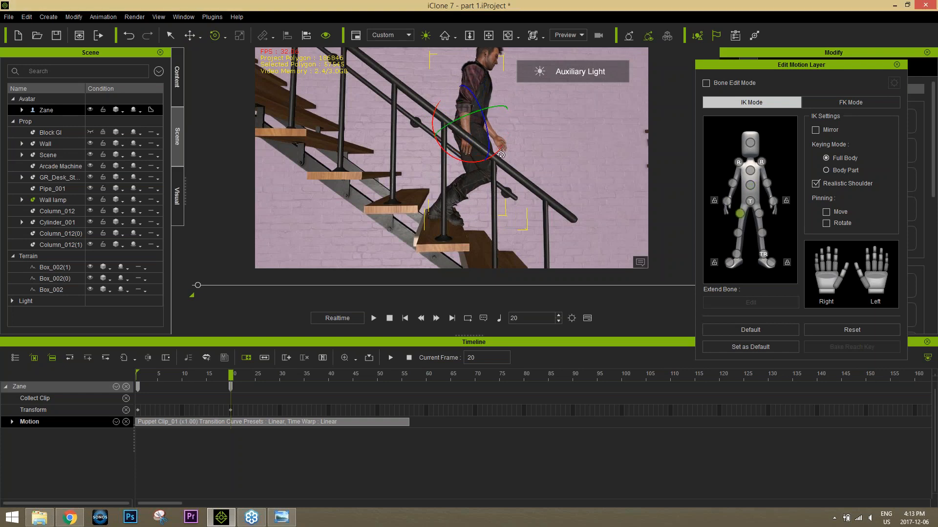
{"action": "left_click_drag", "start_coordinate": [501, 155], "coordinate": [503, 150]}
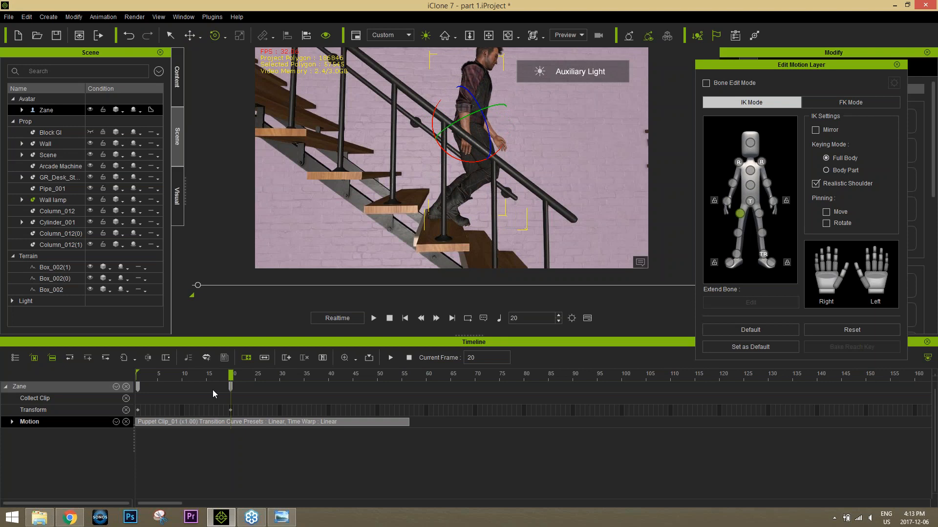
Step: At frame 40, move the avatar's right foot forward and down past the tread, and lower the left foot behind it
{"action": "left_click_drag", "start_coordinate": [195, 376], "coordinate": [231, 365]}
{"action": "left_click_drag", "start_coordinate": [243, 374], "coordinate": [327, 374]}
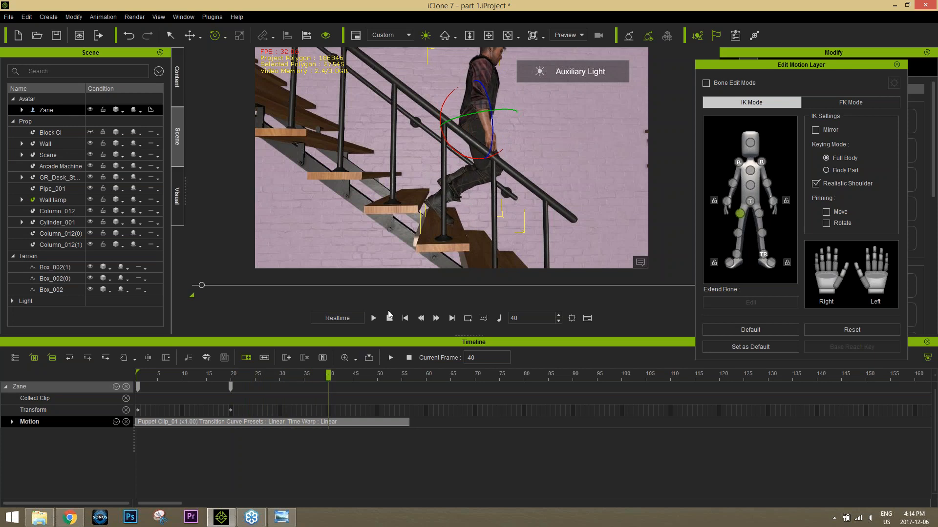
{"action": "left_click", "coordinate": [736, 254]}
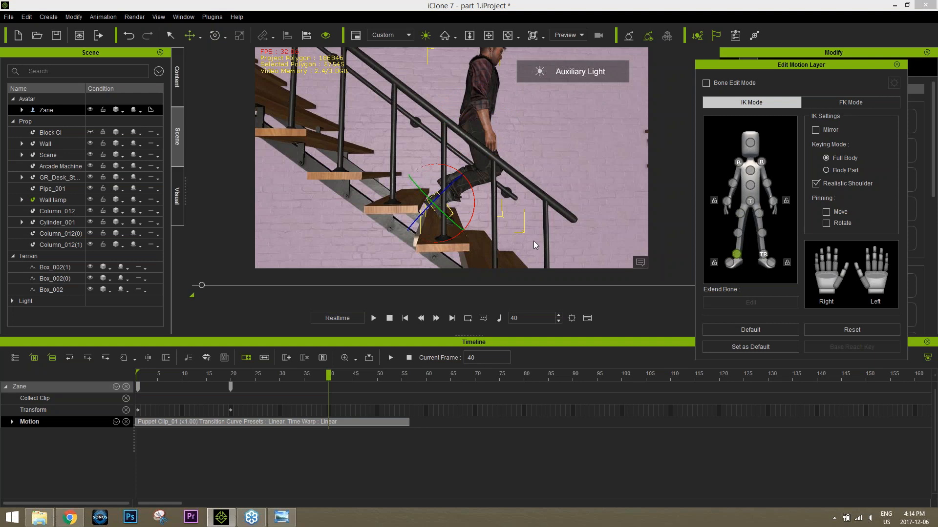
{"action": "key", "text": "w"}
{"action": "left_click_drag", "start_coordinate": [447, 203], "coordinate": [462, 214]}
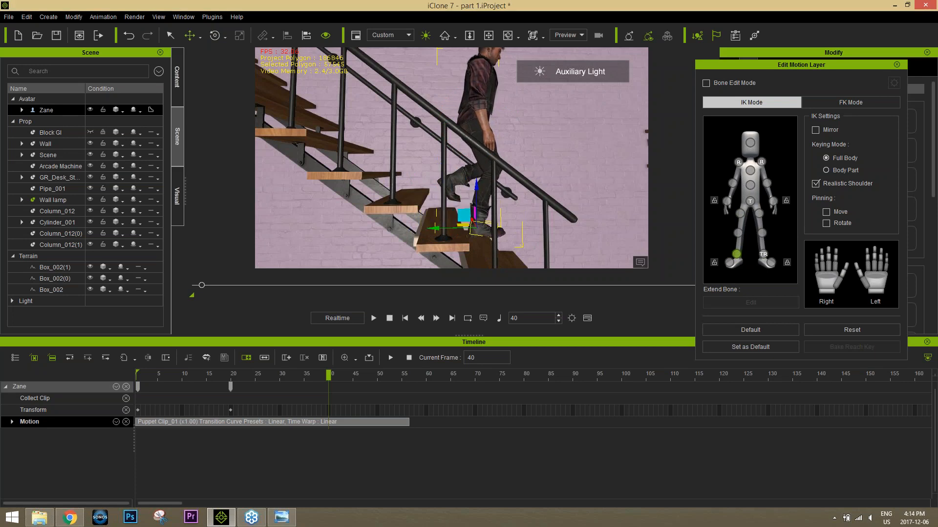
{"action": "left_click", "coordinate": [766, 255]}
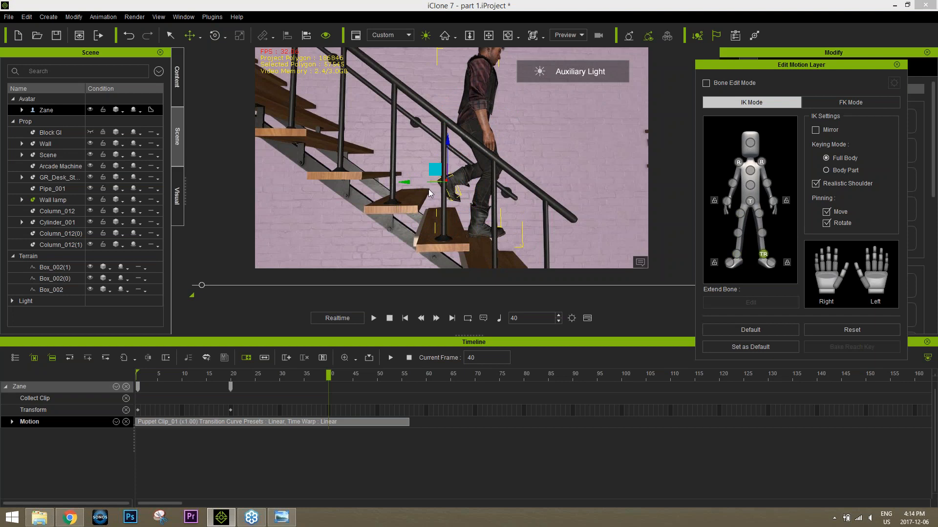
{"action": "left_click_drag", "start_coordinate": [436, 172], "coordinate": [432, 192]}
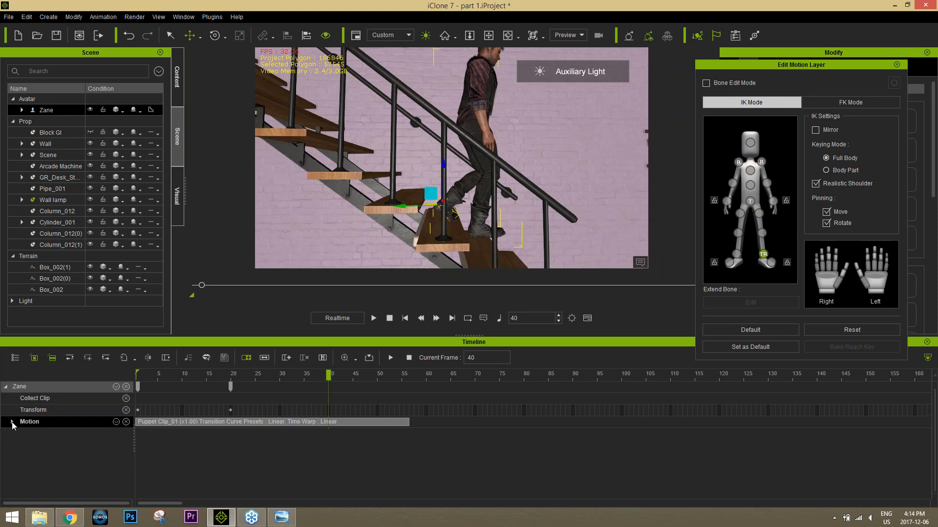
{"action": "left_click", "coordinate": [115, 422]}
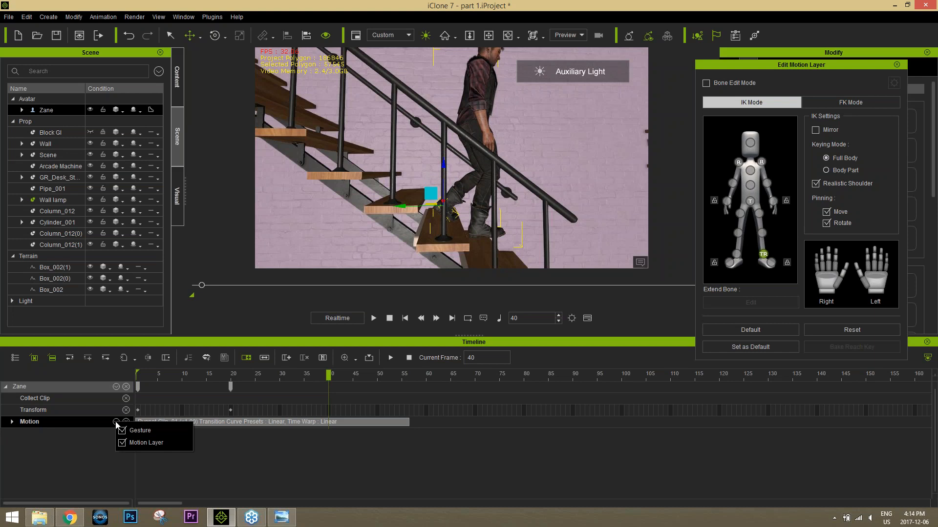
{"action": "left_click", "coordinate": [116, 422]}
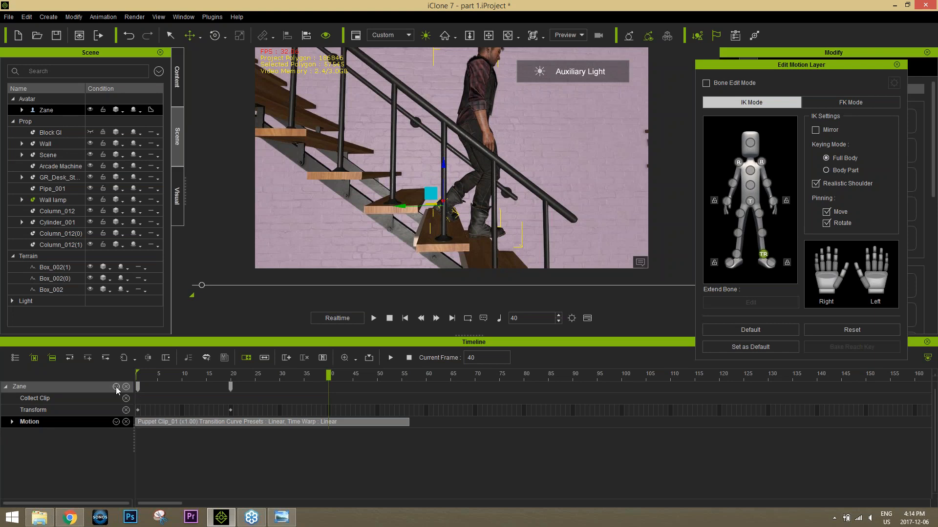
{"action": "left_click", "coordinate": [115, 386]}
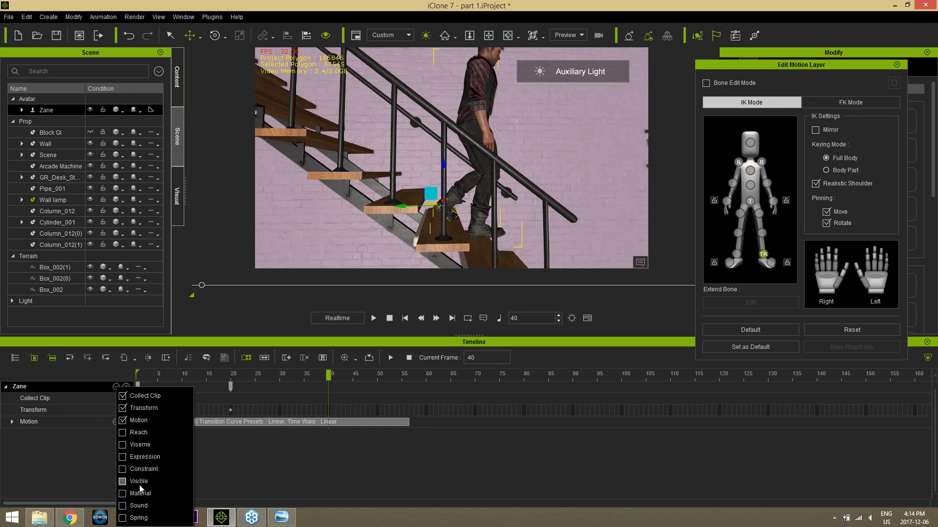
{"action": "left_click", "coordinate": [12, 423]}
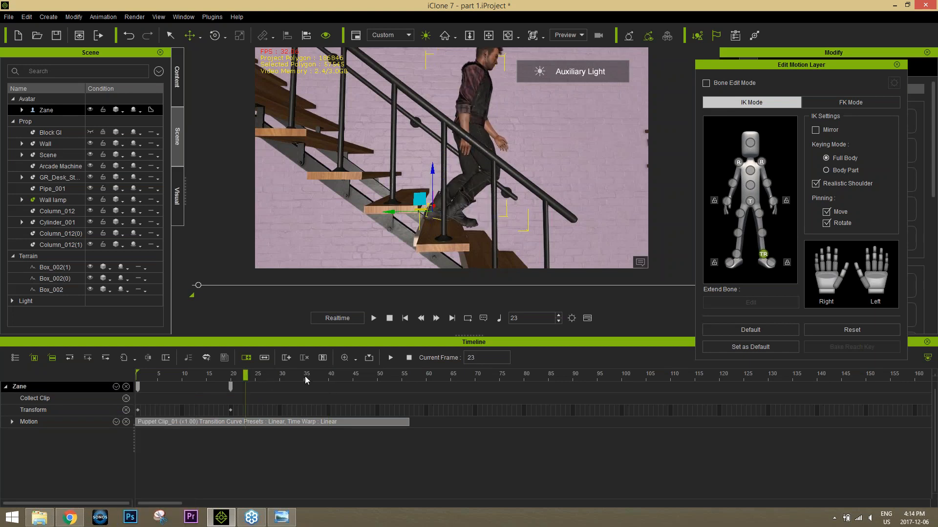
Step: Scrub the clip between its start and frame 41 to review the edited leg poses
{"action": "left_click", "coordinate": [323, 377]}
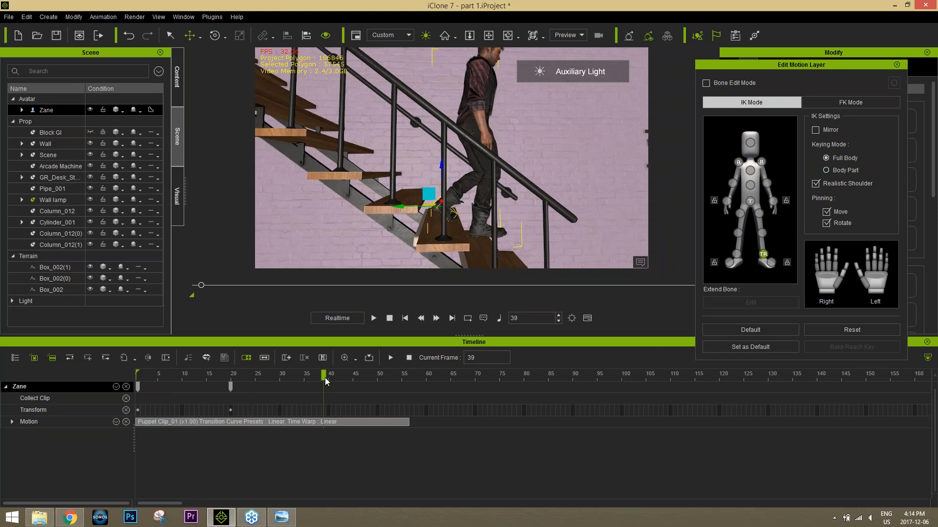
{"action": "left_click", "coordinate": [328, 378]}
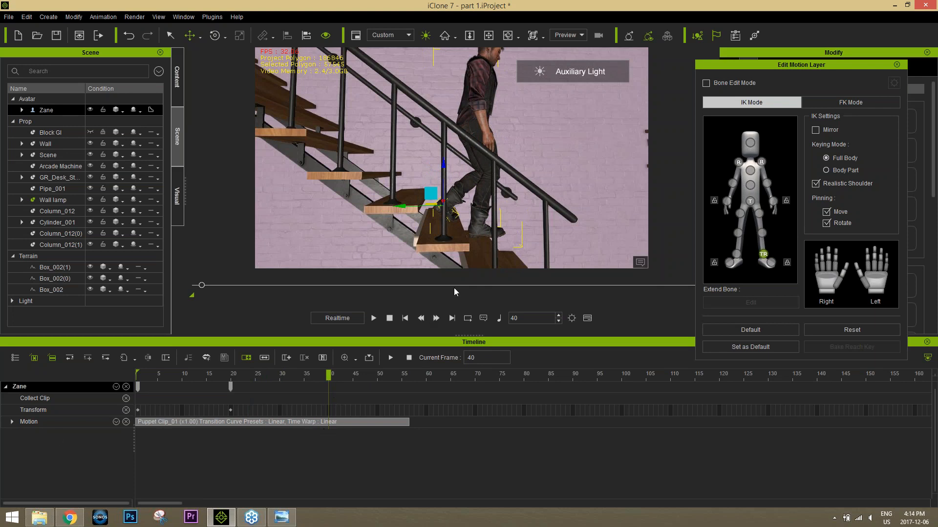
{"action": "left_click_drag", "start_coordinate": [260, 375], "coordinate": [206, 375]}
{"action": "left_click_drag", "start_coordinate": [150, 377], "coordinate": [330, 382]}
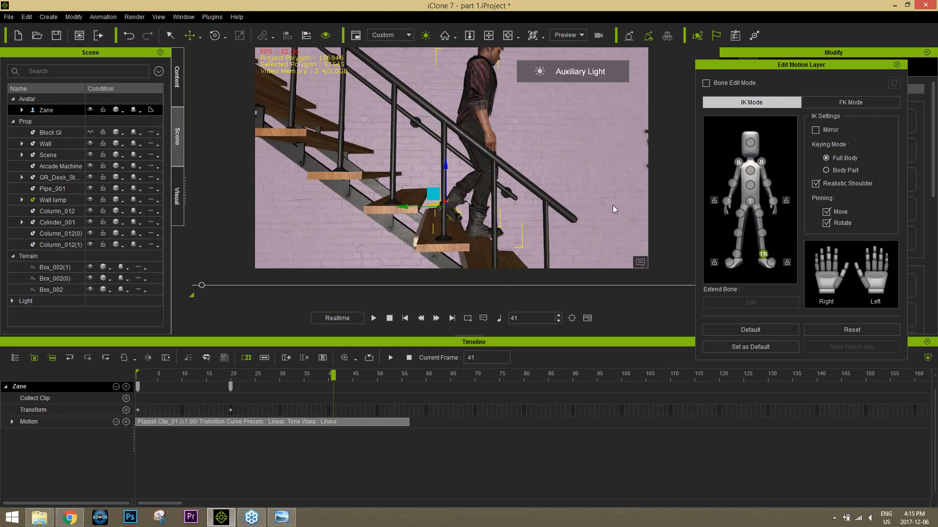
Step: Close Edit Motion Layer and move the avatar forward and down at frame 41 so its leading foot lands on the next tread
{"action": "left_click", "coordinate": [736, 254]}
{"action": "right_click_drag", "start_coordinate": [547, 220], "coordinate": [479, 218], "text": "alt"}
{"action": "left_click_drag", "start_coordinate": [479, 217], "coordinate": [481, 169], "text": "alt"}
{"action": "right_click_drag", "start_coordinate": [481, 169], "coordinate": [525, 166], "text": "alt"}
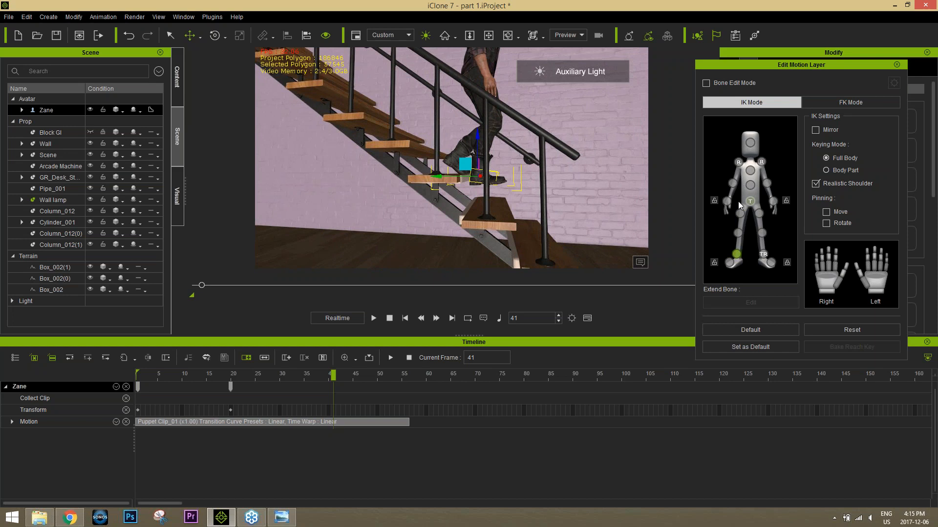
{"action": "left_click", "coordinate": [897, 64]}
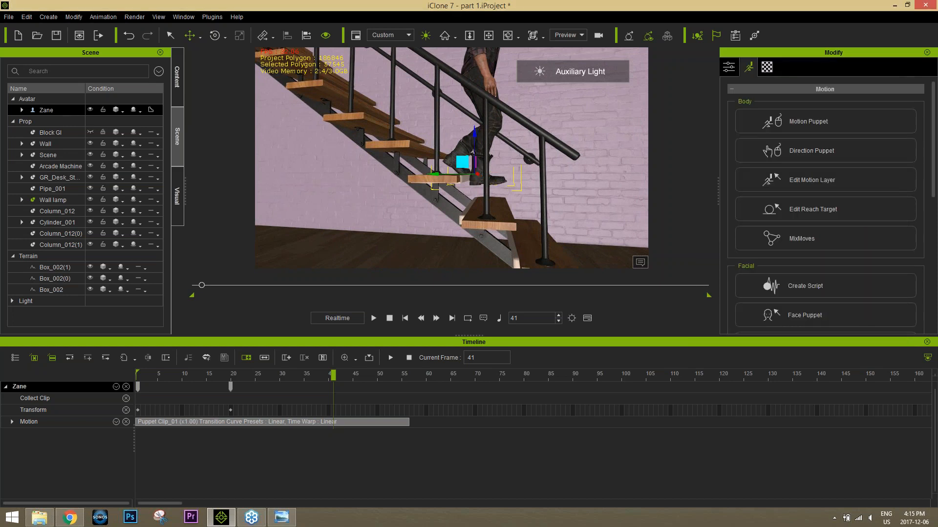
{"action": "left_click_drag", "start_coordinate": [462, 164], "coordinate": [468, 177]}
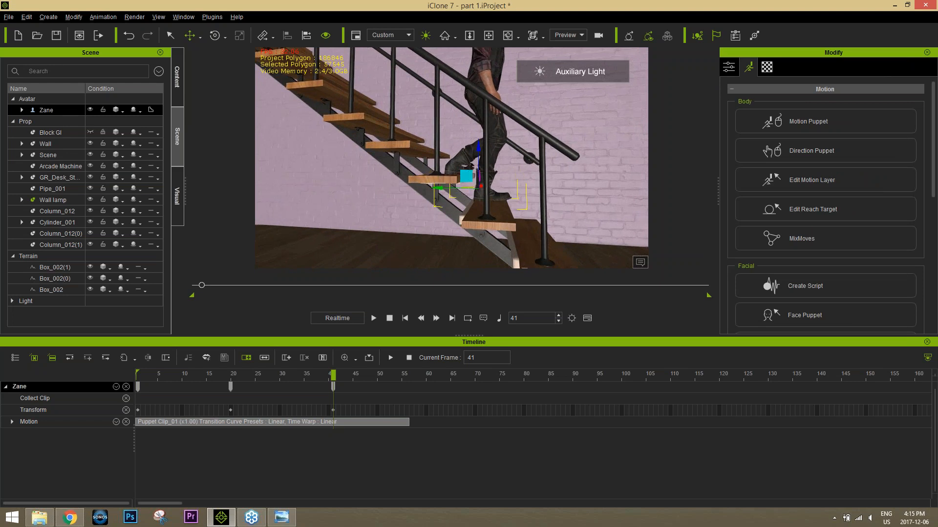
{"action": "right_click_drag", "start_coordinate": [488, 167], "coordinate": [493, 174]}
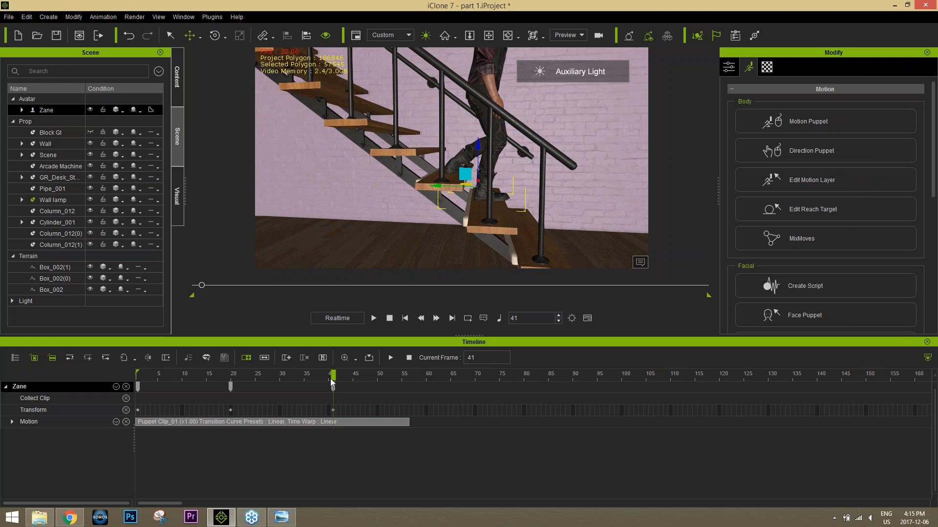
{"action": "left_click_drag", "start_coordinate": [315, 376], "coordinate": [335, 385]}
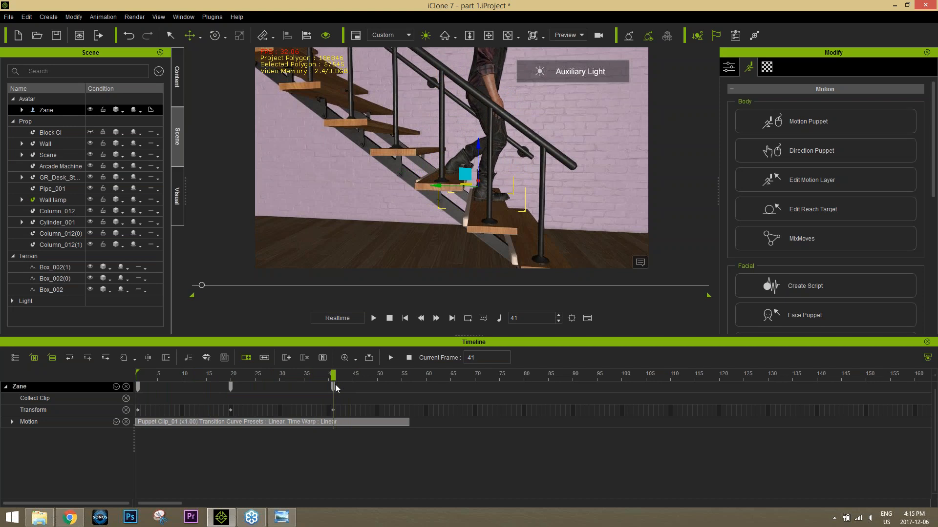
Step: Reopen Edit Motion Layer and place the avatar's right foot forward and down on the tread at frame 56
{"action": "left_click", "coordinate": [820, 181]}
{"action": "left_click_drag", "start_coordinate": [338, 379], "coordinate": [407, 377]}
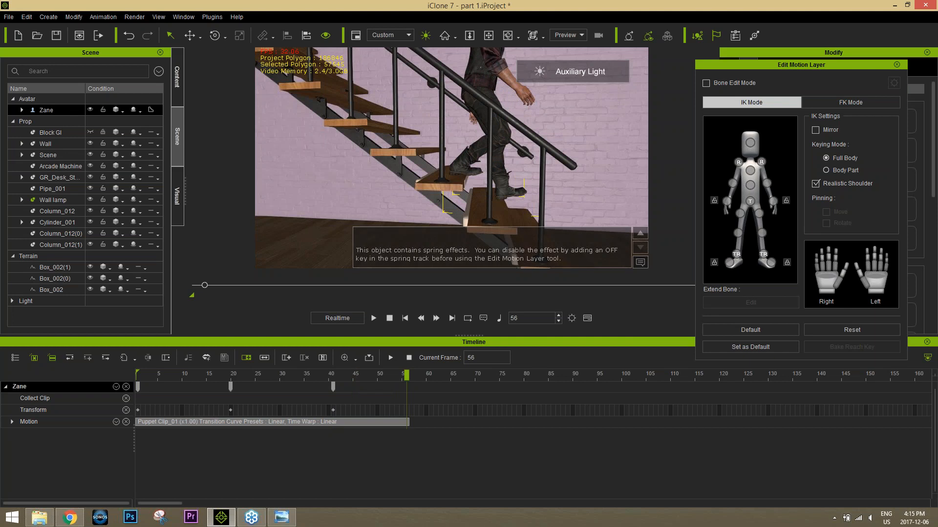
{"action": "left_click", "coordinate": [736, 254]}
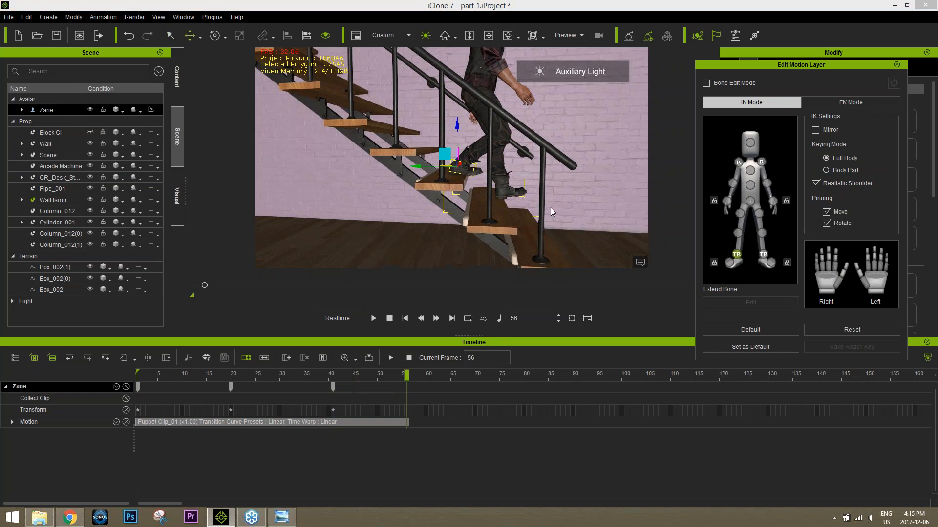
{"action": "left_click_drag", "start_coordinate": [458, 169], "coordinate": [467, 187]}
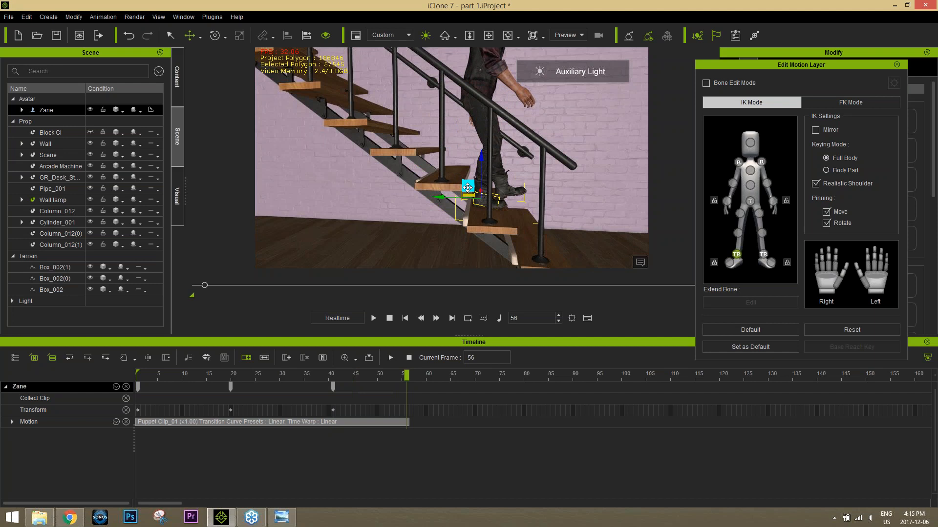
{"action": "mouse_move", "coordinate": [389, 379]}
{"action": "left_mouse_down"}
{"action": "mouse_move", "coordinate": [230, 374]}
{"action": "mouse_move", "coordinate": [403, 380]}
{"action": "left_mouse_up"}
Step: Shift the avatar's hip forward and down at frame 56, and play the walk from the beginning
{"action": "left_click", "coordinate": [750, 202]}
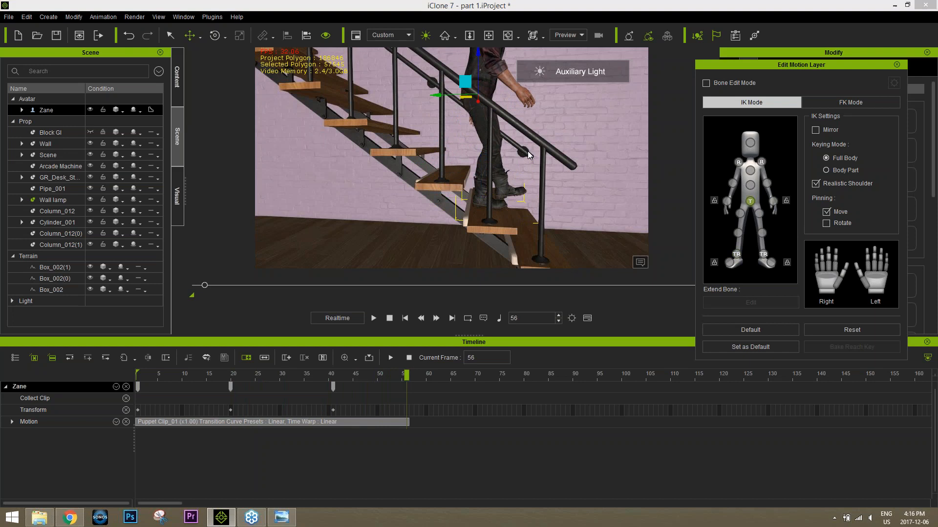
{"action": "left_click_drag", "start_coordinate": [468, 88], "coordinate": [472, 90]}
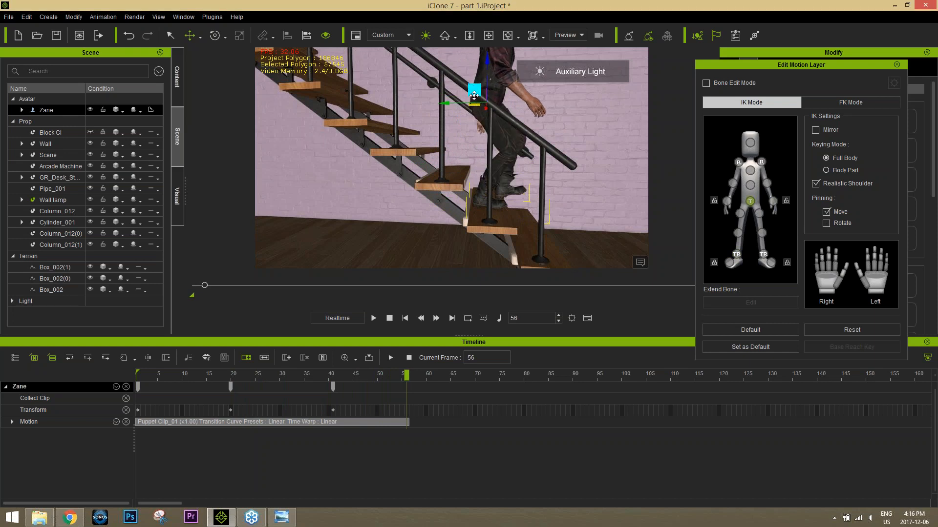
{"action": "left_click_drag", "start_coordinate": [348, 373], "coordinate": [106, 364]}
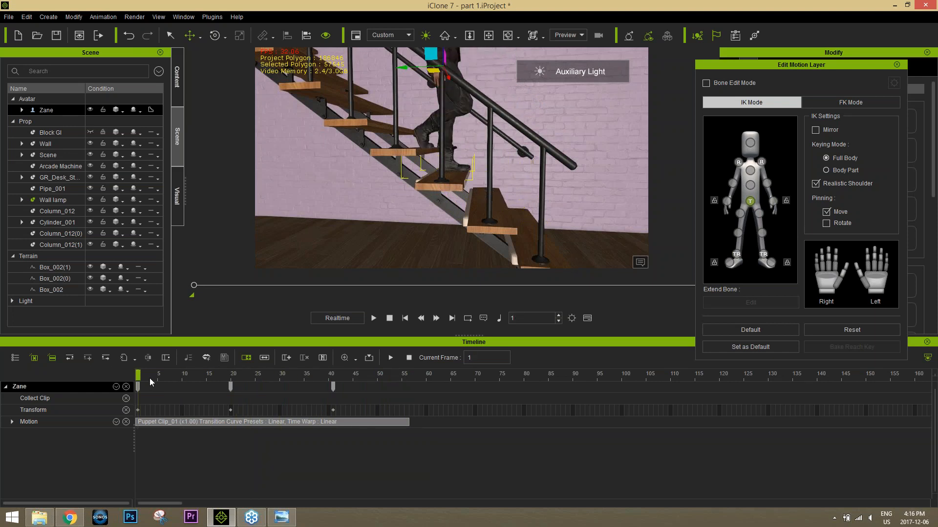
{"action": "key", "text": "space"}
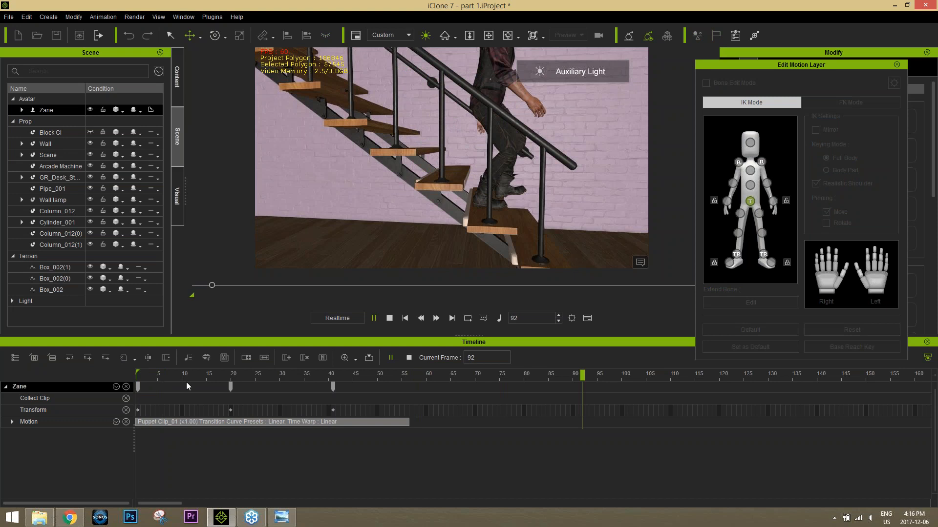
Step: Replay the avatar's stair walk from the beginning of the clip
{"action": "key", "text": "space"}
{"action": "left_click_drag", "start_coordinate": [304, 374], "coordinate": [124, 376]}
{"action": "key", "text": "space"}
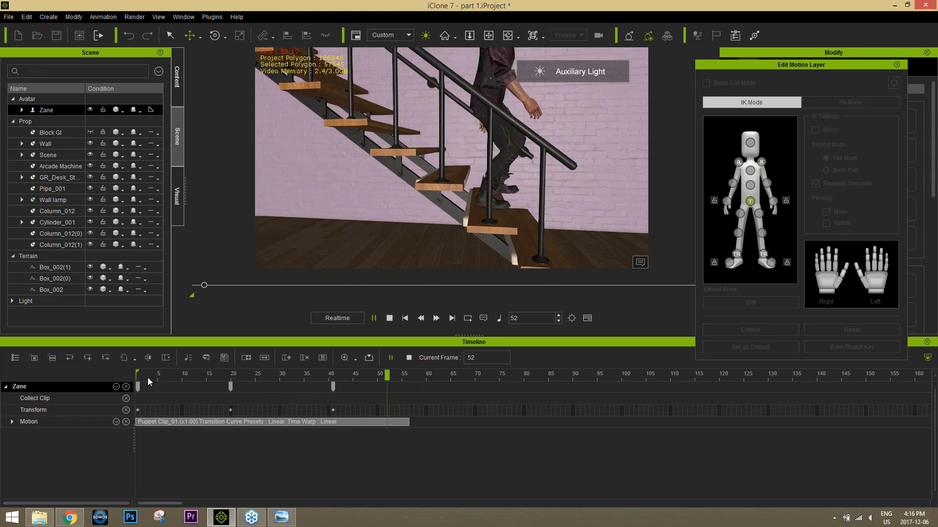
Step: At frame 56, move the avatar's left foot and hip forward and down so the foot reaches the next tread
{"action": "left_click", "coordinate": [403, 376]}
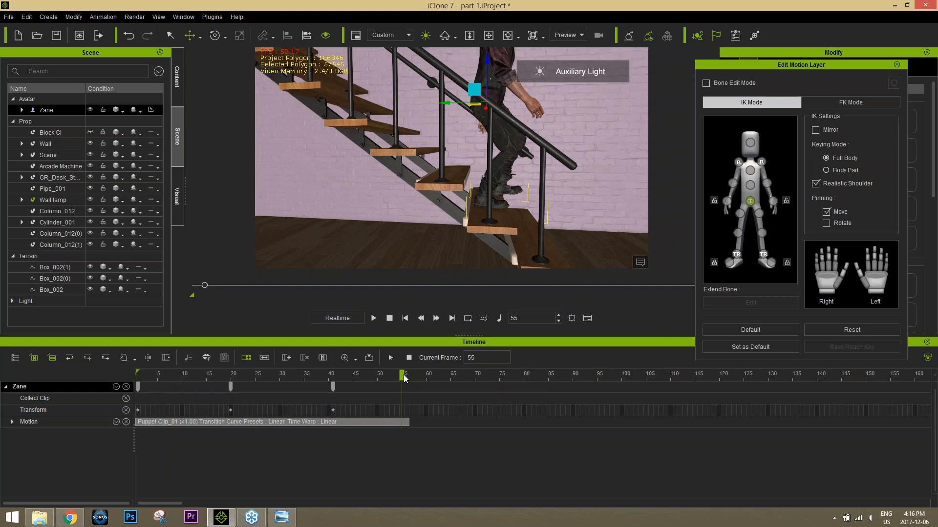
{"action": "left_click_drag", "start_coordinate": [406, 378], "coordinate": [408, 379]}
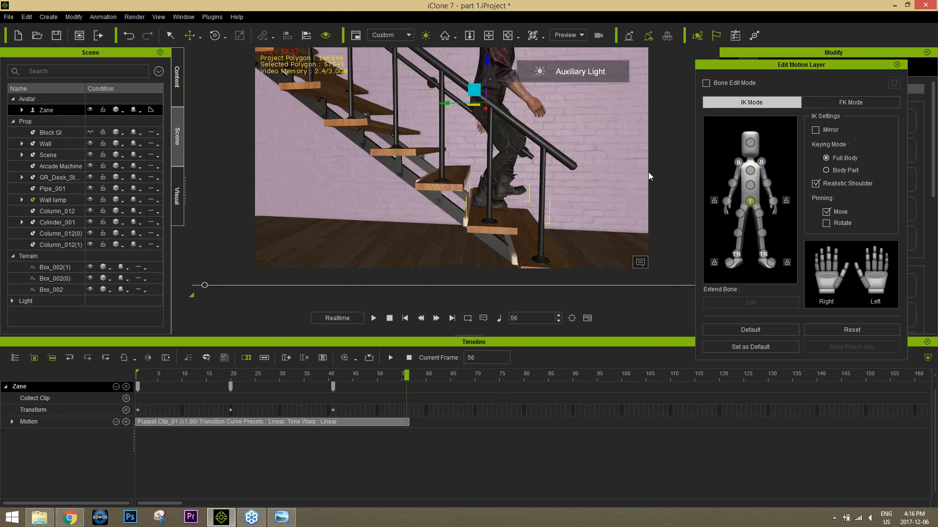
{"action": "left_click", "coordinate": [763, 254]}
{"action": "mouse_move", "coordinate": [490, 176]}
{"action": "left_mouse_down"}
{"action": "mouse_move", "coordinate": [494, 194]}
{"action": "mouse_move", "coordinate": [501, 190]}
{"action": "left_mouse_up"}
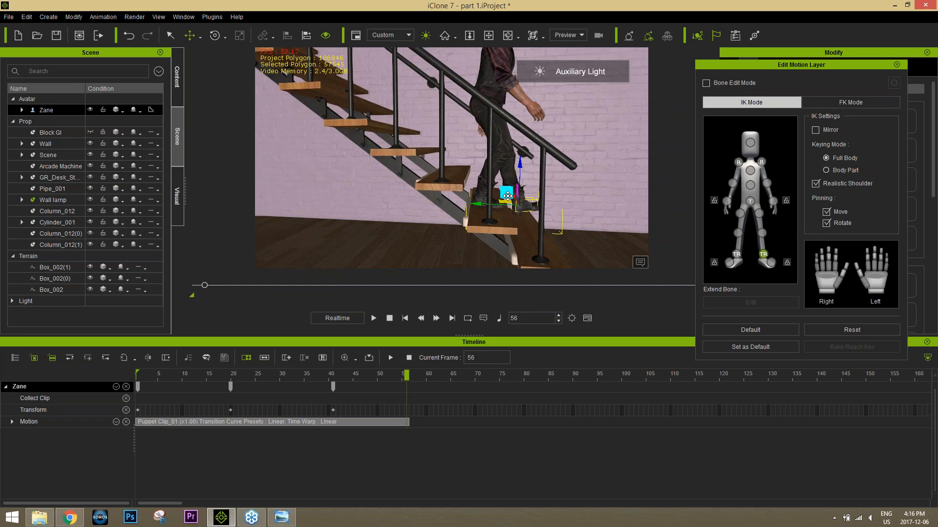
{"action": "left_click", "coordinate": [749, 201]}
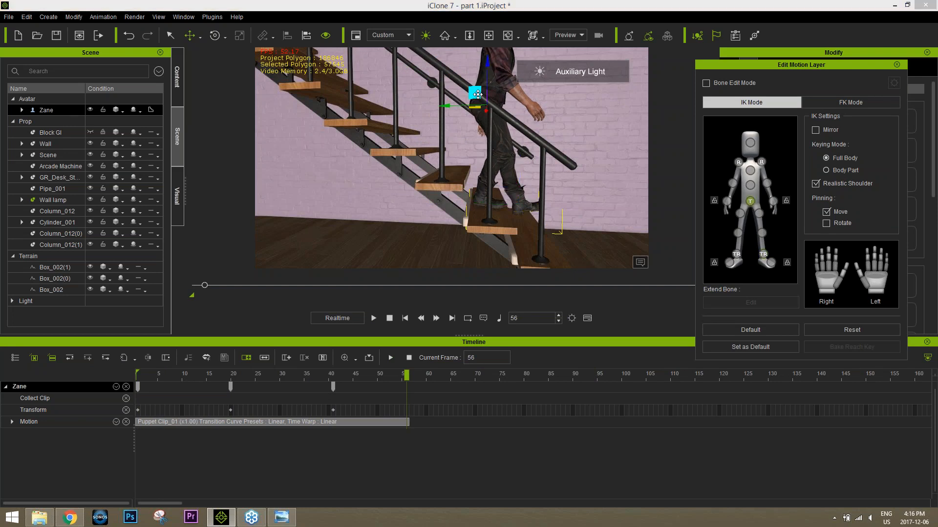
{"action": "left_click_drag", "start_coordinate": [476, 93], "coordinate": [488, 100]}
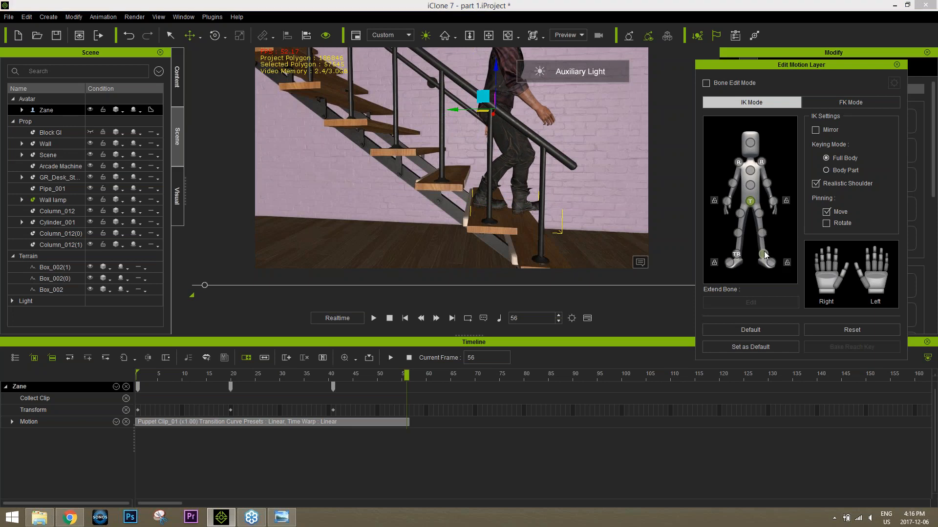
{"action": "left_click", "coordinate": [527, 200]}
{"action": "left_click_drag", "start_coordinate": [508, 194], "coordinate": [515, 197]}
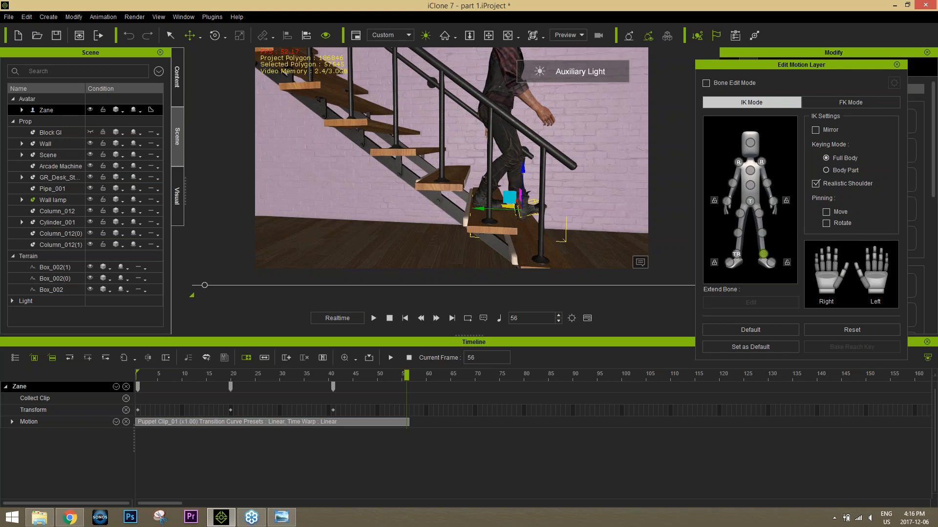
Step: From a front view of the staircase, rotate the avatar's hip slightly sideways at frame 20
{"action": "right_click_drag", "start_coordinate": [544, 189], "coordinate": [354, 166]}
{"action": "middle_click_drag", "start_coordinate": [538, 134], "coordinate": [537, 185]}
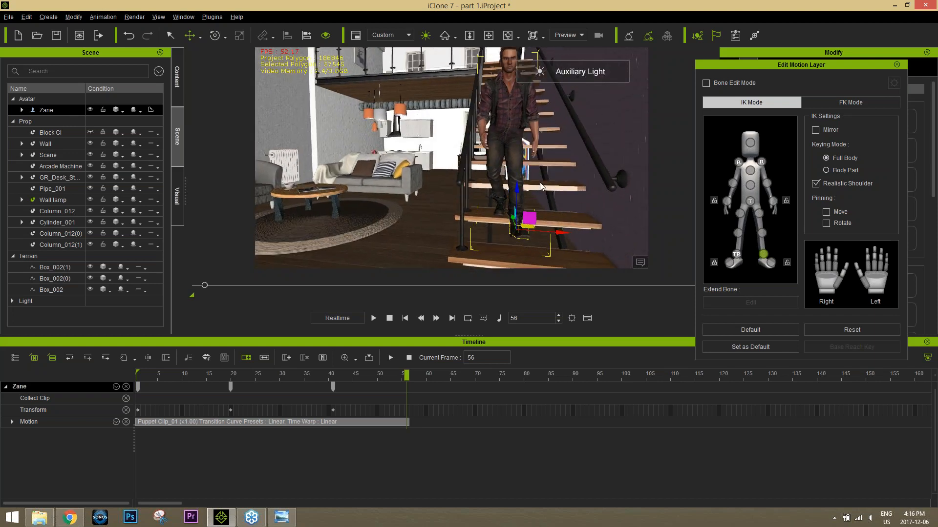
{"action": "mouse_move", "coordinate": [540, 183]}
{"action": "right_mouse_down"}
{"action": "mouse_move", "coordinate": [555, 181]}
{"action": "mouse_move", "coordinate": [537, 180]}
{"action": "right_mouse_up"}
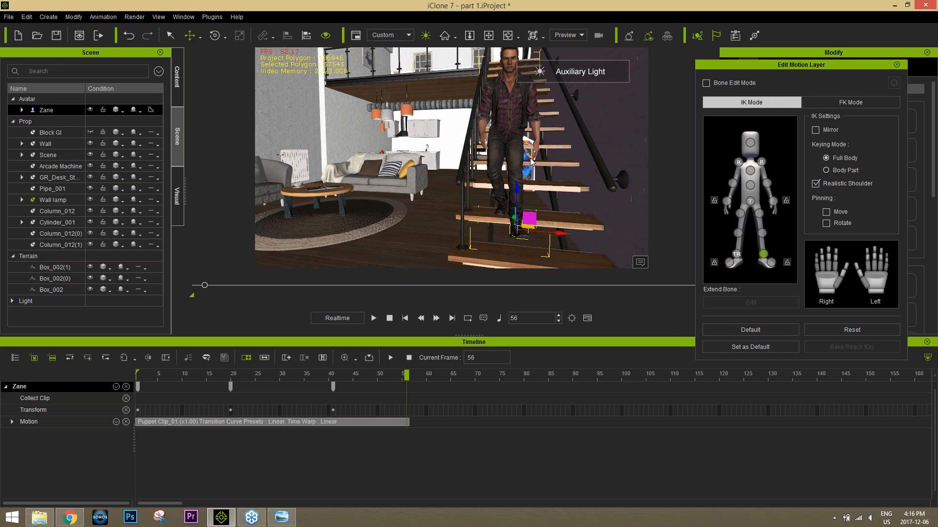
{"action": "left_click", "coordinate": [234, 376]}
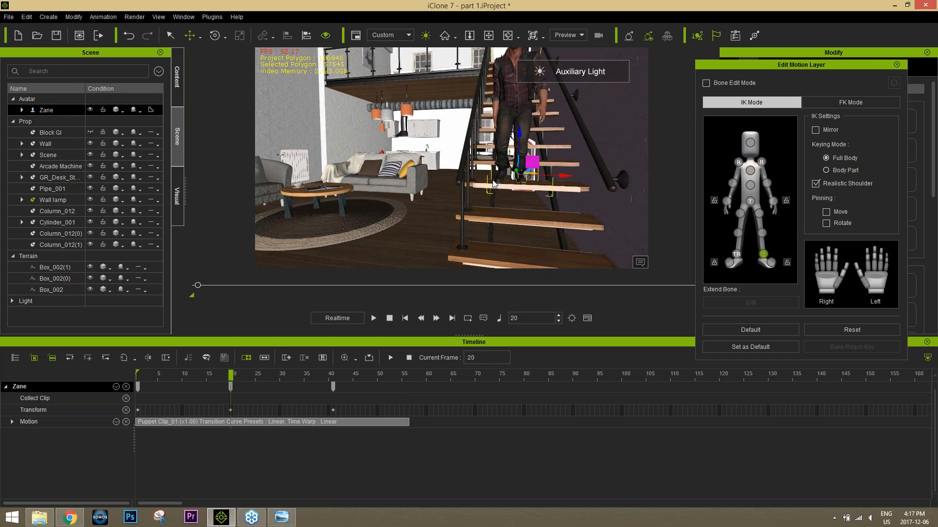
{"action": "middle_click_drag", "start_coordinate": [494, 180], "coordinate": [489, 211]}
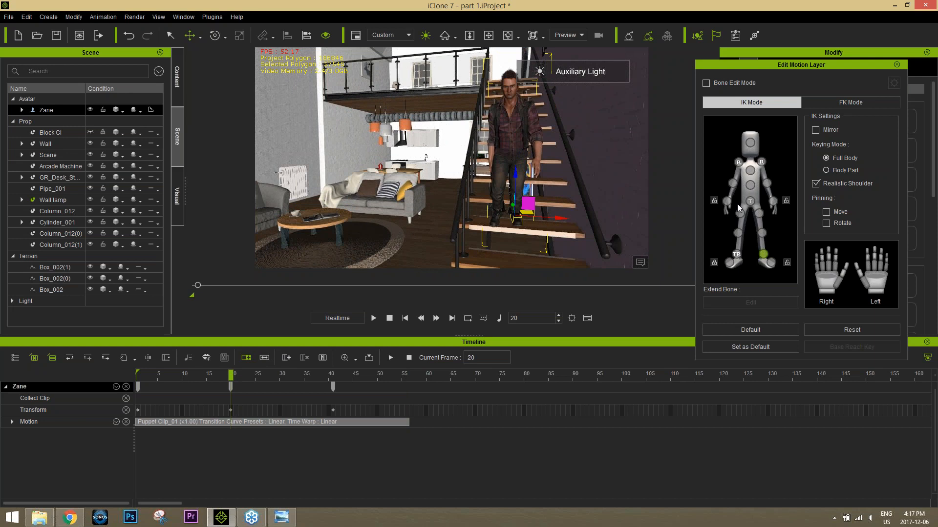
{"action": "left_click", "coordinate": [750, 204]}
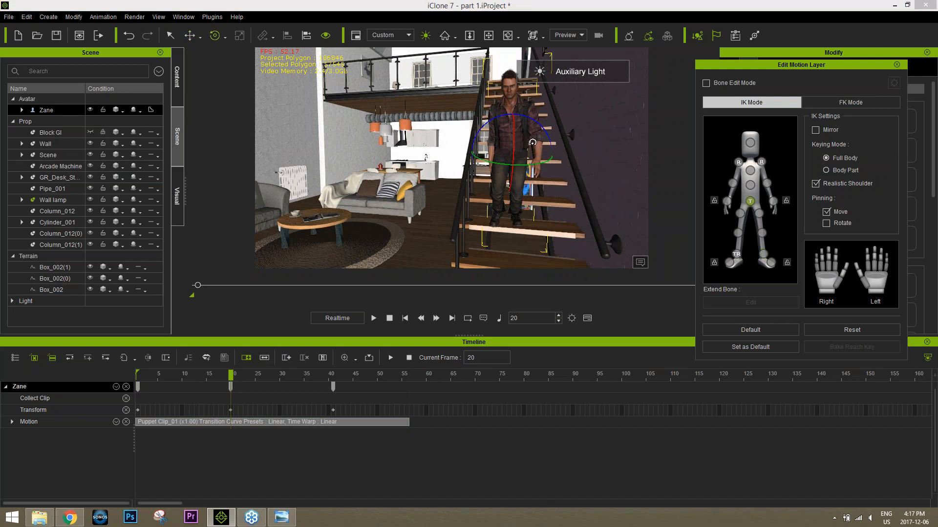
{"action": "mouse_move", "coordinate": [546, 129]}
{"action": "left_mouse_down"}
{"action": "mouse_move", "coordinate": [552, 136]}
{"action": "mouse_move", "coordinate": [546, 125]}
{"action": "left_mouse_up"}
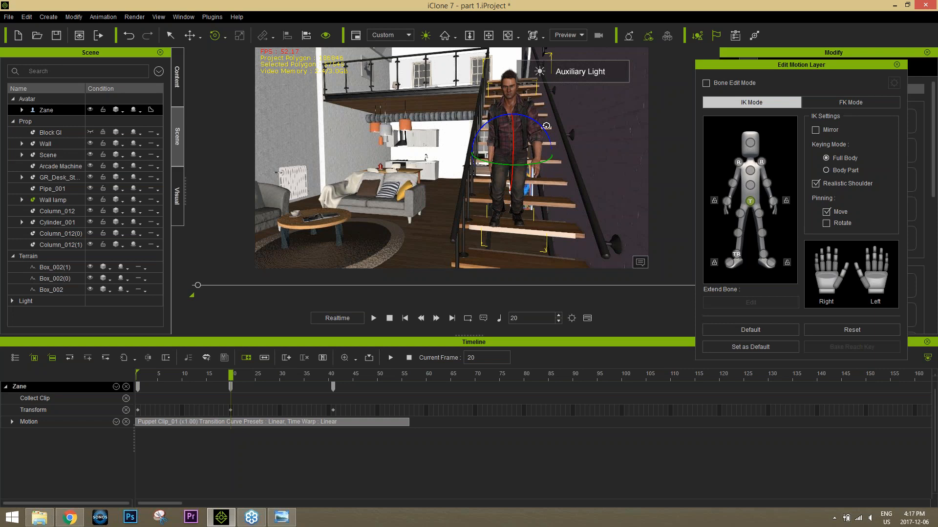
{"action": "left_click", "coordinate": [787, 264]}
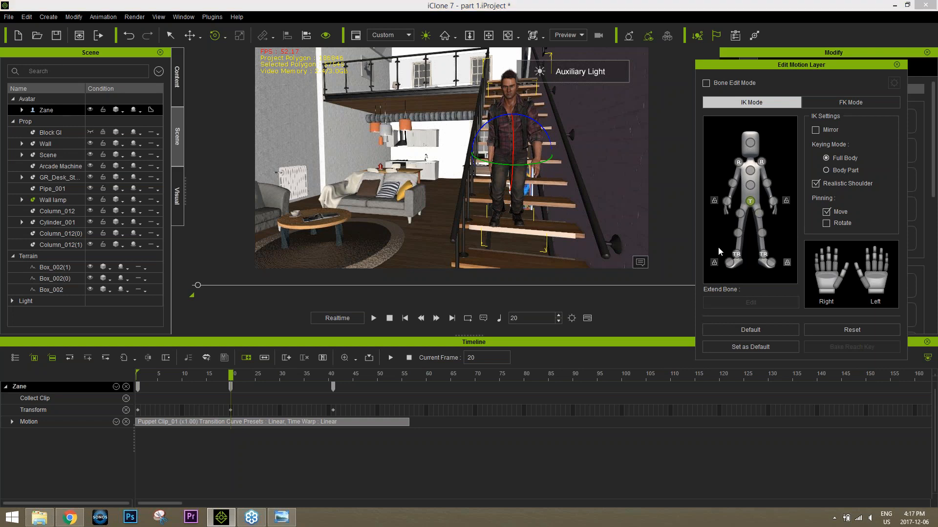
Step: Tilt the avatar's hip sideways at frames 41 and 56 to follow the weight shift of each step
{"action": "left_click_drag", "start_coordinate": [239, 380], "coordinate": [333, 375]}
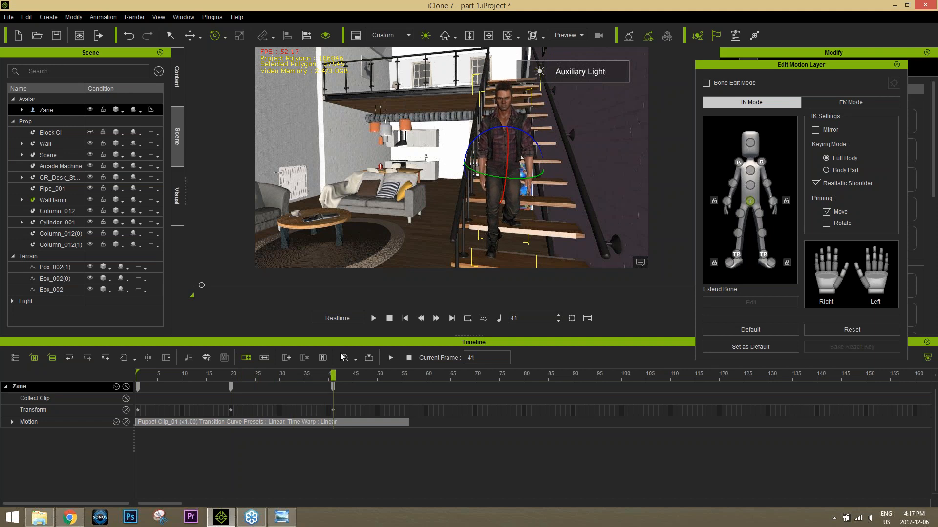
{"action": "mouse_move", "coordinate": [536, 142]}
{"action": "left_mouse_down"}
{"action": "mouse_move", "coordinate": [527, 125]}
{"action": "mouse_move", "coordinate": [531, 141]}
{"action": "left_mouse_up"}
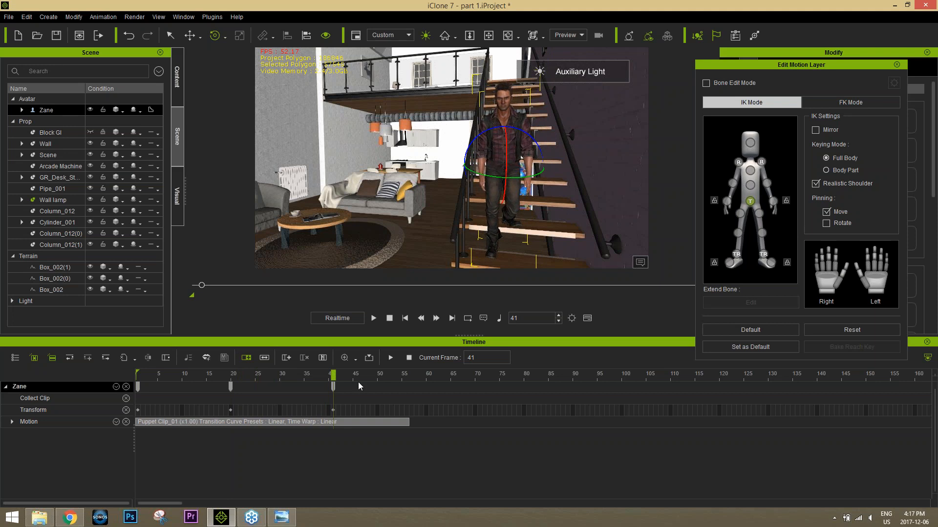
{"action": "left_click_drag", "start_coordinate": [373, 371], "coordinate": [407, 363]}
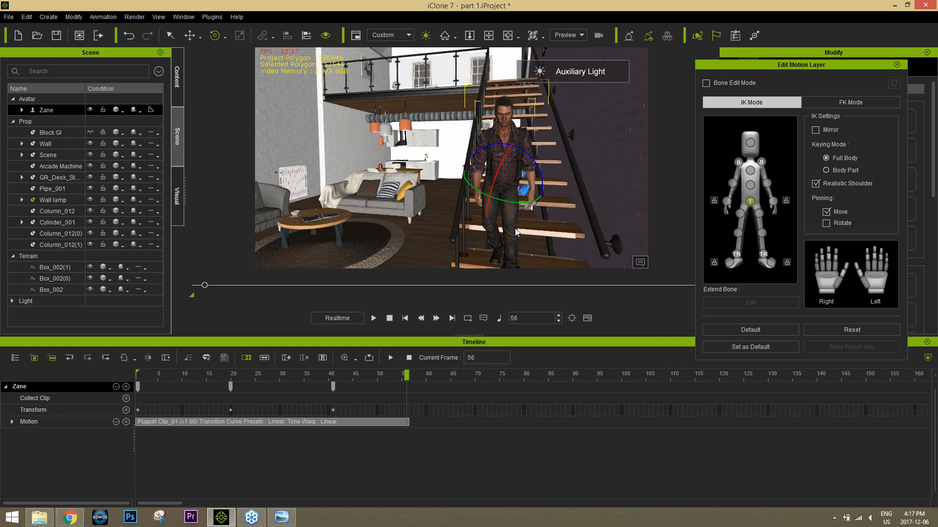
{"action": "left_click_drag", "start_coordinate": [530, 176], "coordinate": [534, 149]}
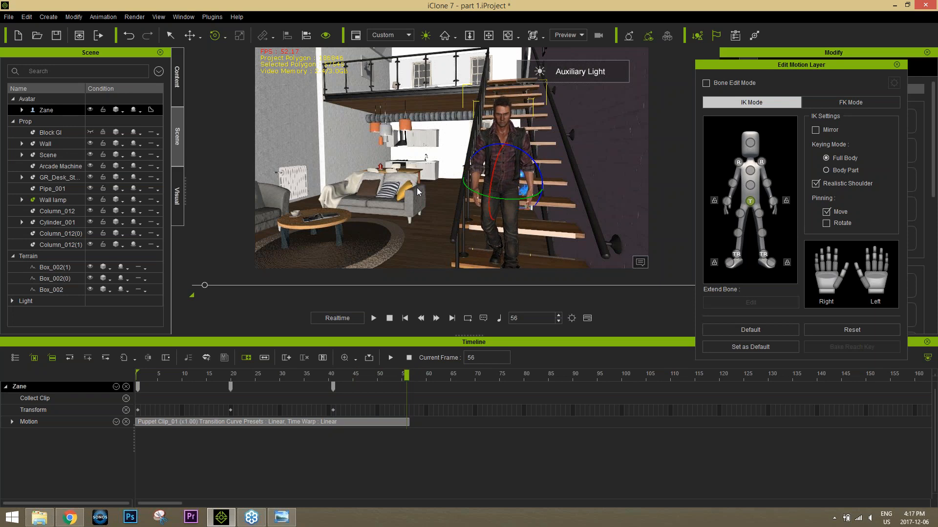
Step: Play the walk from the beginning in a side view to check the hip rotation
{"action": "right_click_drag", "start_coordinate": [417, 188], "coordinate": [486, 195]}
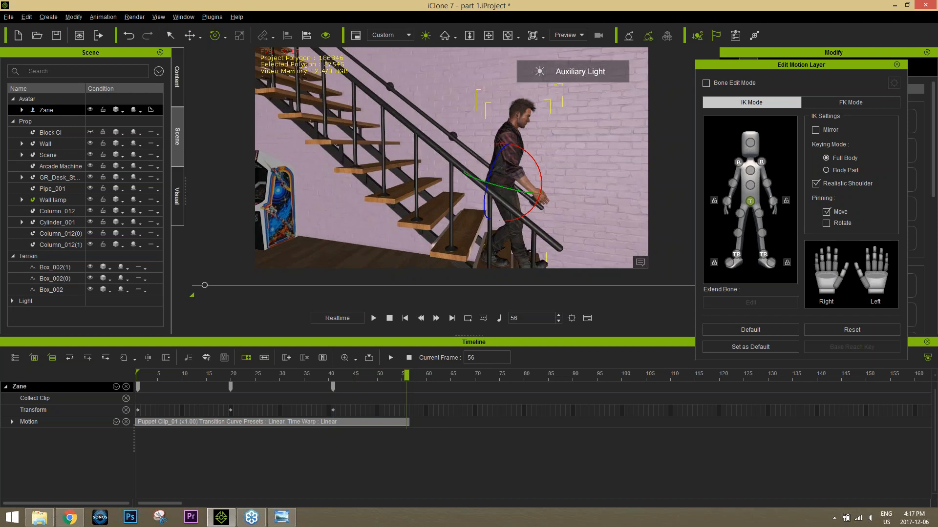
{"action": "middle_click_drag", "start_coordinate": [487, 194], "coordinate": [490, 182]}
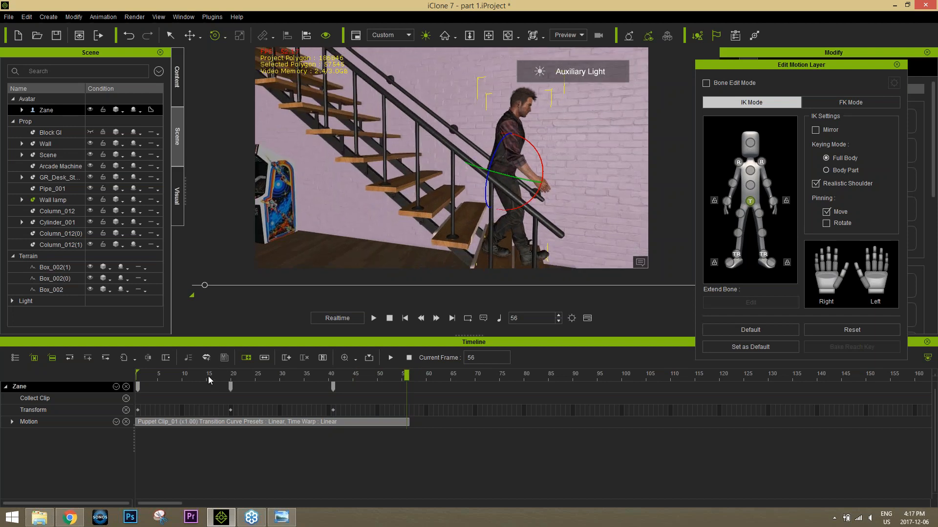
{"action": "left_click_drag", "start_coordinate": [142, 375], "coordinate": [130, 374]}
{"action": "key", "text": "space"}
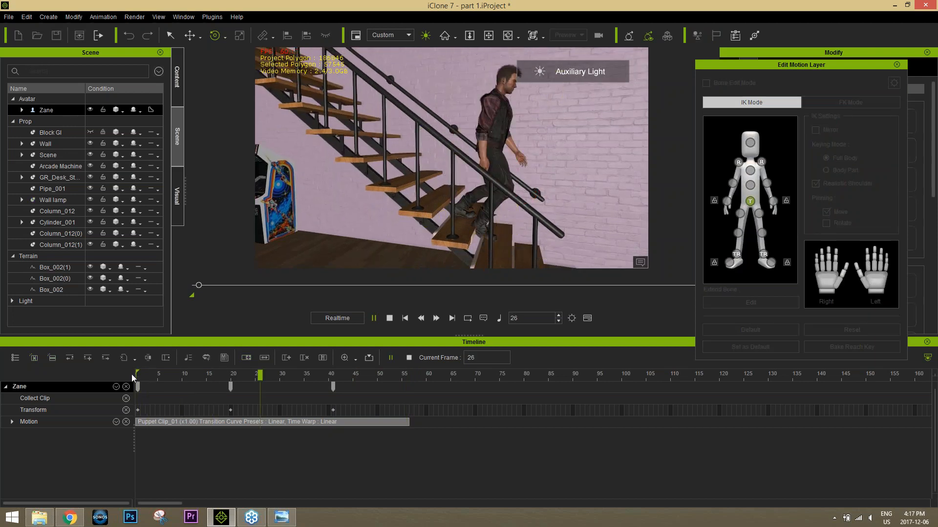
{"action": "left_click_drag", "start_coordinate": [237, 376], "coordinate": [127, 376]}
{"action": "key", "text": "space"}
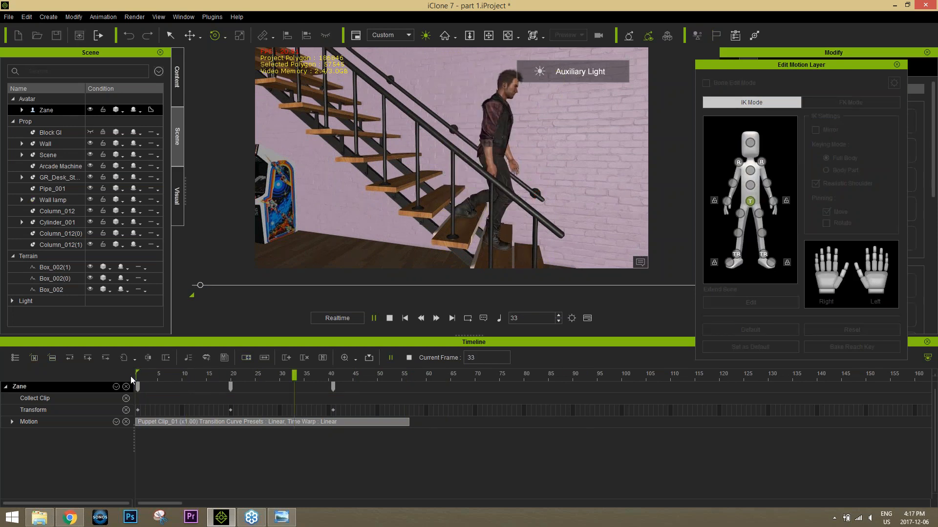
{"action": "key", "text": "space"}
Step: Collect the motion from the clip's start to frame 56 and add it to the library on the Desktop as "walk stairs"
{"action": "left_click_drag", "start_coordinate": [386, 375], "coordinate": [408, 375]}
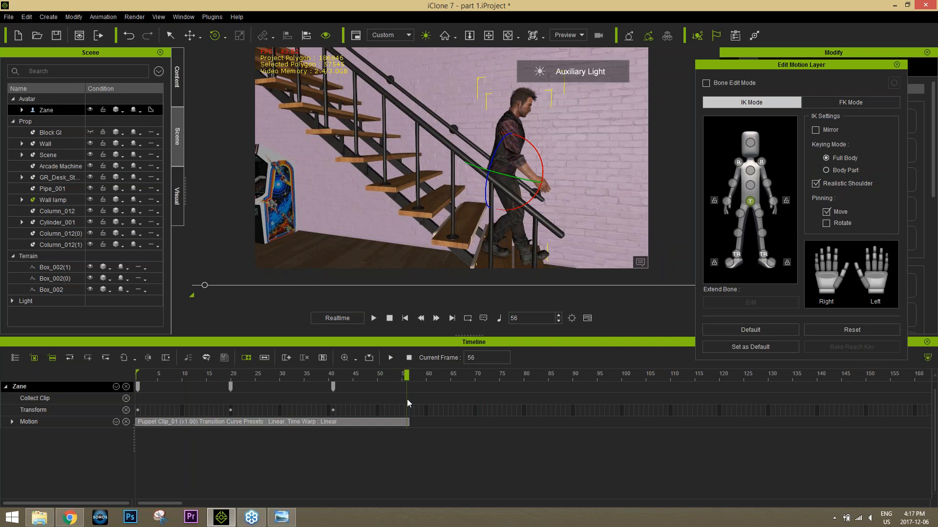
{"action": "left_click_drag", "start_coordinate": [406, 399], "coordinate": [184, 399]}
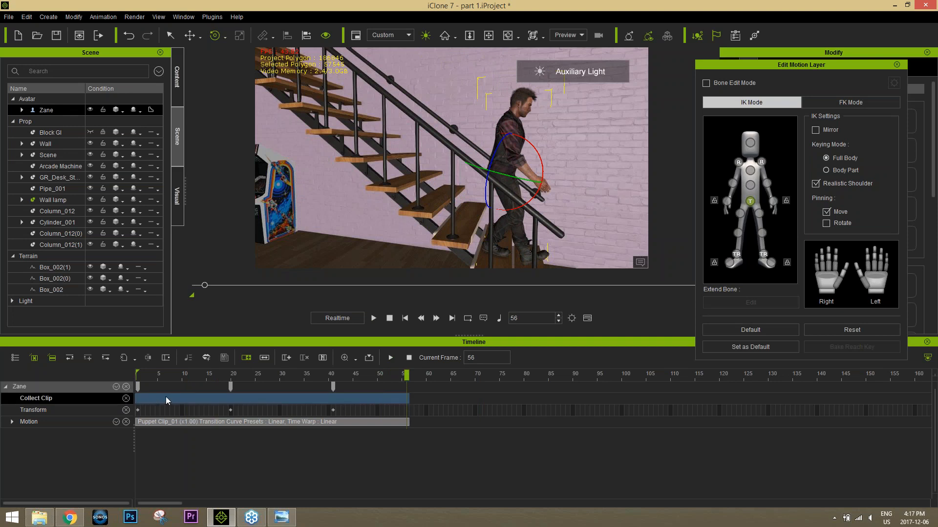
{"action": "right_click", "coordinate": [165, 397]}
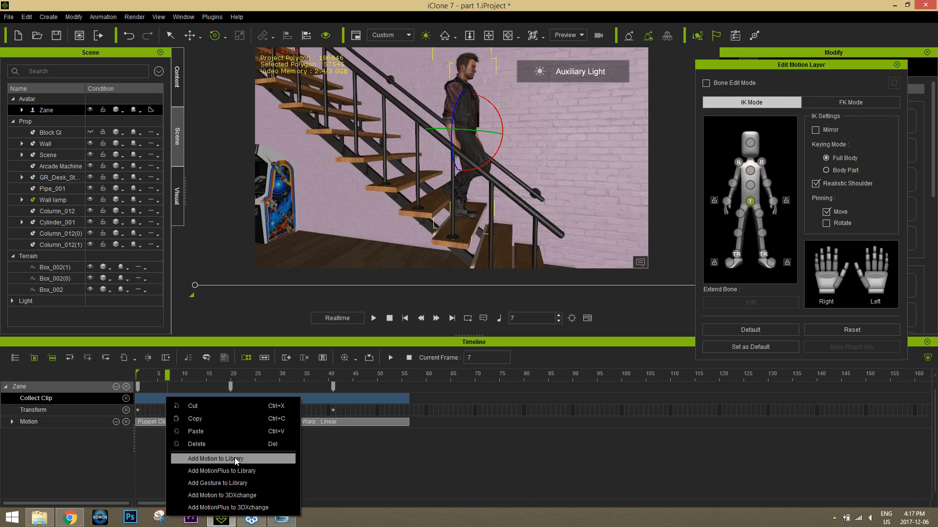
{"action": "left_click", "coordinate": [234, 458]}
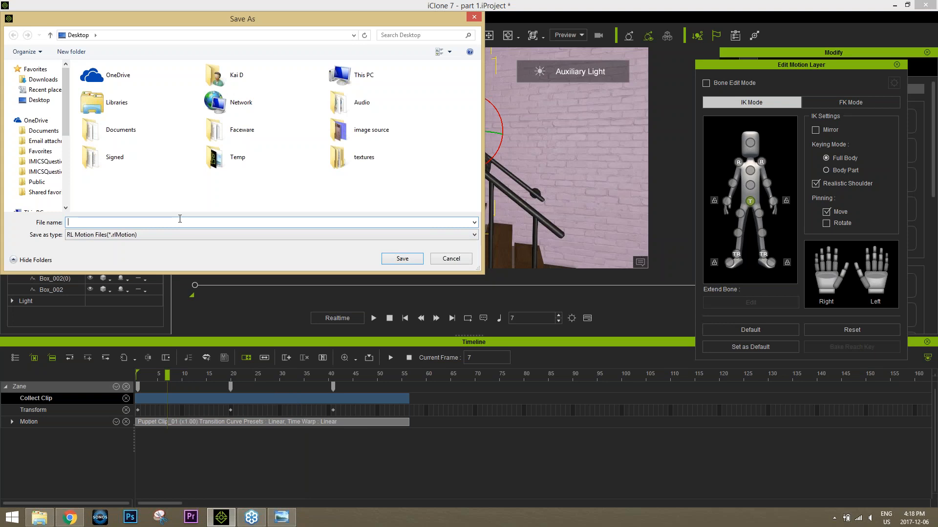
{"action": "type", "text": "walk stairs"}
{"action": "left_click", "coordinate": [411, 256]}
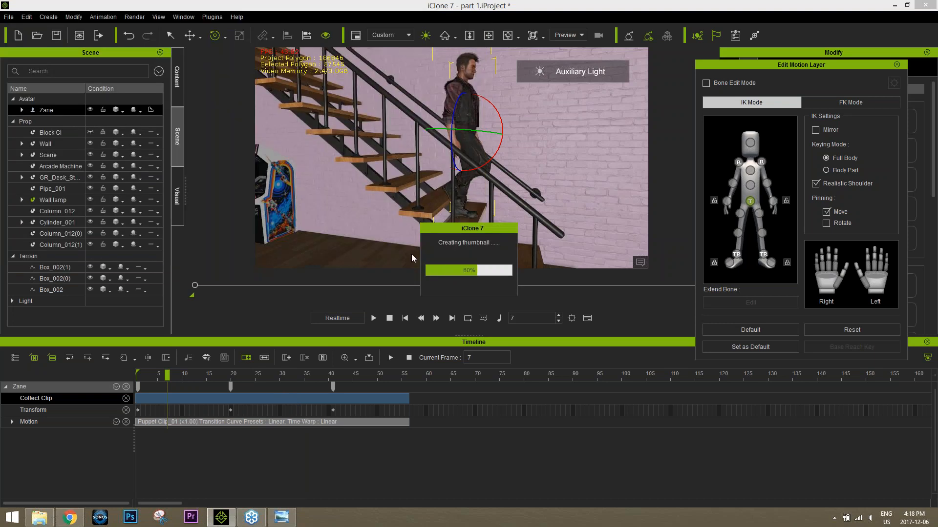
Step: Close Edit Motion Layer, apply the saved walk stairs motion to the avatar at frame 57, and move the avatar down to the staircase
{"action": "left_click_drag", "start_coordinate": [371, 376], "coordinate": [412, 376]}
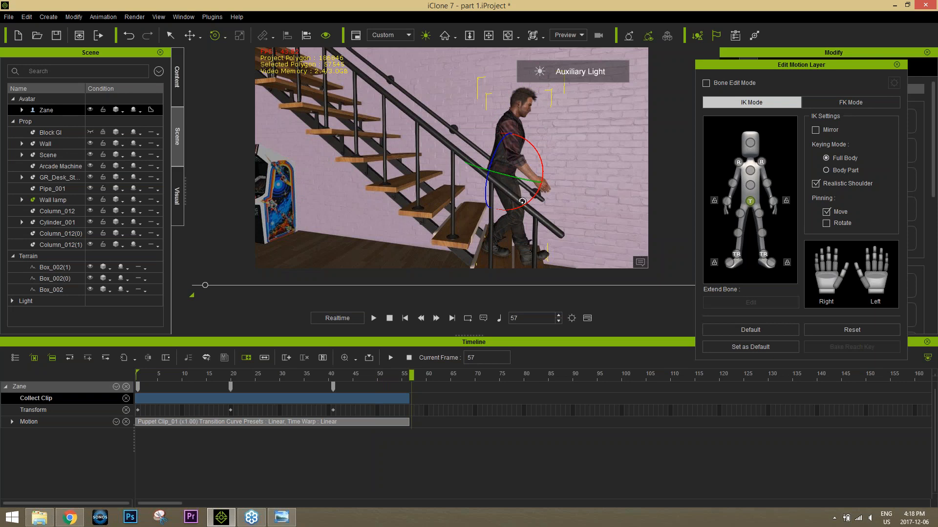
{"action": "left_click", "coordinate": [897, 64]}
{"action": "left_click", "coordinate": [936, 525]}
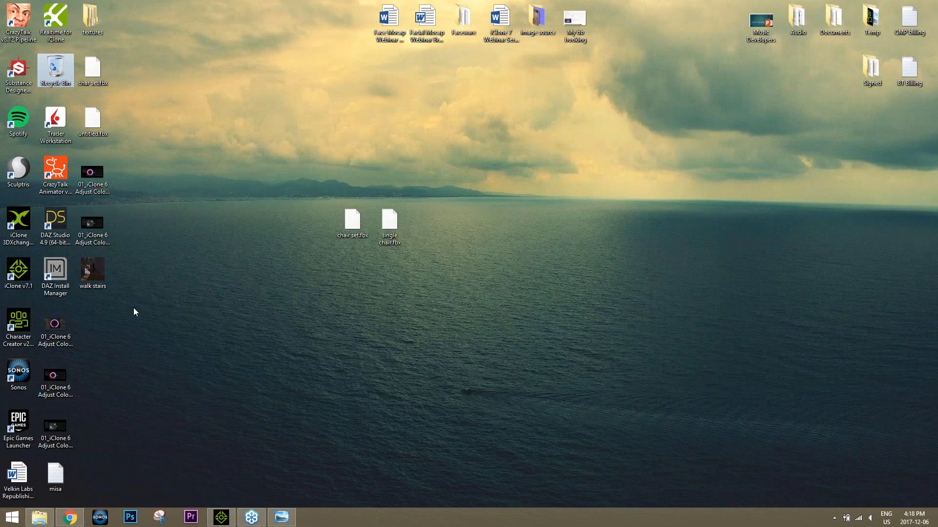
{"action": "left_click_drag", "start_coordinate": [95, 272], "coordinate": [514, 154]}
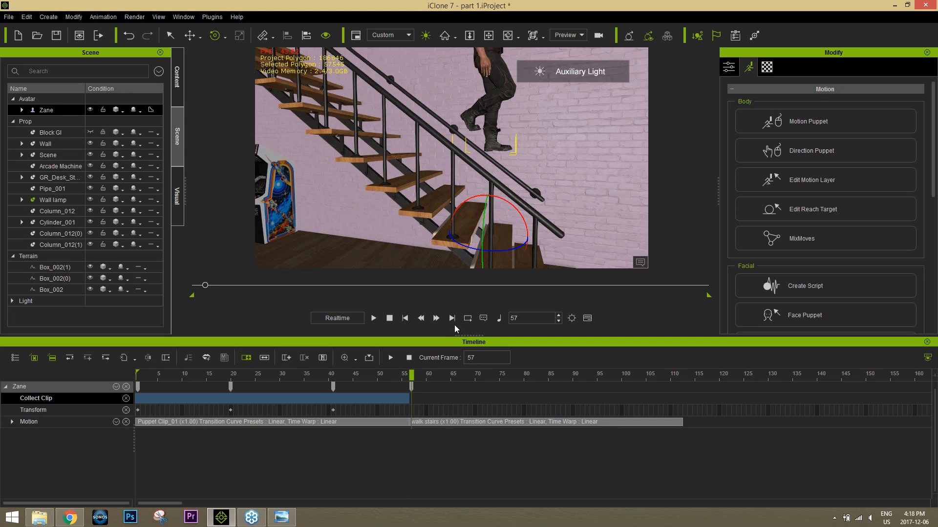
{"action": "key", "text": "w"}
{"action": "left_click_drag", "start_coordinate": [490, 200], "coordinate": [498, 292]}
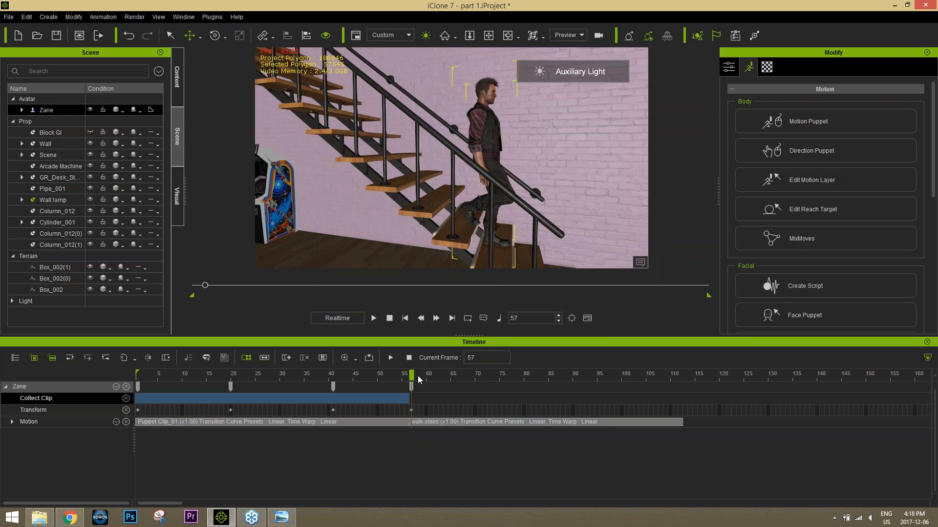
Step: Select the walk stairs clip, and raise the avatar slightly at frame 45 in the preceding clip
{"action": "left_click_drag", "start_coordinate": [418, 376], "coordinate": [353, 380]}
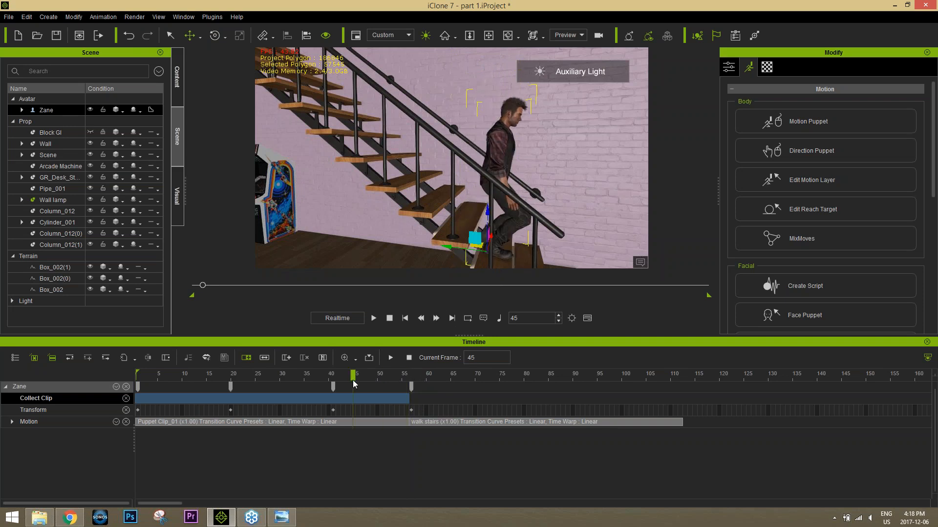
{"action": "left_click", "coordinate": [452, 420]}
{"action": "left_click", "coordinate": [453, 420]}
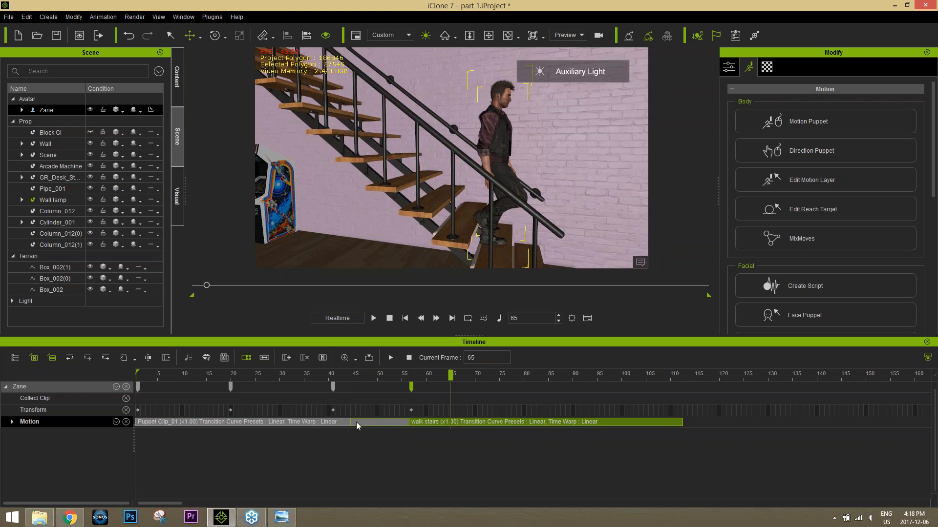
{"action": "left_click_drag", "start_coordinate": [358, 375], "coordinate": [353, 377]}
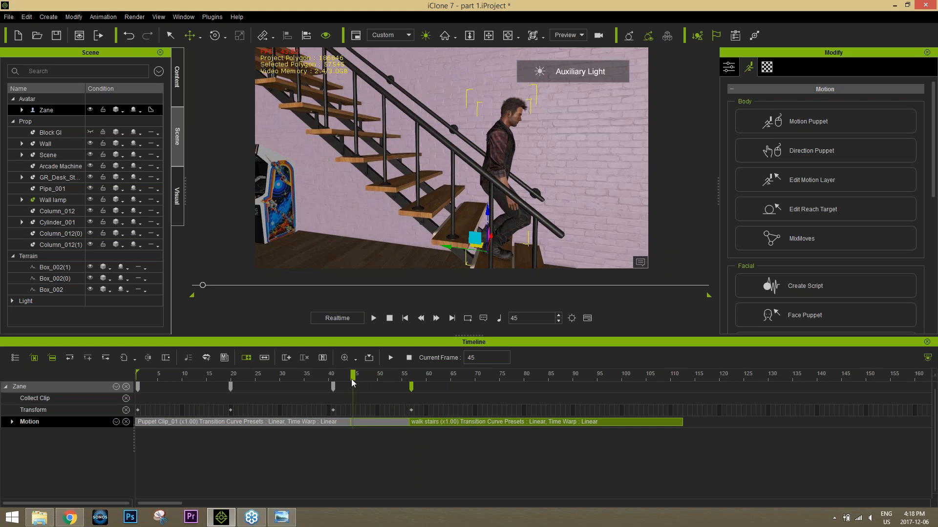
{"action": "left_click_drag", "start_coordinate": [486, 216], "coordinate": [485, 201]}
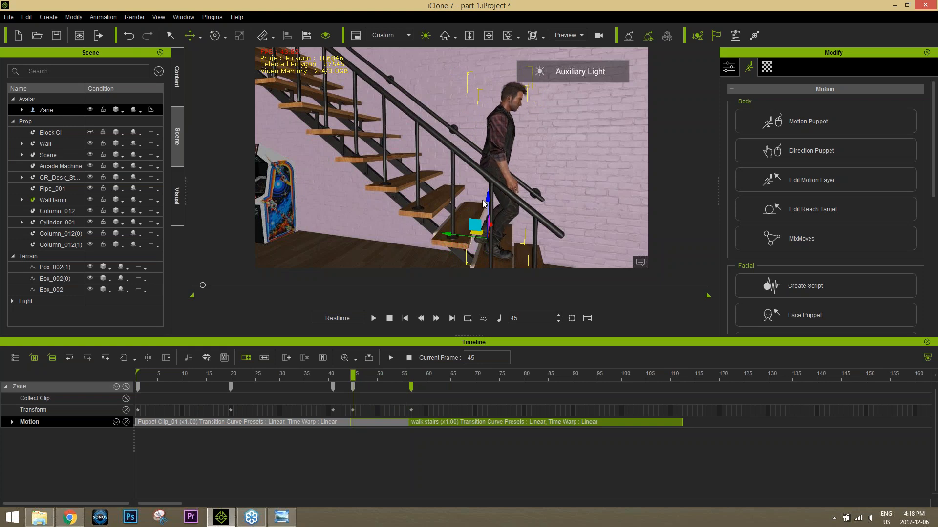
Step: Play the two chained walk clips from the start to check the descent and the transition between them
{"action": "left_click_drag", "start_coordinate": [362, 368], "coordinate": [149, 363]}
{"action": "key", "text": "space"}
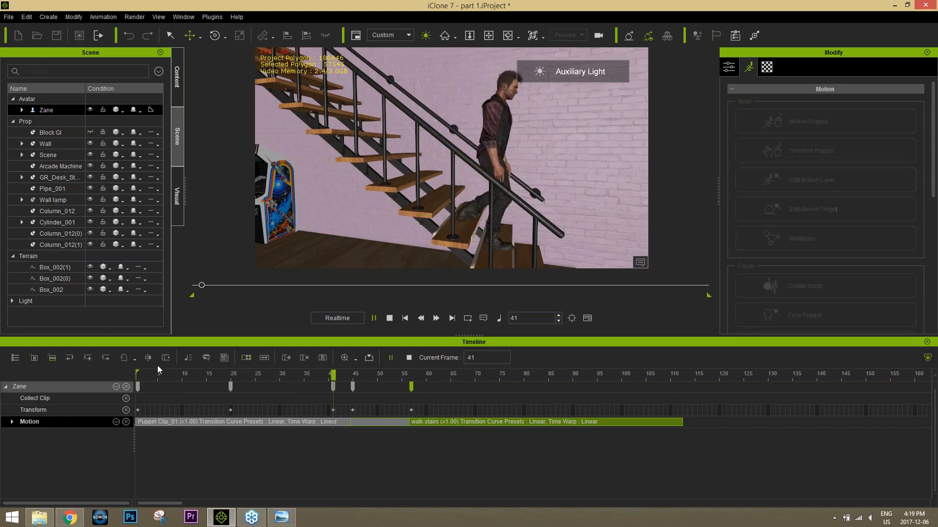
{"action": "key", "text": "space"}
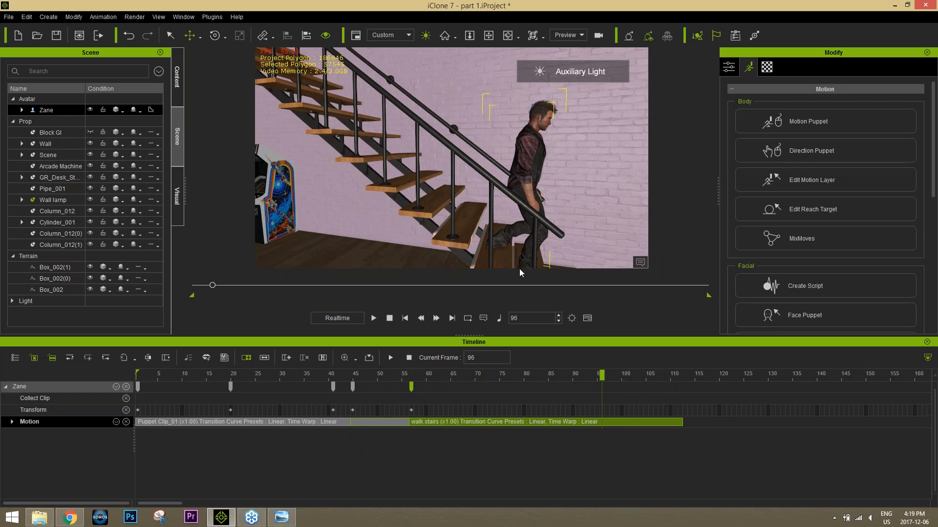
{"action": "left_click", "coordinate": [487, 426]}
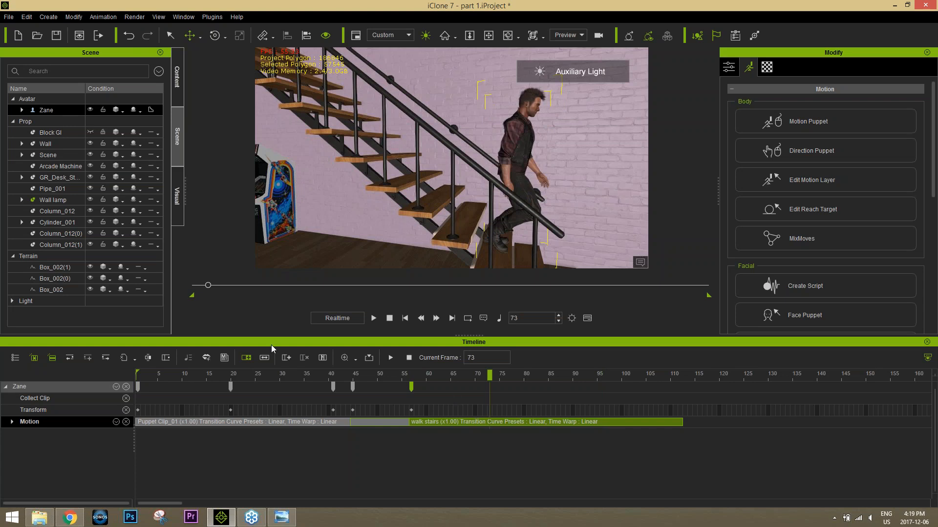
Step: Apply the saved custom "walk" motion to the avatar at frame 1, replacing the existing clips
{"action": "left_click_drag", "start_coordinate": [284, 380], "coordinate": [132, 377]}
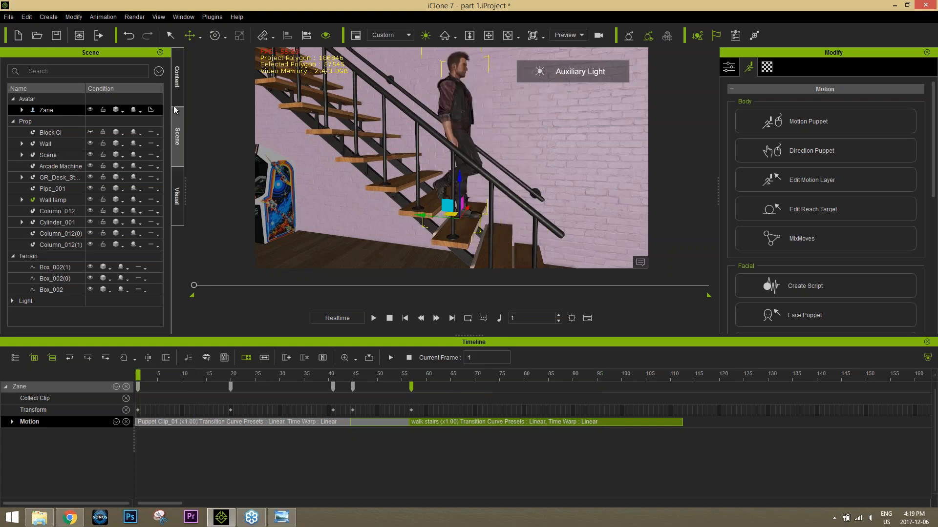
{"action": "left_click", "coordinate": [177, 89]}
{"action": "left_click", "coordinate": [67, 66]}
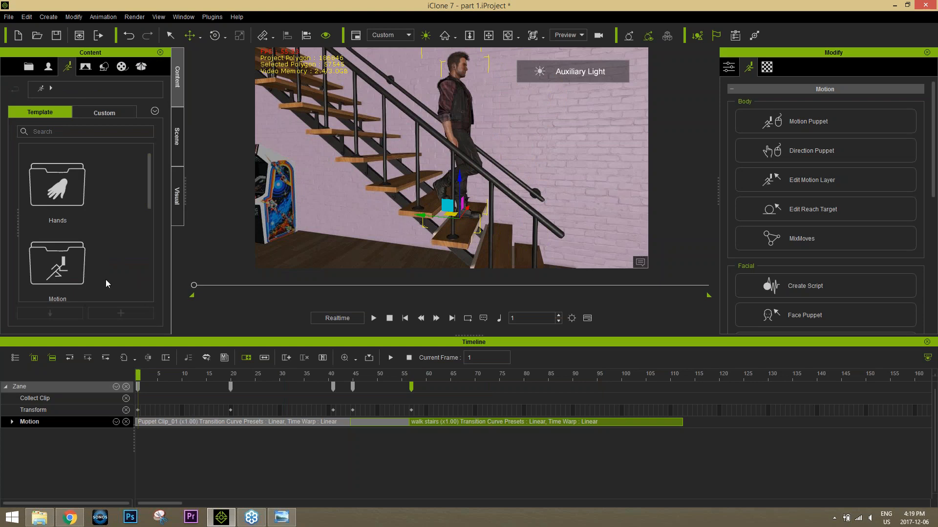
{"action": "left_click", "coordinate": [95, 116]}
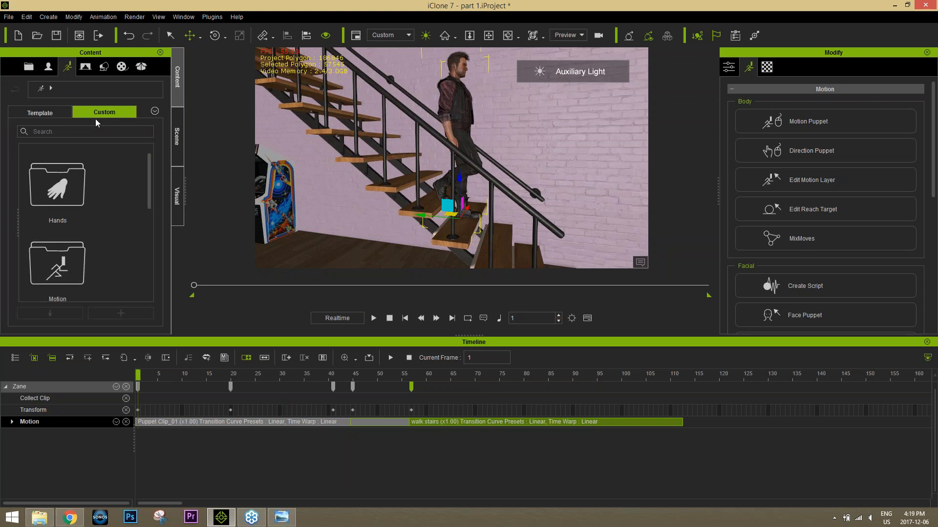
{"action": "double_click", "coordinate": [68, 256]}
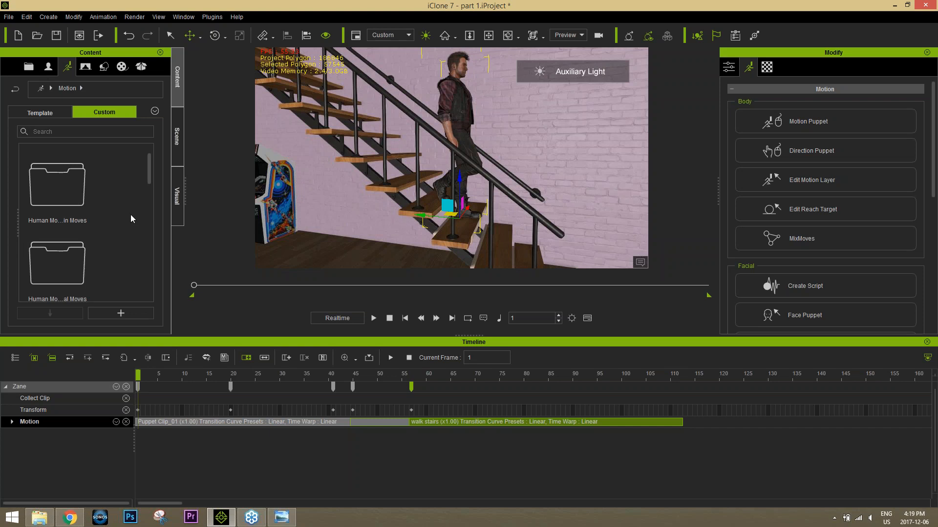
{"action": "left_click_drag", "start_coordinate": [148, 170], "coordinate": [151, 295]}
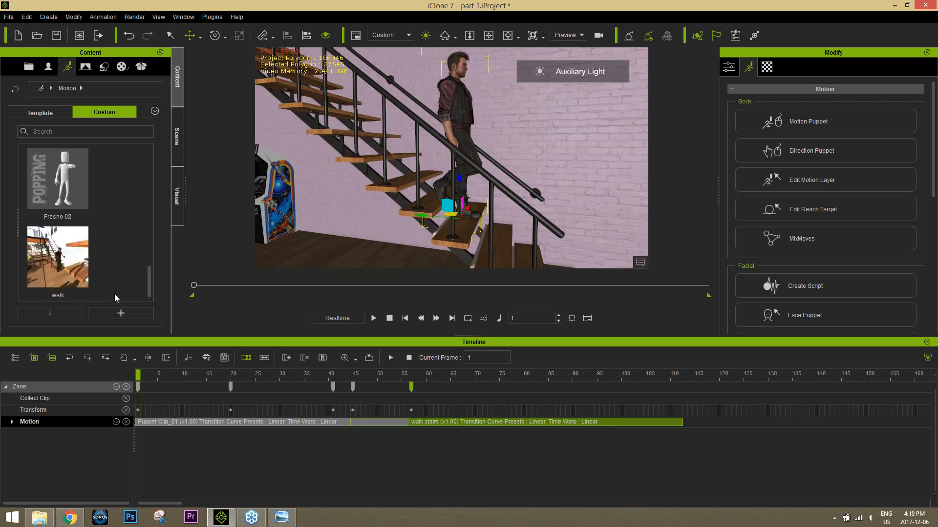
{"action": "double_click", "coordinate": [66, 265]}
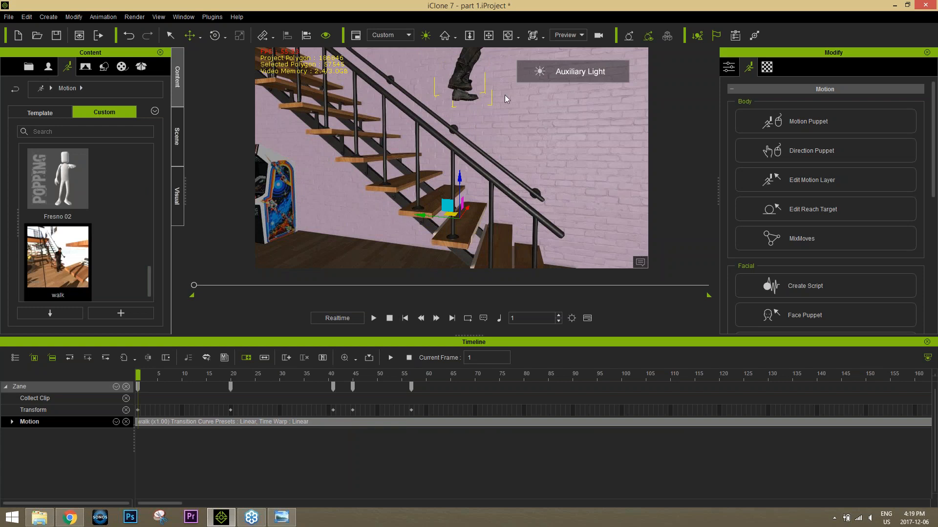
Step: Lower the avatar vertically at frame 1 until its feet rest on the lower stair treads
{"action": "scroll", "coordinate": [451, 166], "scroll_direction": "down", "scroll_amount": 5}
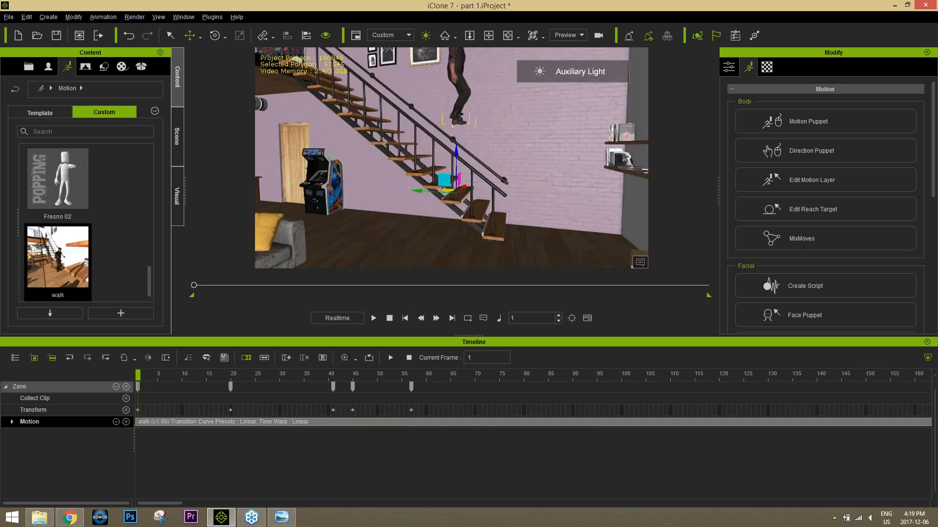
{"action": "right_click_drag", "start_coordinate": [420, 169], "coordinate": [457, 166]}
{"action": "left_click_drag", "start_coordinate": [457, 165], "coordinate": [455, 224]}
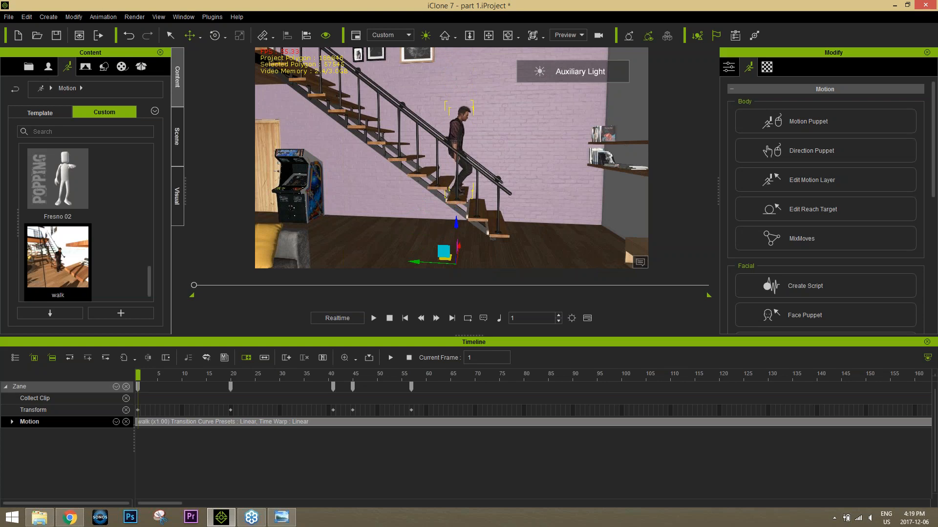
Step: Play the walk from the start, and delete all the avatar's Transform keys after frame 1
{"action": "left_click_drag", "start_coordinate": [194, 374], "coordinate": [142, 375]}
{"action": "key", "text": "space"}
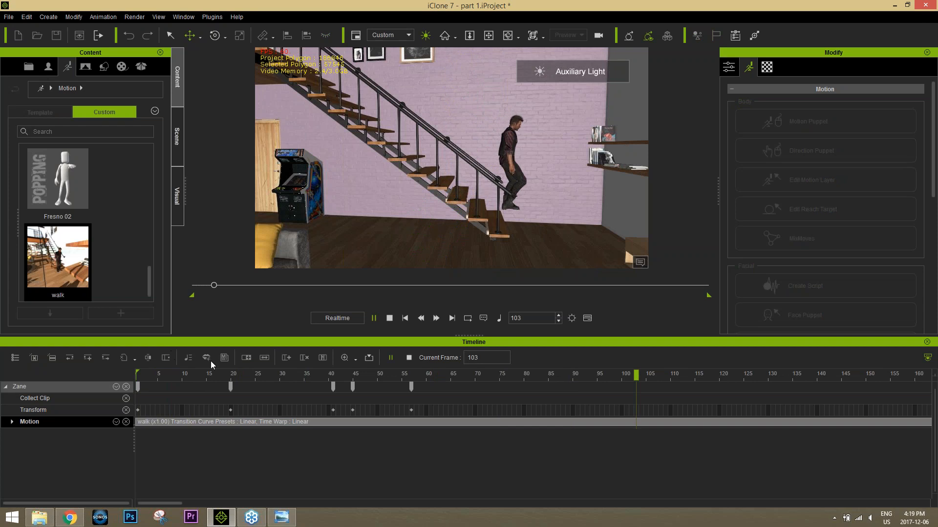
{"action": "key", "text": "space"}
{"action": "left_click_drag", "start_coordinate": [429, 406], "coordinate": [198, 414]}
{"action": "key", "text": "Delete"}
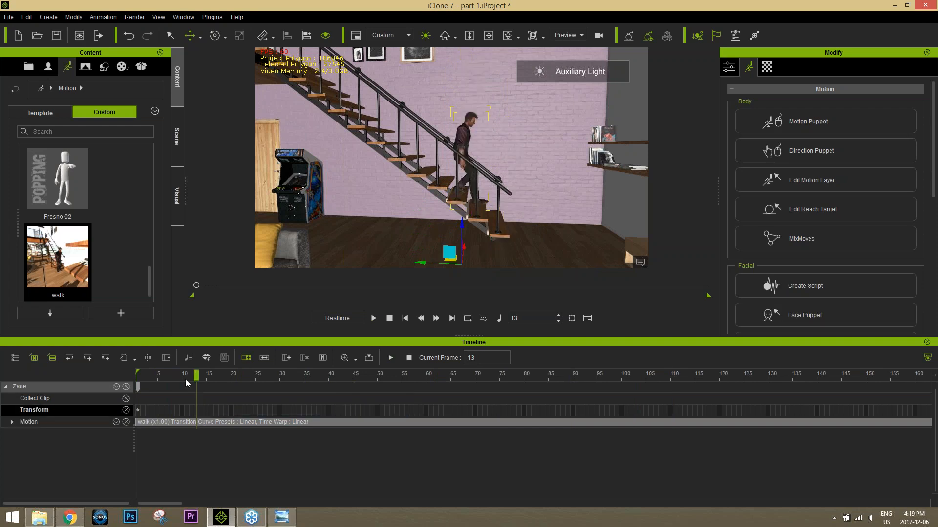
Step: Replay the walk from the start to check the avatar's steps down the stairs onto the floor
{"action": "key", "text": "space"}
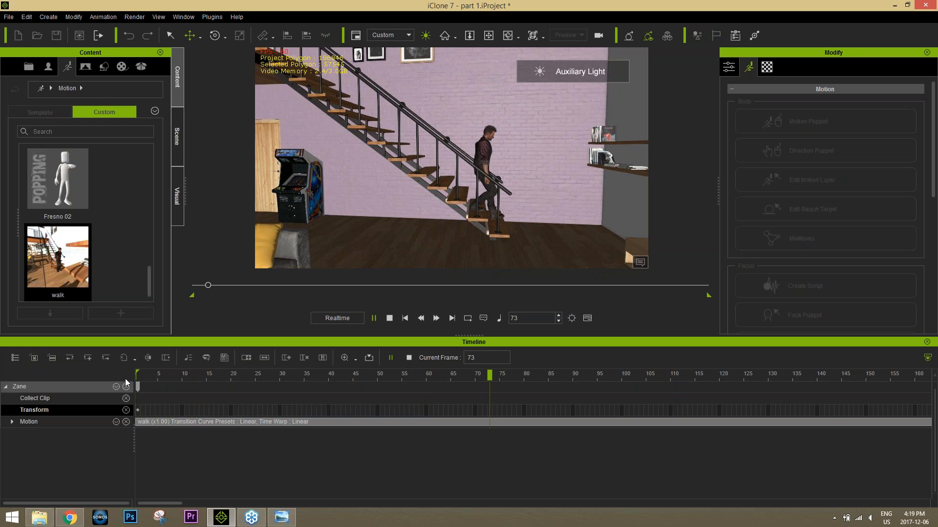
{"action": "key", "text": "space"}
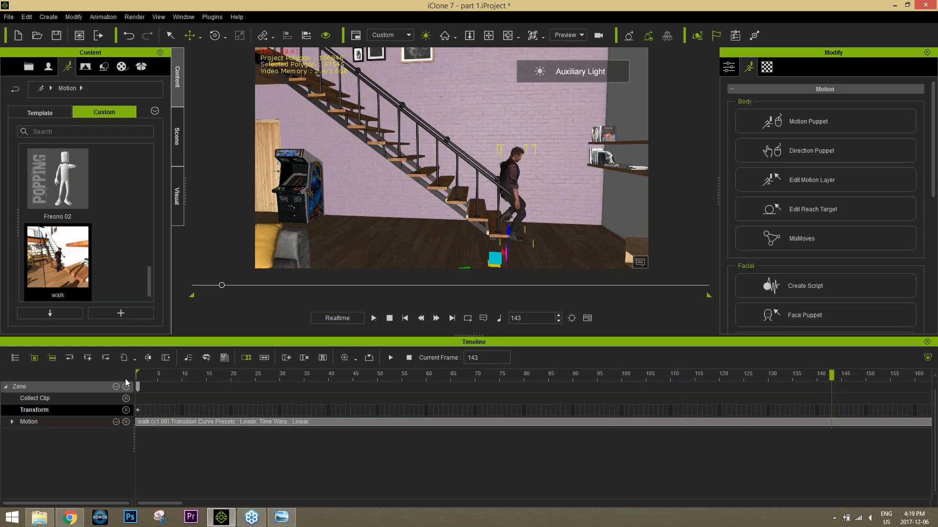
{"action": "left_click_drag", "start_coordinate": [177, 374], "coordinate": [133, 380]}
{"action": "key", "text": "space"}
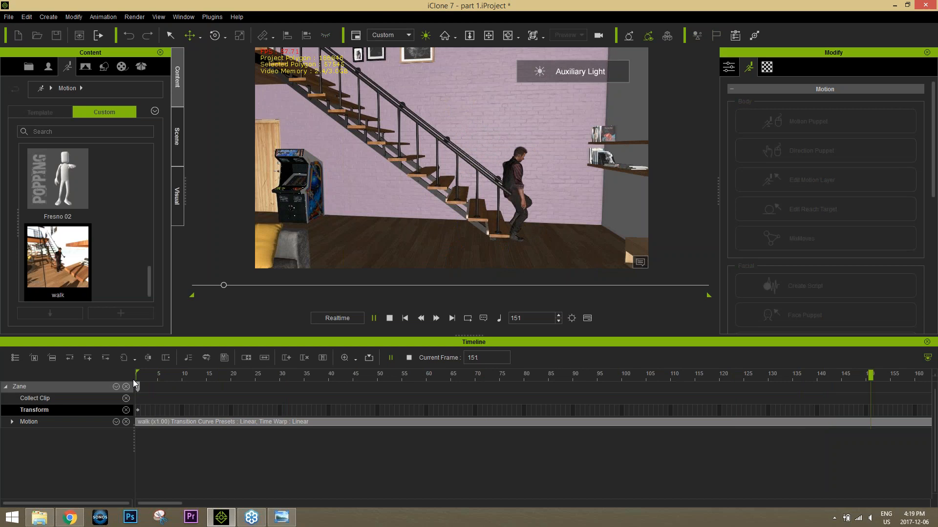
{"action": "key", "text": "space"}
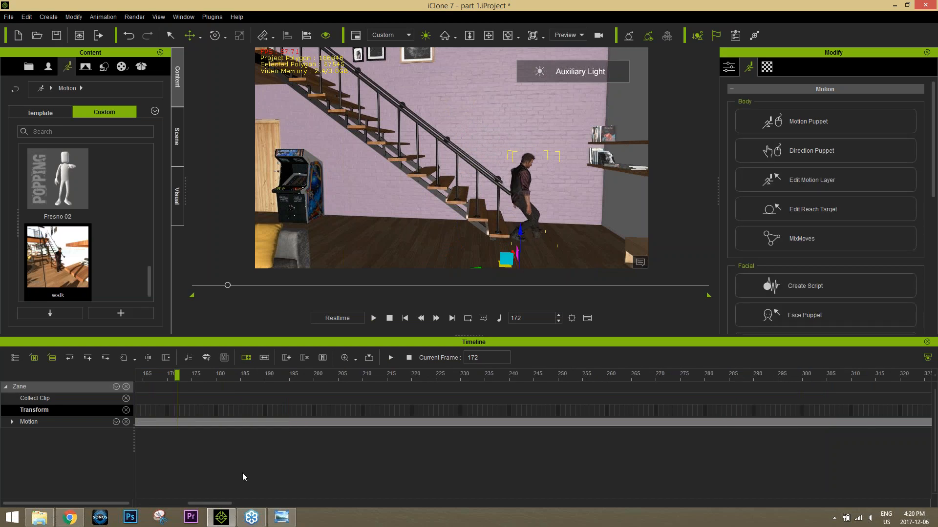
Step: Break the walk motion clip at frame 154 and delete the part after the break
{"action": "left_click_drag", "start_coordinate": [221, 504], "coordinate": [209, 504]}
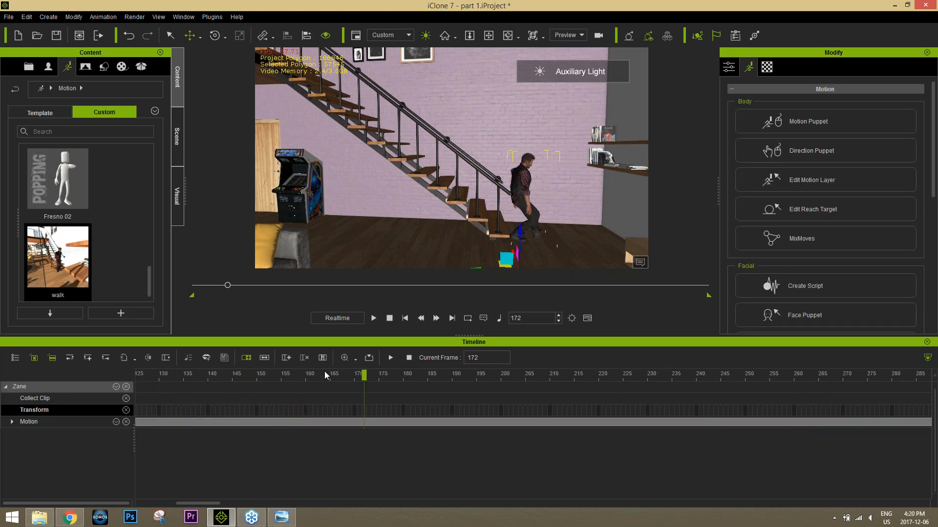
{"action": "left_click_drag", "start_coordinate": [324, 374], "coordinate": [274, 380]}
{"action": "right_click", "coordinate": [274, 421]}
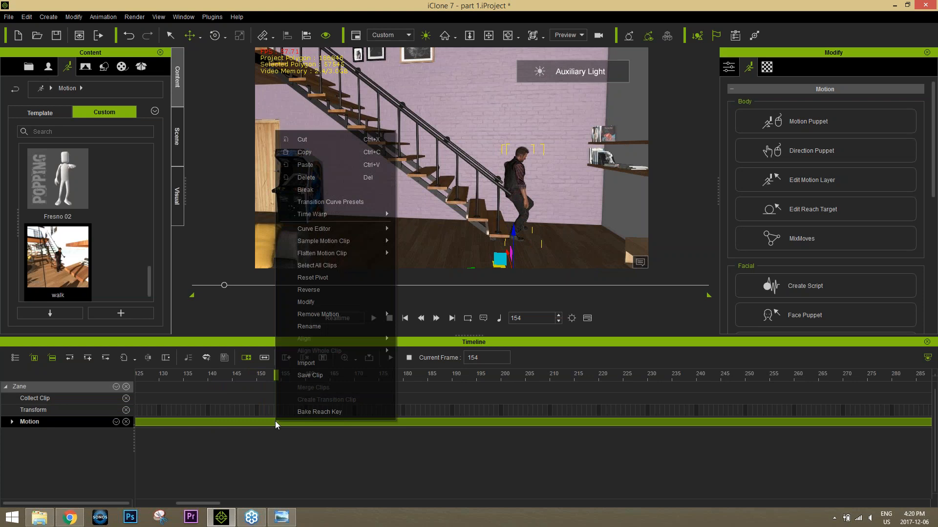
{"action": "left_click", "coordinate": [323, 188]}
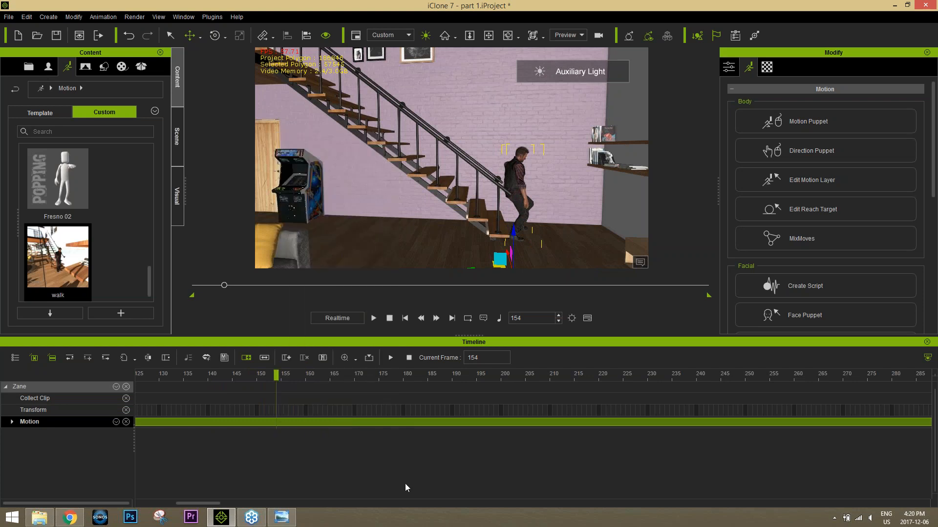
{"action": "left_click", "coordinate": [403, 421]}
{"action": "key", "text": "Delete"}
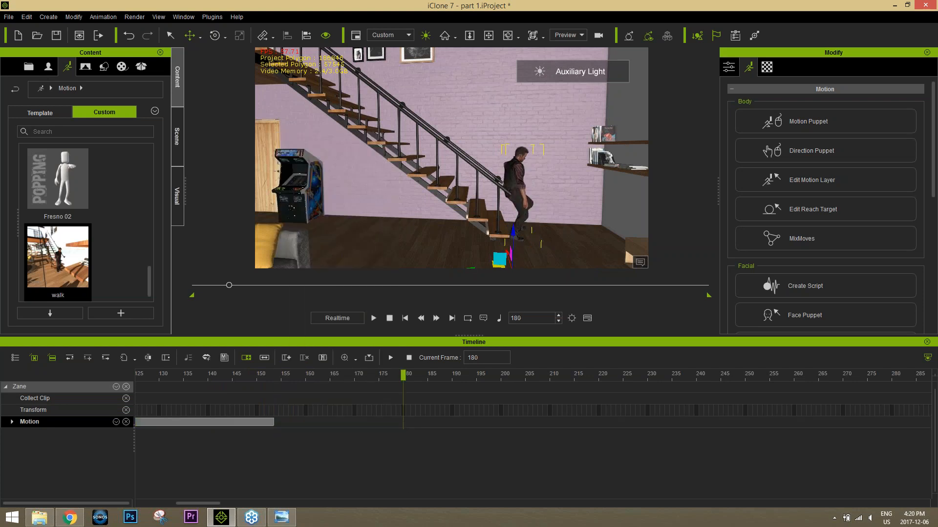
Step: Zoom out the timeline and play the trimmed walk clip to review the motion up to its end
{"action": "left_click", "coordinate": [218, 376]}
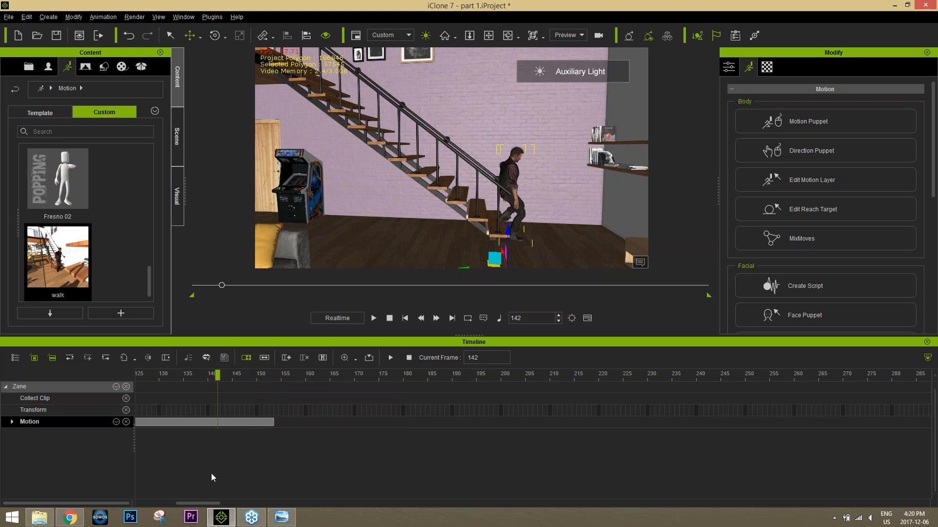
{"action": "scroll", "coordinate": [213, 473], "scroll_direction": "down", "scroll_amount": 3}
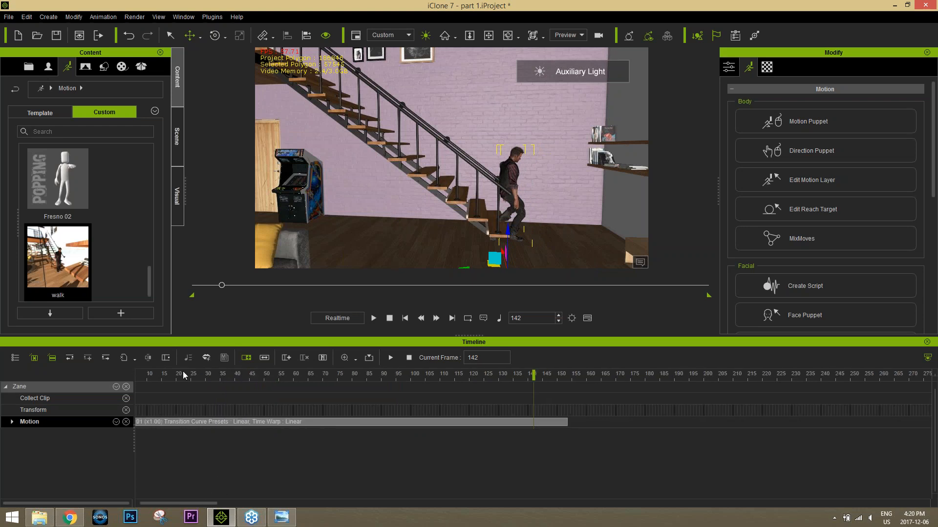
{"action": "key", "text": "space"}
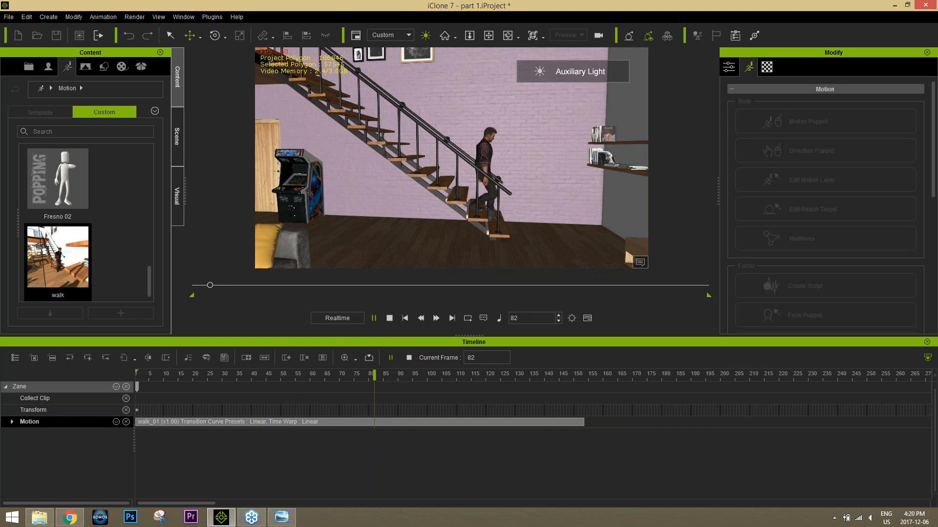
{"action": "key", "text": "space"}
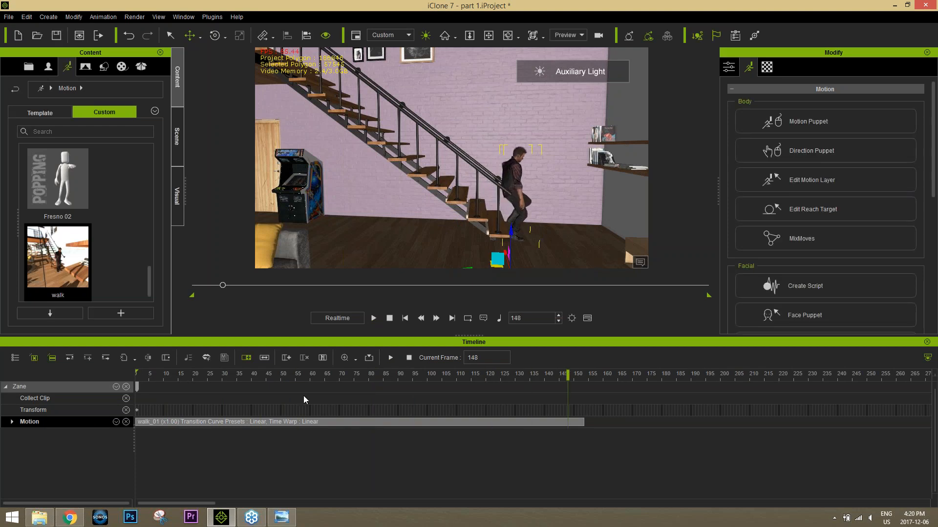
Step: Apply the template male pose "01_Stand-one hand on waist" to the avatar at frame 159, after the walk clip
{"action": "left_click_drag", "start_coordinate": [578, 379], "coordinate": [600, 386]}
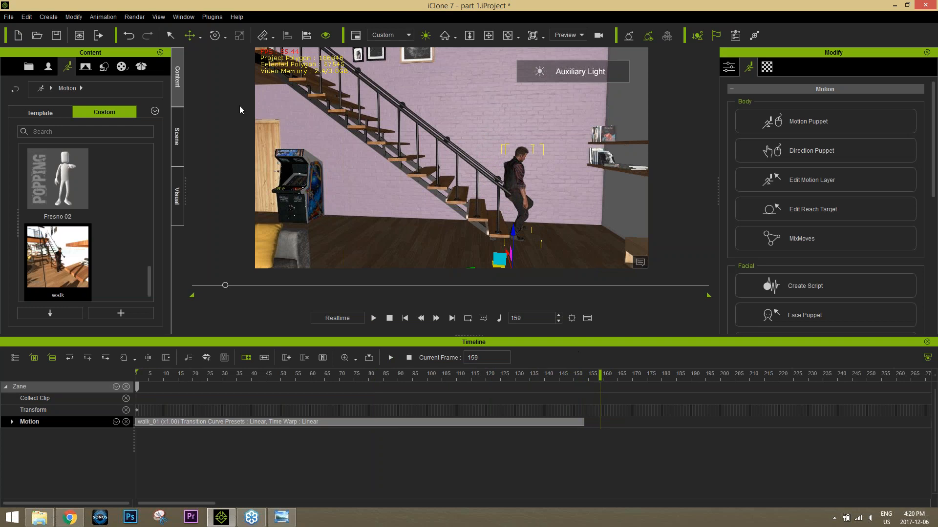
{"action": "left_click", "coordinate": [49, 116]}
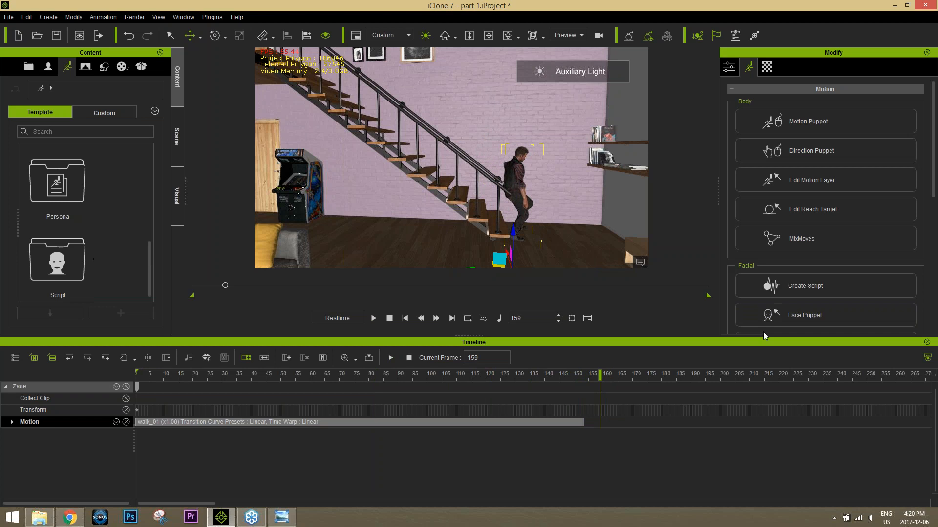
{"action": "left_click_drag", "start_coordinate": [509, 341], "coordinate": [508, 375]}
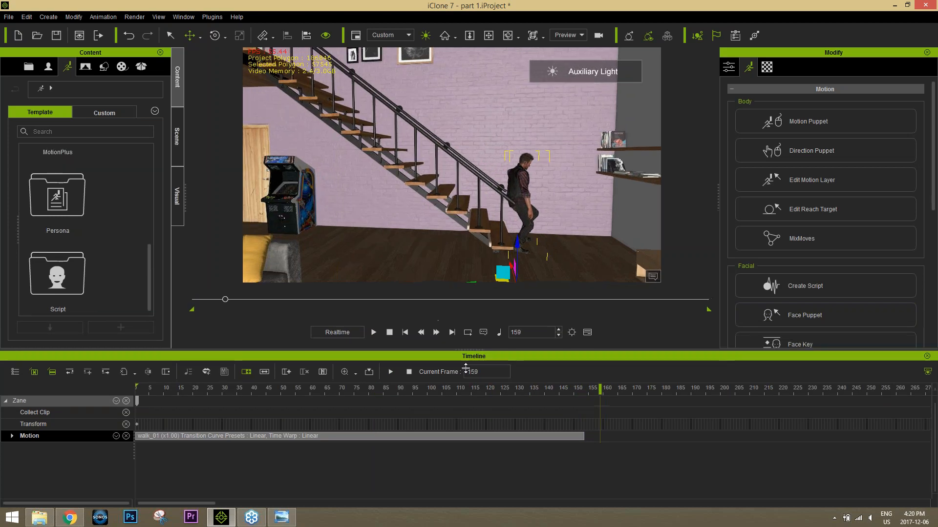
{"action": "scroll", "coordinate": [144, 242], "scroll_direction": "up", "scroll_amount": 4}
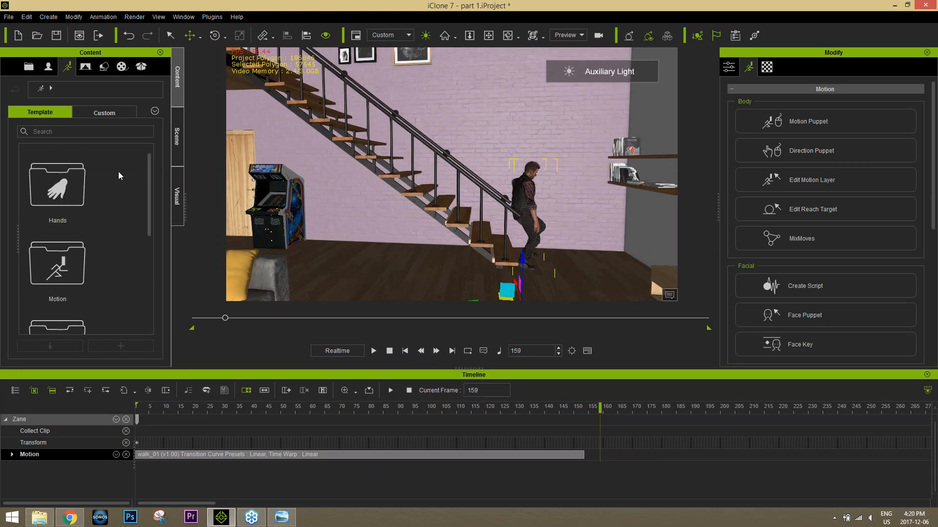
{"action": "double_click", "coordinate": [74, 255]}
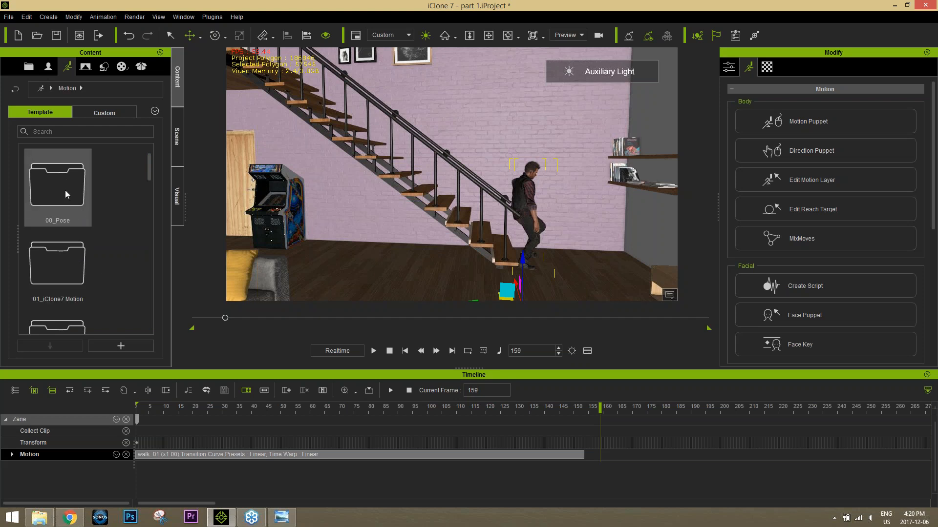
{"action": "double_click", "coordinate": [66, 193]}
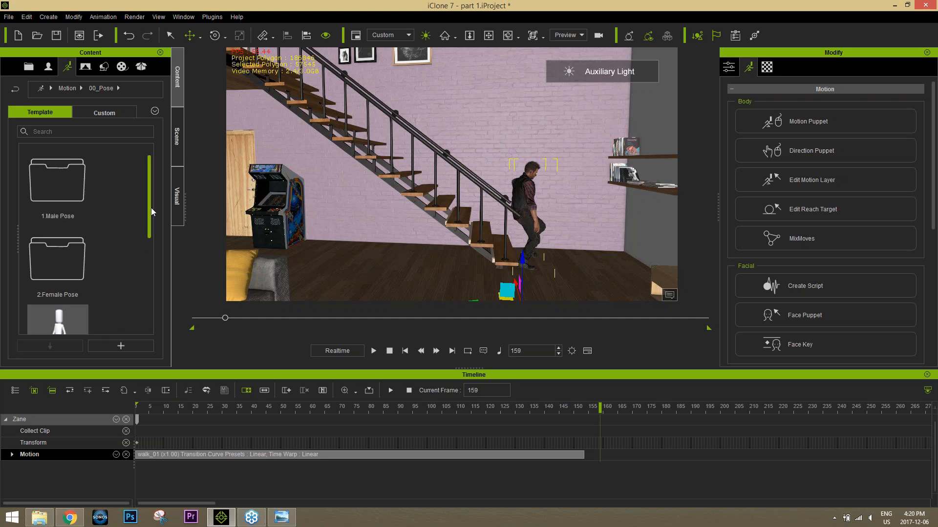
{"action": "scroll", "coordinate": [151, 207], "scroll_direction": "down", "scroll_amount": 2}
{"action": "scroll", "coordinate": [154, 216], "scroll_direction": "up", "scroll_amount": 2}
{"action": "double_click", "coordinate": [68, 186]}
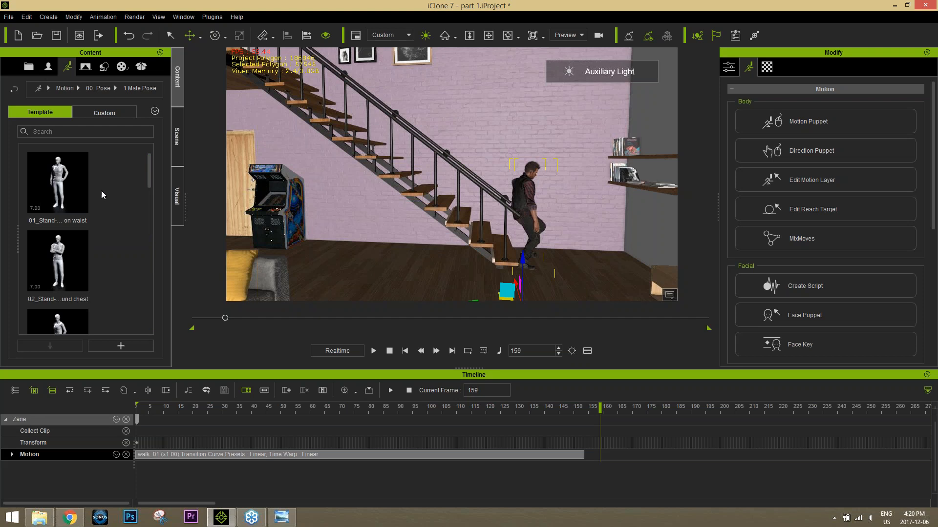
{"action": "double_click", "coordinate": [57, 186]}
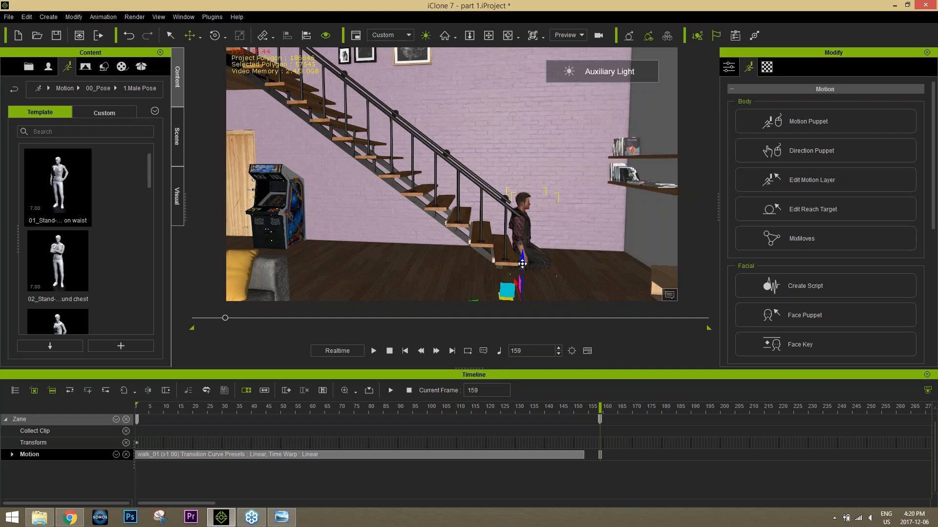
Step: Raise the avatar vertically at frame 159 so its standing pose rests on the floor at the foot of the stairs
{"action": "left_click_drag", "start_coordinate": [522, 261], "coordinate": [521, 230]}
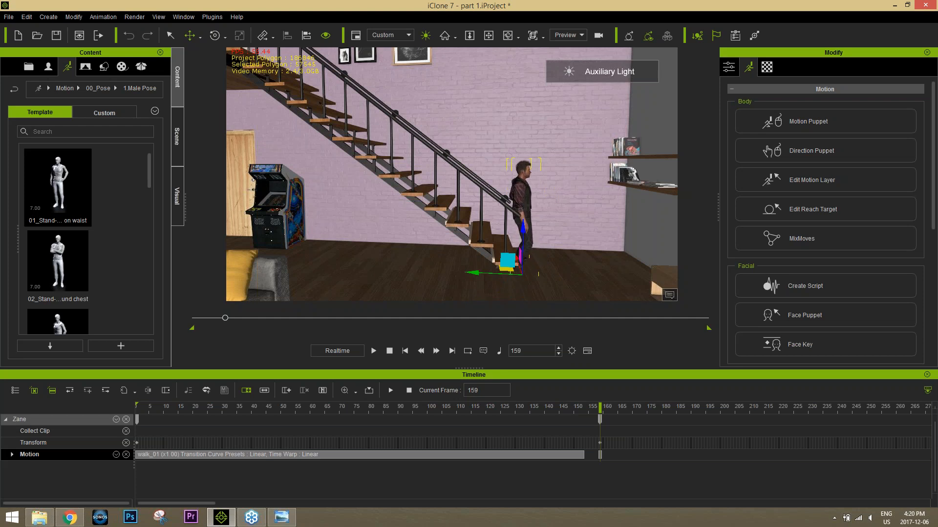
{"action": "right_click_drag", "start_coordinate": [573, 273], "coordinate": [569, 288]}
{"action": "scroll", "coordinate": [573, 244], "scroll_direction": "up", "scroll_amount": 5}
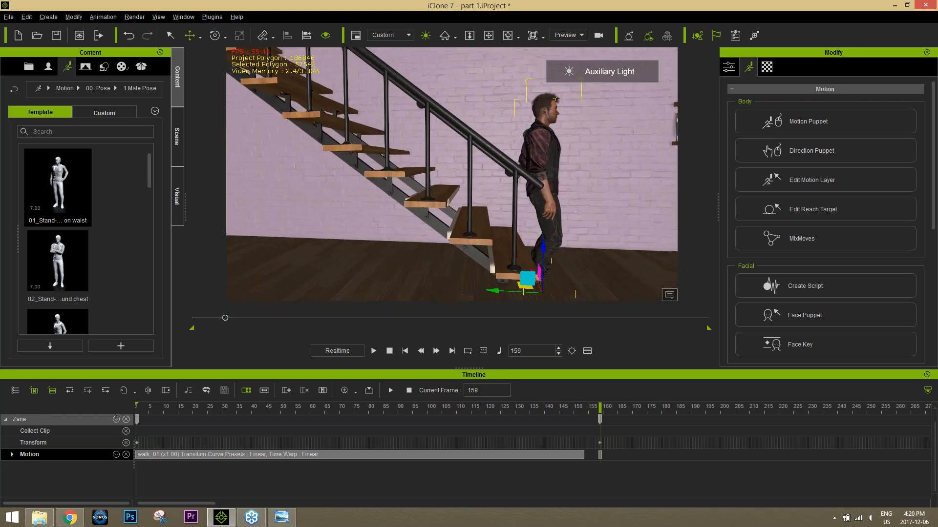
Step: Reposition the avatar at frame 159 so its standing feet rest on the floor just beyond the bottom stair, and check frame 146
{"action": "middle_click_drag", "start_coordinate": [576, 241], "coordinate": [502, 196]}
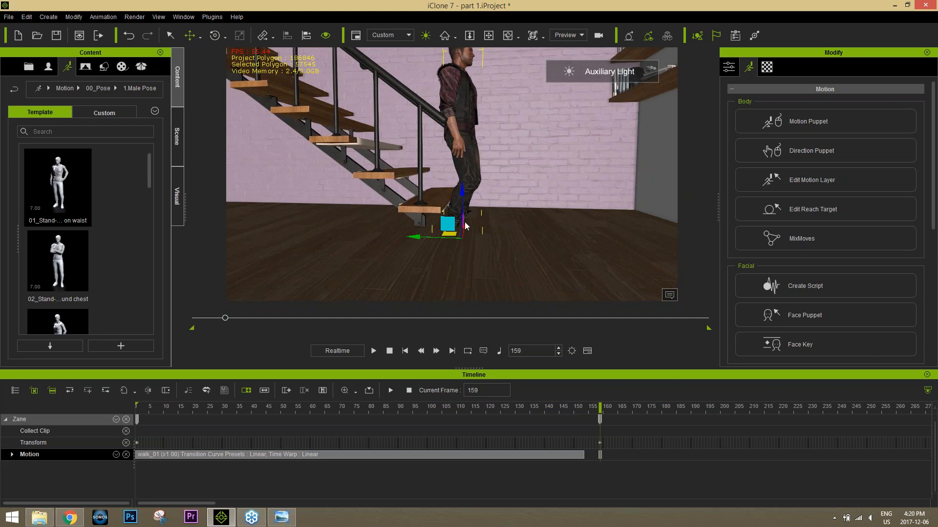
{"action": "left_click_drag", "start_coordinate": [448, 223], "coordinate": [459, 208]}
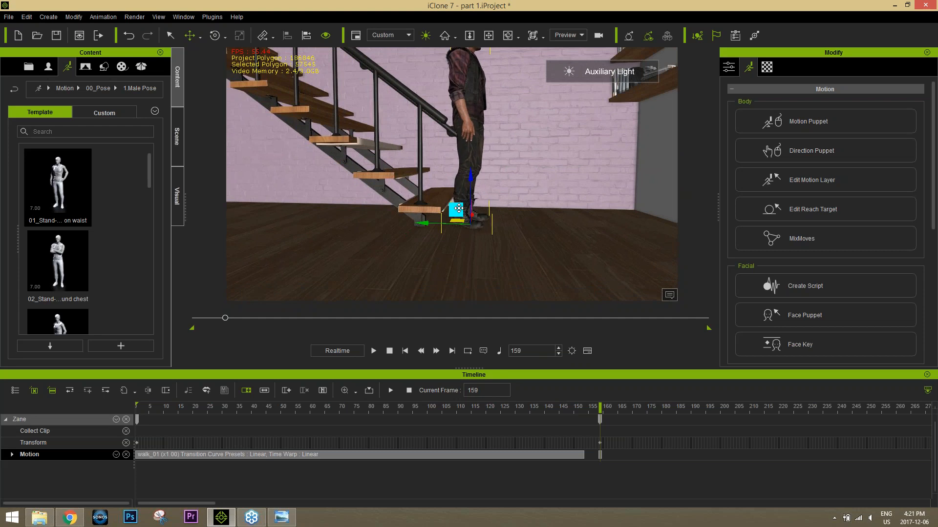
{"action": "left_click", "coordinate": [557, 409]}
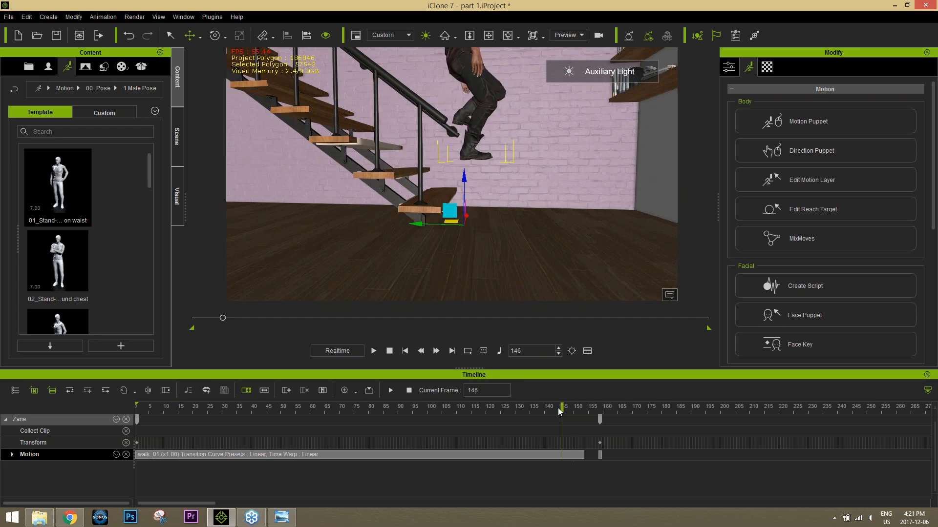
Step: Move the standing pose clip earlier to frame 156, close to the end of the walk clip
{"action": "left_click", "coordinate": [600, 454]}
{"action": "left_click", "coordinate": [600, 455]}
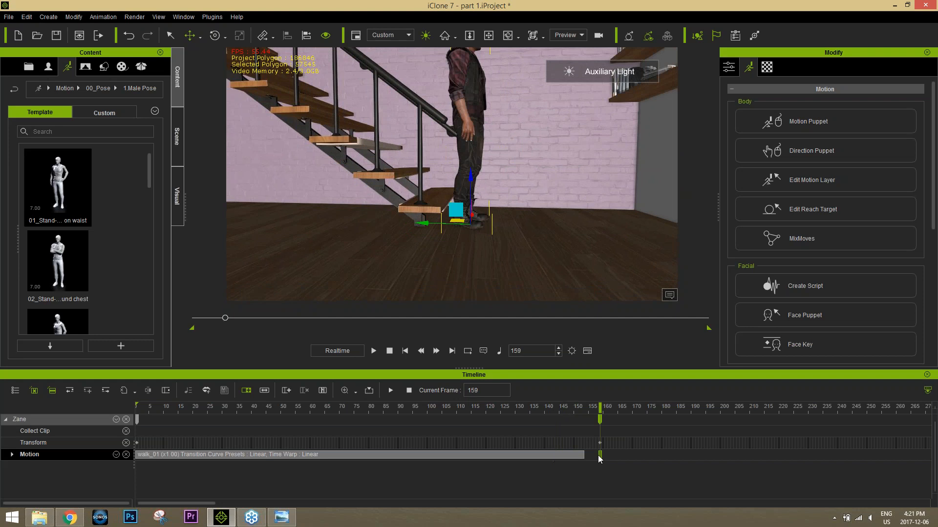
{"action": "scroll", "coordinate": [596, 456], "scroll_direction": "up", "scroll_amount": 2}
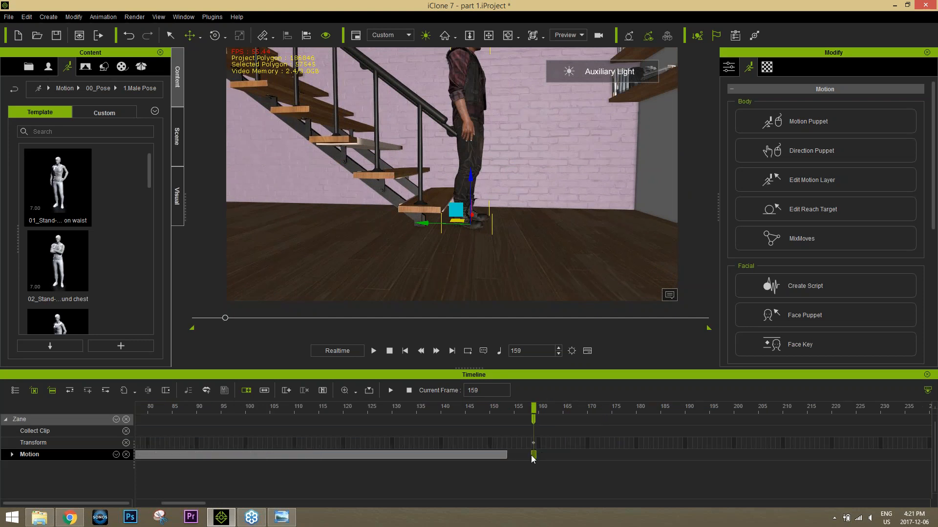
{"action": "left_click_drag", "start_coordinate": [530, 456], "coordinate": [517, 456]}
{"action": "left_click", "coordinate": [519, 455]}
Step: Lower the avatar vertically at frames 152, 155 and 154 so its feet stay on the floor between walk and standing pose
{"action": "left_click_drag", "start_coordinate": [534, 420], "coordinate": [499, 411]}
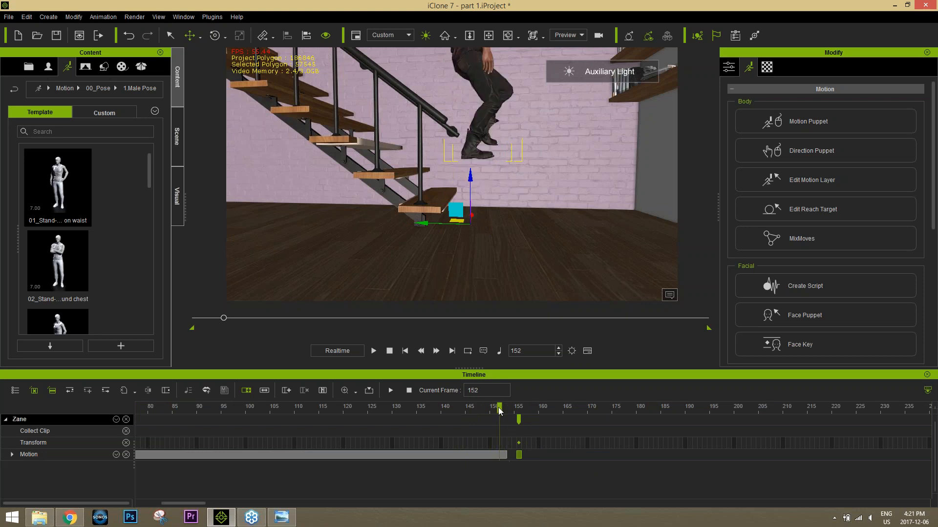
{"action": "left_click_drag", "start_coordinate": [470, 178], "coordinate": [470, 243]}
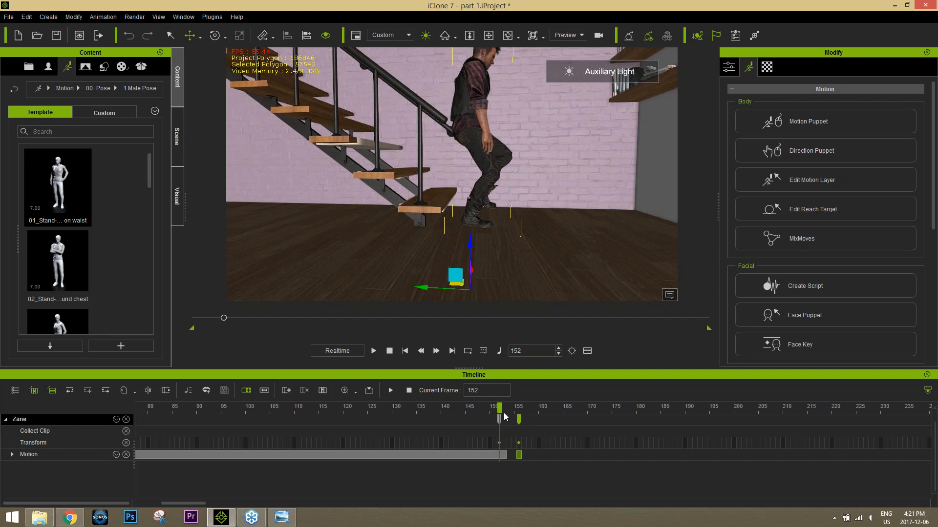
{"action": "left_click_drag", "start_coordinate": [488, 411], "coordinate": [513, 409]}
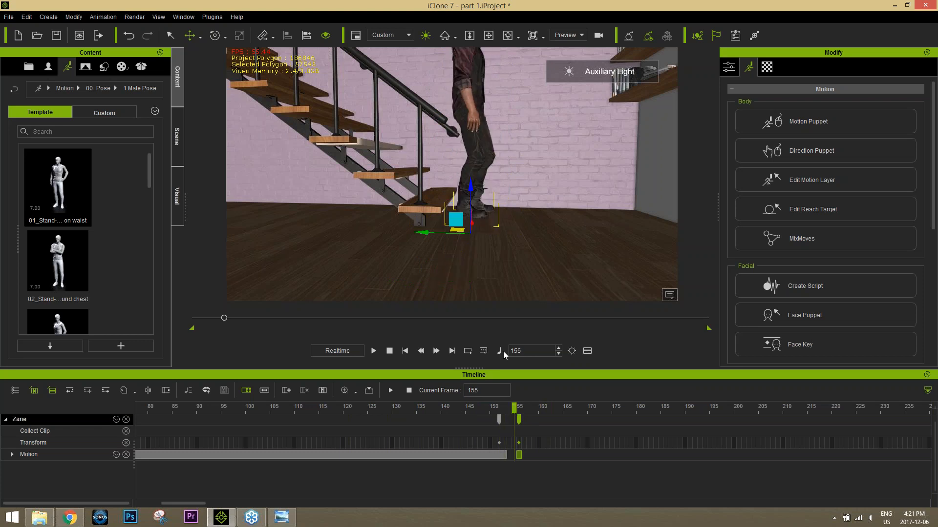
{"action": "left_click_drag", "start_coordinate": [469, 188], "coordinate": [468, 202]}
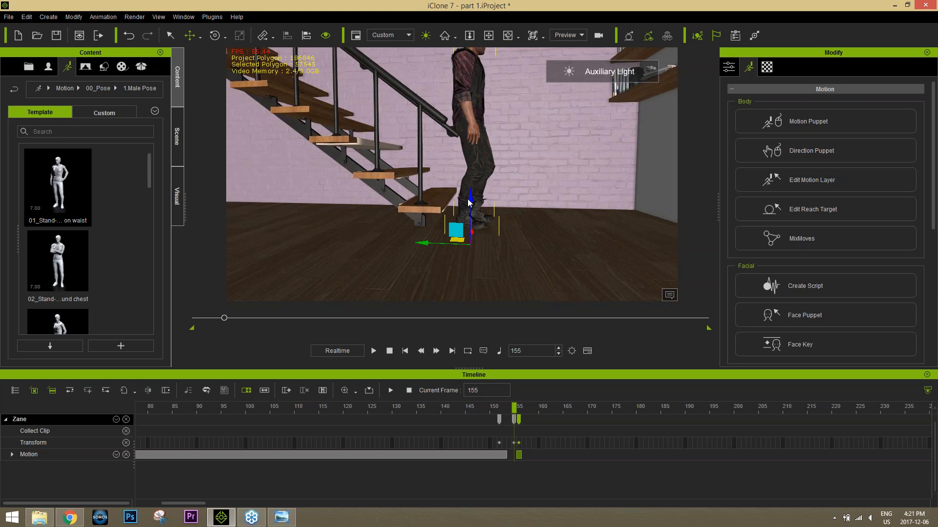
{"action": "left_click", "coordinate": [508, 408]}
{"action": "mouse_move", "coordinate": [508, 409]}
{"action": "left_mouse_down"}
{"action": "mouse_move", "coordinate": [454, 409]}
{"action": "mouse_move", "coordinate": [508, 409]}
{"action": "left_mouse_up"}
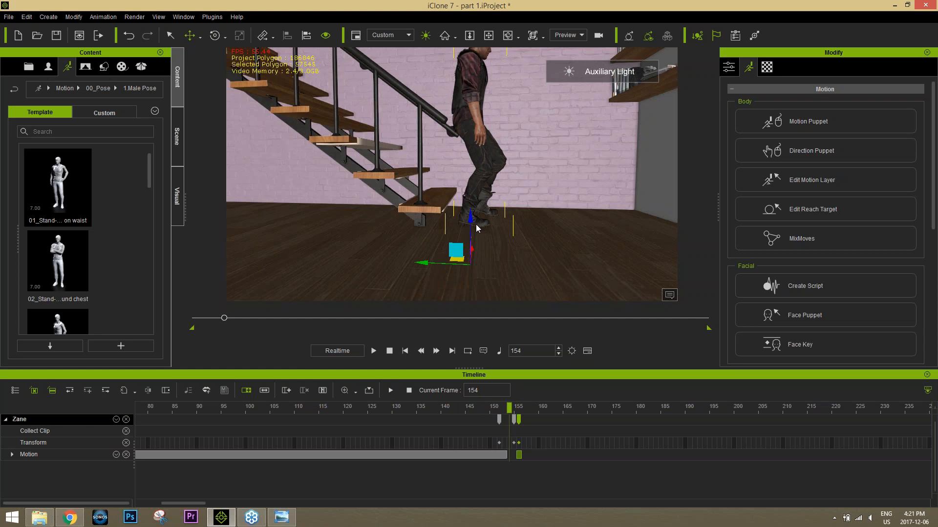
{"action": "left_click_drag", "start_coordinate": [471, 218], "coordinate": [470, 219]}
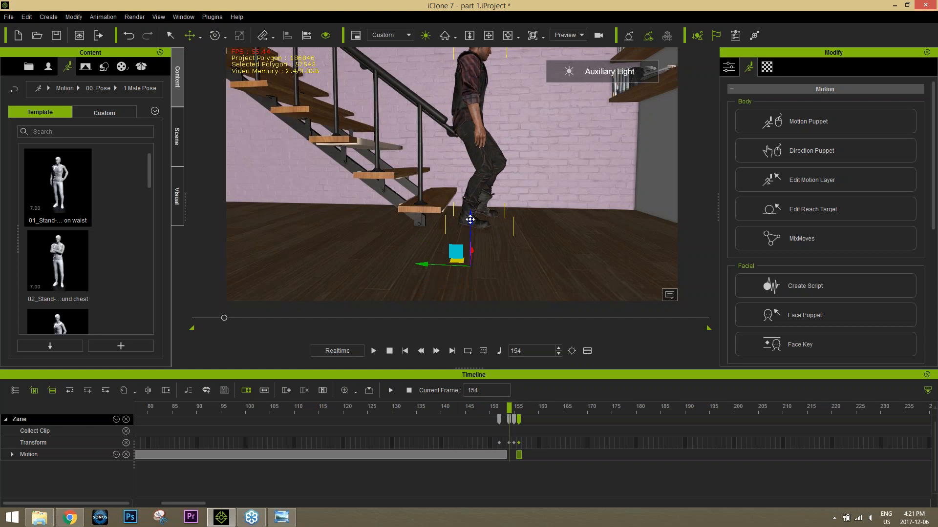
Step: Play the animation from before the end of the walk clip to review the change into the standing pose
{"action": "left_click_drag", "start_coordinate": [485, 406], "coordinate": [358, 408]}
{"action": "key", "text": "space"}
{"action": "key", "text": "space"}
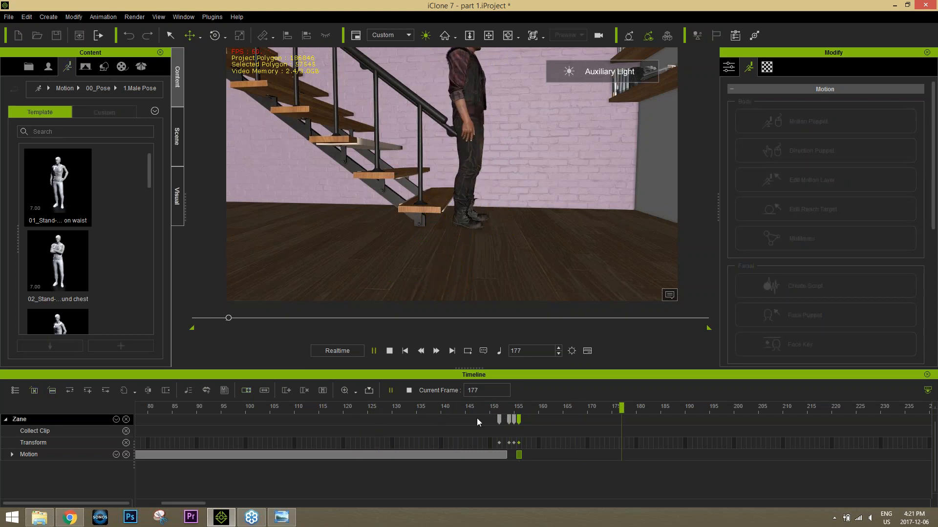
Step: Move the standing pose clip to frame 162 for a longer transition and replay the end of the walk
{"action": "left_click_drag", "start_coordinate": [521, 456], "coordinate": [549, 457]}
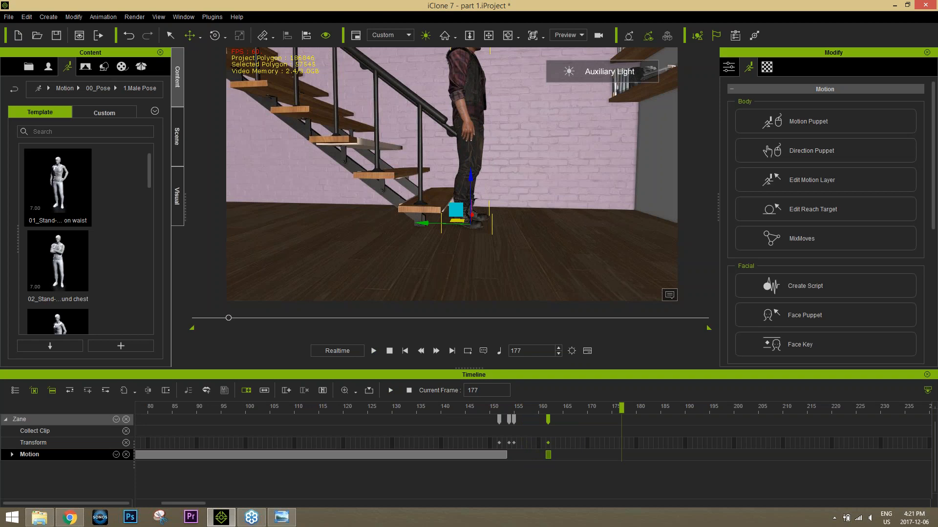
{"action": "left_click_drag", "start_coordinate": [548, 408], "coordinate": [477, 407]}
{"action": "key", "text": "space"}
{"action": "key", "text": "space"}
{"action": "key", "text": "space"}
{"action": "key", "text": "space"}
Step: Select the standing pose clip at frame 162 on the avatar's motion track
{"action": "left_click", "coordinate": [500, 456]}
{"action": "left_click", "coordinate": [500, 455]}
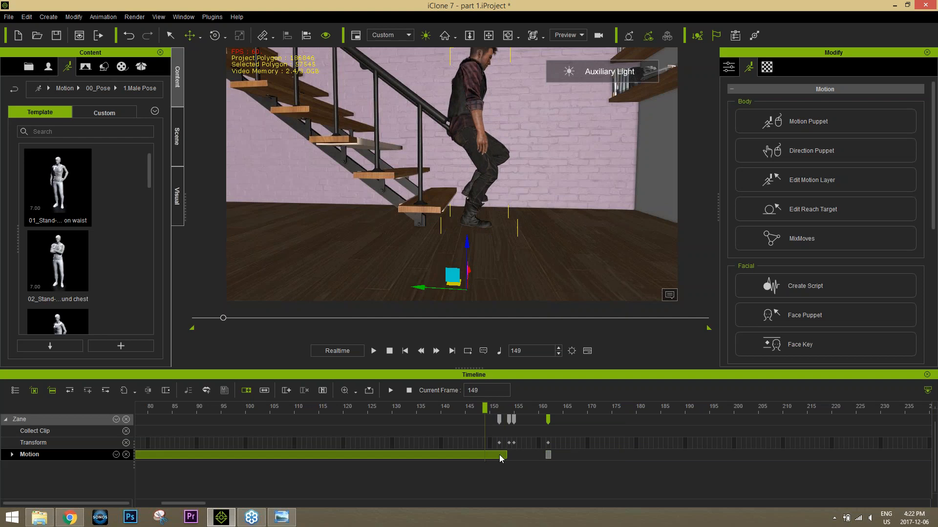
{"action": "left_click", "coordinate": [547, 455]}
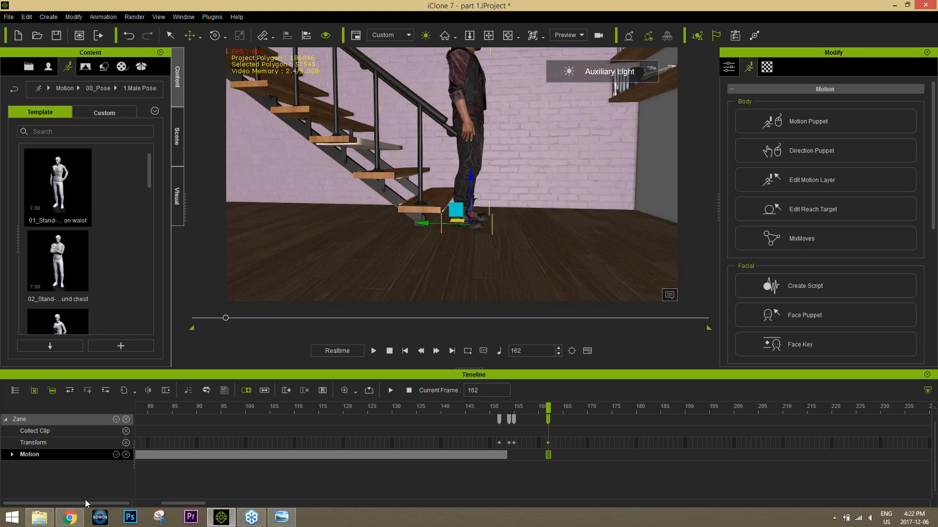
Step: Switch to the Mixamo site in the browser and search its animation library for turning motions
{"action": "left_click", "coordinate": [70, 518]}
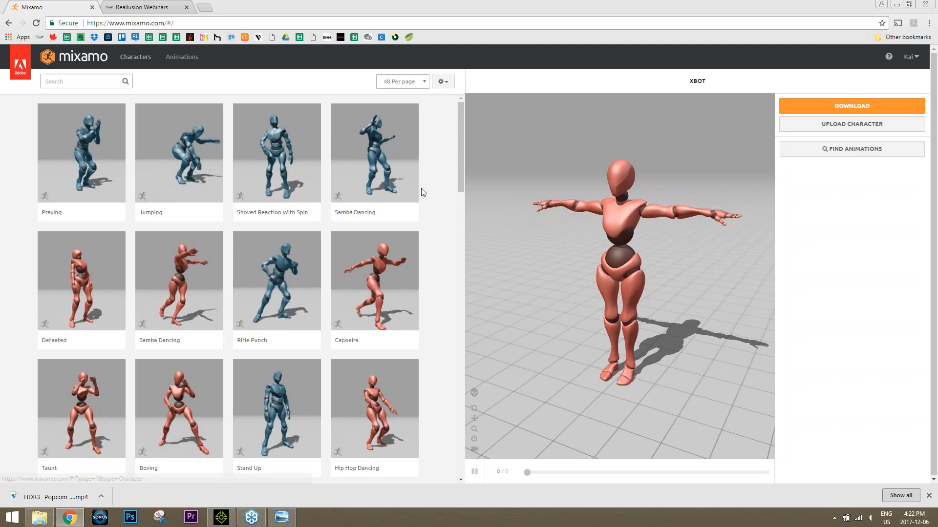
{"action": "left_click_drag", "start_coordinate": [460, 188], "coordinate": [476, 133]}
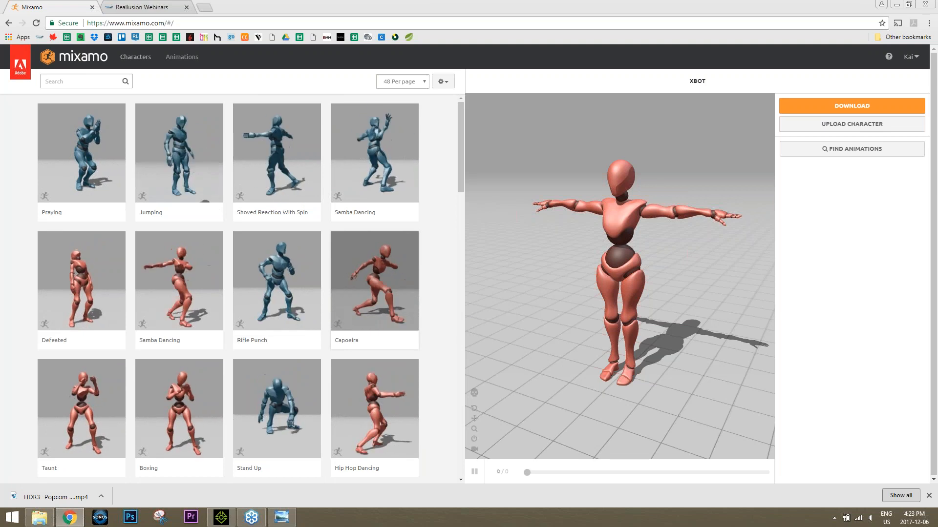
{"action": "left_click", "coordinate": [74, 81]}
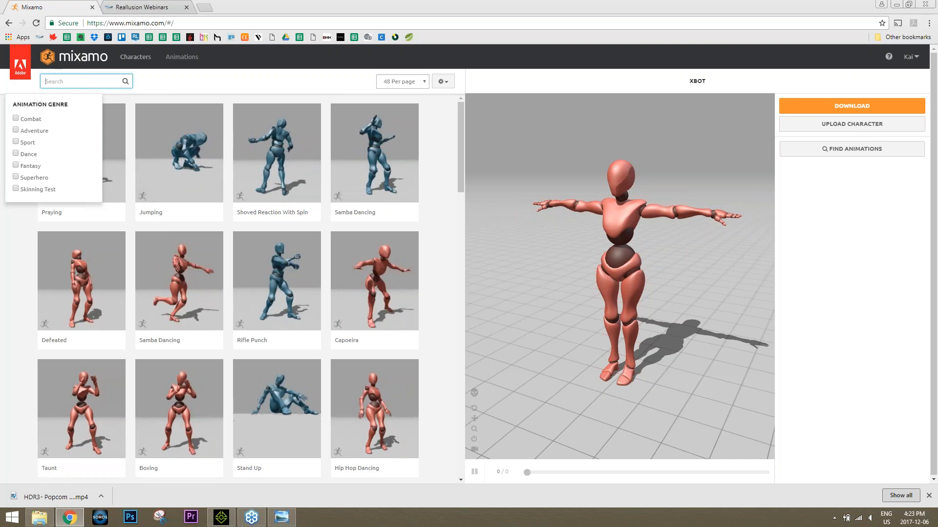
{"action": "type", "text": "turngin"}
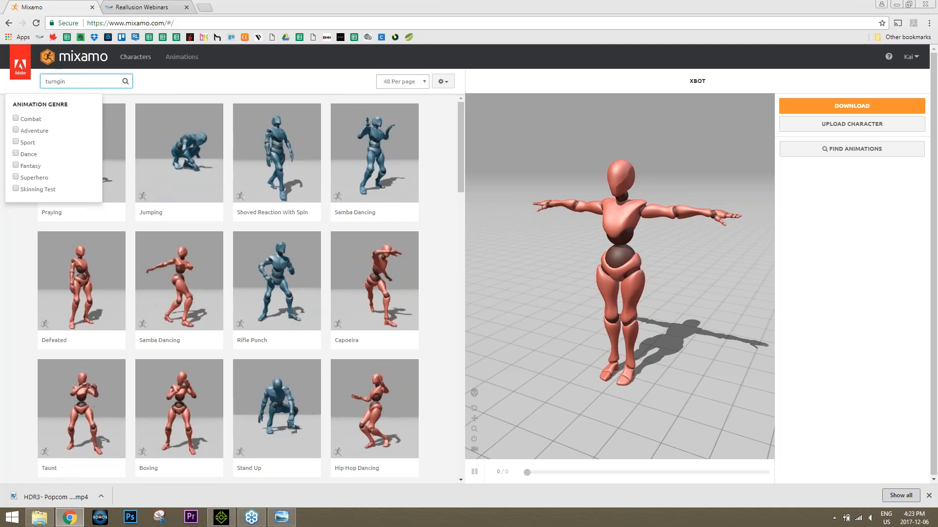
{"action": "key", "text": "BackSpace"}
{"action": "key", "text": "BackSpace"}
{"action": "key", "text": "BackSpace"}
{"action": "type", "text": "i"}
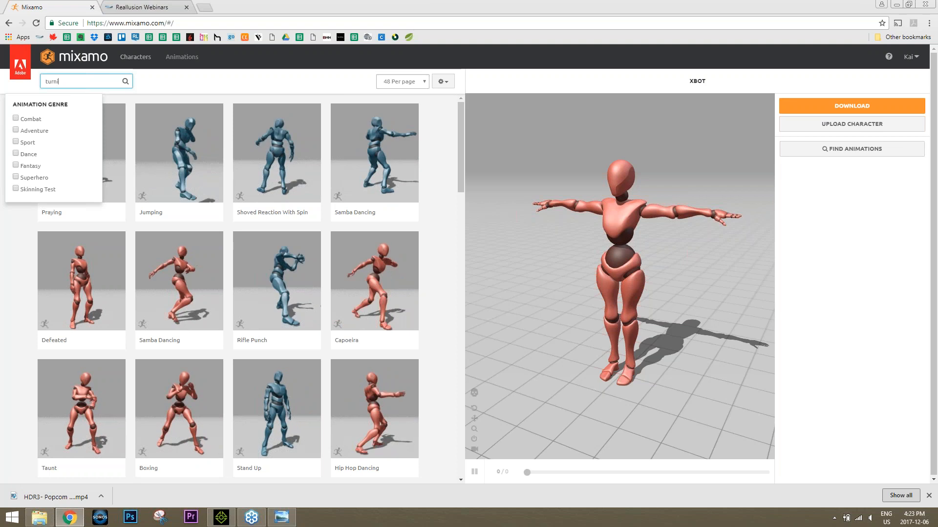
{"action": "type", "text": "ng"}
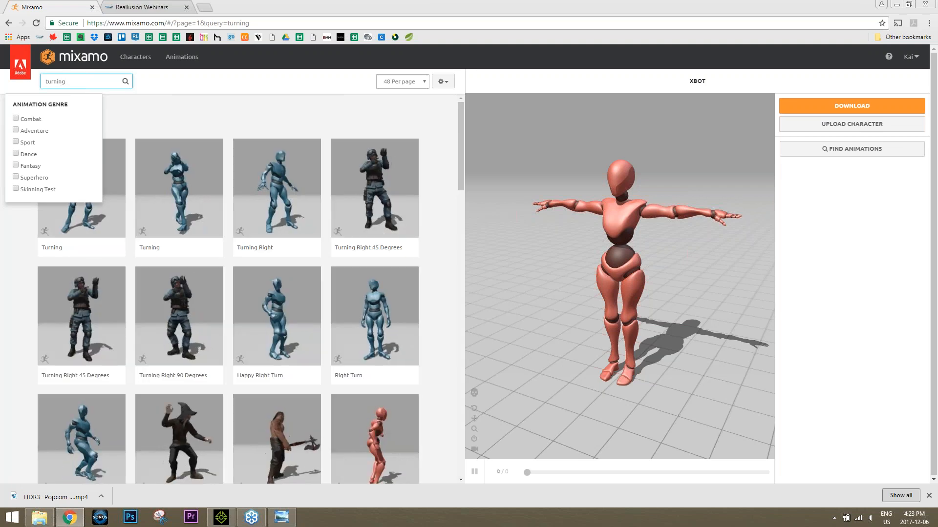
Step: Preview the first Turning animation on the X Bot character and check its download settings without downloading it
{"action": "left_click", "coordinate": [81, 191]}
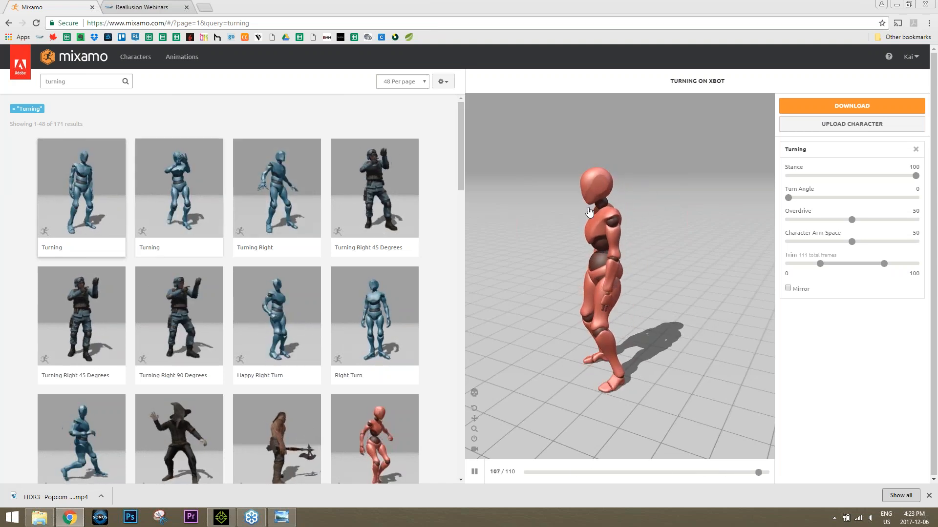
{"action": "left_click", "coordinate": [860, 107]}
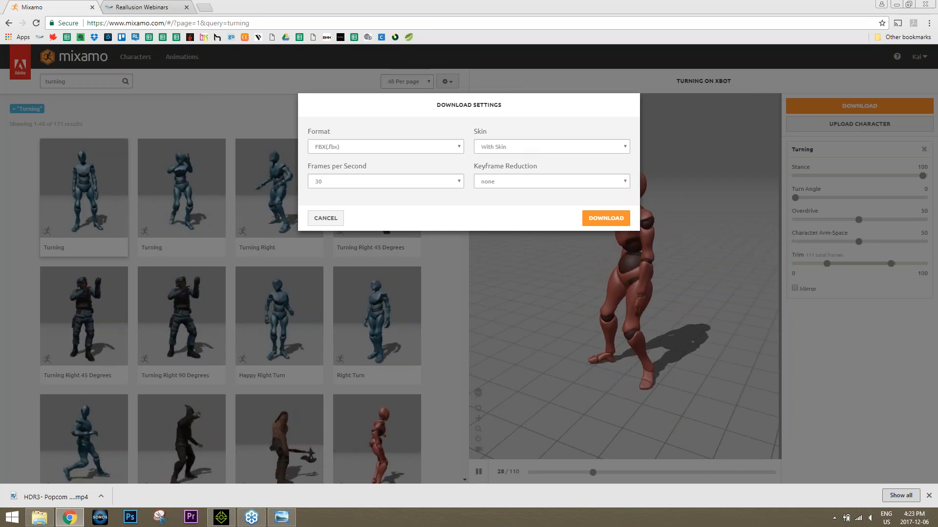
{"action": "left_click", "coordinate": [328, 218]}
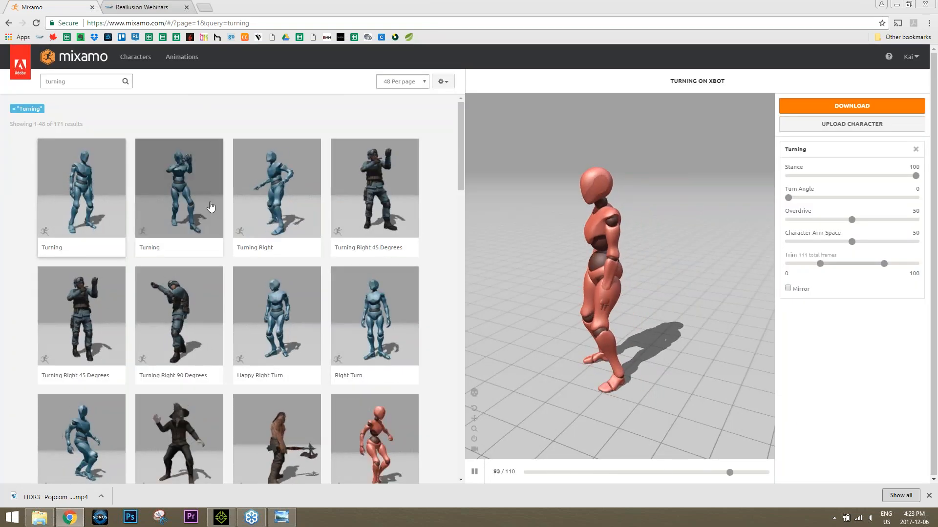
Step: Search the animations for sitting and preview the Sitting motion of the little girl swinging her legs on a bench
{"action": "left_click", "coordinate": [78, 81]}
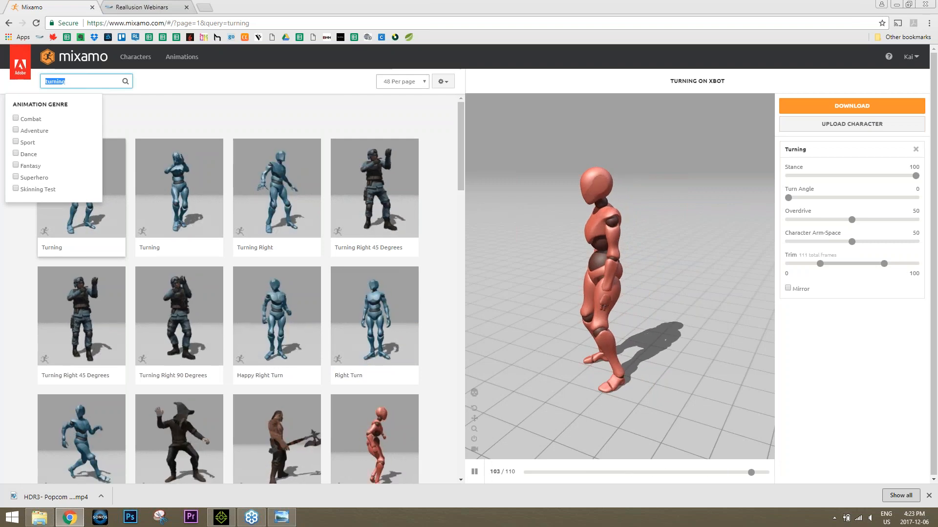
{"action": "type", "text": "sitting"}
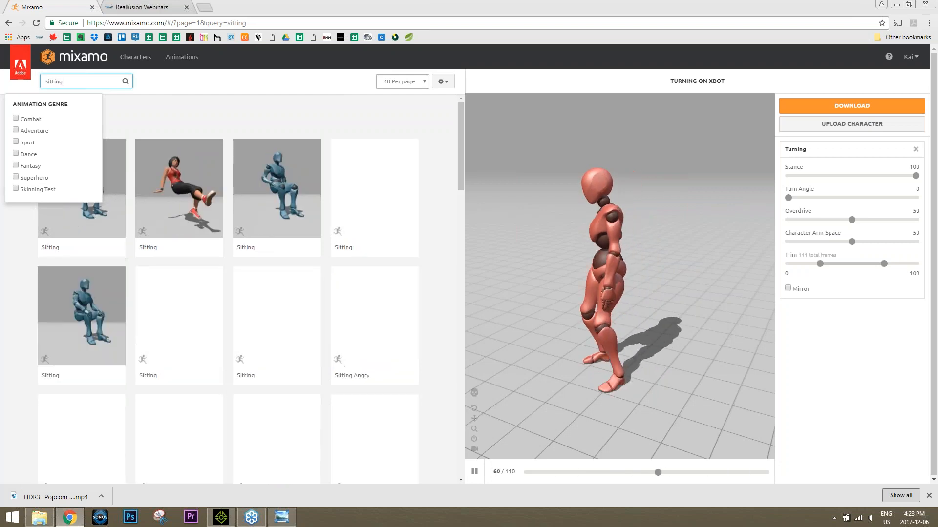
{"action": "left_click", "coordinate": [215, 247]}
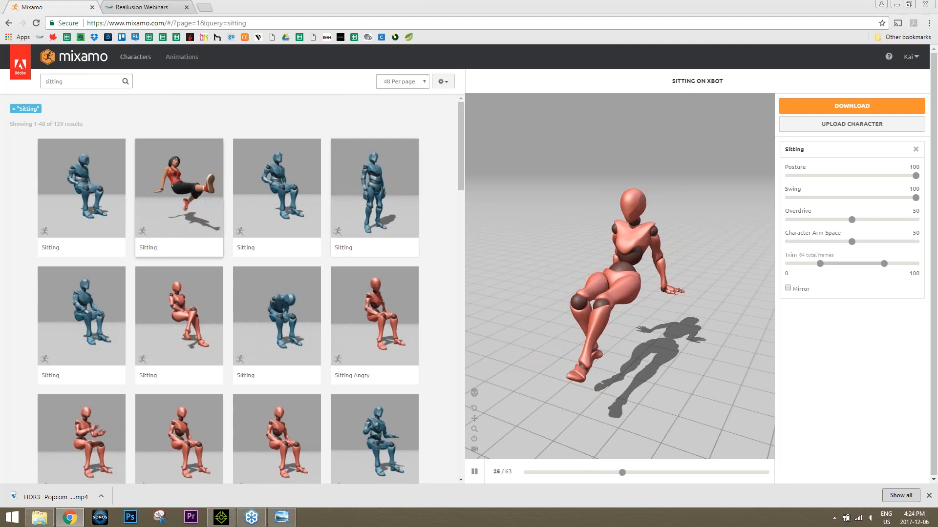
Step: Search the animations for standing greeting and preview the Standing Greeting motion on the character
{"action": "left_click", "coordinate": [78, 81]}
{"action": "type", "text": "stan"}
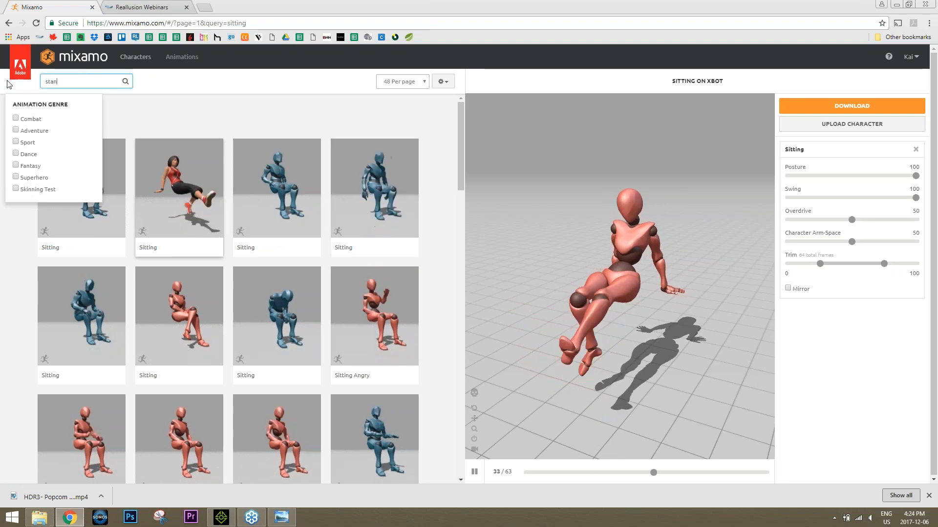
{"action": "type", "text": "ding greeting"}
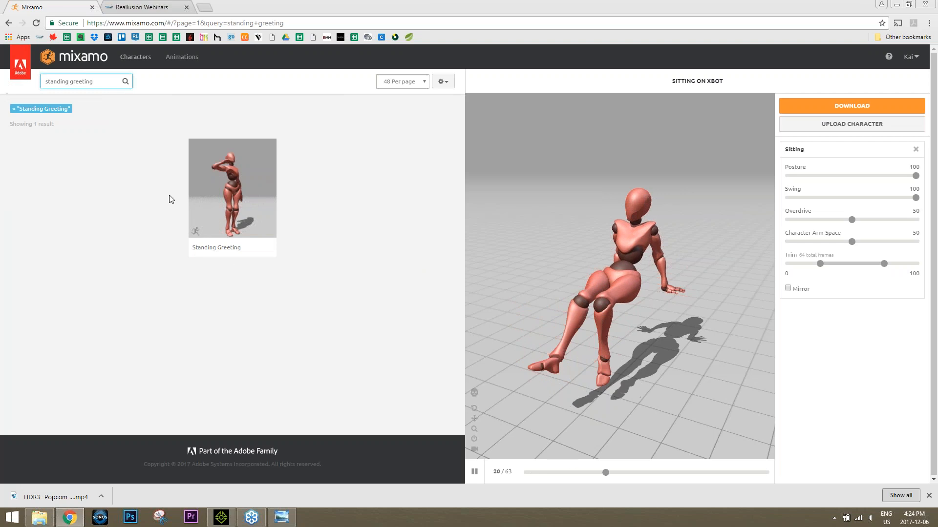
{"action": "left_click", "coordinate": [232, 190]}
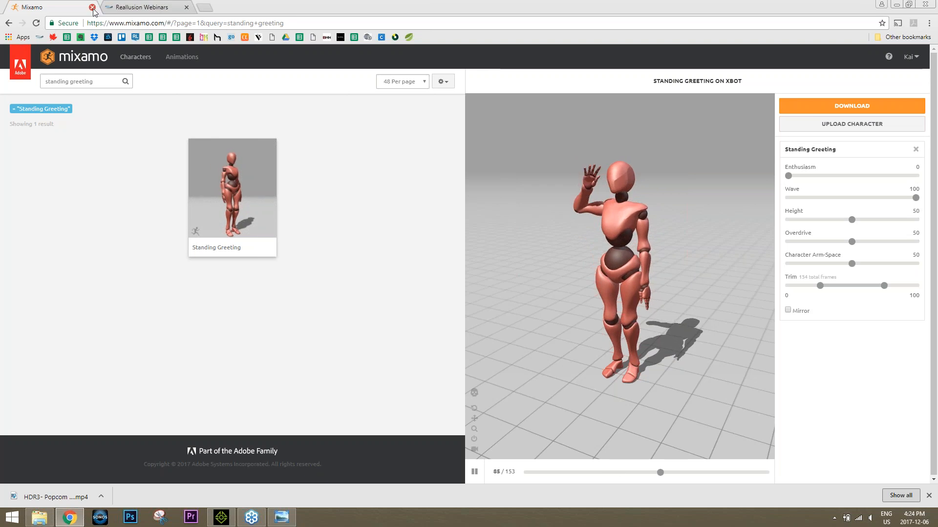
Step: Return to iClone and step through frames 160 to 162 to examine the avatar's pose at the foot of the stairs
{"action": "left_click", "coordinate": [929, 4]}
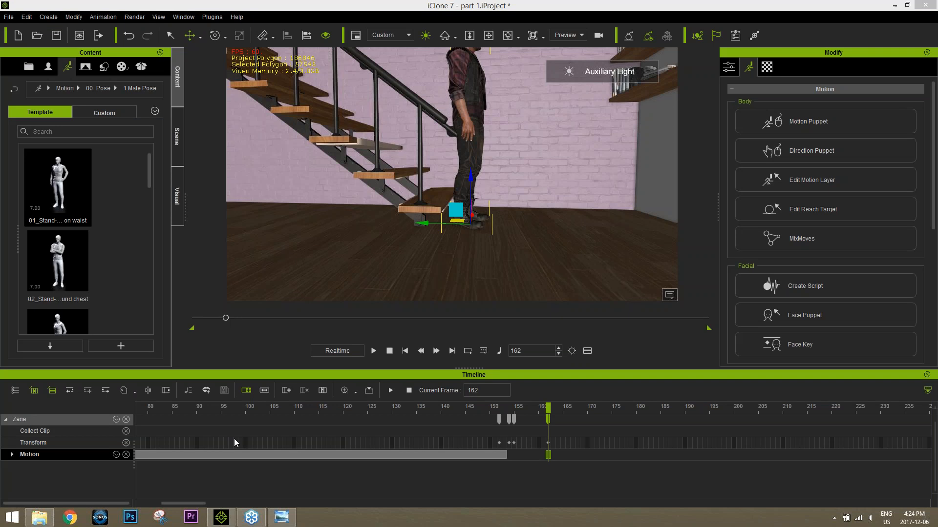
{"action": "left_click_drag", "start_coordinate": [196, 503], "coordinate": [180, 500]}
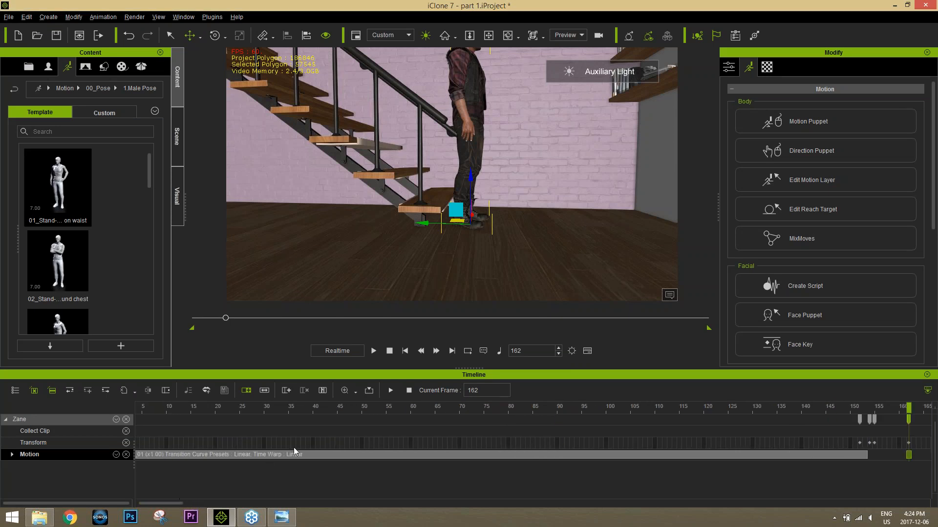
{"action": "scroll", "coordinate": [294, 448], "scroll_direction": "down", "scroll_amount": 2}
{"action": "scroll", "coordinate": [294, 447], "scroll_direction": "down", "scroll_amount": 1}
{"action": "mouse_move", "coordinate": [530, 408]}
{"action": "left_mouse_down"}
{"action": "mouse_move", "coordinate": [475, 408]}
{"action": "mouse_move", "coordinate": [550, 410]}
{"action": "mouse_move", "coordinate": [525, 414]}
{"action": "left_mouse_up"}
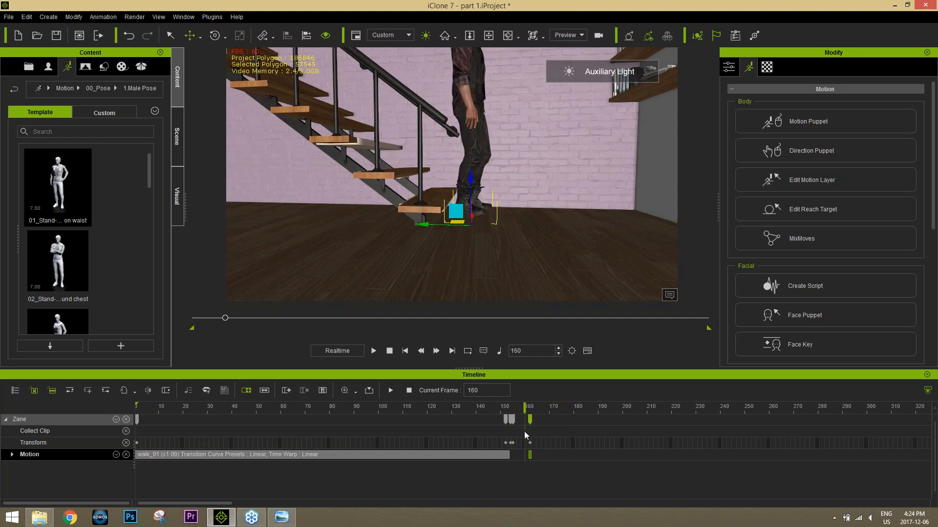
{"action": "key", "text": "Right"}
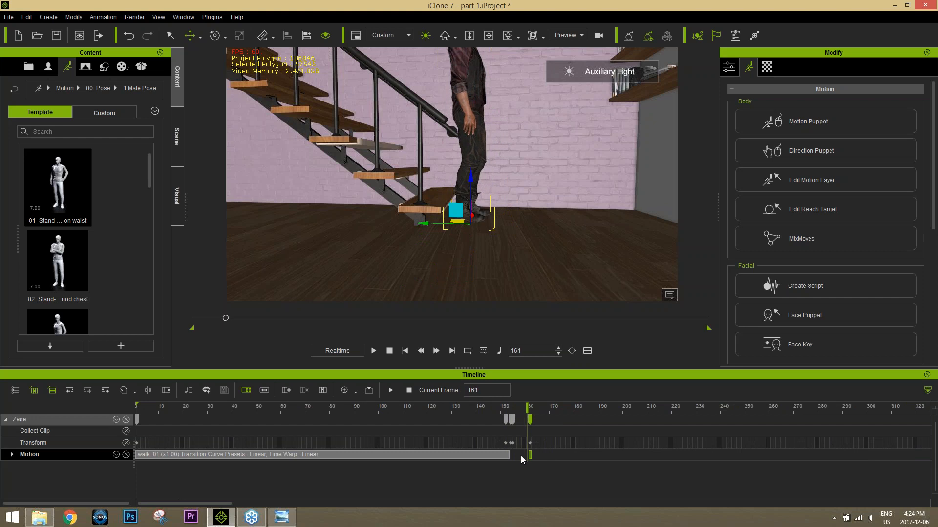
{"action": "key", "text": "Right"}
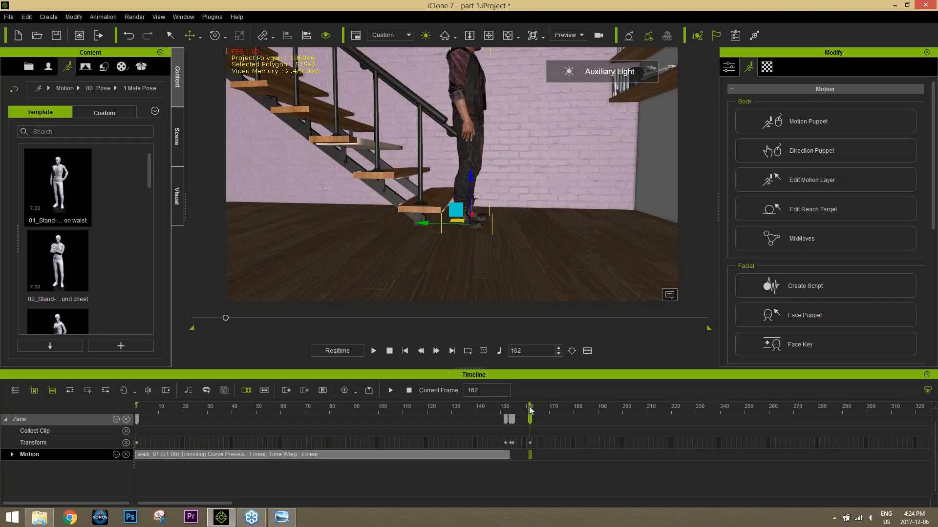
{"action": "middle_click_drag", "start_coordinate": [511, 159], "coordinate": [508, 199]}
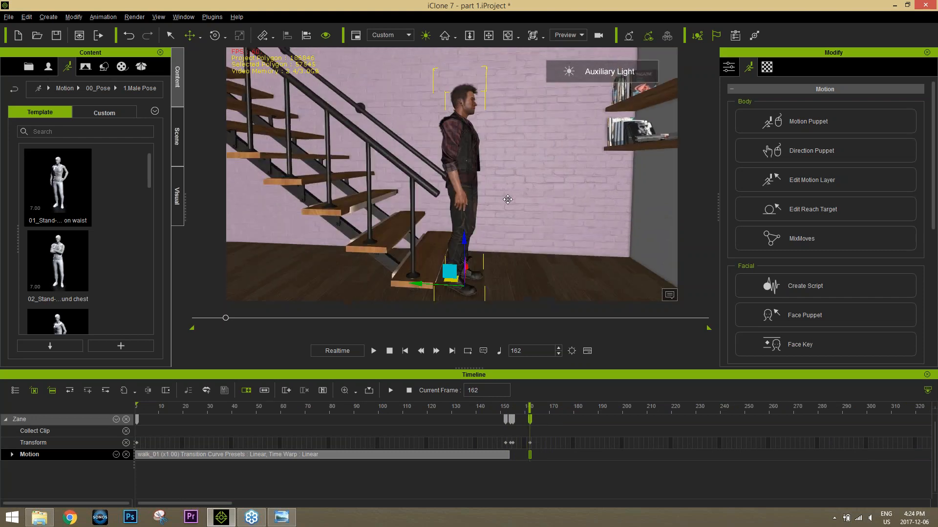
{"action": "right_click_drag", "start_coordinate": [508, 200], "coordinate": [501, 178]}
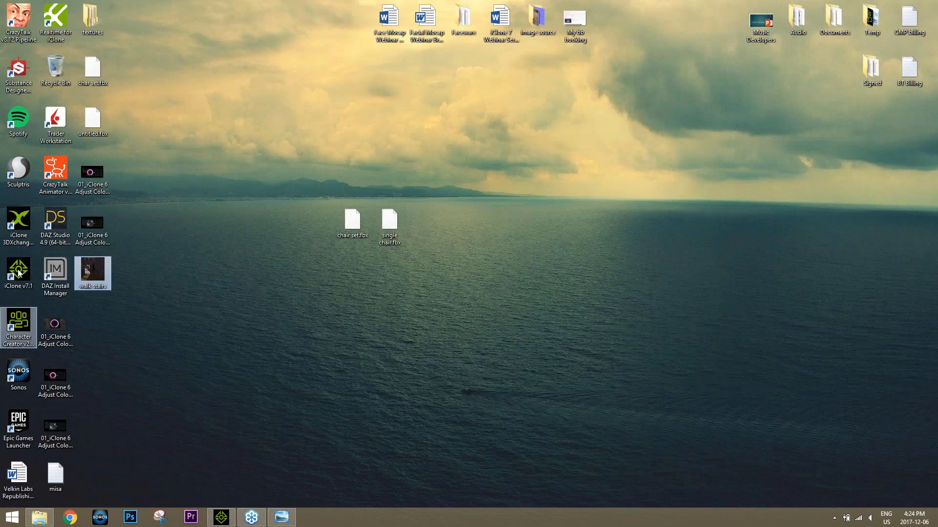
Step: Launch iClone 3DXchange 7 from the desktop
{"action": "left_click", "coordinate": [23, 227]}
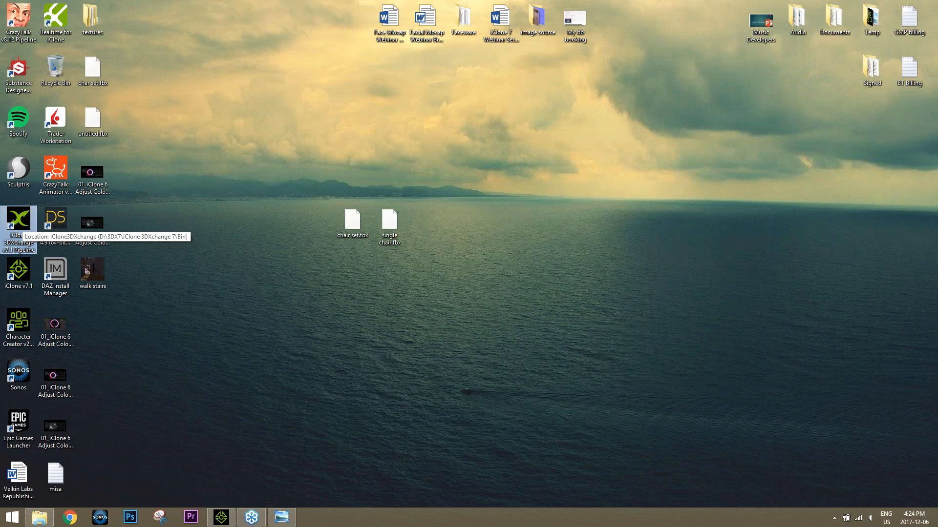
{"action": "double_click", "coordinate": [19, 226]}
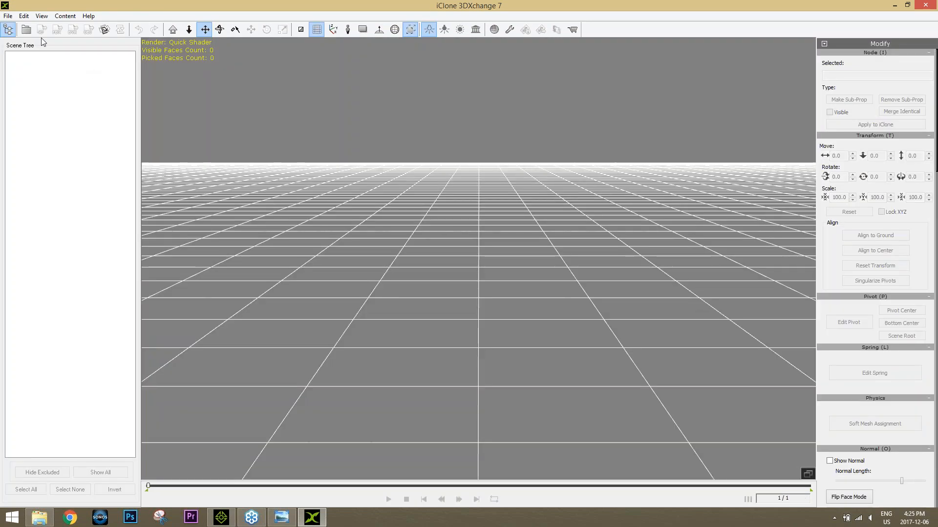
{"action": "left_click", "coordinate": [9, 18]}
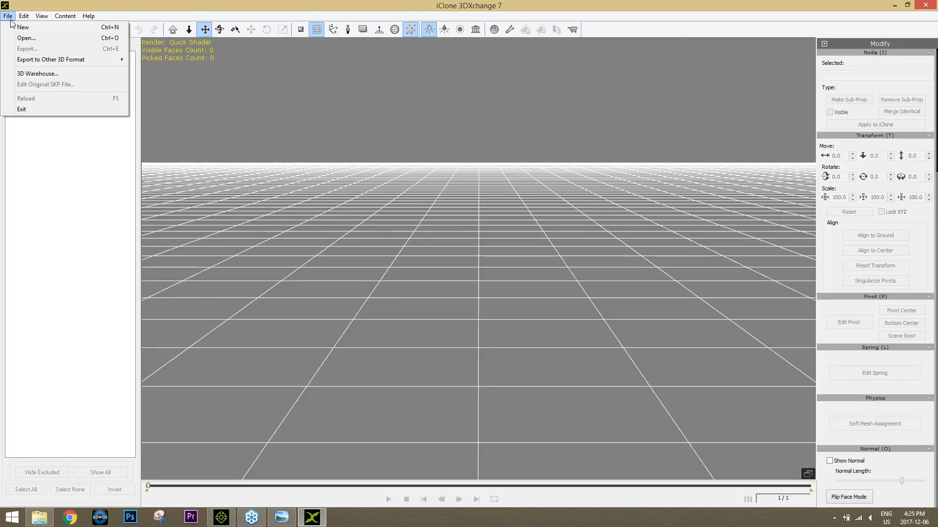
{"action": "left_click", "coordinate": [61, 8]}
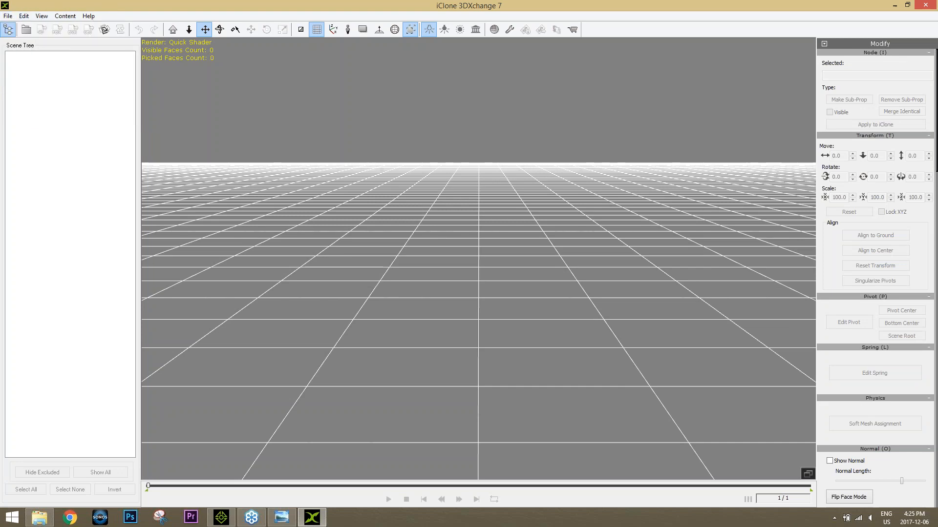
Step: Import Turning.fbx from the iC7 Script folder into 3DXchange with Import Animation enabled
{"action": "left_click", "coordinate": [39, 517]}
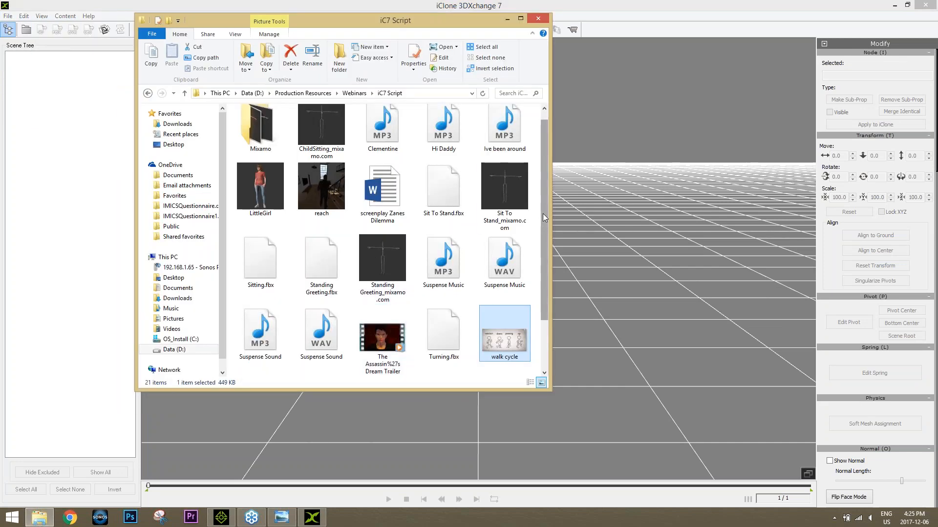
{"action": "left_click_drag", "start_coordinate": [543, 212], "coordinate": [562, 217]}
{"action": "left_click", "coordinate": [442, 182]}
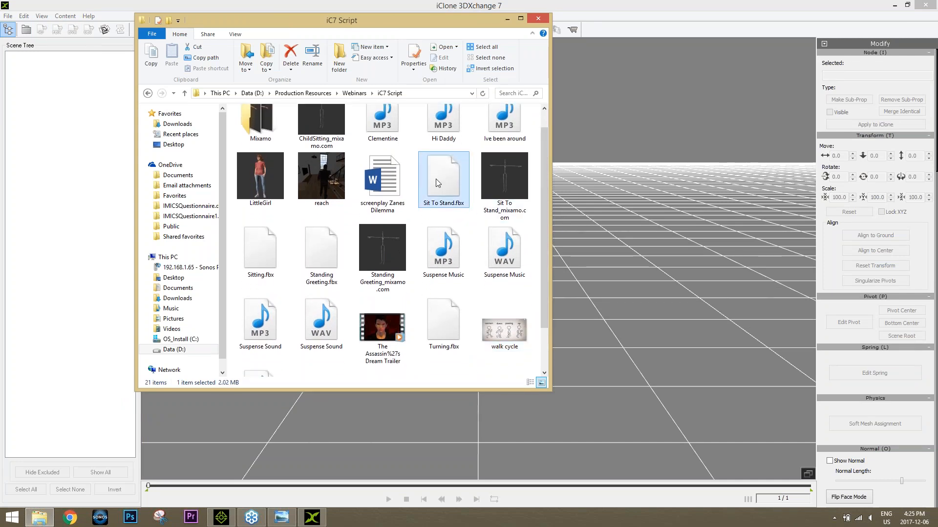
{"action": "left_click", "coordinate": [445, 321]}
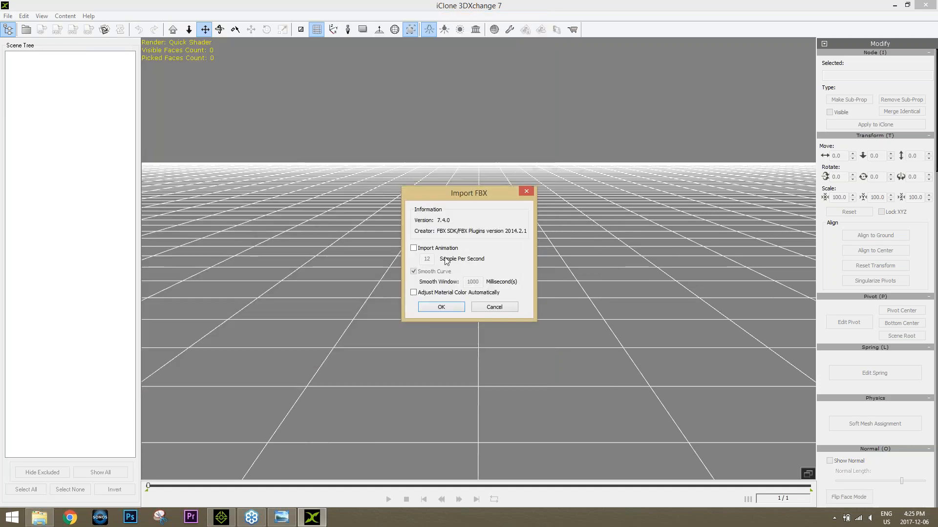
{"action": "left_click", "coordinate": [426, 248]}
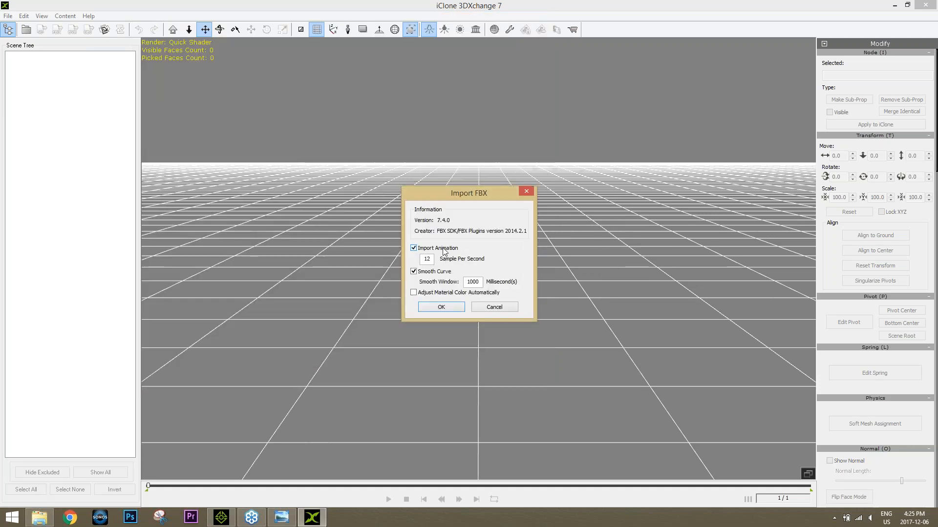
{"action": "left_click", "coordinate": [456, 308]}
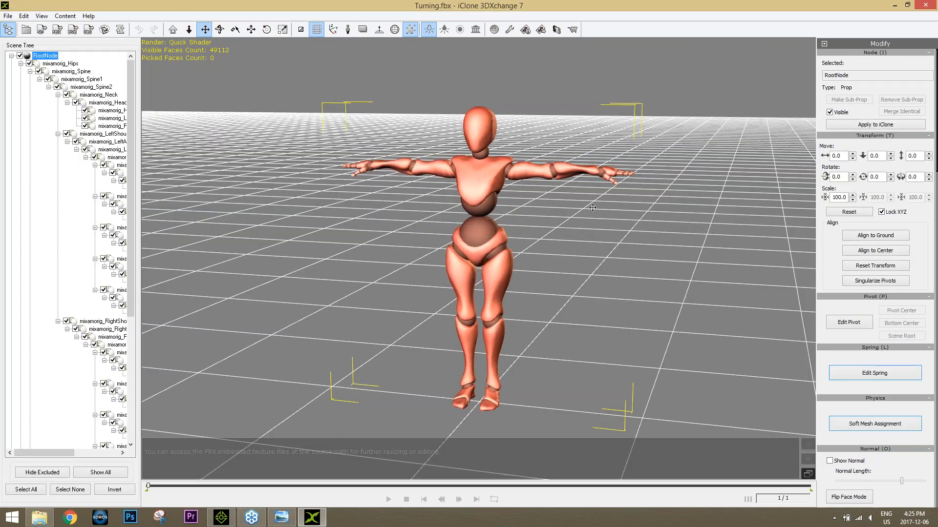
Step: Start converting the imported Turning character to Non-Standard and apply the Maya Human-IK characterization preset
{"action": "right_click_drag", "start_coordinate": [611, 241], "coordinate": [528, 238]}
{"action": "left_click_drag", "start_coordinate": [591, 245], "coordinate": [554, 240]}
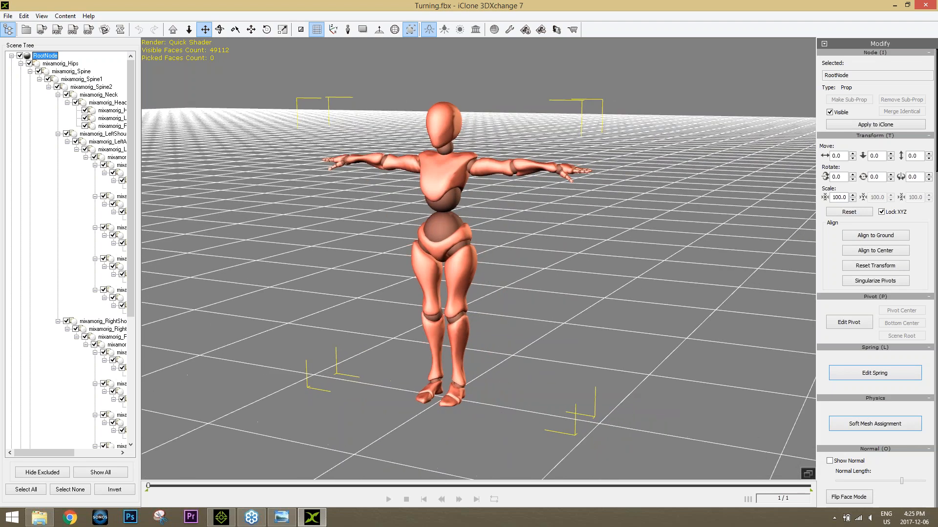
{"action": "left_click_drag", "start_coordinate": [936, 176], "coordinate": [936, 333]}
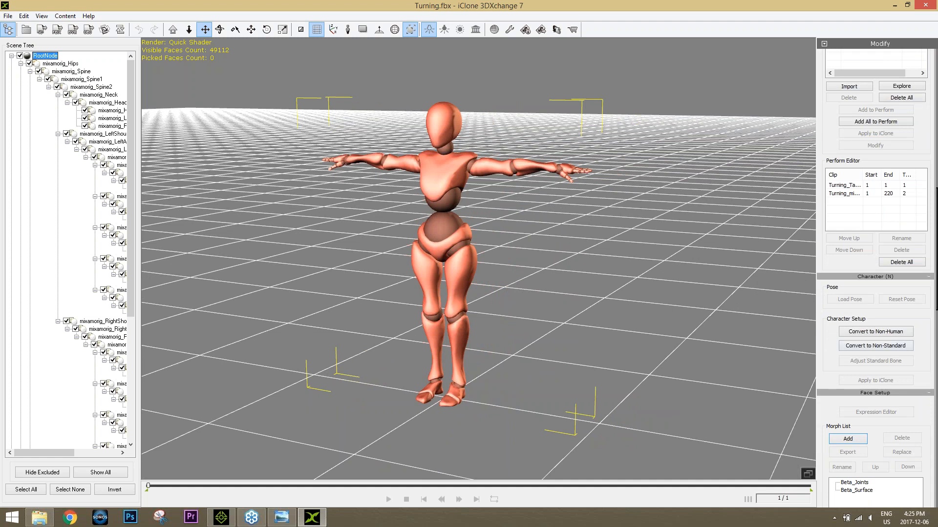
{"action": "left_click", "coordinate": [867, 347]}
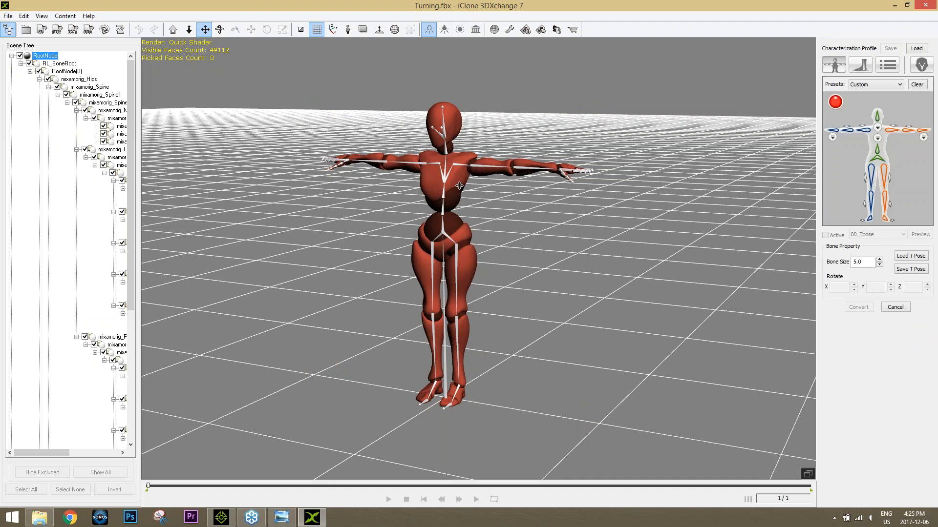
{"action": "left_click", "coordinate": [874, 84]}
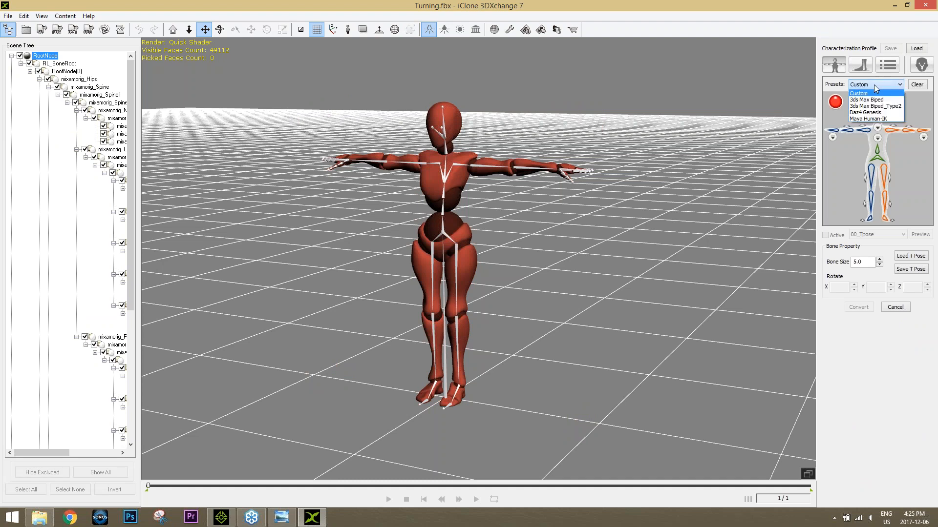
{"action": "left_click", "coordinate": [873, 120]}
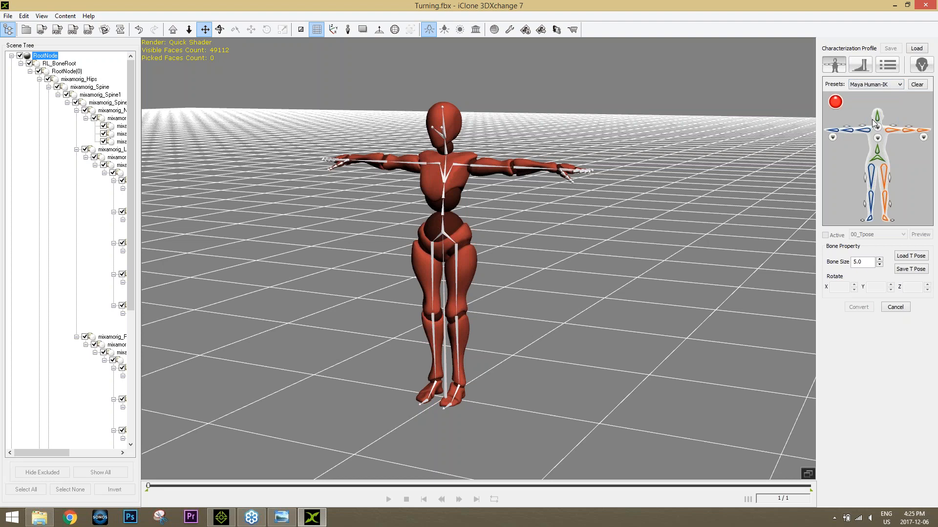
{"action": "left_click", "coordinate": [889, 85]}
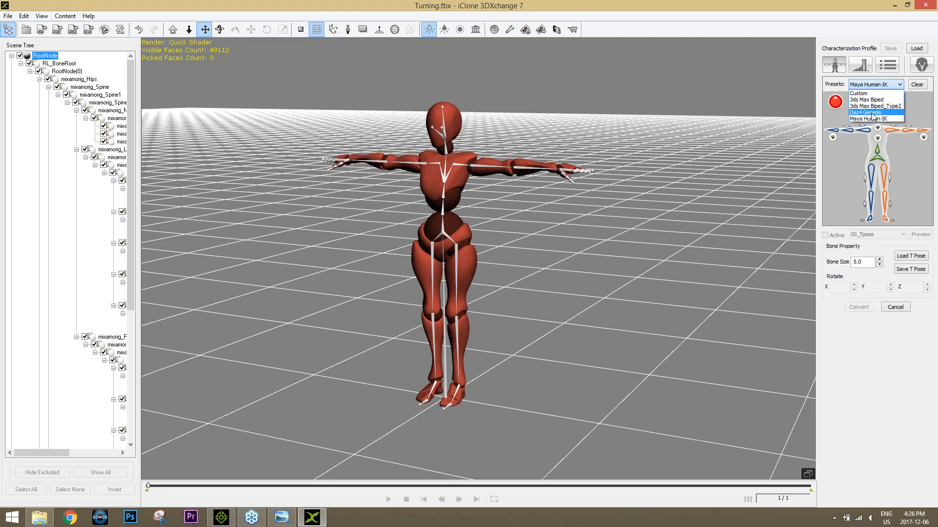
{"action": "left_click", "coordinate": [873, 118]}
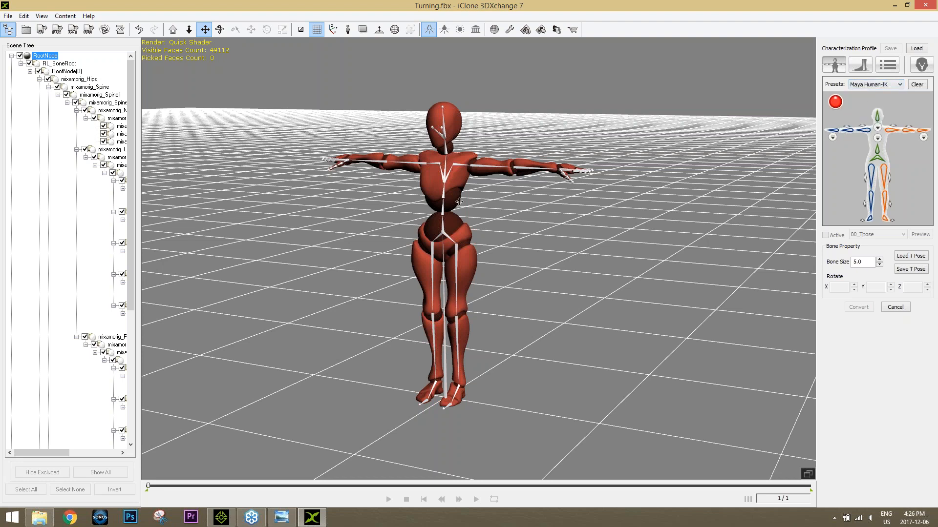
Step: Try the 3ds Max Biped, 3ds Max Biped_Type2, Custom and Daz4 Genesis characterization presets, ending on Maya Human-IK
{"action": "left_click", "coordinate": [881, 86]}
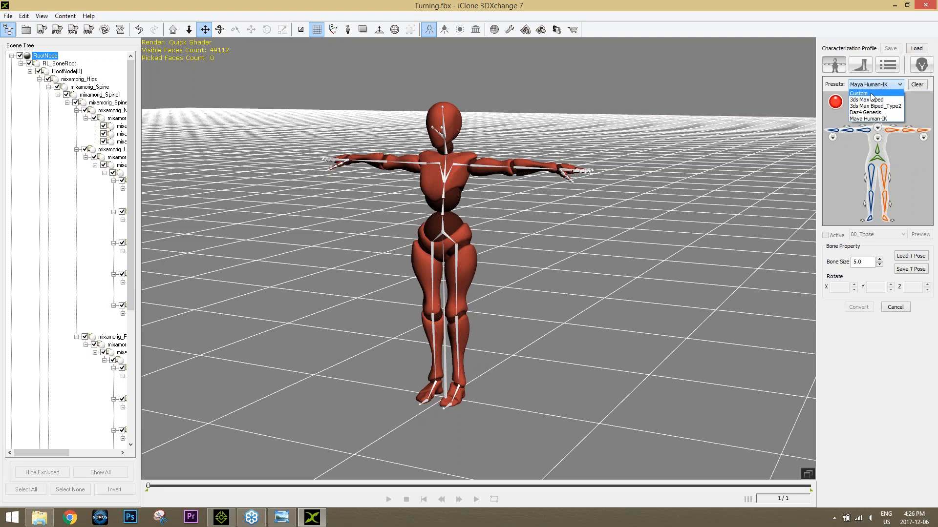
{"action": "left_click", "coordinate": [872, 99]}
{"action": "left_click", "coordinate": [878, 85]}
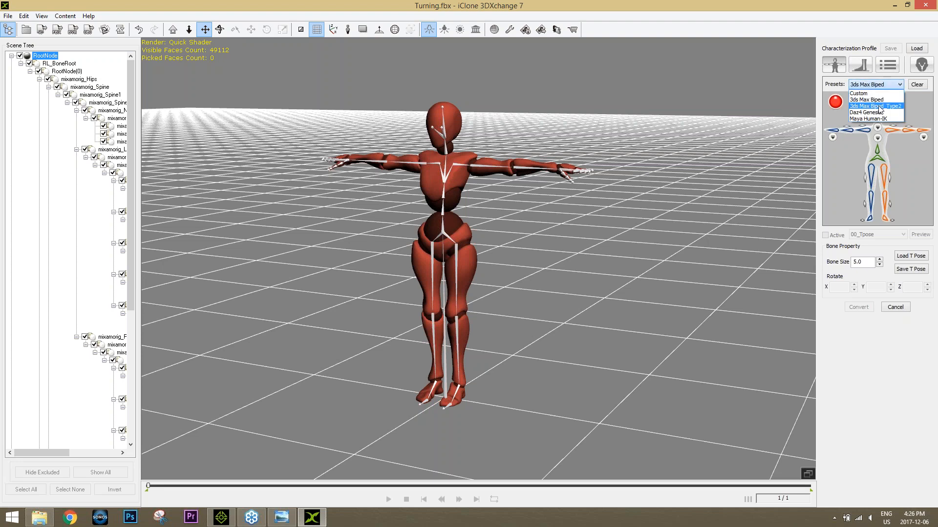
{"action": "left_click", "coordinate": [877, 113]}
{"action": "left_click", "coordinate": [878, 84]}
{"action": "left_click", "coordinate": [877, 93]}
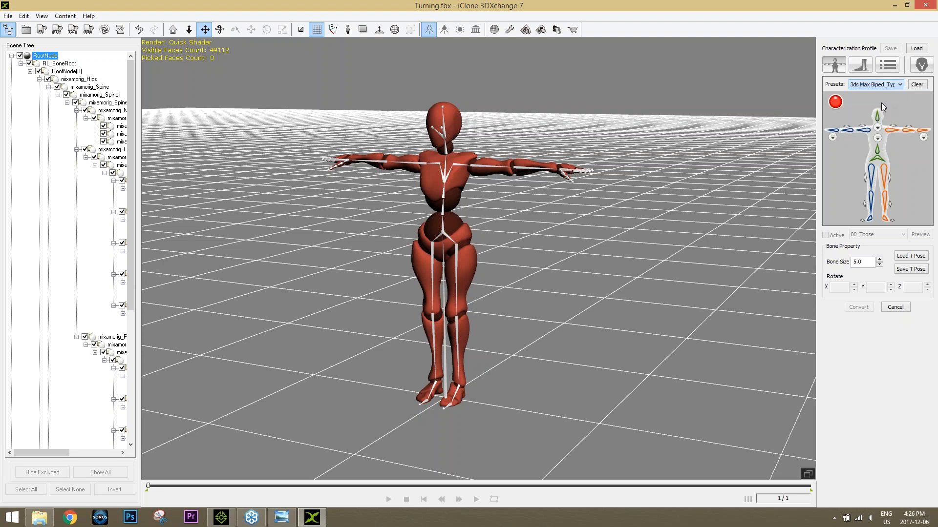
{"action": "left_click", "coordinate": [877, 88]}
{"action": "left_click", "coordinate": [873, 100]}
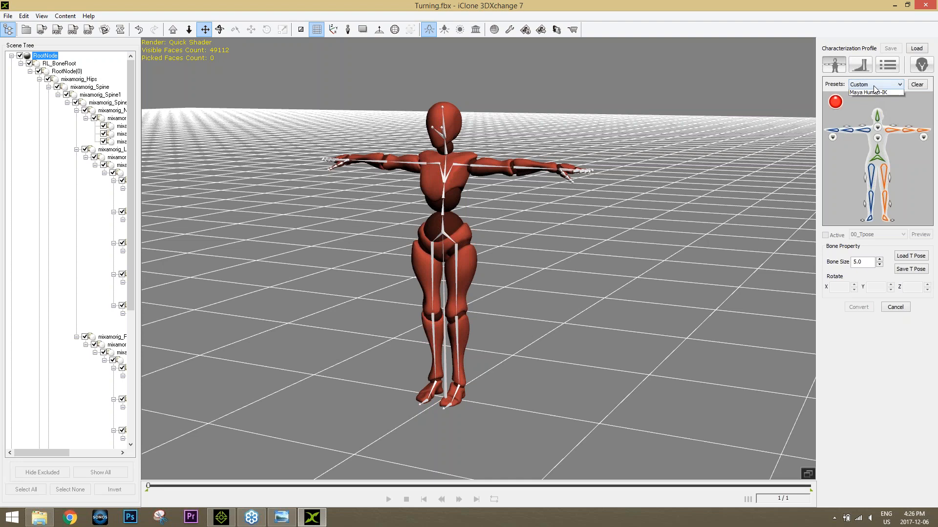
{"action": "left_click", "coordinate": [878, 84]}
{"action": "left_click", "coordinate": [879, 112]}
{"action": "left_click", "coordinate": [872, 87]}
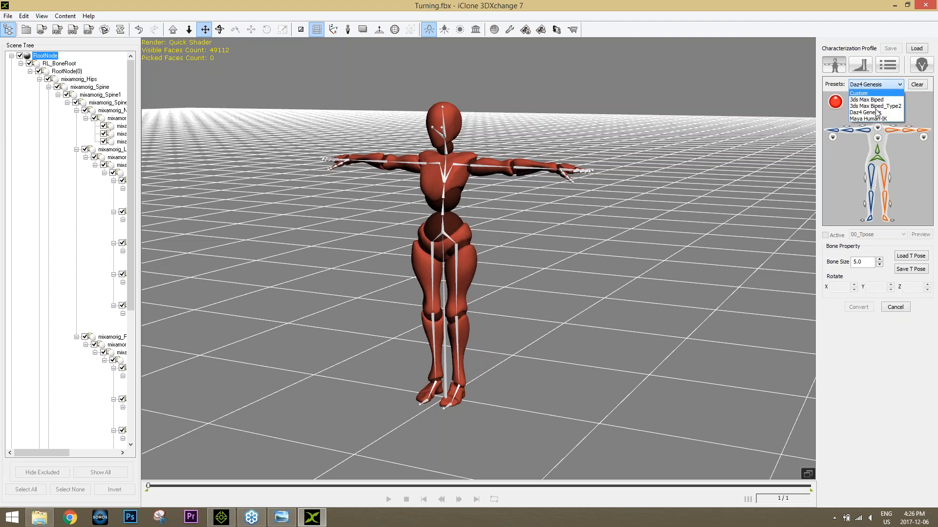
{"action": "left_click", "coordinate": [876, 117]}
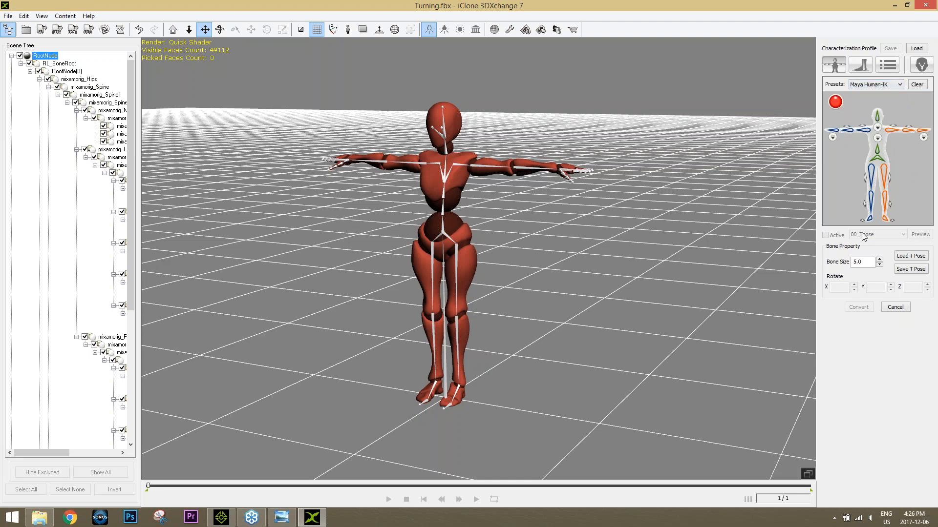
Step: Clear the bone mapping, reapply the Maya Human-IK preset and select the mixamorig_Spine1 bone
{"action": "left_click", "coordinate": [914, 85]}
{"action": "left_click", "coordinate": [900, 85]}
{"action": "left_click", "coordinate": [870, 118]}
{"action": "left_click", "coordinate": [442, 195]}
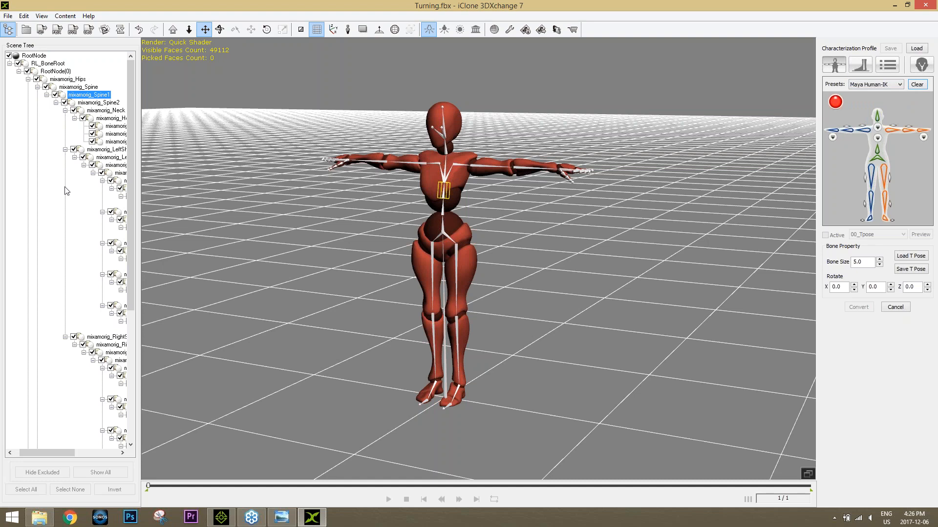
Step: Cancel the Non-Standard conversion of the Turning character and discard all changes
{"action": "left_click", "coordinate": [39, 517]}
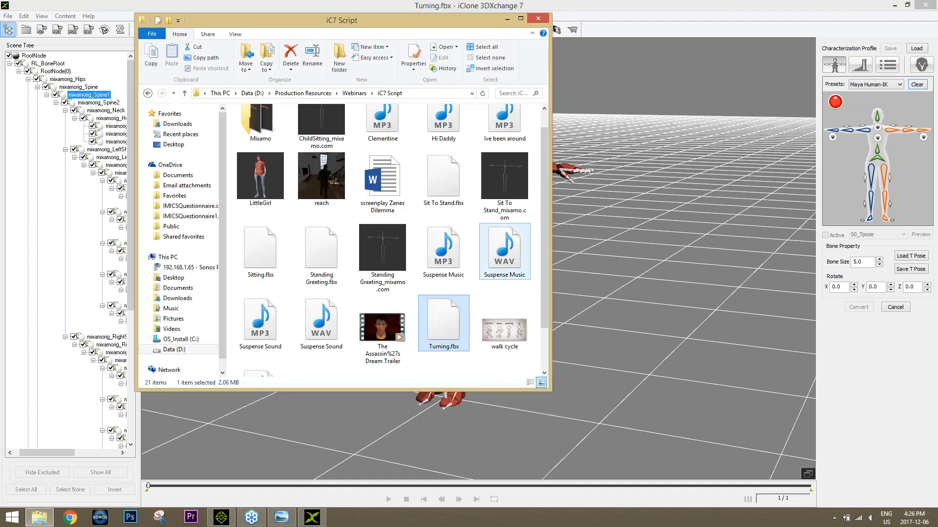
{"action": "left_click", "coordinate": [909, 348]}
{"action": "left_click", "coordinate": [895, 307]}
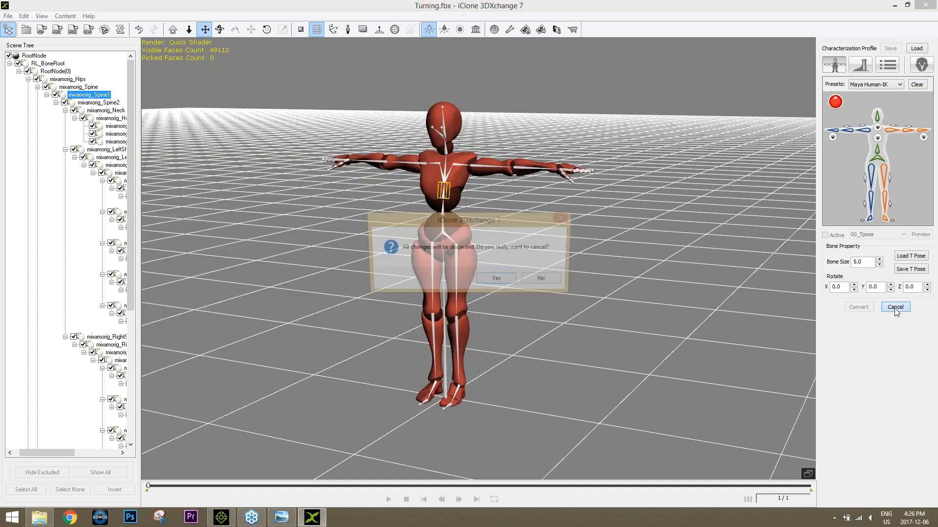
{"action": "left_click", "coordinate": [496, 278]}
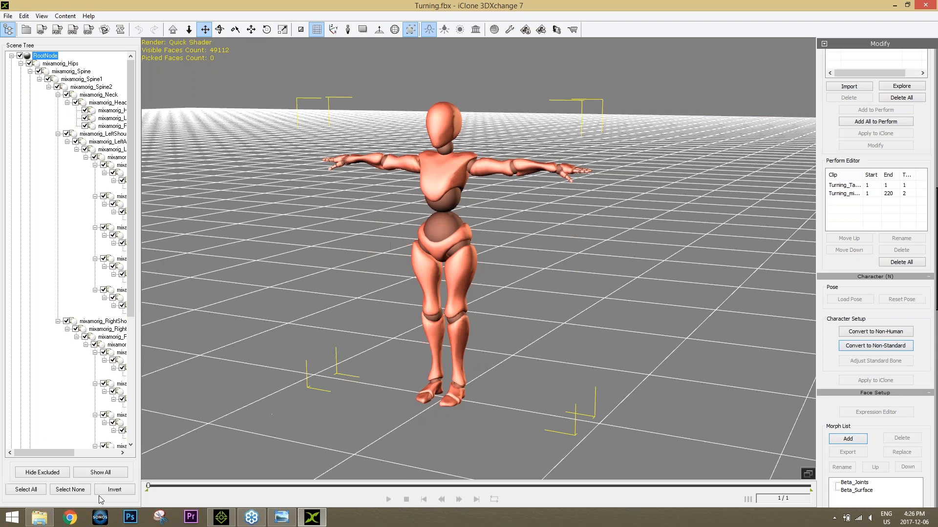
Step: Import Standing Greeting.fbx from the iC7 Script folder into 3DXchange with Import Animation enabled
{"action": "left_click", "coordinate": [39, 517]}
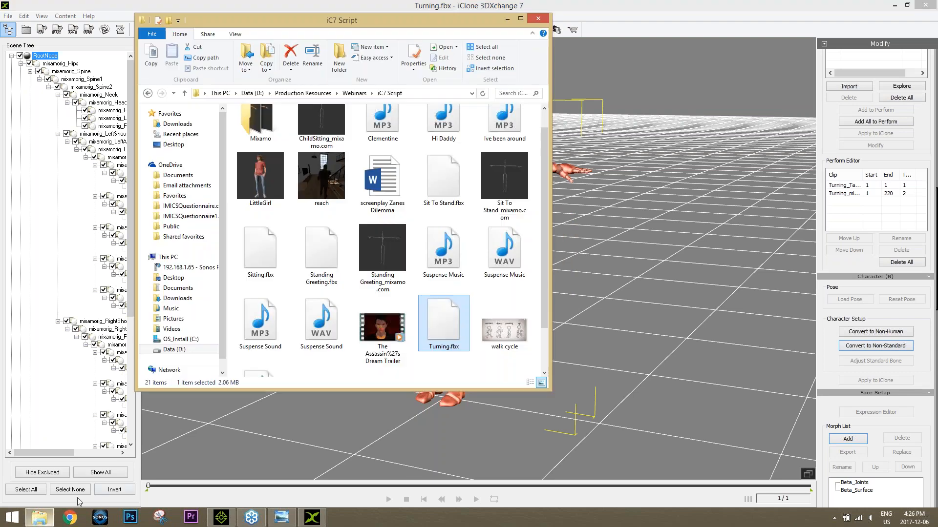
{"action": "left_click", "coordinate": [345, 257]}
{"action": "left_click_drag", "start_coordinate": [324, 250], "coordinate": [608, 269]}
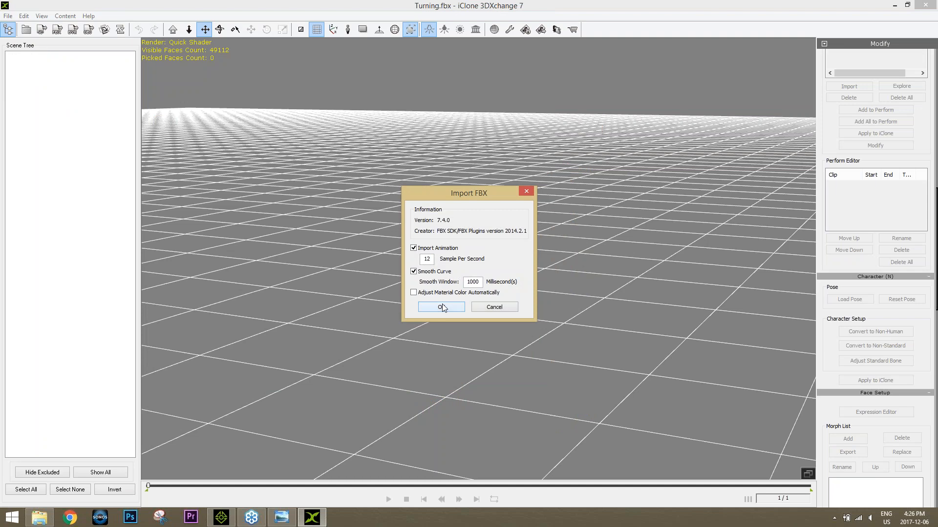
{"action": "left_click", "coordinate": [442, 304]}
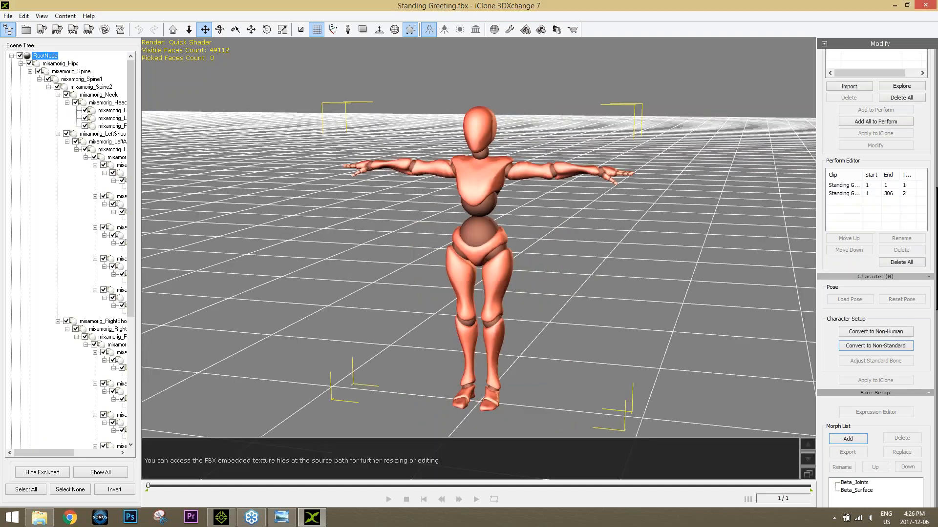
Step: Start converting the Standing Greeting character to Non-Standard and apply the Maya Human-IK characterization preset
{"action": "left_click", "coordinate": [889, 348]}
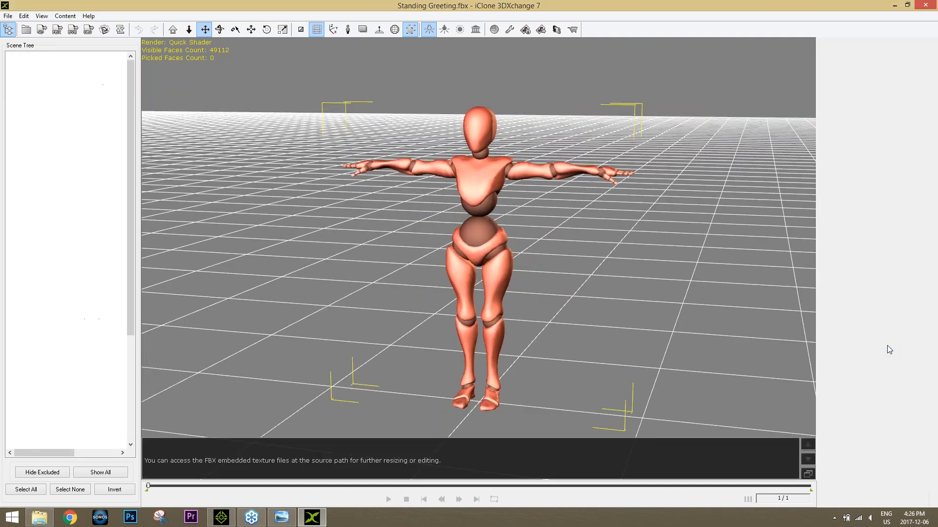
{"action": "left_click", "coordinate": [874, 85]}
{"action": "left_click", "coordinate": [867, 118]}
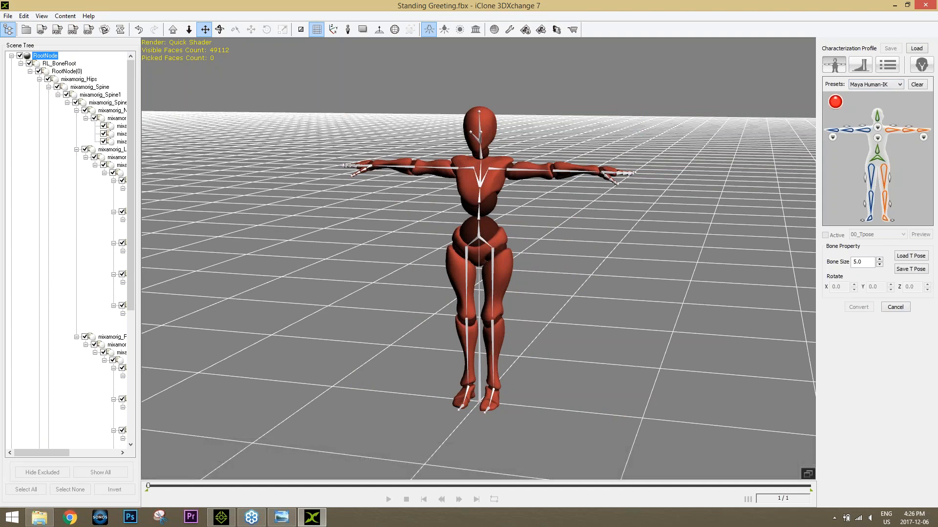
{"action": "right_click_drag", "start_coordinate": [611, 249], "coordinate": [489, 239]}
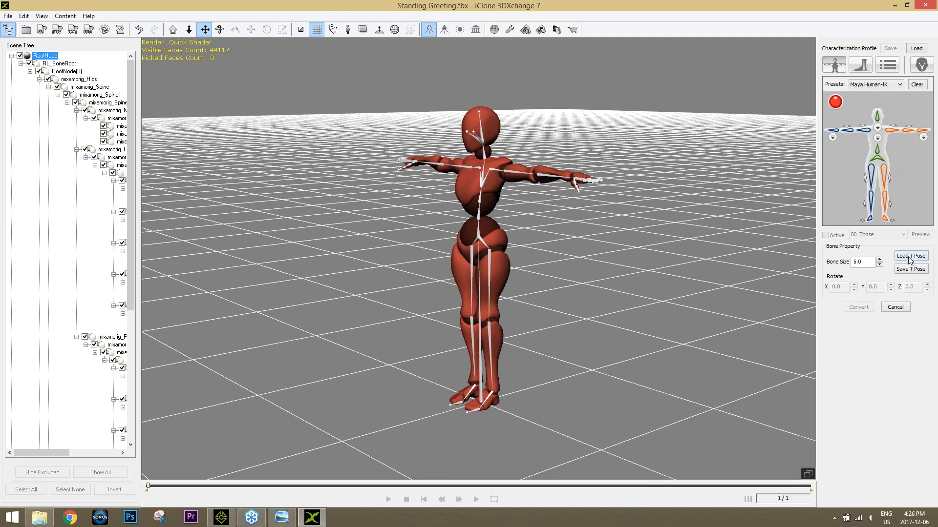
{"action": "left_click", "coordinate": [888, 85]}
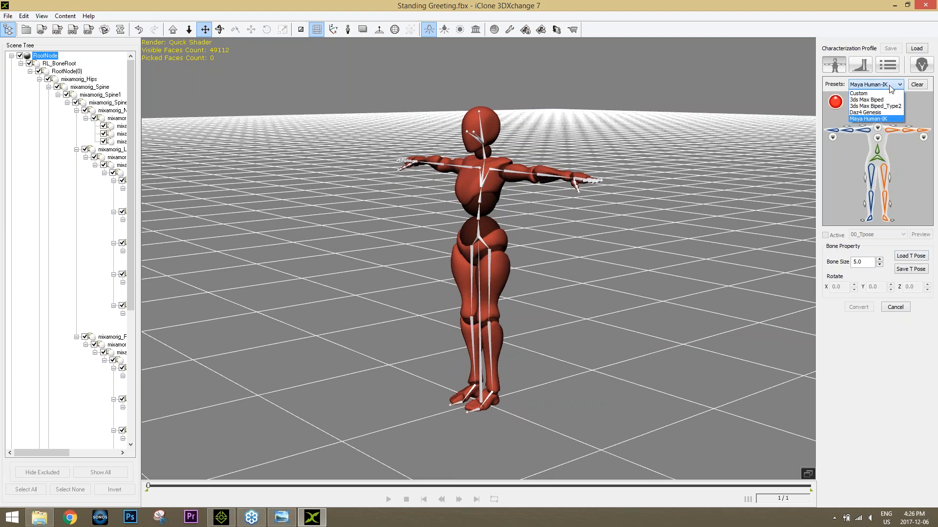
{"action": "left_click", "coordinate": [876, 122]}
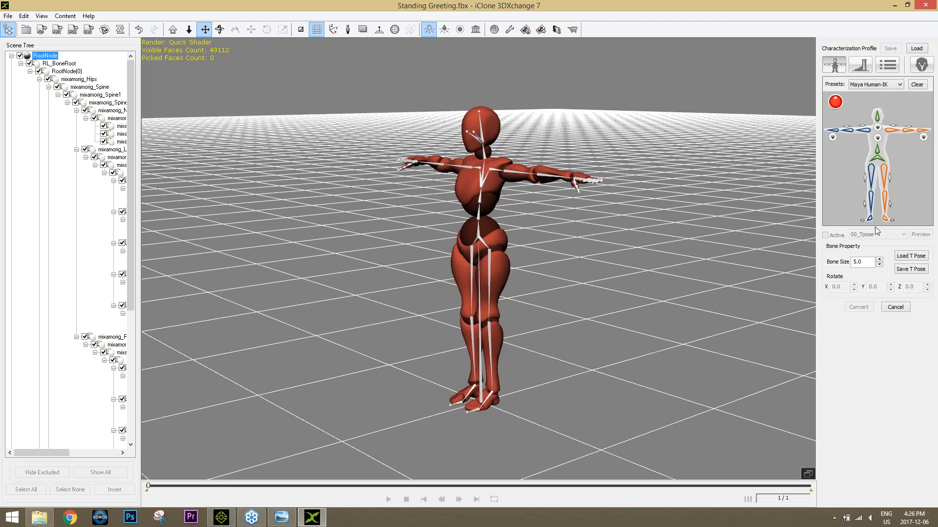
Step: Try to load the Maya Human-IK and Maya Human-IK_Mixamo01 T-pose profiles for the character
{"action": "left_click", "coordinate": [905, 258]}
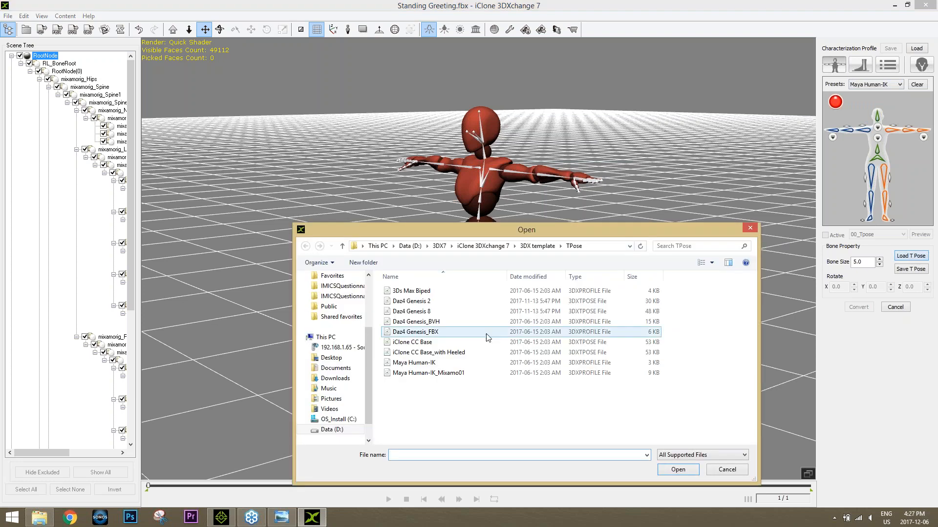
{"action": "double_click", "coordinate": [421, 367]}
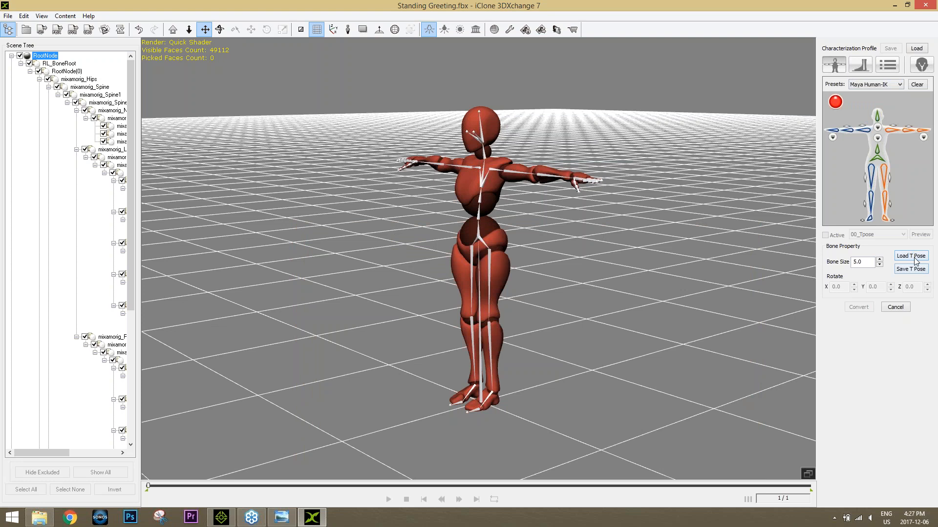
{"action": "left_click", "coordinate": [911, 256]}
{"action": "double_click", "coordinate": [442, 373]}
Step: Map the right thigh, right calf and right foot of the characterization figure to the matching leg bones of the character
{"action": "left_click", "coordinate": [874, 170]}
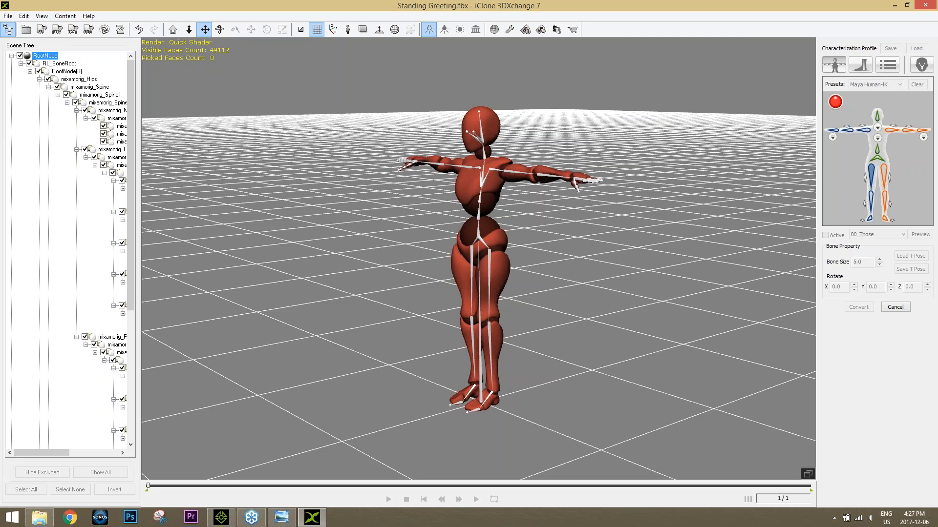
{"action": "scroll", "coordinate": [498, 286], "scroll_direction": "up", "scroll_amount": 5}
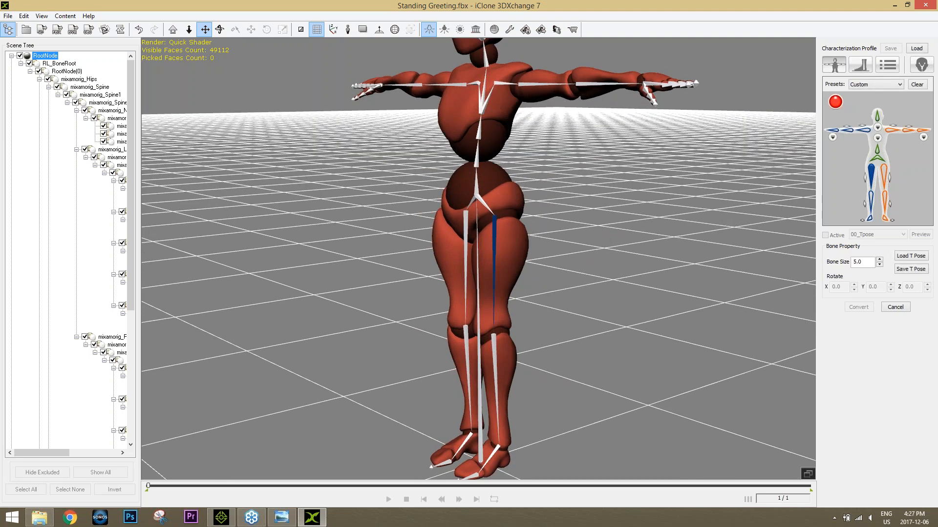
{"action": "double_click", "coordinate": [873, 176]}
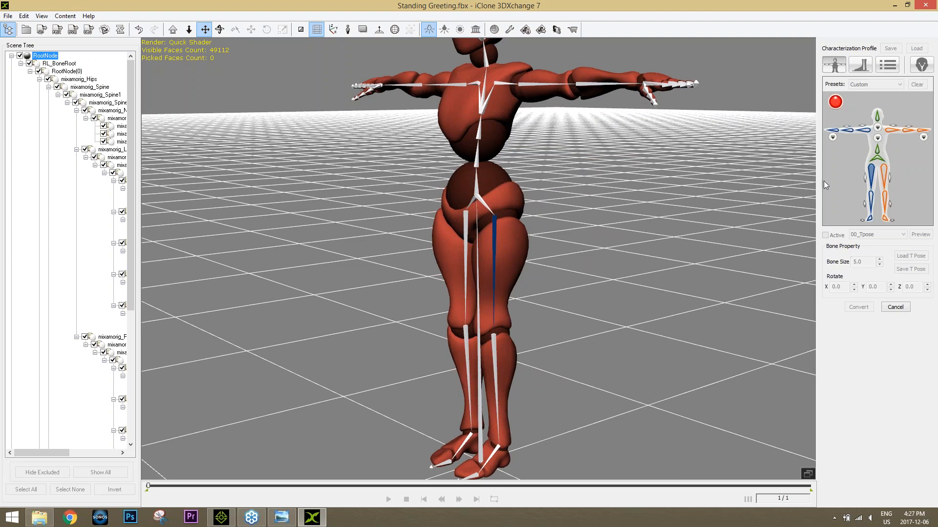
{"action": "left_click", "coordinate": [465, 254]}
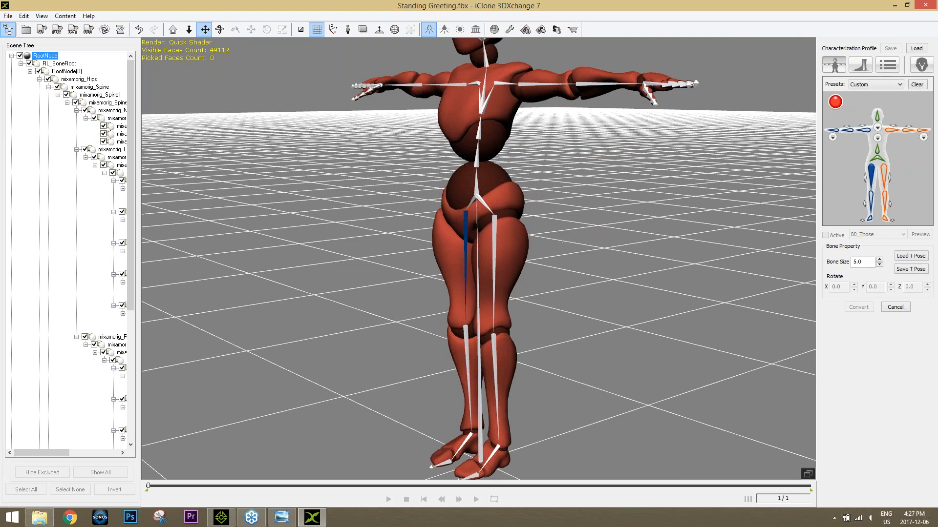
{"action": "double_click", "coordinate": [870, 201]}
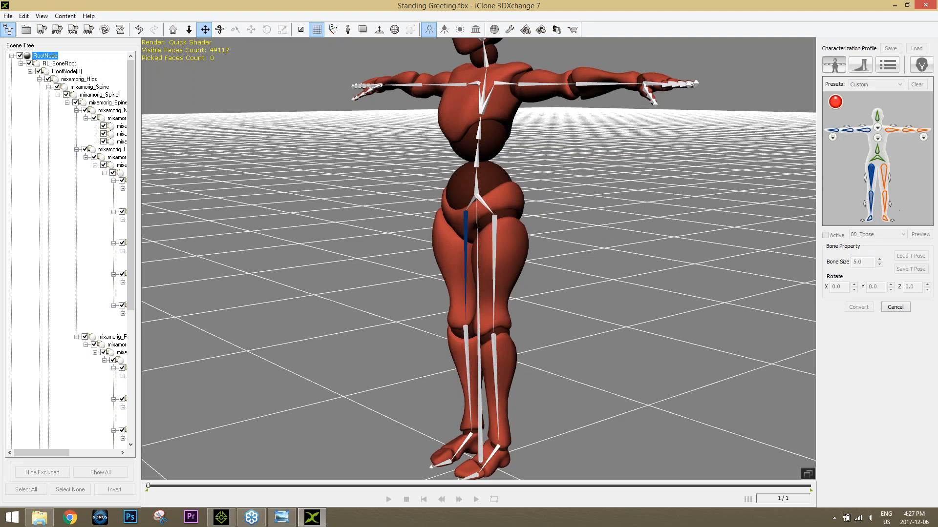
{"action": "left_click", "coordinate": [465, 354]}
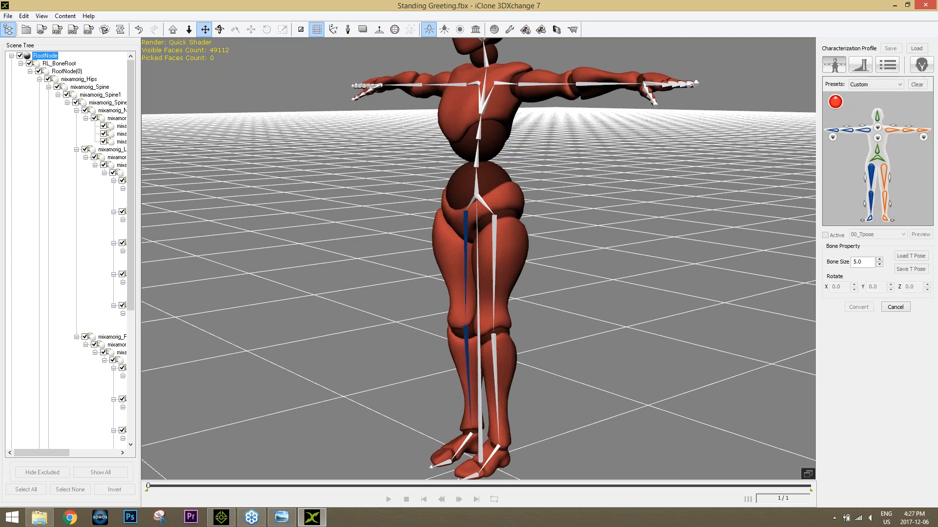
{"action": "double_click", "coordinate": [870, 218]}
{"action": "left_click", "coordinate": [465, 442]}
Step: Map the left thigh, left calf and left foot of the characterization figure to the matching leg bones of the character
{"action": "double_click", "coordinate": [884, 178]}
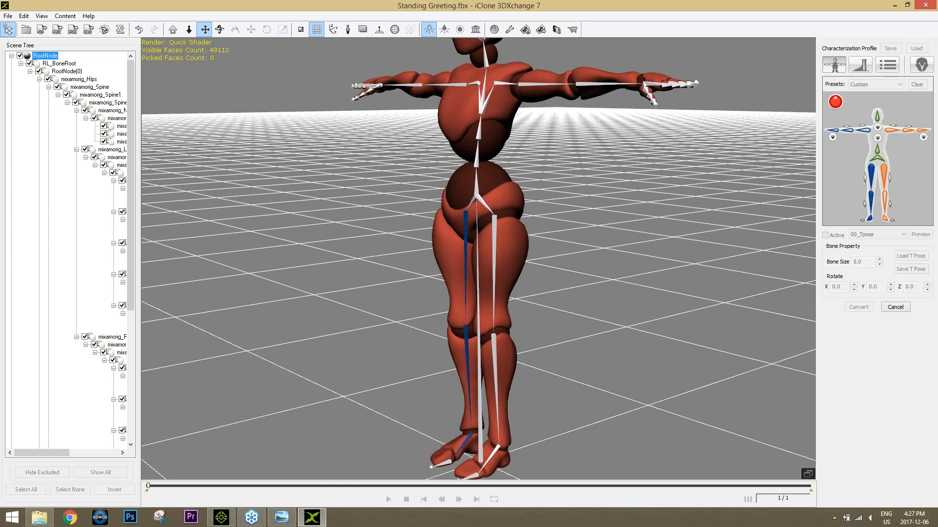
{"action": "left_click", "coordinate": [496, 260]}
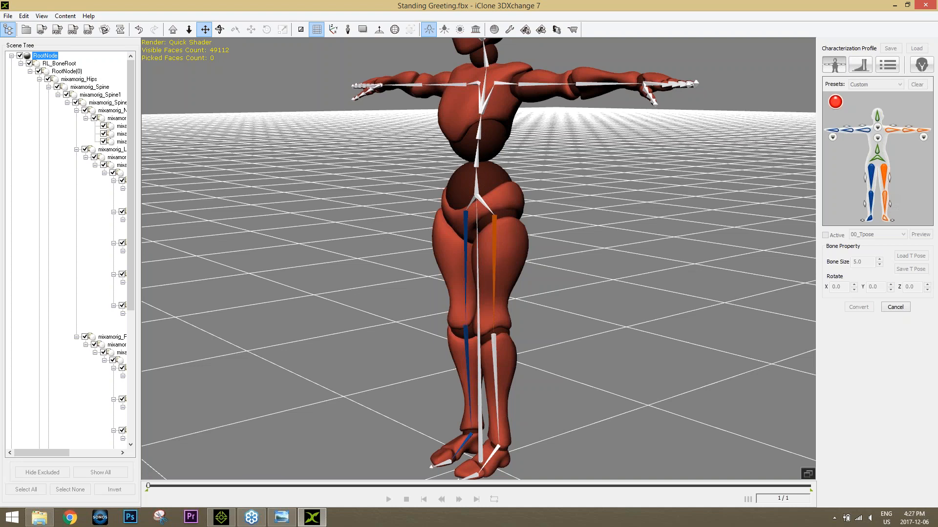
{"action": "left_click", "coordinate": [494, 349]}
{"action": "left_click", "coordinate": [887, 219]}
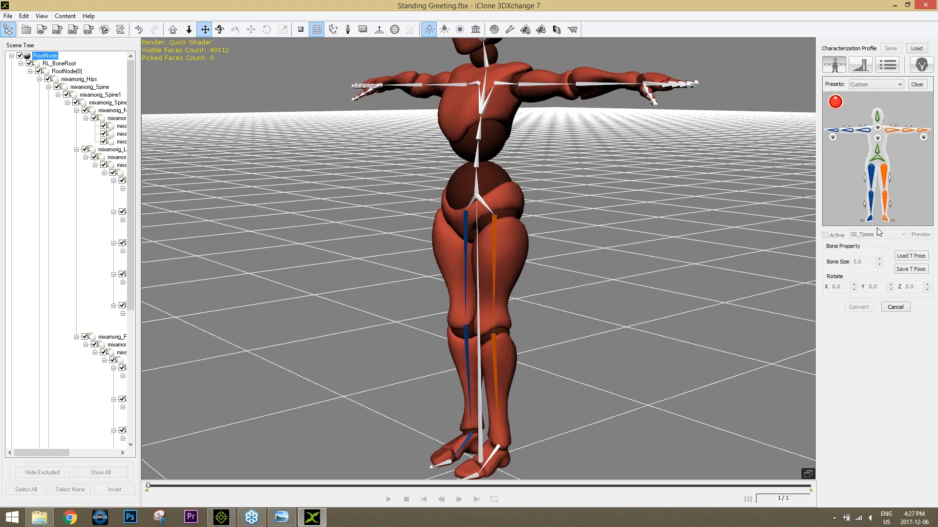
{"action": "left_click", "coordinate": [491, 457]}
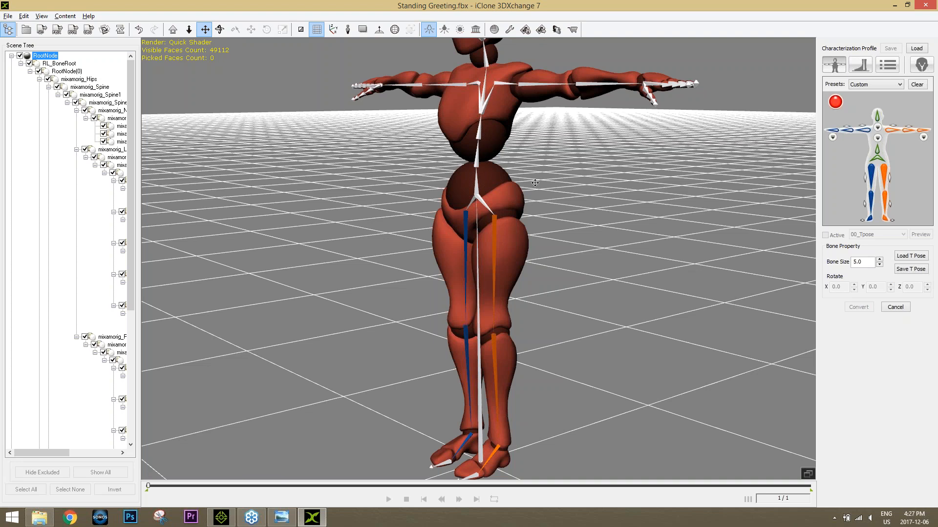
Step: Map the hip and the lowest spine bones of the characterization figure to the character's matching torso bones
{"action": "left_click_drag", "start_coordinate": [574, 188], "coordinate": [565, 251], "text": "alt"}
{"action": "left_click", "coordinate": [877, 158]}
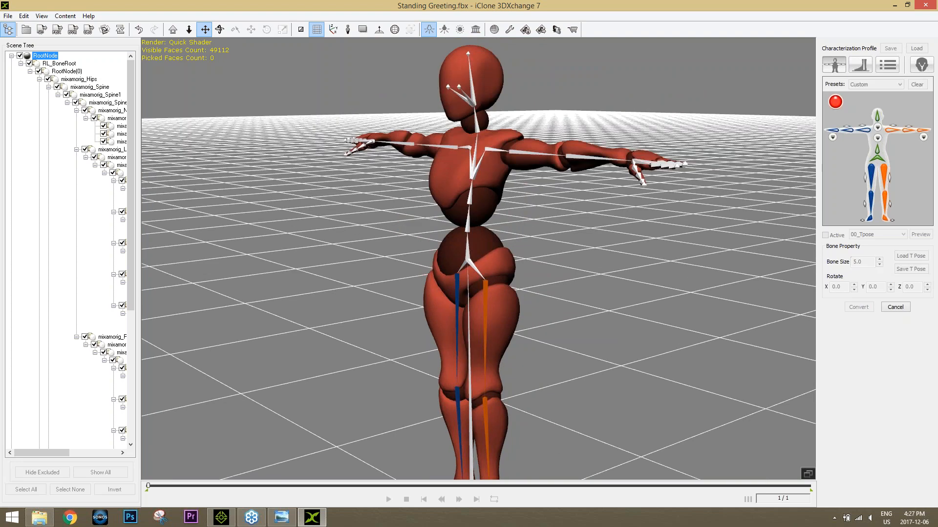
{"action": "left_click", "coordinate": [468, 258]}
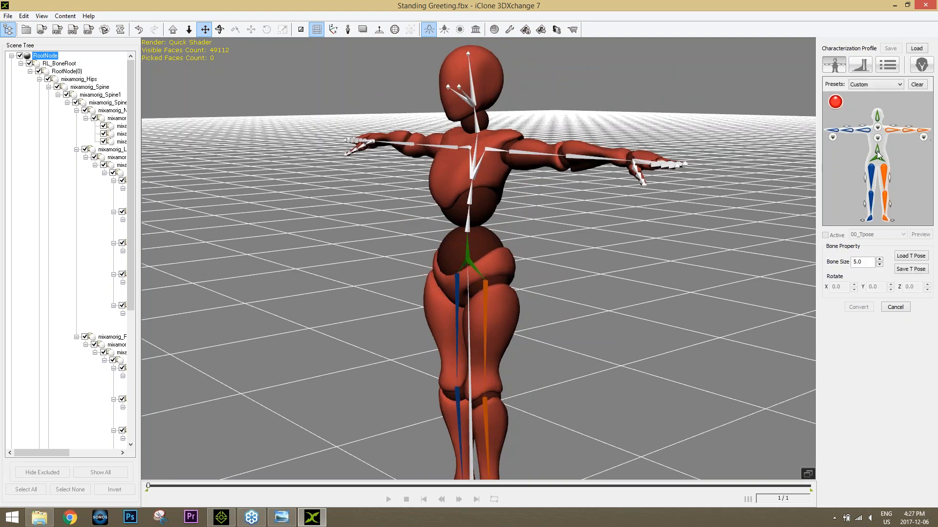
{"action": "left_click", "coordinate": [468, 233]}
{"action": "left_click", "coordinate": [877, 139]}
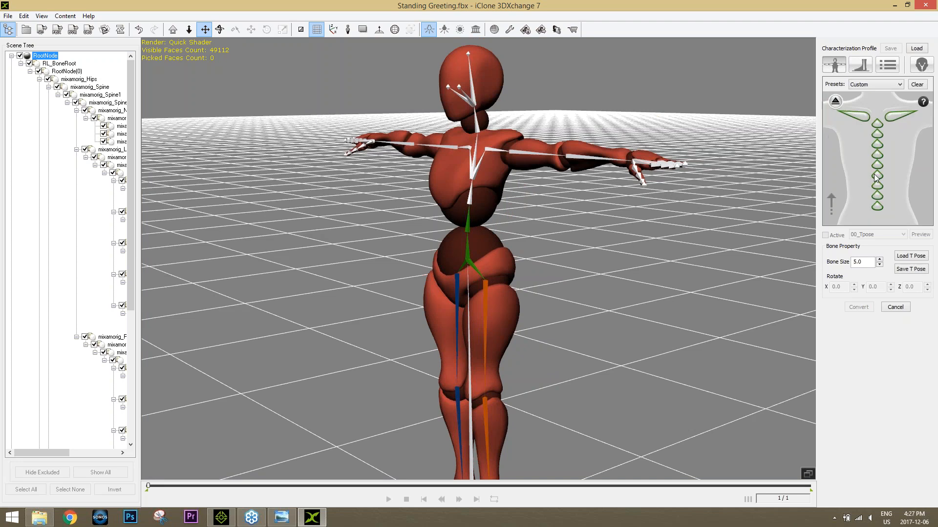
{"action": "left_click", "coordinate": [878, 206]}
{"action": "left_click", "coordinate": [470, 197]}
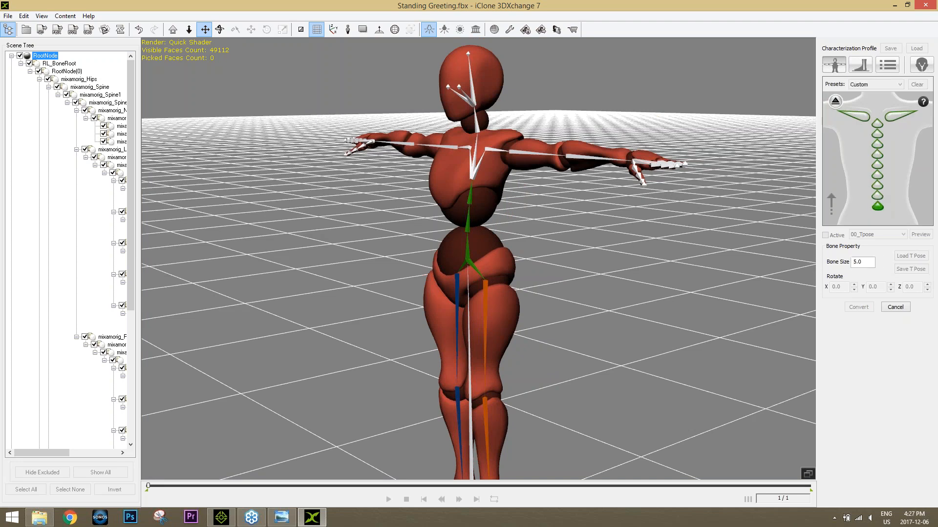
Step: Map the left and right collarbones and the upper chest bone of the characterization figure to the character's skeleton
{"action": "left_click", "coordinate": [834, 101]}
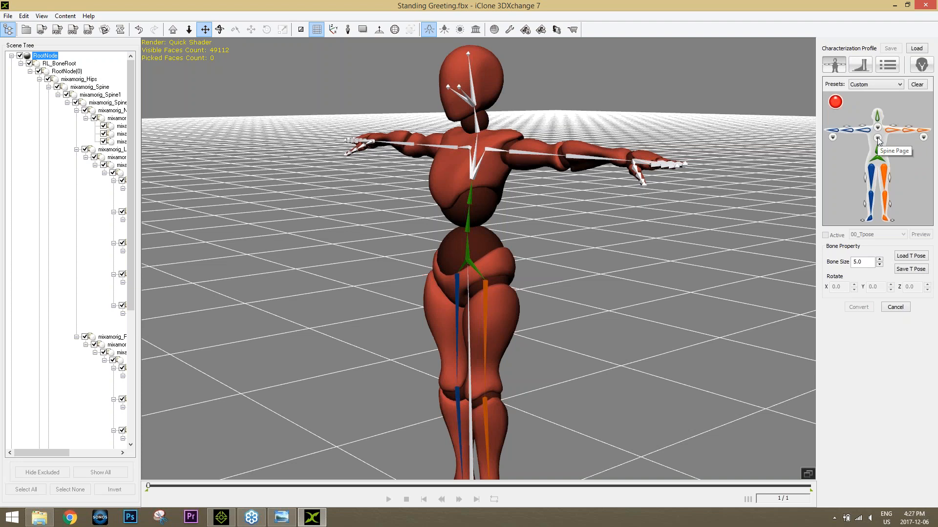
{"action": "left_click", "coordinate": [877, 137]}
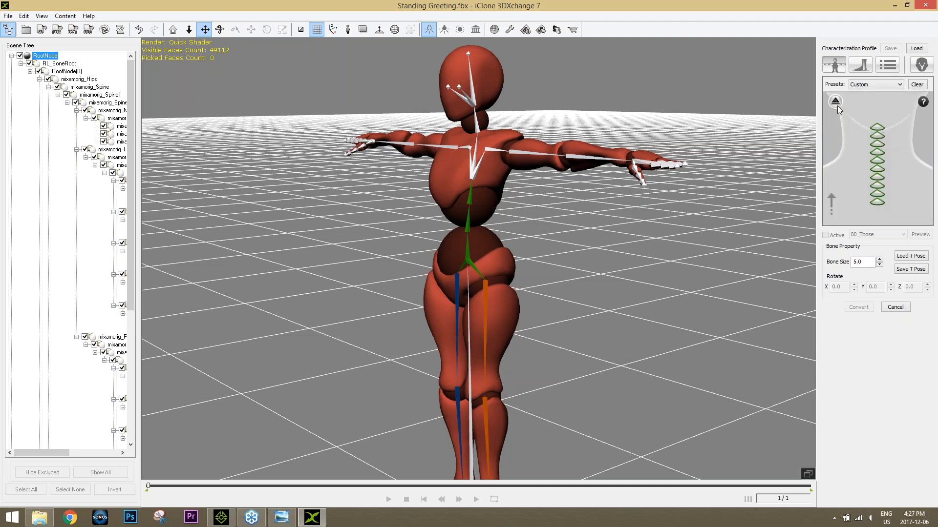
{"action": "left_click", "coordinate": [836, 104]}
{"action": "left_click", "coordinate": [878, 138]}
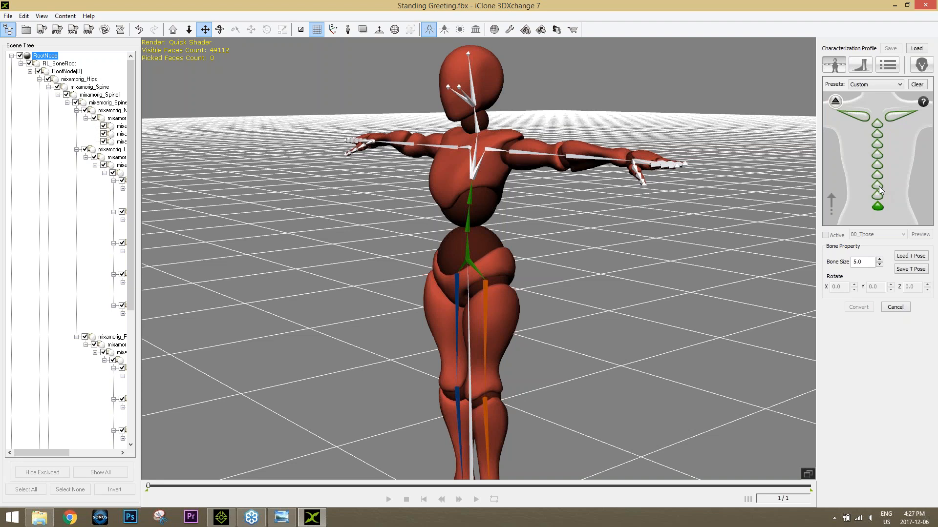
{"action": "left_click", "coordinate": [889, 116]}
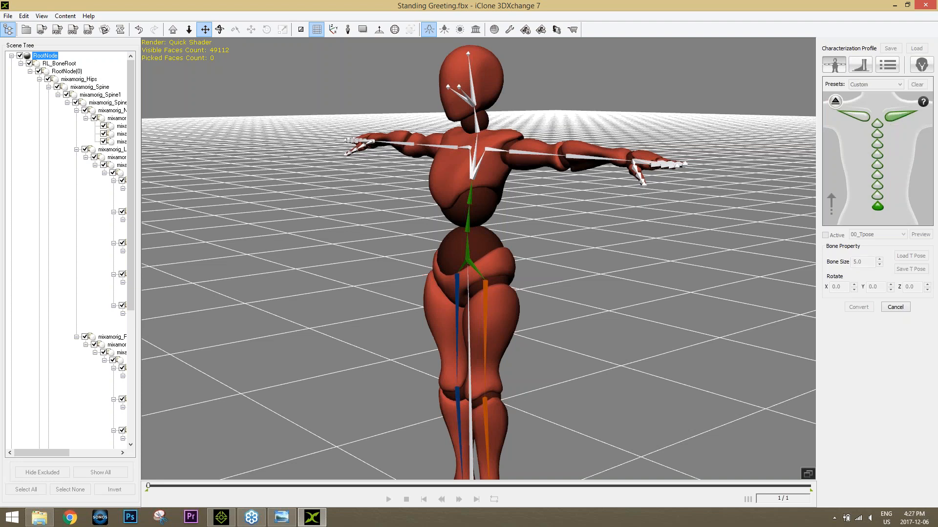
{"action": "left_click", "coordinate": [497, 150]}
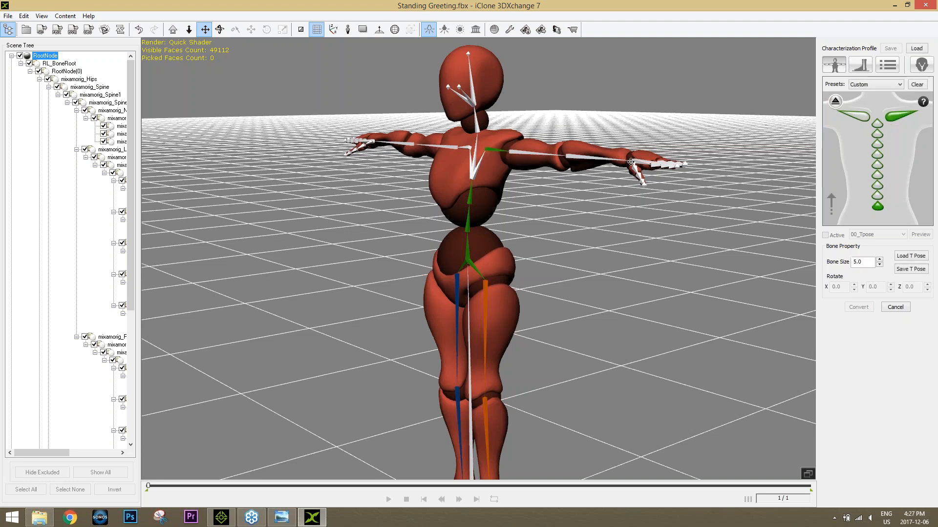
{"action": "left_click", "coordinate": [851, 118]}
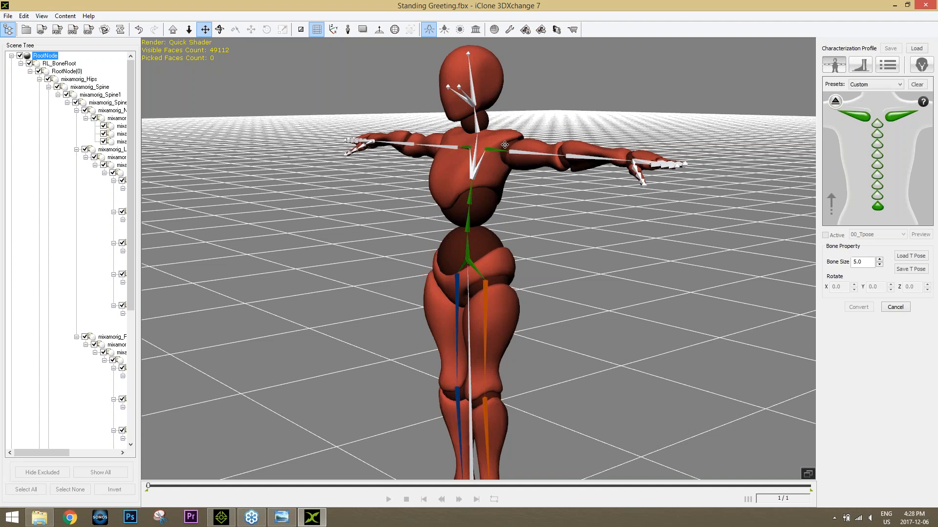
{"action": "left_click", "coordinate": [469, 169]}
Step: Map the right upper arm, right forearm and right hand of the figure to the character's matching arm bones
{"action": "left_click", "coordinate": [835, 103]}
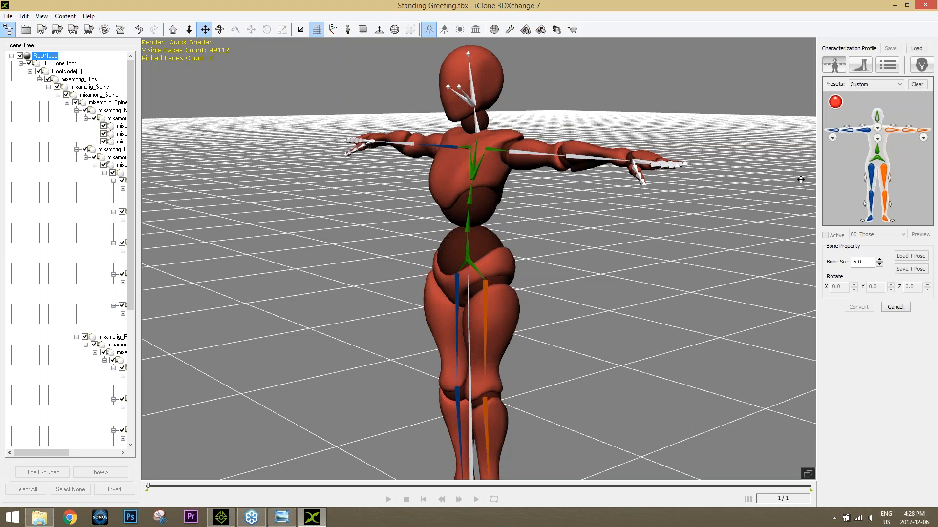
{"action": "left_click", "coordinate": [419, 146]}
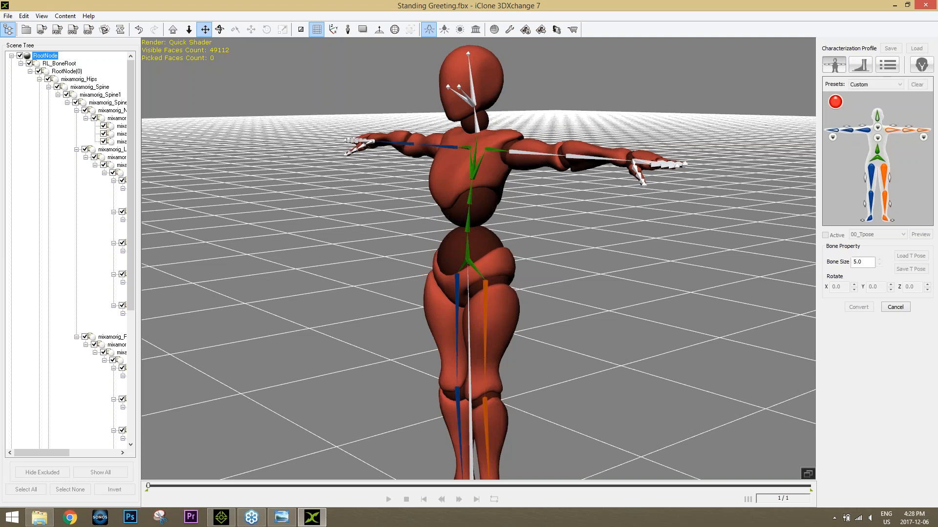
{"action": "left_click", "coordinate": [835, 134]}
{"action": "left_click", "coordinate": [370, 143]}
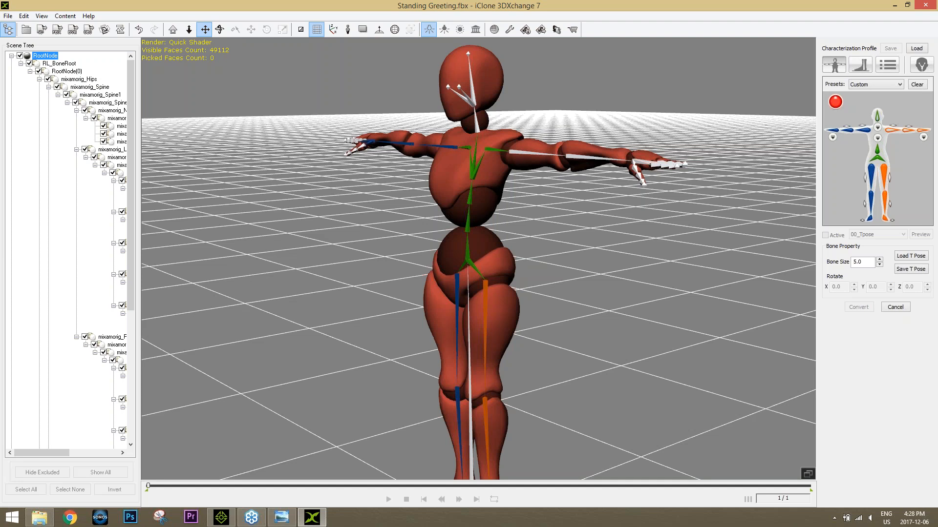
Step: Map the left upper arm, left forearm and left hand of the figure to the character's matching arm bones
{"action": "left_click", "coordinate": [889, 131]}
{"action": "left_click", "coordinate": [536, 154]}
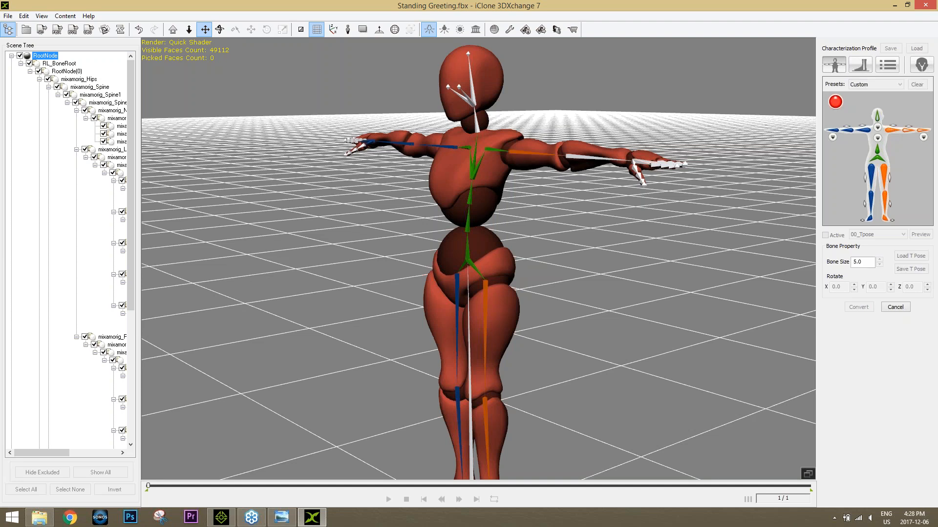
{"action": "left_click", "coordinate": [900, 133]}
{"action": "left_click", "coordinate": [593, 159]}
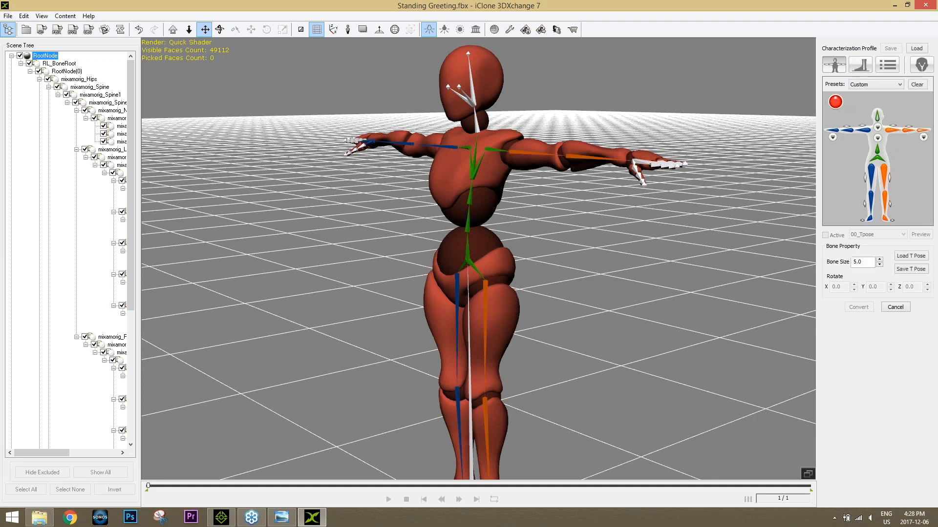
{"action": "left_click", "coordinate": [921, 134]}
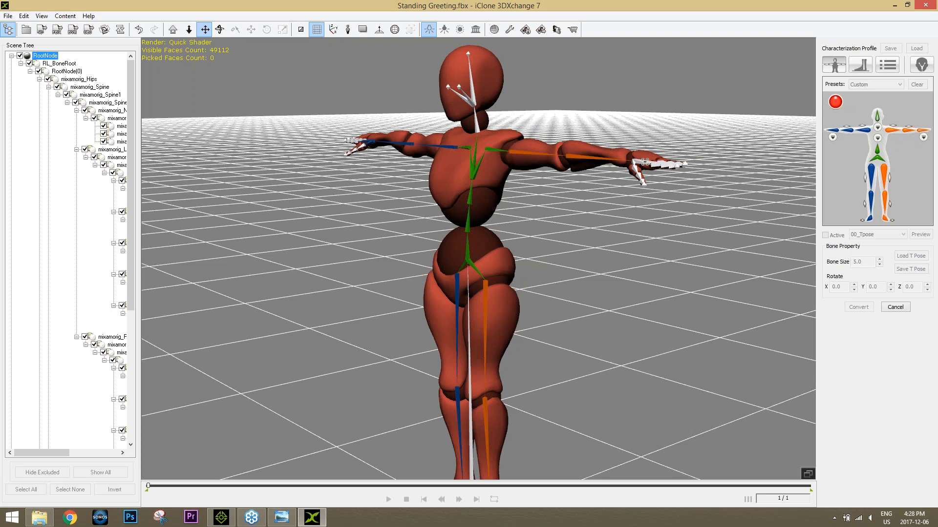
{"action": "left_click", "coordinate": [645, 162]}
Step: Map the head bone of the character and activate the completed characterization
{"action": "left_click", "coordinate": [878, 127]}
{"action": "left_click", "coordinate": [472, 93]}
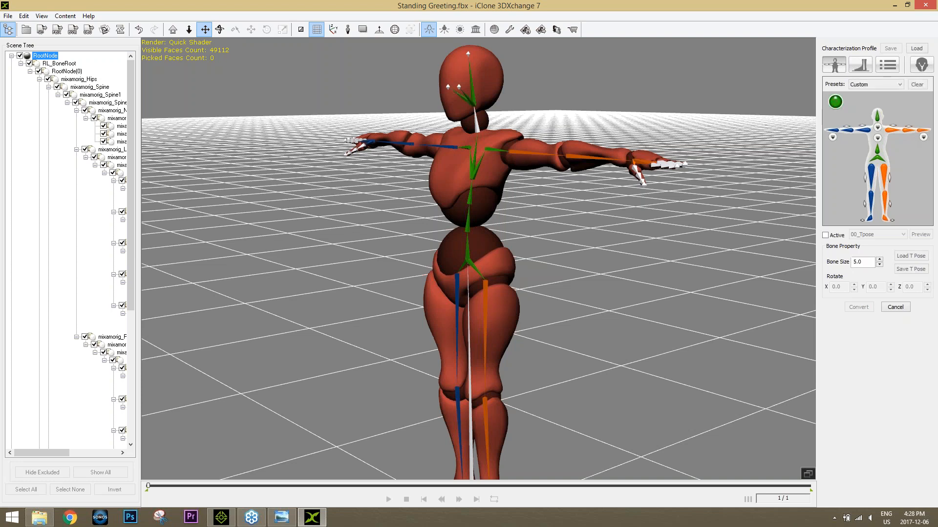
{"action": "left_click", "coordinate": [825, 236]}
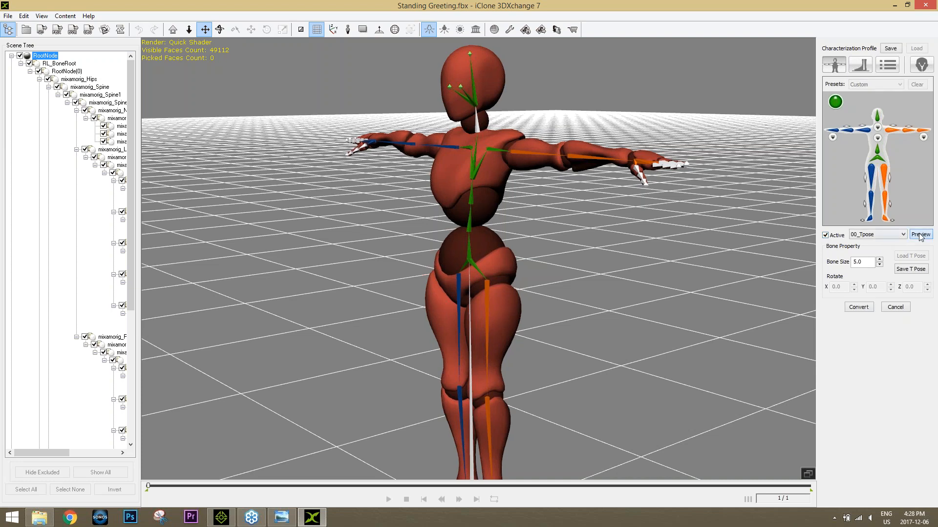
Step: Preview the 11_Basic Walk calibration motion on the character and return to 00_Tpose
{"action": "left_click", "coordinate": [877, 235]}
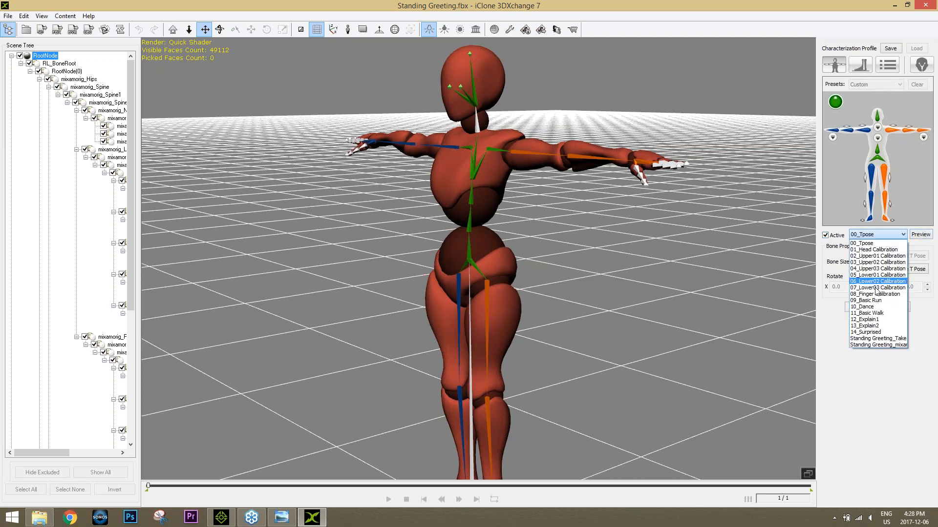
{"action": "left_click", "coordinate": [872, 313]}
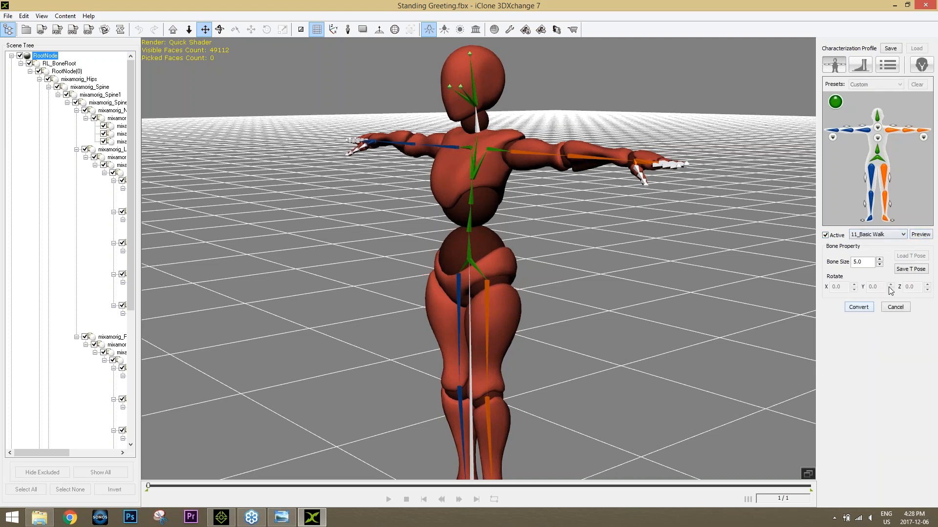
{"action": "left_click", "coordinate": [903, 235]}
{"action": "left_click", "coordinate": [873, 244]}
Step: Enable Auto for both the Spacing and the Height of the Feet Offset
{"action": "left_click", "coordinate": [865, 65]}
{"action": "left_click", "coordinate": [888, 66]}
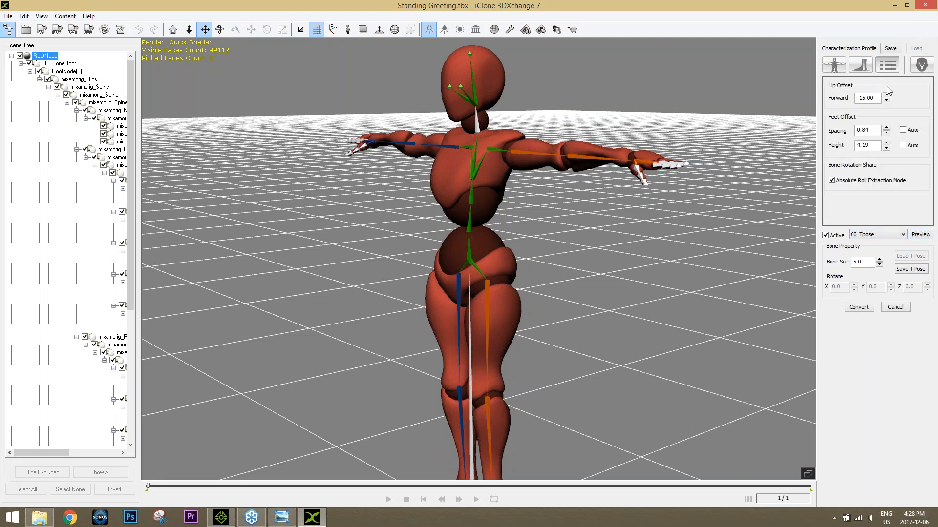
{"action": "left_click", "coordinate": [903, 130]}
{"action": "left_click", "coordinate": [903, 146]}
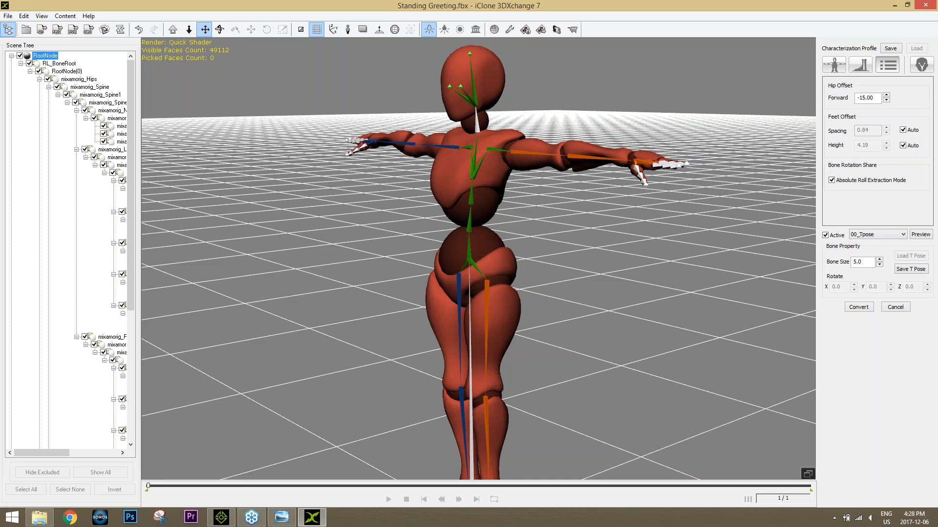
{"action": "right_click_drag", "start_coordinate": [630, 353], "coordinate": [604, 341]}
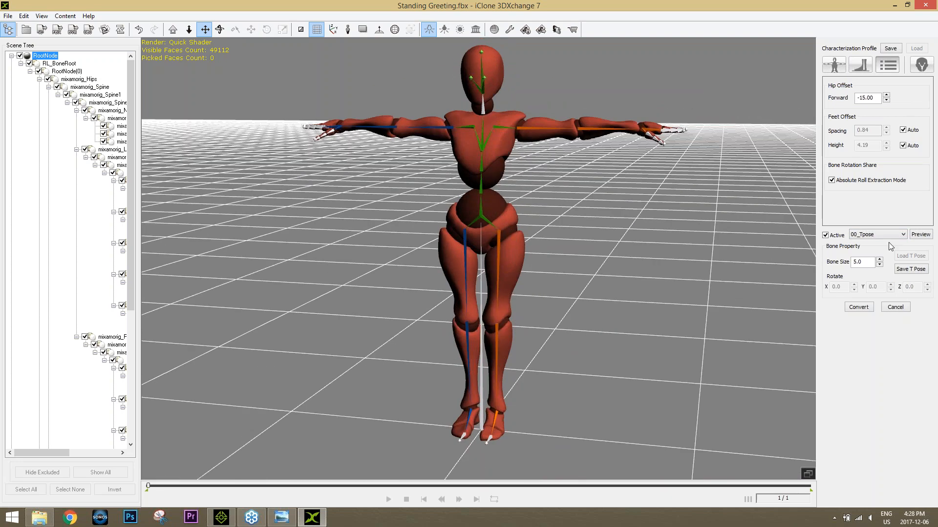
Step: Deactivate the characterization, load a T-pose profile for the character and activate the characterization again
{"action": "left_click", "coordinate": [825, 236]}
{"action": "left_click", "coordinate": [910, 256]}
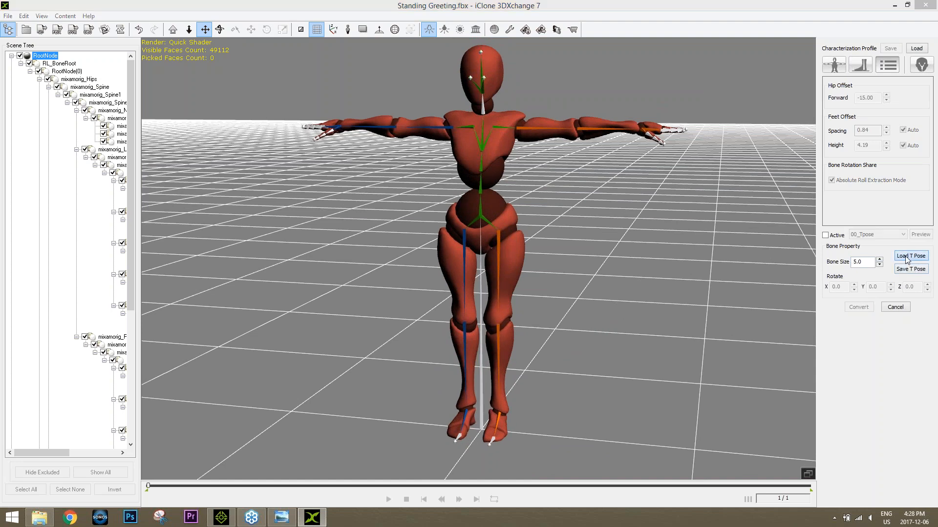
{"action": "double_click", "coordinate": [436, 366]}
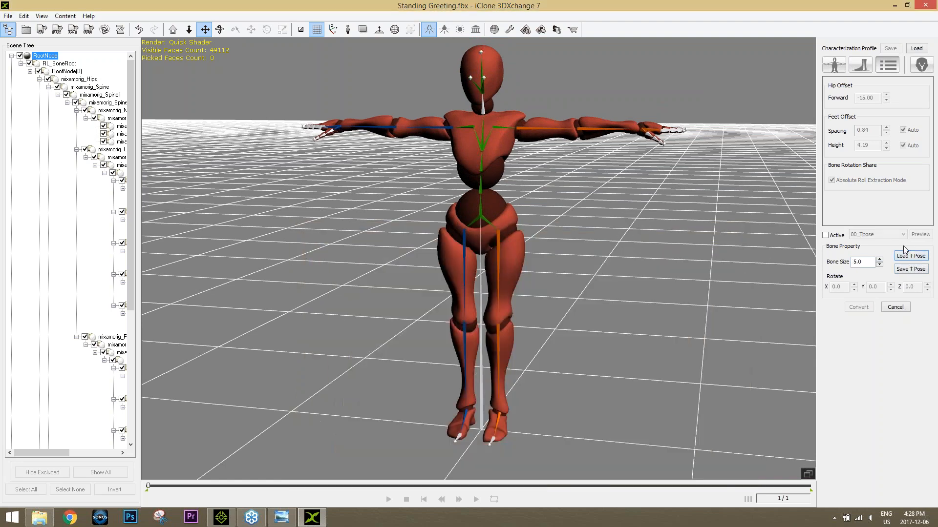
{"action": "left_click", "coordinate": [836, 236]}
Step: Preview the 09_Basic Run calibration motion on the character
{"action": "left_click", "coordinate": [878, 234]}
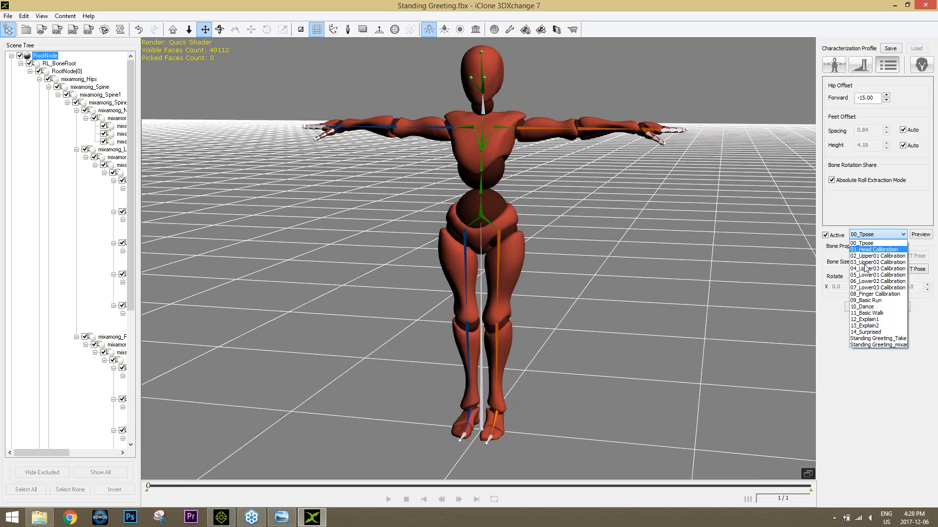
{"action": "left_click", "coordinate": [885, 290]}
{"action": "left_click", "coordinate": [920, 235]}
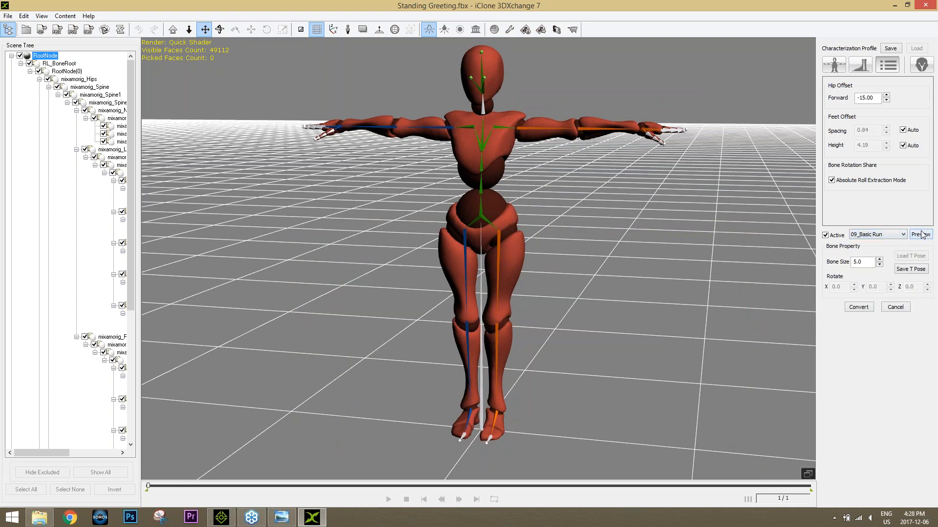
Step: Convert the characterized Standing Greeting character to a Non-Standard character
{"action": "left_click", "coordinate": [913, 65]}
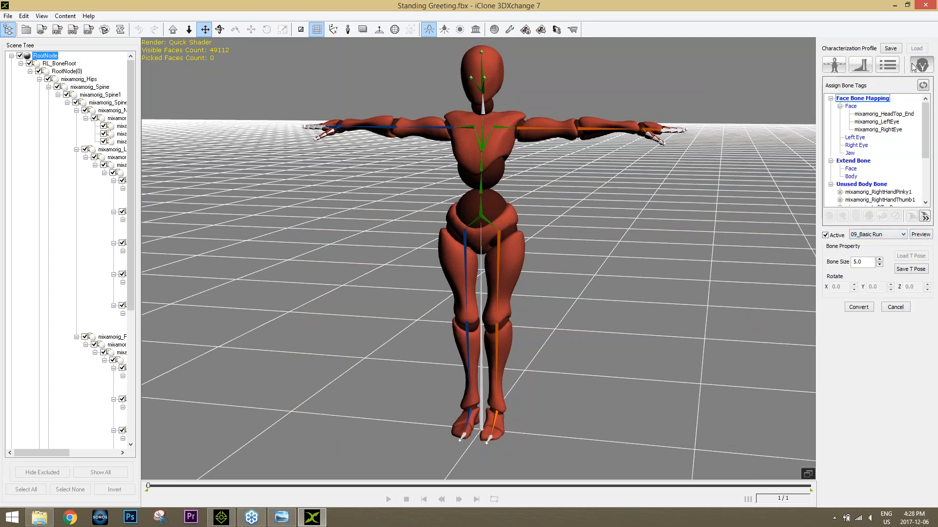
{"action": "left_click", "coordinate": [860, 65]}
{"action": "left_click", "coordinate": [859, 307]}
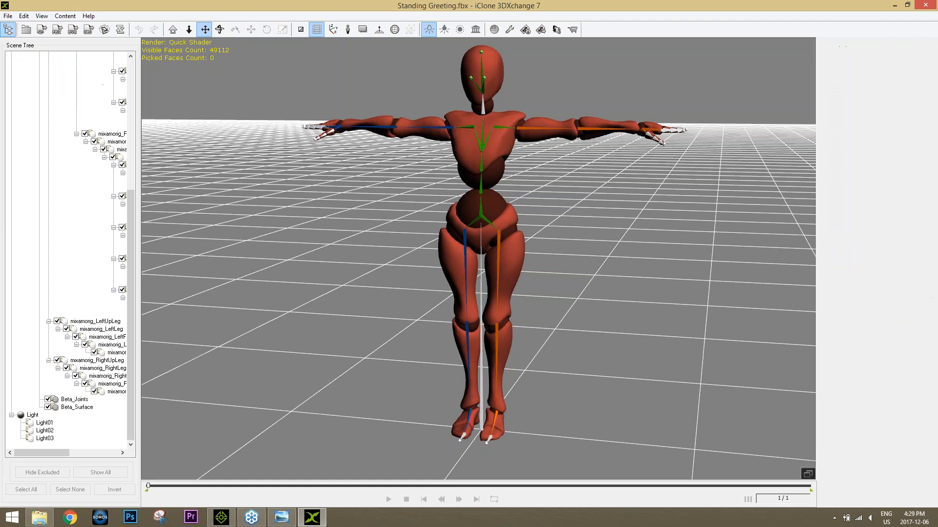
{"action": "left_click", "coordinate": [557, 289]}
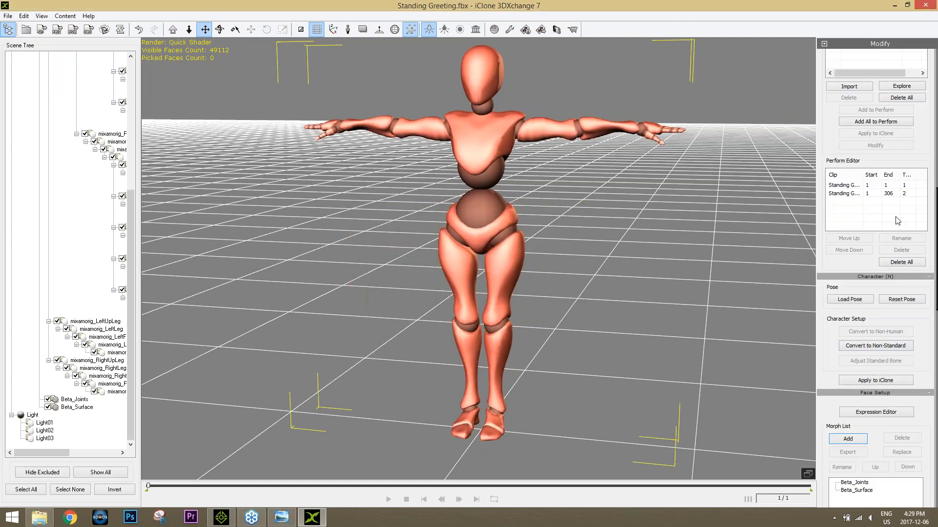
Step: Review the Standing Greeting clips in the Motion Library and Perform Editor, and check the iClone content export settings without exporting
{"action": "left_click", "coordinate": [850, 195]}
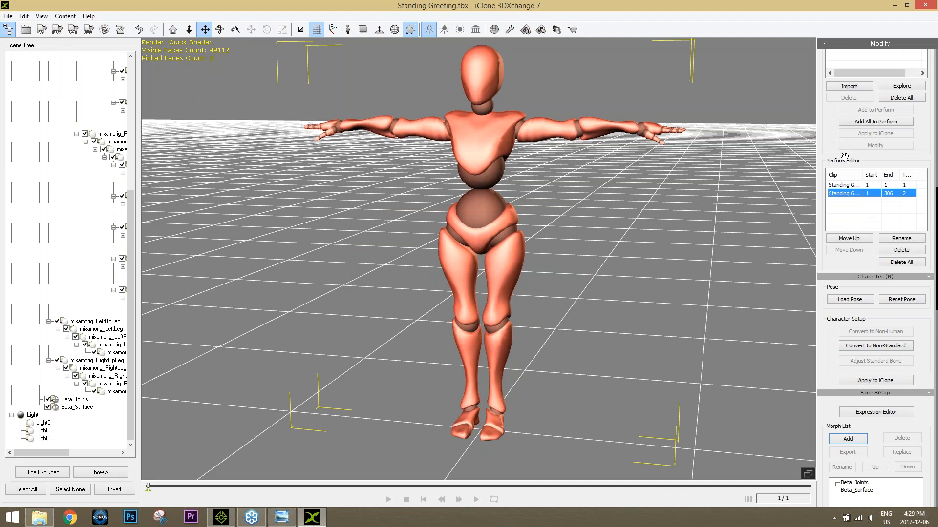
{"action": "scroll", "coordinate": [833, 126], "scroll_direction": "up", "scroll_amount": 3}
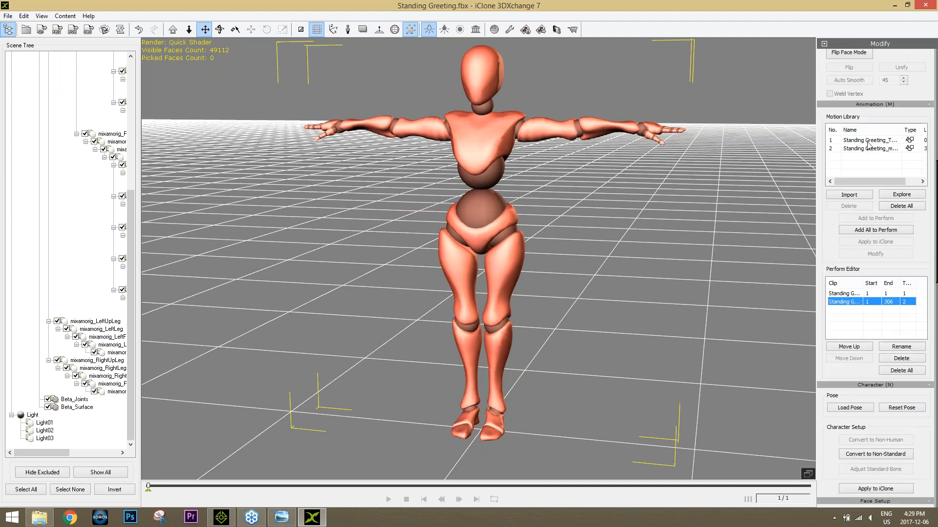
{"action": "left_click", "coordinate": [868, 142]}
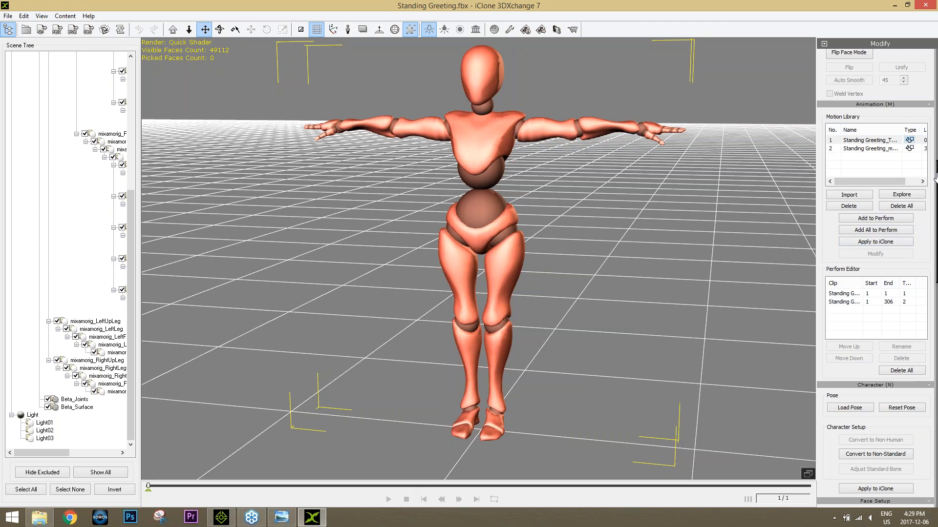
{"action": "left_click_drag", "start_coordinate": [935, 178], "coordinate": [935, 214]}
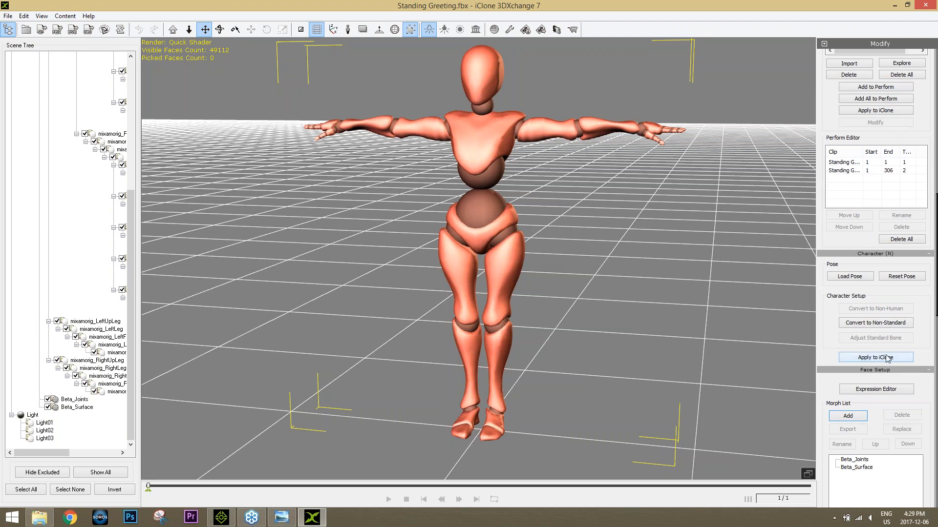
{"action": "left_click", "coordinate": [42, 30]}
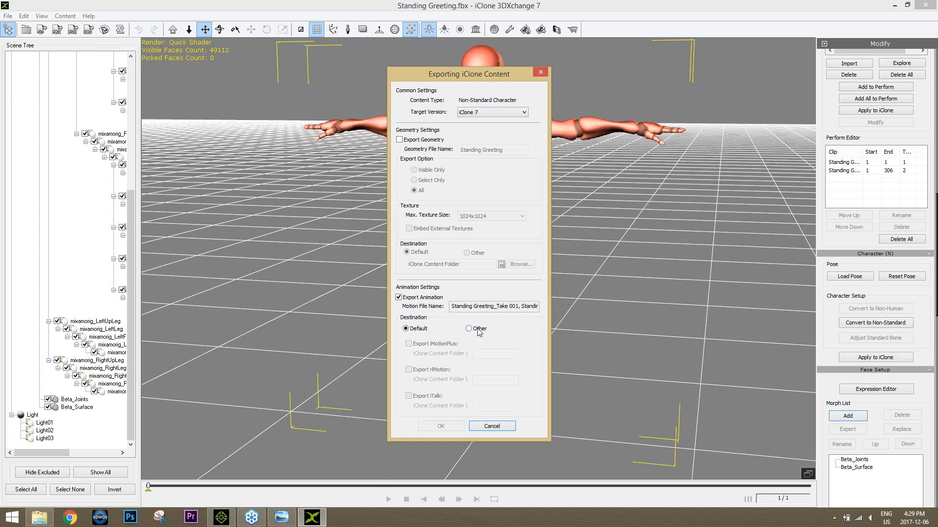
{"action": "left_click", "coordinate": [506, 427]}
Step: Delete the one-frame Standing Greeting clip from the Perform Editor and close 3DXchange
{"action": "left_click", "coordinate": [846, 163]}
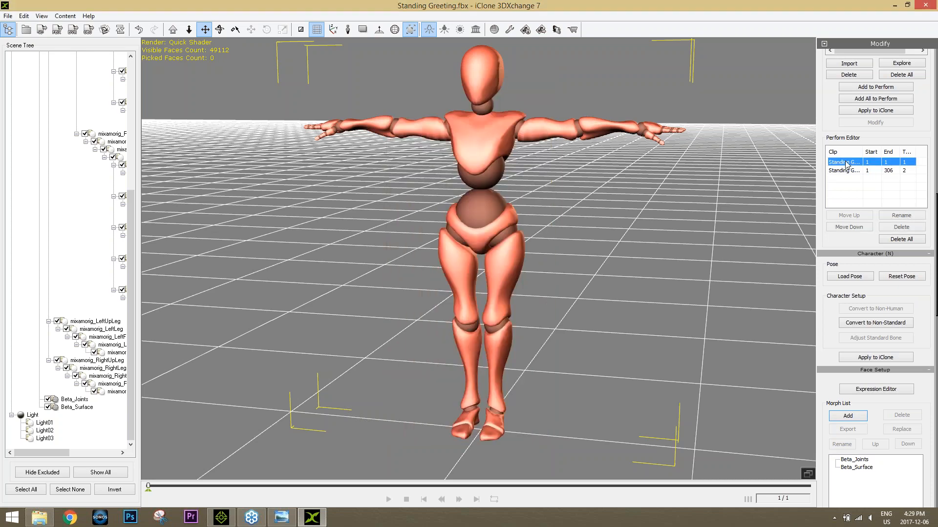
{"action": "left_click", "coordinate": [901, 227]}
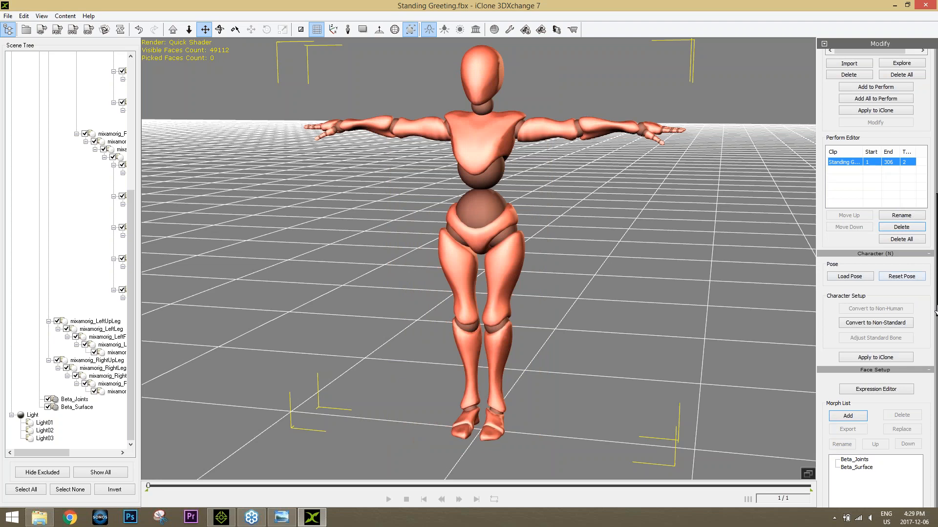
{"action": "left_click_drag", "start_coordinate": [935, 313], "coordinate": [936, 136]}
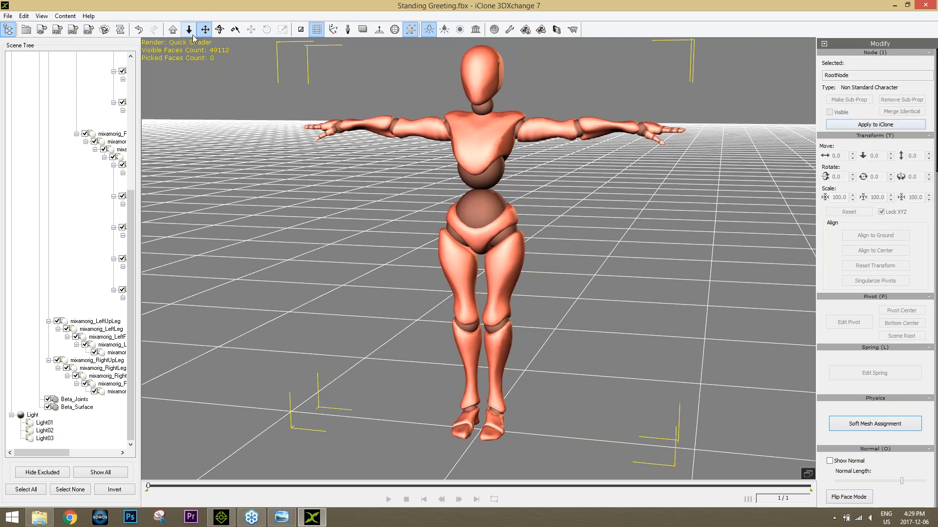
{"action": "left_click", "coordinate": [926, 5]}
{"action": "left_click", "coordinate": [495, 280]}
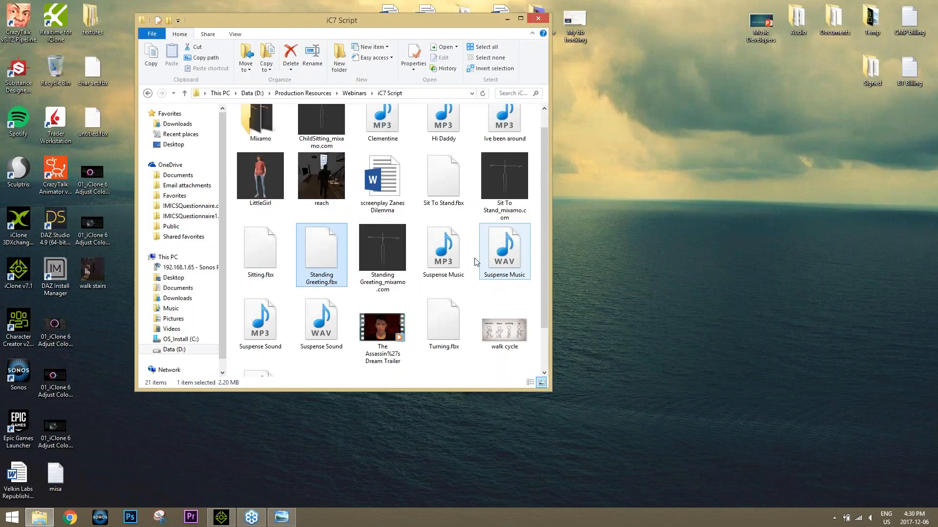
Step: Apply the Turning_mixamo motion from the Mixamo folder inside iC7 Script to the Zane avatar in iClone at frame 162
{"action": "left_click", "coordinate": [354, 93]}
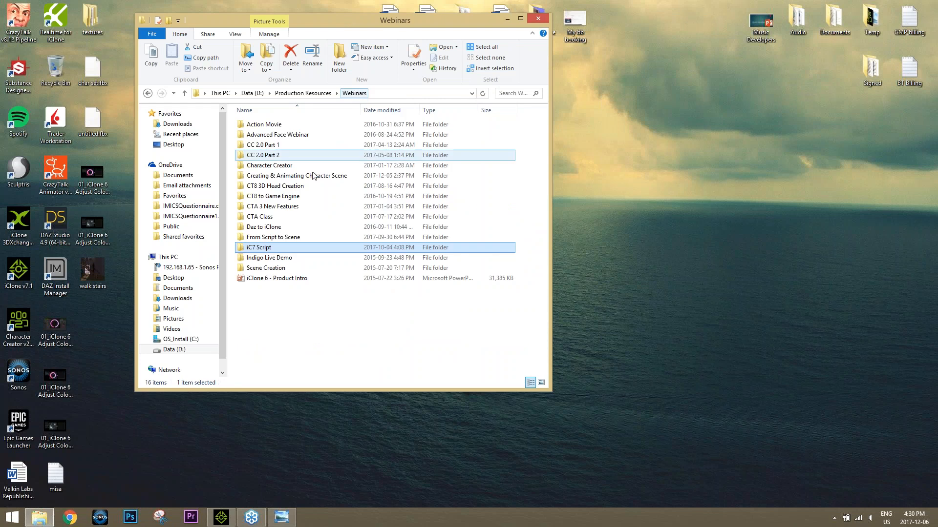
{"action": "double_click", "coordinate": [297, 181]}
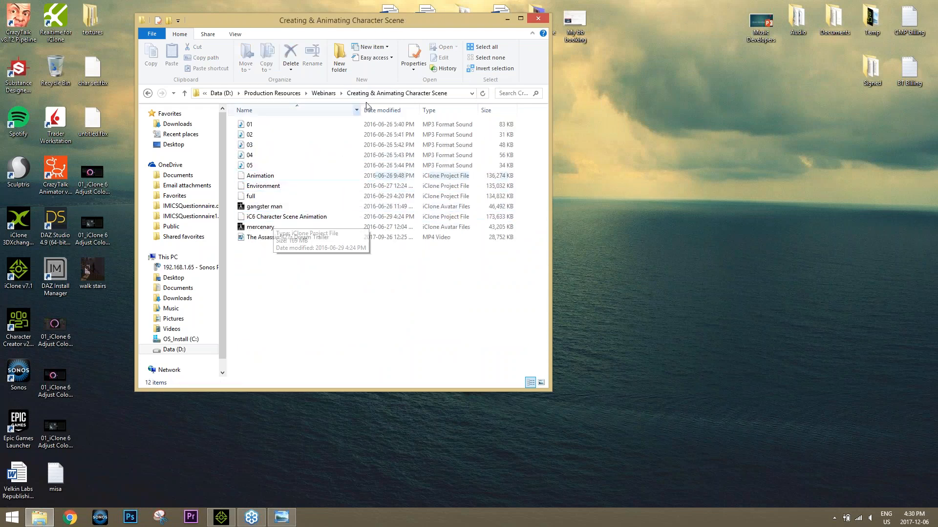
{"action": "left_click", "coordinate": [324, 93]}
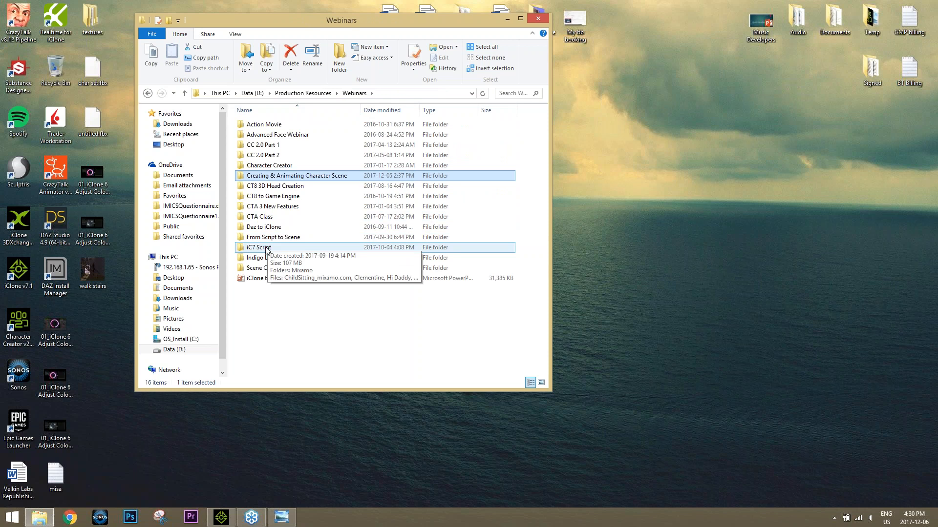
{"action": "double_click", "coordinate": [266, 248]}
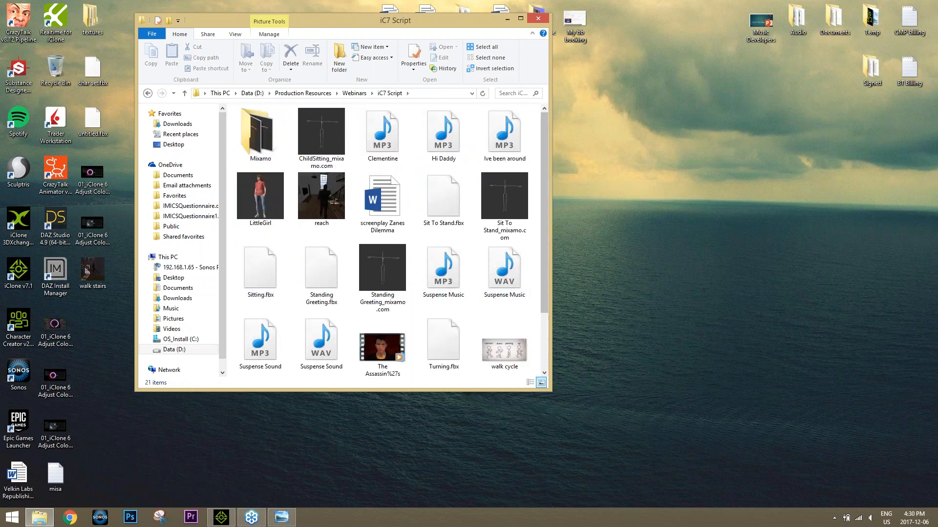
{"action": "double_click", "coordinate": [246, 144]}
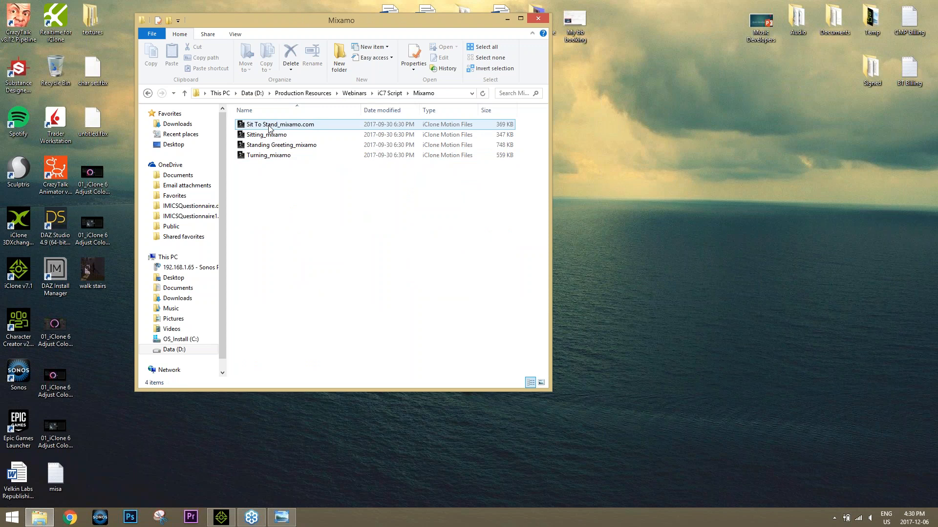
{"action": "left_click_drag", "start_coordinate": [268, 155], "coordinate": [470, 164]}
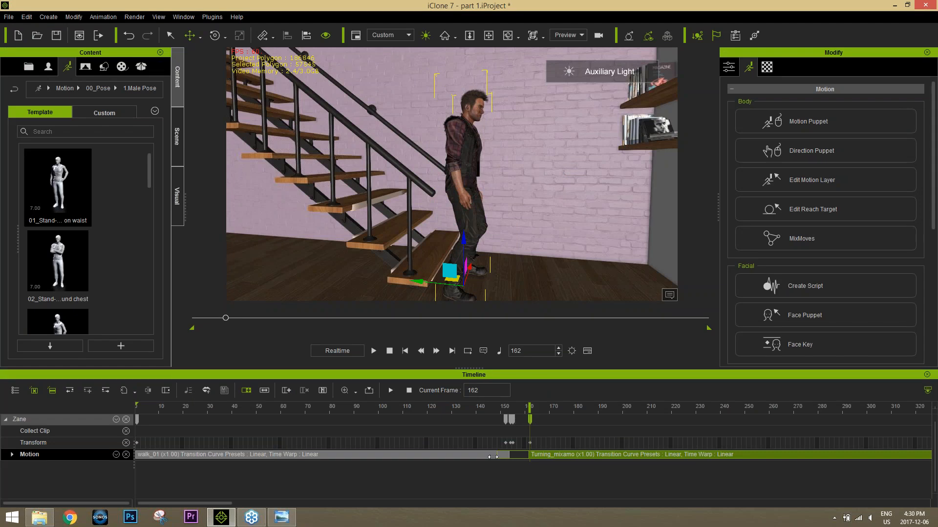
Step: Delete Zane's Transform keys located between about frames 152 and 162, keeping the key at the start
{"action": "left_click", "coordinate": [492, 416]}
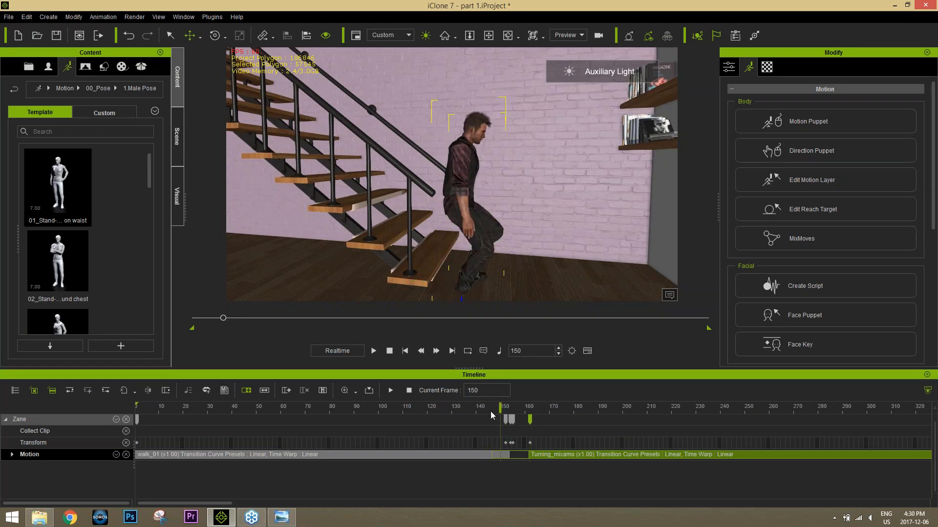
{"action": "mouse_move", "coordinate": [491, 416]}
{"action": "left_mouse_down"}
{"action": "mouse_move", "coordinate": [464, 415]}
{"action": "mouse_move", "coordinate": [509, 414]}
{"action": "left_mouse_up"}
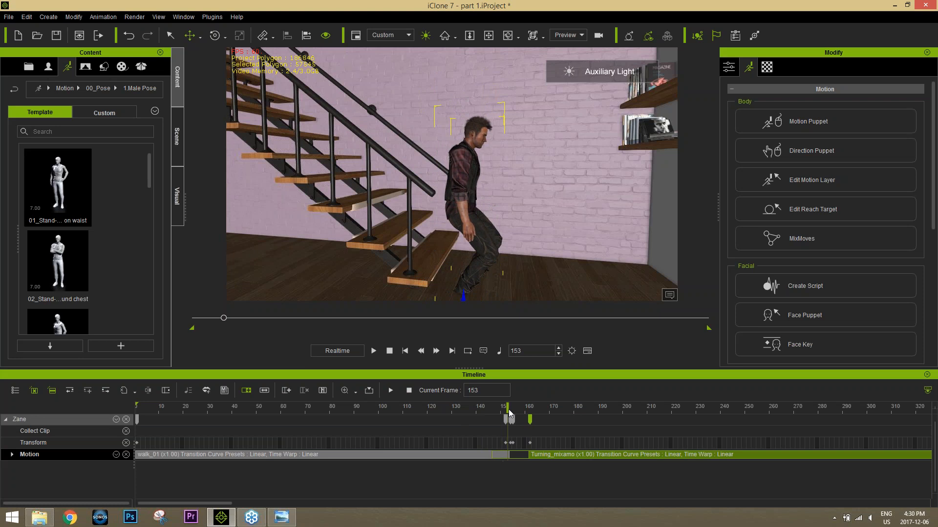
{"action": "left_click", "coordinate": [511, 443]}
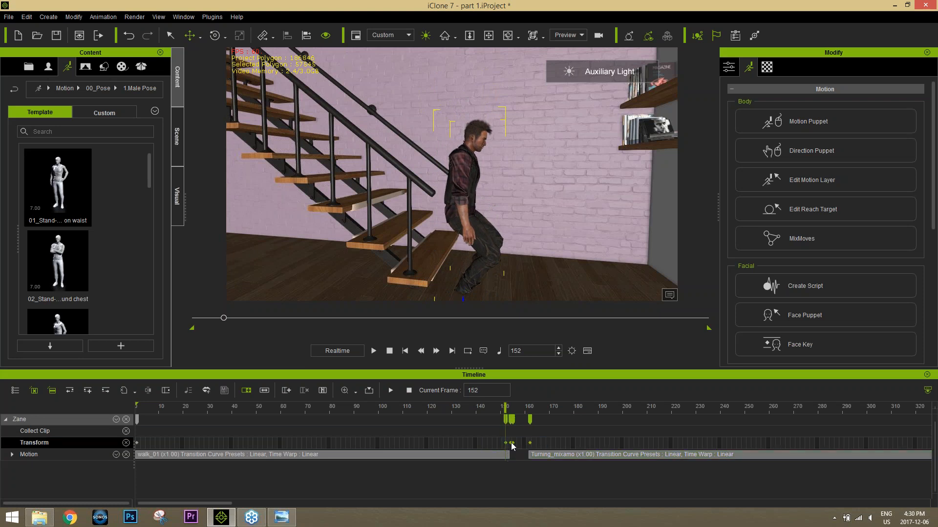
Step: Set a Transform key for Zane at frame 147 by adjusting his height slightly against the floor
{"action": "left_click", "coordinate": [557, 457]}
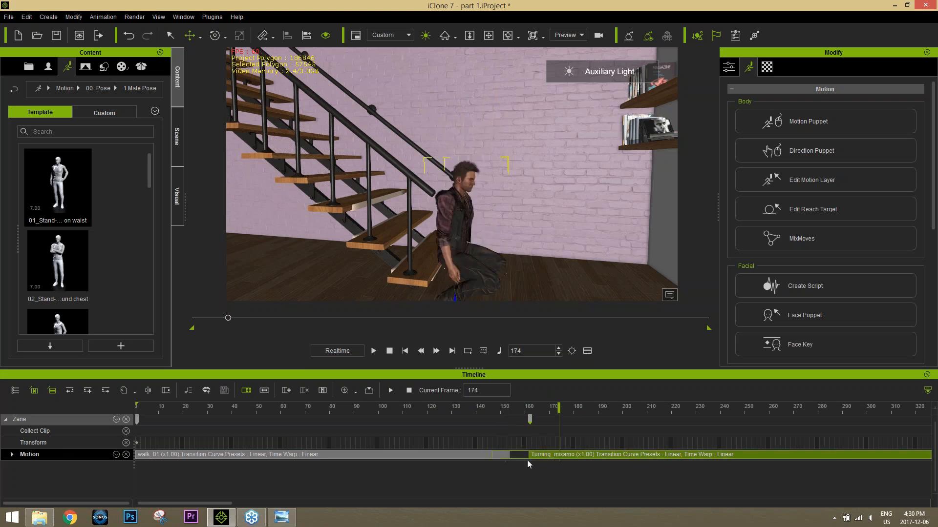
{"action": "left_click", "coordinate": [512, 407]}
{"action": "scroll", "coordinate": [513, 462], "scroll_direction": "up", "scroll_amount": 1}
{"action": "scroll", "coordinate": [514, 466], "scroll_direction": "up", "scroll_amount": 2}
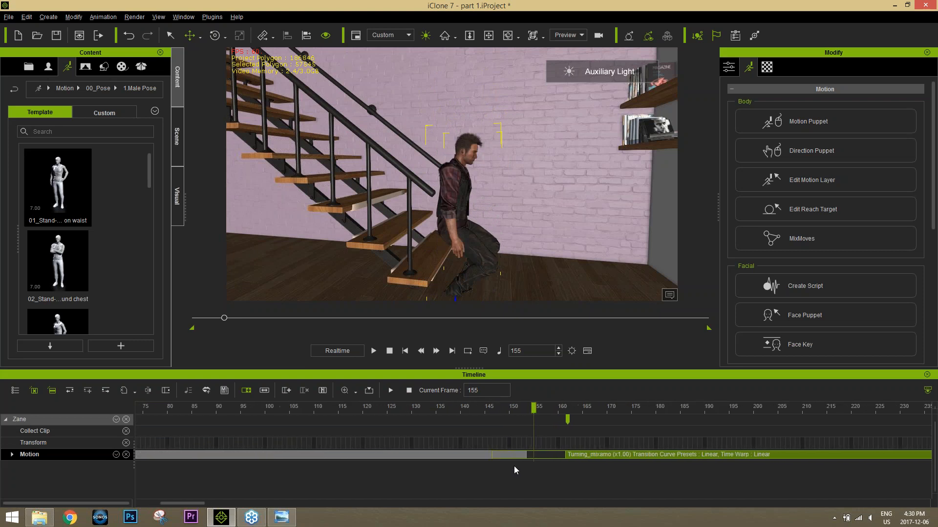
{"action": "left_click_drag", "start_coordinate": [519, 408], "coordinate": [493, 418]}
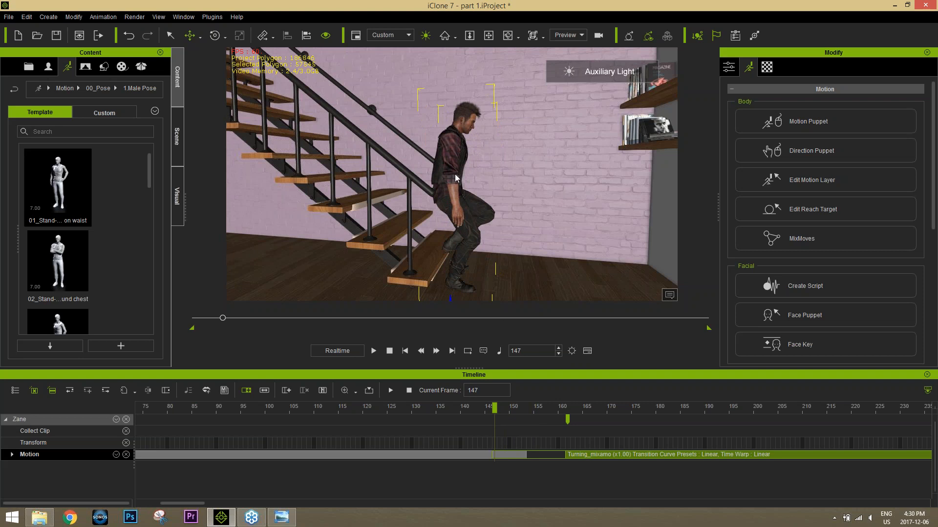
{"action": "left_click_drag", "start_coordinate": [488, 253], "coordinate": [483, 211], "text": "alt"}
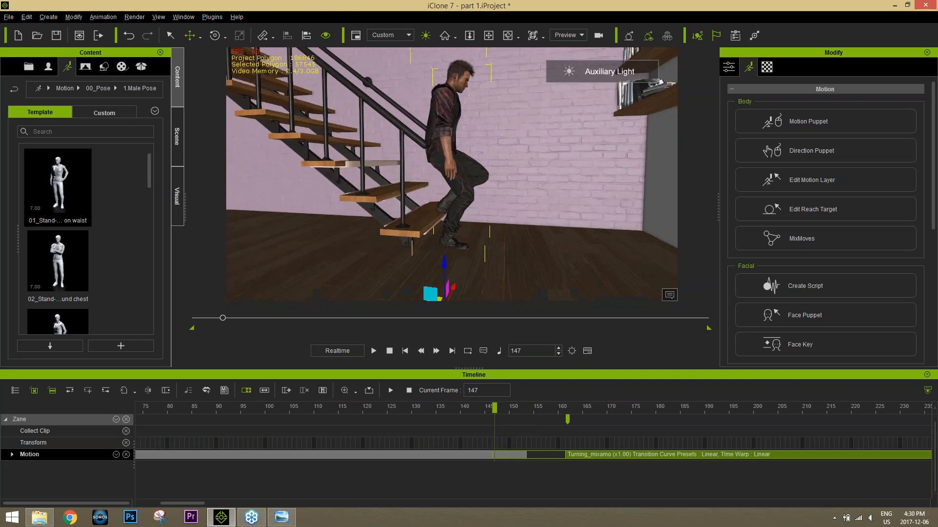
{"action": "left_click_drag", "start_coordinate": [443, 262], "coordinate": [443, 260]}
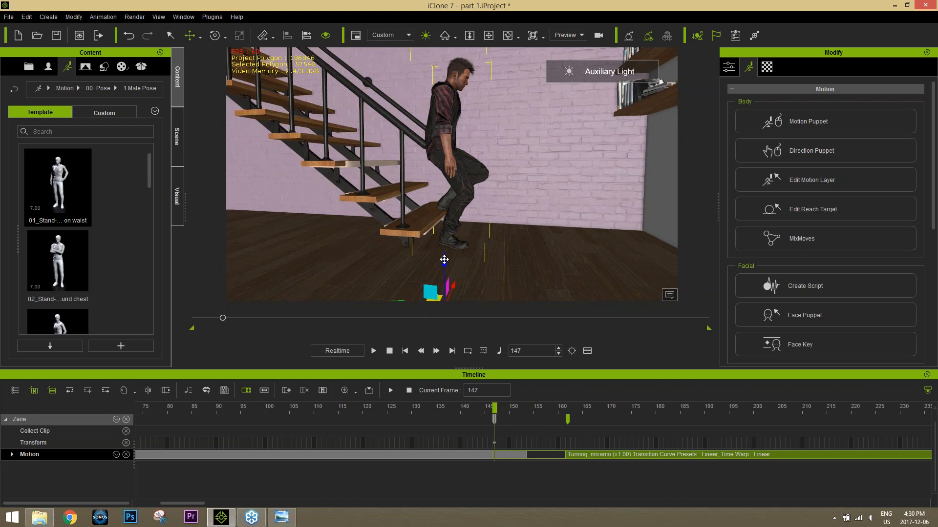
Step: Raise Zane onto the floor at frame 162, lift him slightly at frame 153, and play back the turn
{"action": "left_click_drag", "start_coordinate": [522, 410], "coordinate": [567, 408]}
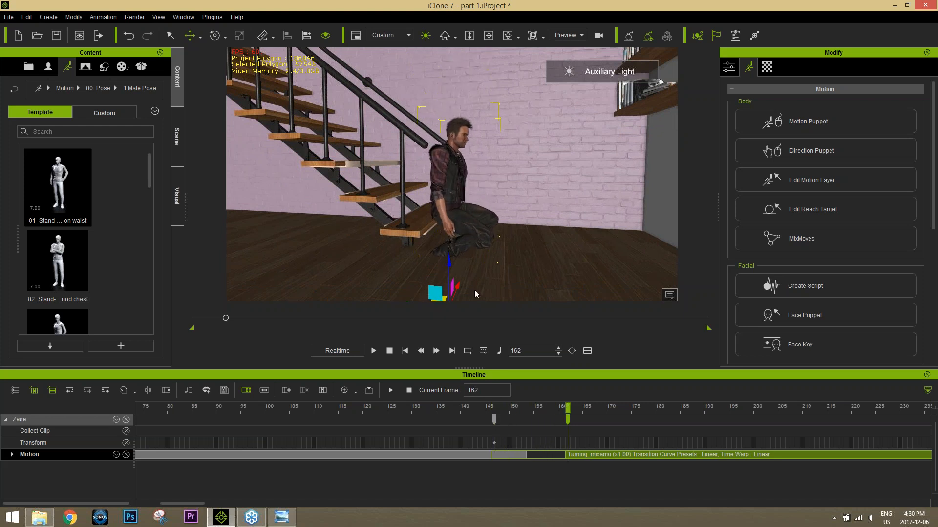
{"action": "left_click_drag", "start_coordinate": [448, 266], "coordinate": [446, 211]}
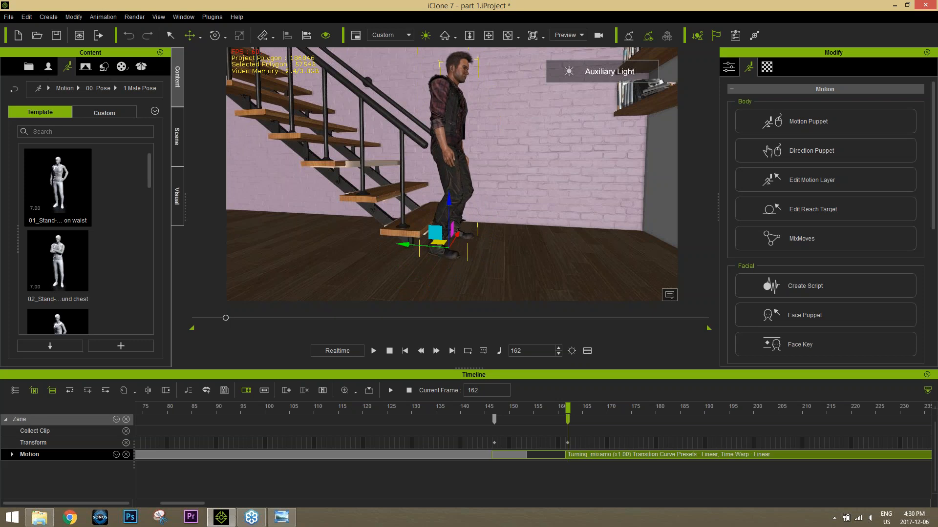
{"action": "left_click", "coordinate": [506, 409]}
{"action": "left_click_drag", "start_coordinate": [506, 410], "coordinate": [524, 398]}
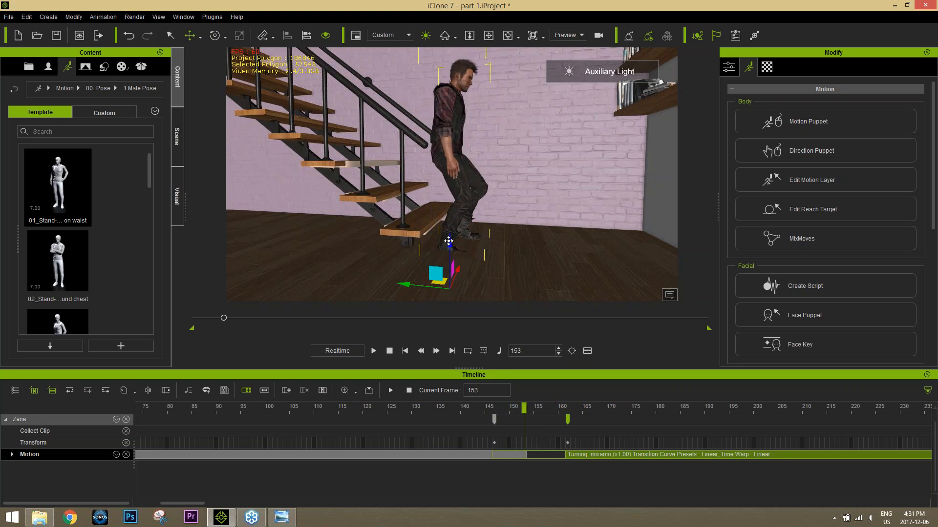
{"action": "left_click_drag", "start_coordinate": [449, 241], "coordinate": [448, 236]}
{"action": "left_click_drag", "start_coordinate": [506, 409], "coordinate": [558, 408]}
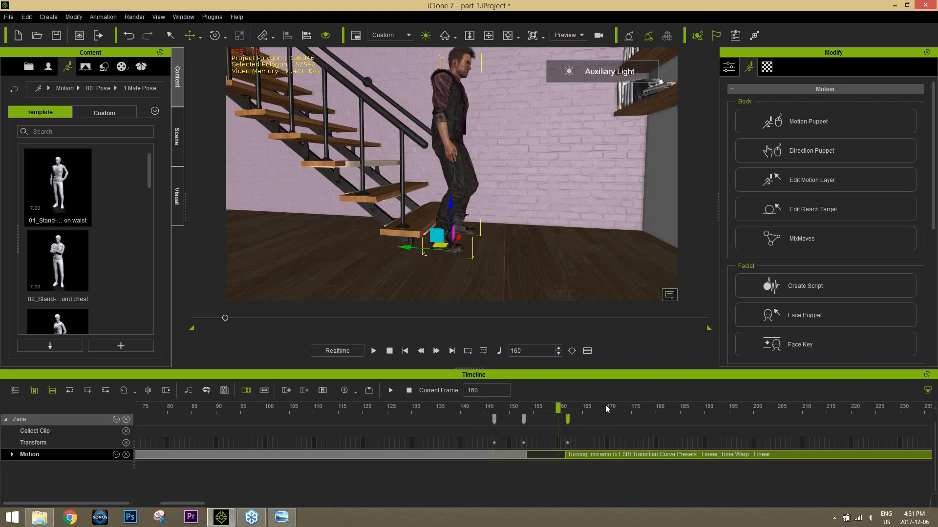
{"action": "key", "text": "space"}
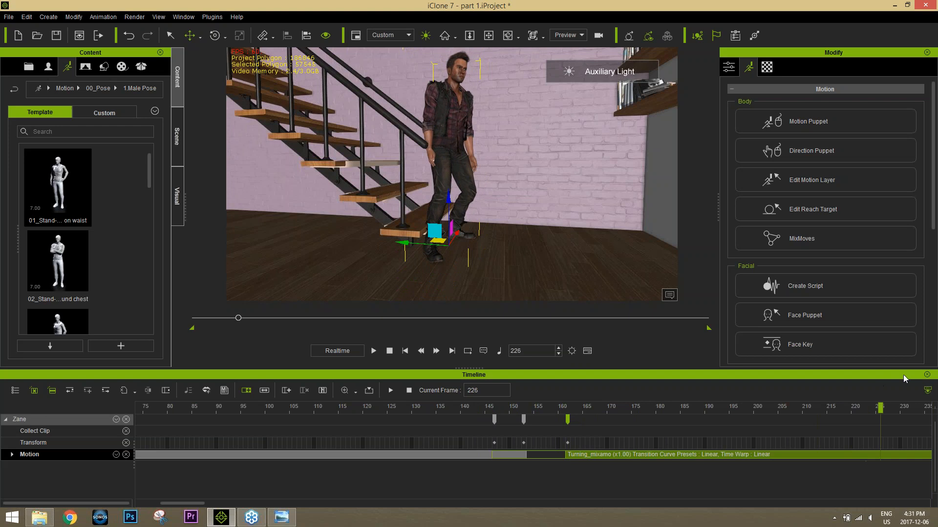
Step: Shift Zane forward, away from the stairs, at frames 147, 153 and 162, and scrub through the turning motion
{"action": "left_click", "coordinate": [563, 407]}
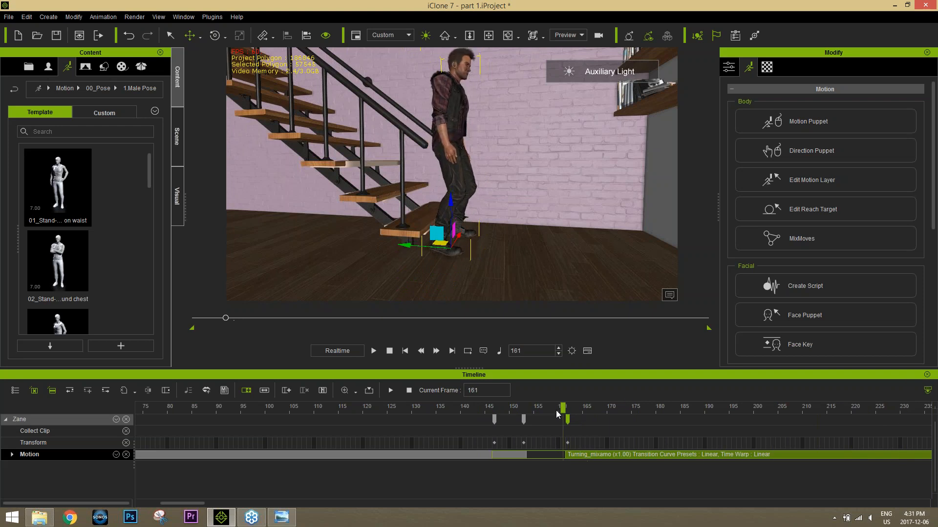
{"action": "left_click_drag", "start_coordinate": [556, 414], "coordinate": [494, 418]}
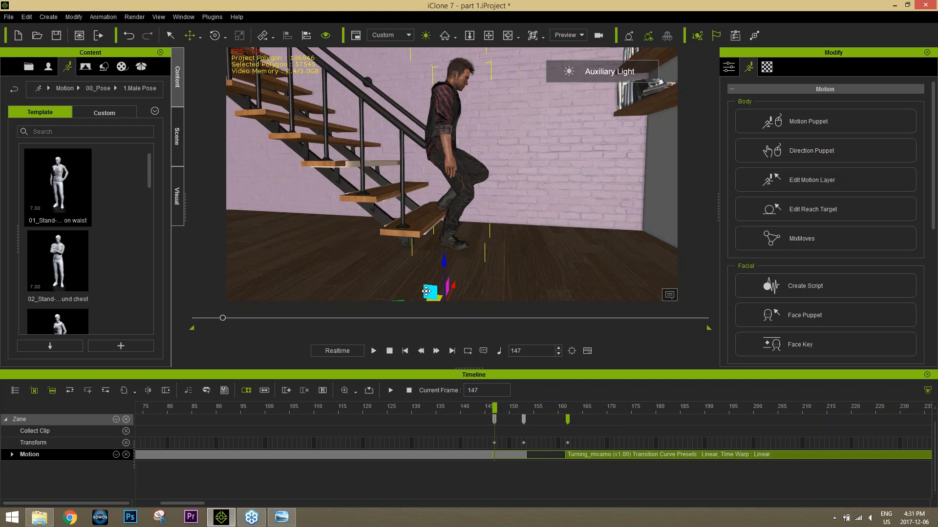
{"action": "left_click_drag", "start_coordinate": [426, 291], "coordinate": [436, 292]}
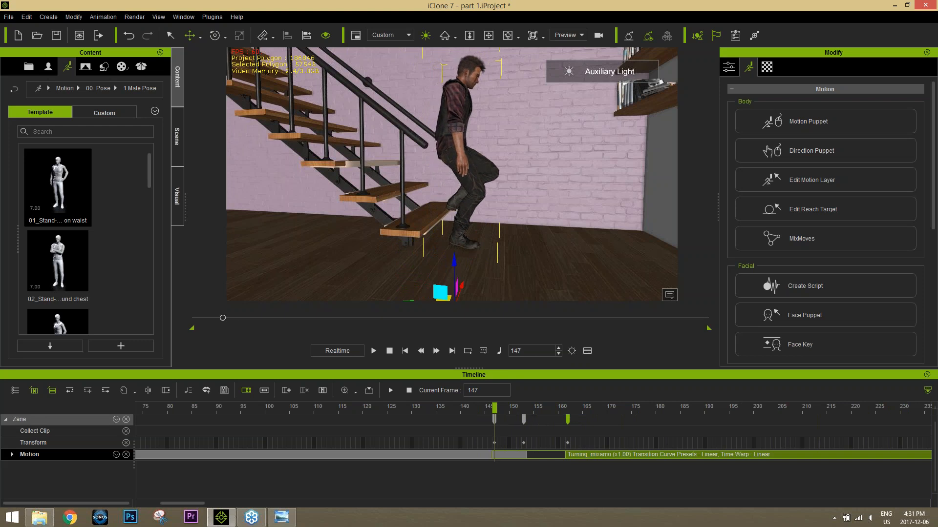
{"action": "left_click", "coordinate": [519, 409]}
{"action": "left_click", "coordinate": [523, 409]}
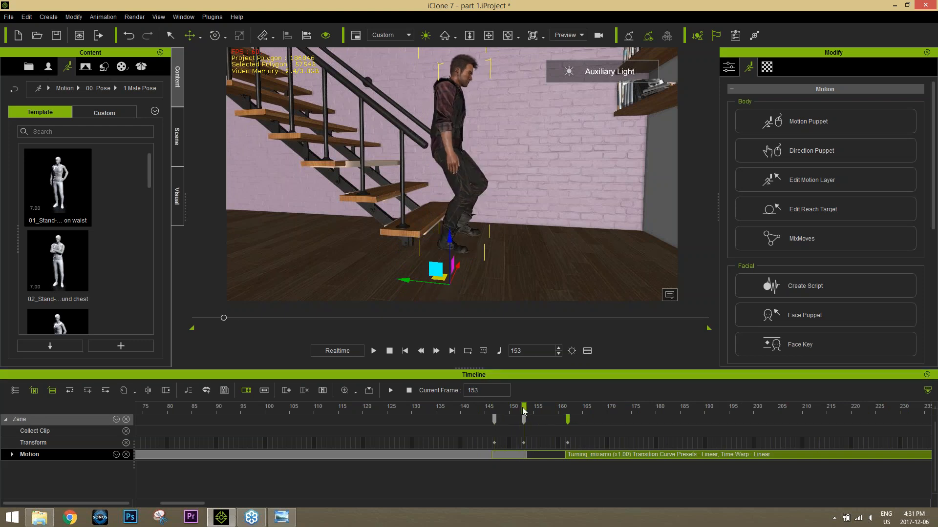
{"action": "left_click_drag", "start_coordinate": [404, 282], "coordinate": [414, 282]}
{"action": "left_click", "coordinate": [567, 409]}
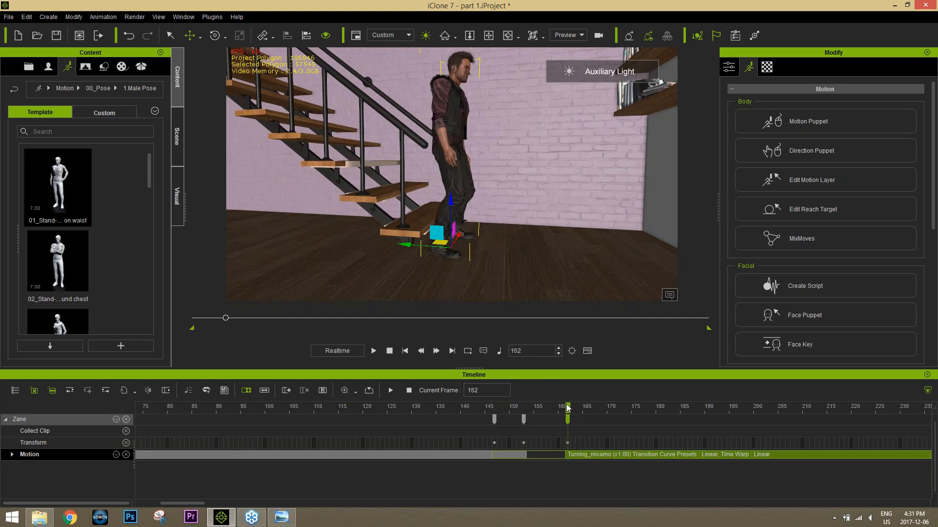
{"action": "left_click_drag", "start_coordinate": [406, 246], "coordinate": [430, 251]}
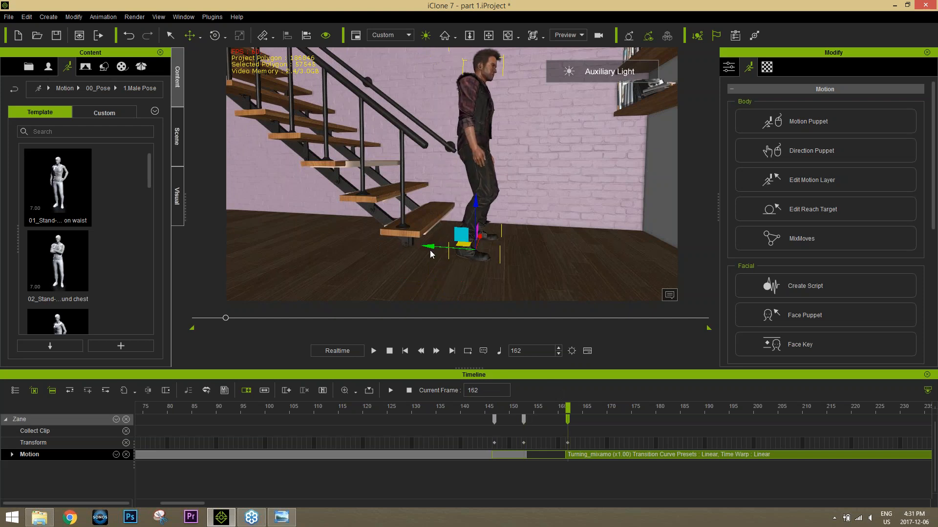
{"action": "left_click_drag", "start_coordinate": [530, 408], "coordinate": [765, 394]}
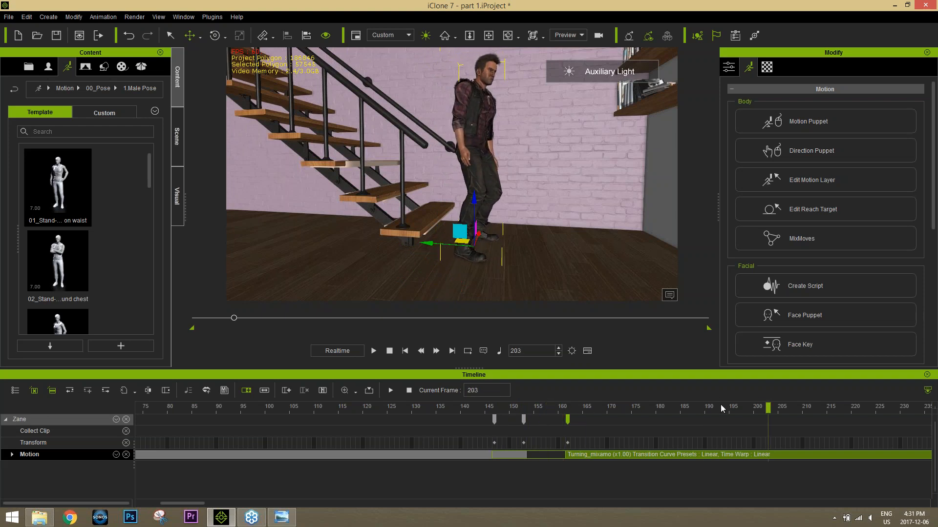
Step: Play back Zane's turning motion and add a Transform key for him at frame 201
{"action": "key", "text": "space"}
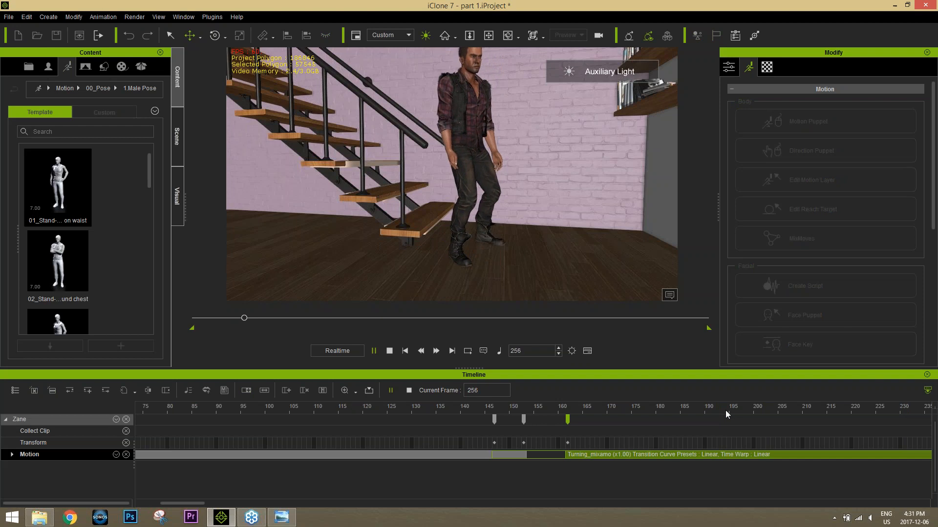
{"action": "left_click_drag", "start_coordinate": [710, 412], "coordinate": [757, 401]}
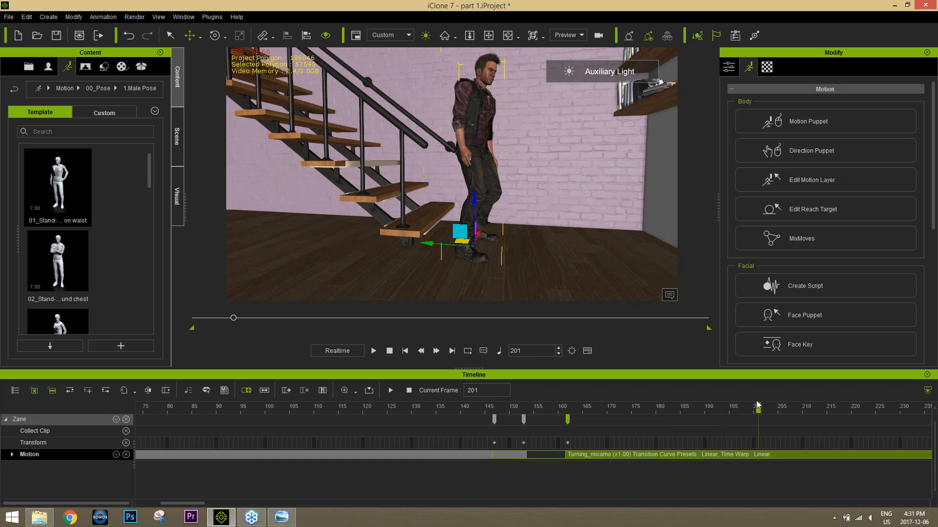
{"action": "left_click", "coordinate": [757, 444]}
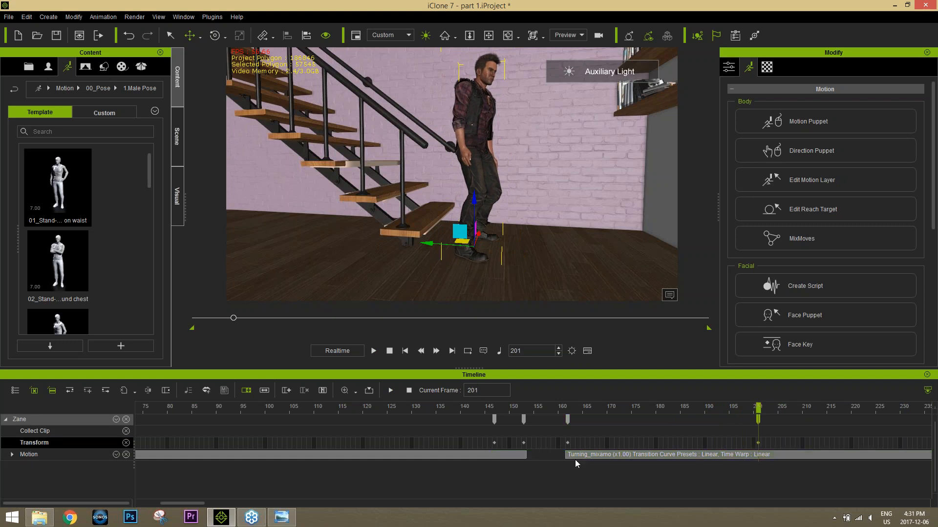
{"action": "scroll", "coordinate": [771, 441], "scroll_direction": "down", "scroll_amount": 2}
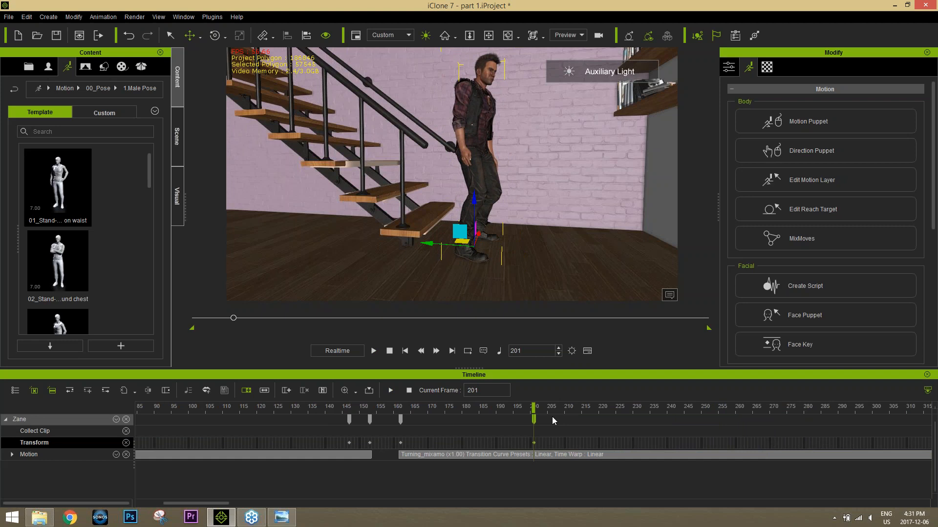
Step: Rotate Zane about his vertical axis at frame 239 so he turns further towards the camera
{"action": "left_click_drag", "start_coordinate": [550, 409], "coordinate": [663, 395]}
{"action": "key", "text": "e"}
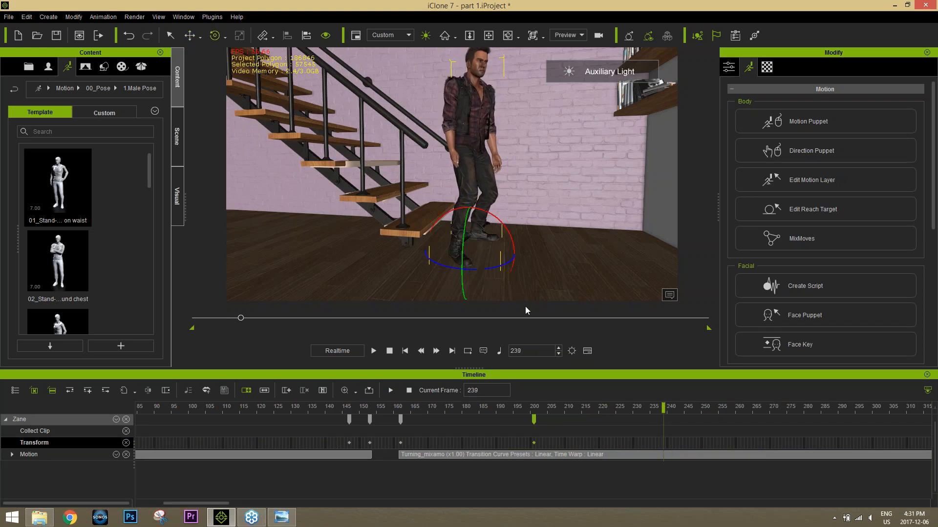
{"action": "left_click_drag", "start_coordinate": [495, 266], "coordinate": [451, 245]}
{"action": "key", "text": "w"}
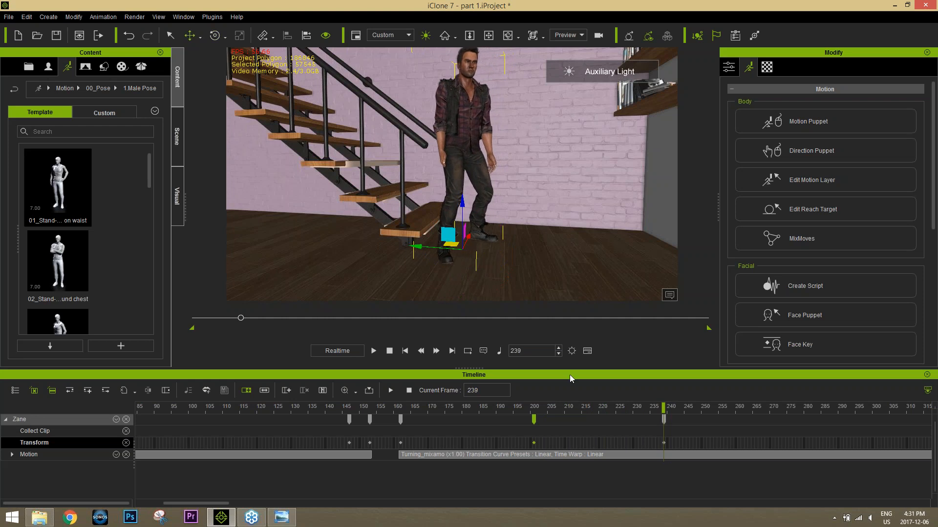
Step: Rotate Zane slightly at frame 280 and play back the turn from about frame 206
{"action": "left_click_drag", "start_coordinate": [556, 404], "coordinate": [757, 392]}
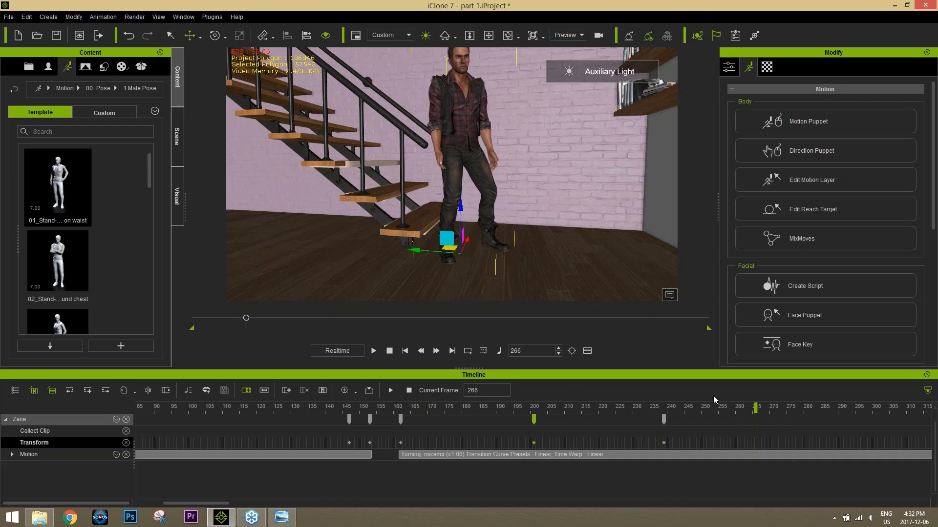
{"action": "left_click_drag", "start_coordinate": [679, 401], "coordinate": [816, 399]}
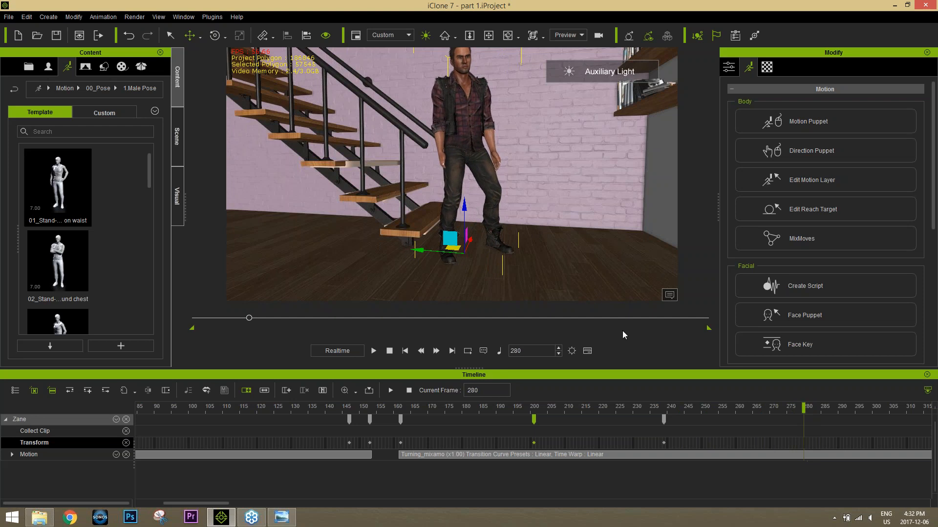
{"action": "key", "text": "e"}
{"action": "left_click_drag", "start_coordinate": [479, 273], "coordinate": [473, 273]}
{"action": "left_click_drag", "start_coordinate": [677, 409], "coordinate": [553, 405]}
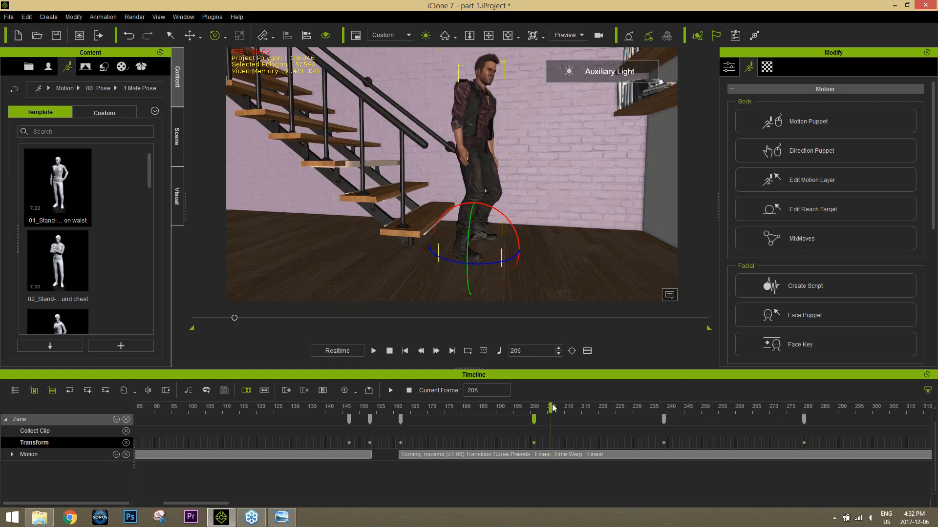
{"action": "key", "text": "space"}
{"action": "key", "text": "space"}
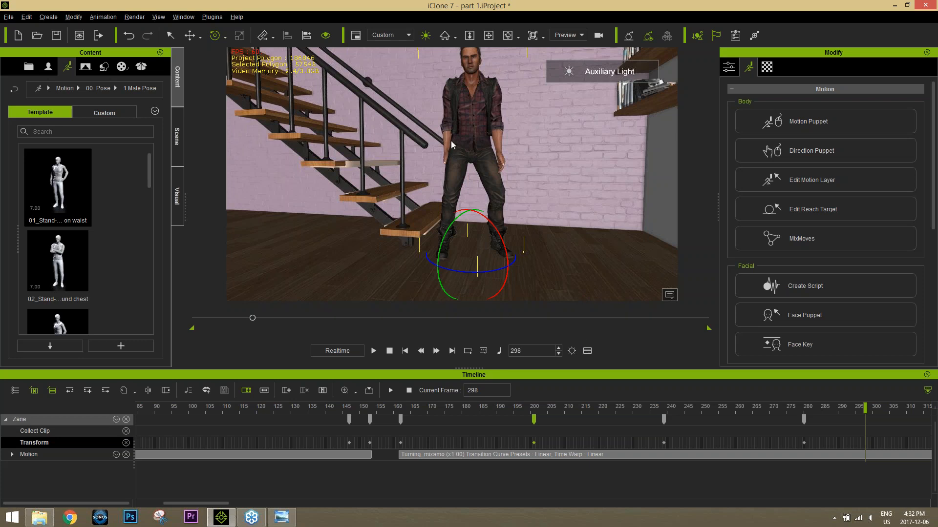
Step: Examine the room around Zane and the seating area with the grey armchair and coffee table
{"action": "scroll", "coordinate": [455, 149], "scroll_direction": "down", "scroll_amount": 3}
{"action": "right_click_drag", "start_coordinate": [455, 149], "coordinate": [443, 152], "text": "alt"}
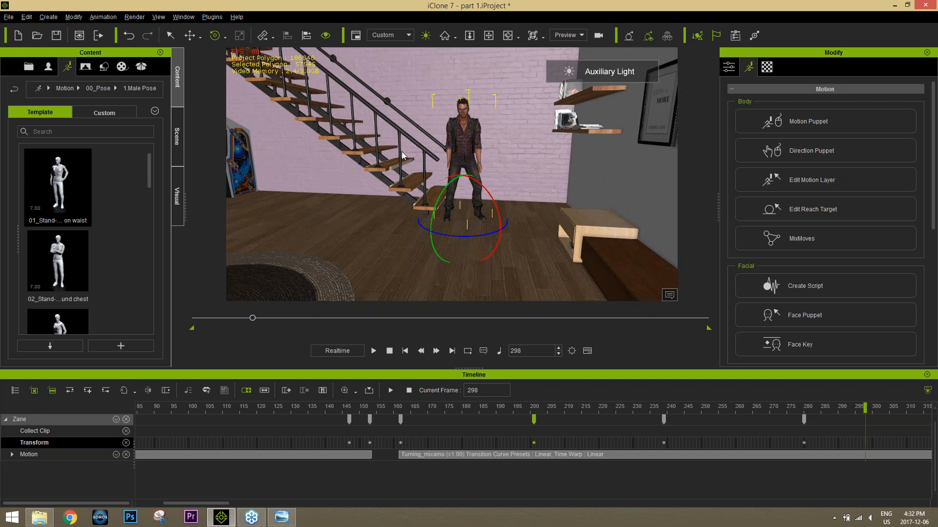
{"action": "left_click_drag", "start_coordinate": [380, 237], "coordinate": [408, 254], "text": "alt"}
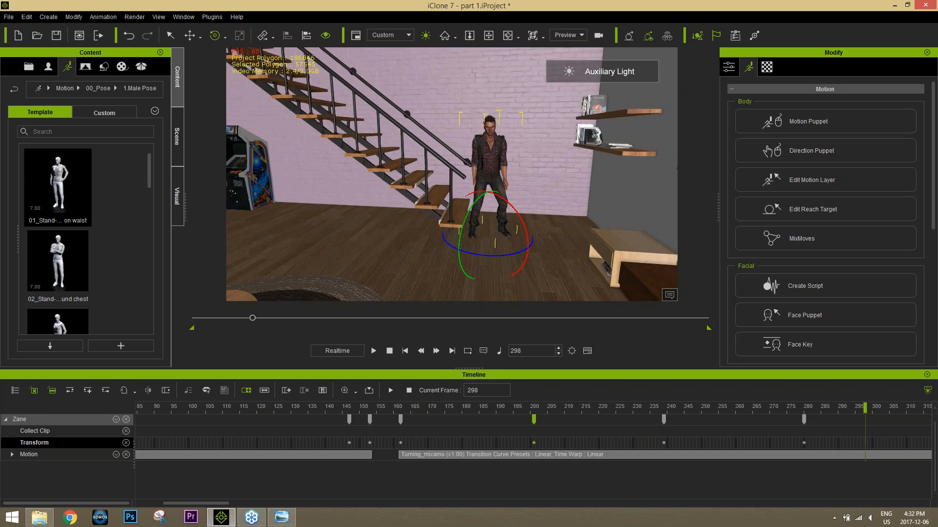
{"action": "scroll", "coordinate": [409, 254], "scroll_direction": "down", "scroll_amount": 3}
{"action": "right_click_drag", "start_coordinate": [409, 254], "coordinate": [376, 257], "text": "alt"}
{"action": "left_click_drag", "start_coordinate": [376, 256], "coordinate": [493, 252], "text": "alt"}
{"action": "right_click_drag", "start_coordinate": [493, 251], "coordinate": [488, 211], "text": "alt"}
{"action": "scroll", "coordinate": [532, 171], "scroll_direction": "down", "scroll_amount": 3}
{"action": "scroll", "coordinate": [532, 171], "scroll_direction": "up", "scroll_amount": 1}
{"action": "scroll", "coordinate": [531, 171], "scroll_direction": "up", "scroll_amount": 2}
{"action": "scroll", "coordinate": [488, 211], "scroll_direction": "down", "scroll_amount": 2}
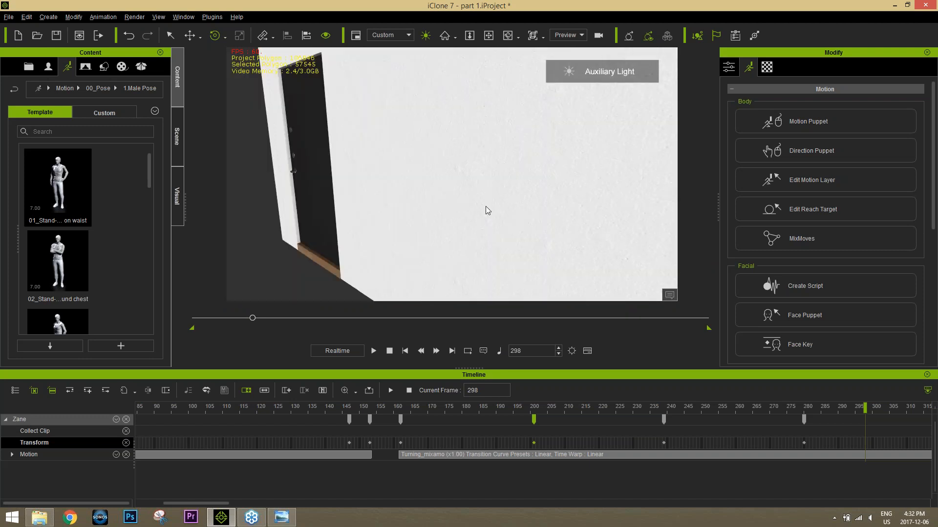
{"action": "scroll", "coordinate": [486, 207], "scroll_direction": "up", "scroll_amount": 3}
{"action": "left_click_drag", "start_coordinate": [460, 162], "coordinate": [407, 190], "text": "alt"}
Step: Add the custom LittleGirl avatar to the scene in front of the grey armchair
{"action": "left_click", "coordinate": [49, 67]}
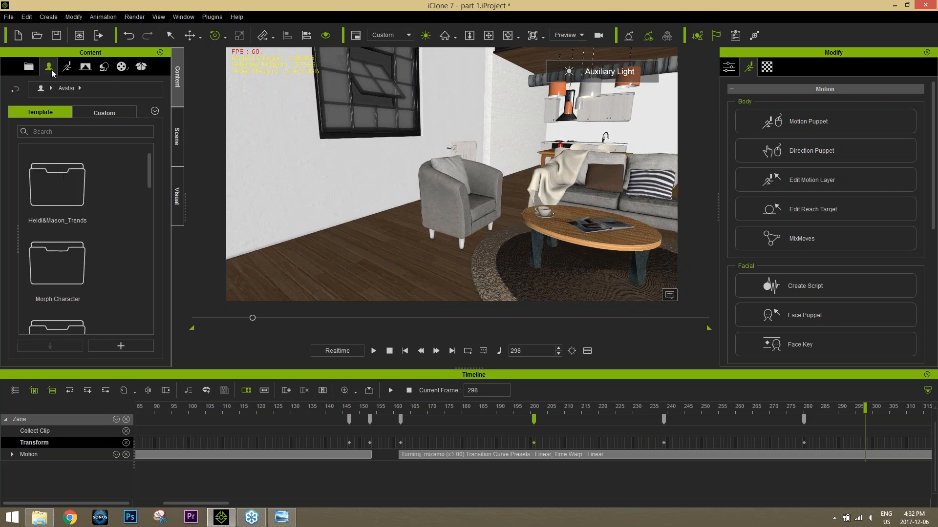
{"action": "left_click", "coordinate": [107, 113]}
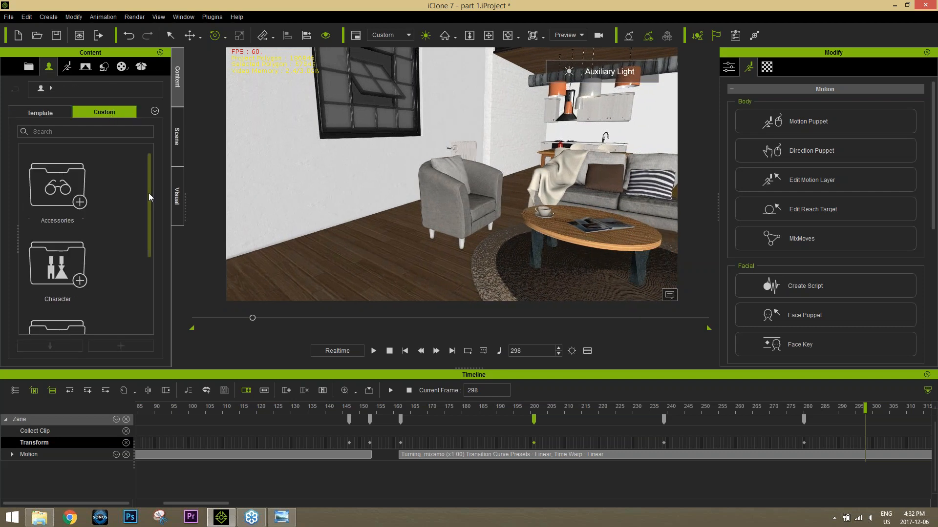
{"action": "left_click_drag", "start_coordinate": [150, 192], "coordinate": [151, 222]}
{"action": "double_click", "coordinate": [68, 204]}
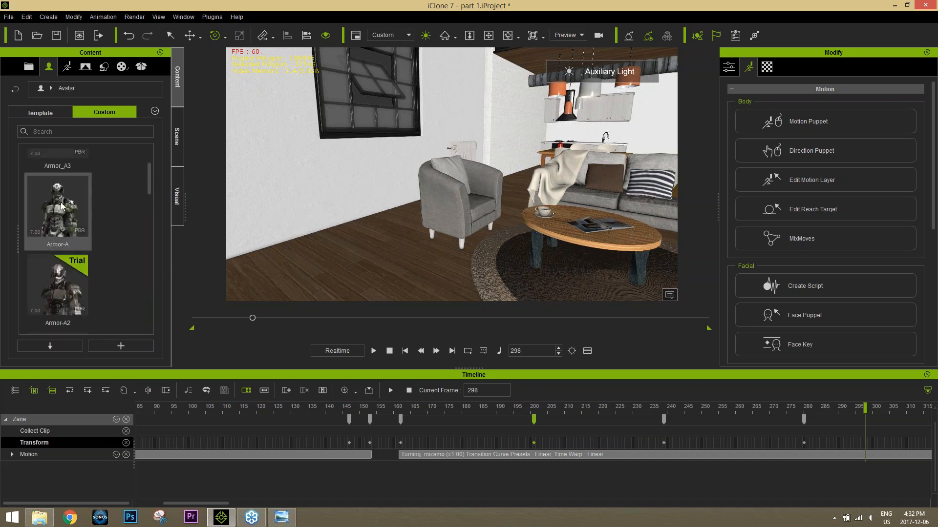
{"action": "left_click", "coordinate": [66, 232]}
{"action": "scroll", "coordinate": [76, 201], "scroll_direction": "down", "scroll_amount": 2, "text": "ctrl"}
{"action": "scroll", "coordinate": [88, 210], "scroll_direction": "up", "scroll_amount": 1, "text": "ctrl"}
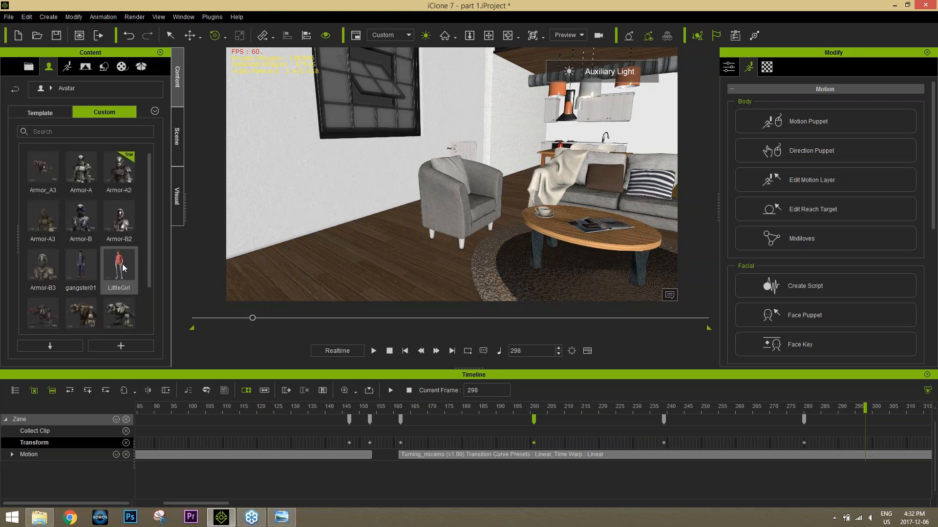
{"action": "left_click_drag", "start_coordinate": [121, 272], "coordinate": [491, 246]}
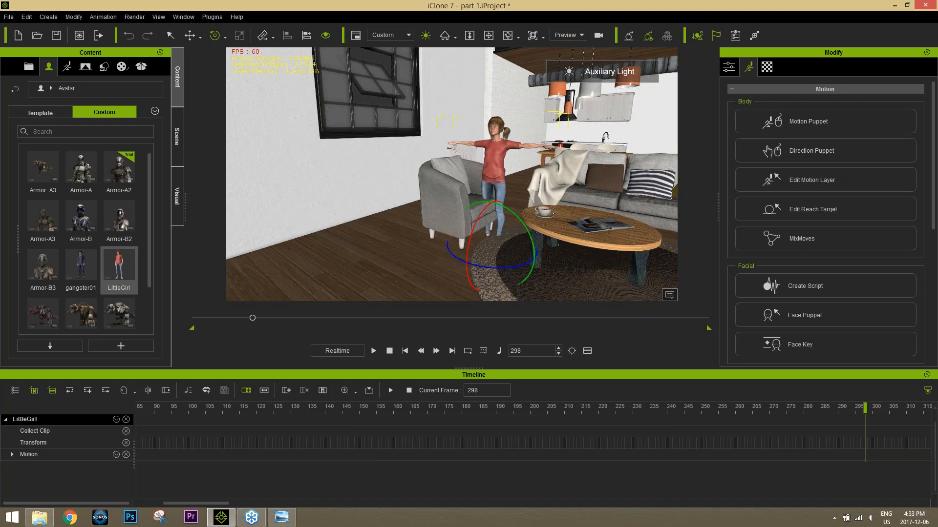
Step: Return to frame 1, turn LittleGirl so her back faces the armchair, and position her directly in front of it
{"action": "left_click", "coordinate": [389, 350]}
{"action": "left_click_drag", "start_coordinate": [500, 270], "coordinate": [541, 268]}
{"action": "key", "text": "w"}
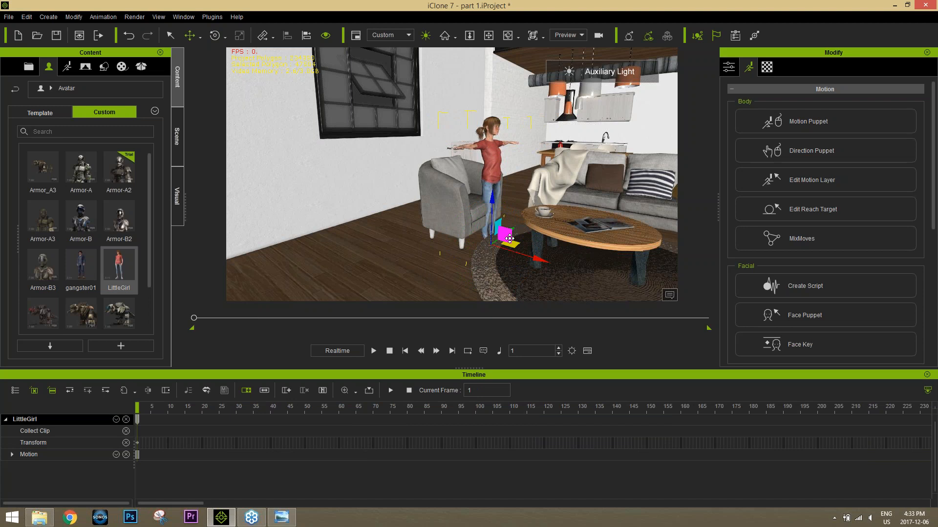
{"action": "left_click_drag", "start_coordinate": [510, 236], "coordinate": [516, 233]}
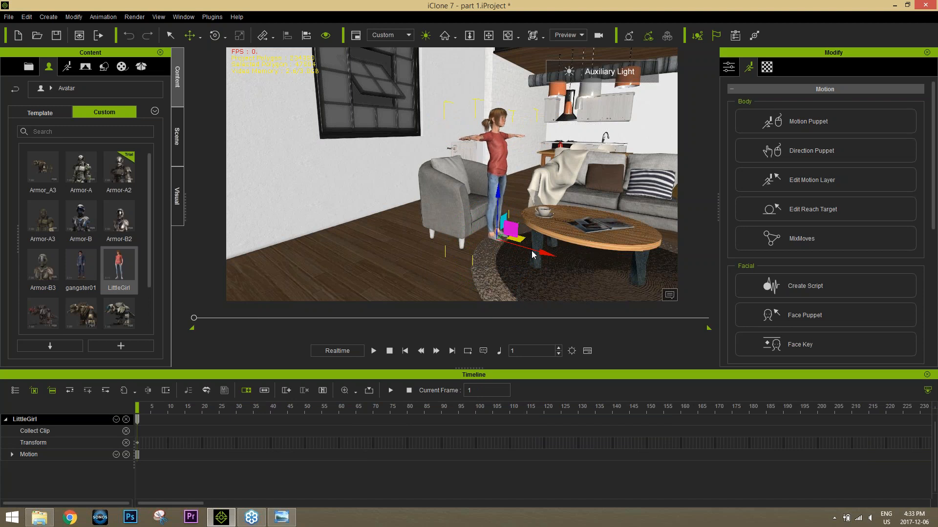
{"action": "right_click_drag", "start_coordinate": [530, 249], "coordinate": [489, 250]}
{"action": "left_click_drag", "start_coordinate": [525, 229], "coordinate": [569, 220]}
{"action": "scroll", "coordinate": [547, 249], "scroll_direction": "up", "scroll_amount": 1}
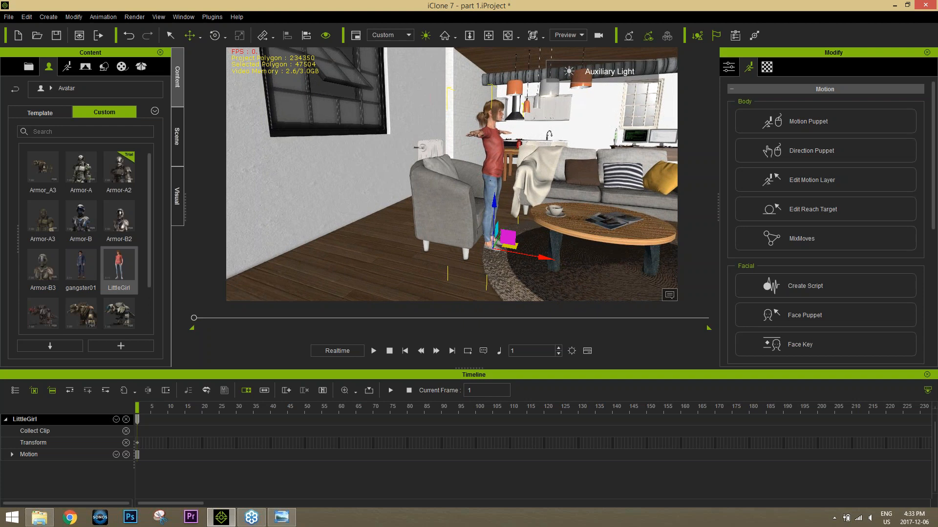
{"action": "left_click_drag", "start_coordinate": [541, 257], "coordinate": [546, 258]}
{"action": "mouse_move", "coordinate": [545, 258]}
{"action": "right_mouse_down"}
{"action": "mouse_move", "coordinate": [451, 255]}
{"action": "mouse_move", "coordinate": [539, 254]}
{"action": "right_mouse_up"}
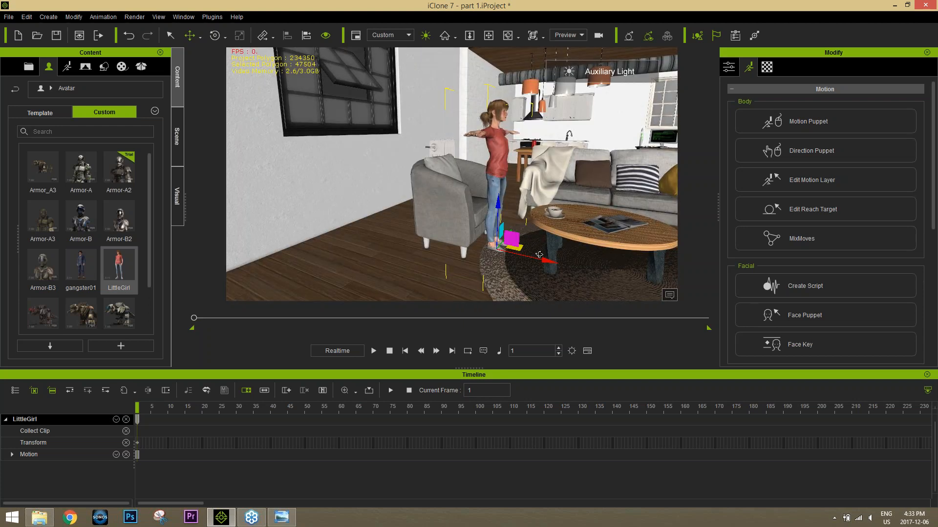
Step: Apply Sitting_mixamo from the Mixamo folder in File Explorer to LittleGirl and move her back and down onto the armchair seat
{"action": "key", "text": "alt+Tab"}
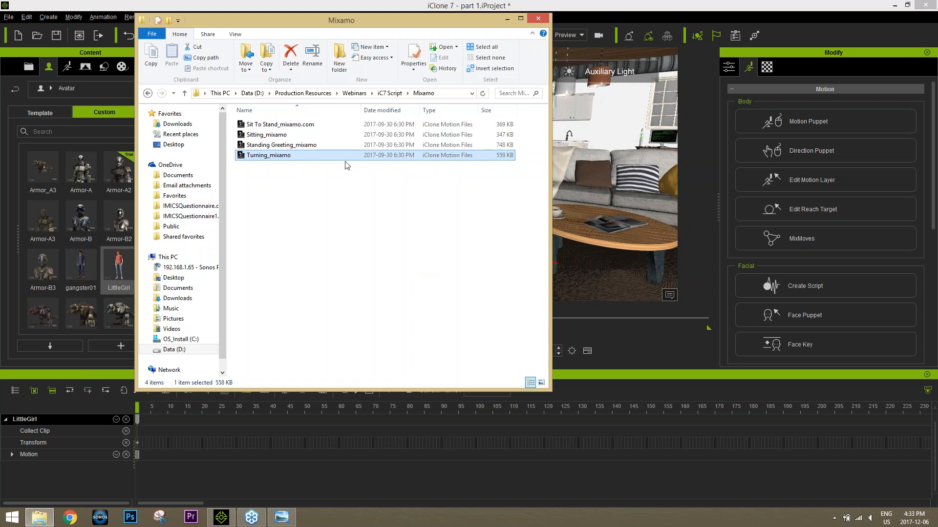
{"action": "left_click", "coordinate": [277, 137]}
{"action": "left_click_drag", "start_coordinate": [303, 25], "coordinate": [706, 74]}
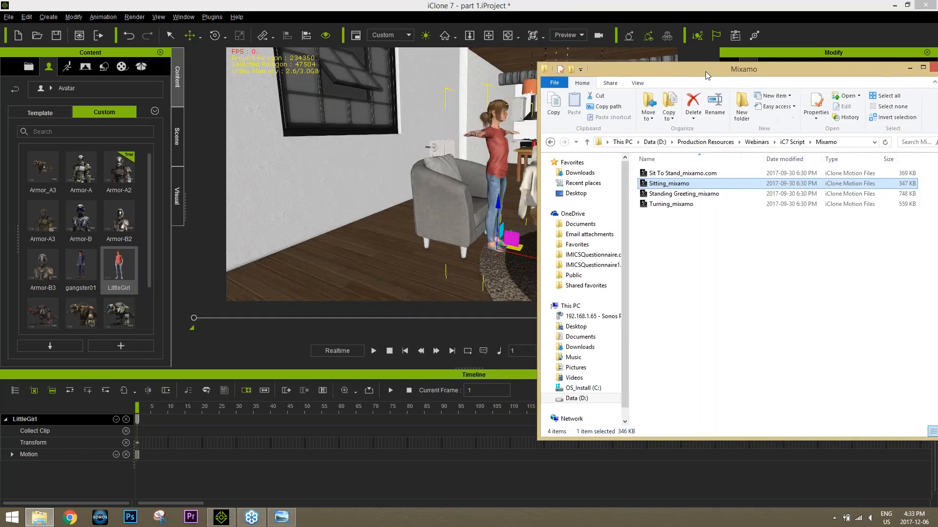
{"action": "left_click_drag", "start_coordinate": [670, 186], "coordinate": [493, 161]}
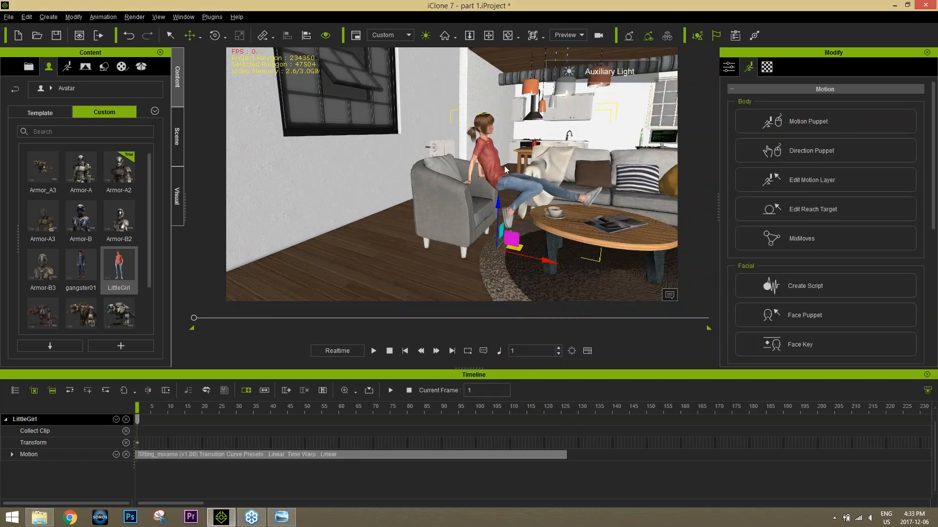
{"action": "left_click_drag", "start_coordinate": [512, 241], "coordinate": [491, 258]}
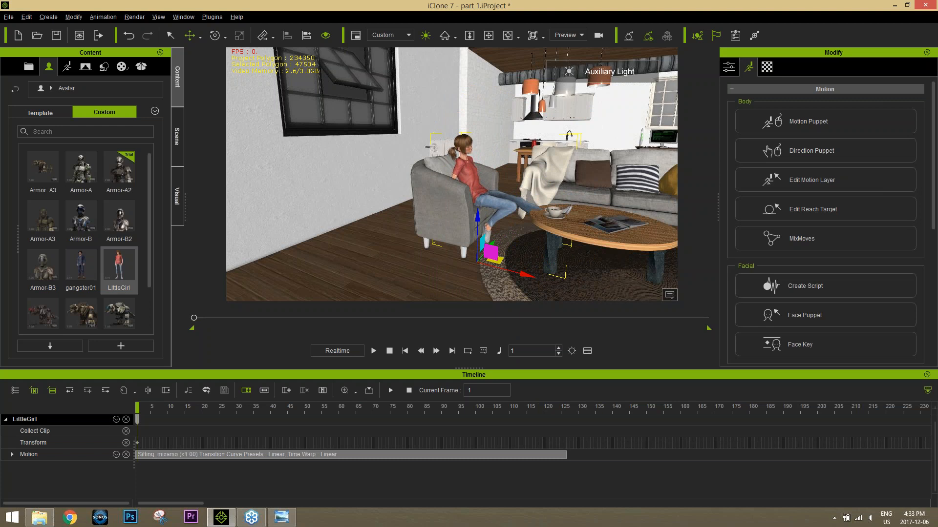
Step: Select the coffee table's top and legs together and slide the table away from LittleGirl's feet
{"action": "right_click_drag", "start_coordinate": [595, 219], "coordinate": [435, 217]}
{"action": "left_click", "coordinate": [534, 227]}
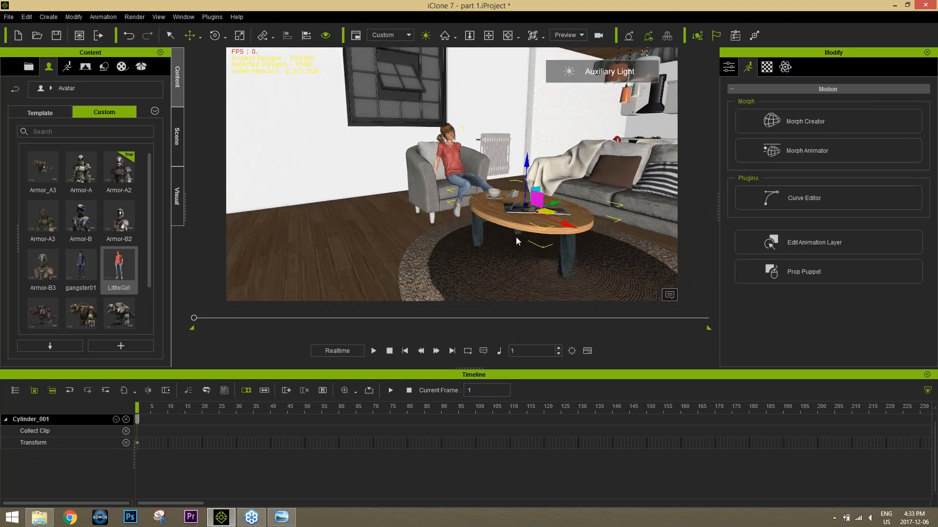
{"action": "right_click_drag", "start_coordinate": [534, 227], "coordinate": [505, 239]}
{"action": "left_click", "coordinate": [481, 236], "text": "ctrl"}
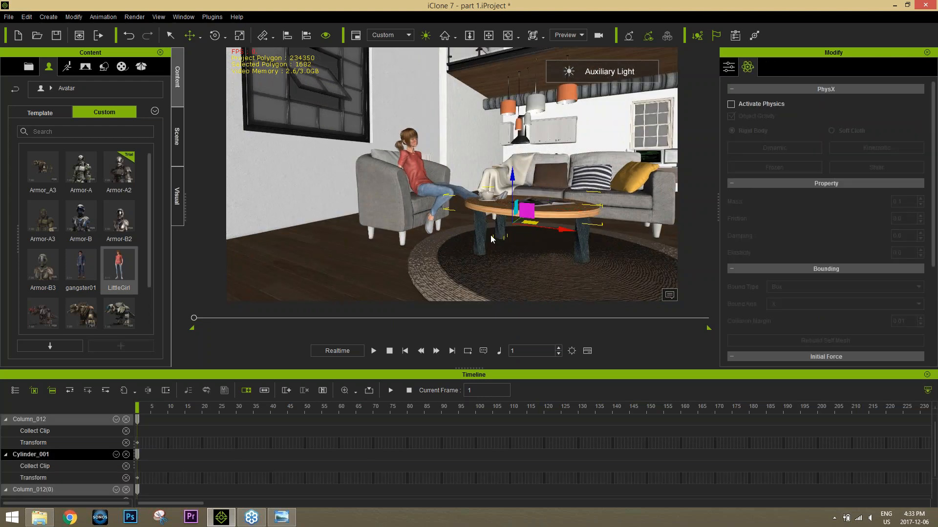
{"action": "left_click", "coordinate": [584, 243], "text": "ctrl"}
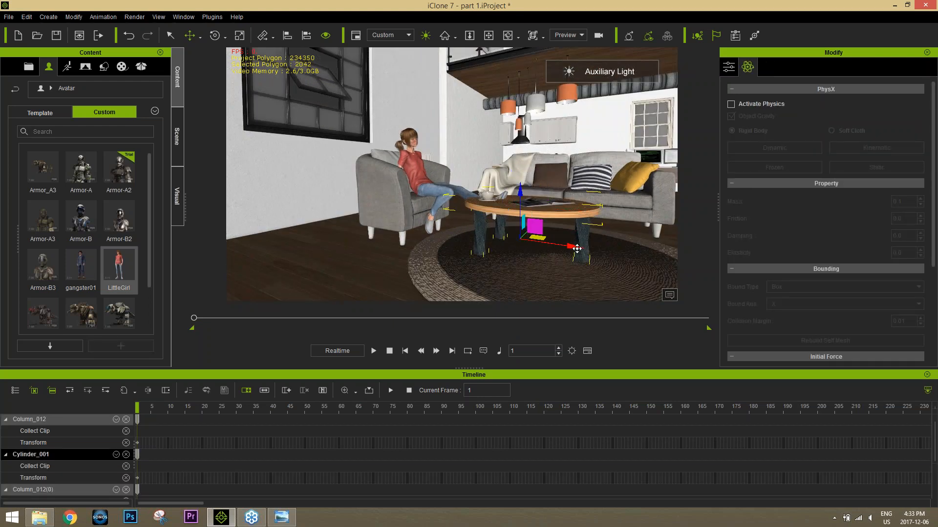
{"action": "left_click_drag", "start_coordinate": [577, 249], "coordinate": [636, 255]}
{"action": "right_click_drag", "start_coordinate": [625, 254], "coordinate": [490, 260], "text": "alt"}
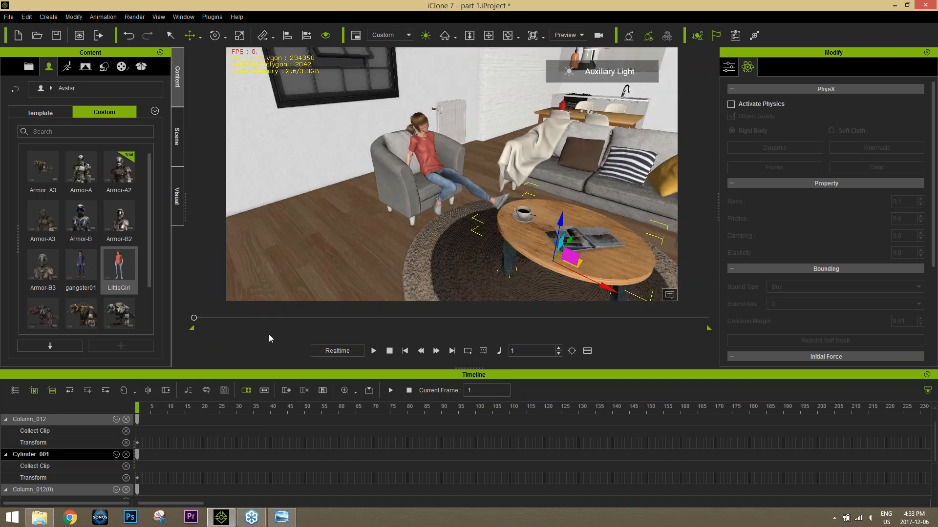
Step: Play back the sitting motion and loop LittleGirl's Sitting_mixamo clip out to about frame 620
{"action": "key", "text": "space"}
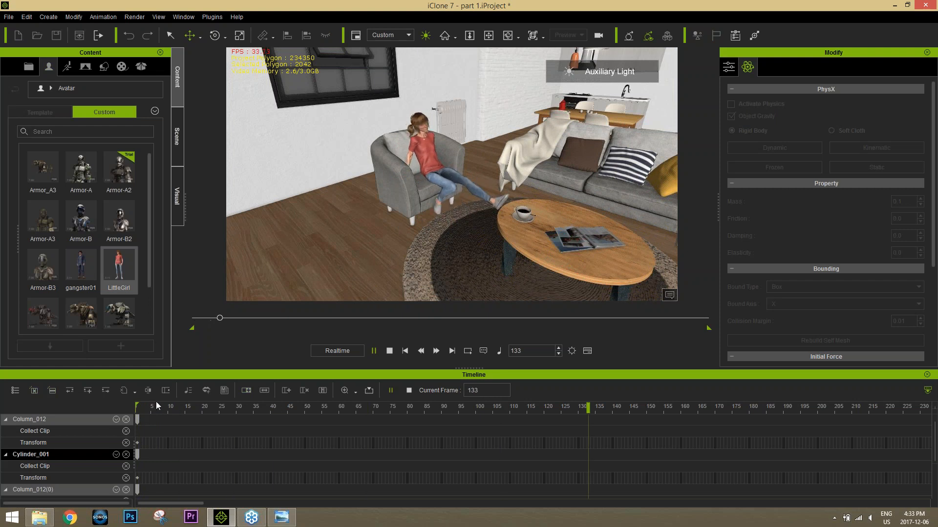
{"action": "key", "text": "space"}
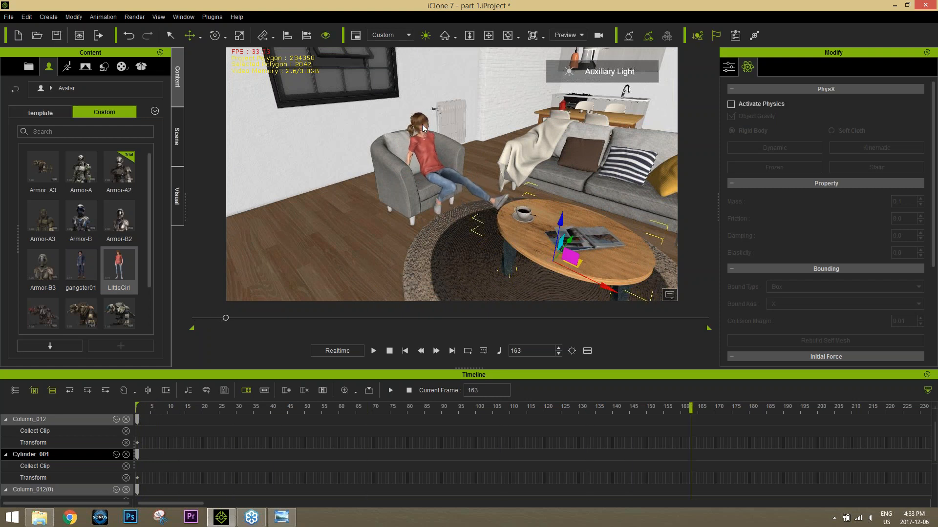
{"action": "left_click", "coordinate": [422, 126]}
{"action": "scroll", "coordinate": [516, 435], "scroll_direction": "down", "scroll_amount": 3}
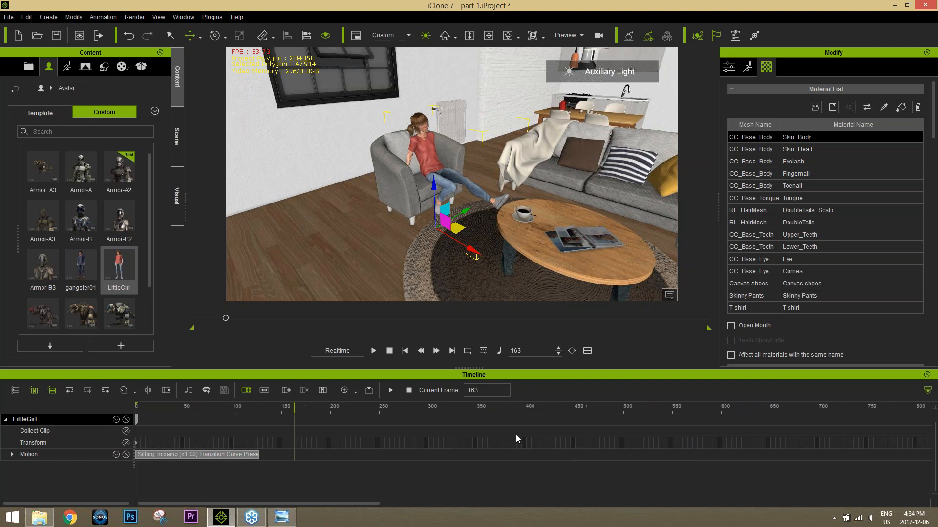
{"action": "left_click", "coordinate": [246, 394]}
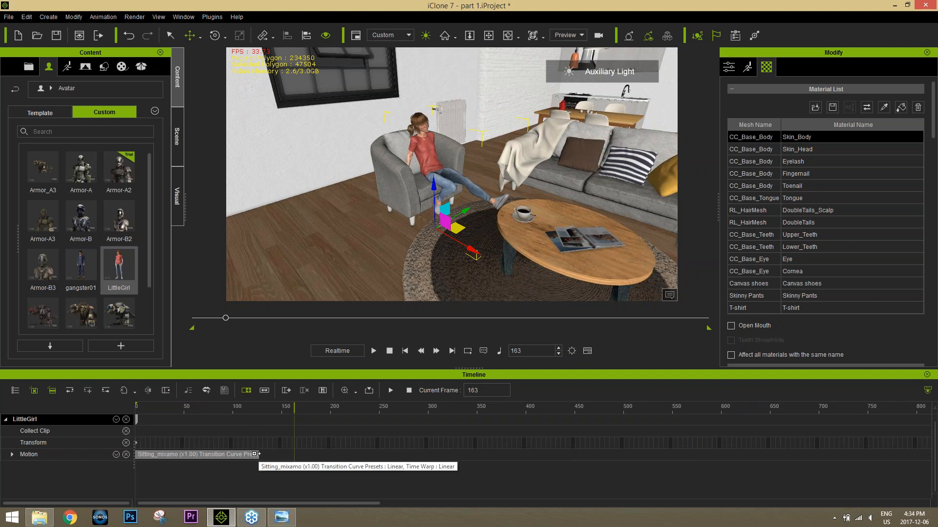
{"action": "left_click_drag", "start_coordinate": [259, 454], "coordinate": [642, 446]}
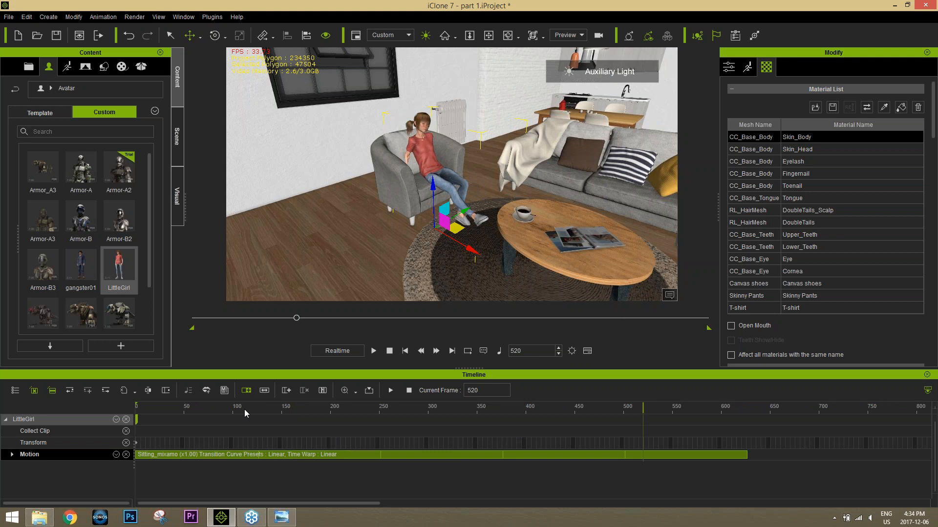
Step: Play the scene from frame 1 in a wider view of the armchair and stairs, stopping at about frame 336
{"action": "left_click_drag", "start_coordinate": [245, 411], "coordinate": [135, 408]}
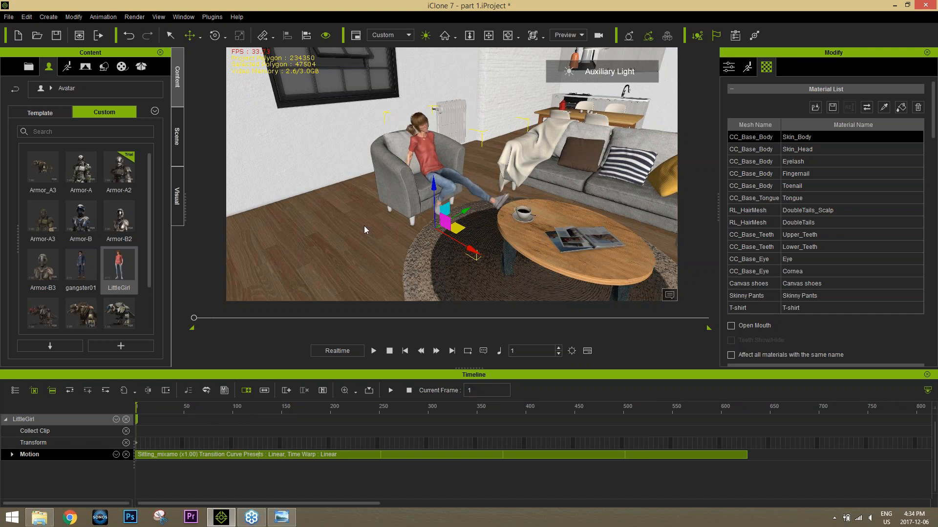
{"action": "right_click_drag", "start_coordinate": [434, 196], "coordinate": [561, 195]}
{"action": "middle_click_drag", "start_coordinate": [562, 195], "coordinate": [477, 195]}
{"action": "scroll", "coordinate": [477, 195], "scroll_direction": "down", "scroll_amount": 2}
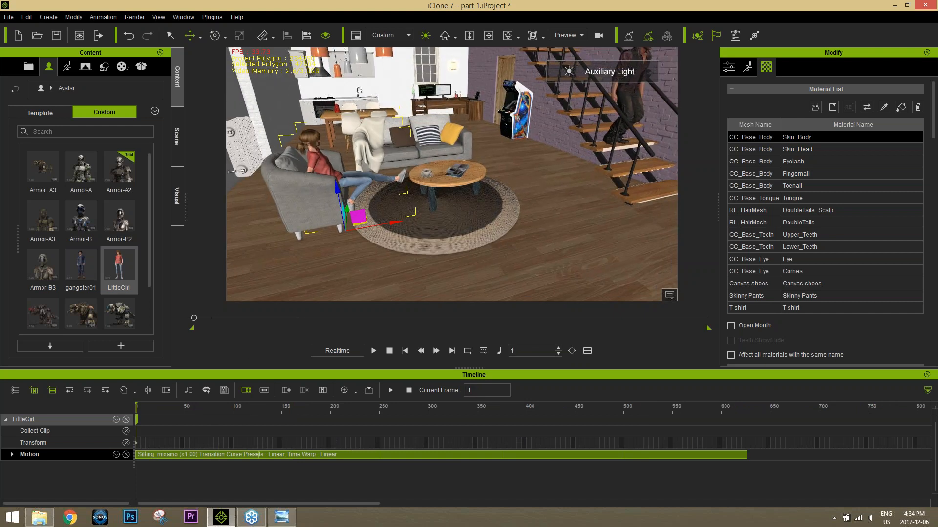
{"action": "key", "text": "space"}
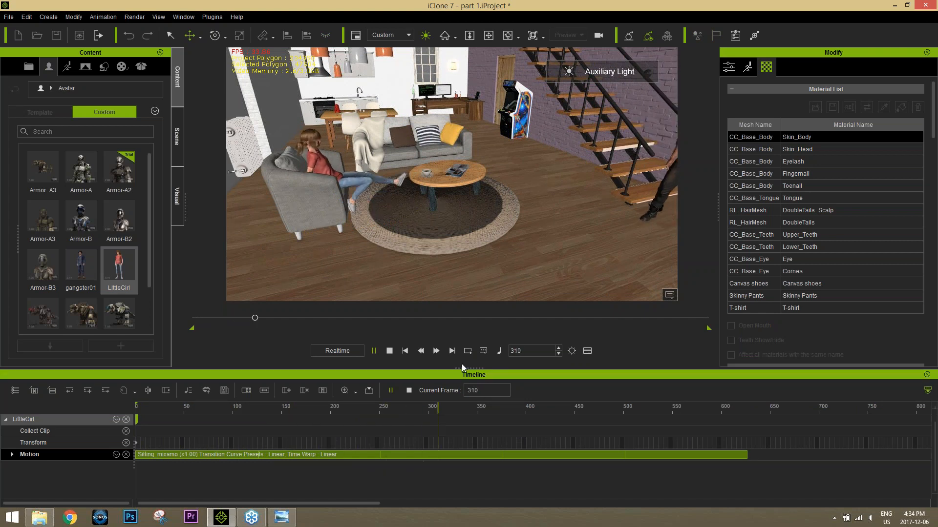
{"action": "key", "text": "space"}
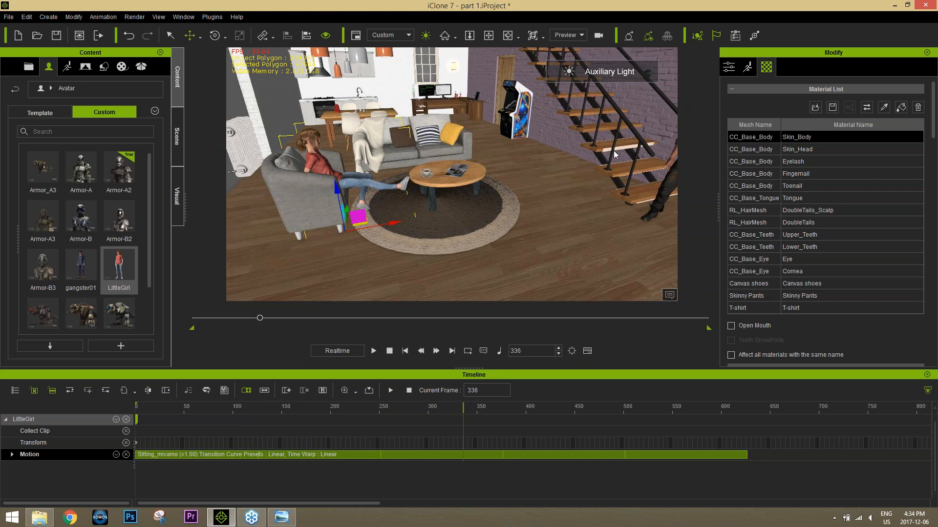
Step: Select Zane at frame 336 and create a facial script from the Clementine audio file in the iC7 Script folder
{"action": "right_click_drag", "start_coordinate": [576, 146], "coordinate": [656, 122]}
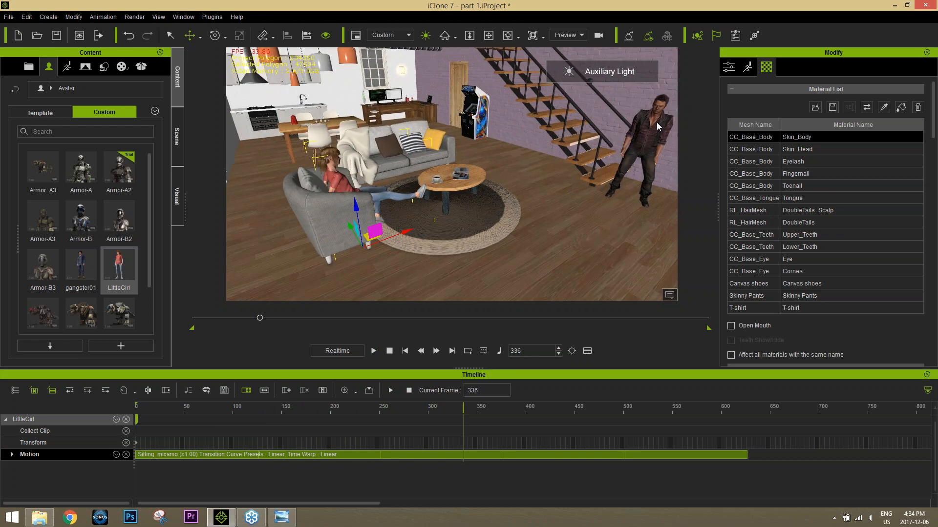
{"action": "left_click", "coordinate": [659, 123]}
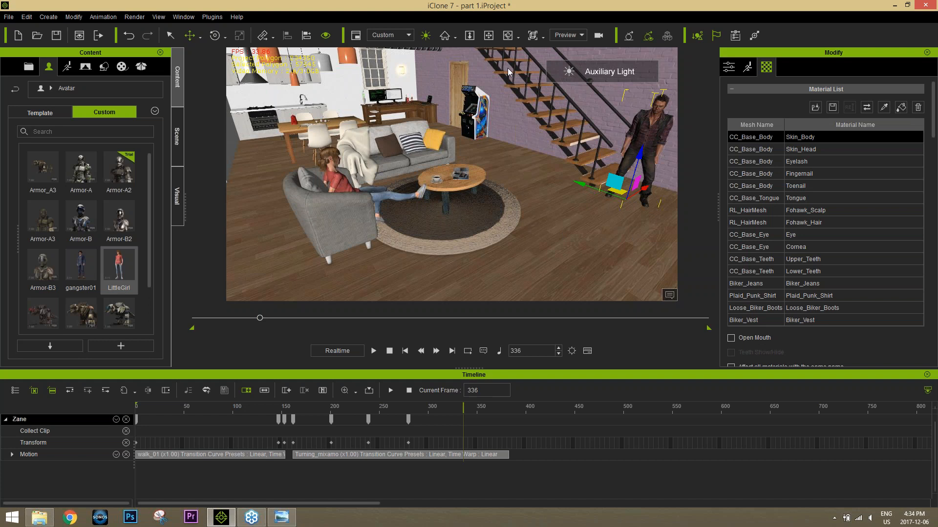
{"action": "left_click", "coordinate": [749, 69]}
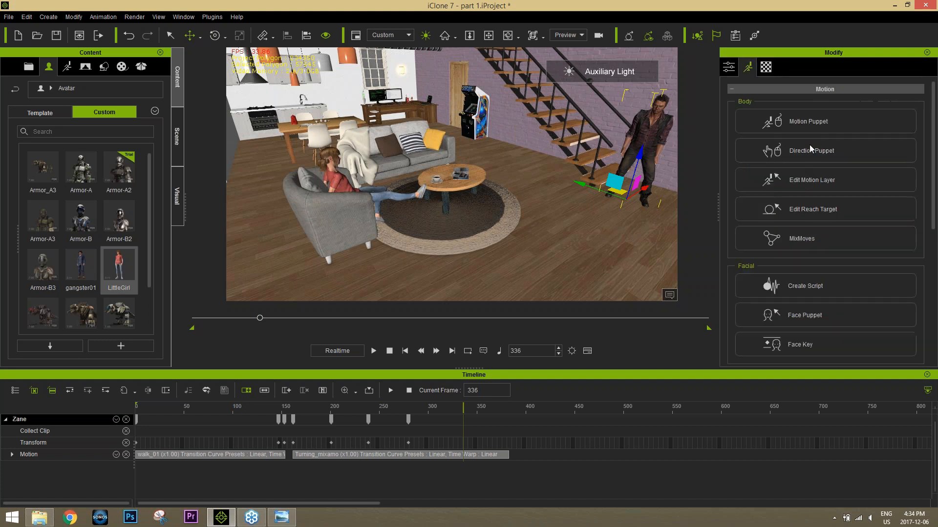
{"action": "left_click", "coordinate": [835, 288]}
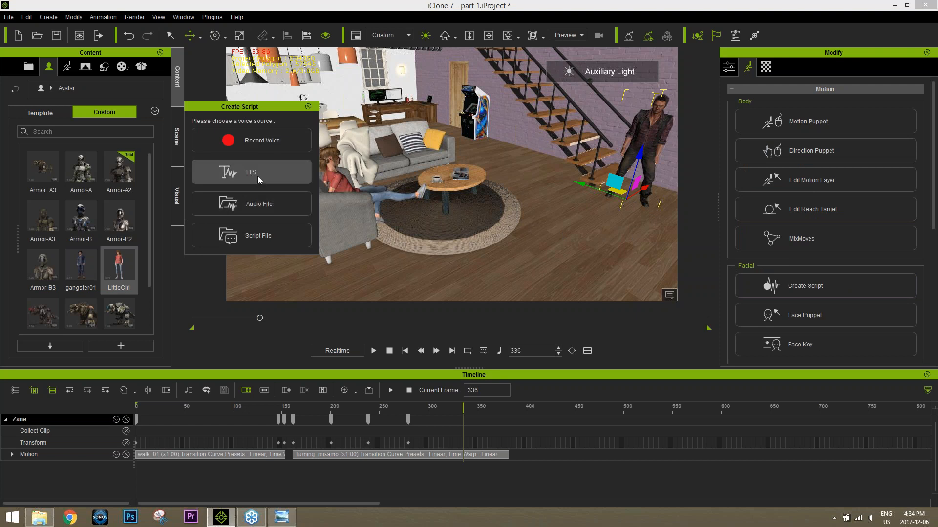
{"action": "left_click", "coordinate": [258, 198]}
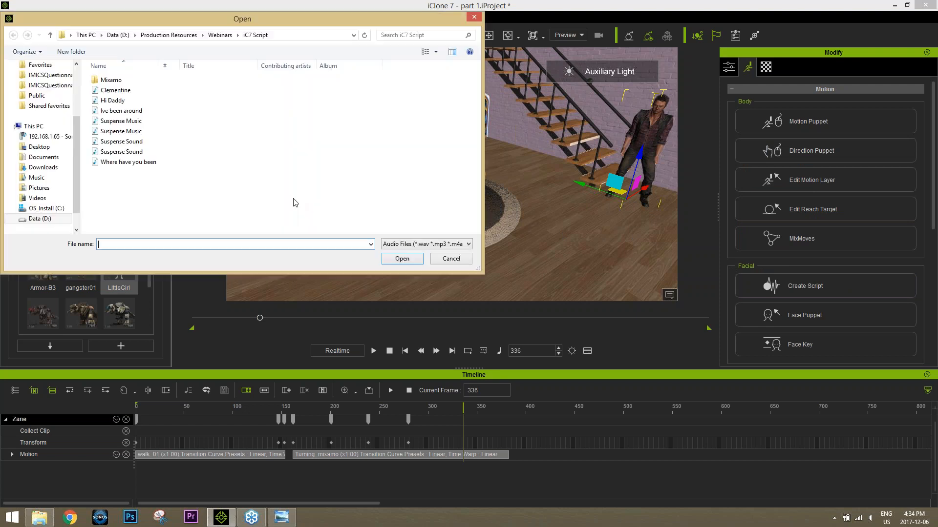
{"action": "double_click", "coordinate": [122, 90]}
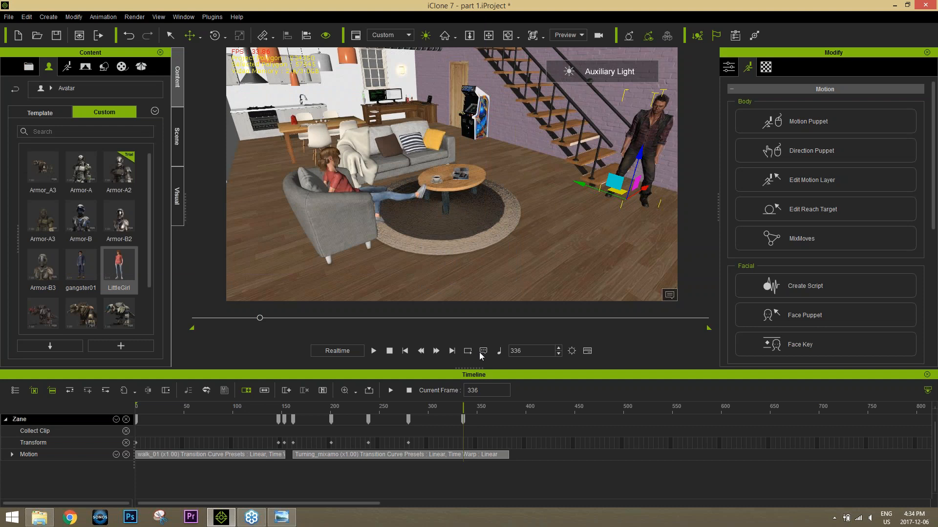
Step: Play back Zane's voice line, return to about frame 357, and turn up the system volume
{"action": "key", "text": "space"}
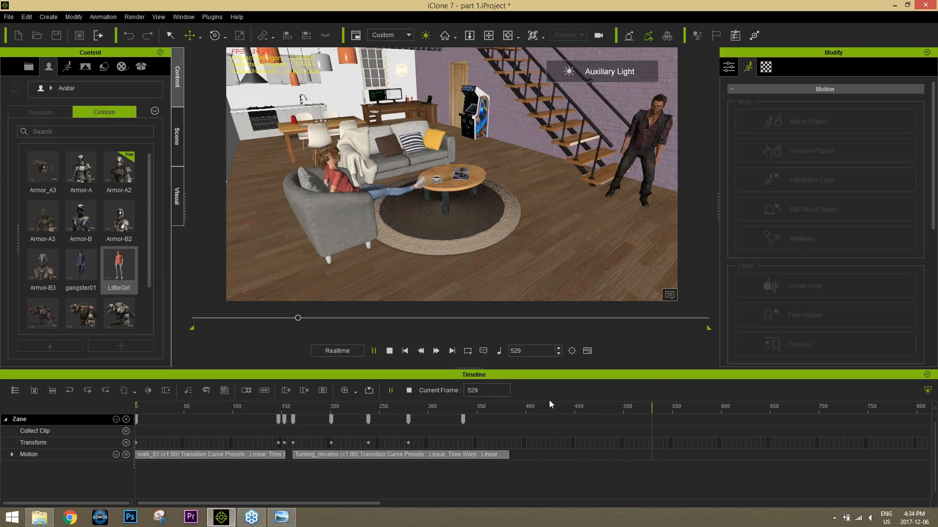
{"action": "key", "text": "space"}
{"action": "left_click", "coordinate": [506, 409]}
{"action": "left_click", "coordinate": [485, 408]}
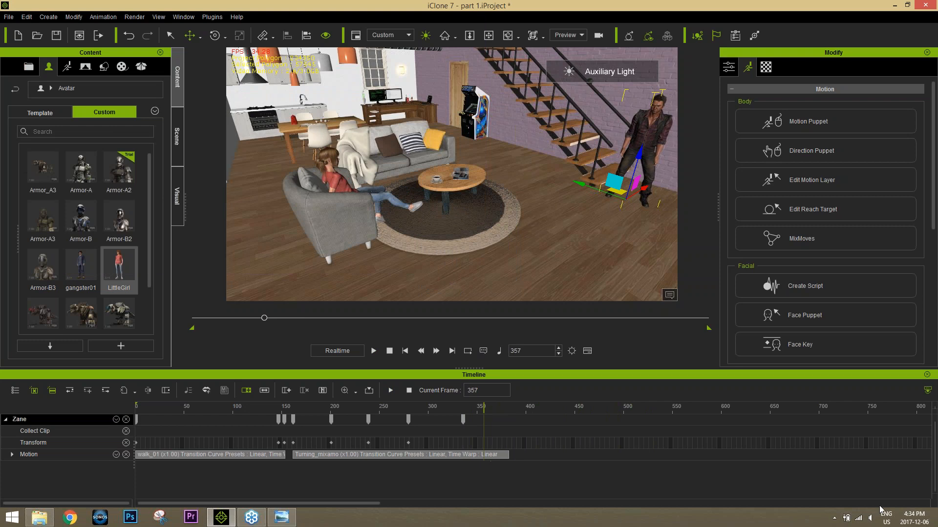
{"action": "left_click", "coordinate": [870, 519]}
{"action": "left_click_drag", "start_coordinate": [871, 449], "coordinate": [871, 354]}
Step: Replay Zane's voice line several times from around frames 306 to 380, stopping at about frame 405 to find LittleGirl's reaction point
{"action": "left_click", "coordinate": [459, 408]}
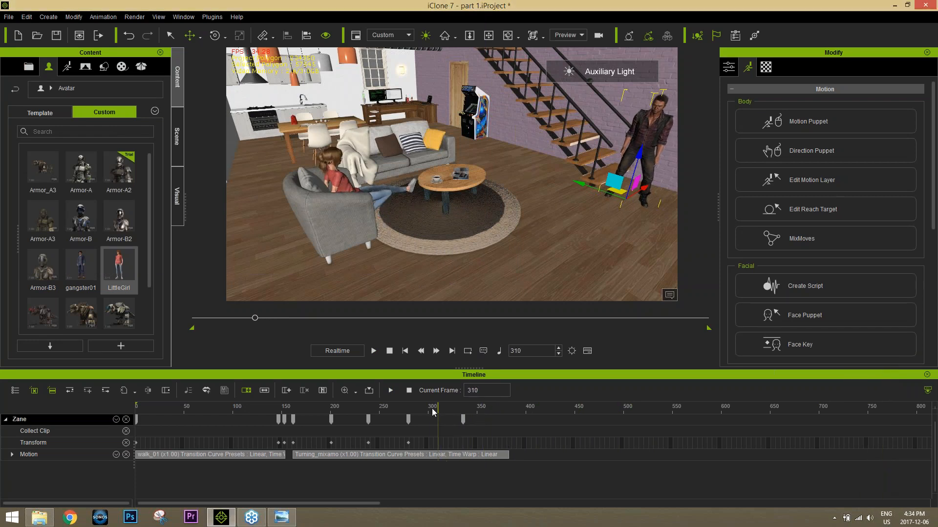
{"action": "key", "text": "space"}
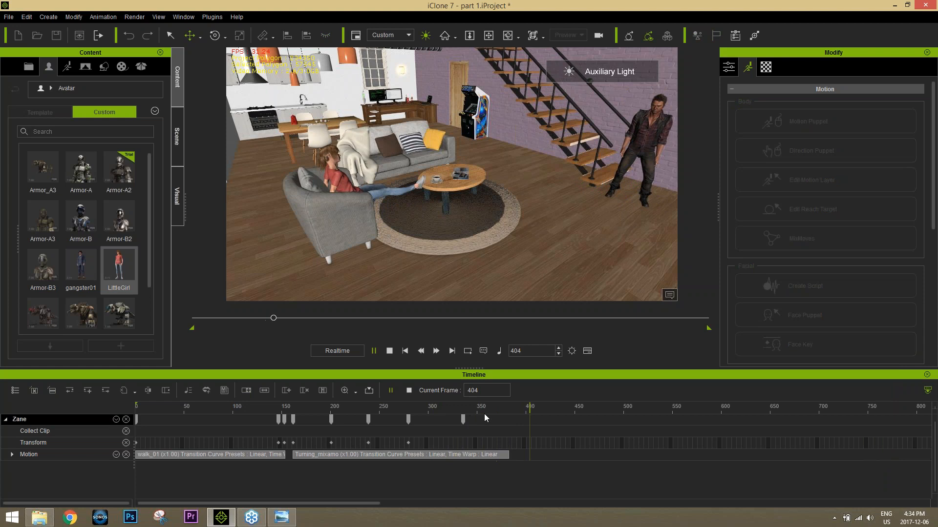
{"action": "left_click", "coordinate": [459, 409]}
{"action": "key", "text": "space"}
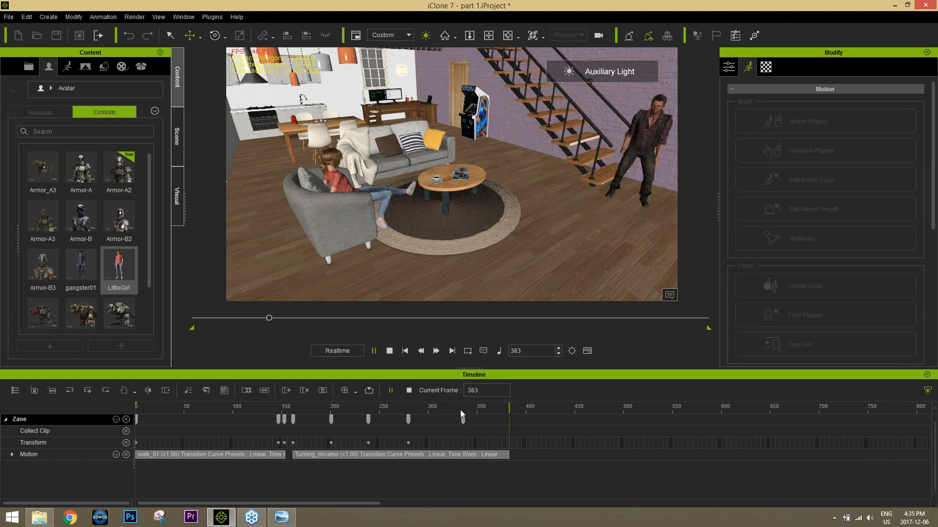
{"action": "key", "text": "space"}
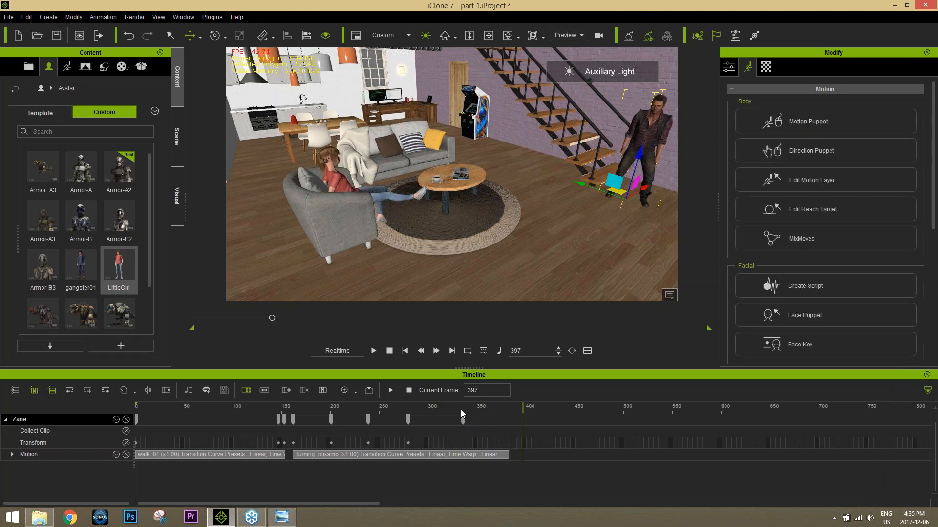
{"action": "left_click", "coordinate": [415, 411]}
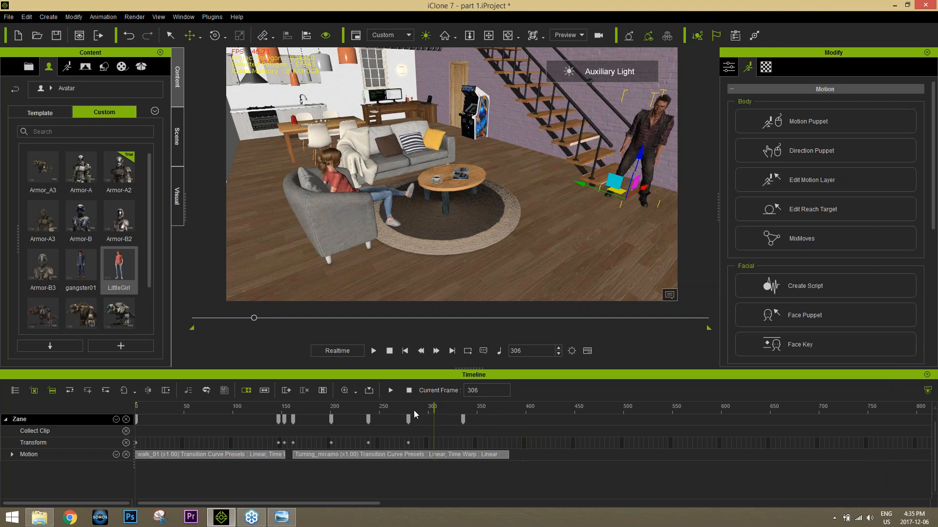
{"action": "key", "text": "space"}
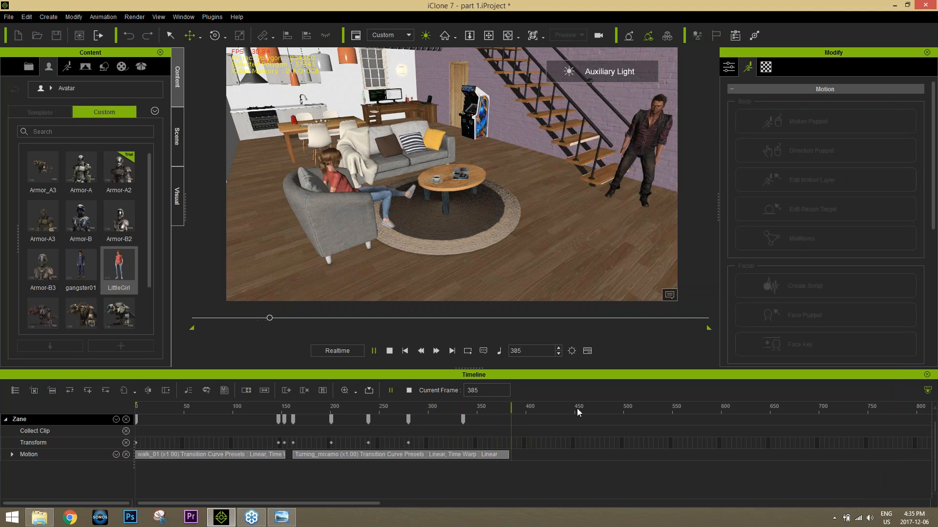
{"action": "key", "text": "space"}
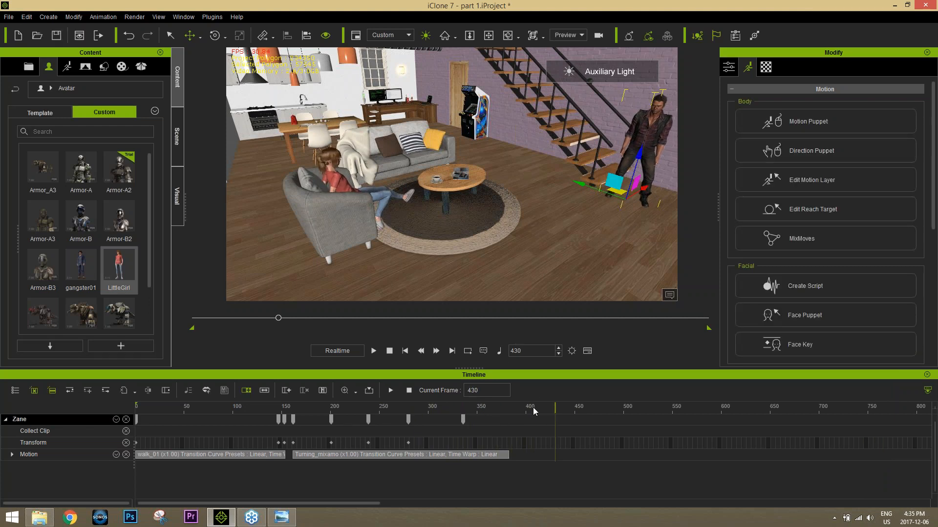
{"action": "left_click", "coordinate": [502, 409]}
{"action": "key", "text": "space"}
{"action": "key", "text": "space"}
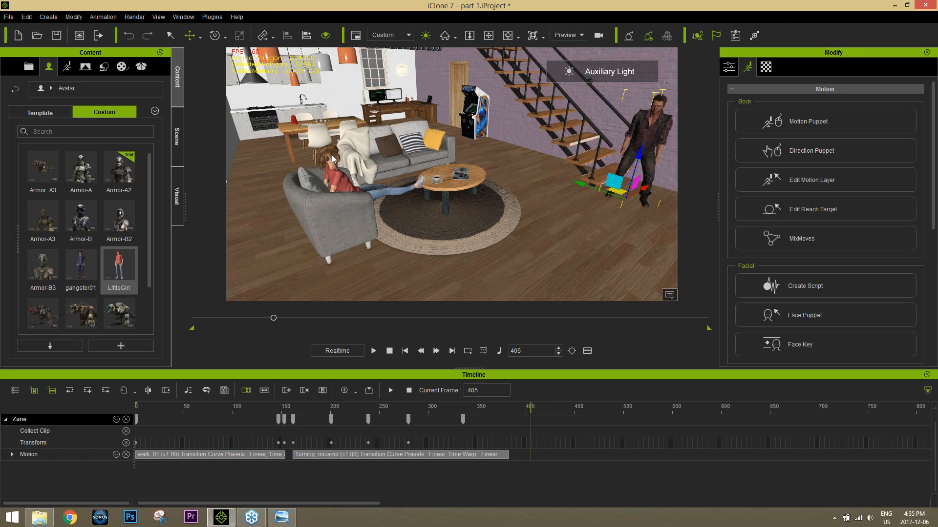
Step: Break LittleGirl's Sitting_mixamo clip at about frame 406 and delete the portion after the break
{"action": "left_click", "coordinate": [329, 166]}
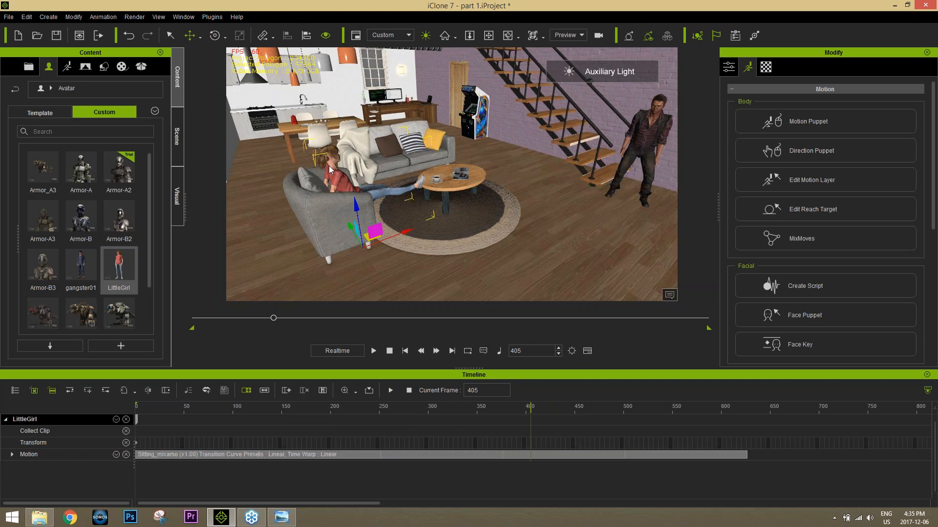
{"action": "left_click", "coordinate": [532, 457]}
{"action": "right_click", "coordinate": [532, 456]}
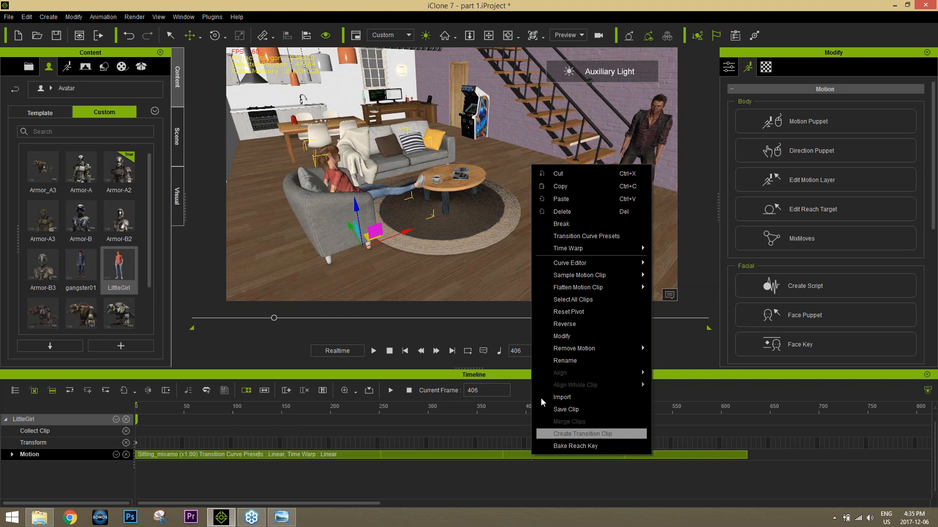
{"action": "left_click", "coordinate": [571, 223]}
{"action": "left_click", "coordinate": [594, 454]}
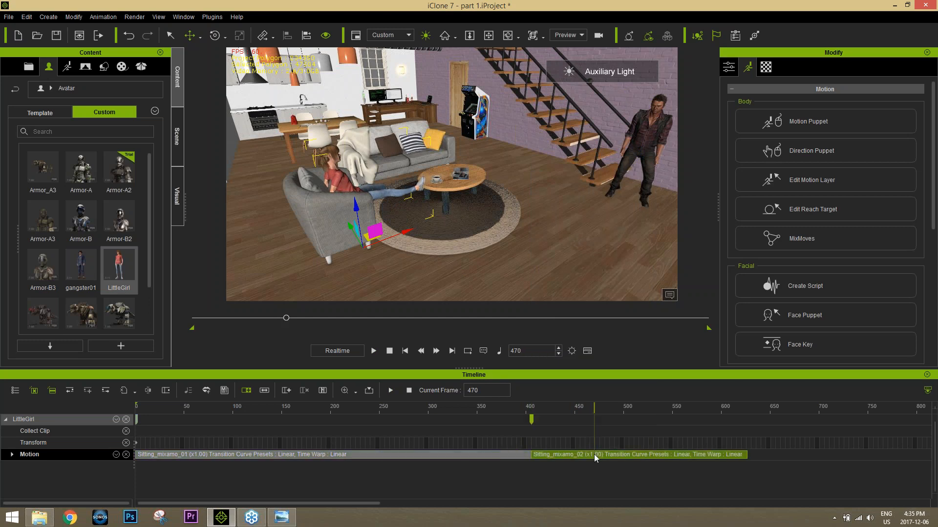
{"action": "key", "text": "Delete"}
Step: Go to frame 409 and apply the Sit To Stand_mixamo.com motion from the Mixamo folder in File Explorer to LittleGirl
{"action": "left_click", "coordinate": [536, 409]}
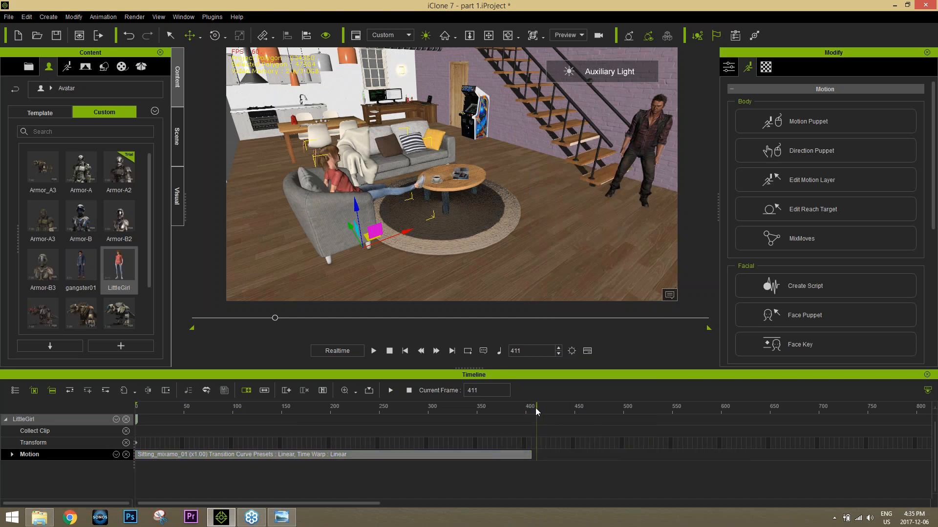
{"action": "left_click", "coordinate": [535, 408]}
{"action": "left_click", "coordinate": [39, 517]}
{"action": "left_click", "coordinate": [691, 174]}
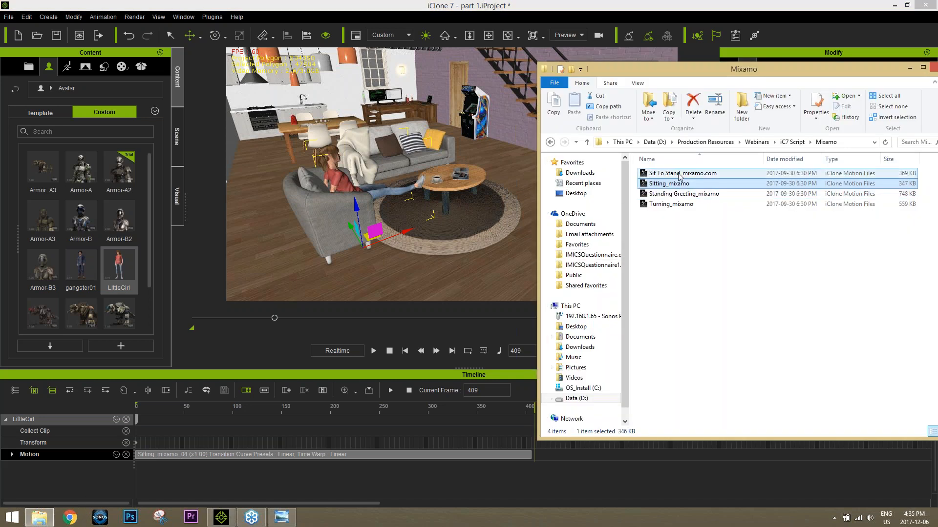
{"action": "left_click_drag", "start_coordinate": [691, 176], "coordinate": [332, 180]}
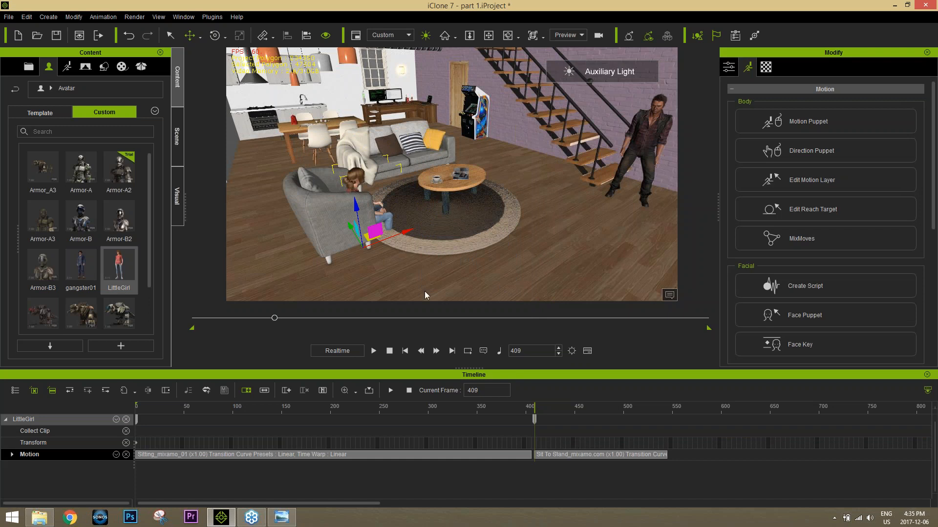
Step: Break LittleGirl's Sit To Stand clip at frame 461 and delete its first portion
{"action": "right_click_drag", "start_coordinate": [425, 292], "coordinate": [583, 390]}
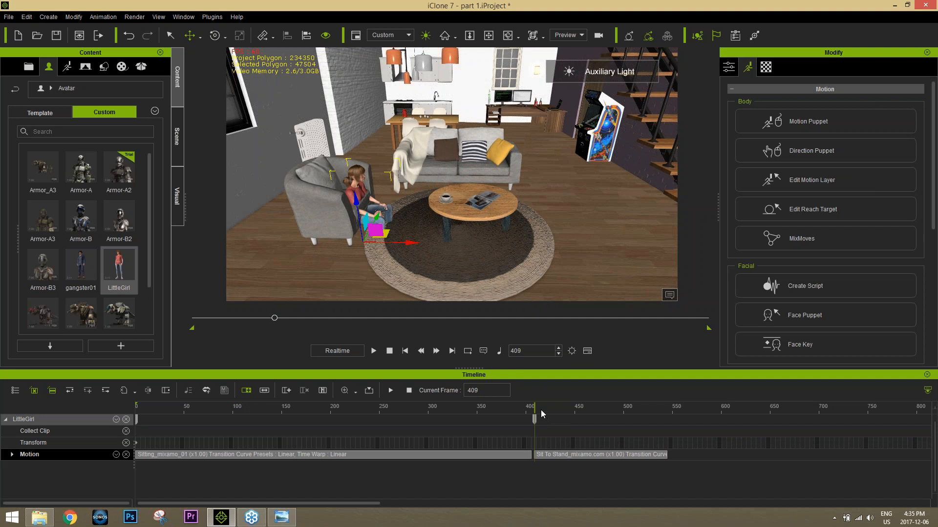
{"action": "left_click_drag", "start_coordinate": [539, 407], "coordinate": [586, 405]}
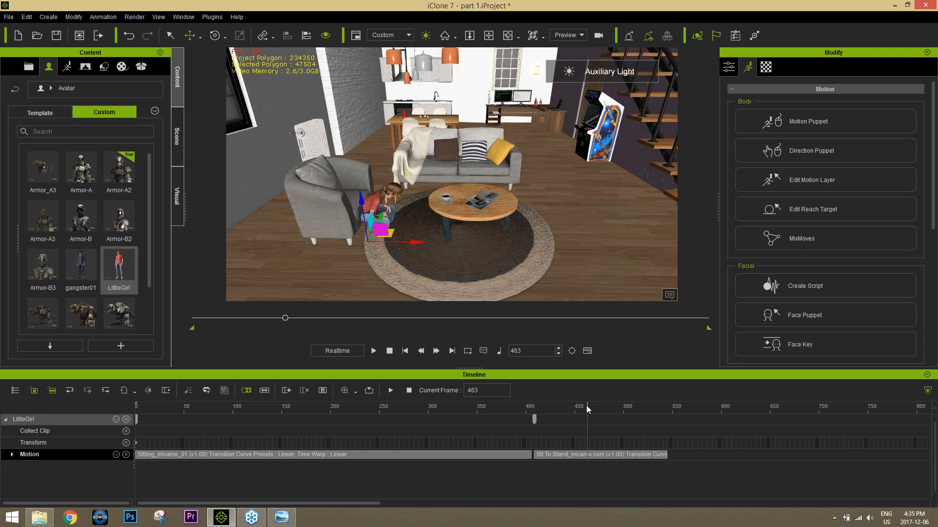
{"action": "right_click", "coordinate": [585, 455]}
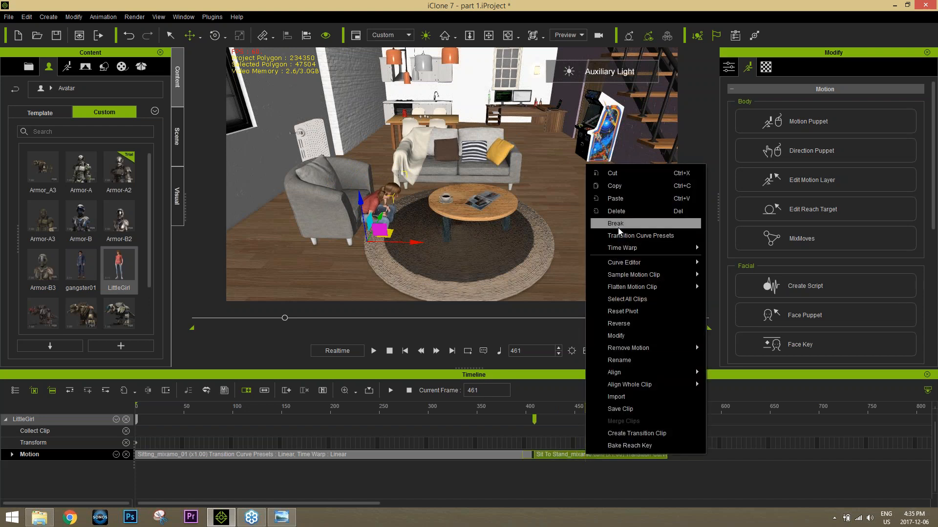
{"action": "left_click", "coordinate": [618, 226]}
{"action": "left_click", "coordinate": [569, 458]}
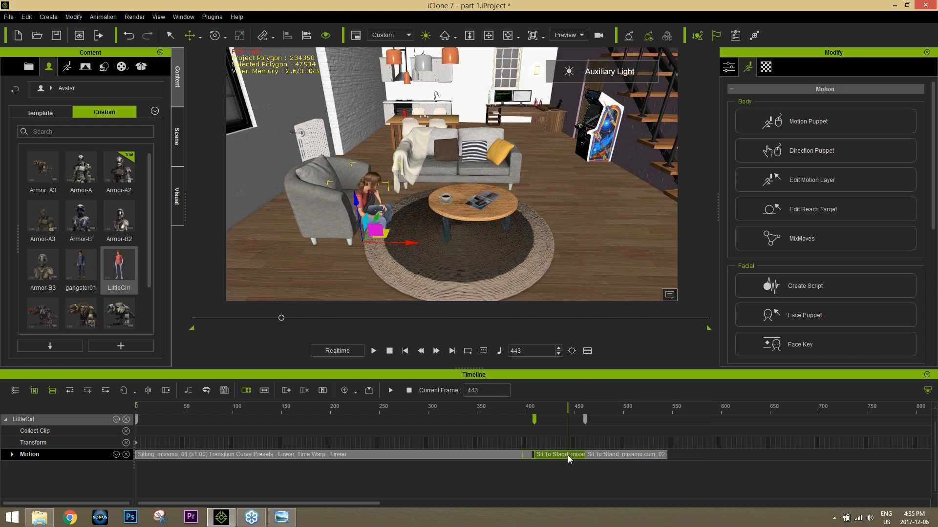
{"action": "key", "text": "Delete"}
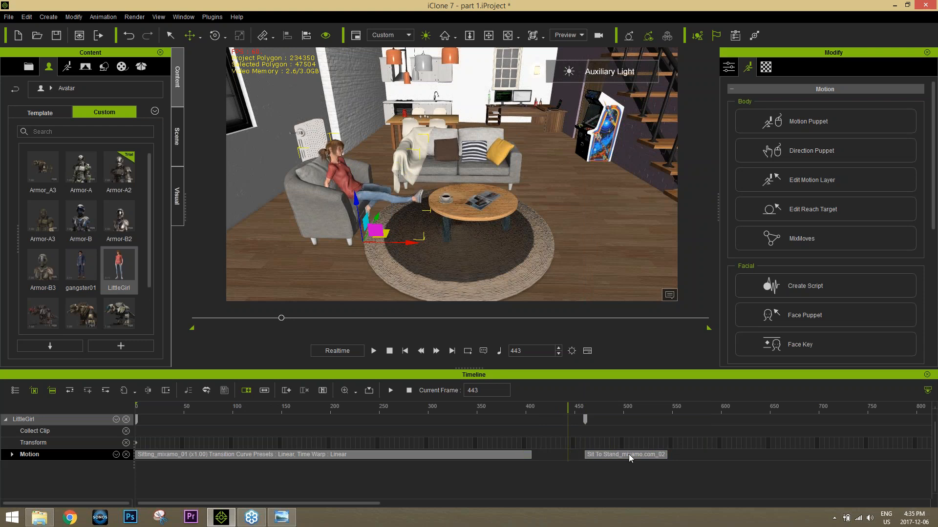
Step: Move the remaining Sit To Stand clip back to about frame 411 and reposition LittleGirl up and back onto the armchair at that frame
{"action": "left_click_drag", "start_coordinate": [630, 458], "coordinate": [581, 457]}
{"action": "left_click", "coordinate": [536, 409]}
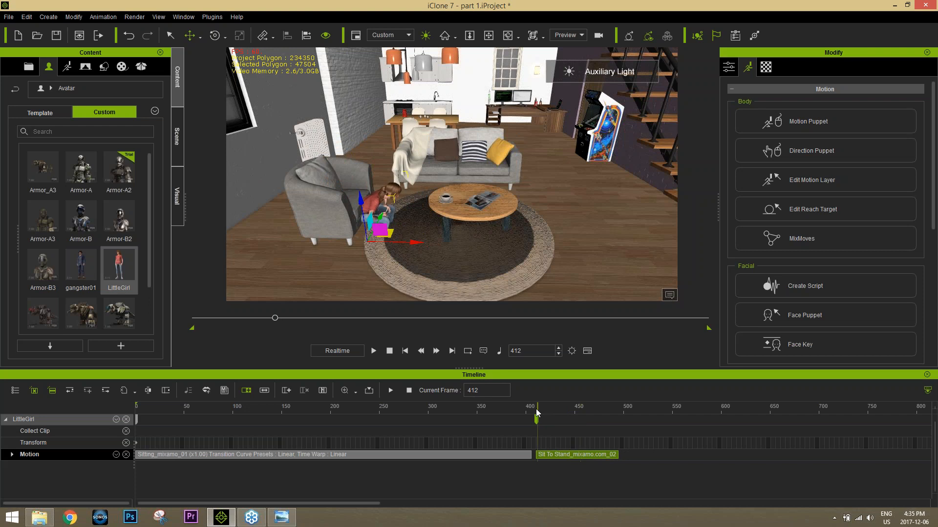
{"action": "scroll", "coordinate": [548, 436], "scroll_direction": "up", "scroll_amount": 5}
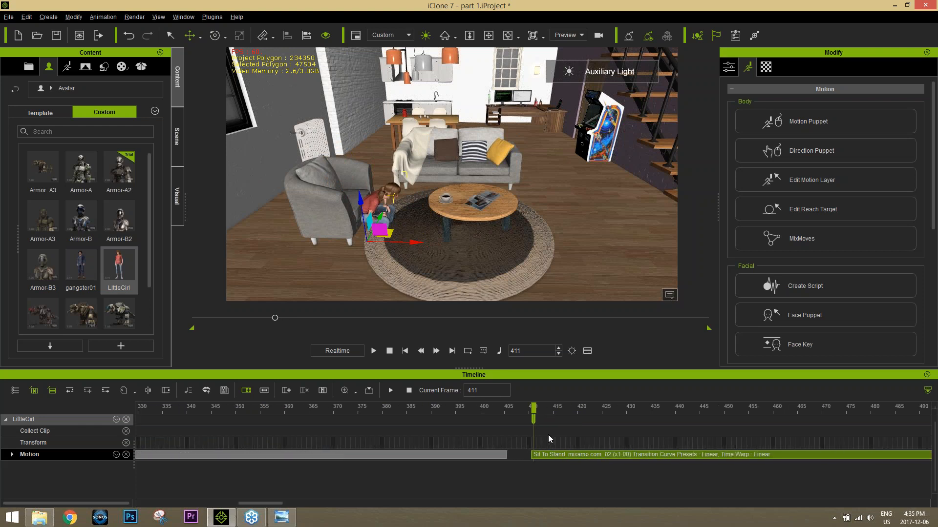
{"action": "mouse_move", "coordinate": [374, 216]}
{"action": "left_mouse_down"}
{"action": "mouse_move", "coordinate": [360, 208]}
{"action": "mouse_move", "coordinate": [369, 212]}
{"action": "left_mouse_up"}
Step: Extend the Sit To Stand clip's transition back over the sitting clip to about frame 395 and scrub to its start
{"action": "left_click", "coordinate": [554, 453]}
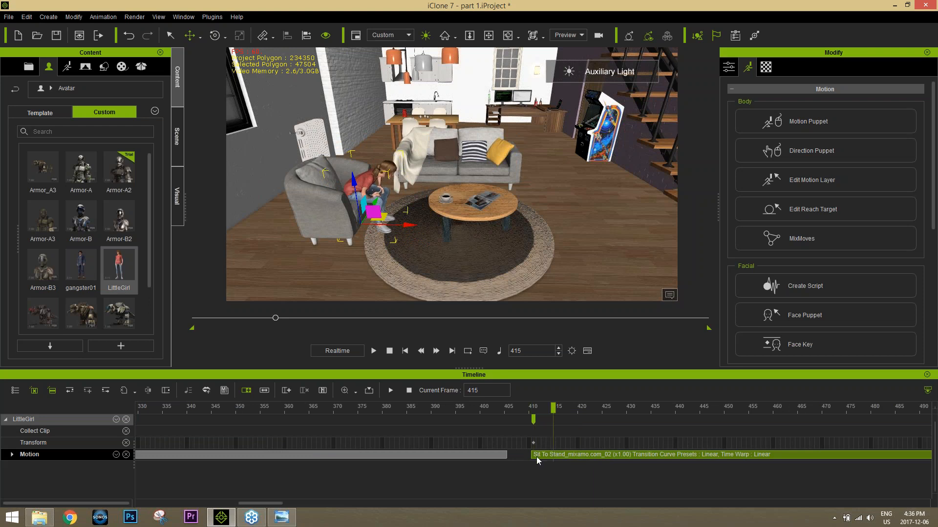
{"action": "left_click_drag", "start_coordinate": [529, 454], "coordinate": [450, 453]}
{"action": "left_click", "coordinate": [449, 410]}
{"action": "left_click_drag", "start_coordinate": [453, 410], "coordinate": [456, 414]}
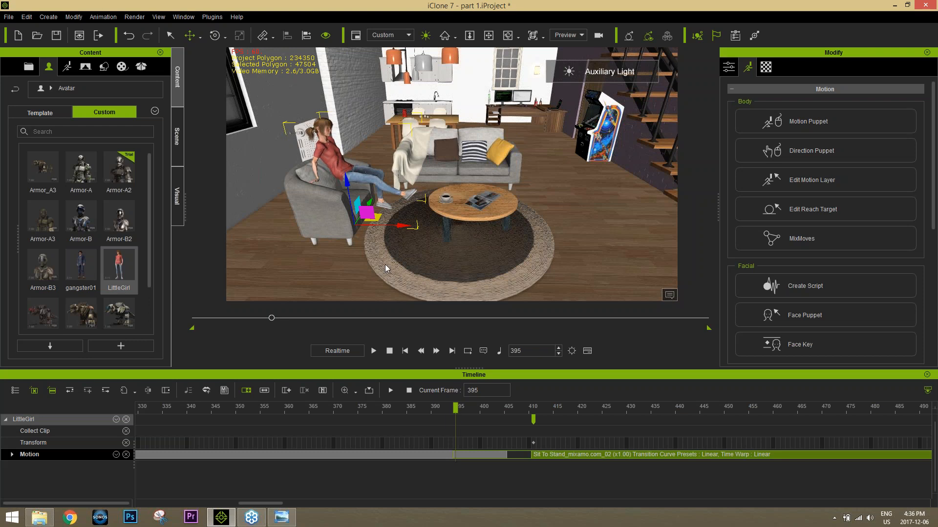
Step: Move LittleGirl down and slightly forward at frame 395 so she sits in the armchair, and play back her standing up
{"action": "left_click_drag", "start_coordinate": [348, 183], "coordinate": [350, 200]}
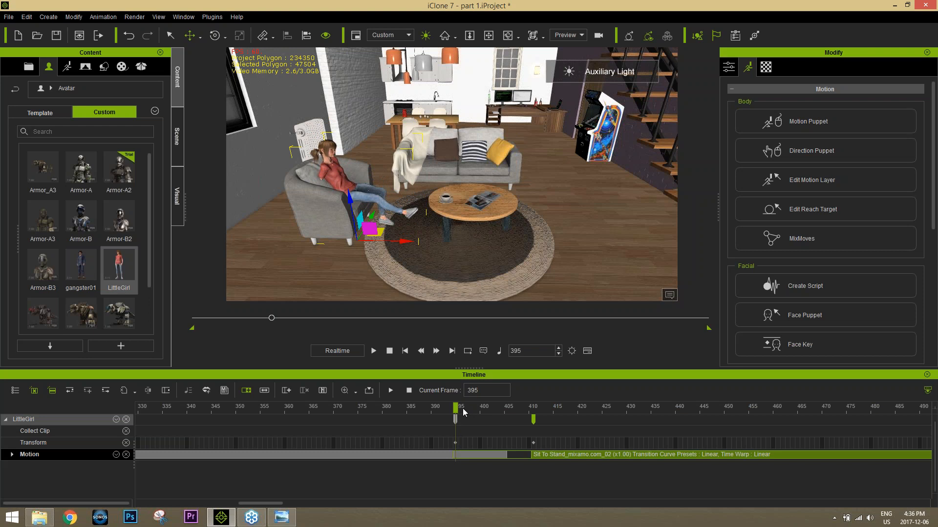
{"action": "left_click_drag", "start_coordinate": [464, 413], "coordinate": [437, 407]}
{"action": "key", "text": "space"}
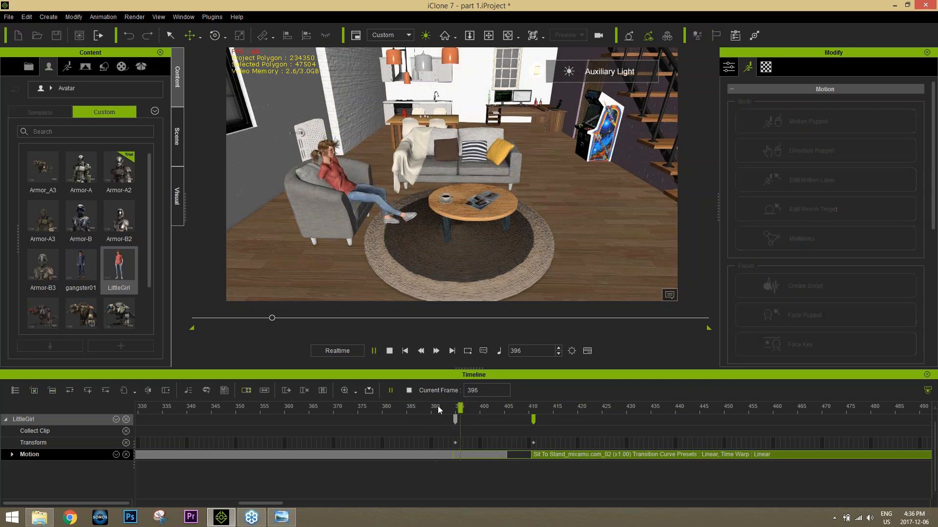
{"action": "key", "text": "space"}
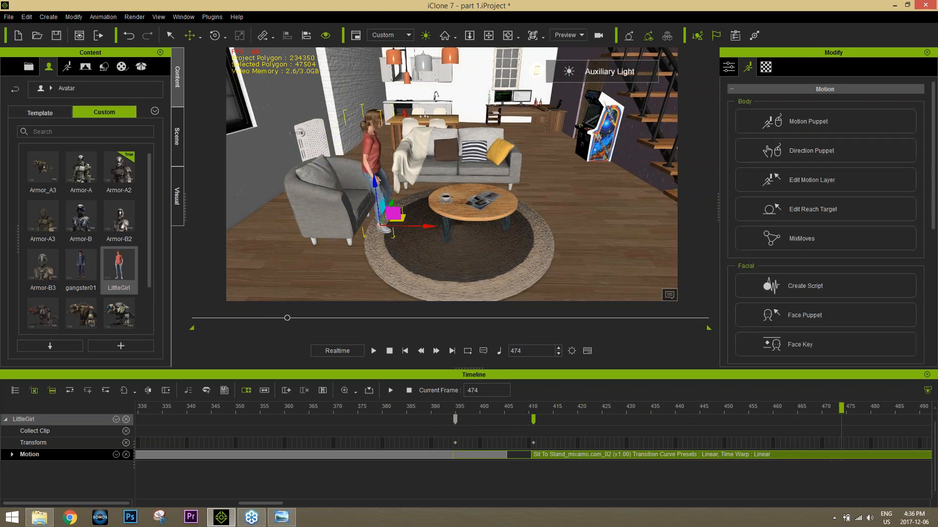
{"action": "left_click", "coordinate": [434, 411]}
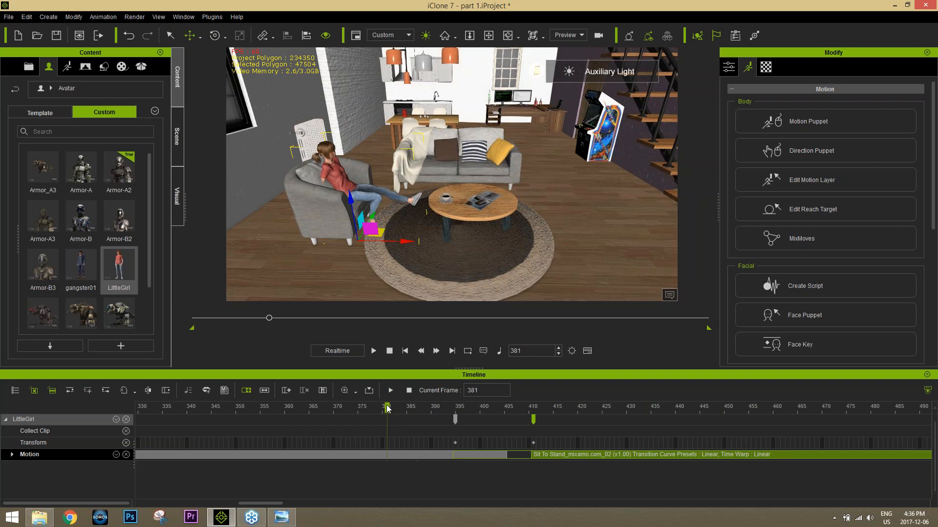
{"action": "key", "text": "space"}
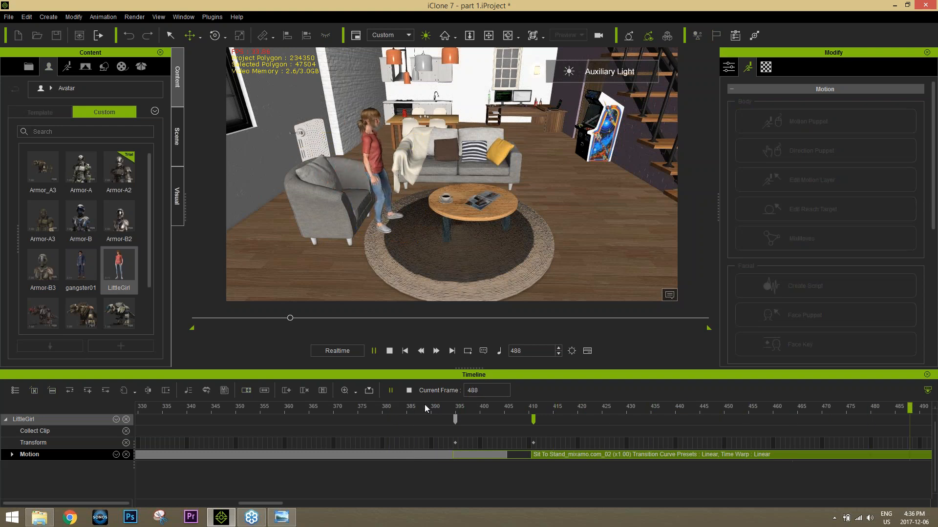
{"action": "key", "text": "space"}
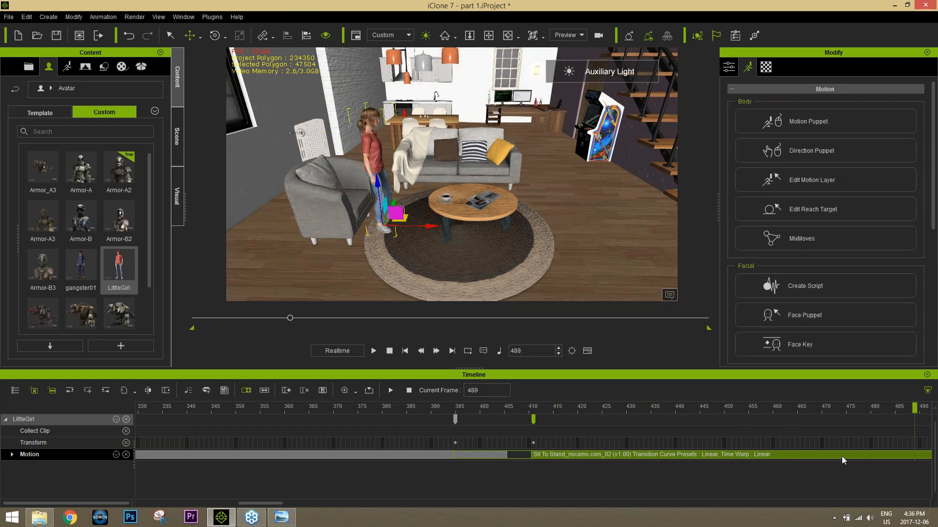
Step: Go to frame 497 and apply the Standing Greeting_mixamo motion from the Mixamo folder in File Explorer to LittleGirl
{"action": "scroll", "coordinate": [852, 453], "scroll_direction": "down", "scroll_amount": 2}
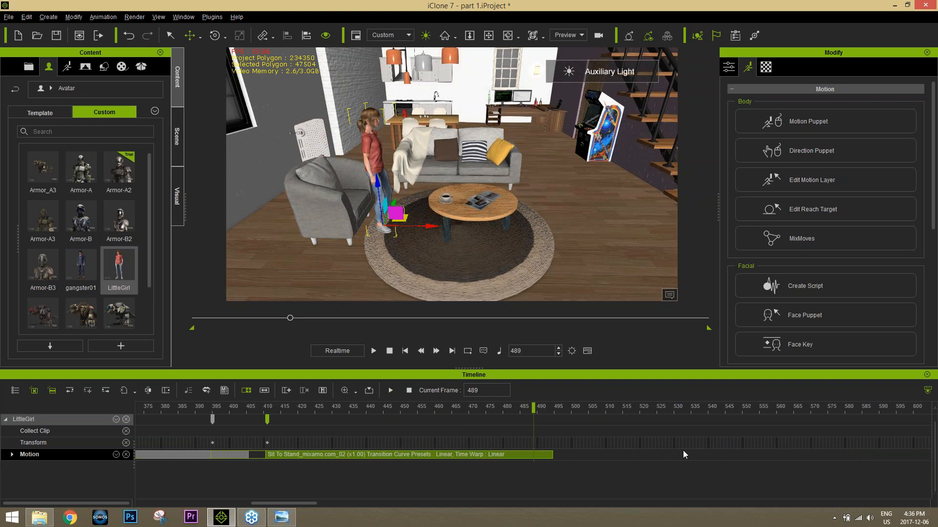
{"action": "left_click_drag", "start_coordinate": [540, 411], "coordinate": [561, 409]}
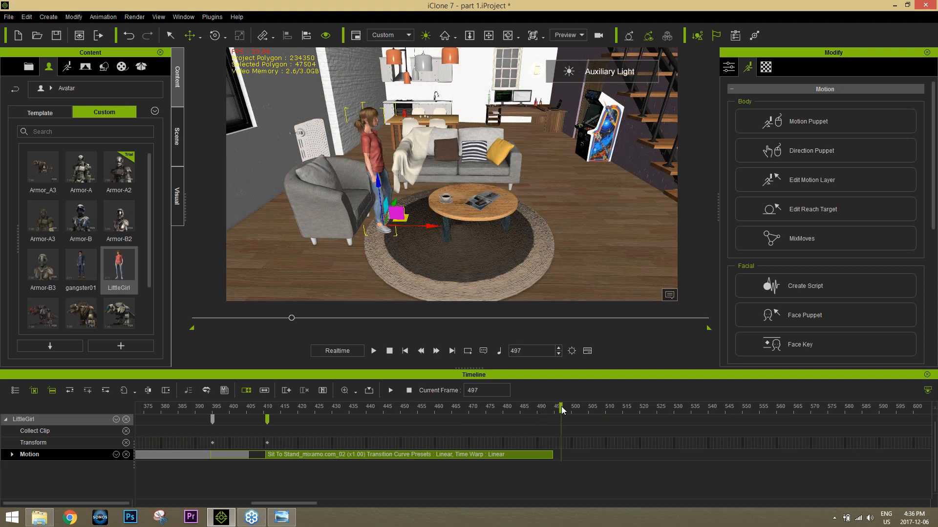
{"action": "left_click", "coordinate": [40, 517]}
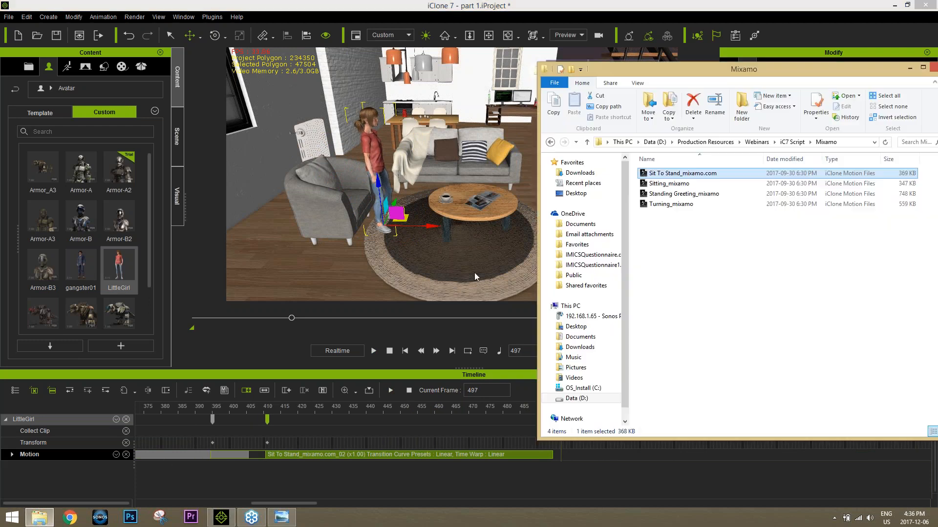
{"action": "left_click", "coordinate": [695, 195]}
{"action": "left_click_drag", "start_coordinate": [683, 200], "coordinate": [380, 172]}
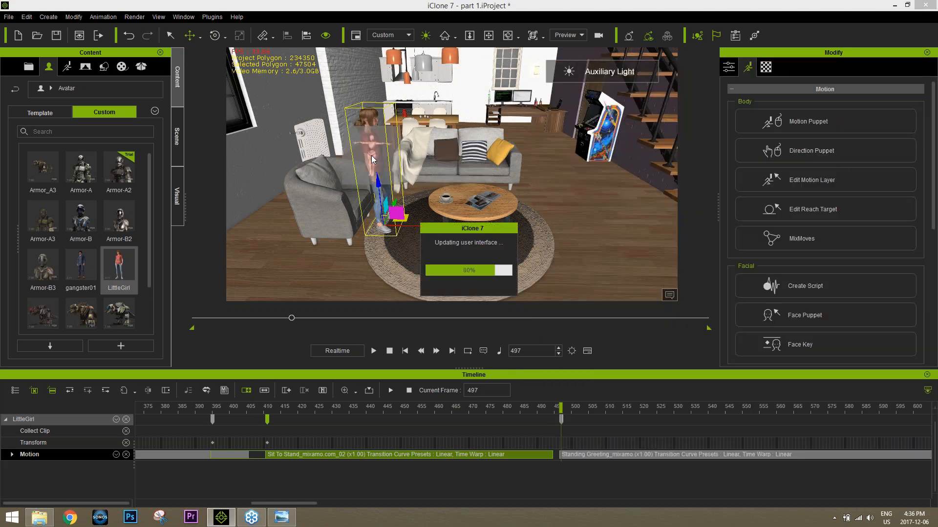
Step: Preview LittleGirl's Standing Greeting clip, break it at frame 579 and delete its first portion
{"action": "left_click", "coordinate": [573, 454]}
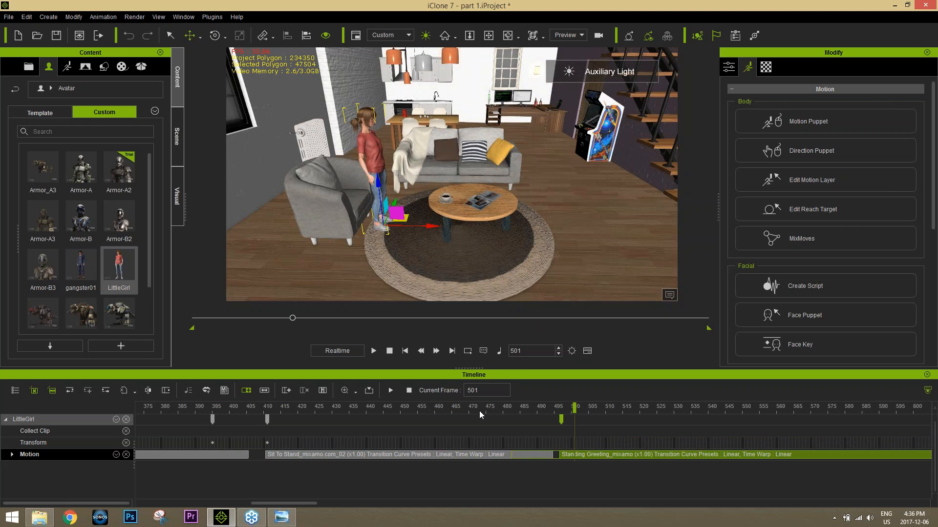
{"action": "key", "text": "space"}
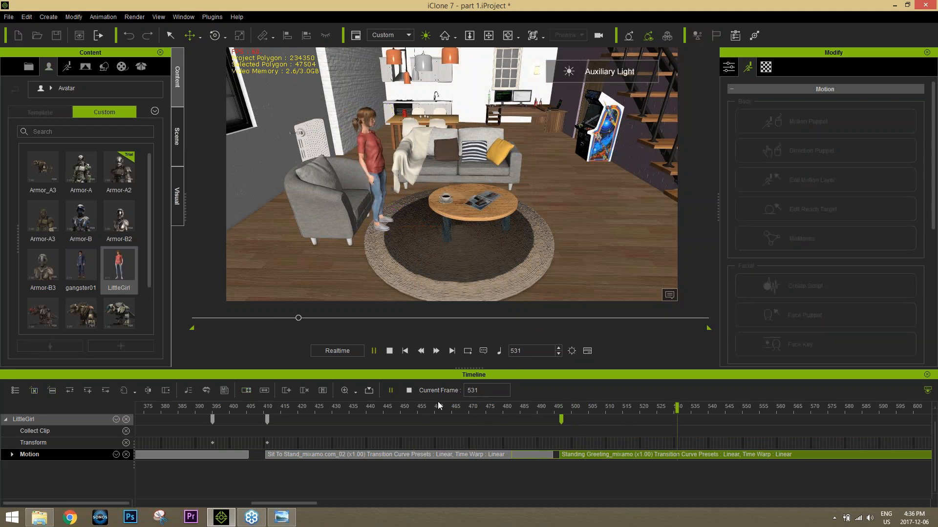
{"action": "key", "text": "space"}
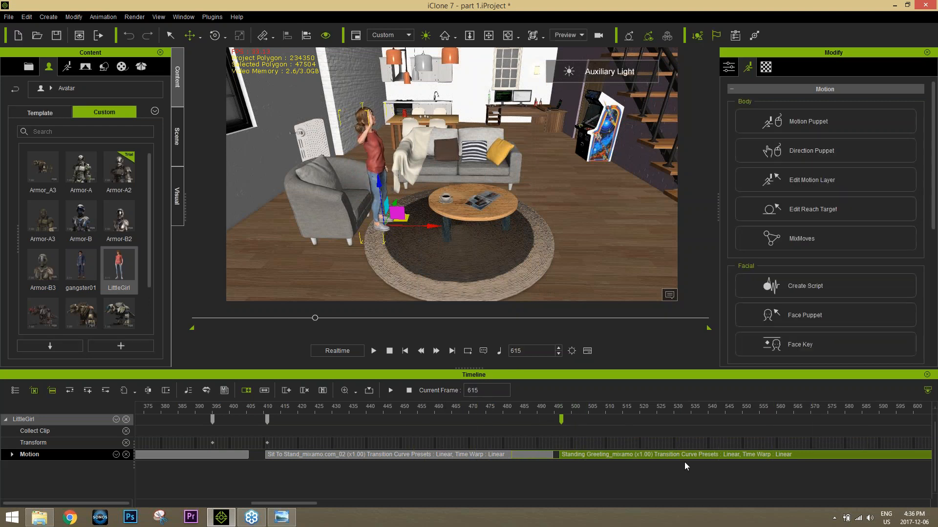
{"action": "scroll", "coordinate": [713, 459], "scroll_direction": "down", "scroll_amount": 2}
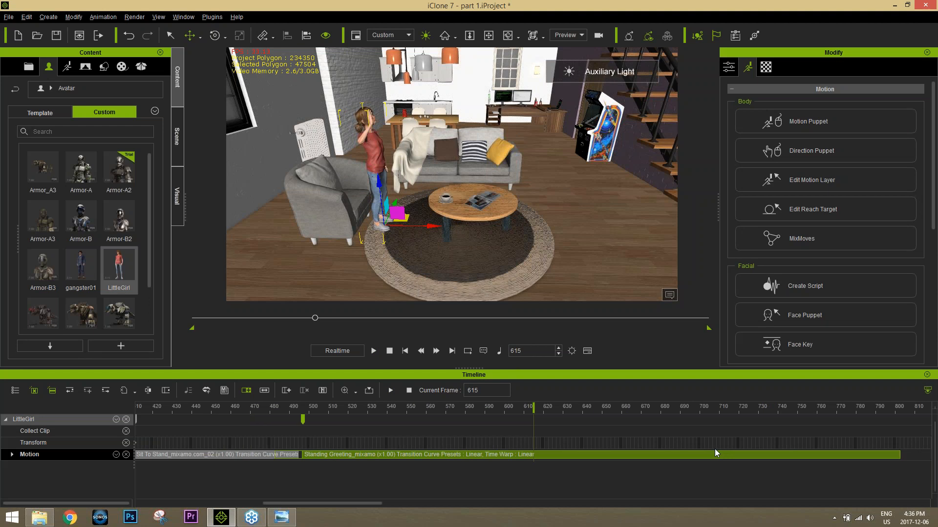
{"action": "left_click_drag", "start_coordinate": [428, 410], "coordinate": [463, 406]}
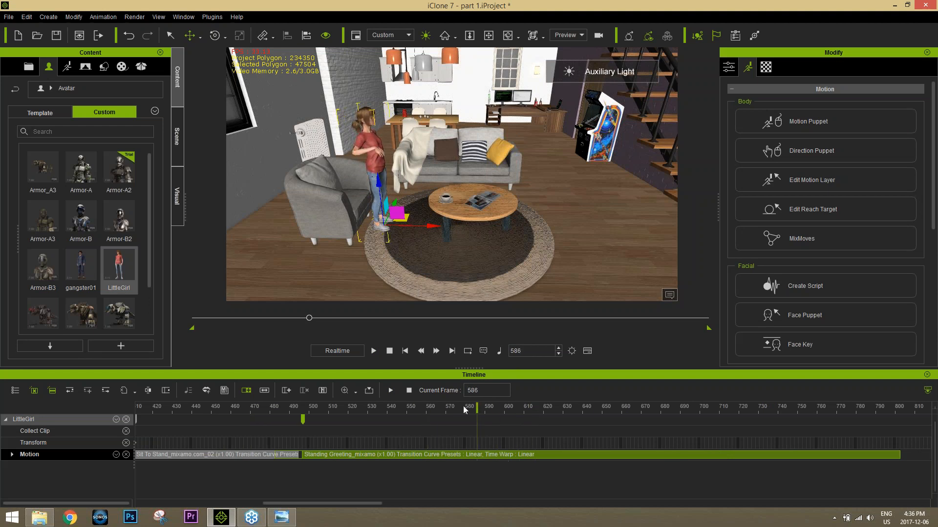
{"action": "right_click", "coordinate": [462, 454]}
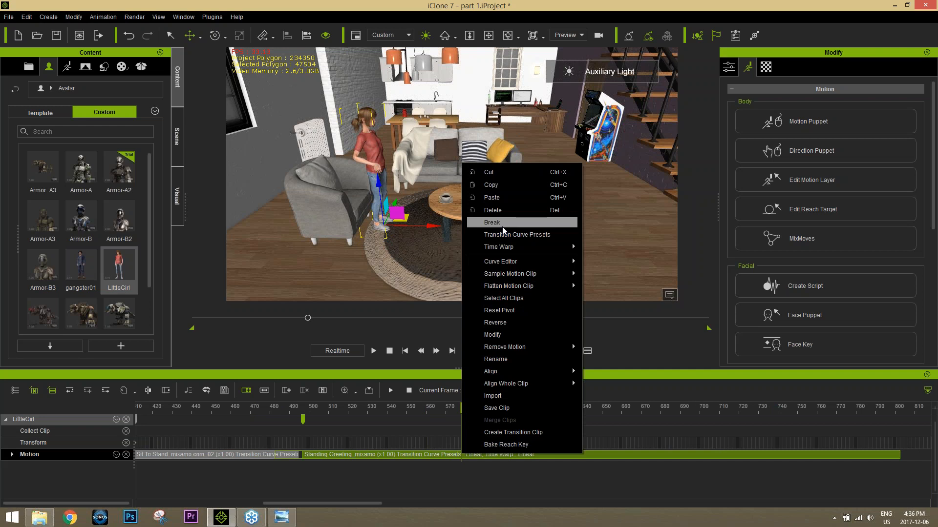
{"action": "left_click", "coordinate": [488, 220]}
{"action": "left_click", "coordinate": [429, 454]}
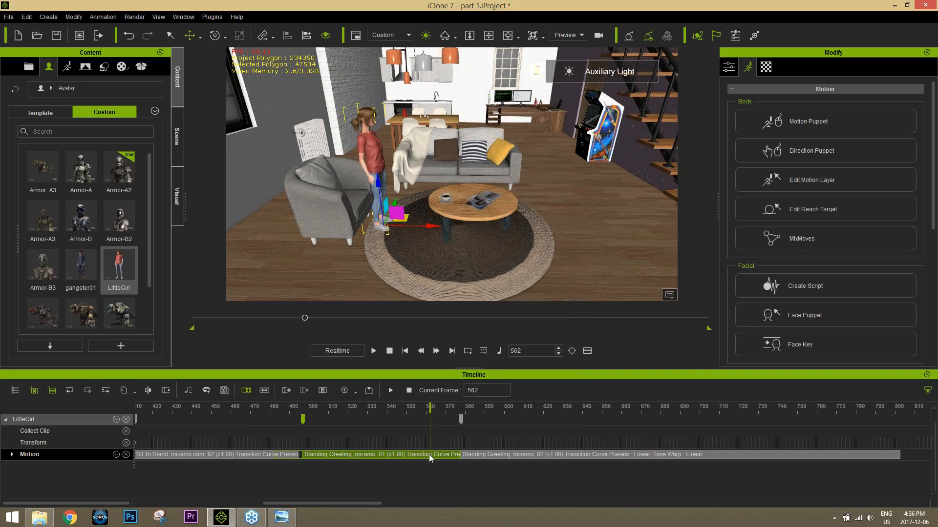
{"action": "key", "text": "Delete"}
Step: Move the remaining Standing Greeting clip back to about frame 497, right after the Sit To Stand clip, and preview the transition
{"action": "left_click_drag", "start_coordinate": [532, 454], "coordinate": [383, 458]}
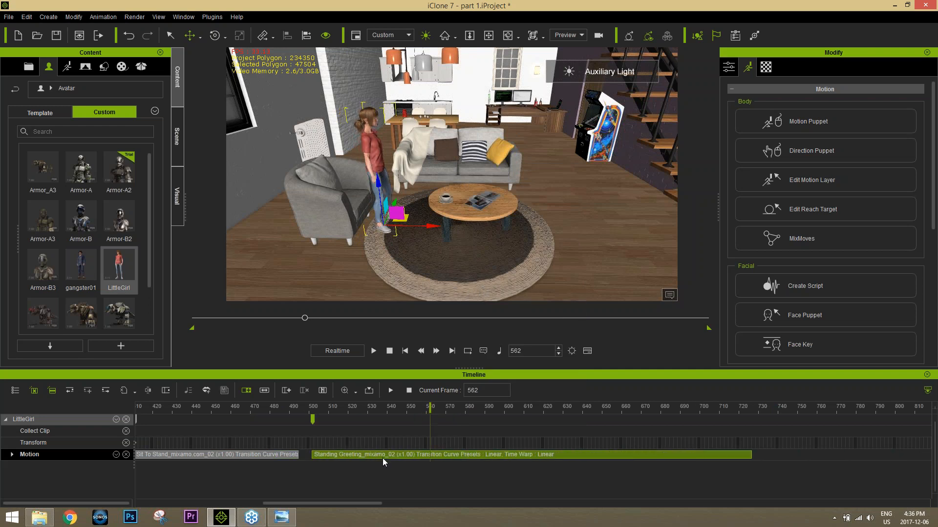
{"action": "left_click", "coordinate": [382, 458]}
{"action": "left_click_drag", "start_coordinate": [306, 455], "coordinate": [268, 455]}
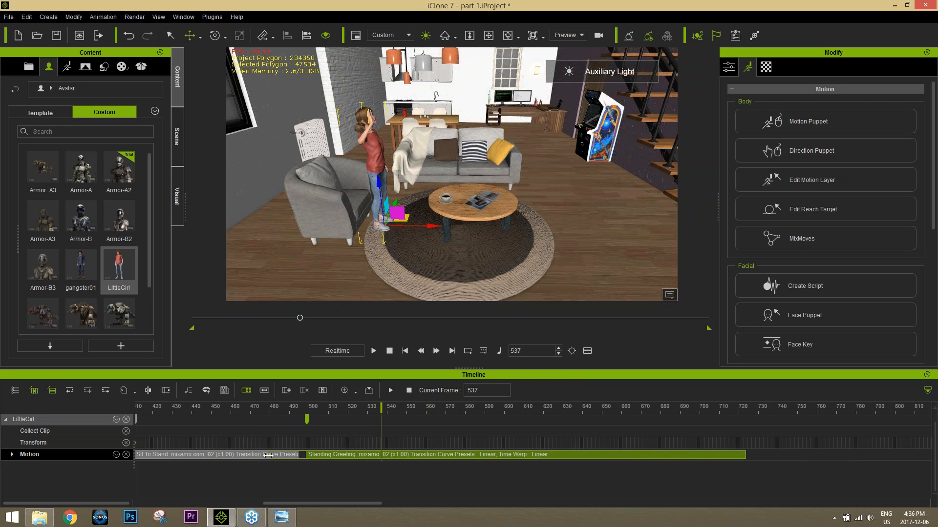
{"action": "left_click_drag", "start_coordinate": [339, 454], "coordinate": [335, 455]}
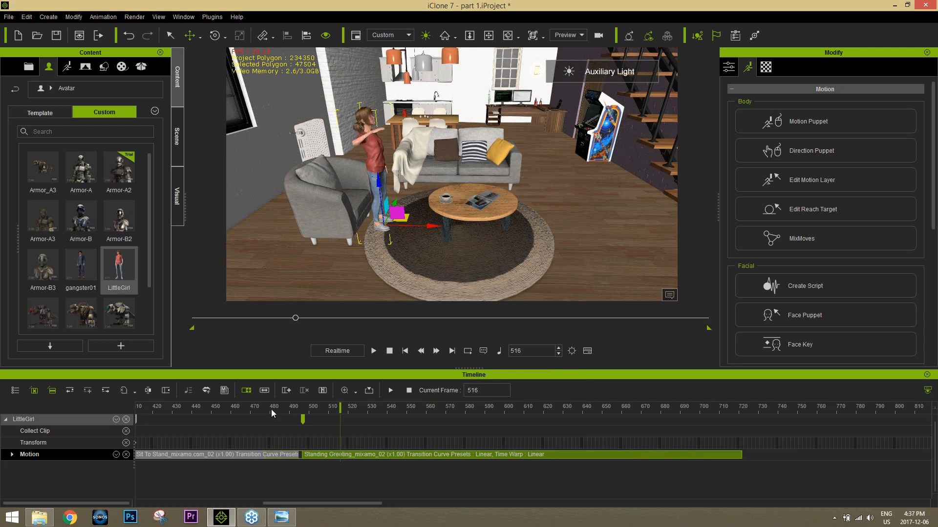
{"action": "left_click_drag", "start_coordinate": [271, 410], "coordinate": [248, 409]}
{"action": "key", "text": "space"}
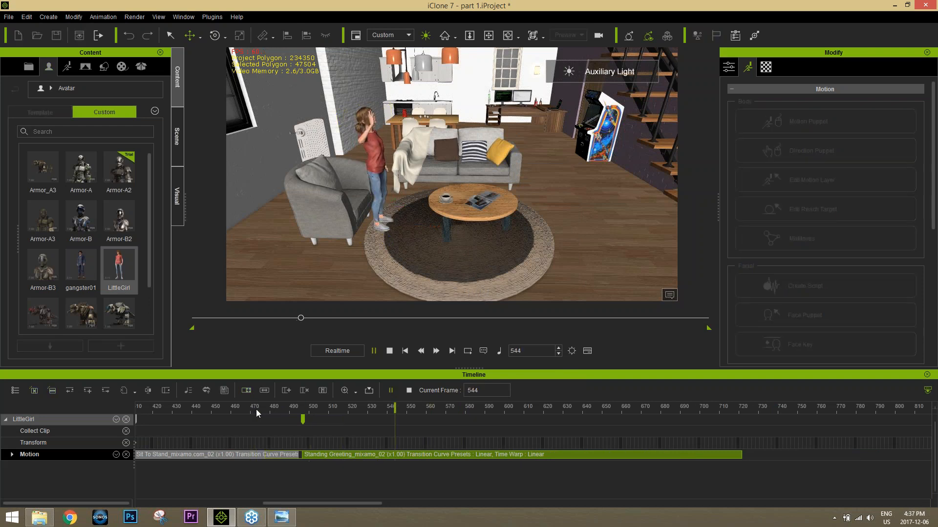
{"action": "key", "text": "space"}
{"action": "left_click_drag", "start_coordinate": [325, 407], "coordinate": [294, 405]}
{"action": "key", "text": "space"}
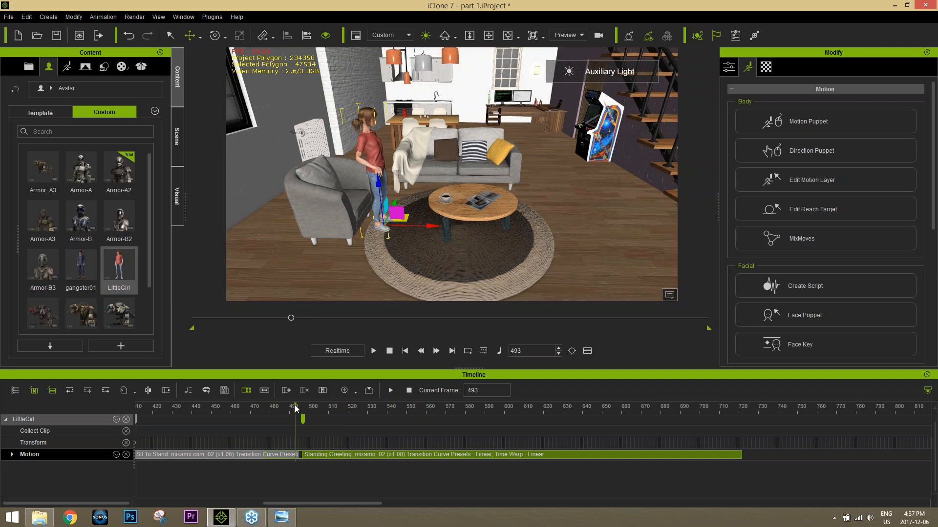
Step: Create a voice script for LittleGirl at frame 500 from the Hi Daddy audio file and play back her greeting
{"action": "left_click", "coordinate": [309, 408]}
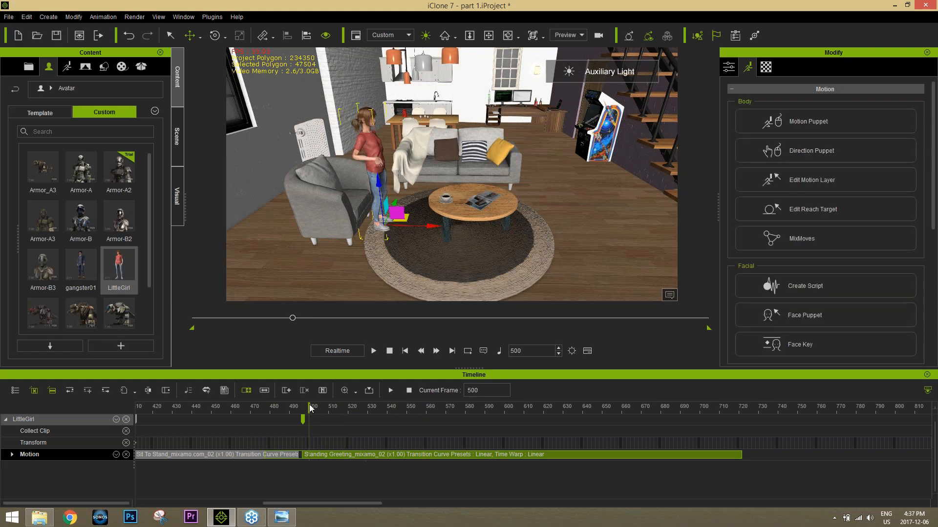
{"action": "left_click", "coordinate": [831, 286]}
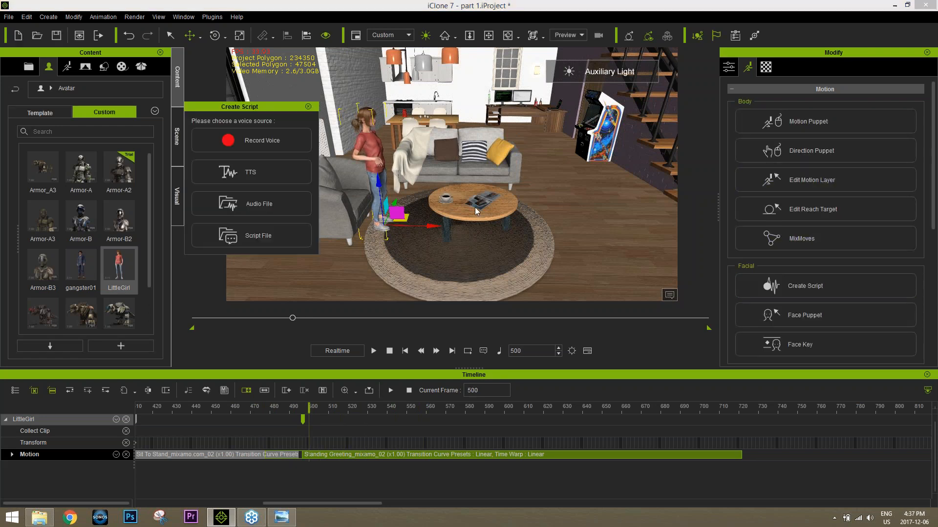
{"action": "left_click", "coordinate": [271, 205]}
{"action": "left_click", "coordinate": [118, 101]}
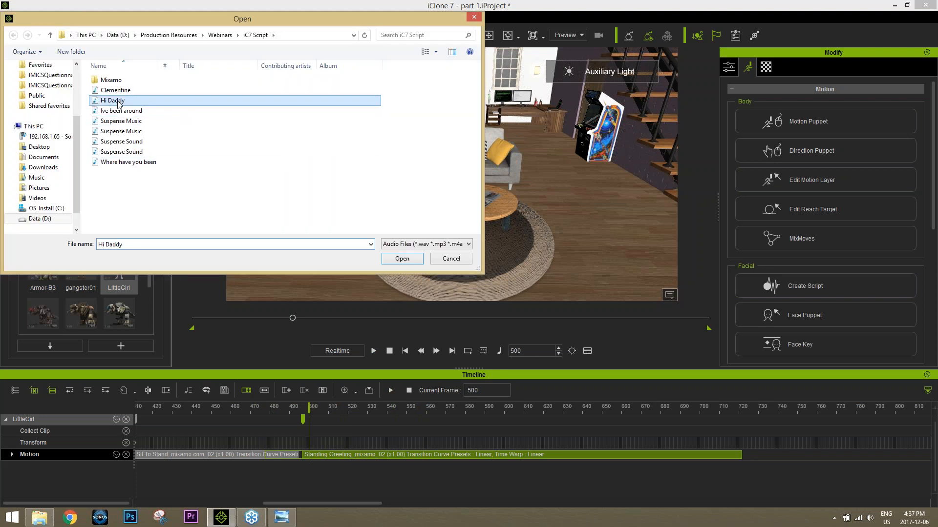
{"action": "double_click", "coordinate": [117, 100]}
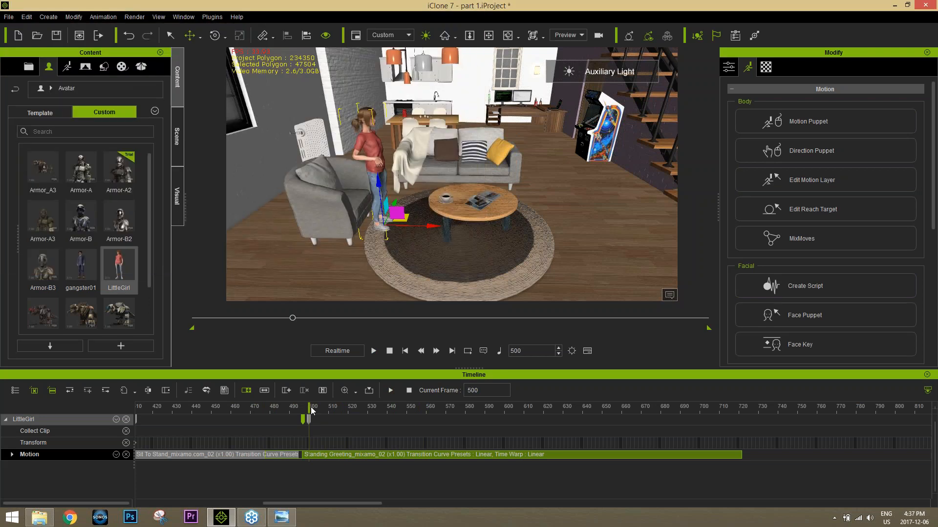
{"action": "key", "text": "space"}
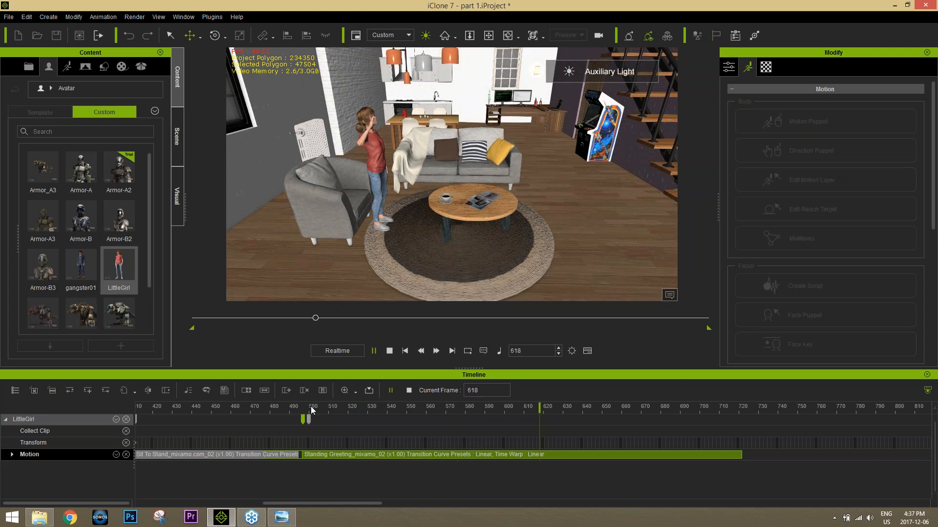
{"action": "key", "text": "space"}
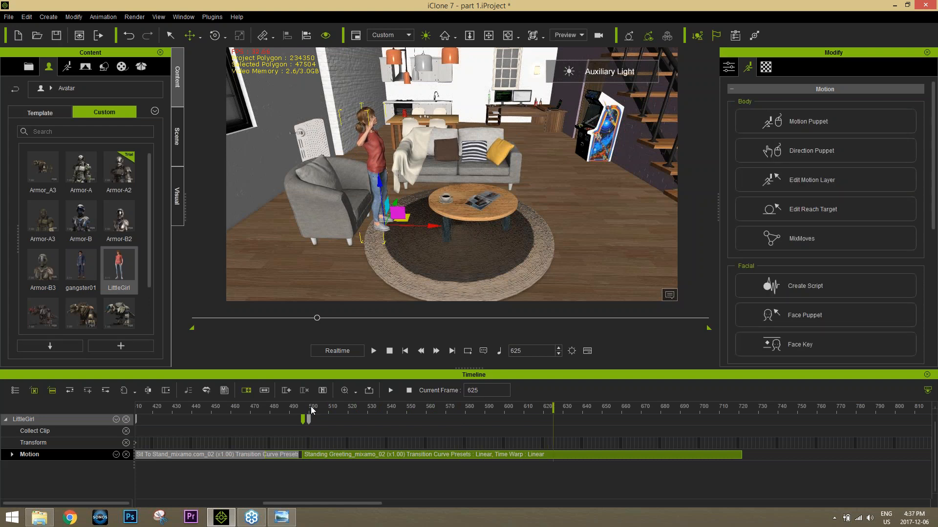
{"action": "key", "text": "space"}
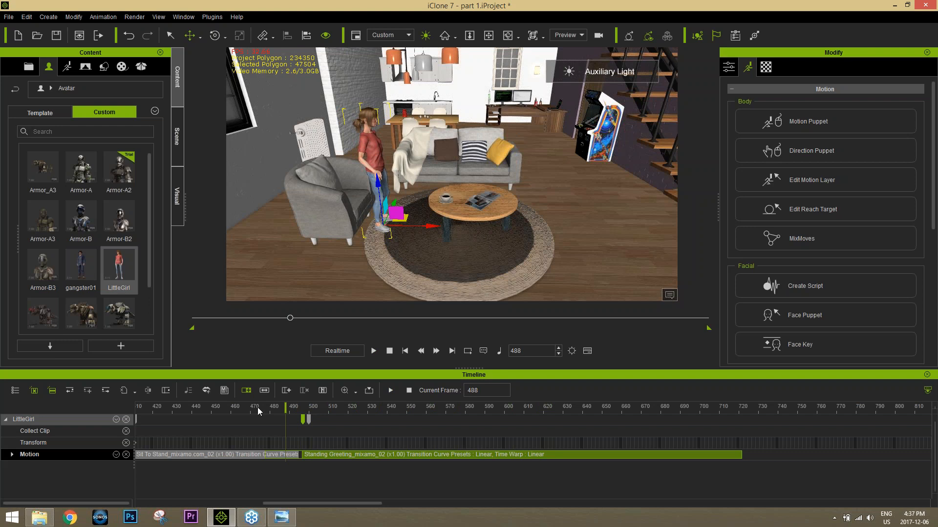
{"action": "left_click", "coordinate": [250, 410]}
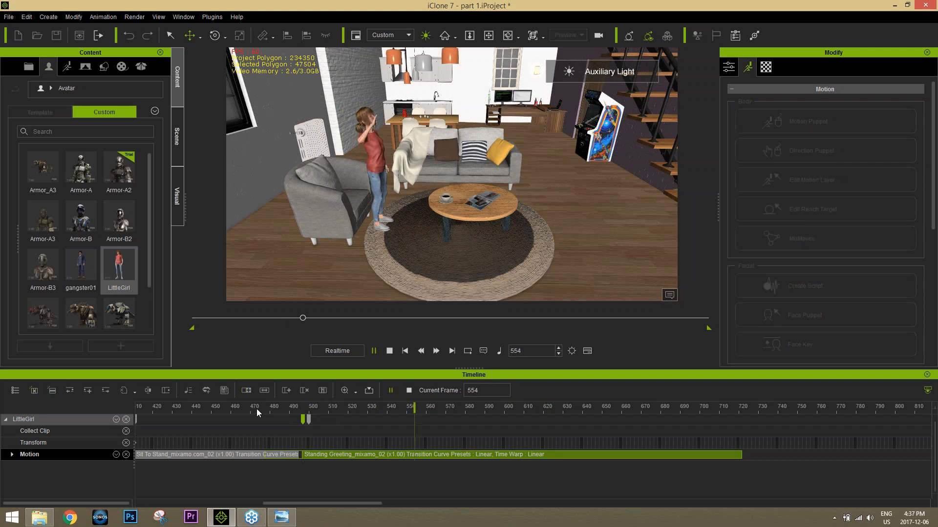
{"action": "key", "text": "space"}
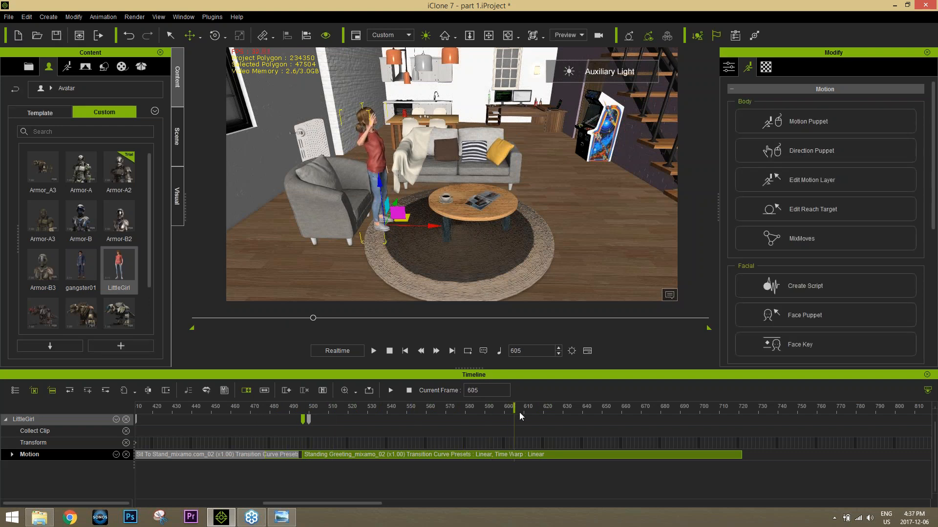
Step: Select Zane beside the staircase and start creating a voice script for him from an audio file at frame 605
{"action": "right_click_drag", "start_coordinate": [529, 223], "coordinate": [603, 223], "text": "alt"}
{"action": "left_click_drag", "start_coordinate": [603, 224], "coordinate": [533, 207], "text": "alt"}
{"action": "right_click_drag", "start_coordinate": [533, 207], "coordinate": [470, 231], "text": "alt"}
{"action": "scroll", "coordinate": [533, 195], "scroll_direction": "up", "scroll_amount": 3}
{"action": "left_click_drag", "start_coordinate": [556, 189], "coordinate": [505, 186], "text": "alt"}
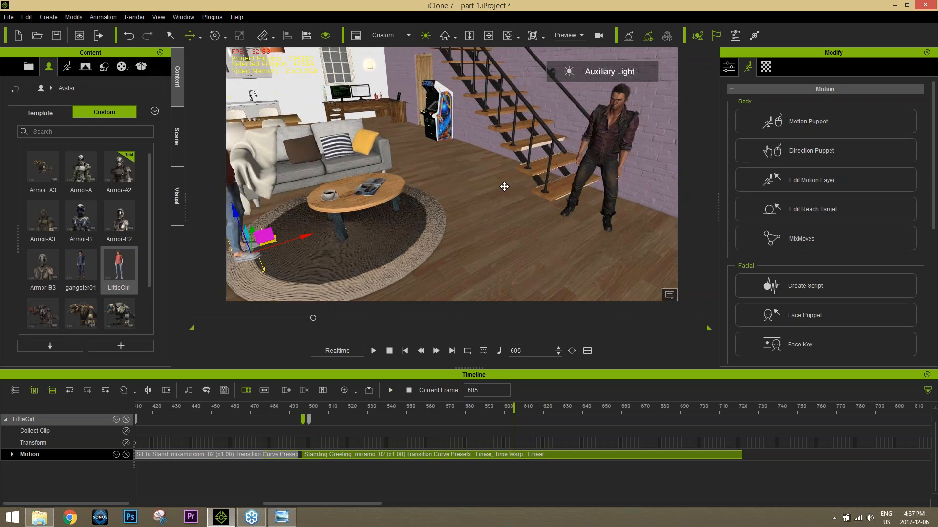
{"action": "right_click_drag", "start_coordinate": [505, 186], "coordinate": [476, 186], "text": "alt"}
{"action": "left_click", "coordinate": [564, 113]}
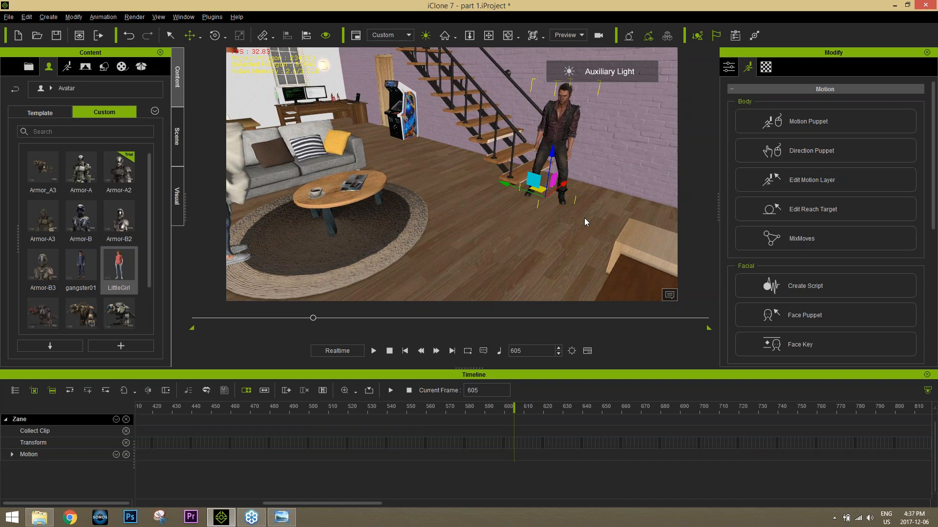
{"action": "scroll", "coordinate": [584, 218], "scroll_direction": "up", "scroll_amount": 4}
{"action": "left_click_drag", "start_coordinate": [581, 189], "coordinate": [489, 247], "text": "alt"}
{"action": "right_click_drag", "start_coordinate": [488, 248], "coordinate": [500, 267], "text": "alt"}
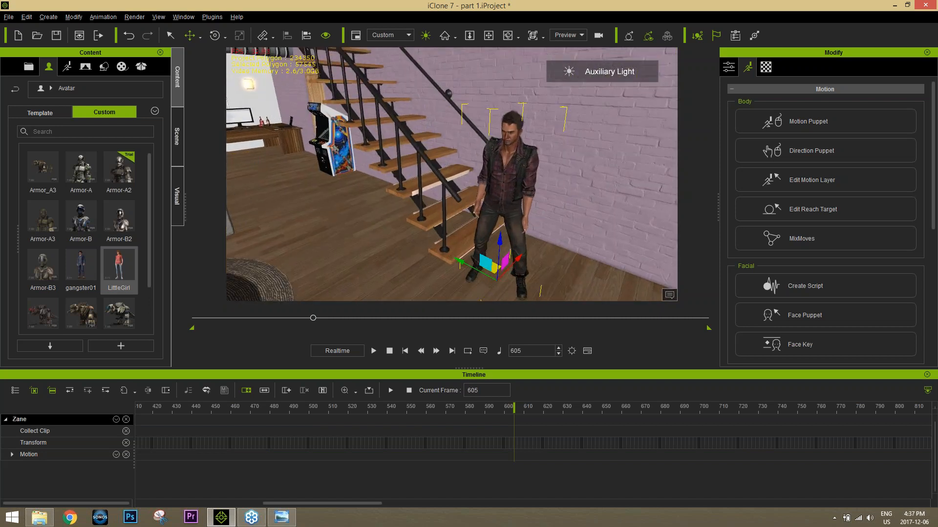
{"action": "scroll", "coordinate": [551, 206], "scroll_direction": "up", "scroll_amount": 2}
{"action": "left_click_drag", "start_coordinate": [551, 206], "coordinate": [534, 176], "text": "alt"}
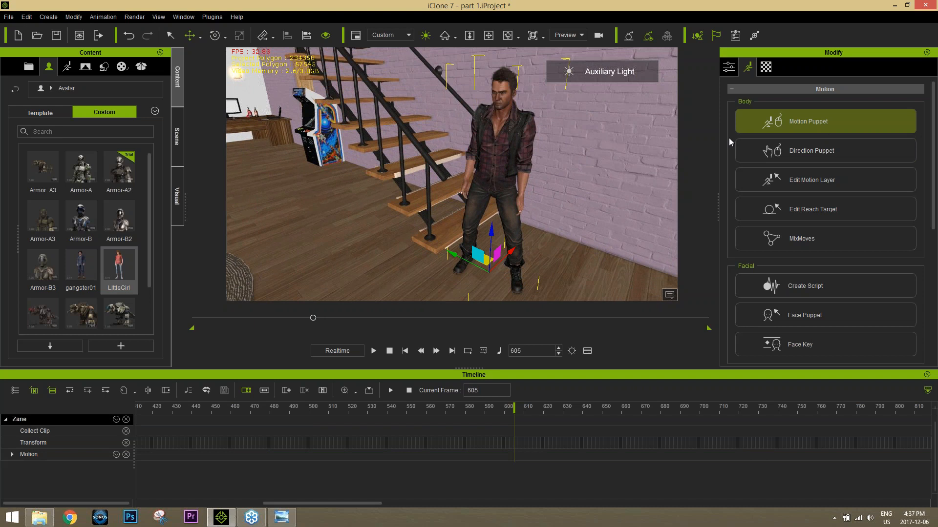
{"action": "left_click", "coordinate": [825, 120]}
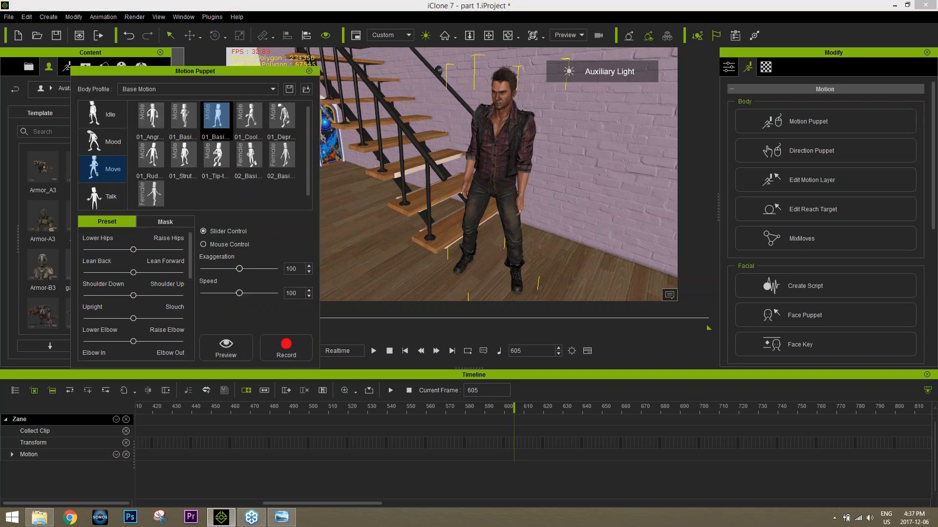
{"action": "left_click", "coordinate": [309, 71]}
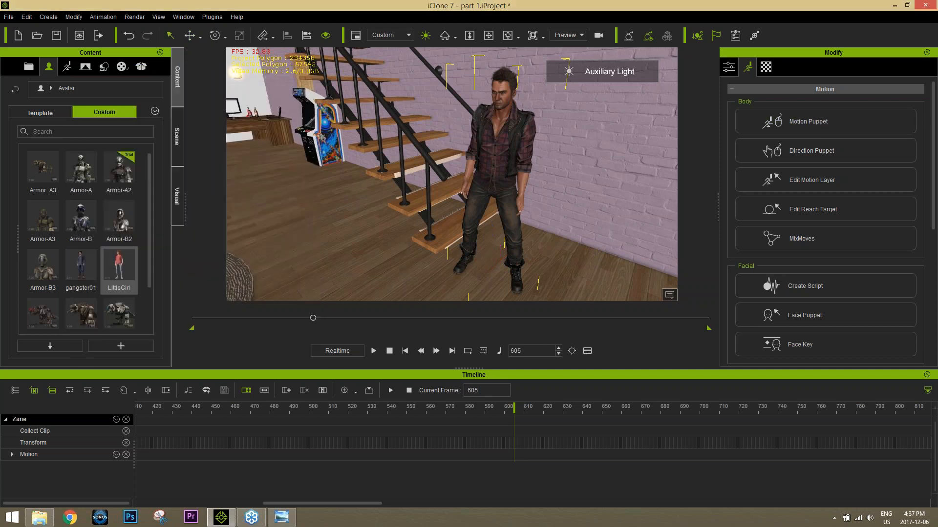
{"action": "left_click", "coordinate": [826, 286]}
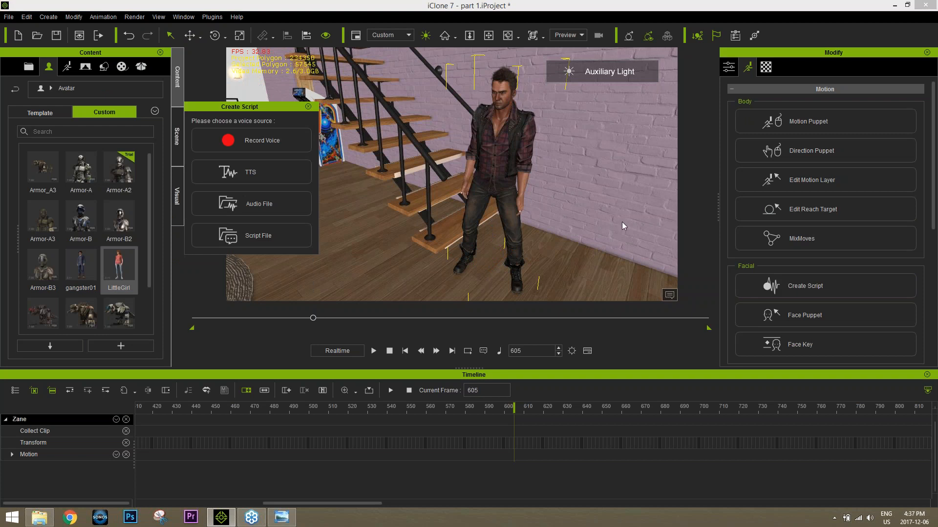
{"action": "left_click", "coordinate": [258, 203]}
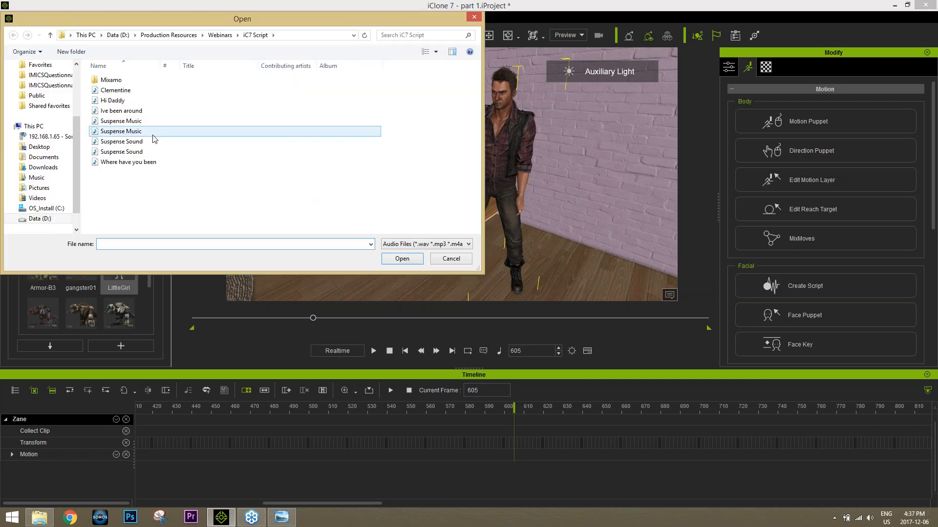
Step: Load the Where have you been audio file as Zane's voice script and play back the line
{"action": "double_click", "coordinate": [132, 162]}
{"action": "left_click", "coordinate": [374, 351]}
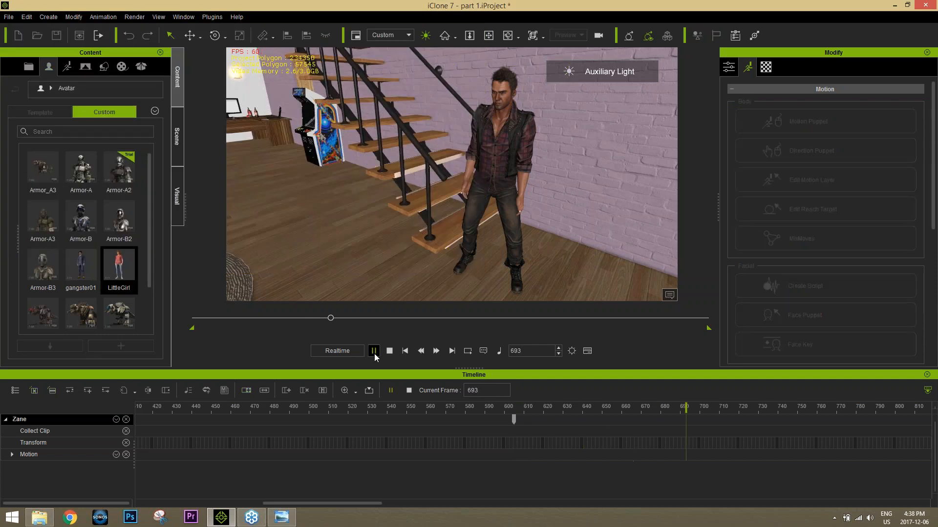
{"action": "left_click", "coordinate": [374, 351]}
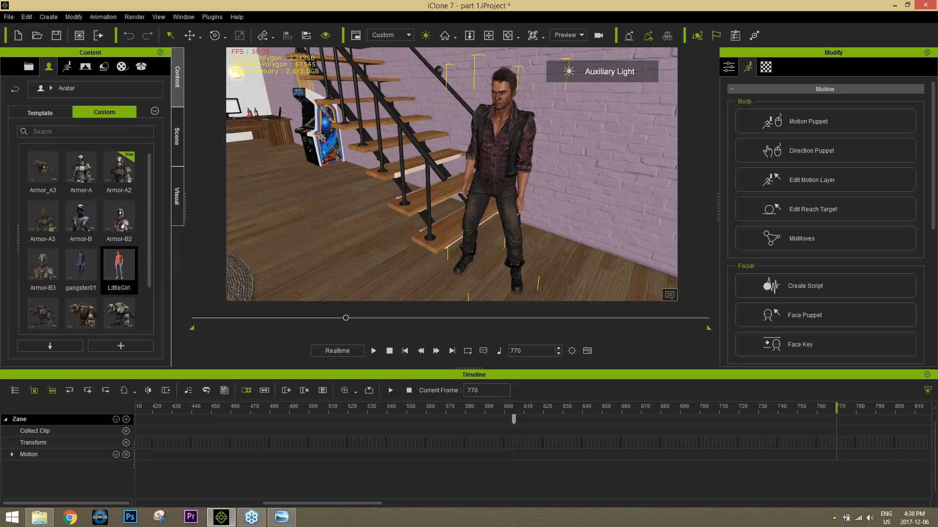
Step: Return to frame 599, choose the male 01_Talk motion for Zane in Motion Puppet and preview it
{"action": "left_click", "coordinate": [513, 407]}
{"action": "mouse_move", "coordinate": [512, 408]}
{"action": "left_mouse_down"}
{"action": "mouse_move", "coordinate": [460, 408]}
{"action": "mouse_move", "coordinate": [502, 408]}
{"action": "left_mouse_up"}
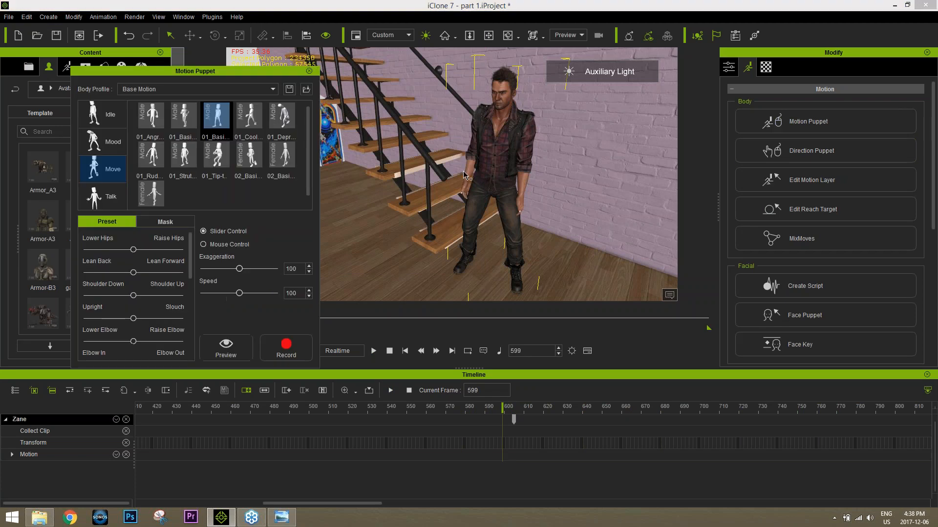
{"action": "left_click", "coordinate": [114, 197]}
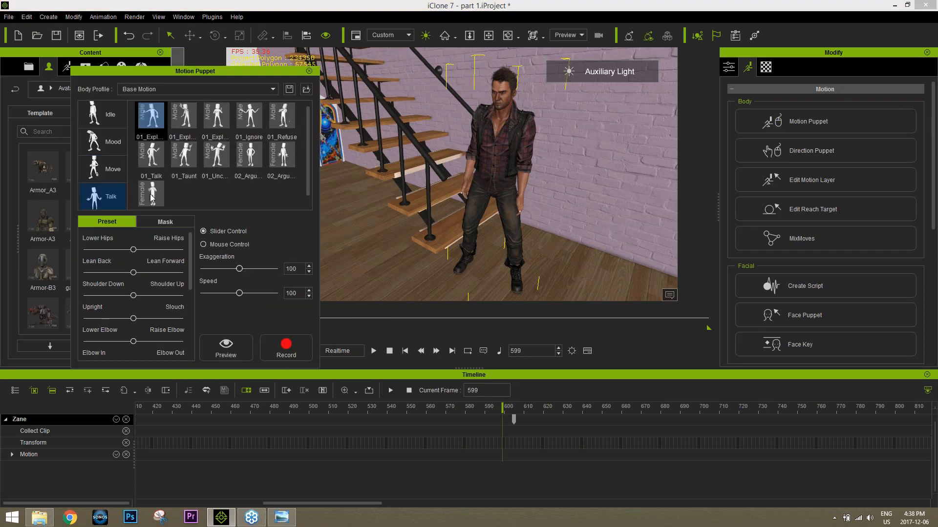
{"action": "left_click", "coordinate": [157, 160]}
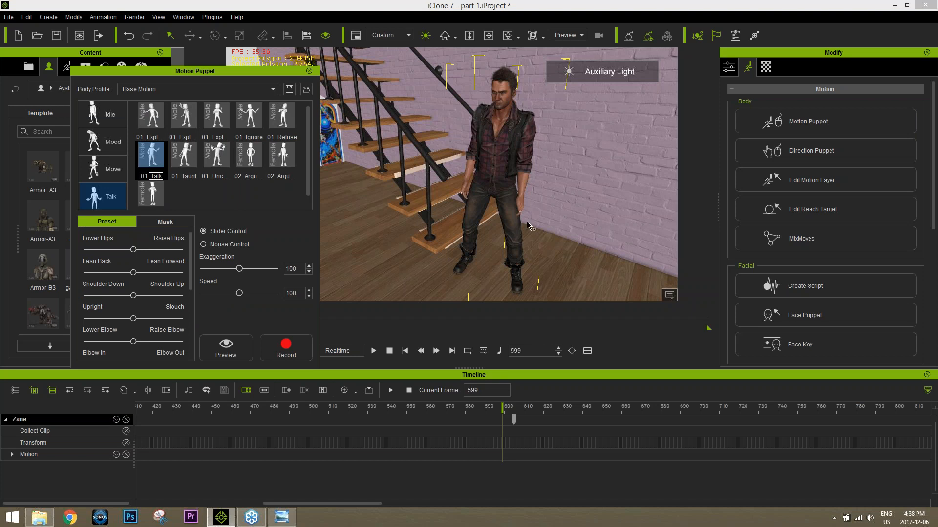
{"action": "key", "text": "space"}
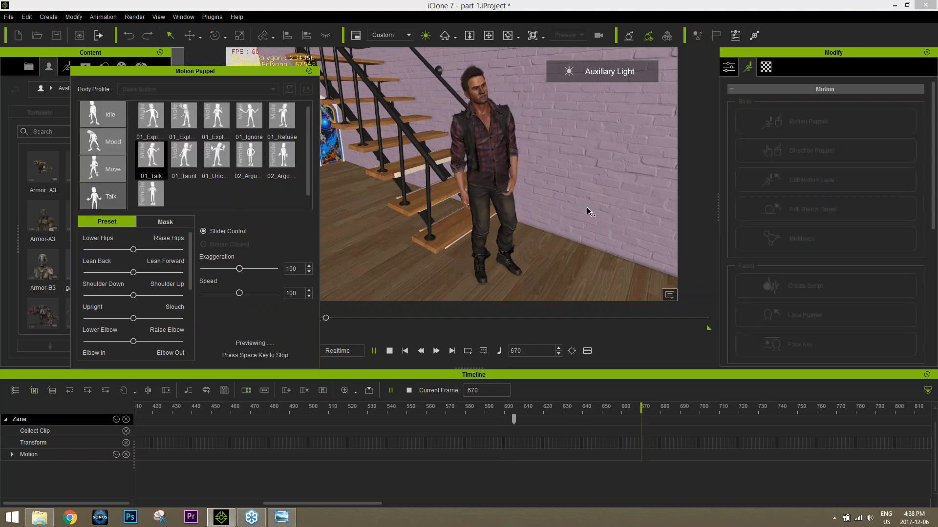
{"action": "key", "text": "space"}
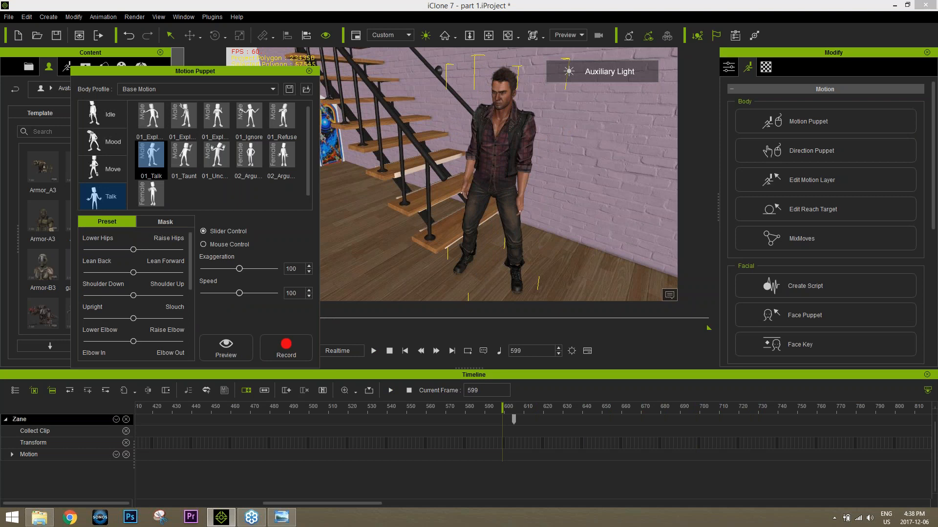
Step: Mask out Zane's legs and hips from the 01_Talk puppet motion, previewing the masked performance
{"action": "left_click", "coordinate": [174, 221]}
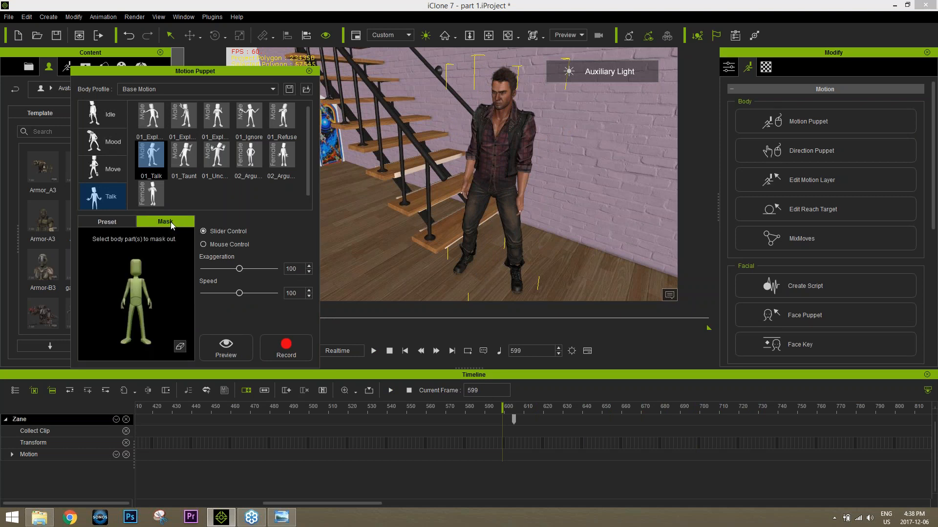
{"action": "left_click", "coordinate": [141, 318]}
{"action": "key", "text": "space"}
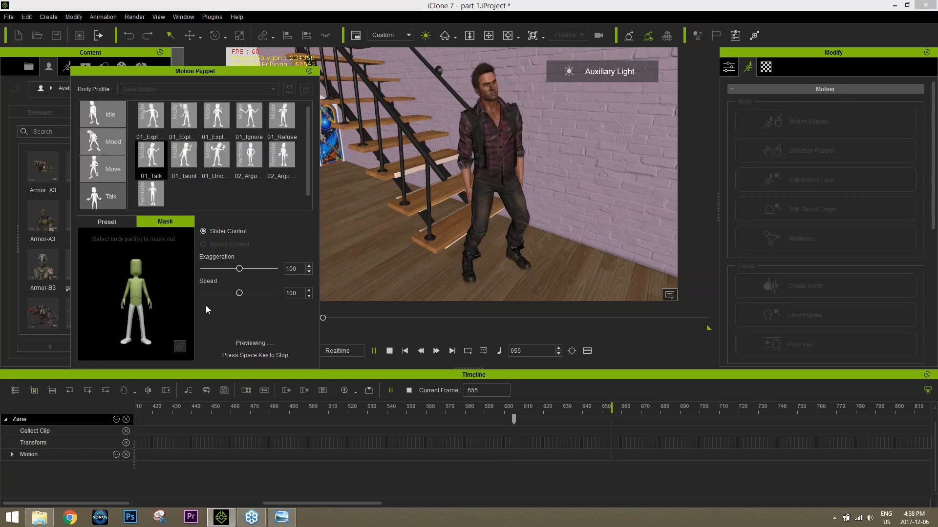
{"action": "key", "text": "space"}
{"action": "key", "text": "space"}
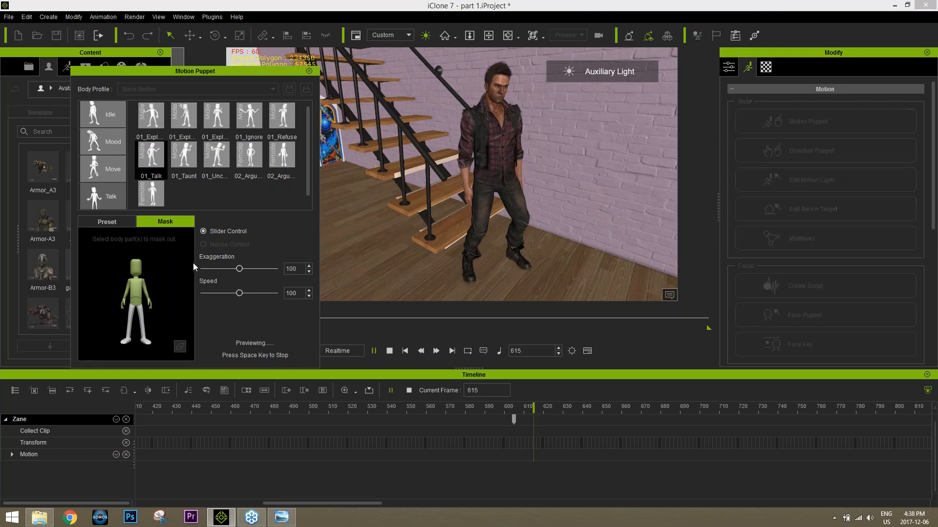
{"action": "key", "text": "space"}
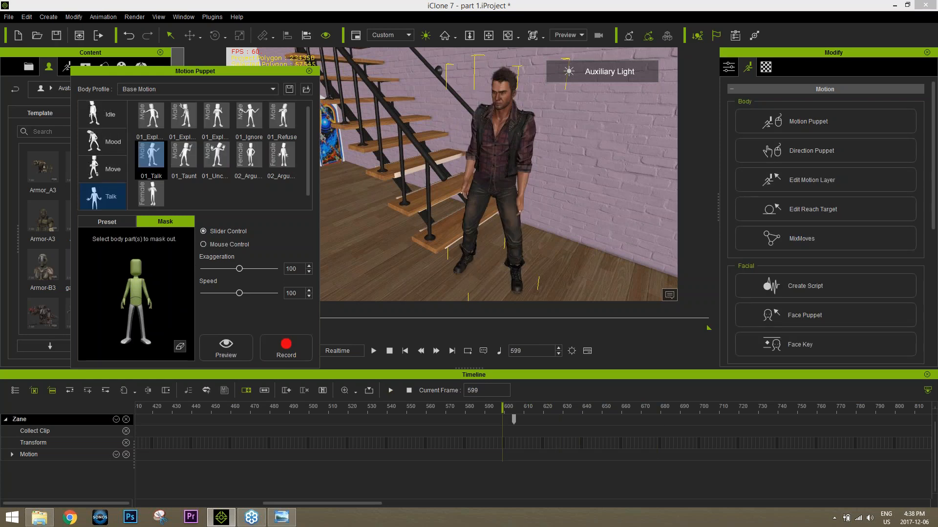
{"action": "key", "text": "space"}
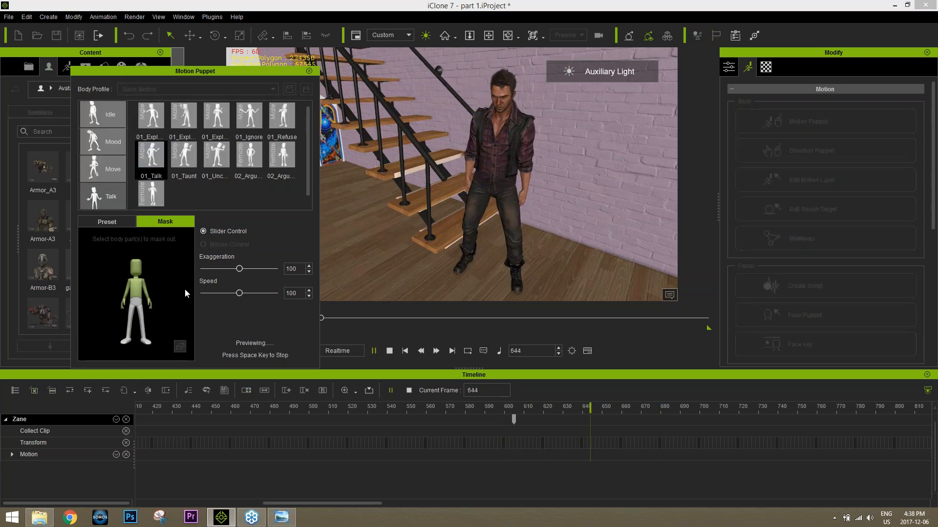
{"action": "key", "text": "space"}
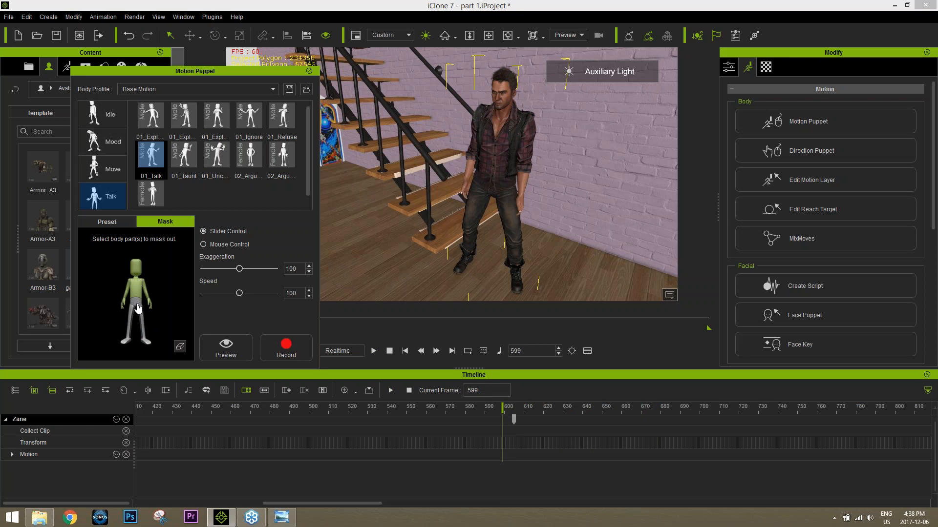
{"action": "key", "text": "space"}
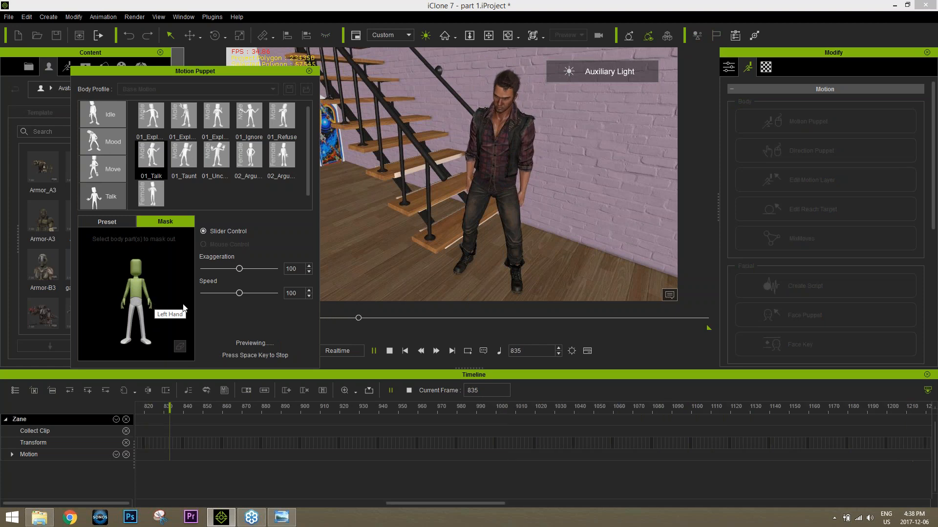
{"action": "key", "text": "space"}
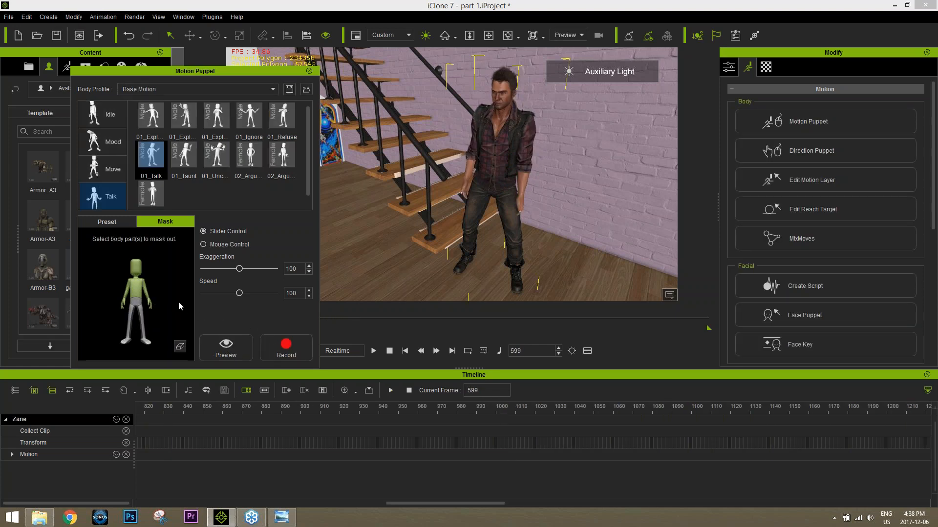
Step: Record the masked 01_Talk motion on Zane from frame 599 to about frame 831 and close Motion Puppet
{"action": "left_click", "coordinate": [279, 346]}
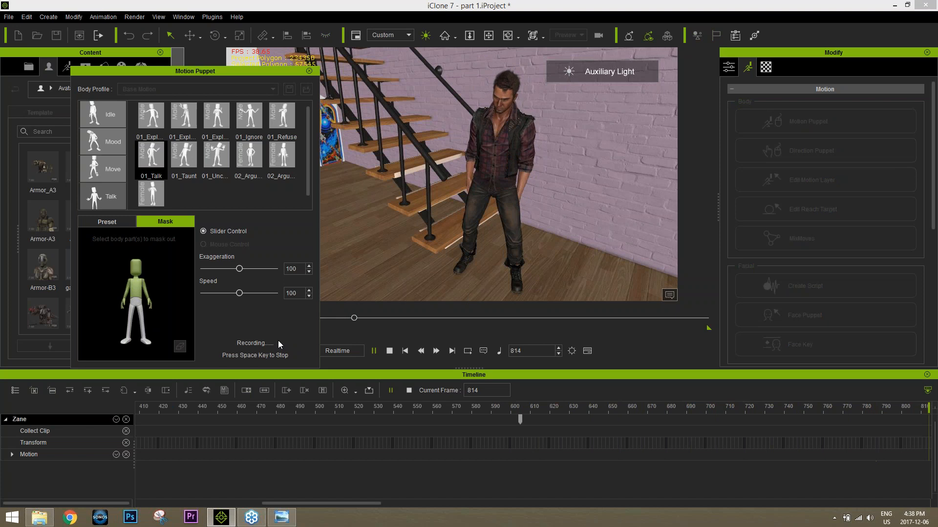
{"action": "key", "text": "space"}
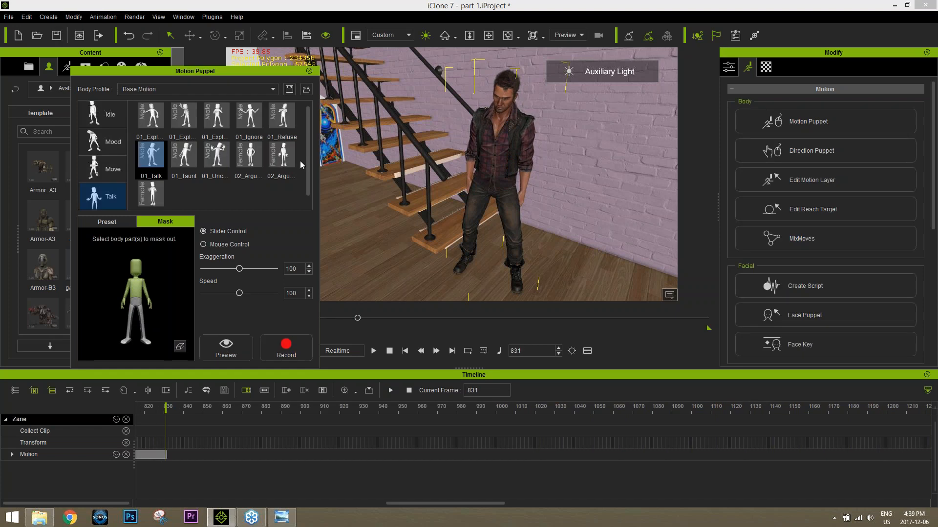
{"action": "left_click", "coordinate": [309, 73]}
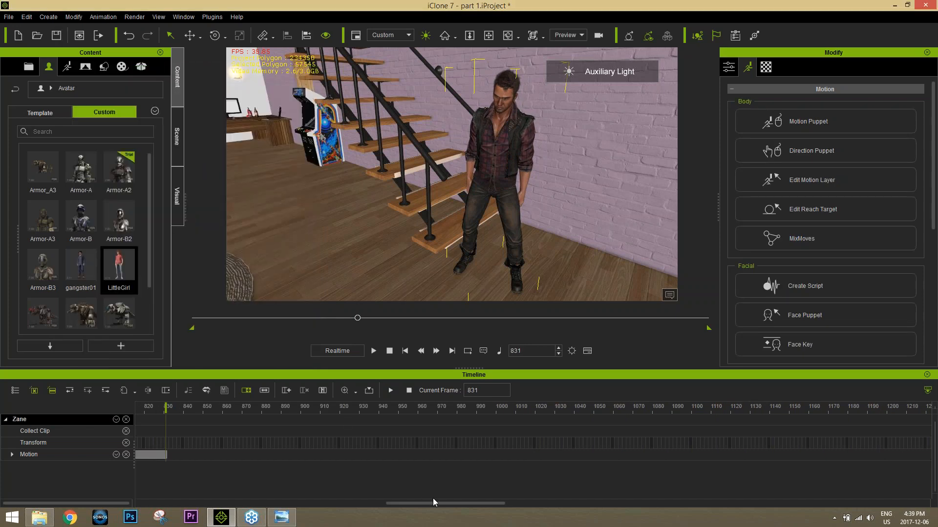
Step: At frame 634 of the puppet clip, use Edit Motion Layer to move Zane's left elbow slightly away from his body
{"action": "left_click_drag", "start_coordinate": [432, 503], "coordinate": [360, 503]}
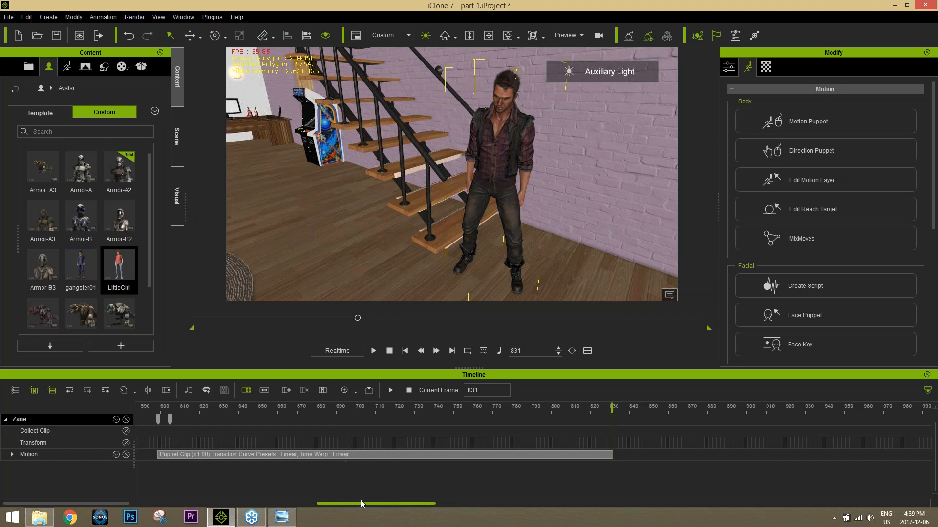
{"action": "left_click_drag", "start_coordinate": [330, 407], "coordinate": [253, 378]}
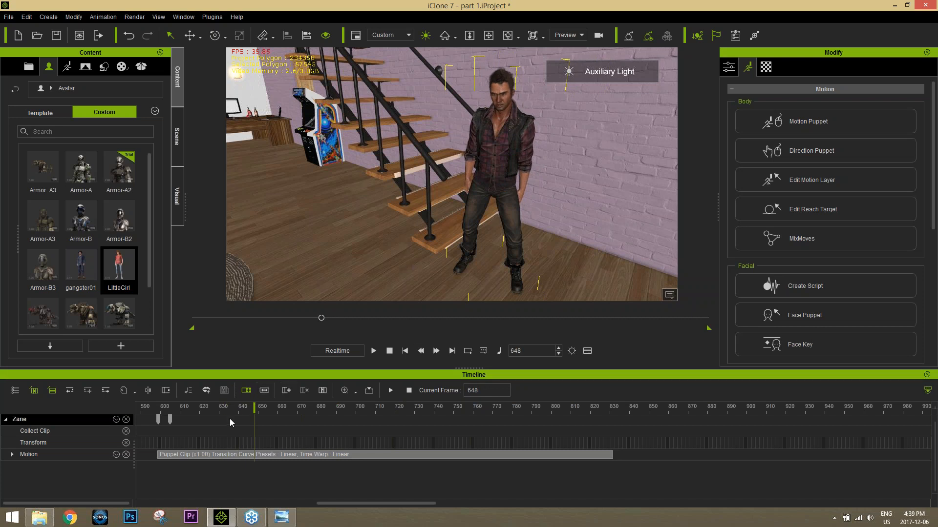
{"action": "mouse_move", "coordinate": [230, 409]}
{"action": "left_mouse_down"}
{"action": "mouse_move", "coordinate": [295, 407]}
{"action": "mouse_move", "coordinate": [225, 412]}
{"action": "left_mouse_up"}
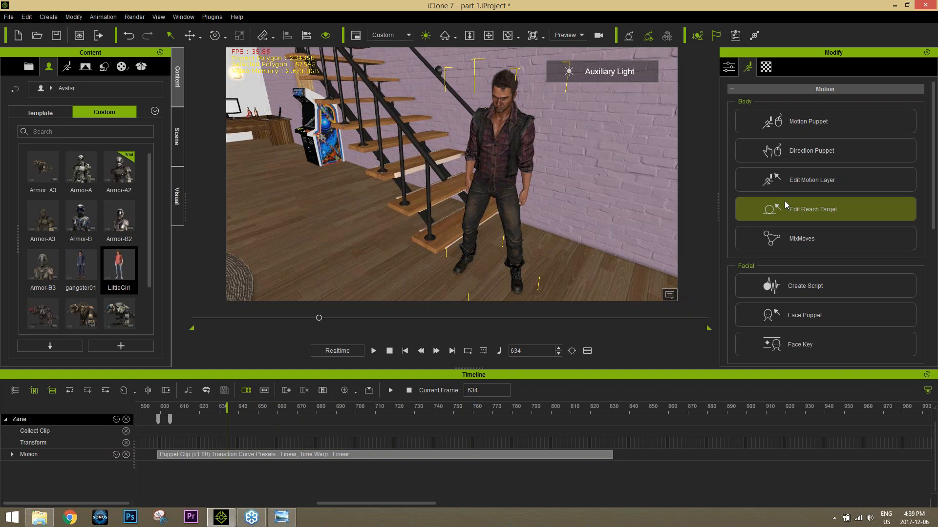
{"action": "left_click", "coordinate": [816, 179]}
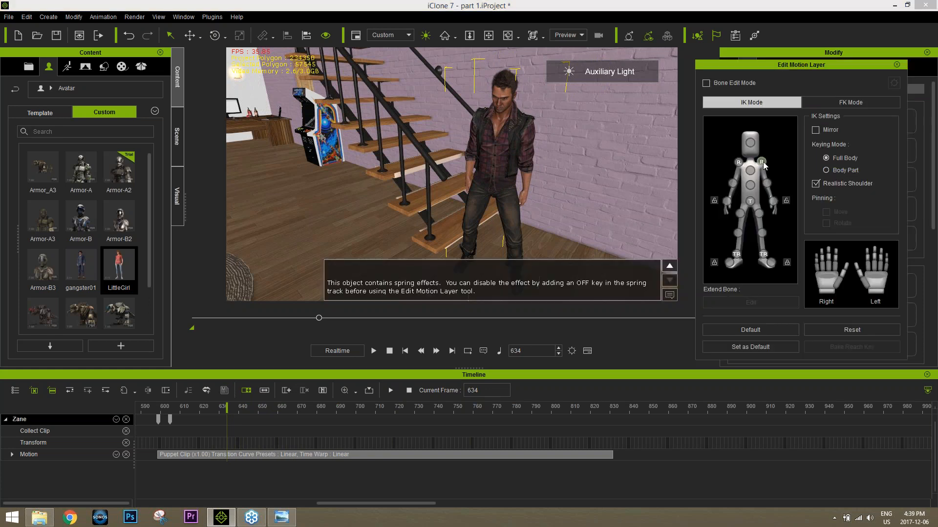
{"action": "left_click", "coordinate": [767, 183]}
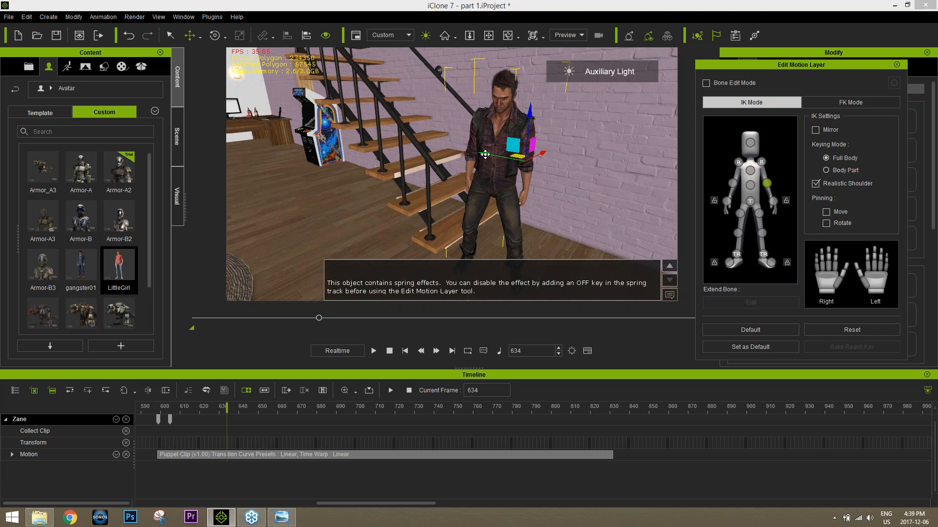
{"action": "left_click_drag", "start_coordinate": [485, 154], "coordinate": [487, 154]}
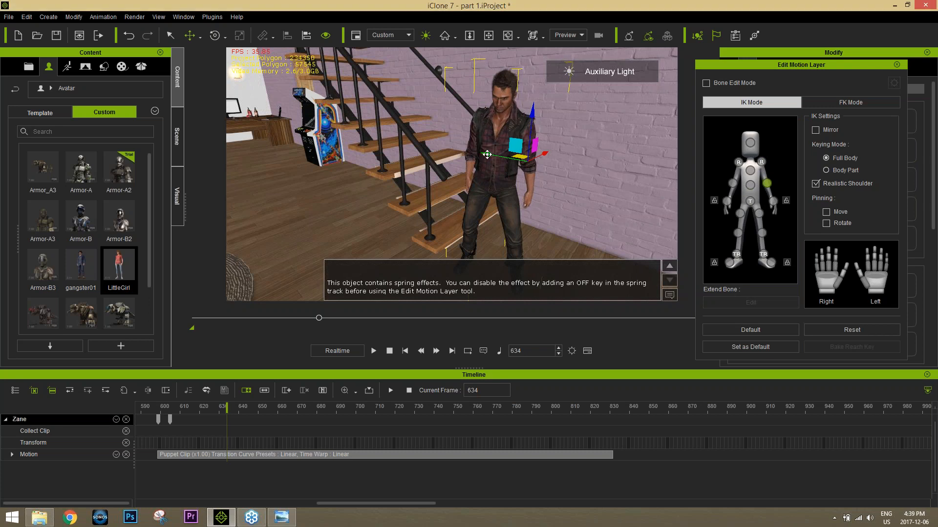
Step: Expand Zane's Motion Layer tracks and shift his left elbow further outward at frame 666
{"action": "left_click", "coordinate": [11, 455]}
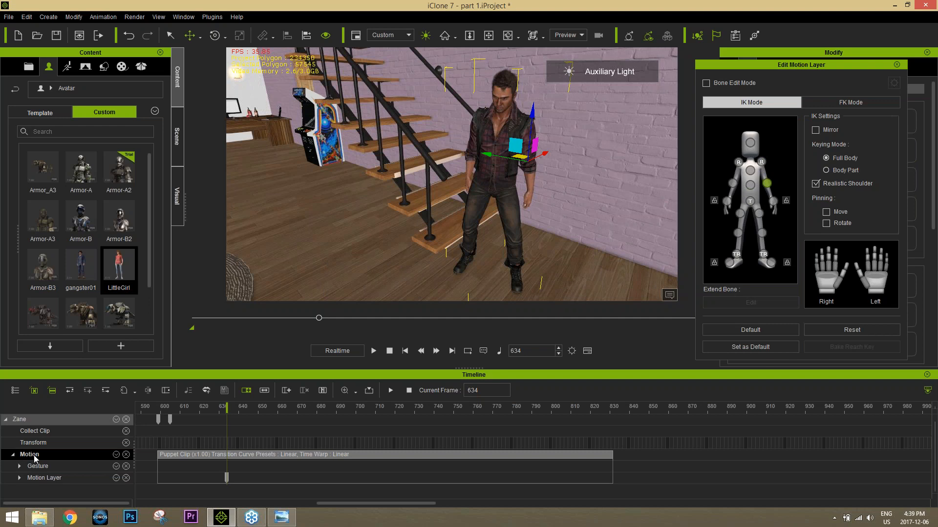
{"action": "left_click", "coordinate": [19, 477]}
{"action": "scroll", "coordinate": [276, 467], "scroll_direction": "down", "scroll_amount": 1}
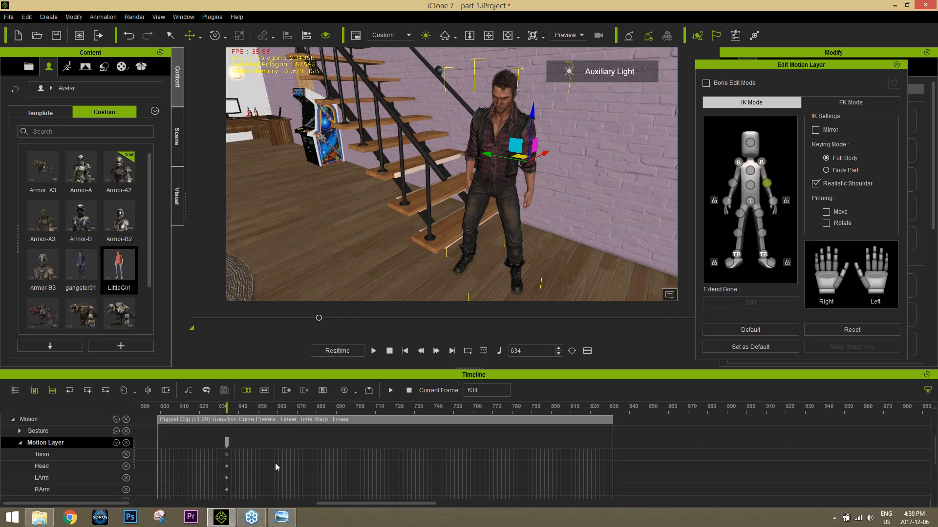
{"action": "scroll", "coordinate": [274, 463], "scroll_direction": "up", "scroll_amount": 2}
{"action": "left_click", "coordinate": [234, 407]}
{"action": "left_click_drag", "start_coordinate": [233, 407], "coordinate": [290, 407]}
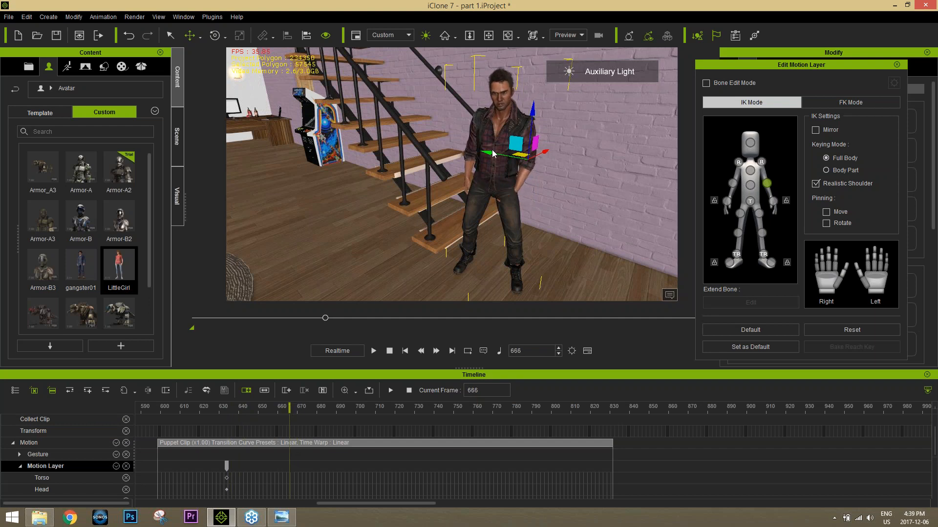
{"action": "left_click_drag", "start_coordinate": [490, 154], "coordinate": [494, 153]}
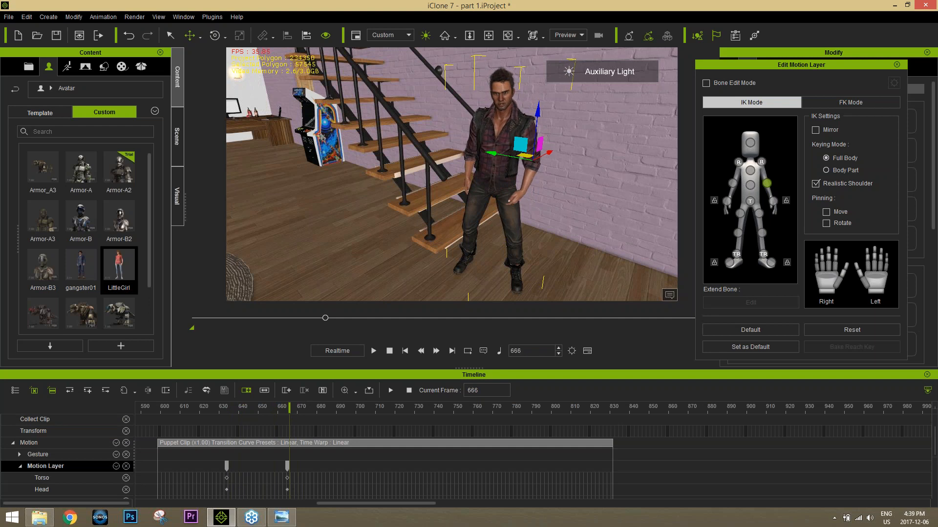
Step: Review the arm motion, copy the second Motion Layer key at frame 665, paste it at frame 708 and scrub ahead to check
{"action": "key", "text": "e"}
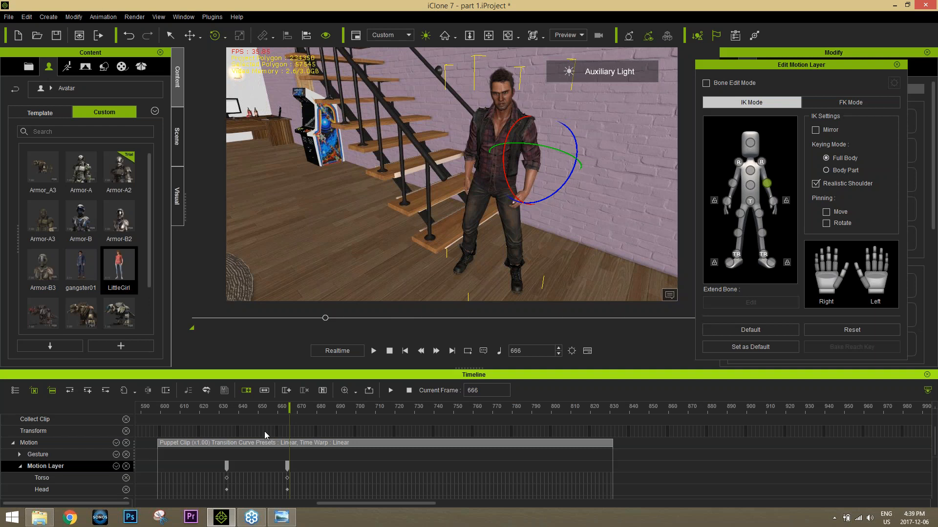
{"action": "left_click", "coordinate": [227, 406]}
{"action": "left_click_drag", "start_coordinate": [241, 409], "coordinate": [402, 369]}
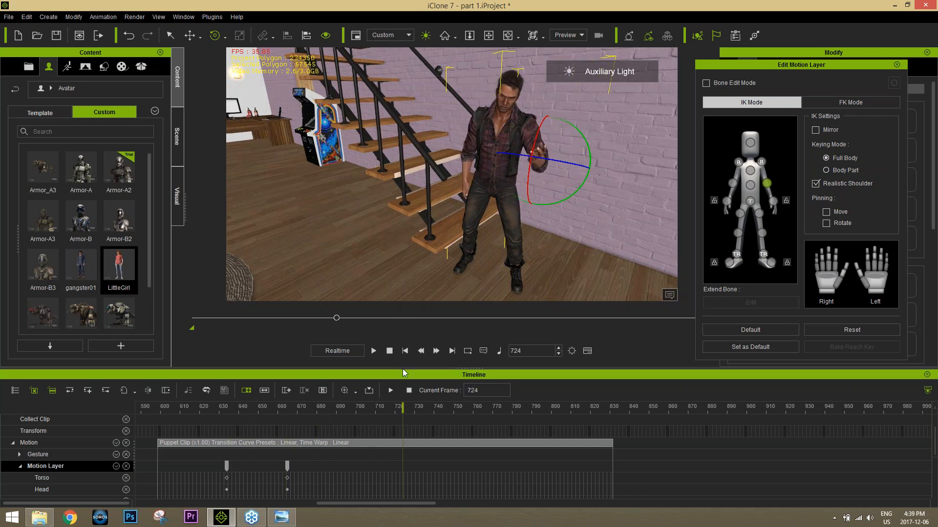
{"action": "left_click", "coordinate": [287, 466]}
{"action": "right_click", "coordinate": [287, 468]}
{"action": "left_click", "coordinate": [315, 419]}
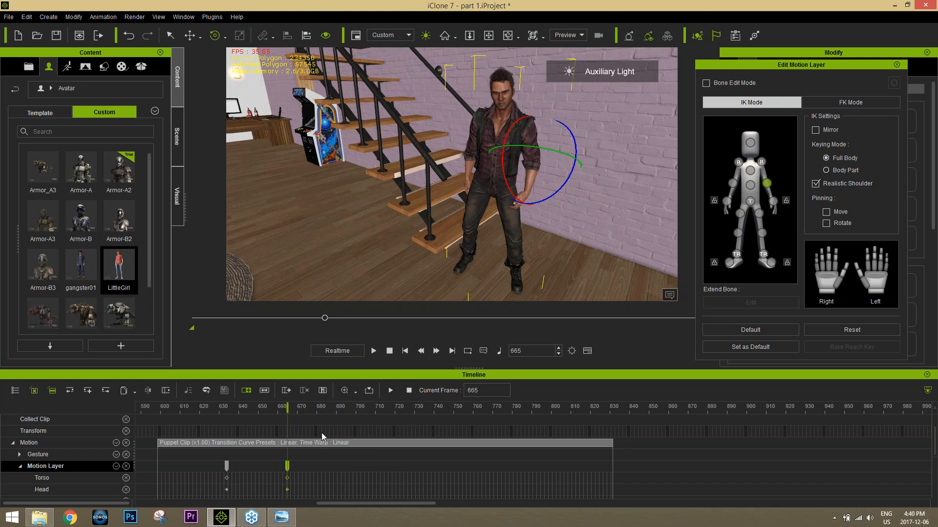
{"action": "left_click_drag", "start_coordinate": [324, 409], "coordinate": [385, 467]}
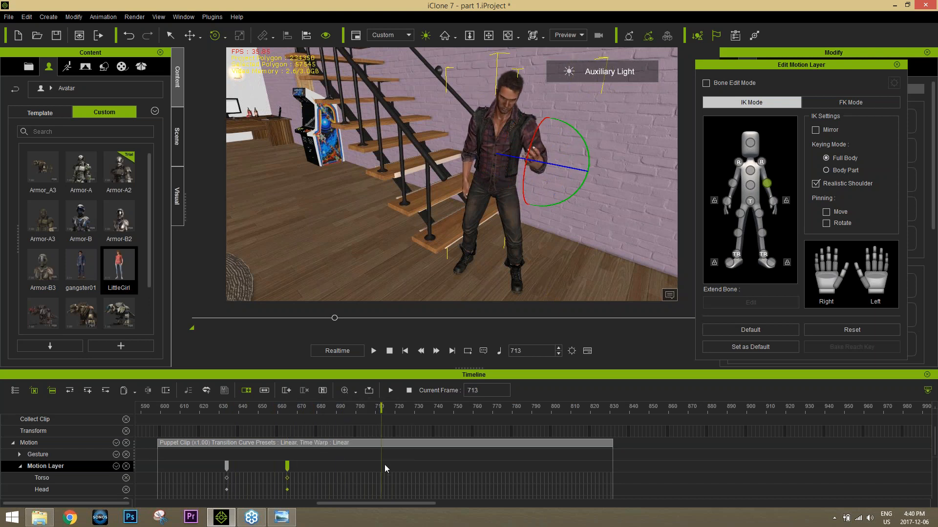
{"action": "right_click", "coordinate": [371, 465]}
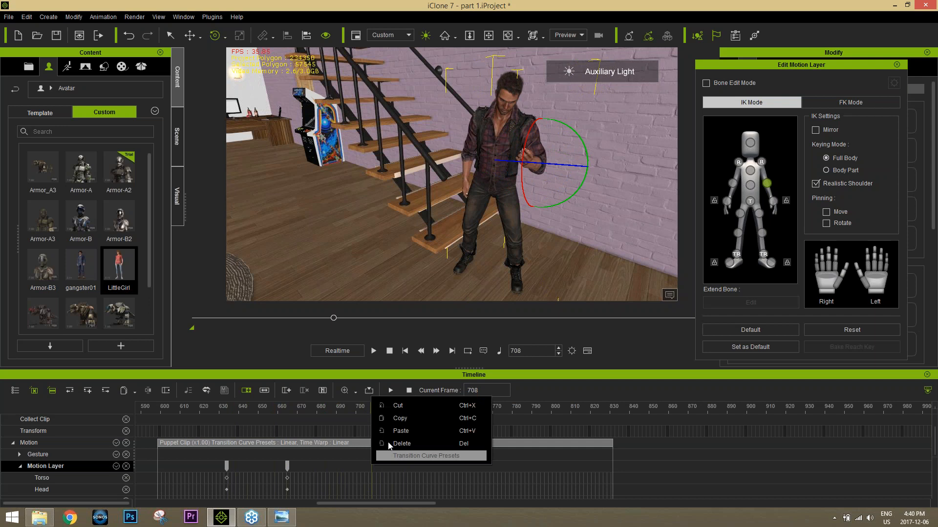
{"action": "left_click", "coordinate": [411, 431]}
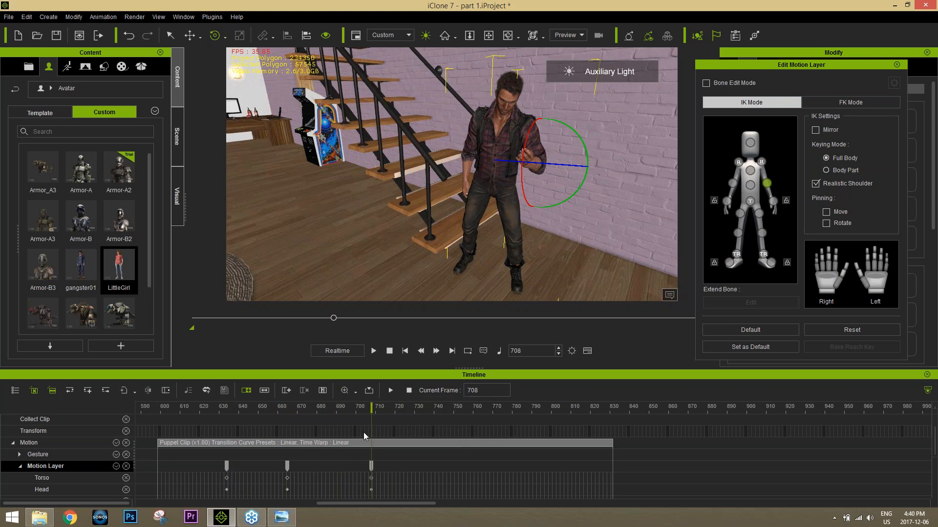
{"action": "left_click_drag", "start_coordinate": [373, 413], "coordinate": [436, 409]}
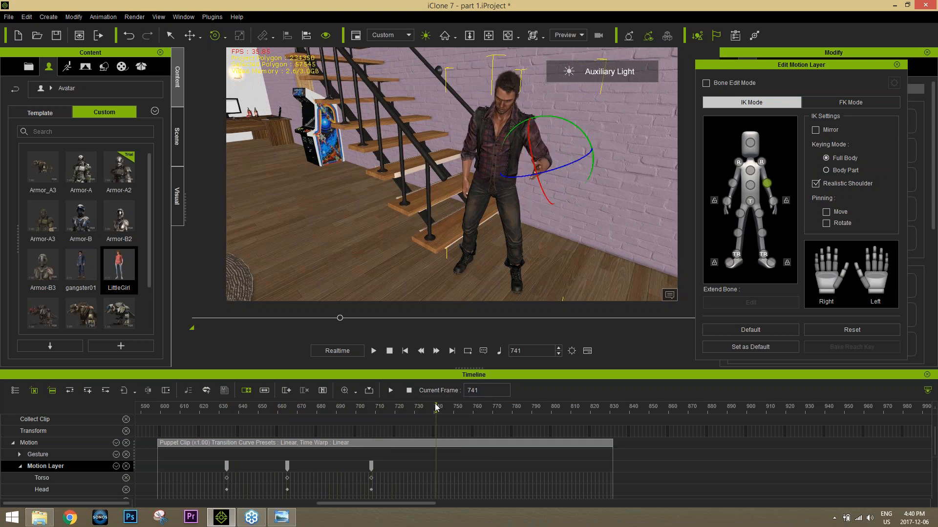
Step: Reset Zane's Motion Layer pose at frame 741 and scrub through the puppet clip to check the transition
{"action": "left_click", "coordinate": [842, 328]}
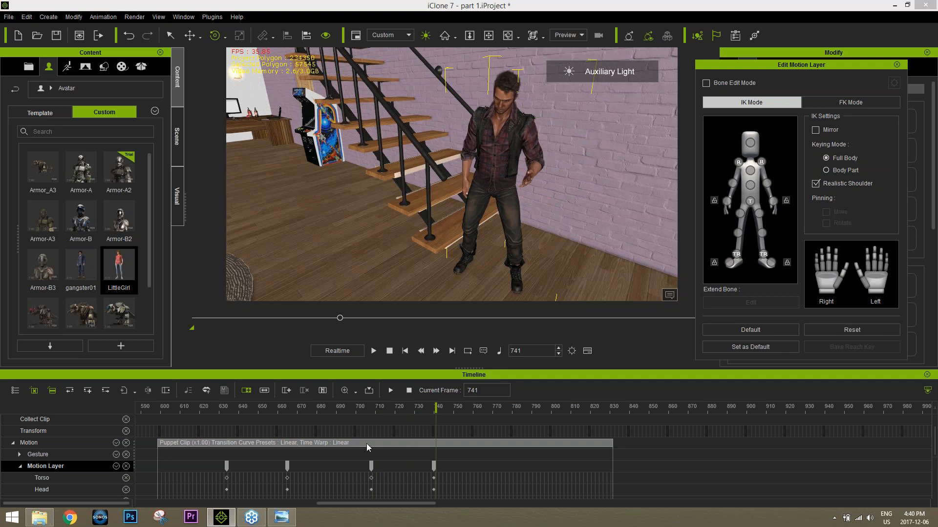
{"action": "left_click_drag", "start_coordinate": [436, 408], "coordinate": [606, 405]}
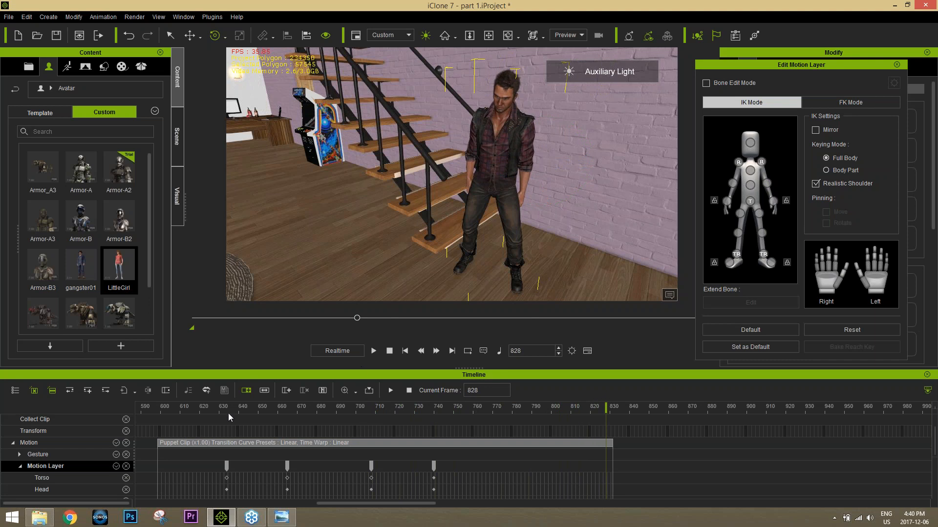
{"action": "left_click_drag", "start_coordinate": [215, 414], "coordinate": [383, 394]}
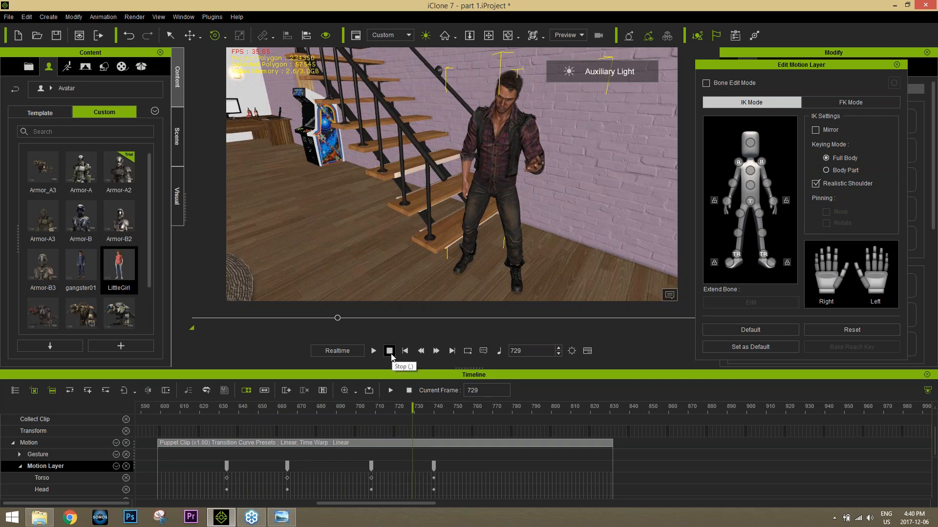
Step: Close Edit Motion Layer and, at frame 3, set the seated girl's head as Zane's Look At target
{"action": "left_click_drag", "start_coordinate": [337, 319], "coordinate": [196, 317]}
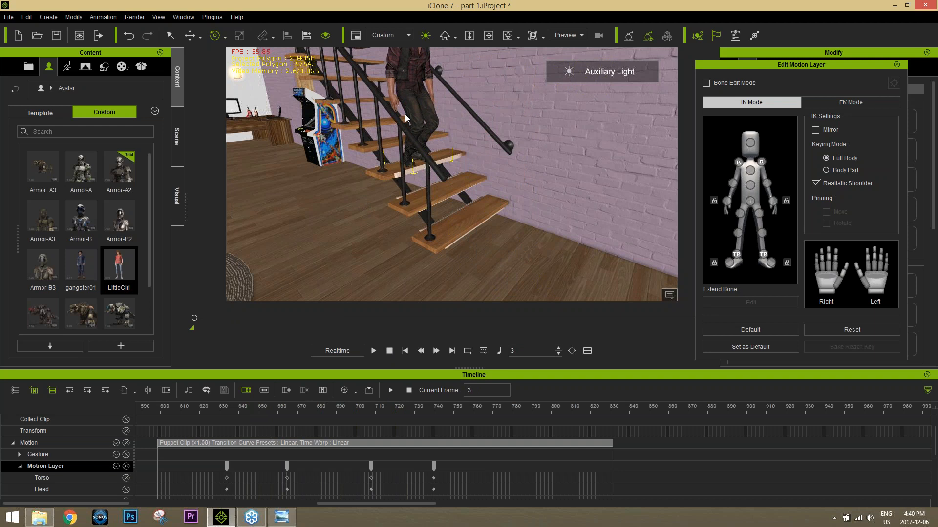
{"action": "middle_click_drag", "start_coordinate": [406, 113], "coordinate": [393, 173]}
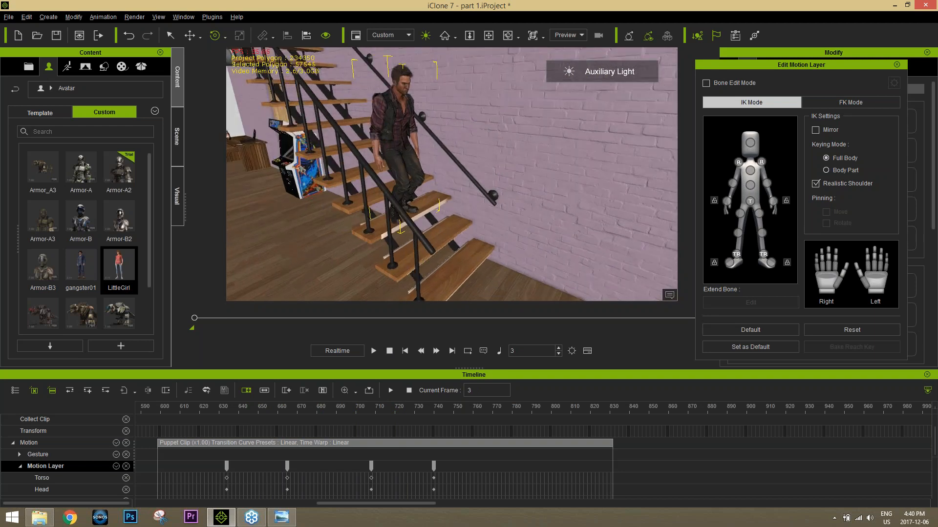
{"action": "left_click", "coordinate": [898, 65]}
{"action": "left_click", "coordinate": [730, 68]}
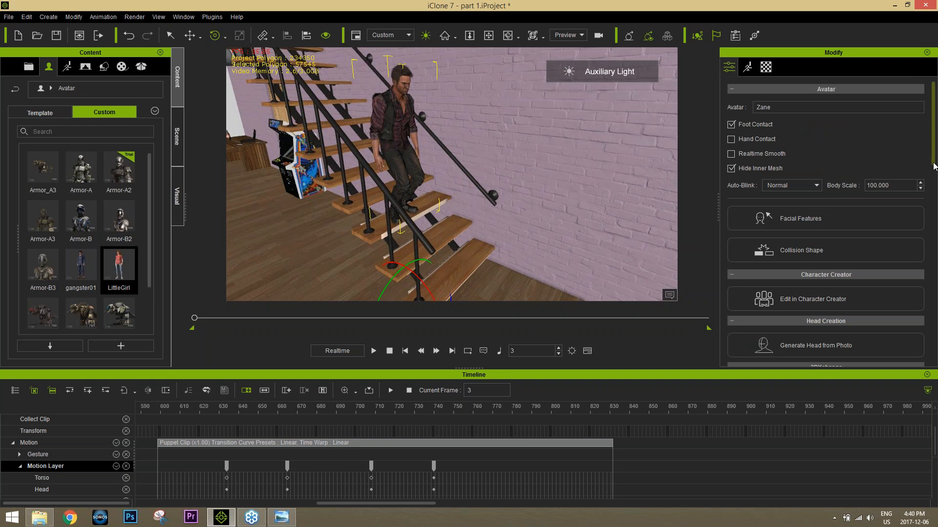
{"action": "left_click_drag", "start_coordinate": [934, 163], "coordinate": [926, 272]}
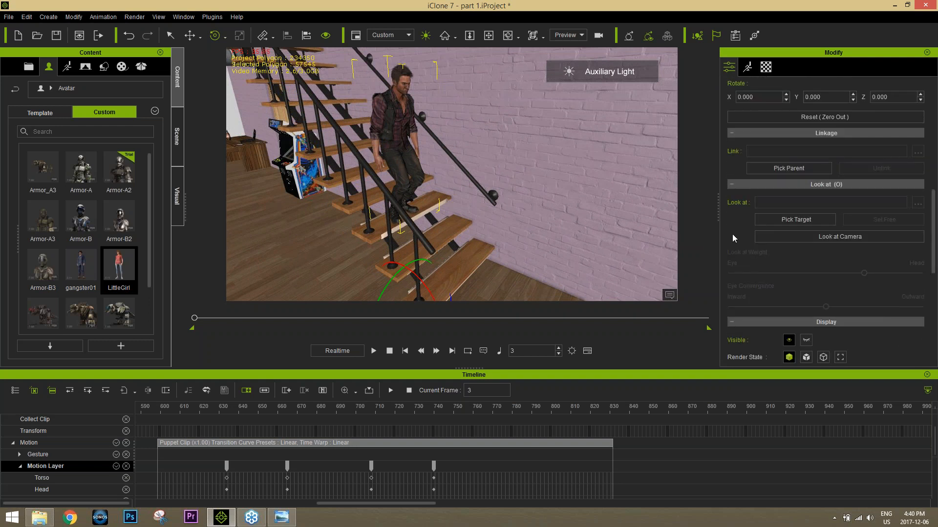
{"action": "scroll", "coordinate": [416, 228], "scroll_direction": "down", "scroll_amount": 5}
{"action": "middle_click_drag", "start_coordinate": [416, 228], "coordinate": [483, 156]}
{"action": "scroll", "coordinate": [485, 173], "scroll_direction": "down", "scroll_amount": 3}
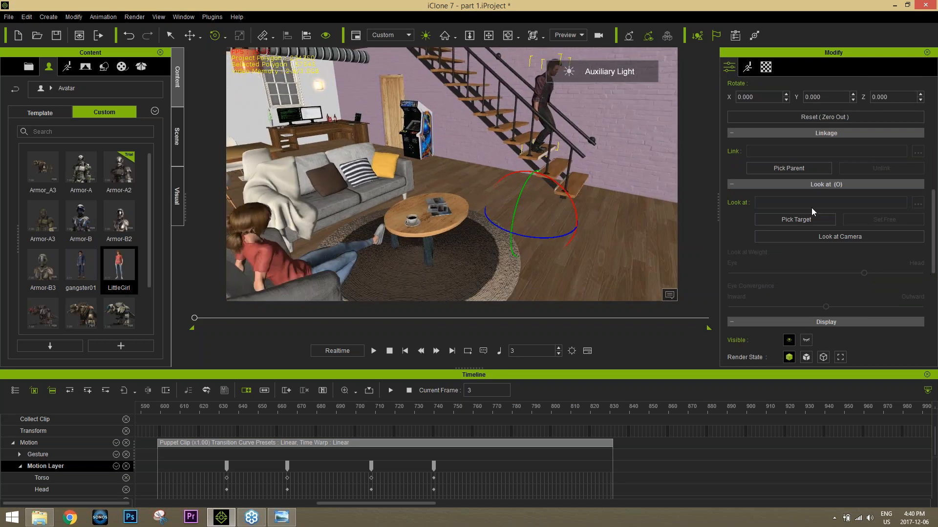
{"action": "left_click", "coordinate": [796, 219]}
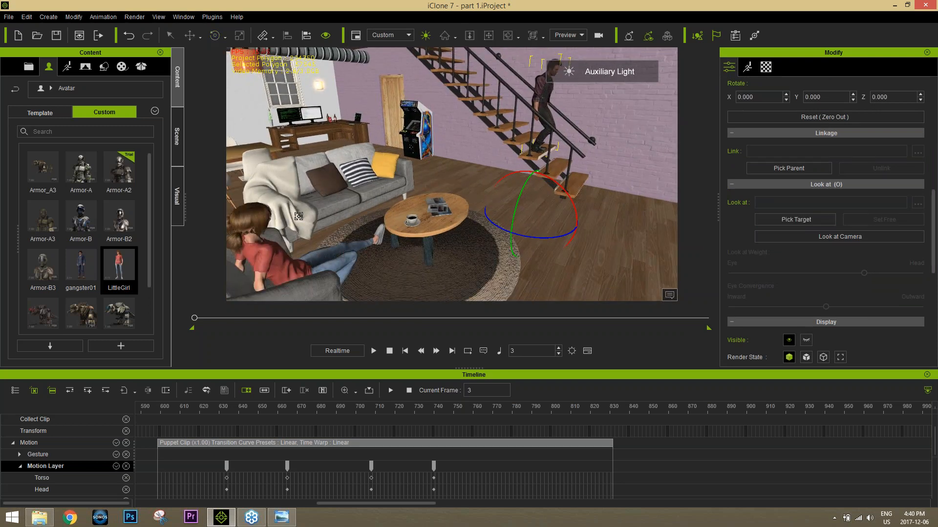
{"action": "left_click", "coordinate": [251, 226]}
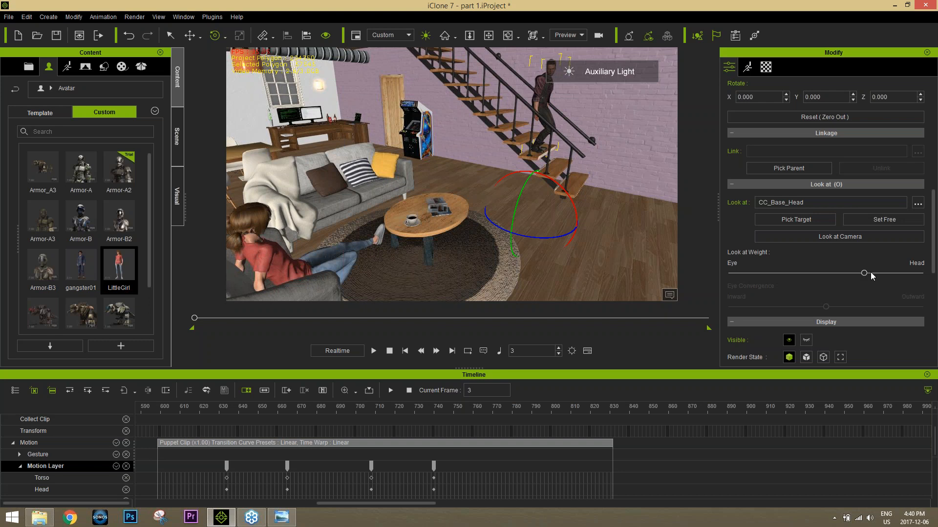
Step: Adjust Zane's Look at Weight to slightly on the Eye side of the slider's midpoint
{"action": "left_click_drag", "start_coordinate": [865, 275], "coordinate": [894, 272]}
{"action": "left_click_drag", "start_coordinate": [590, 145], "coordinate": [569, 162], "text": "alt"}
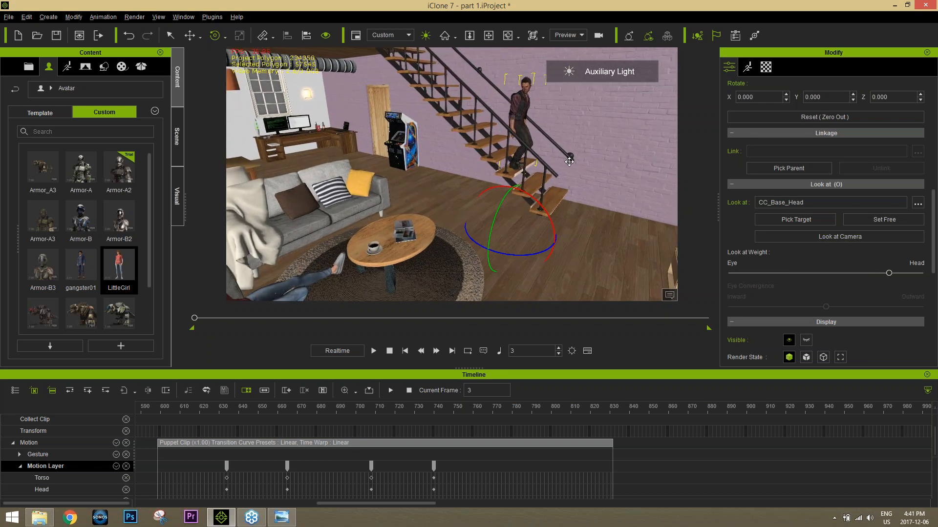
{"action": "scroll", "coordinate": [563, 145], "scroll_direction": "up", "scroll_amount": 5}
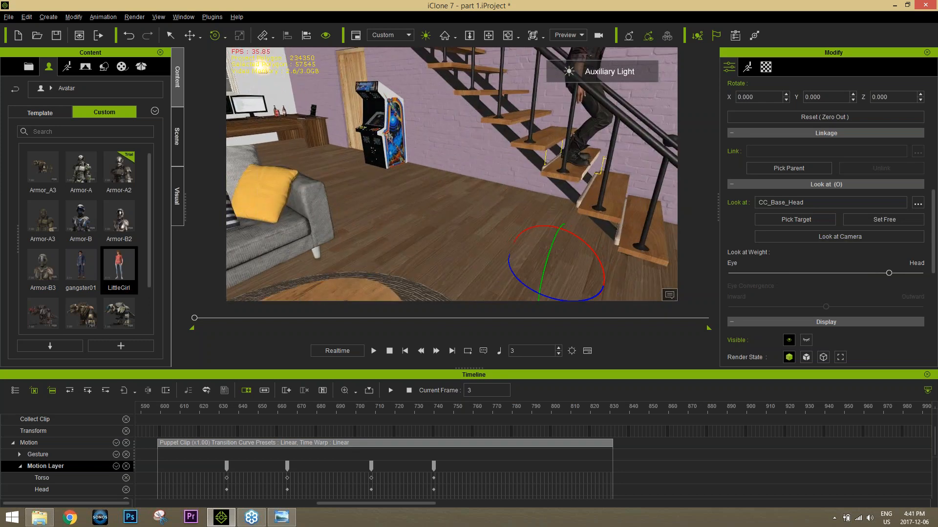
{"action": "right_click_drag", "start_coordinate": [562, 145], "coordinate": [557, 163], "text": "alt"}
{"action": "left_click_drag", "start_coordinate": [556, 163], "coordinate": [503, 237], "text": "alt"}
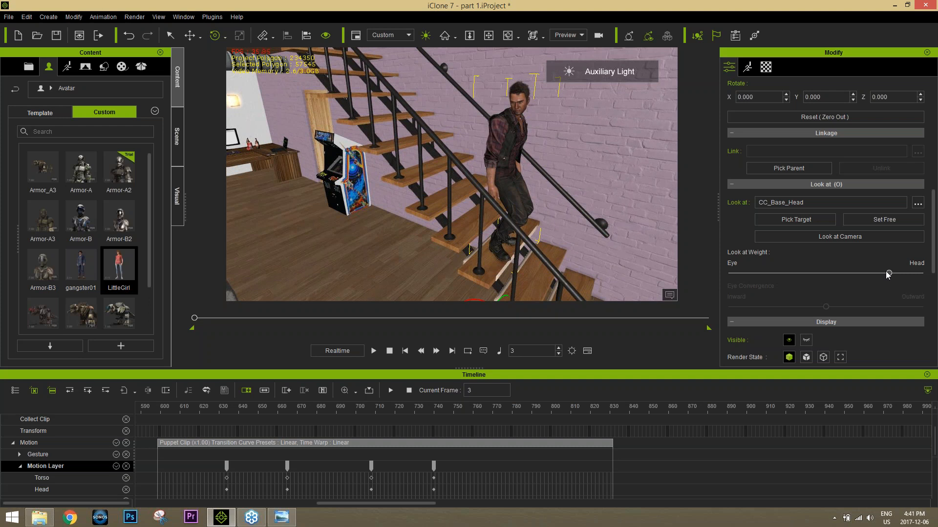
{"action": "left_click_drag", "start_coordinate": [888, 274], "coordinate": [808, 280]}
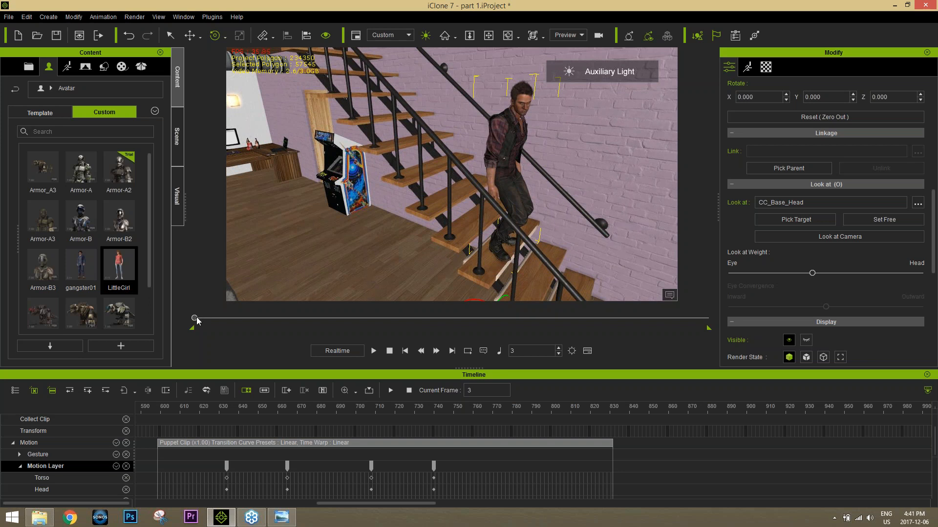
Step: Play the scene from frame 1 to about frame 832 in a wide living-room view to review both characters
{"action": "left_click_drag", "start_coordinate": [194, 318], "coordinate": [168, 320]}
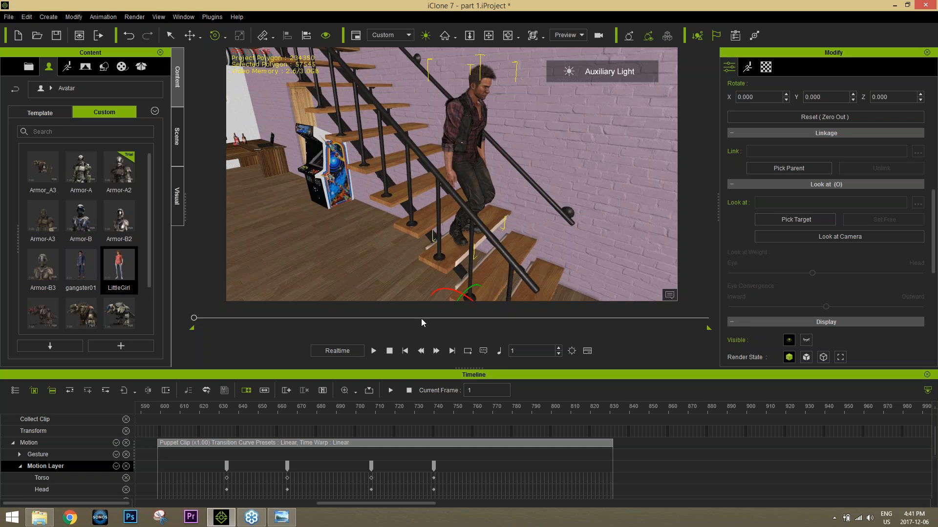
{"action": "right_click_drag", "start_coordinate": [433, 228], "coordinate": [481, 218], "text": "alt"}
{"action": "scroll", "coordinate": [424, 191], "scroll_direction": "down", "scroll_amount": 4}
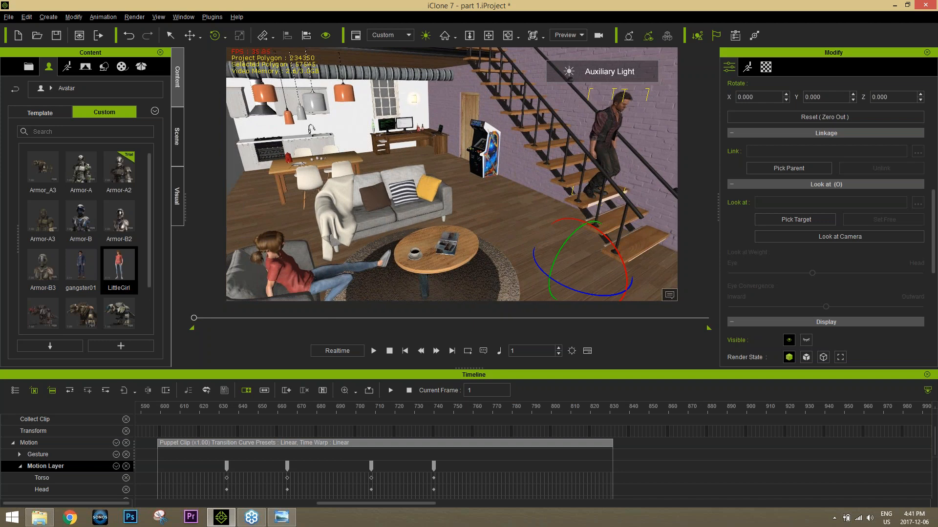
{"action": "middle_click_drag", "start_coordinate": [483, 220], "coordinate": [473, 210]}
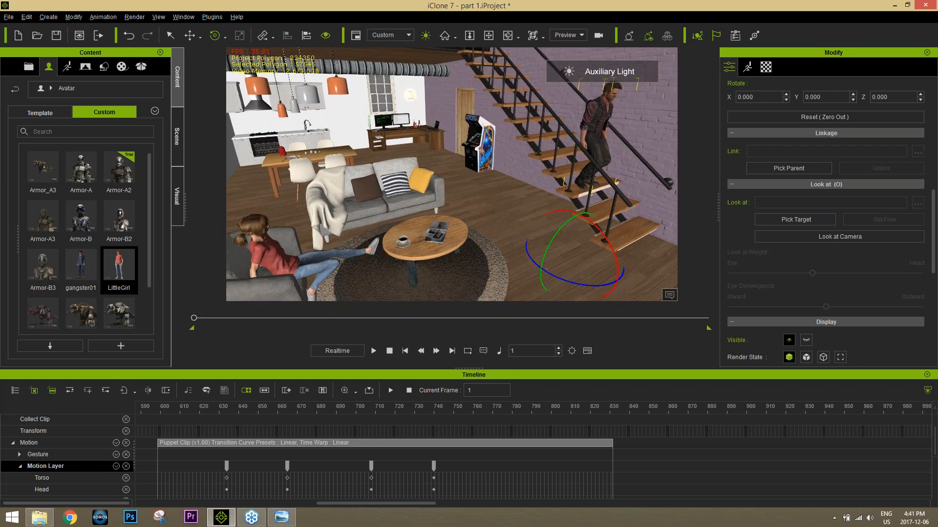
{"action": "left_click", "coordinate": [374, 352]}
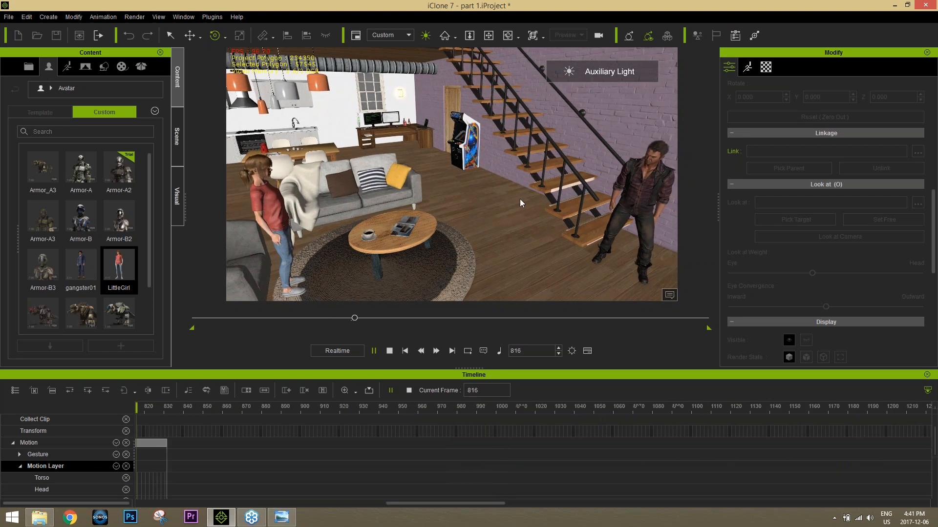
{"action": "key", "text": "space"}
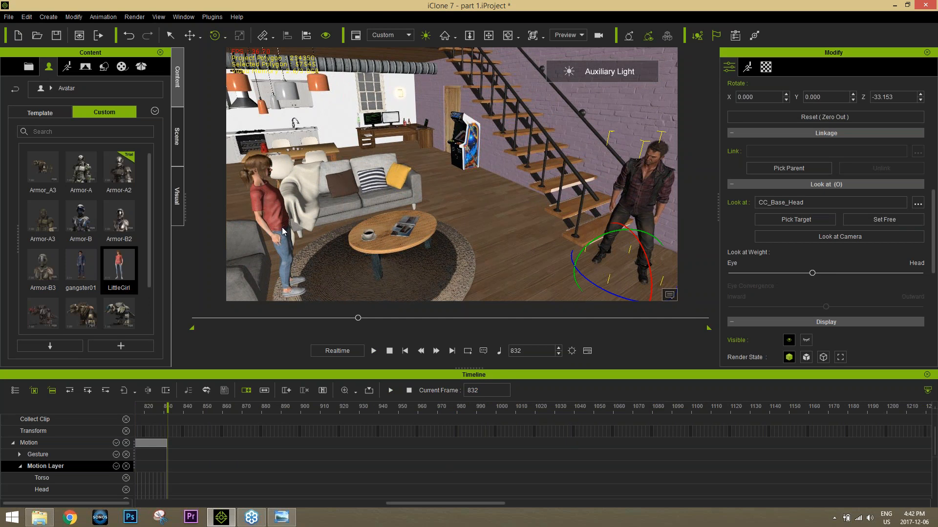
{"action": "left_click", "coordinate": [255, 177]}
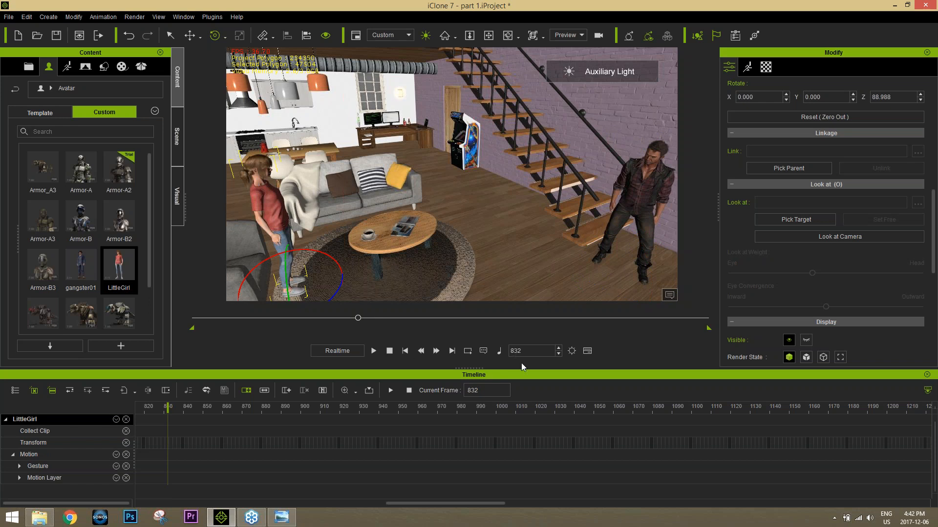
Step: Return to frame 1 and add the gangster01 avatar on the rug beside the armchair
{"action": "left_click", "coordinate": [389, 351]}
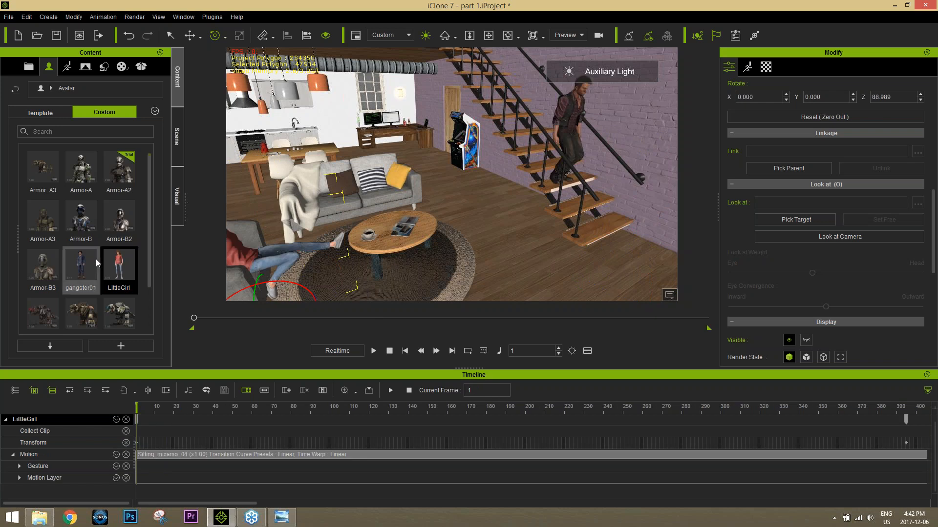
{"action": "right_click_drag", "start_coordinate": [379, 221], "coordinate": [312, 230]}
{"action": "left_click_drag", "start_coordinate": [102, 265], "coordinate": [391, 273]}
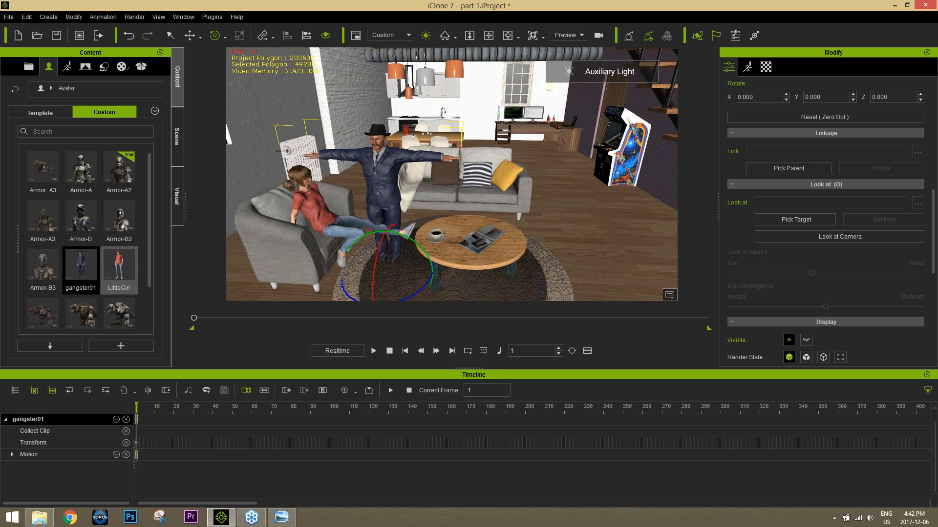
Step: Rotate gangster01 to about 96.4 degrees on Z and move him in front of the armchair
{"action": "left_click_drag", "start_coordinate": [409, 299], "coordinate": [439, 286]}
{"action": "key", "text": "w"}
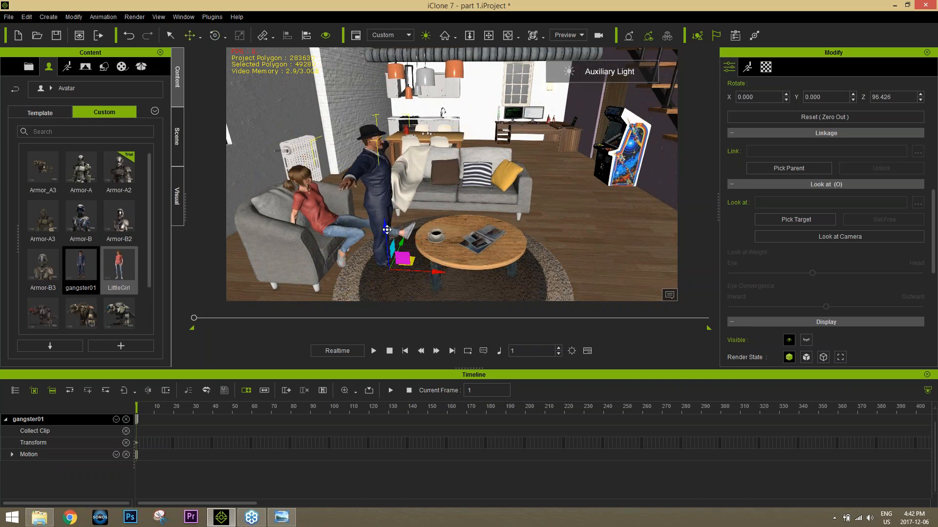
{"action": "left_click_drag", "start_coordinate": [387, 230], "coordinate": [386, 221]}
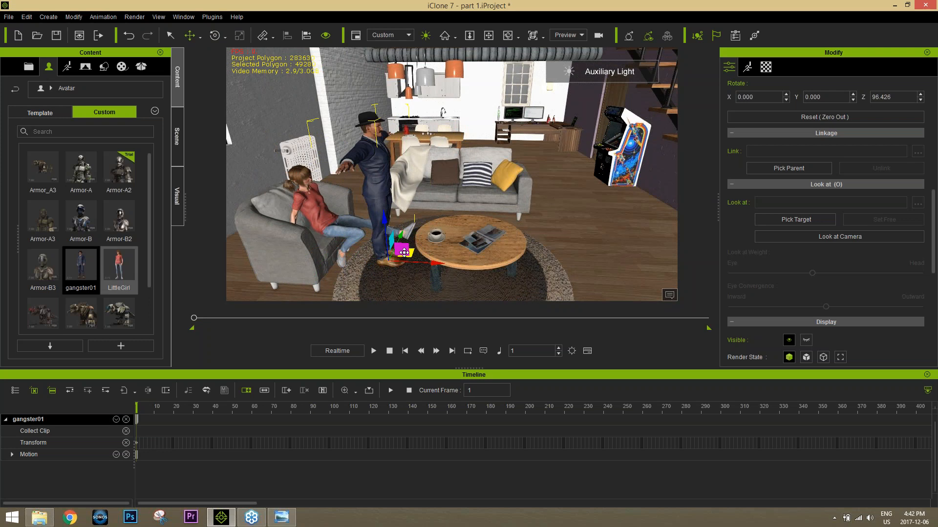
{"action": "left_click_drag", "start_coordinate": [404, 252], "coordinate": [377, 261]}
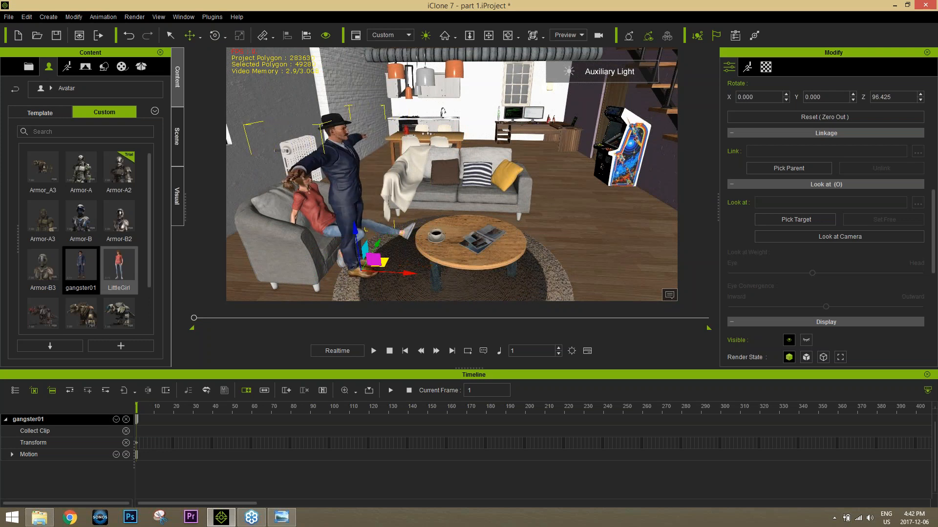
Step: Apply the SitC02 motion from the 03_CC MixMove_Male library to gangster01 and slide him back into the armchair
{"action": "left_click", "coordinate": [73, 67]}
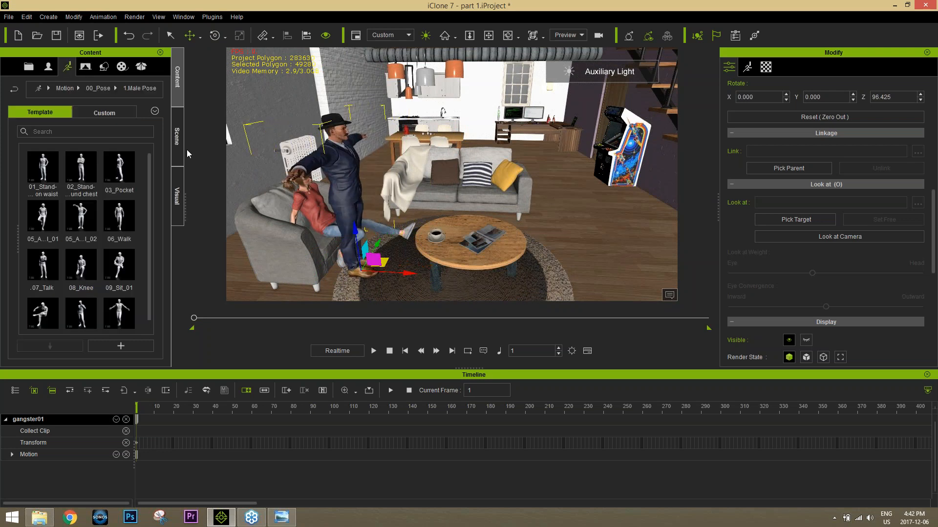
{"action": "left_click", "coordinate": [65, 88]}
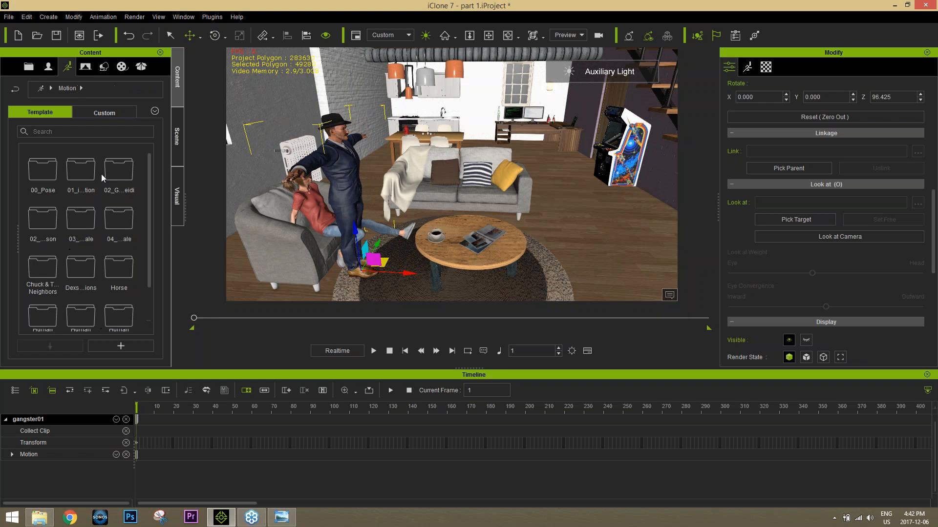
{"action": "scroll", "coordinate": [129, 239], "scroll_direction": "up", "scroll_amount": 3, "text": "ctrl"}
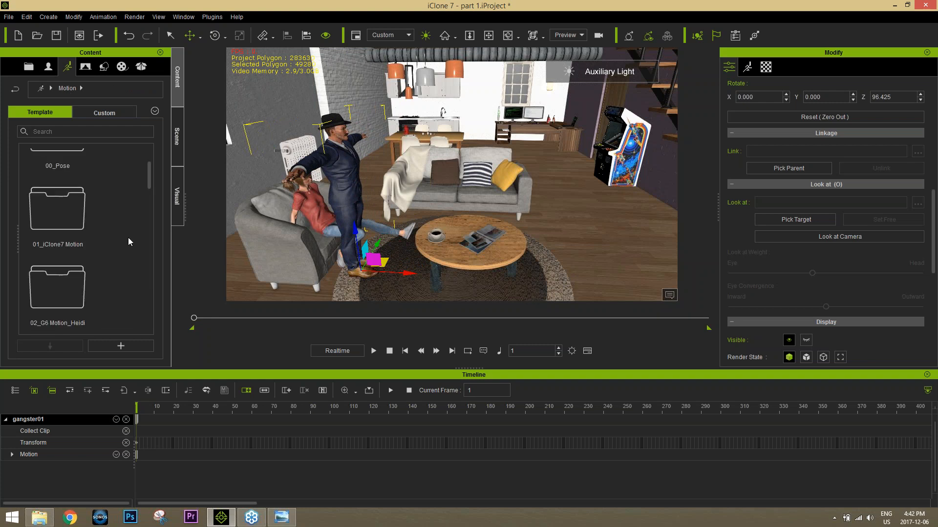
{"action": "left_click_drag", "start_coordinate": [149, 178], "coordinate": [124, 210]}
{"action": "double_click", "coordinate": [71, 195]}
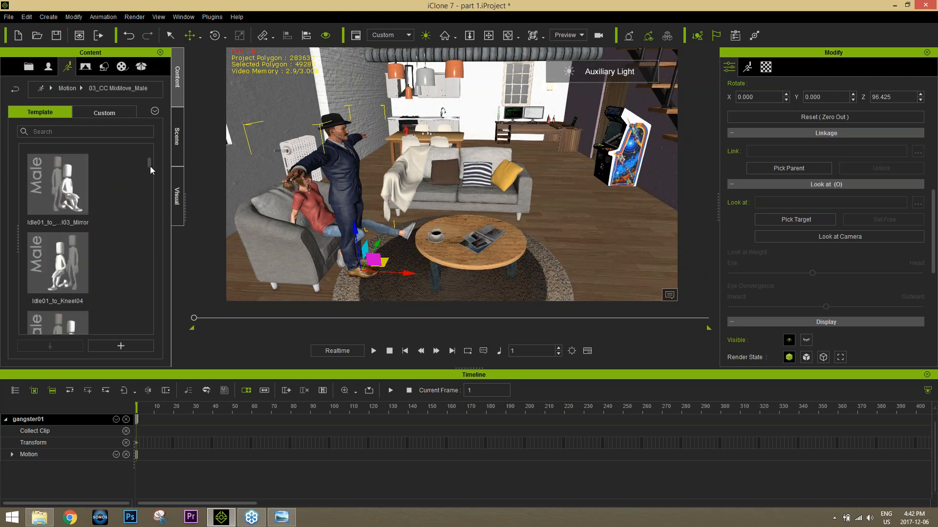
{"action": "key", "text": "slash"}
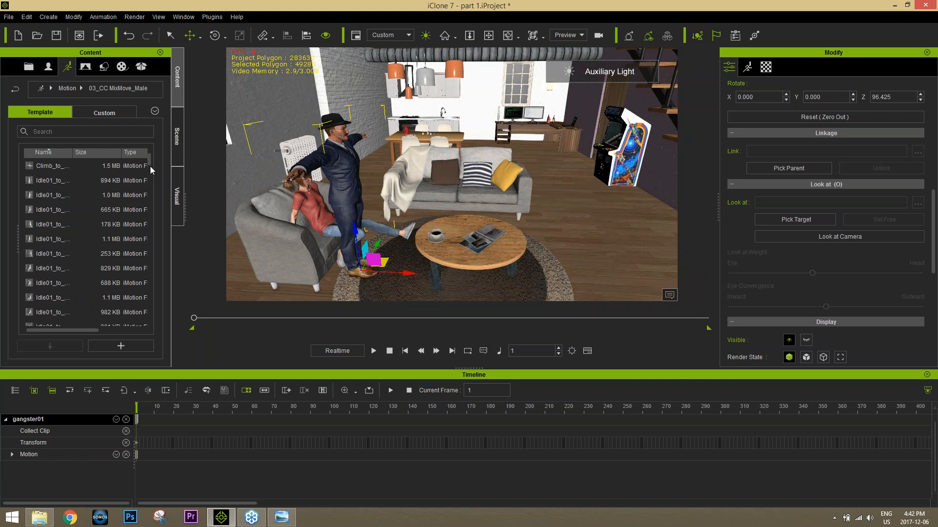
{"action": "key", "text": "slash"}
{"action": "left_click_drag", "start_coordinate": [151, 165], "coordinate": [164, 283]}
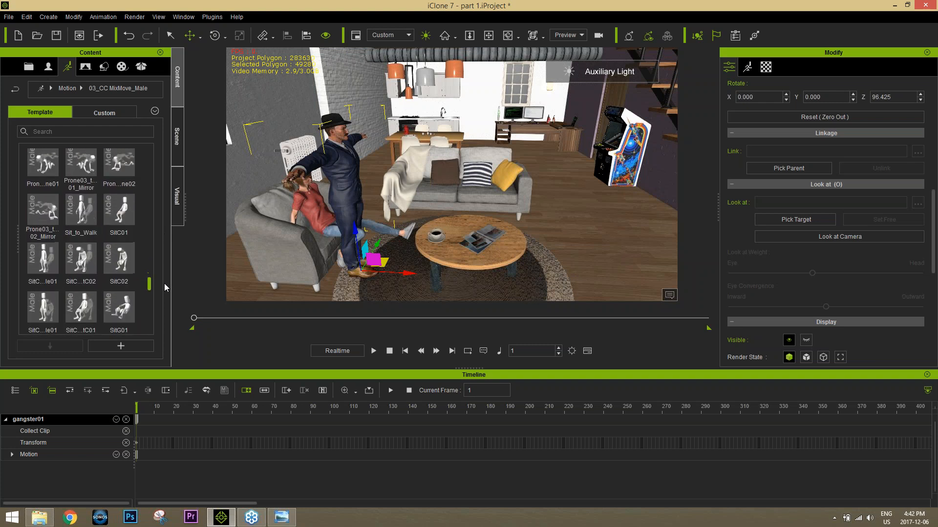
{"action": "double_click", "coordinate": [121, 261]}
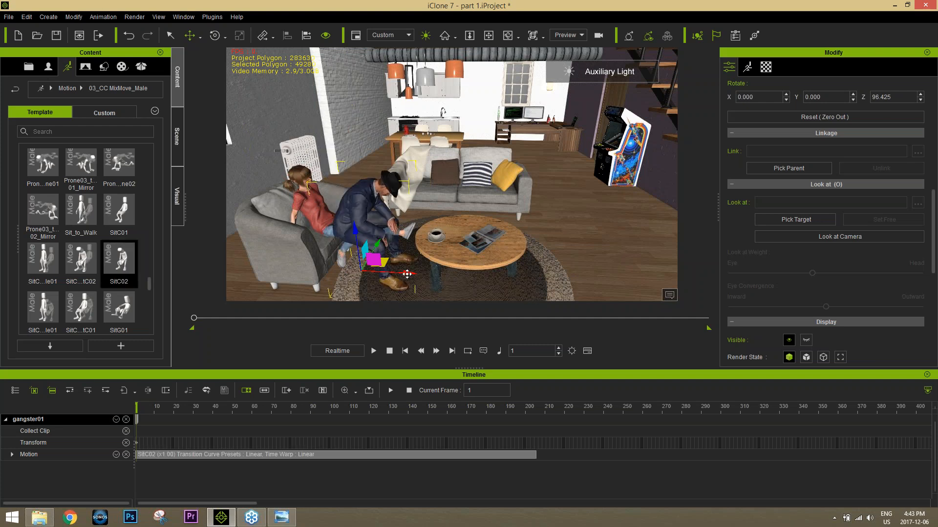
{"action": "left_click_drag", "start_coordinate": [404, 272], "coordinate": [376, 273]}
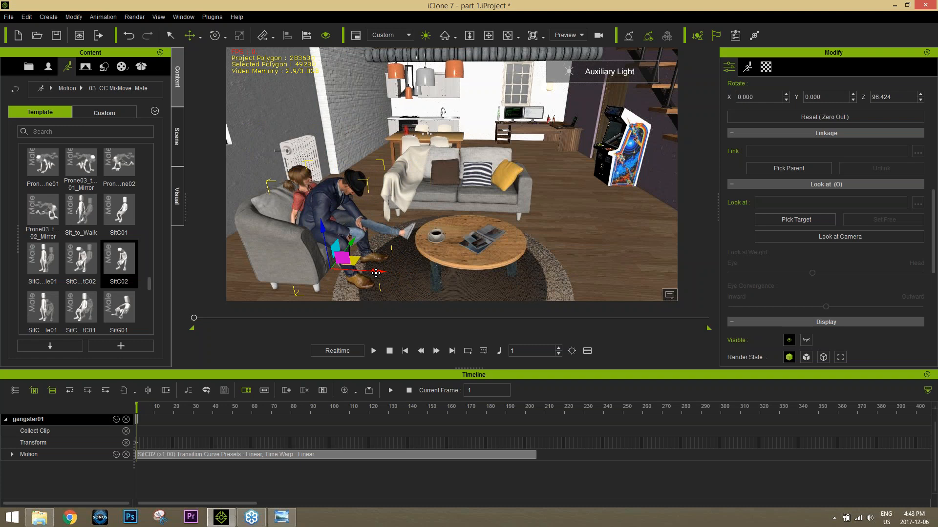
Step: Loop gangster01's SitC02 motion clip out to about frame 2430 on the timeline
{"action": "right_click_drag", "start_coordinate": [451, 214], "coordinate": [524, 426]}
{"action": "scroll", "coordinate": [419, 191], "scroll_direction": "down", "scroll_amount": 3}
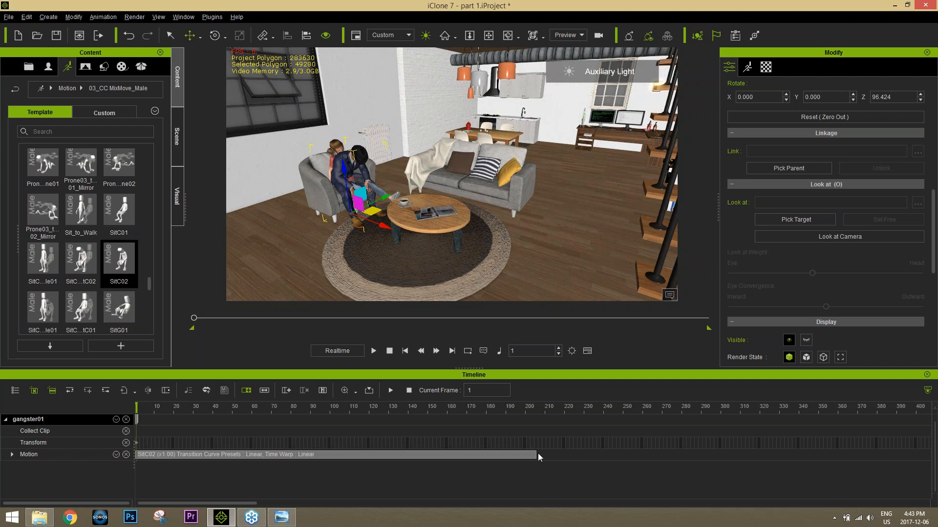
{"action": "scroll", "coordinate": [537, 453], "scroll_direction": "down", "scroll_amount": 6}
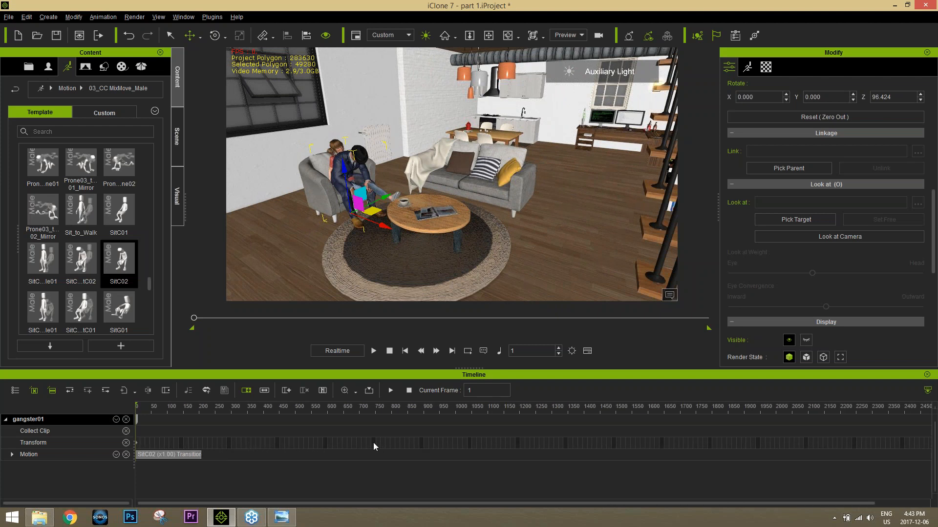
{"action": "left_click_drag", "start_coordinate": [201, 455], "coordinate": [890, 446]}
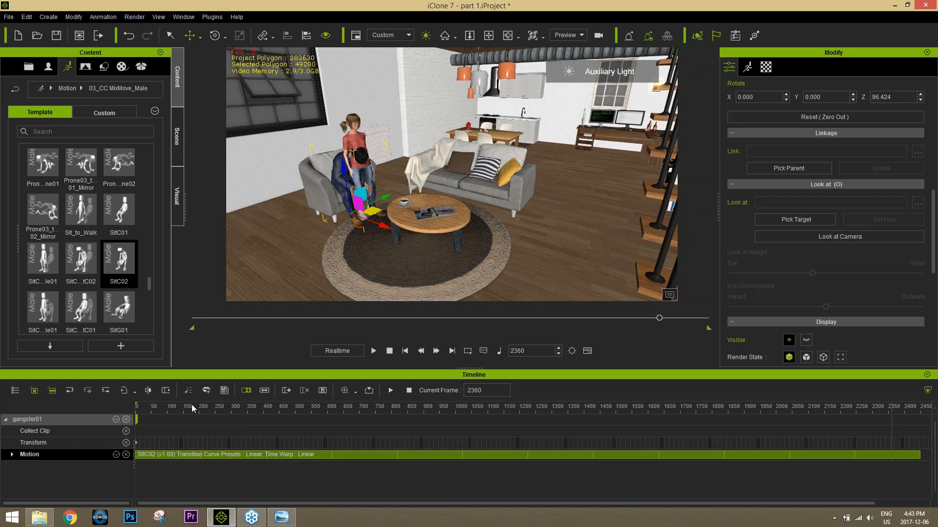
Step: Return to frame 1 and hide the seated gangster01 avatar
{"action": "left_click_drag", "start_coordinate": [222, 407], "coordinate": [121, 406]}
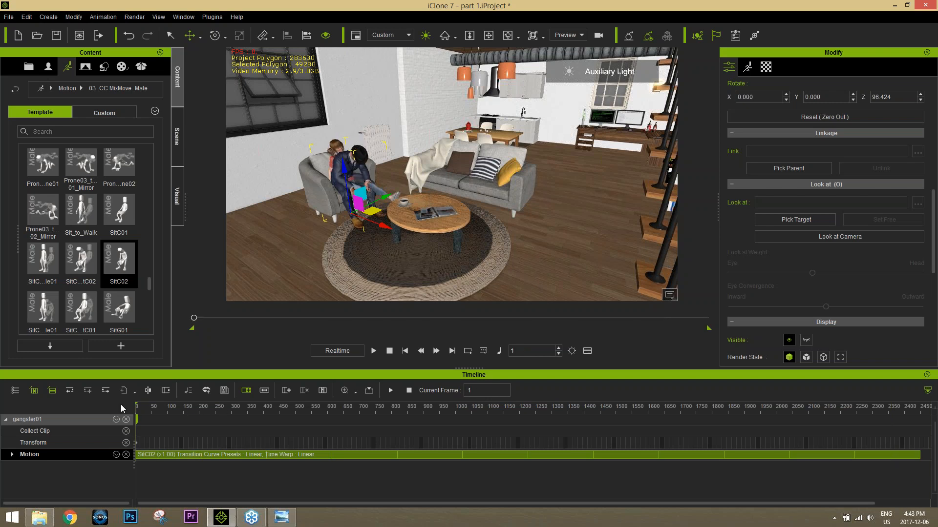
{"action": "left_click_drag", "start_coordinate": [330, 234], "coordinate": [361, 250], "text": "alt"}
{"action": "scroll", "coordinate": [361, 250], "scroll_direction": "up", "scroll_amount": 5}
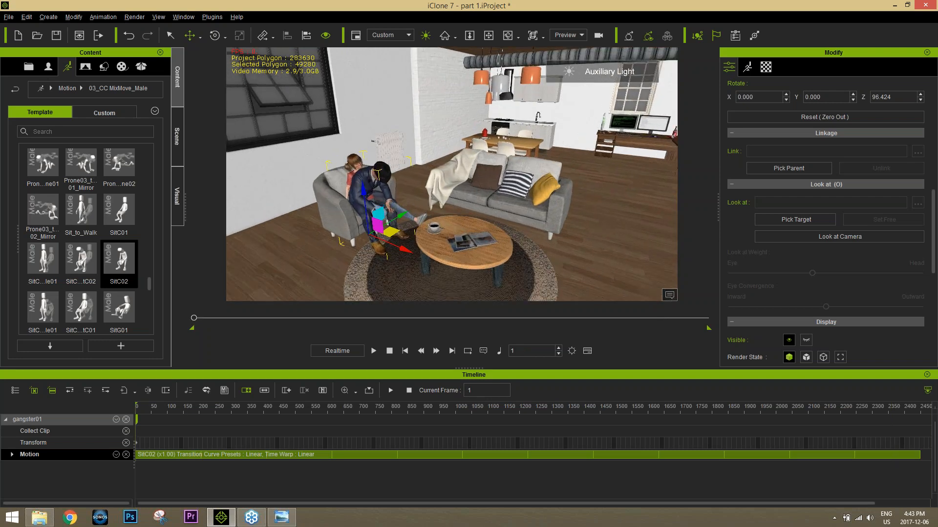
{"action": "right_click_drag", "start_coordinate": [360, 250], "coordinate": [362, 240], "text": "alt"}
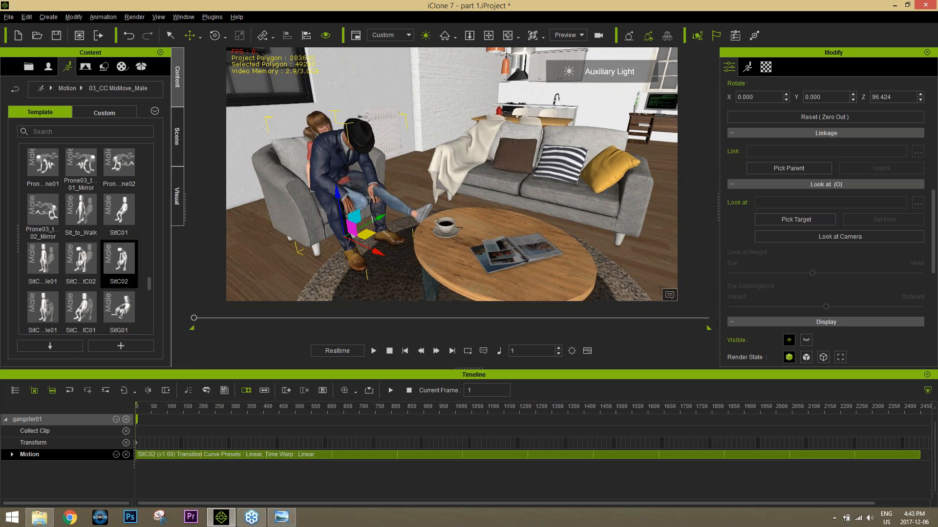
{"action": "mouse_move", "coordinate": [313, 215]}
{"action": "right_mouse_down", "text": "alt"}
{"action": "mouse_move", "coordinate": [341, 211]}
{"action": "mouse_move", "coordinate": [302, 214]}
{"action": "mouse_move", "coordinate": [314, 213]}
{"action": "right_mouse_up", "text": "alt"}
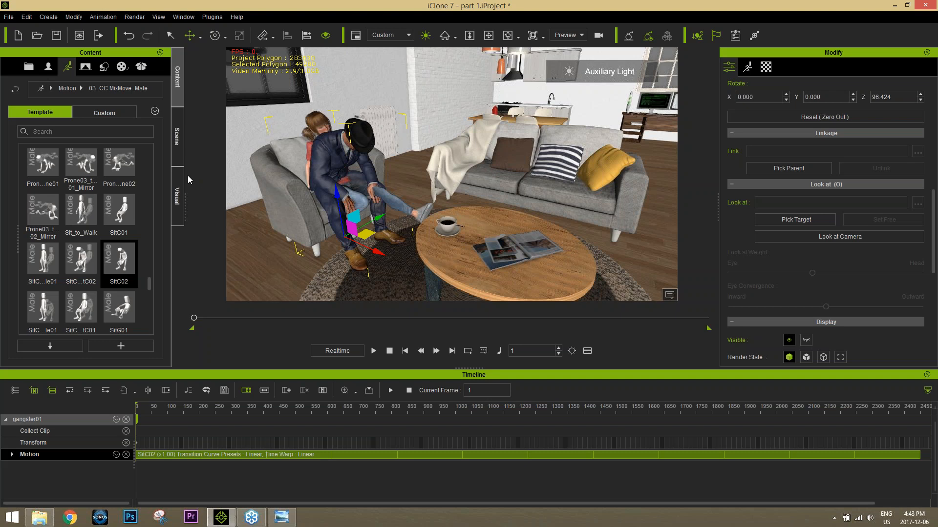
{"action": "left_click", "coordinate": [179, 155]}
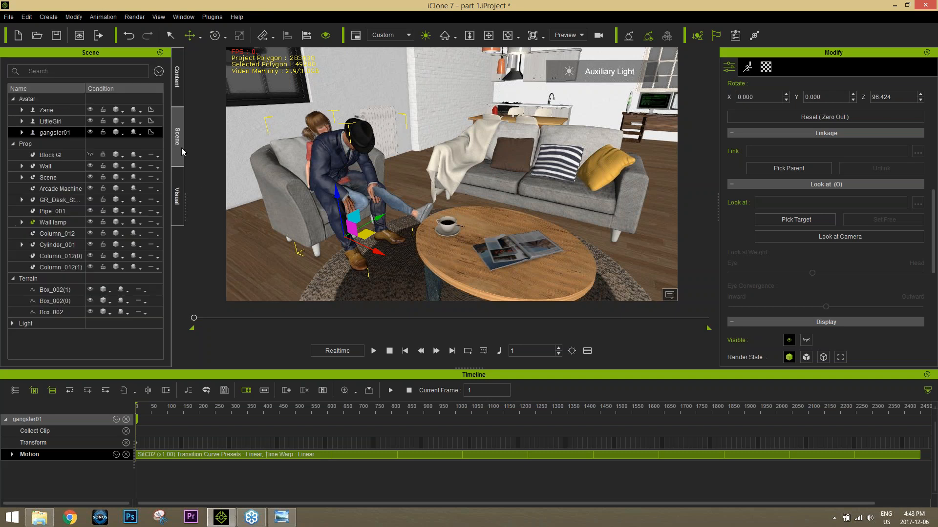
{"action": "left_click", "coordinate": [90, 132]}
{"action": "left_click", "coordinate": [92, 133]}
{"action": "left_click", "coordinate": [326, 36]}
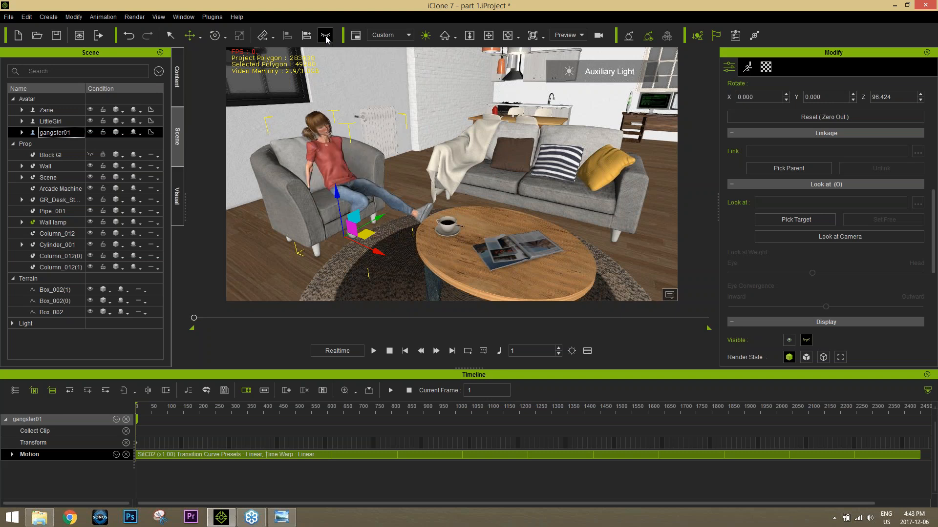
Step: At frame 830, make gangster01 visible and hide LittleGirl
{"action": "left_click", "coordinate": [374, 352]}
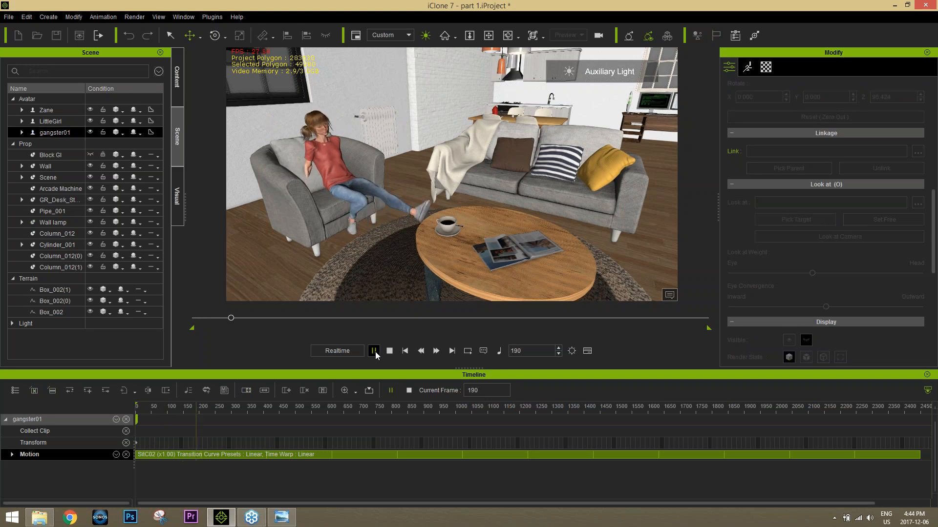
{"action": "left_click_drag", "start_coordinate": [246, 317], "coordinate": [359, 324]}
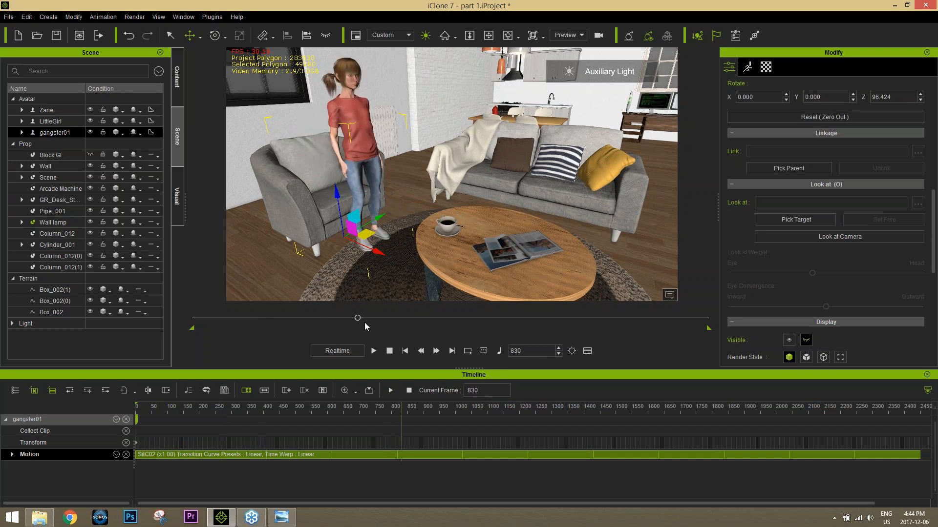
{"action": "left_click", "coordinate": [325, 37]}
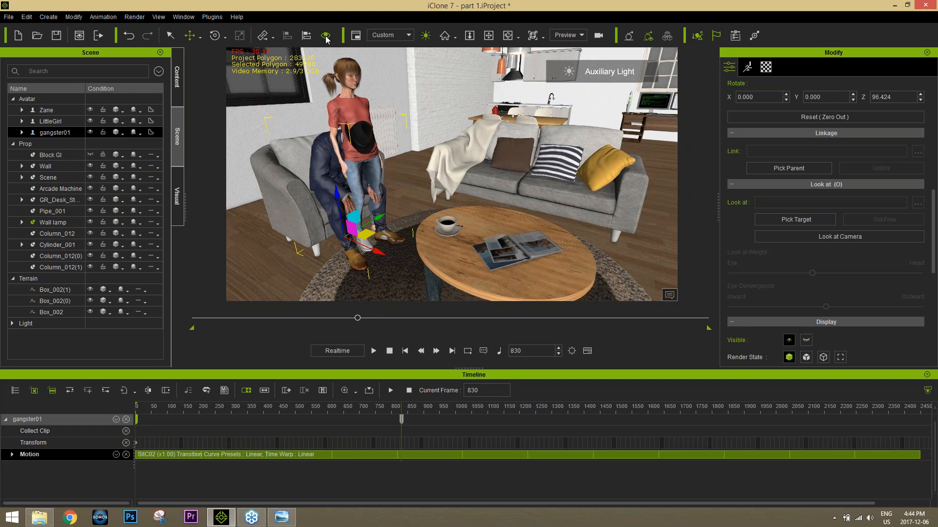
{"action": "left_click", "coordinate": [348, 92]}
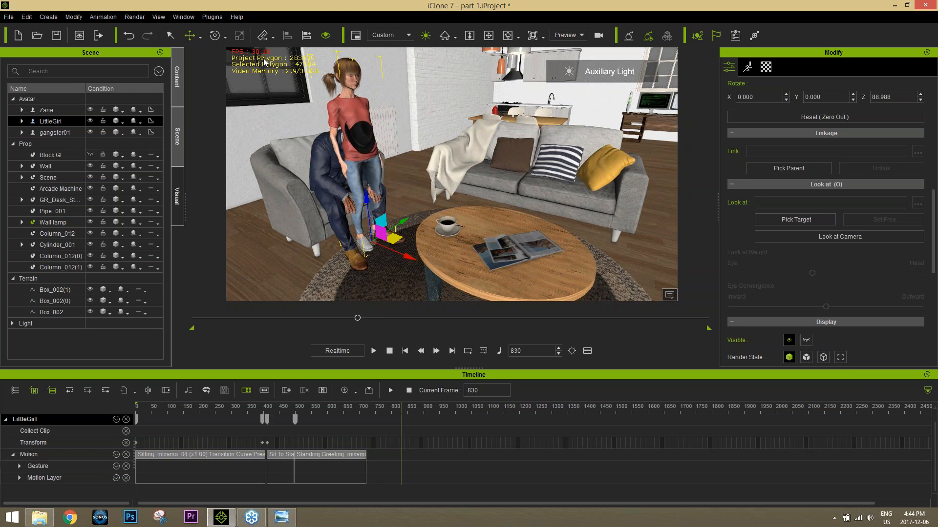
{"action": "left_click", "coordinate": [325, 35]}
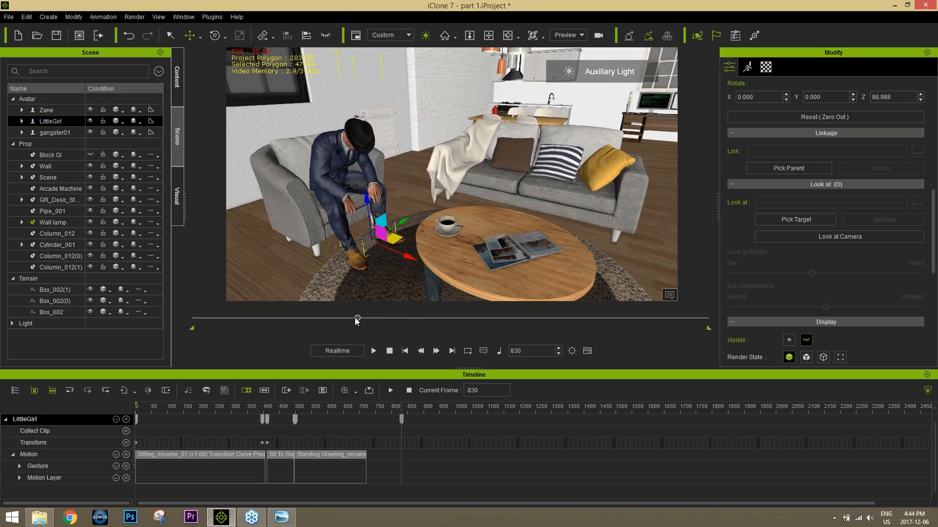
Step: Return to frame 1 and set LittleGirl to visible there
{"action": "left_click_drag", "start_coordinate": [357, 319], "coordinate": [194, 318]}
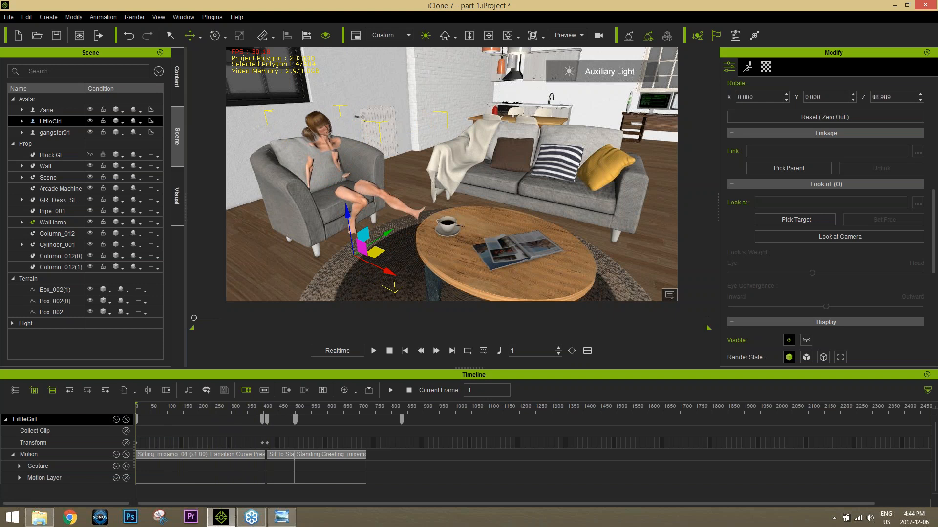
{"action": "left_click", "coordinate": [325, 36]}
{"action": "left_click", "coordinate": [325, 36]}
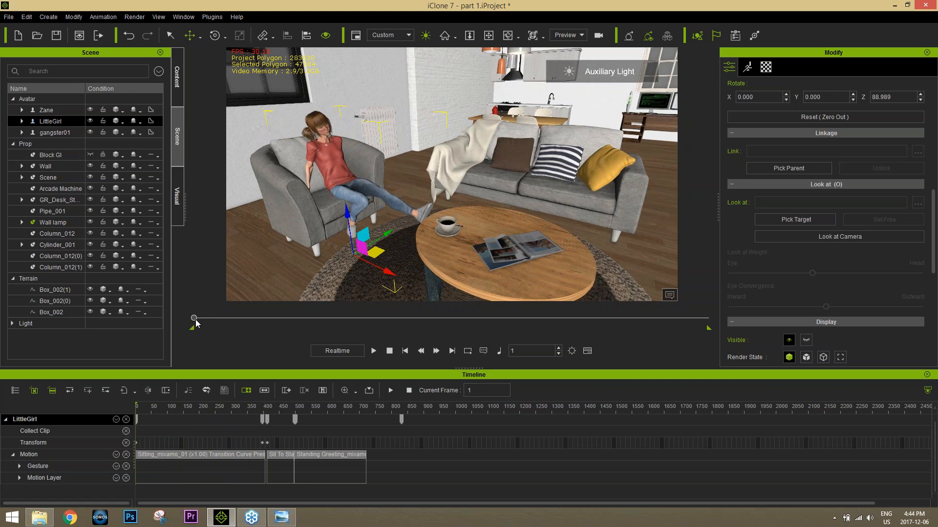
Step: Scrub and play from frame 720 past frame 830 to check the swap between LittleGirl and gangster01
{"action": "left_click_drag", "start_coordinate": [193, 318], "coordinate": [361, 311]}
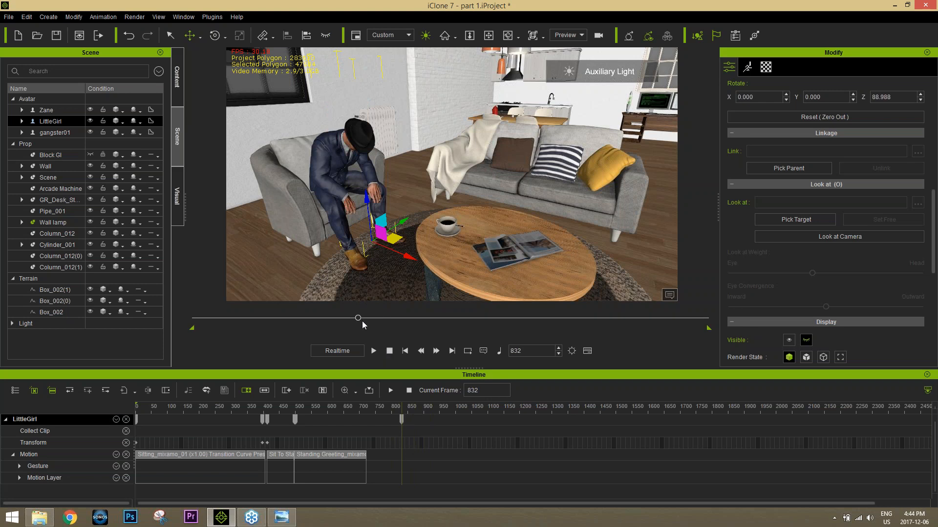
{"action": "left_click_drag", "start_coordinate": [362, 322], "coordinate": [336, 320]}
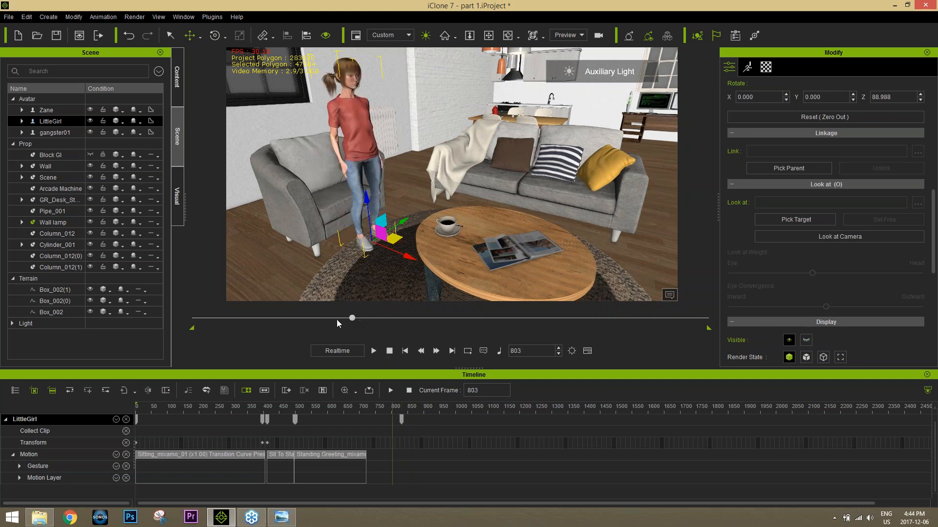
{"action": "left_click", "coordinate": [373, 351]}
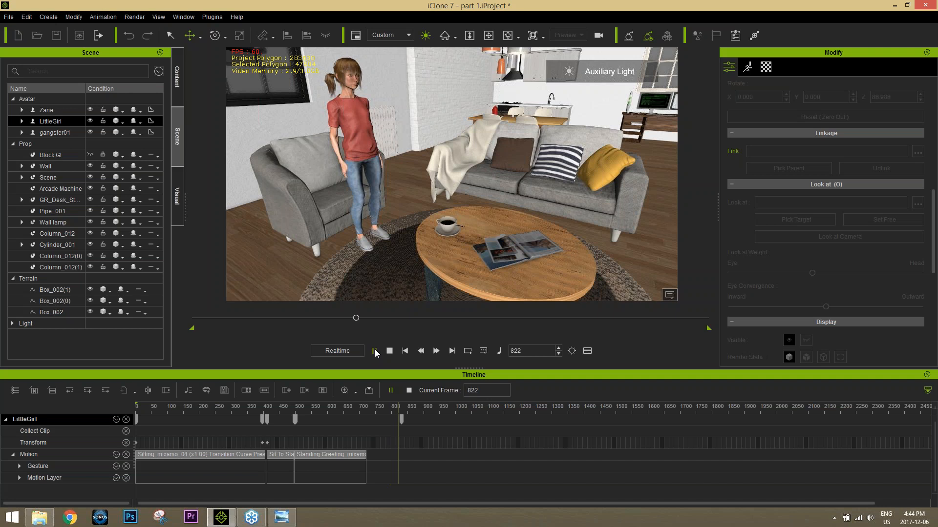
{"action": "left_click", "coordinate": [375, 353]}
{"action": "left_click", "coordinate": [375, 353]}
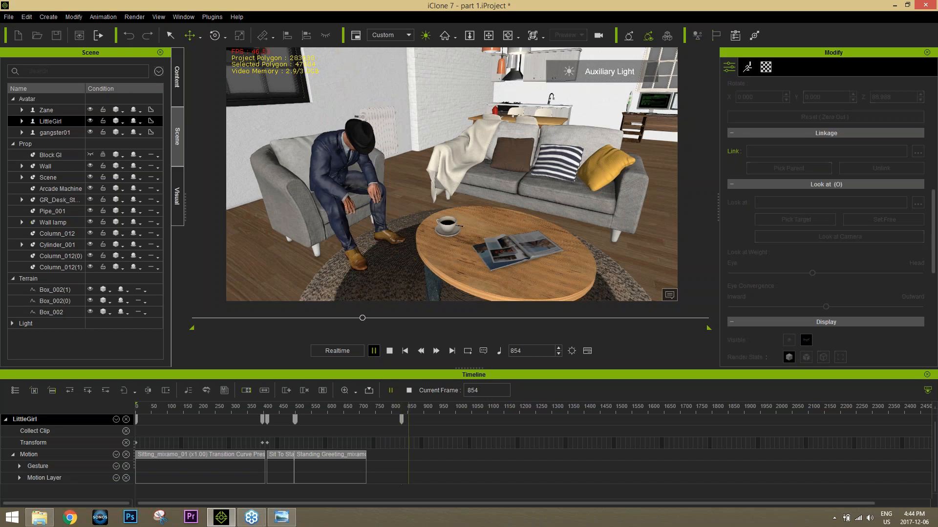
{"action": "left_click", "coordinate": [373, 351]}
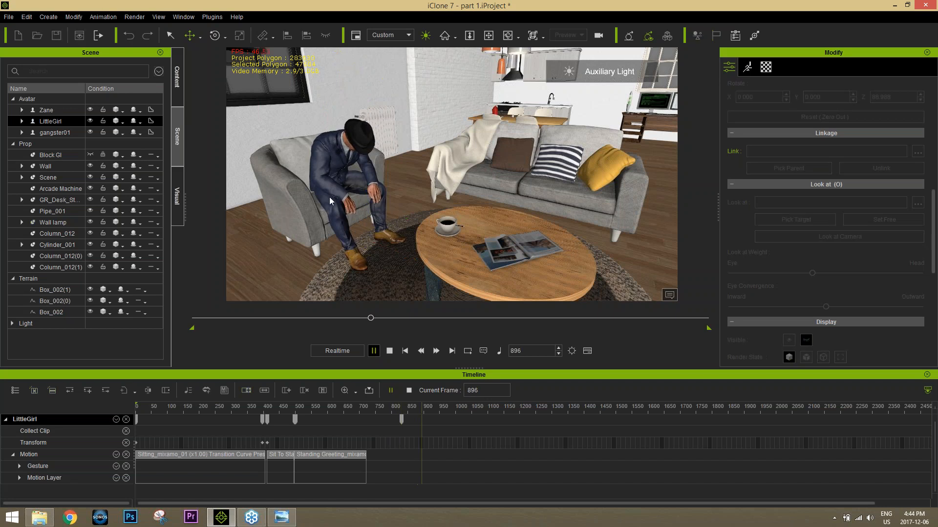
Step: Create a facial script for gangster01 at frame 896 from the audio file "Ive been around"
{"action": "left_click", "coordinate": [349, 149]}
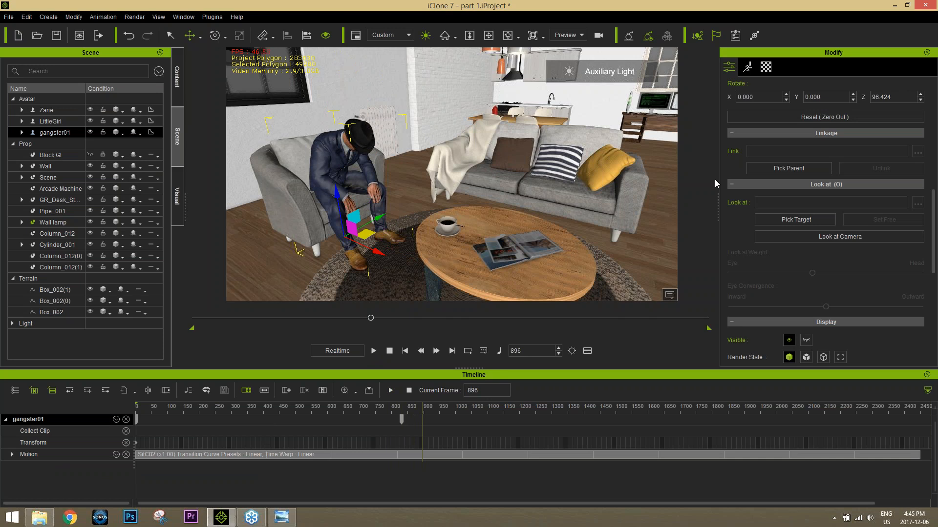
{"action": "left_click", "coordinate": [748, 69]}
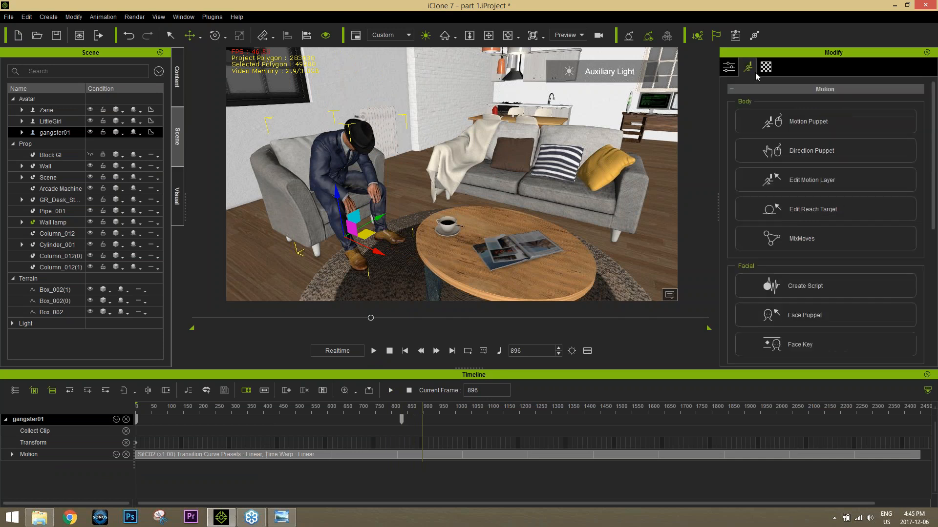
{"action": "left_click", "coordinate": [830, 292]}
{"action": "left_click", "coordinate": [273, 196]}
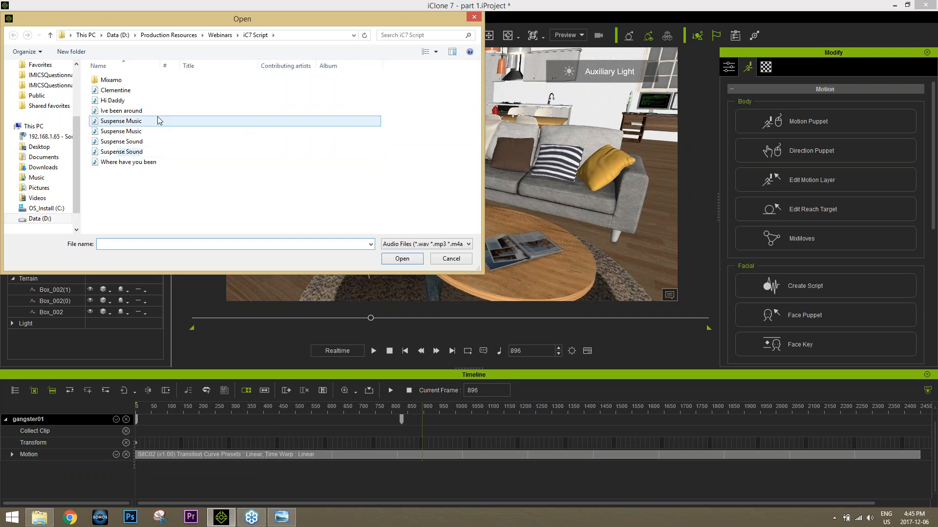
{"action": "double_click", "coordinate": [132, 111]}
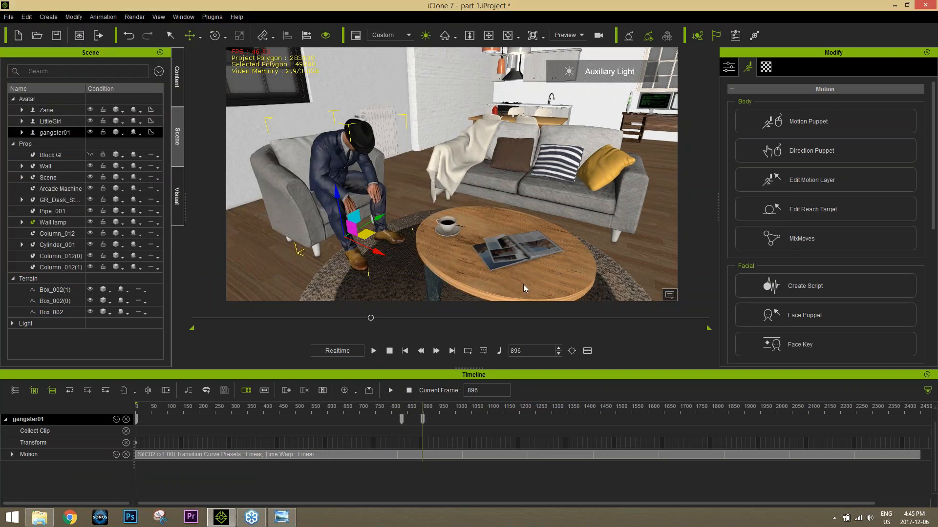
Step: Play back gangster01's voice clip and replay its opening part to check the dialogue timing
{"action": "left_click", "coordinate": [374, 350]}
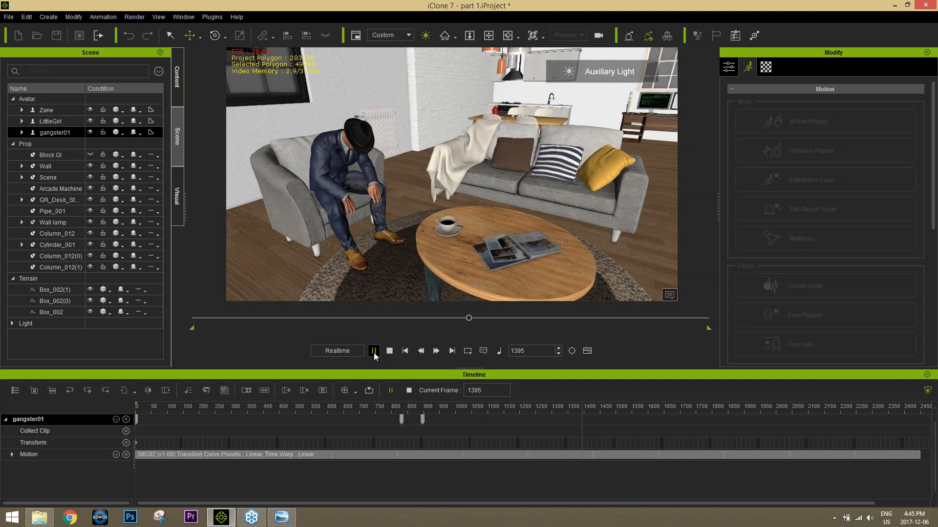
{"action": "left_click", "coordinate": [374, 351]}
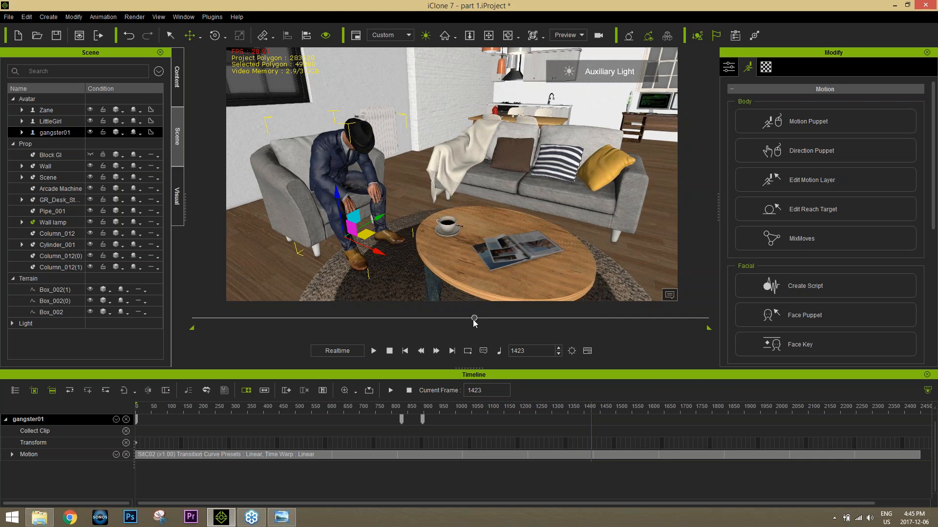
{"action": "left_click_drag", "start_coordinate": [474, 322], "coordinate": [366, 318]}
{"action": "left_click", "coordinate": [374, 350]}
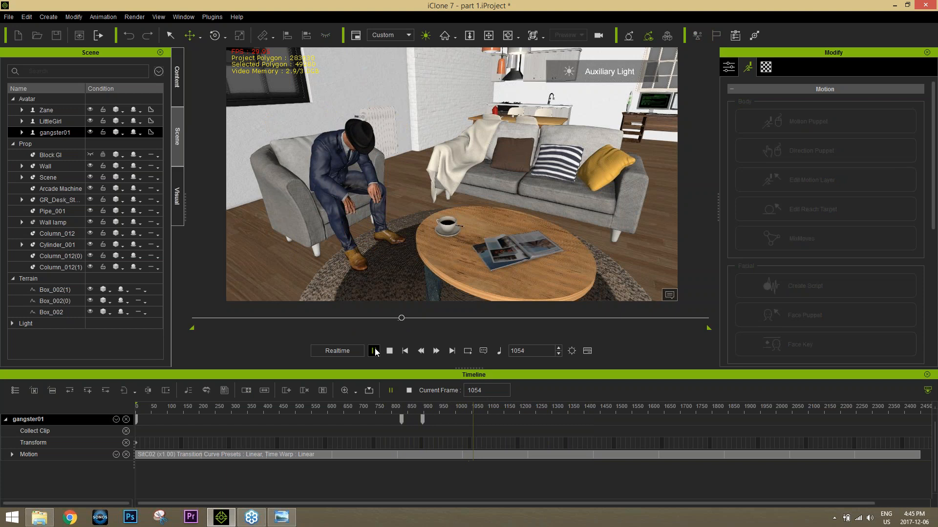
{"action": "left_click", "coordinate": [374, 351]}
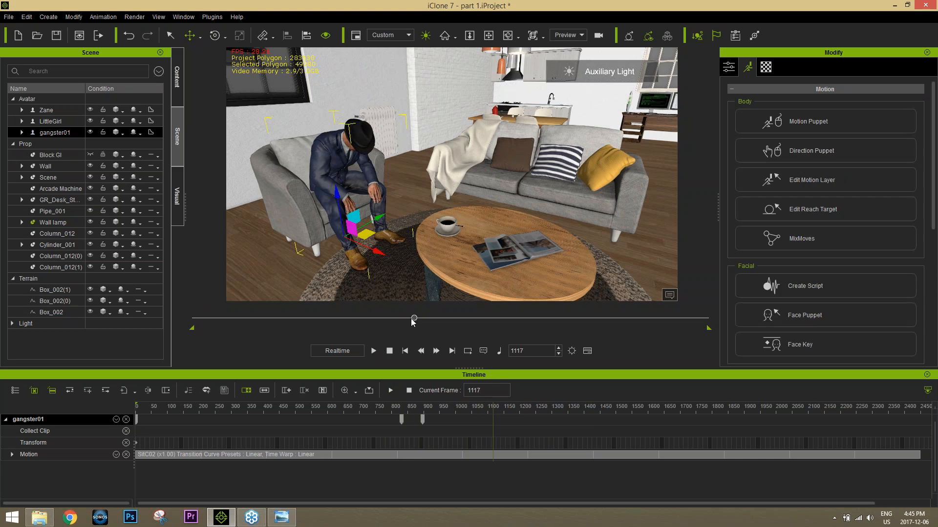
Step: At frame 927, set gangster01 to look at Zane's head, CC_Base_Head
{"action": "left_click_drag", "start_coordinate": [409, 320], "coordinate": [377, 321]}
{"action": "right_click_drag", "start_coordinate": [411, 229], "coordinate": [472, 231]}
{"action": "middle_click_drag", "start_coordinate": [471, 232], "coordinate": [405, 247]}
{"action": "scroll", "coordinate": [405, 247], "scroll_direction": "down", "scroll_amount": 3}
{"action": "right_click_drag", "start_coordinate": [405, 247], "coordinate": [430, 239]}
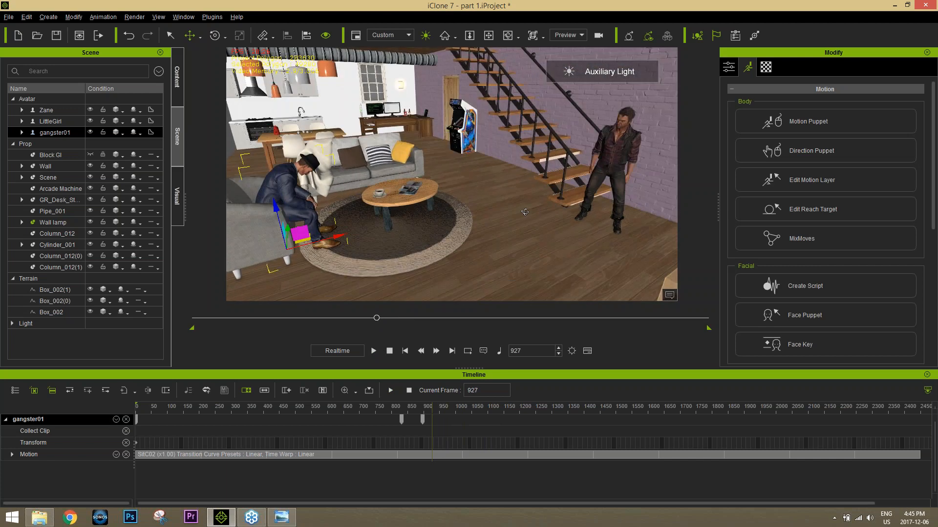
{"action": "left_click", "coordinate": [729, 66]}
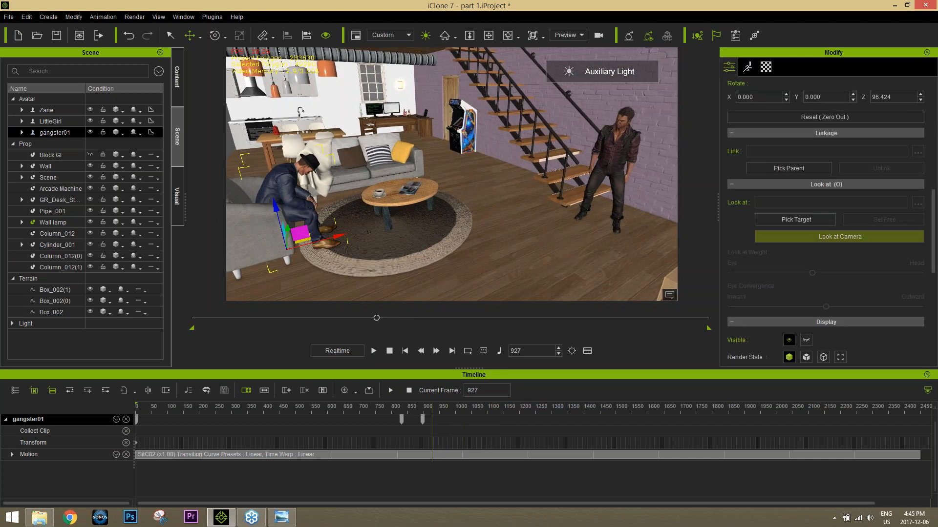
{"action": "left_click", "coordinate": [813, 219]}
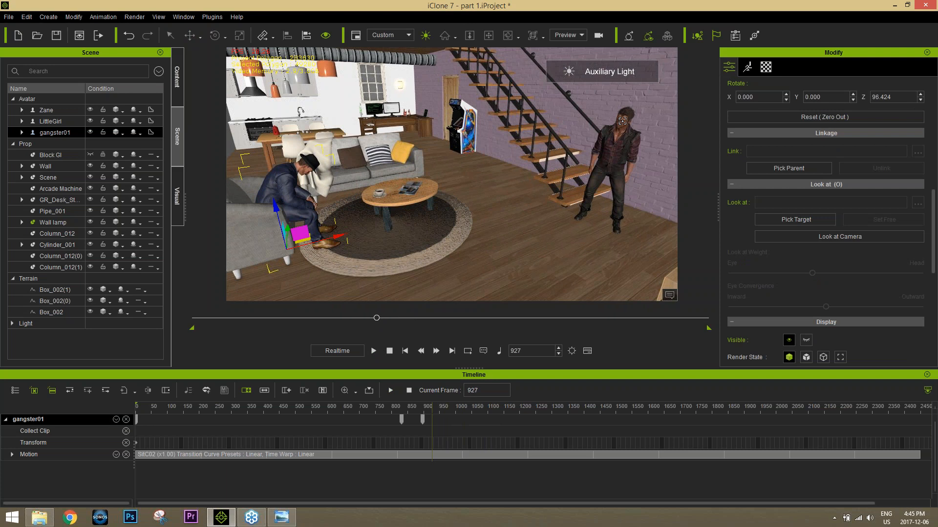
{"action": "left_click", "coordinate": [616, 121]}
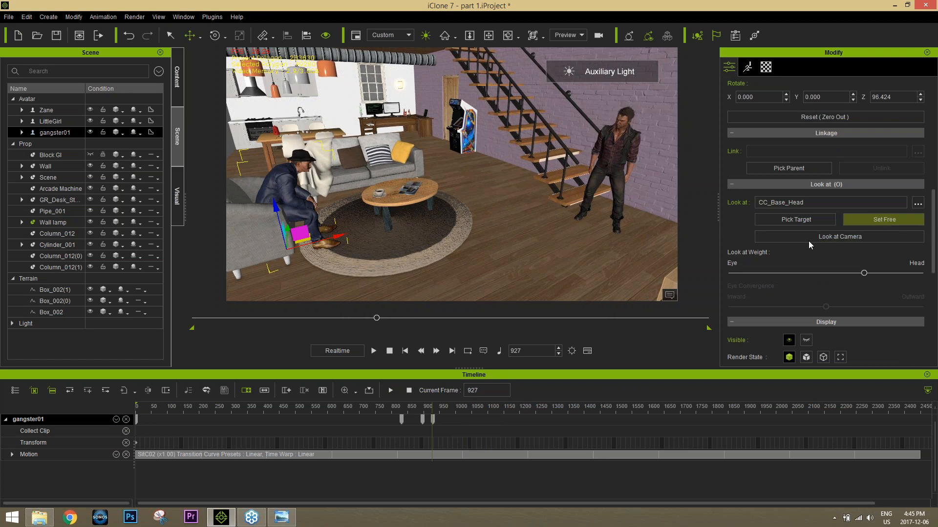
Step: Show gangster01's Constraint track in the timeline and expand it to reveal the Look At sub-track
{"action": "left_click", "coordinate": [115, 419]}
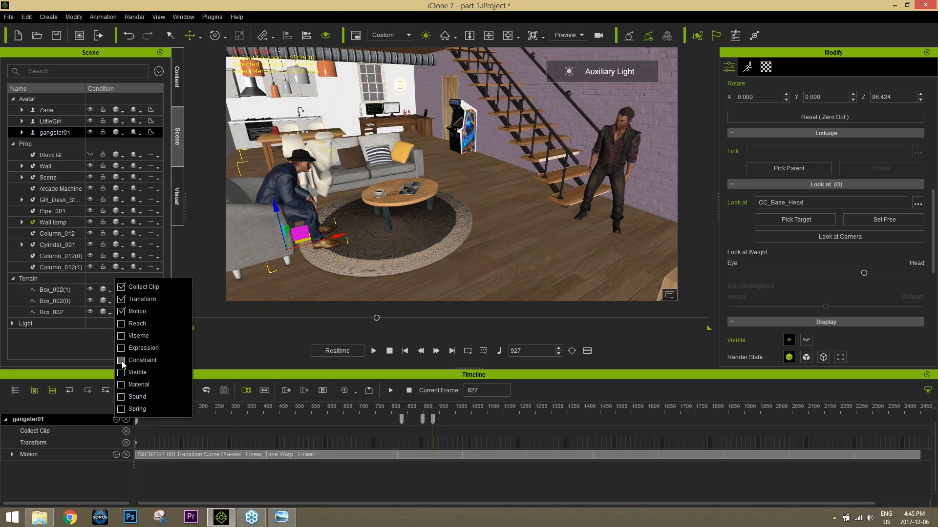
{"action": "left_click", "coordinate": [121, 361]}
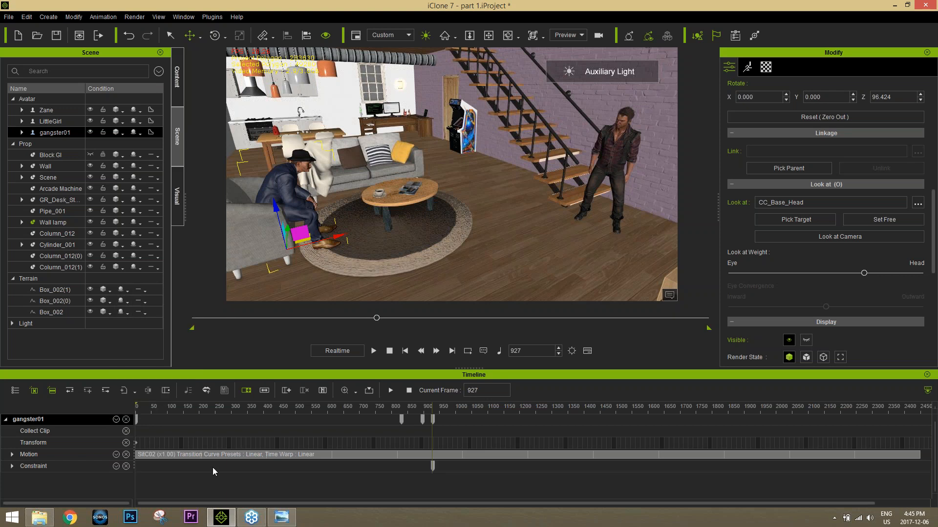
{"action": "left_click", "coordinate": [12, 466]}
{"action": "scroll", "coordinate": [265, 464], "scroll_direction": "down", "scroll_amount": 1}
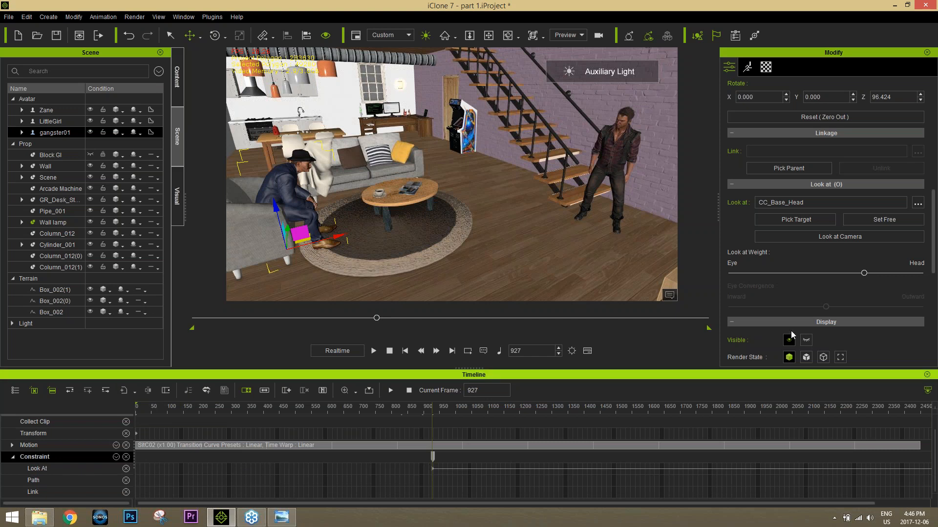
Step: Release gangster01's look-at at frame 927 and set him to look at Zane's head, CC_Base_Head, at frame 1110
{"action": "left_click", "coordinate": [884, 221]}
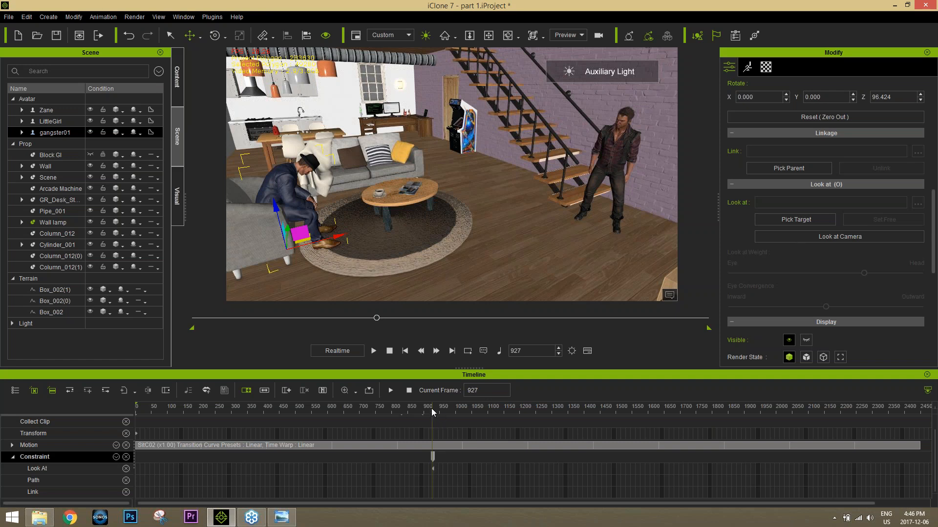
{"action": "left_click_drag", "start_coordinate": [432, 409], "coordinate": [497, 409]}
{"action": "left_click", "coordinate": [797, 220]}
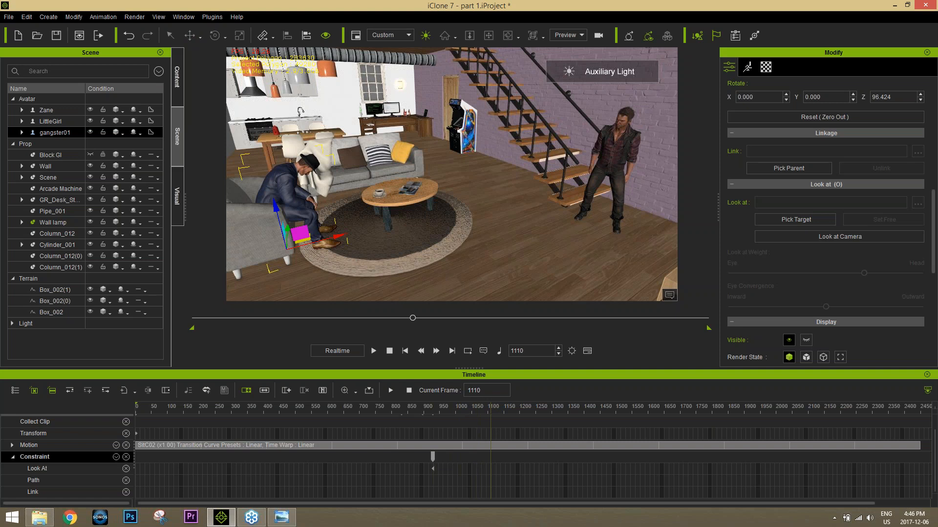
{"action": "left_click", "coordinate": [625, 116]}
Step: Scrub and play back gangster01's head turn between the two look-at keys from a closer view
{"action": "left_click_drag", "start_coordinate": [488, 412], "coordinate": [443, 414]}
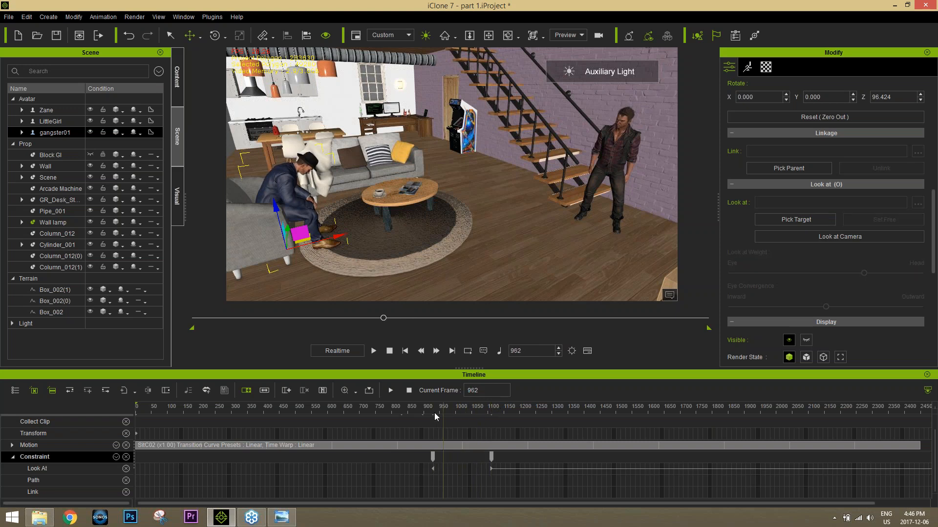
{"action": "left_click", "coordinate": [432, 412]}
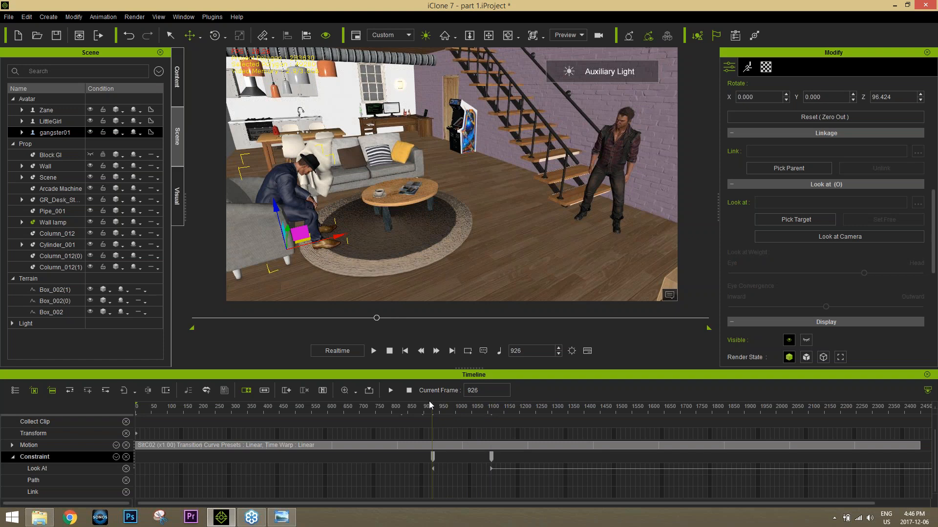
{"action": "middle_click_drag", "start_coordinate": [299, 110], "coordinate": [415, 90]}
{"action": "scroll", "coordinate": [318, 113], "scroll_direction": "up", "scroll_amount": 5}
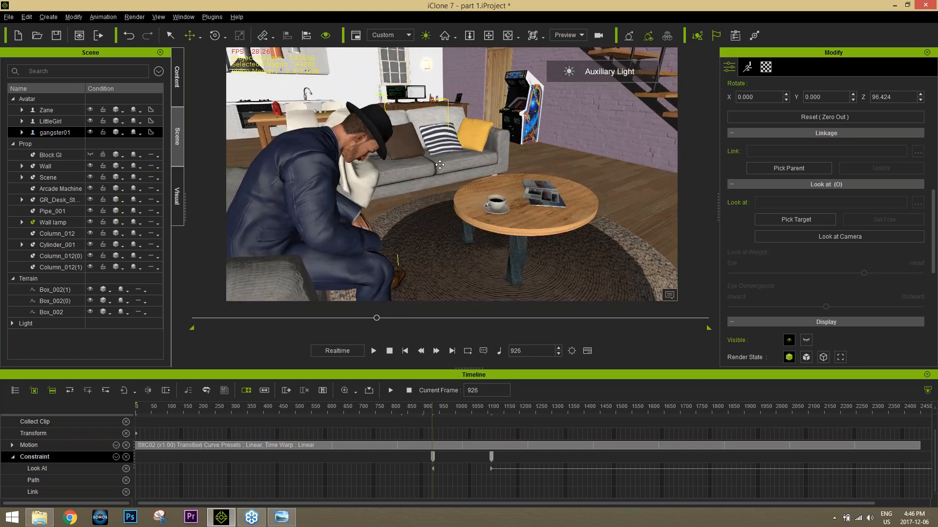
{"action": "left_click_drag", "start_coordinate": [433, 408], "coordinate": [499, 411]}
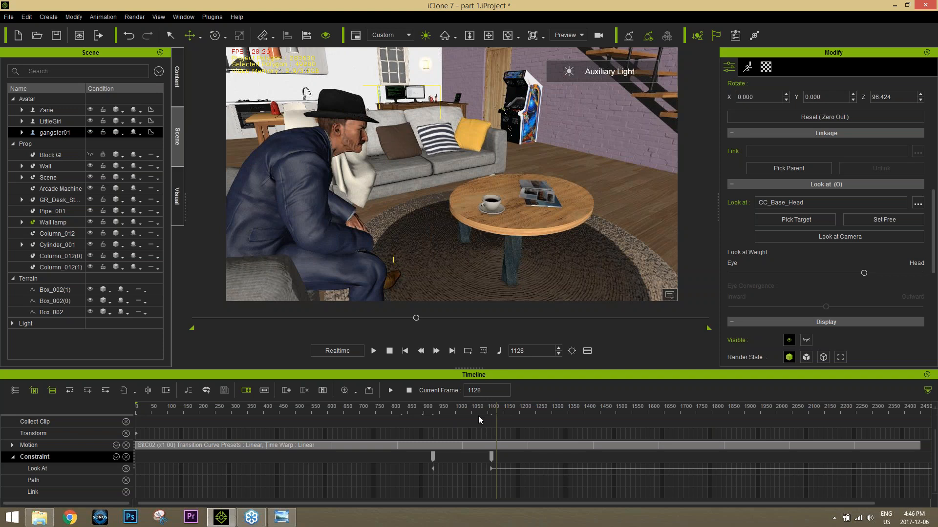
{"action": "left_click_drag", "start_coordinate": [470, 409], "coordinate": [421, 407]}
{"action": "key", "text": "space"}
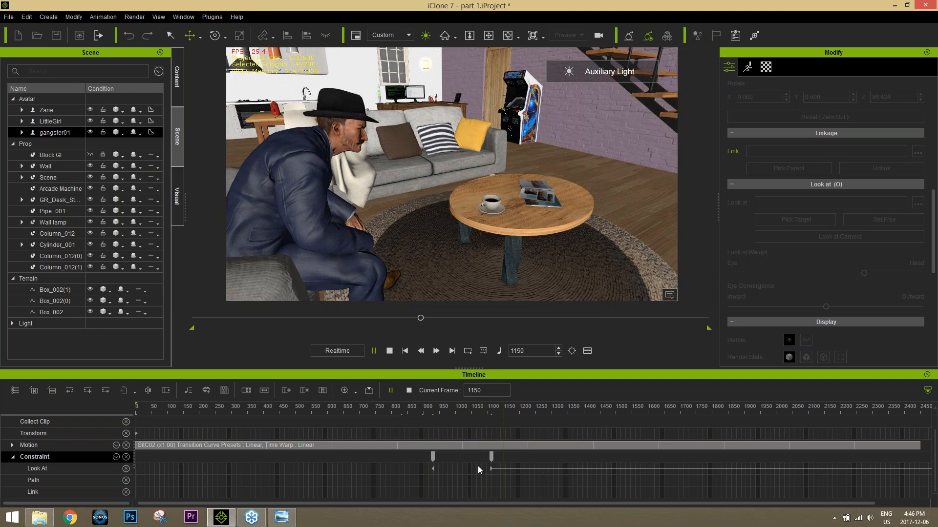
Step: Move gangster01's first Constraint key to about frame 1027 and play back the head turn
{"action": "left_click", "coordinate": [433, 456]}
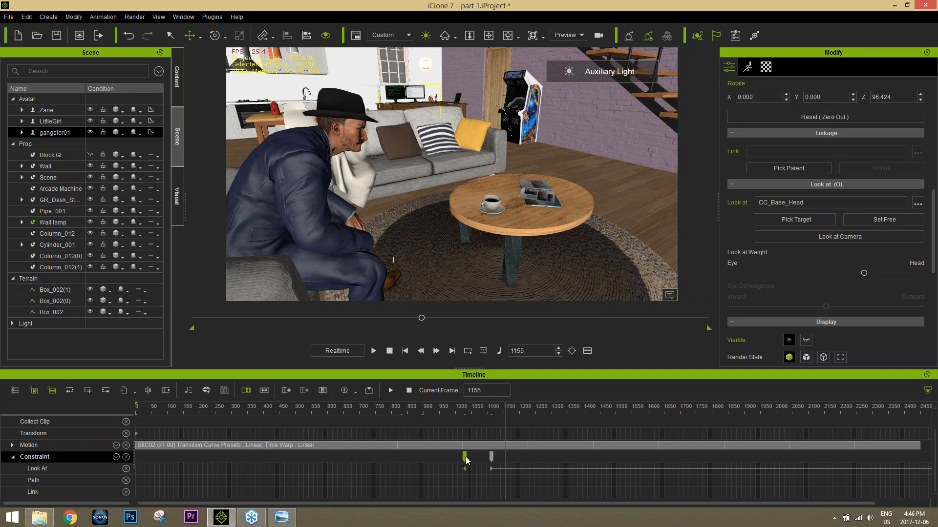
{"action": "left_click", "coordinate": [456, 409]}
{"action": "key", "text": "space"}
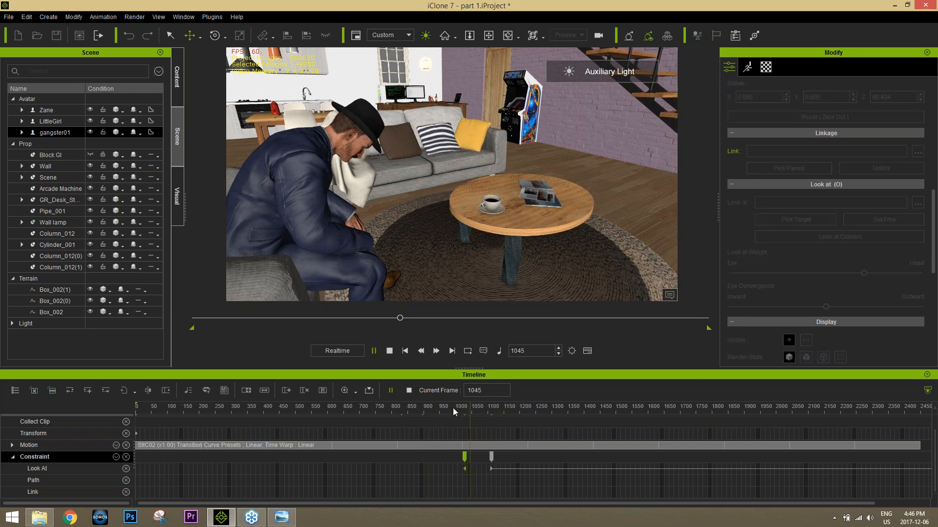
{"action": "key", "text": "space"}
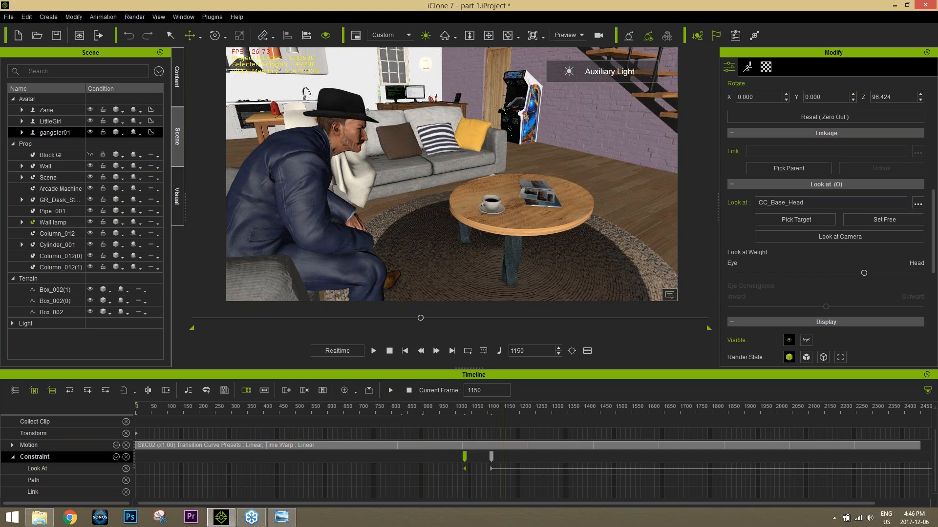
Step: Apply the Default transition curve preset to gangster01's Look At key at frame 1110
{"action": "left_click", "coordinate": [490, 470]}
{"action": "right_click", "coordinate": [490, 470]}
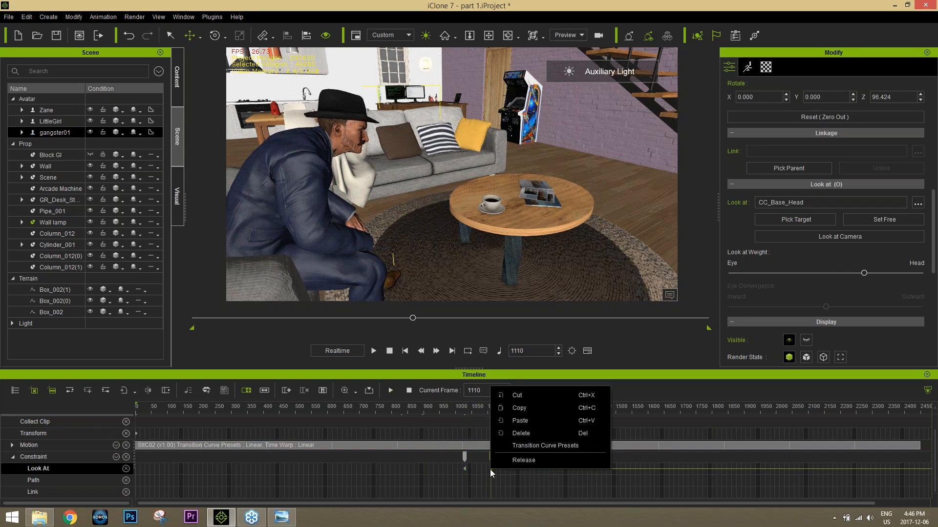
{"action": "left_click", "coordinate": [534, 446]}
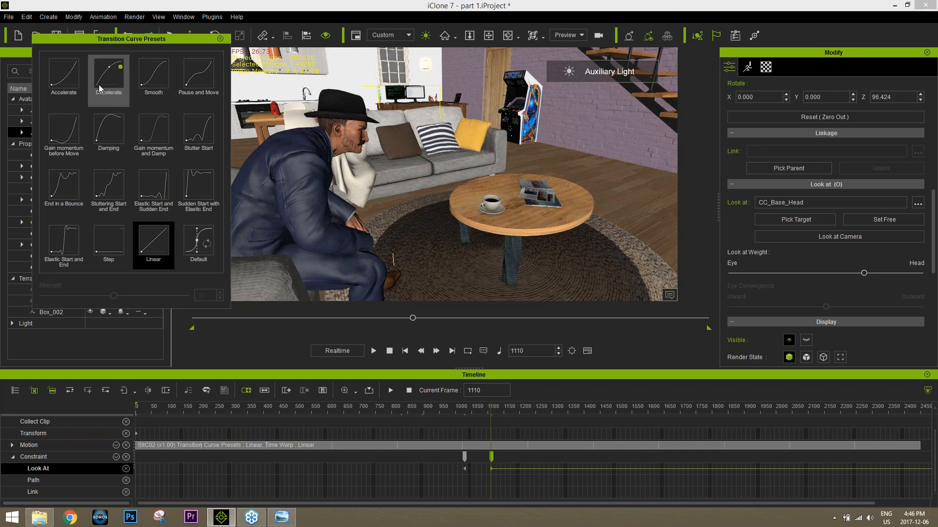
{"action": "left_click", "coordinate": [204, 248]}
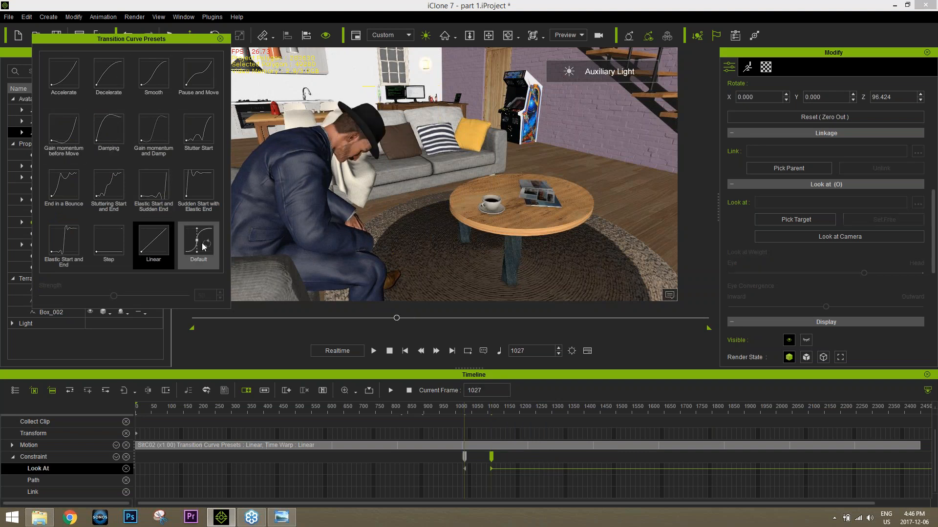
{"action": "left_click", "coordinate": [203, 244]}
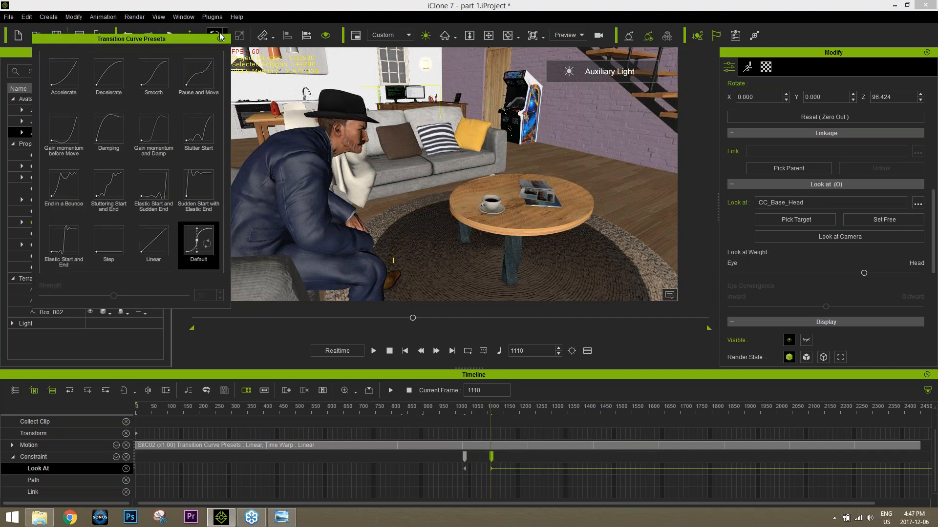
{"action": "left_click", "coordinate": [221, 39]}
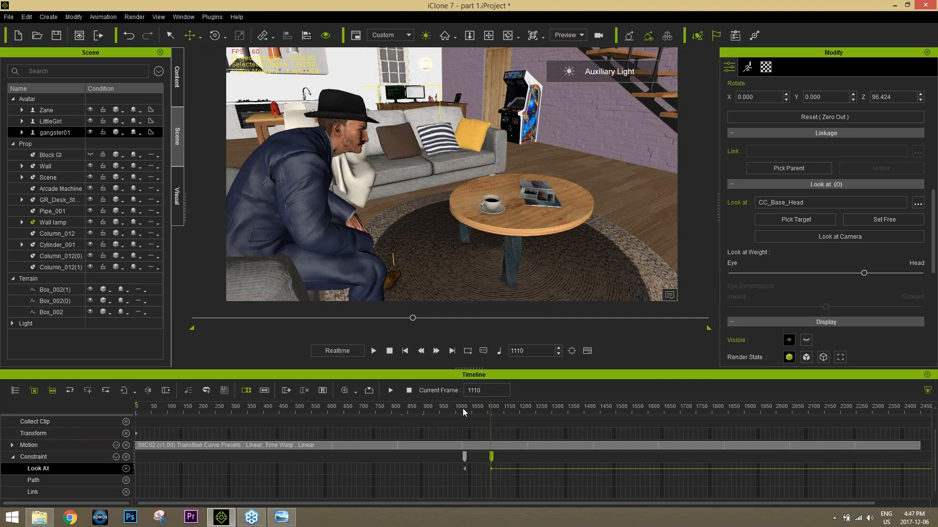
Step: Play back gangster01's head turn towards Zane and return to the start of the project
{"action": "left_click_drag", "start_coordinate": [462, 409], "coordinate": [439, 406]}
{"action": "key", "text": "space"}
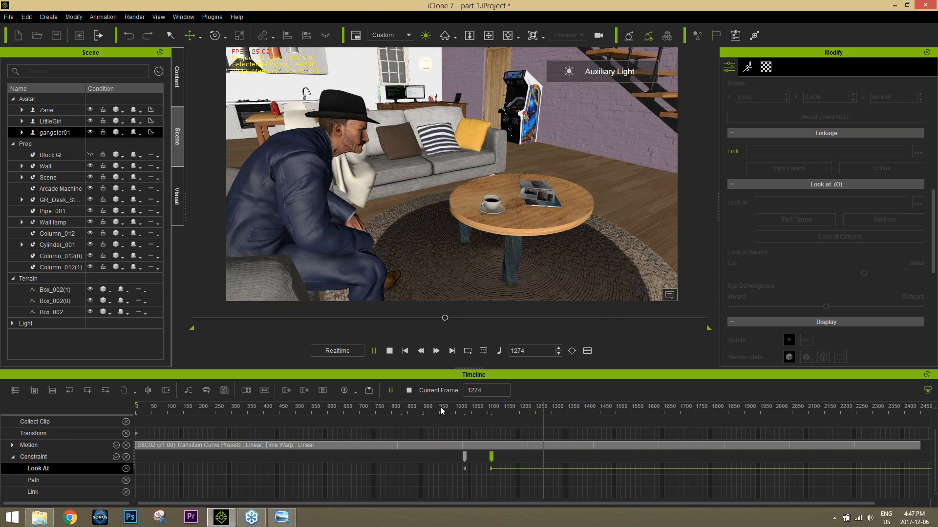
{"action": "key", "text": "space"}
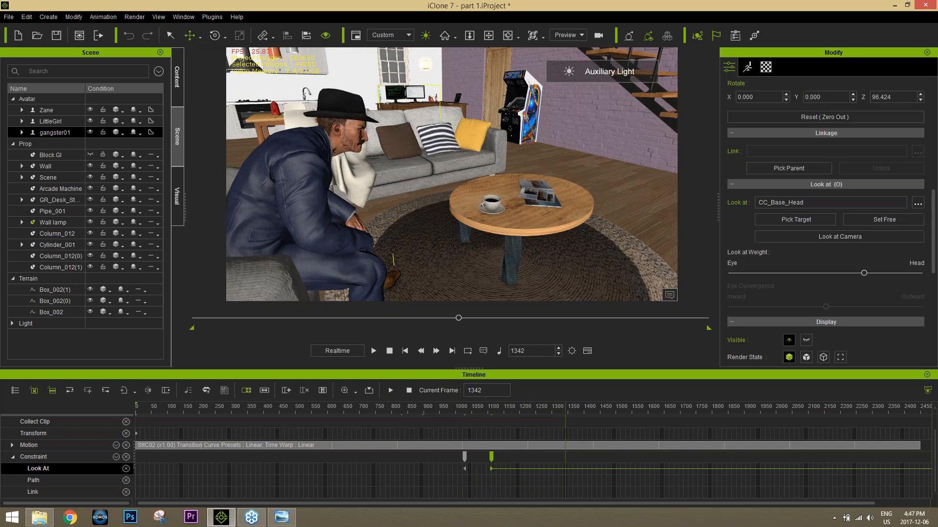
{"action": "left_click", "coordinate": [389, 351]}
Step: Select Zane, frame him at the foot of the stairs and play his animation up to frame 372
{"action": "right_click_drag", "start_coordinate": [605, 131], "coordinate": [651, 98]}
{"action": "left_click", "coordinate": [650, 100]}
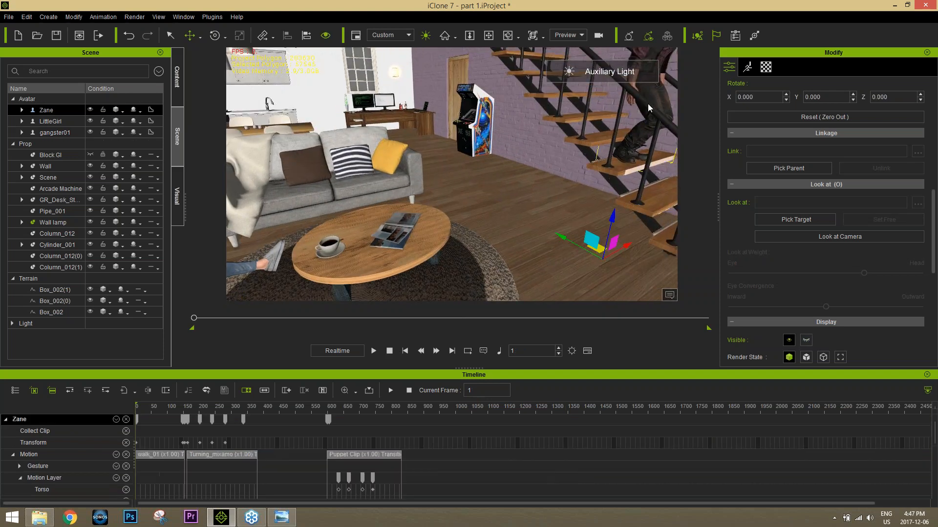
{"action": "middle_click_drag", "start_coordinate": [648, 103], "coordinate": [408, 226]}
{"action": "right_click_drag", "start_coordinate": [408, 226], "coordinate": [544, 236]}
{"action": "middle_click_drag", "start_coordinate": [544, 236], "coordinate": [525, 222]}
{"action": "right_click_drag", "start_coordinate": [525, 221], "coordinate": [542, 216]}
{"action": "left_click", "coordinate": [374, 351]}
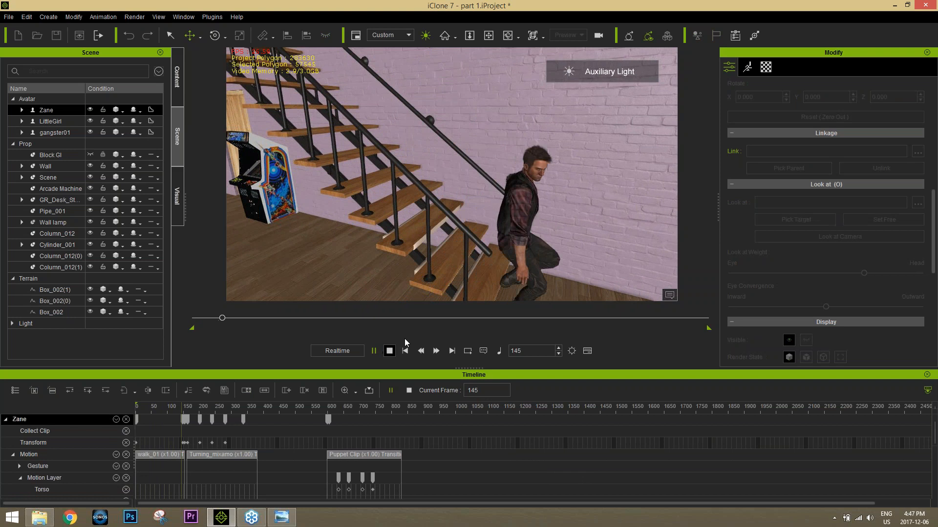
{"action": "left_click", "coordinate": [375, 350]}
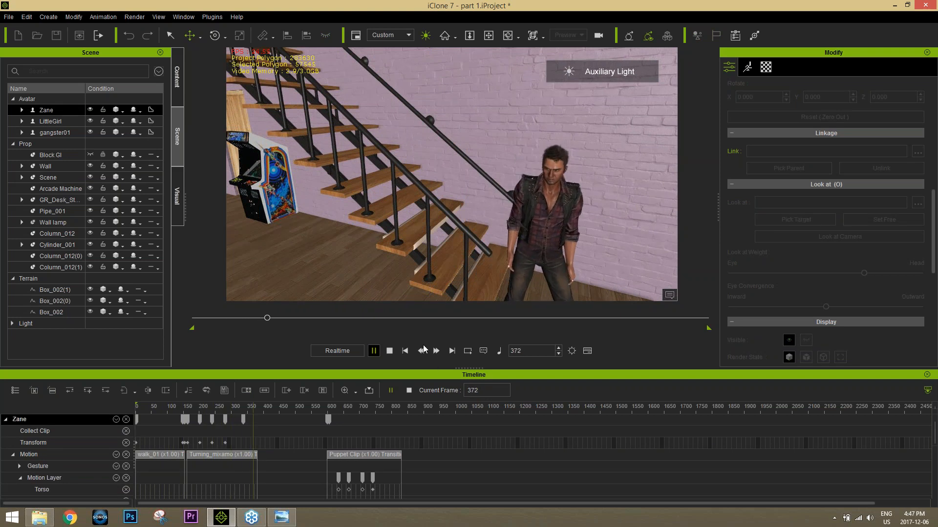
Step: Go to frame 352 with a close-up of Zane's face and hide his Motion track from the timeline
{"action": "scroll", "coordinate": [464, 214], "scroll_direction": "up", "scroll_amount": 8}
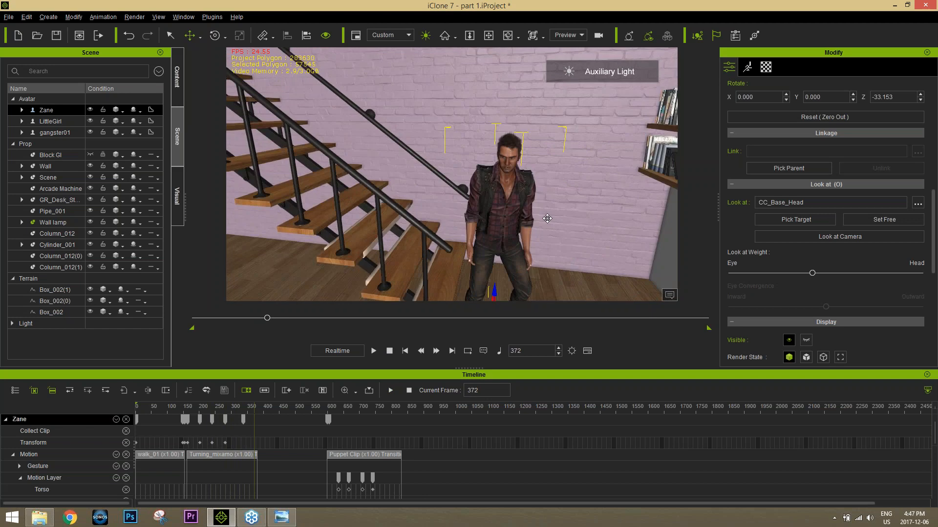
{"action": "scroll", "coordinate": [465, 215], "scroll_direction": "down", "scroll_amount": 4}
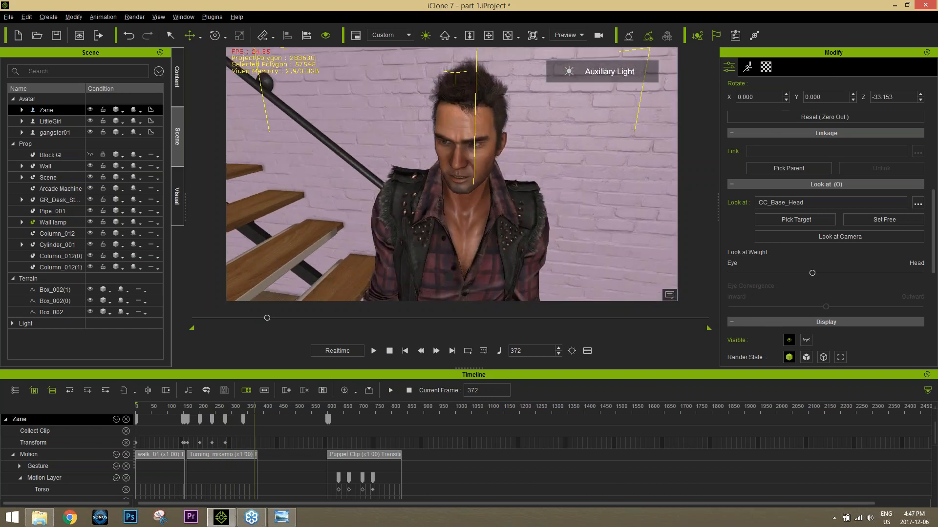
{"action": "right_click_drag", "start_coordinate": [465, 215], "coordinate": [542, 155]}
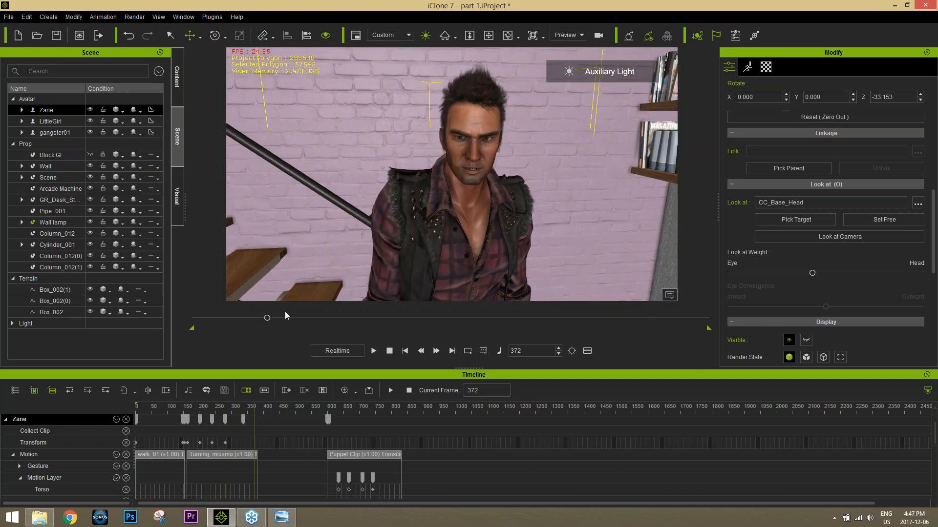
{"action": "left_click_drag", "start_coordinate": [268, 319], "coordinate": [264, 320]}
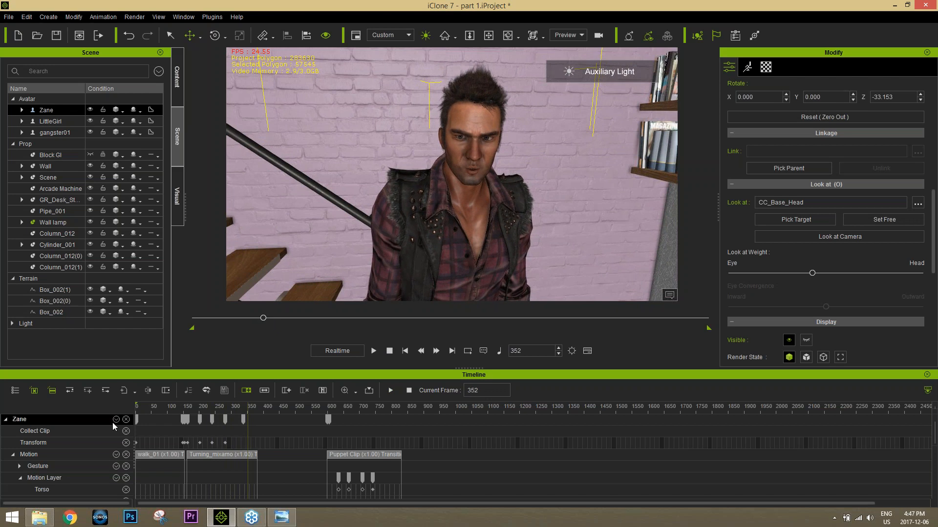
{"action": "left_click", "coordinate": [126, 455]}
{"action": "left_click", "coordinate": [126, 455]}
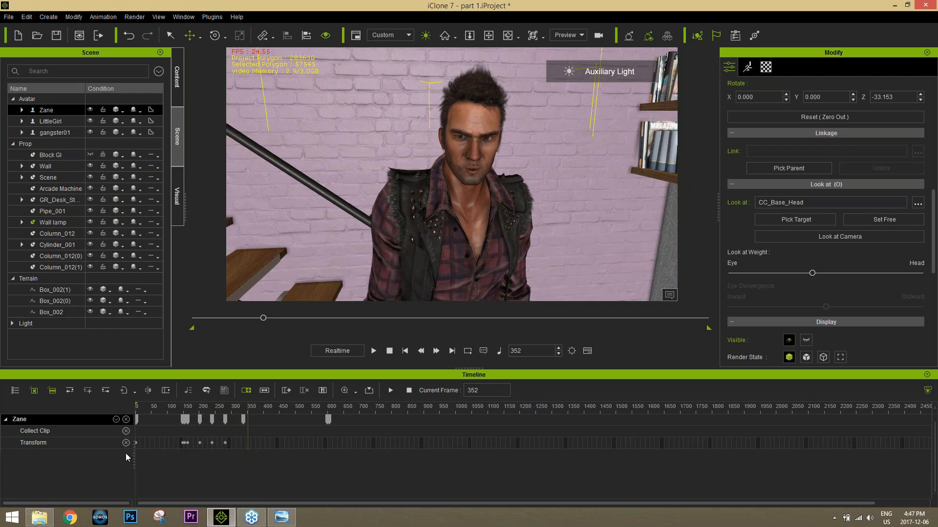
Step: Show Zane's Viseme and Expression tracks in the timeline and expand Expression to its sub-tracks
{"action": "left_click", "coordinate": [116, 420]}
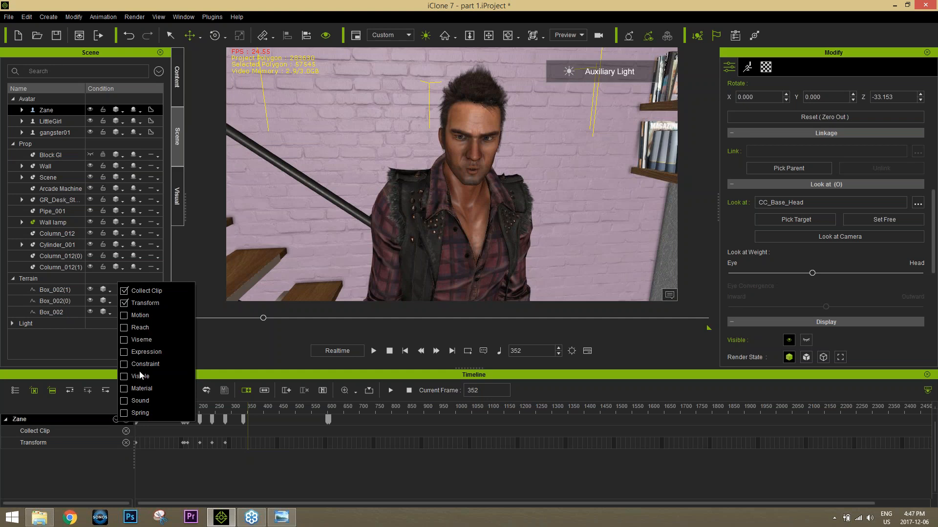
{"action": "left_click", "coordinate": [141, 339]}
{"action": "left_click", "coordinate": [142, 352]}
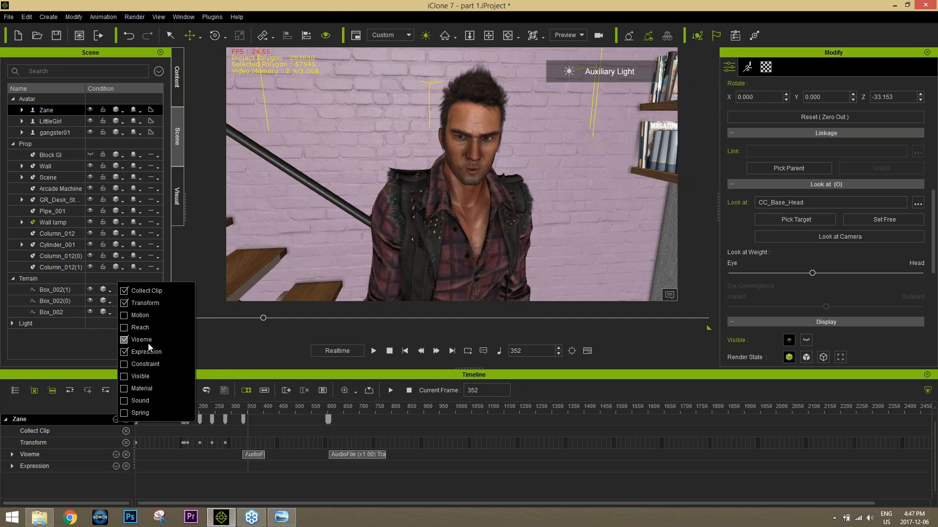
{"action": "left_click", "coordinate": [226, 373]}
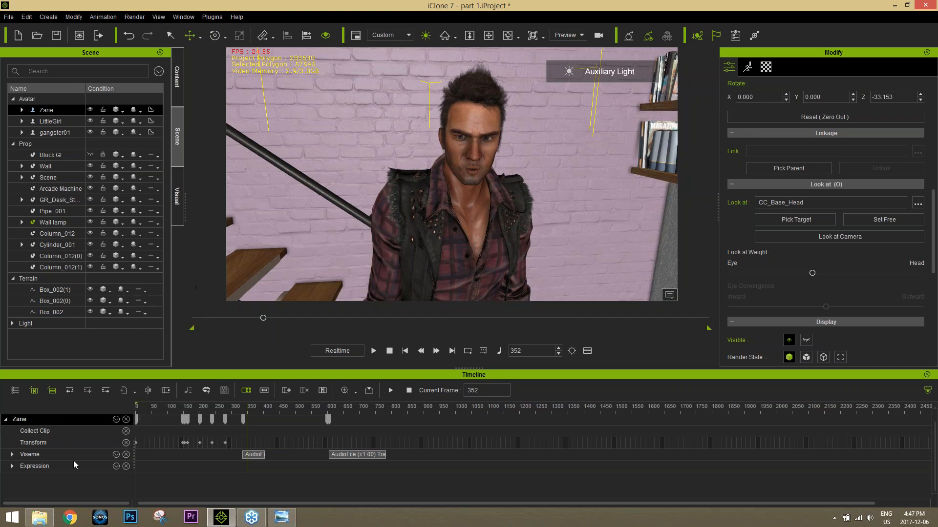
{"action": "left_click", "coordinate": [12, 467]}
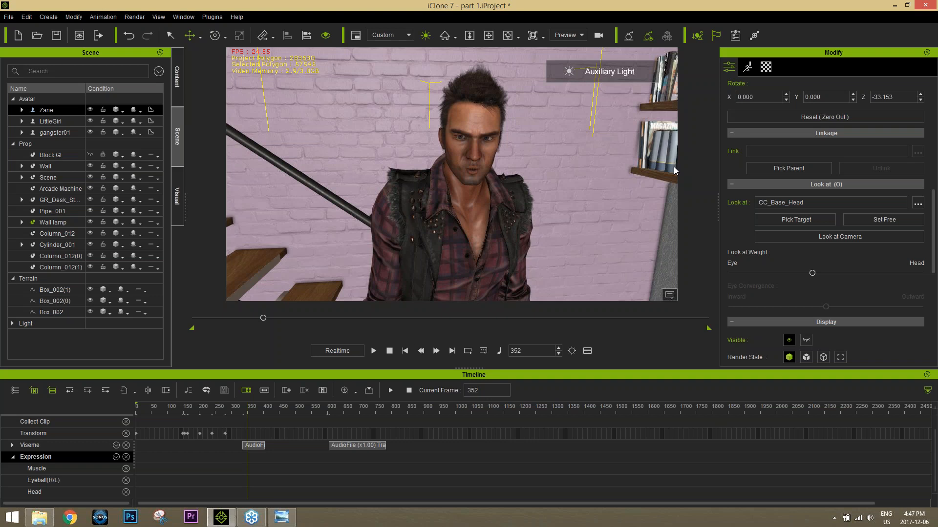
Step: Open the Face Key editor for Zane and show its expression presets
{"action": "left_click", "coordinate": [750, 69]}
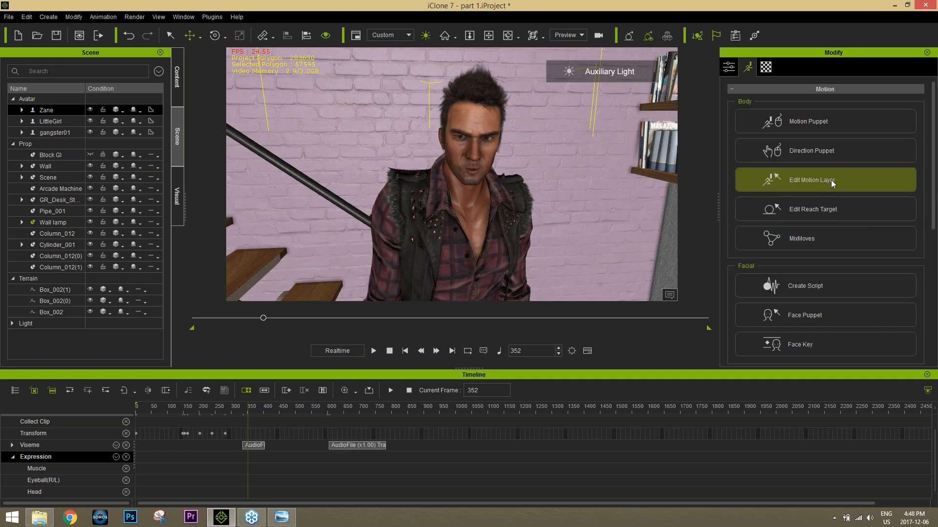
{"action": "scroll", "coordinate": [935, 220], "scroll_direction": "down", "scroll_amount": 3}
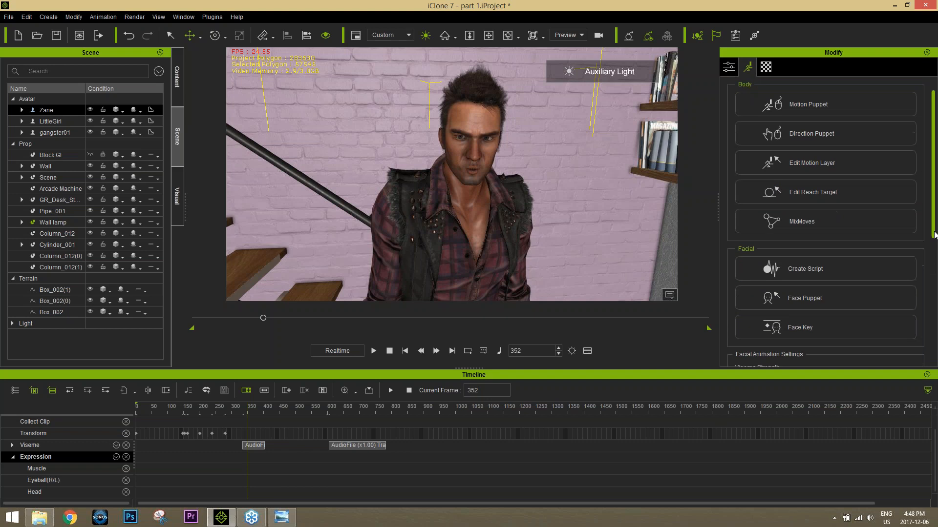
{"action": "left_click", "coordinate": [823, 298]}
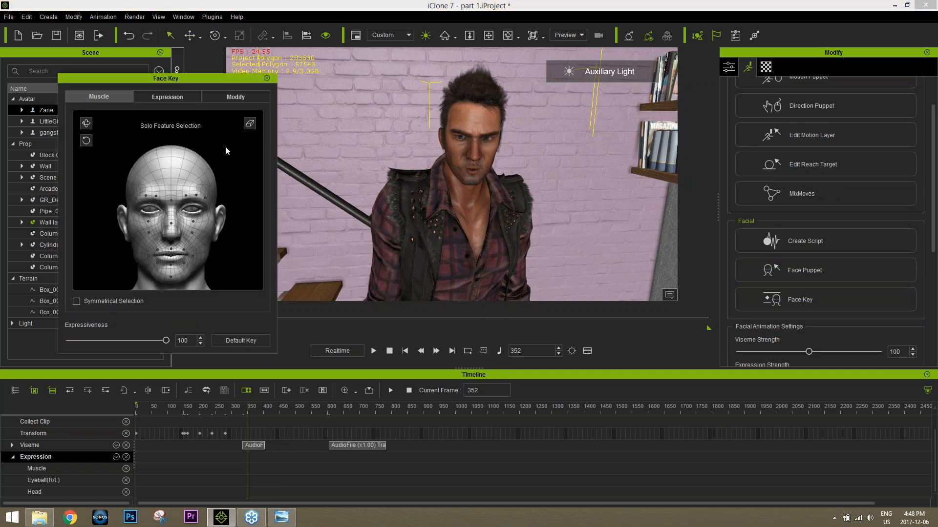
{"action": "left_click", "coordinate": [181, 96]}
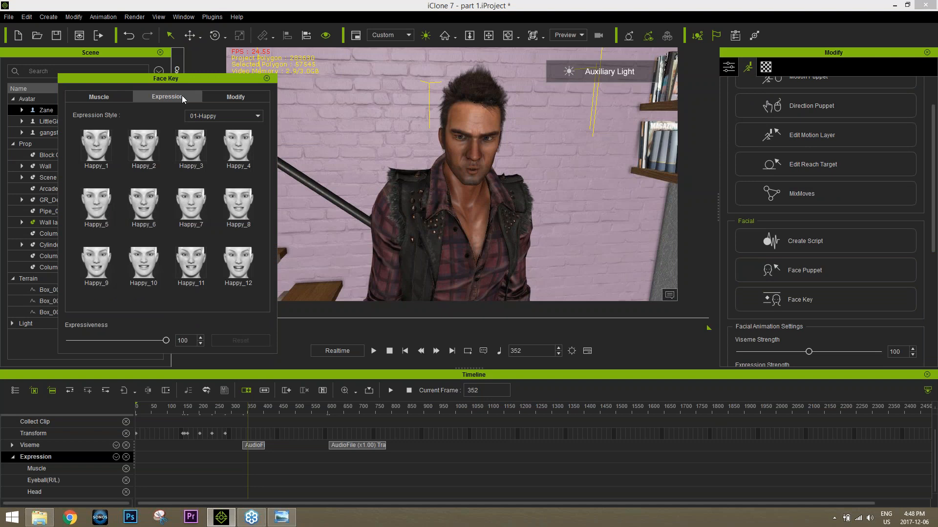
Step: Browse the 07-Others expression style, then try the Happy_1 preset on Zane at frame 352
{"action": "left_click", "coordinate": [221, 118]}
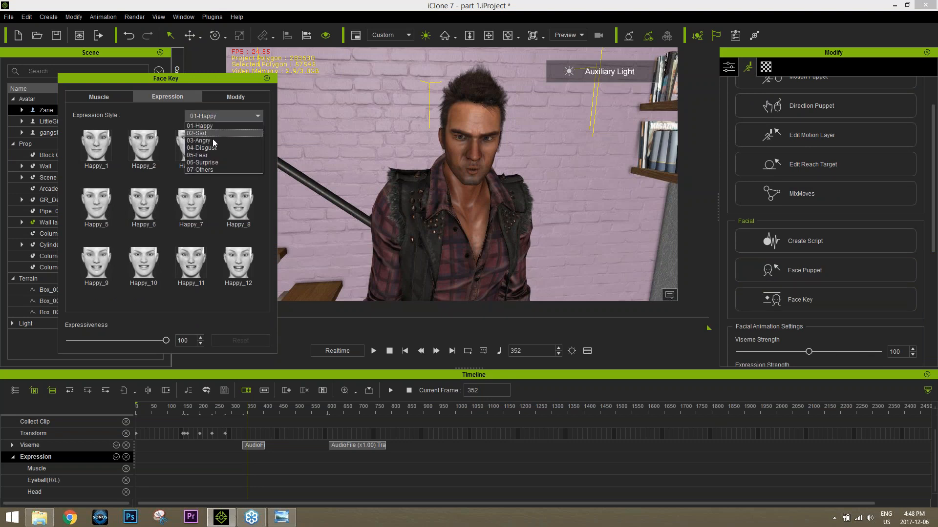
{"action": "left_click", "coordinate": [213, 169]}
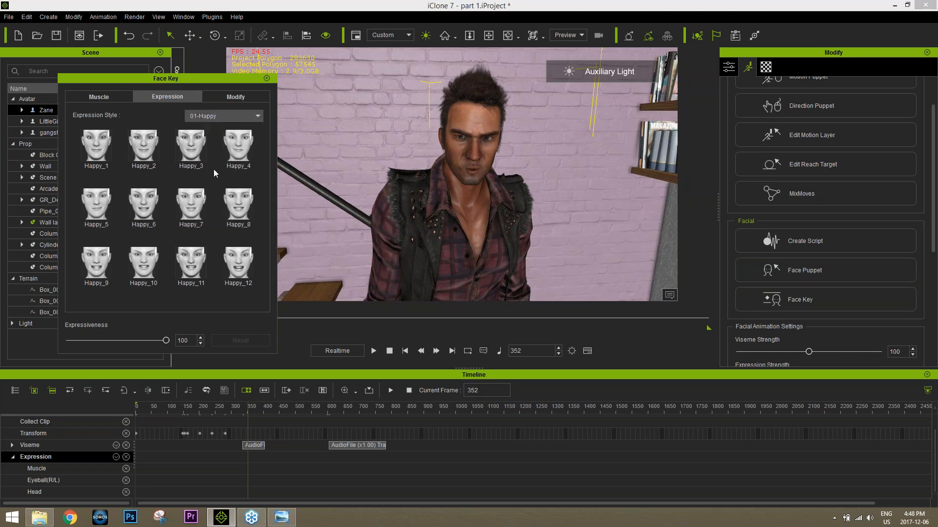
{"action": "left_click", "coordinate": [221, 115]}
{"action": "left_click", "coordinate": [211, 124]}
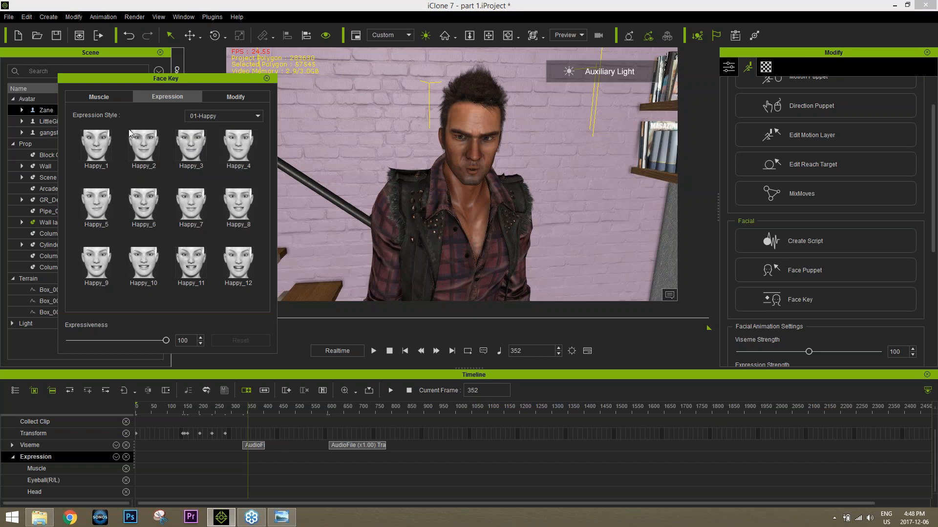
{"action": "left_click", "coordinate": [104, 150]}
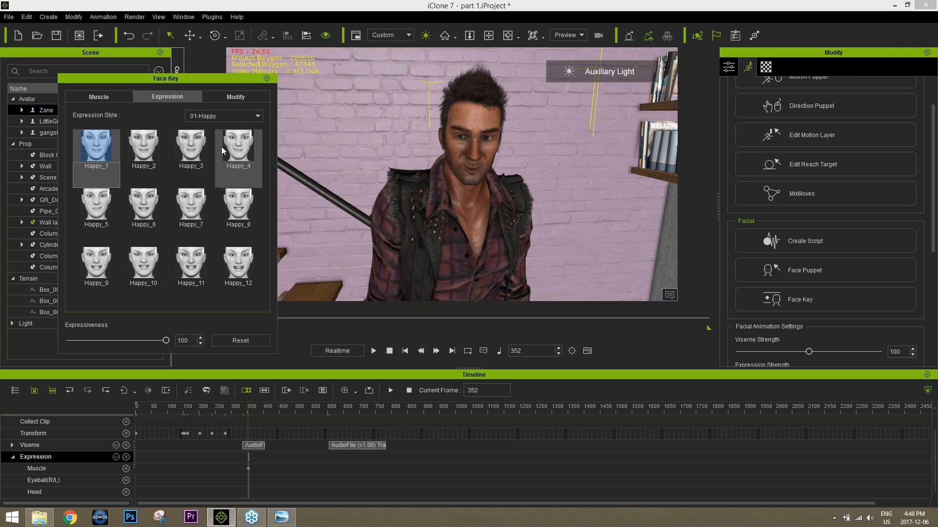
Step: Compare the 05-Fear presets on Zane at frame 352 and apply Fear_2 to his face
{"action": "left_click", "coordinate": [233, 118]}
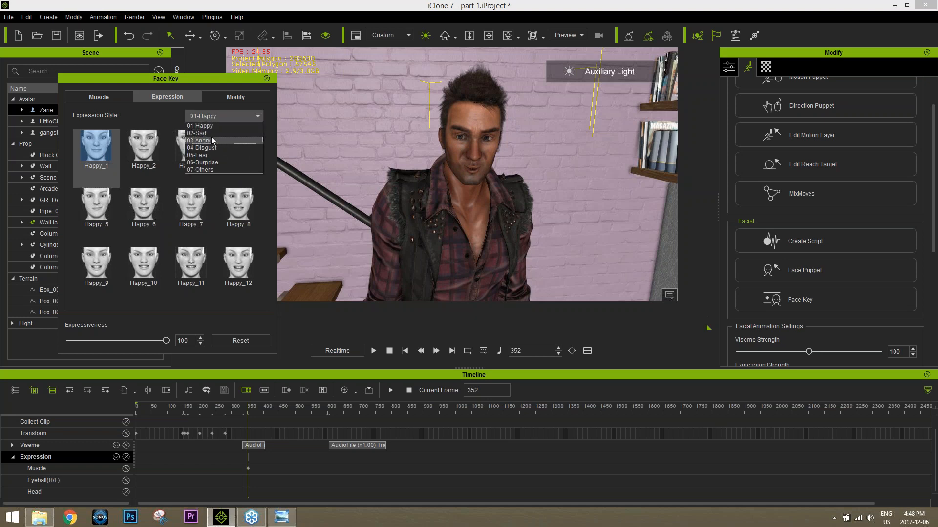
{"action": "left_click", "coordinate": [208, 155]}
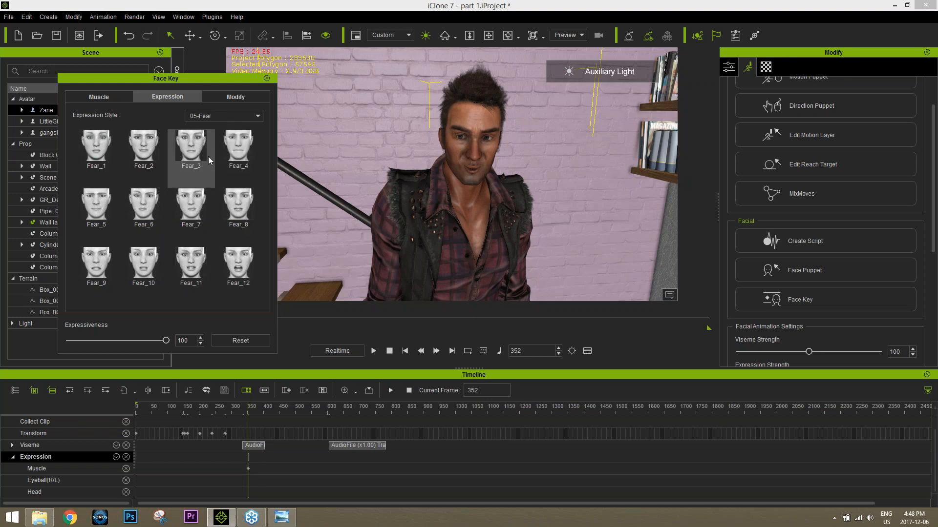
{"action": "left_click", "coordinate": [204, 156]}
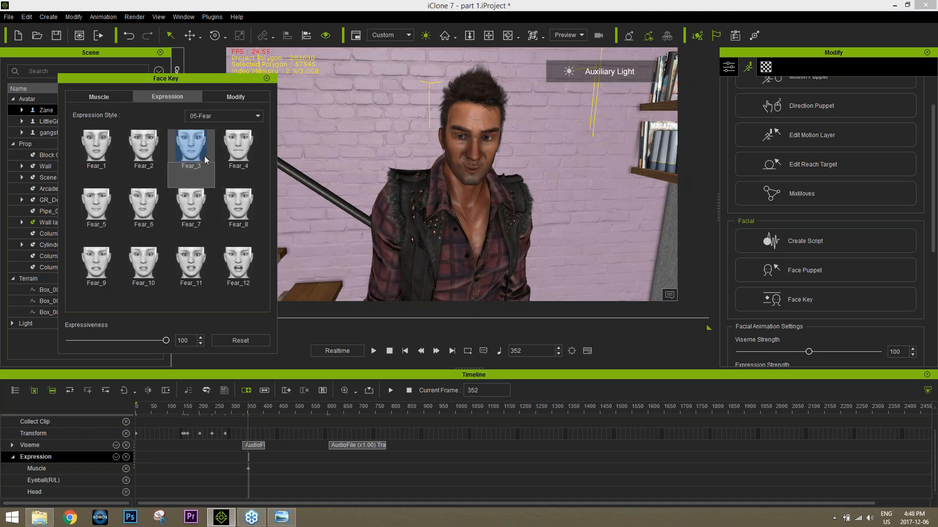
{"action": "left_click", "coordinate": [237, 153]}
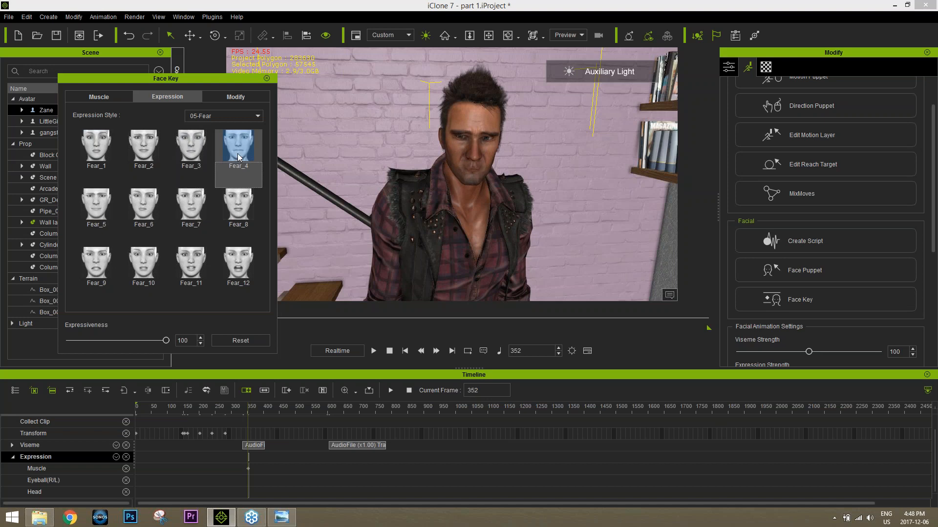
{"action": "left_click", "coordinate": [196, 204]}
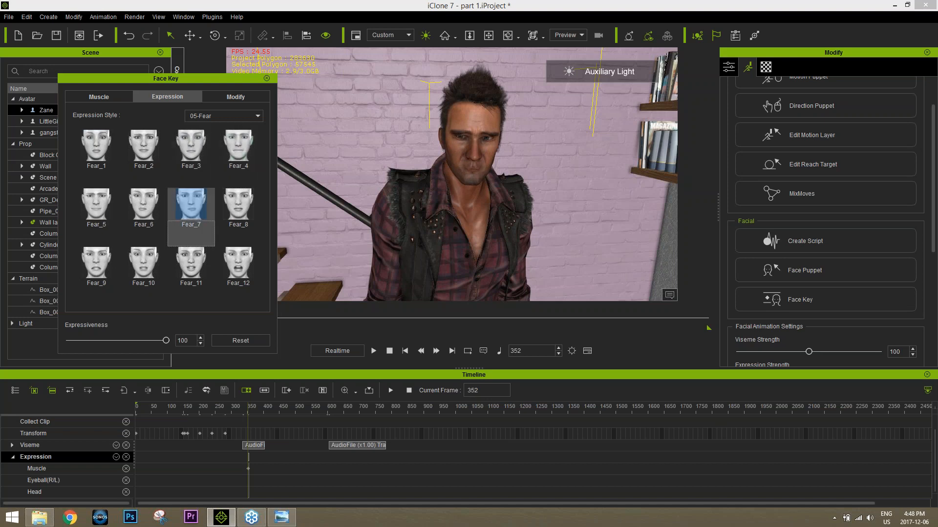
{"action": "left_click", "coordinate": [194, 157]}
{"action": "left_click", "coordinate": [156, 157]}
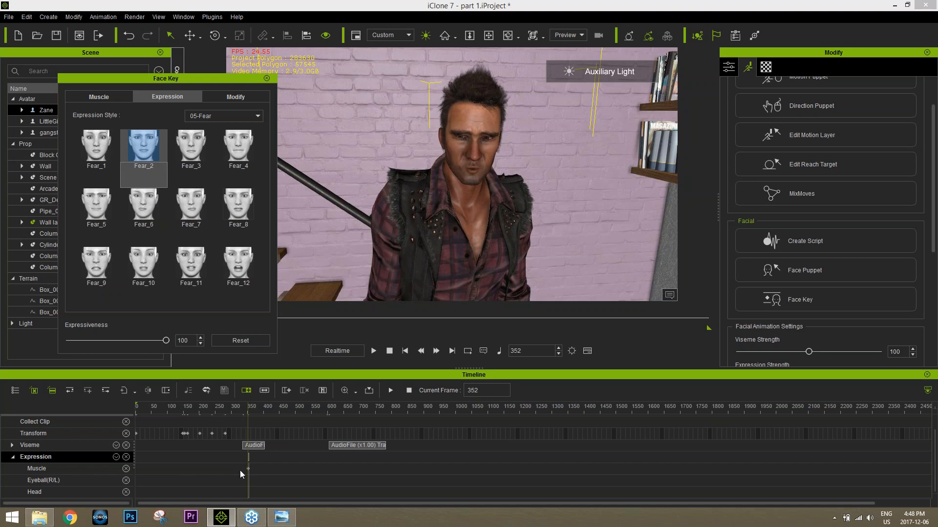
Step: Add a Fear_1 expression key for Zane at frame 315
{"action": "scroll", "coordinate": [244, 466], "scroll_direction": "up", "scroll_amount": 5}
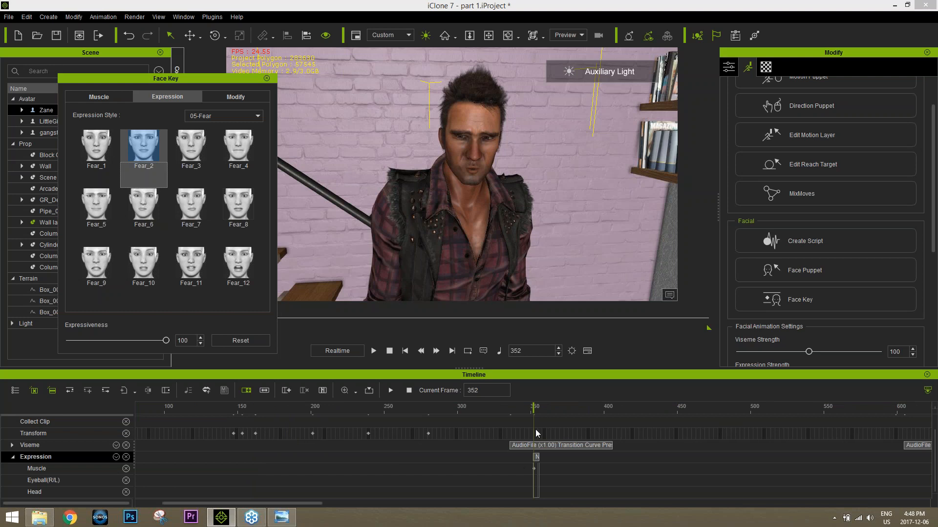
{"action": "left_click_drag", "start_coordinate": [537, 409], "coordinate": [479, 408]}
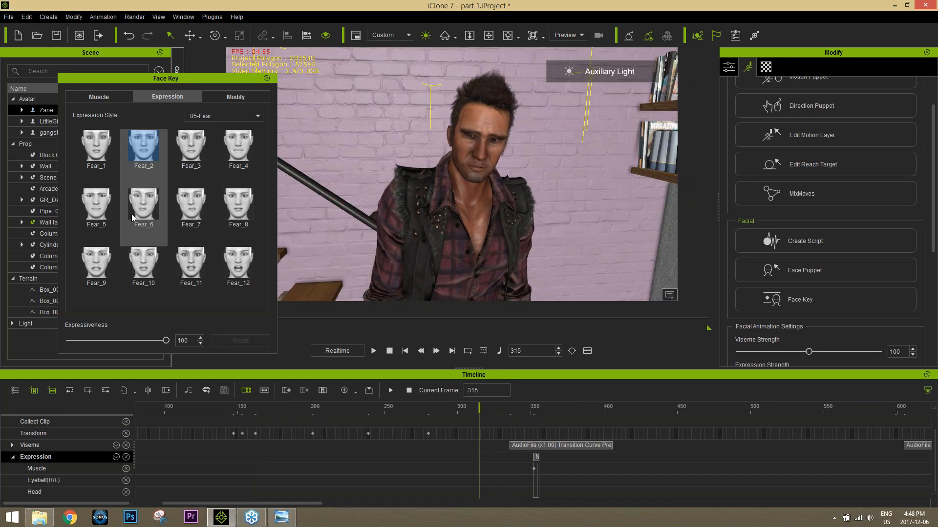
{"action": "left_click", "coordinate": [98, 149]}
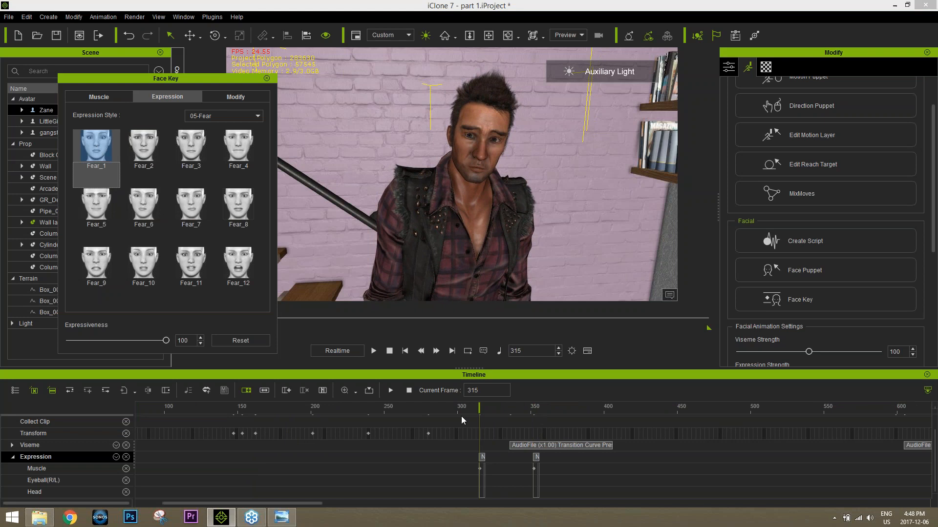
Step: Set a default face key for Zane at frame 253
{"action": "left_click_drag", "start_coordinate": [414, 407], "coordinate": [391, 408]}
{"action": "left_click", "coordinate": [232, 98]}
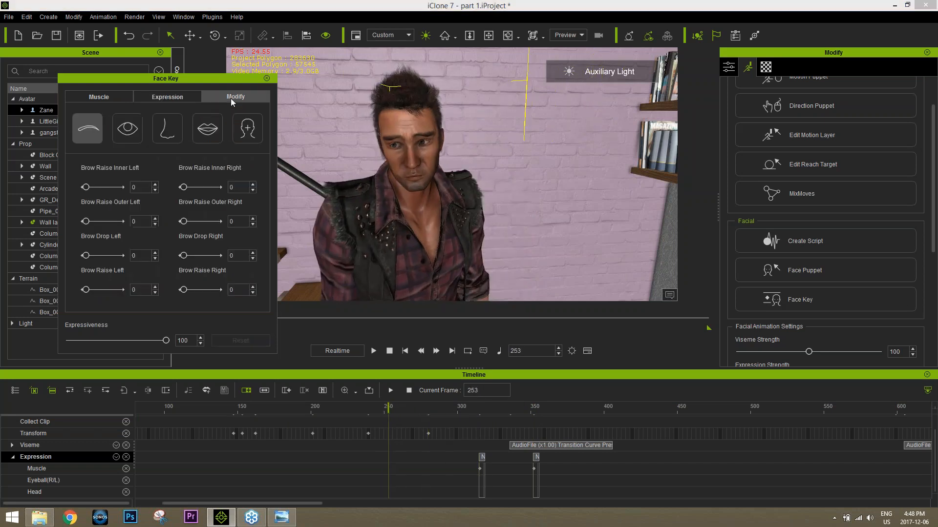
{"action": "left_click", "coordinate": [182, 97]}
{"action": "left_click", "coordinate": [130, 94]}
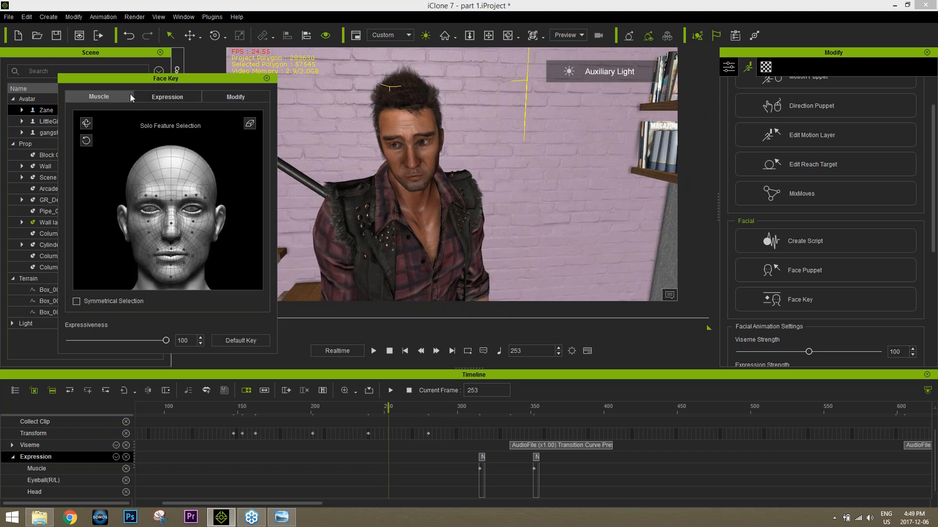
{"action": "left_click", "coordinate": [249, 340]}
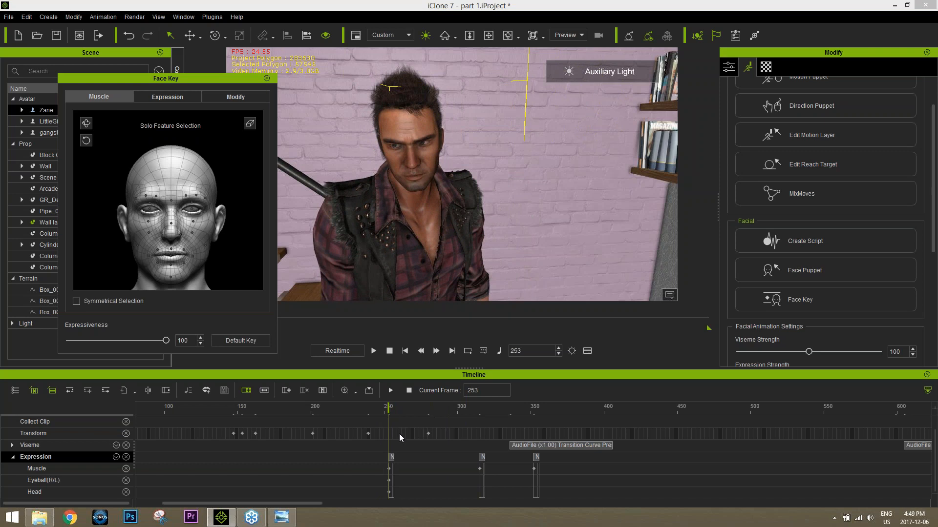
Step: Scrub through Zane's new expressions and inspect each of the three expression clips with its transition
{"action": "left_click_drag", "start_coordinate": [388, 409], "coordinate": [607, 415]}
{"action": "left_click", "coordinate": [536, 458]}
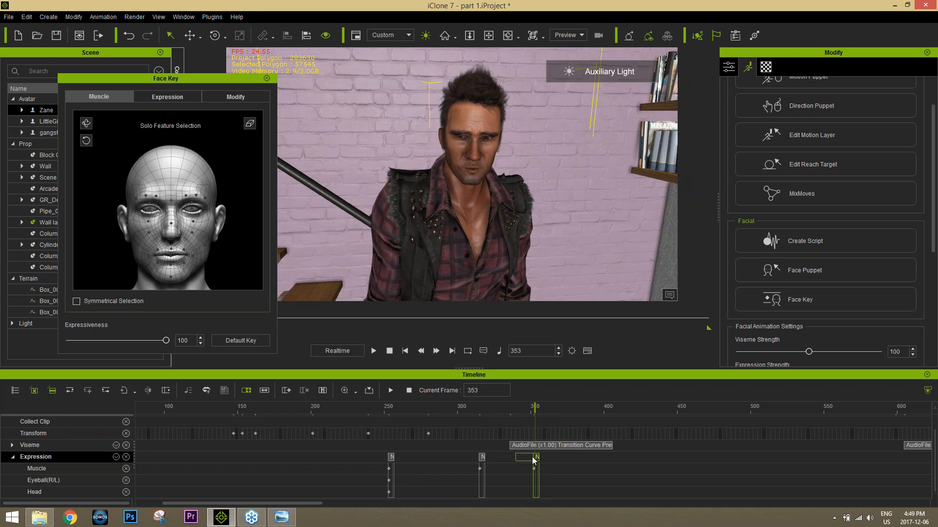
{"action": "left_click", "coordinate": [481, 458]}
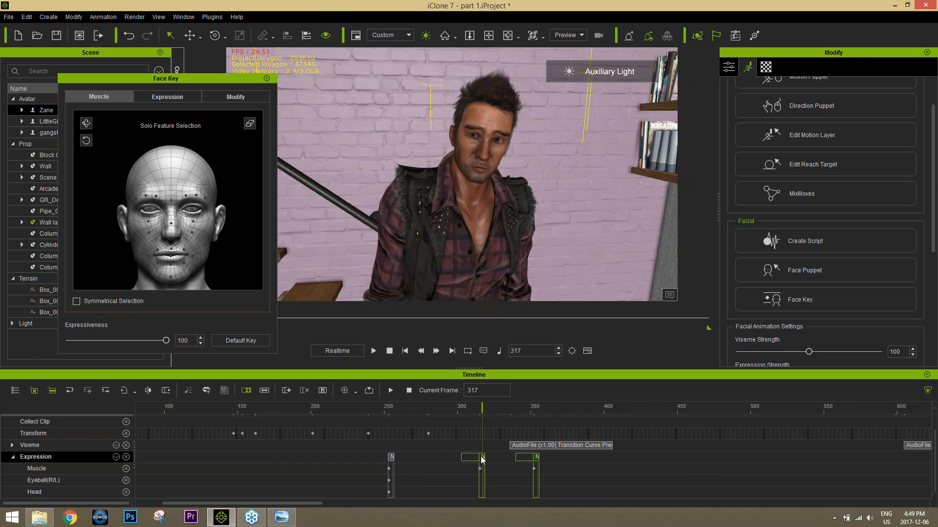
{"action": "left_click", "coordinate": [391, 459], "text": "shift"}
{"action": "left_click", "coordinate": [391, 458]}
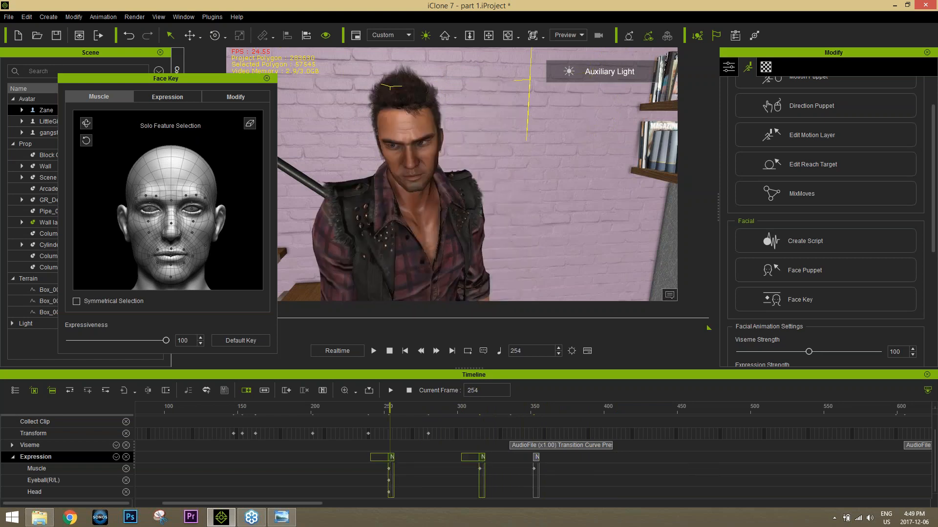
{"action": "left_click", "coordinate": [533, 459]}
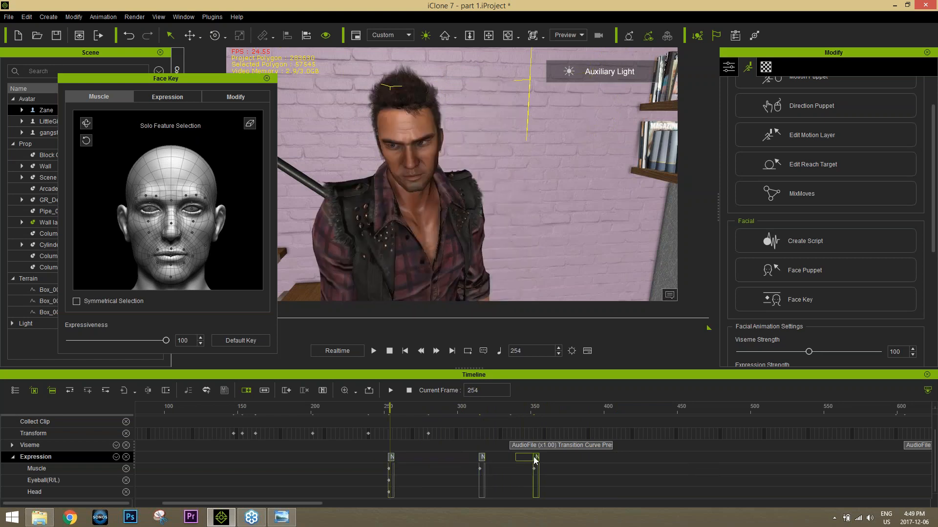
{"action": "left_click", "coordinate": [389, 457]}
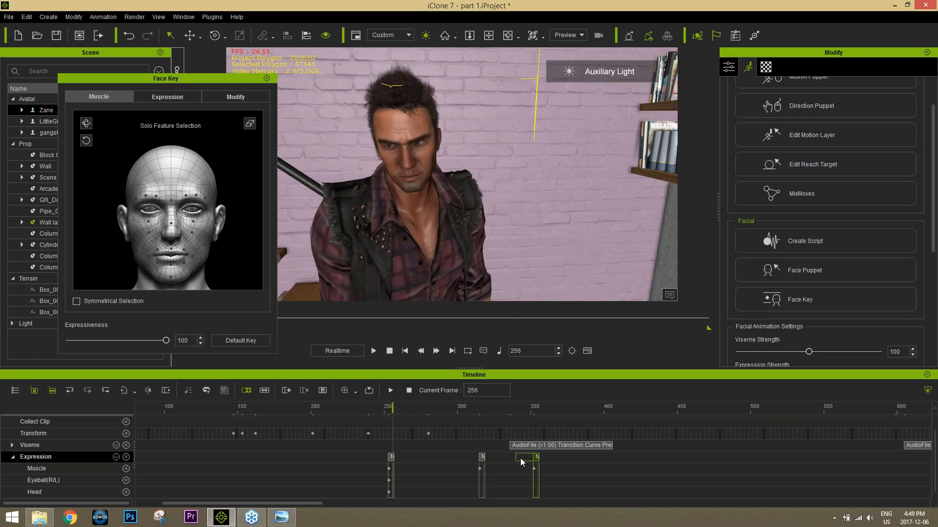
{"action": "left_click", "coordinate": [520, 460]}
{"action": "left_click", "coordinate": [481, 459]}
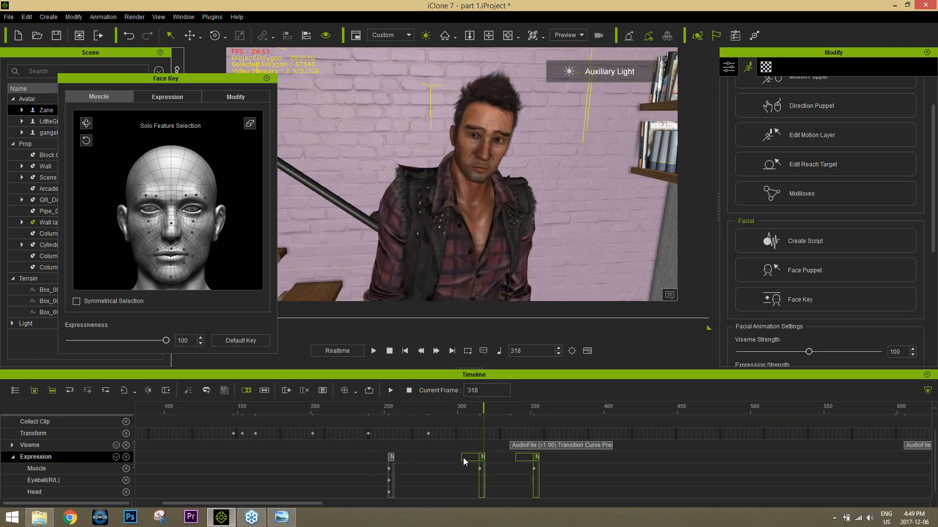
Step: Try to flatten Zane's expression clip at frame 316
{"action": "right_click", "coordinate": [482, 457]}
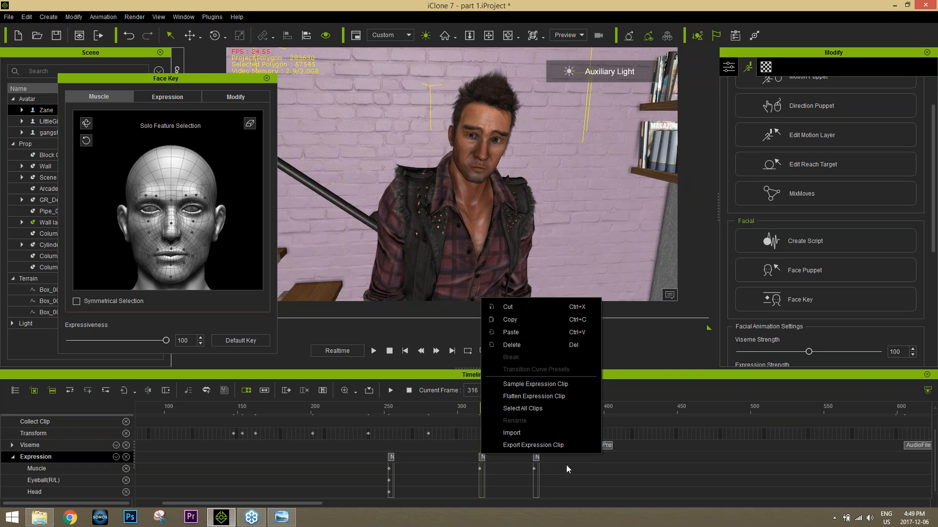
{"action": "left_click", "coordinate": [537, 458]}
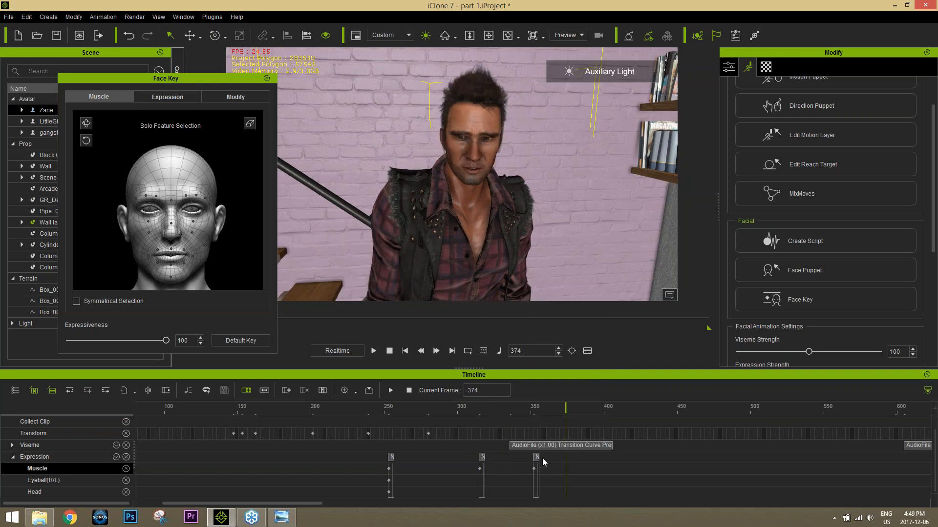
{"action": "left_click", "coordinate": [481, 458]}
{"action": "right_click", "coordinate": [482, 458]}
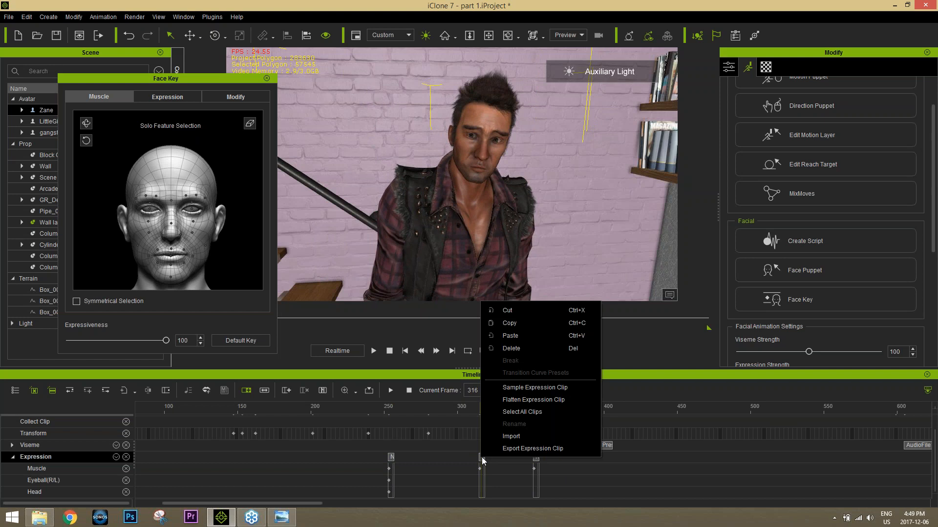
{"action": "left_click", "coordinate": [529, 400]}
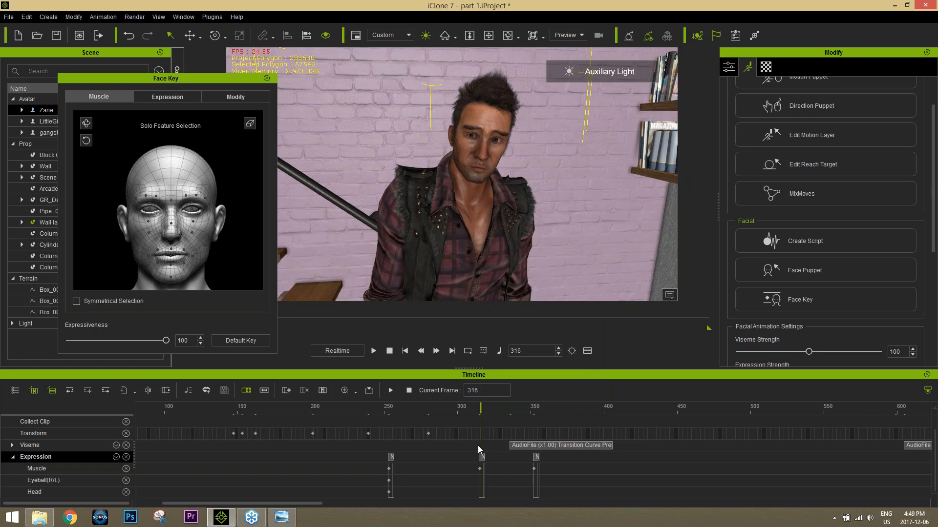
Step: Play back Zane's expressions, then try to raise one of his eyebrows with the facial muscle control at frame 365
{"action": "key", "text": "space"}
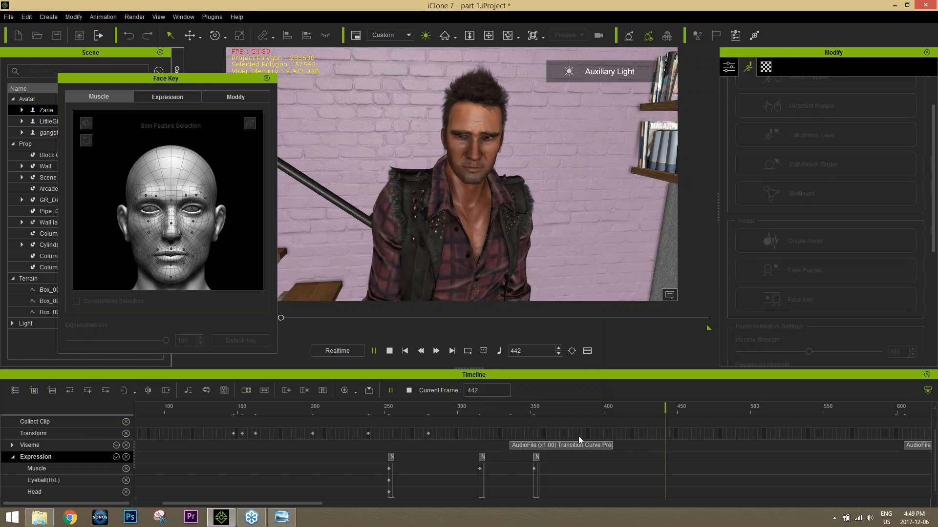
{"action": "key", "text": "space"}
{"action": "left_click_drag", "start_coordinate": [546, 407], "coordinate": [553, 405]}
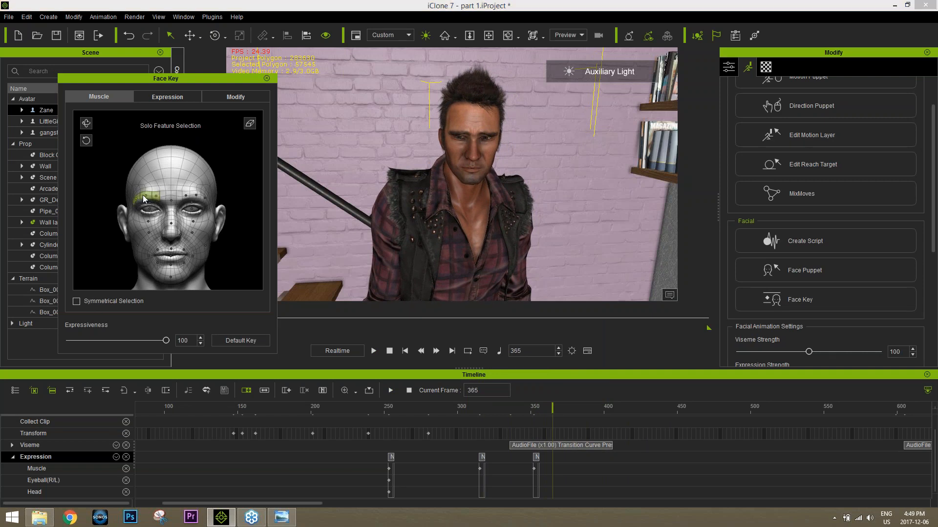
{"action": "left_click_drag", "start_coordinate": [141, 196], "coordinate": [146, 42]}
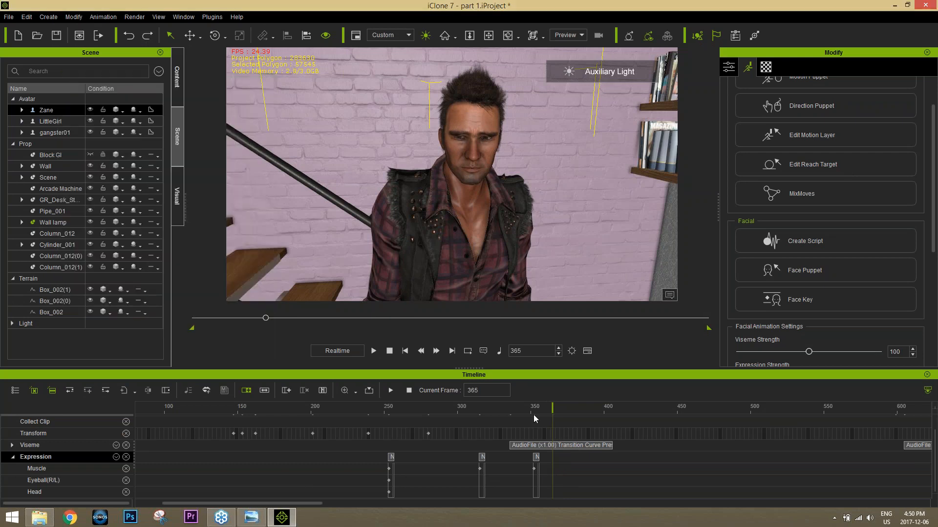
Step: Key the Fear_1 expression from the 05-Fear style on Zane at frame 489 with expressiveness 42
{"action": "left_click_drag", "start_coordinate": [534, 408], "coordinate": [734, 407]}
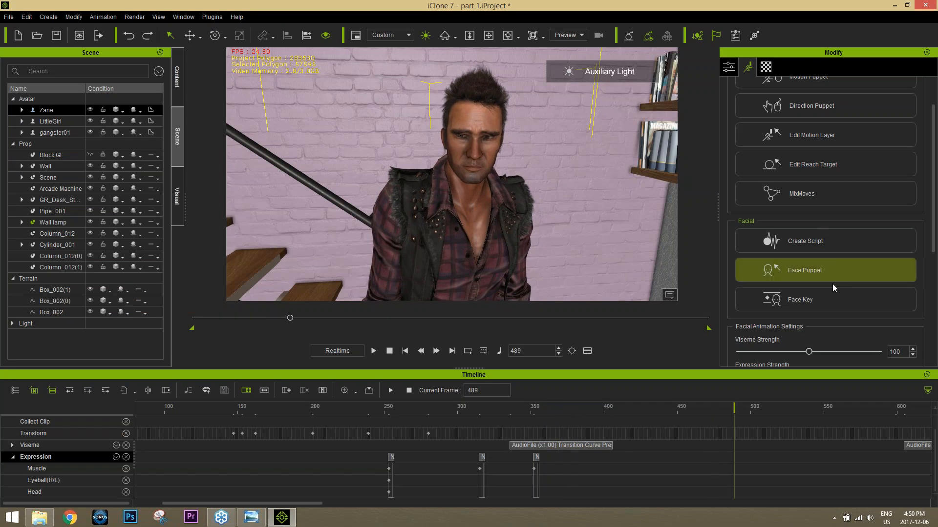
{"action": "left_click", "coordinate": [807, 299]}
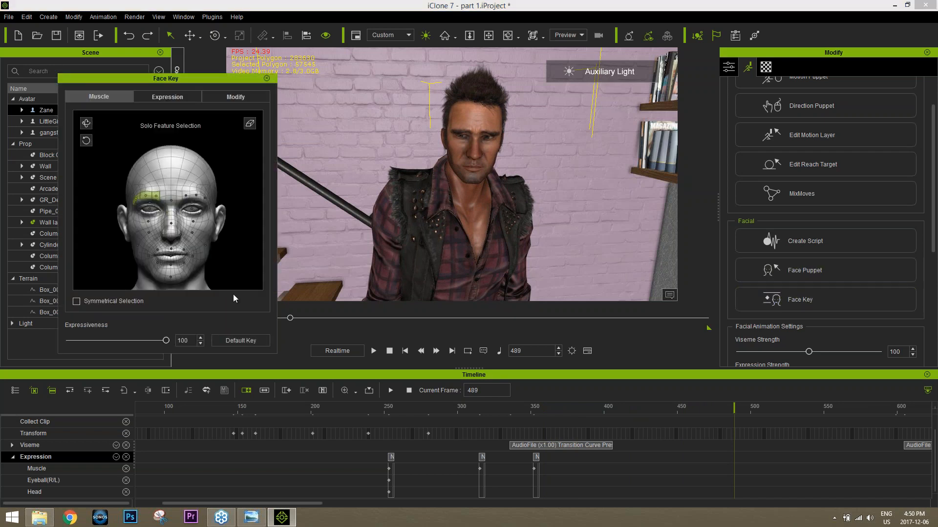
{"action": "left_click", "coordinate": [167, 97]}
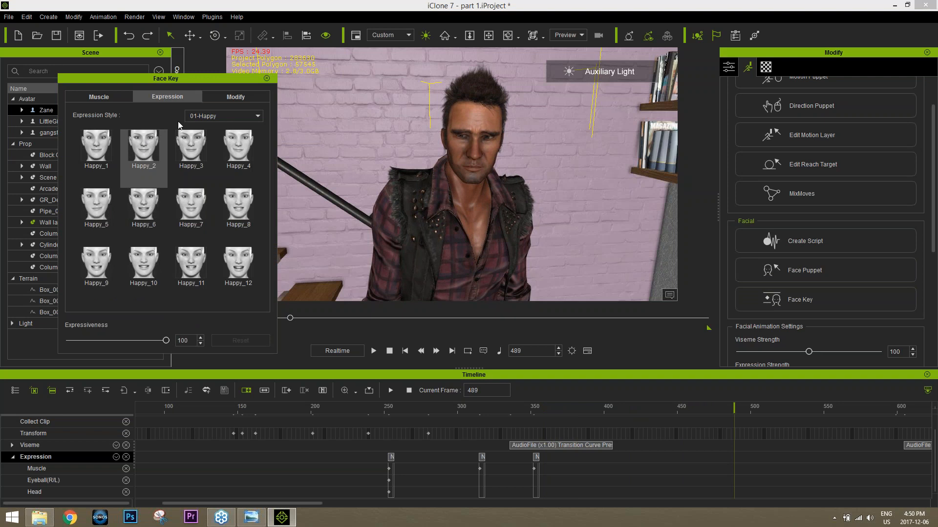
{"action": "left_click", "coordinate": [206, 116]}
{"action": "left_click", "coordinate": [212, 157]}
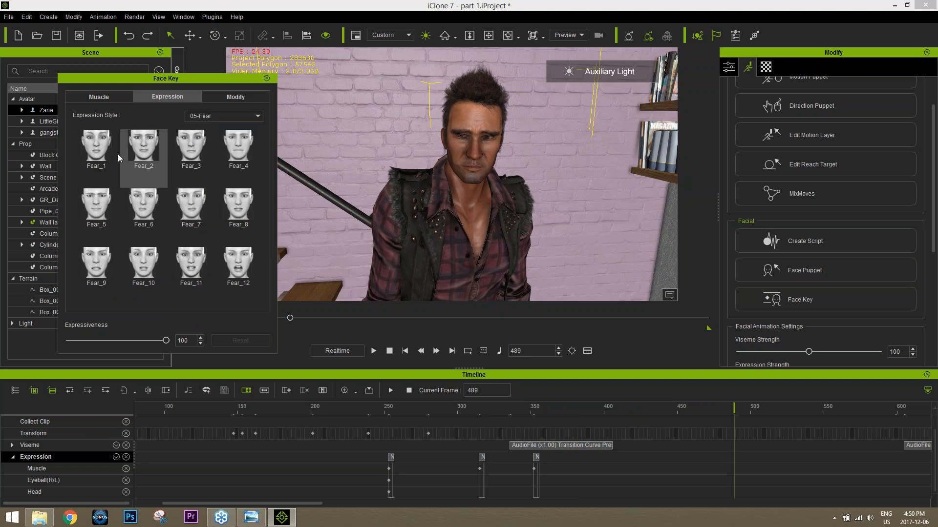
{"action": "left_click", "coordinate": [105, 149]}
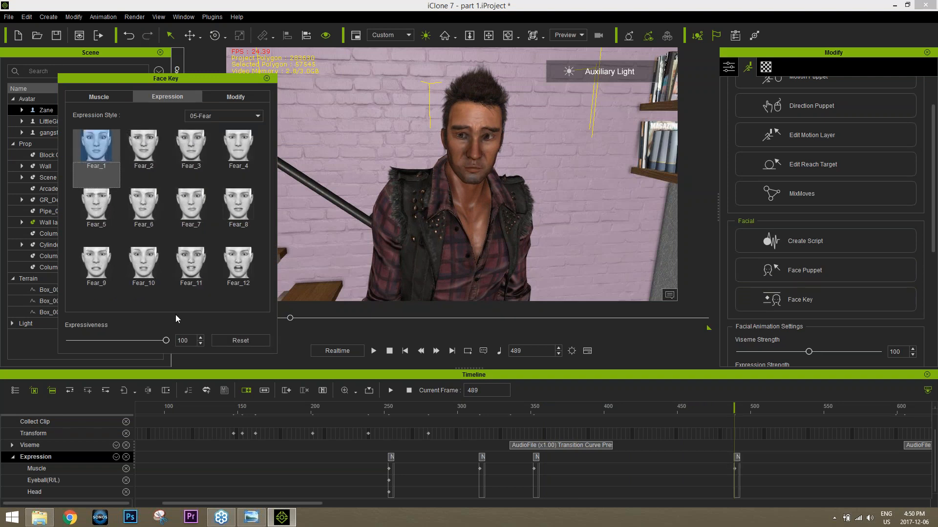
{"action": "left_click_drag", "start_coordinate": [136, 344], "coordinate": [95, 346]}
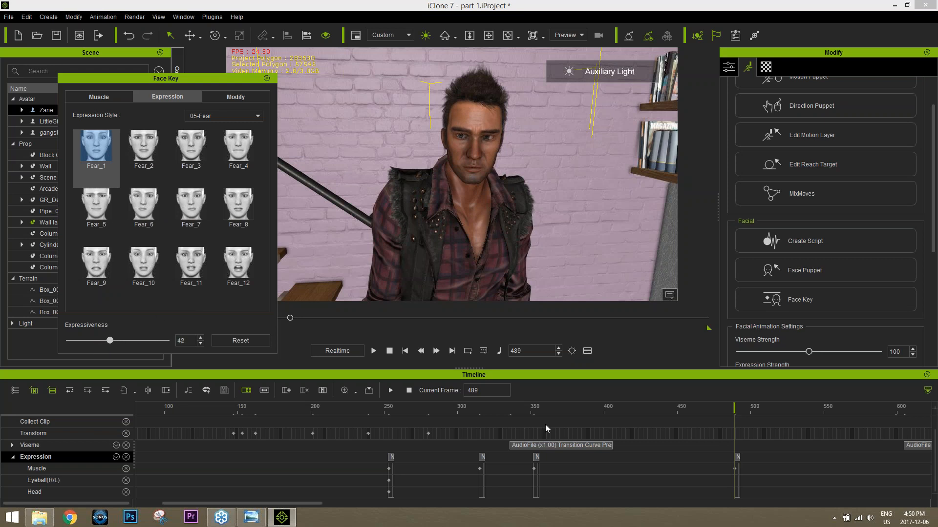
Step: Copy Zane's expression clip near frame 353 to frame 453, then scrub through the result and close the Face Key editor
{"action": "left_click", "coordinate": [536, 457]}
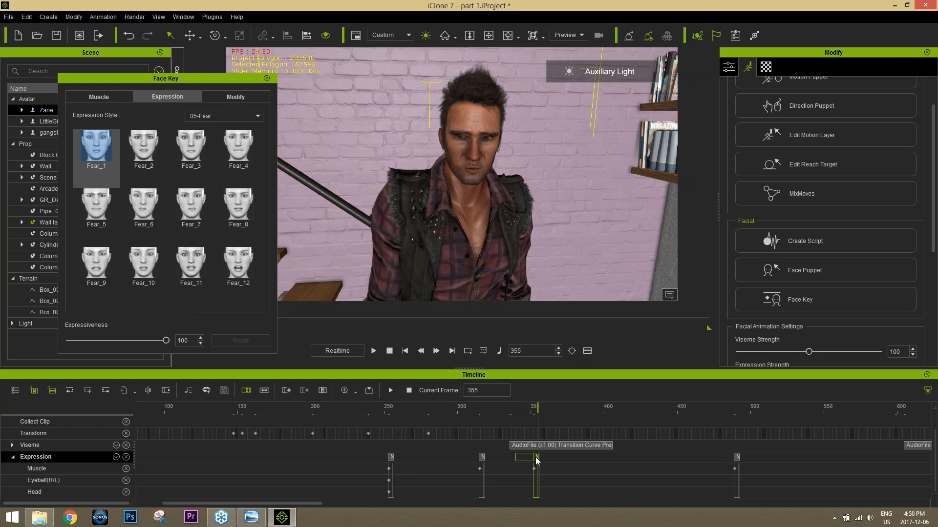
{"action": "right_click", "coordinate": [536, 459]}
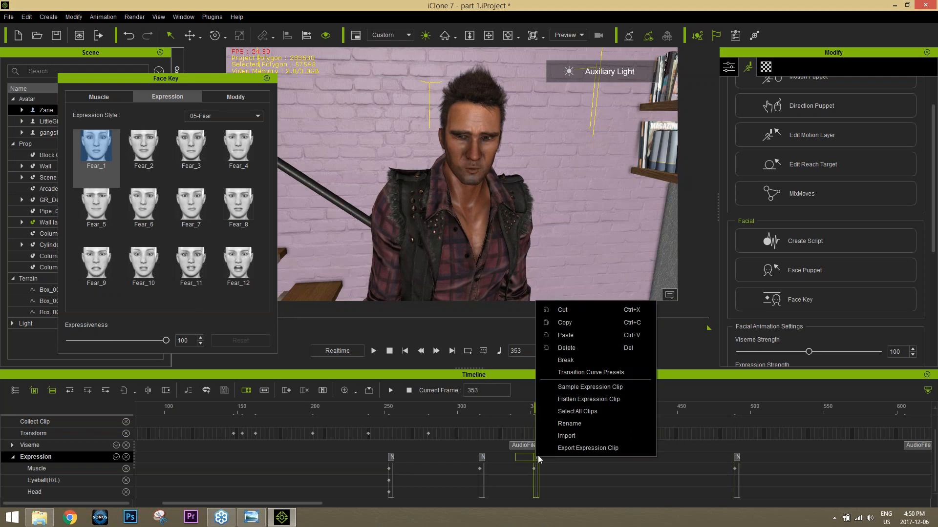
{"action": "left_click", "coordinate": [565, 323]}
{"action": "left_click", "coordinate": [670, 409]}
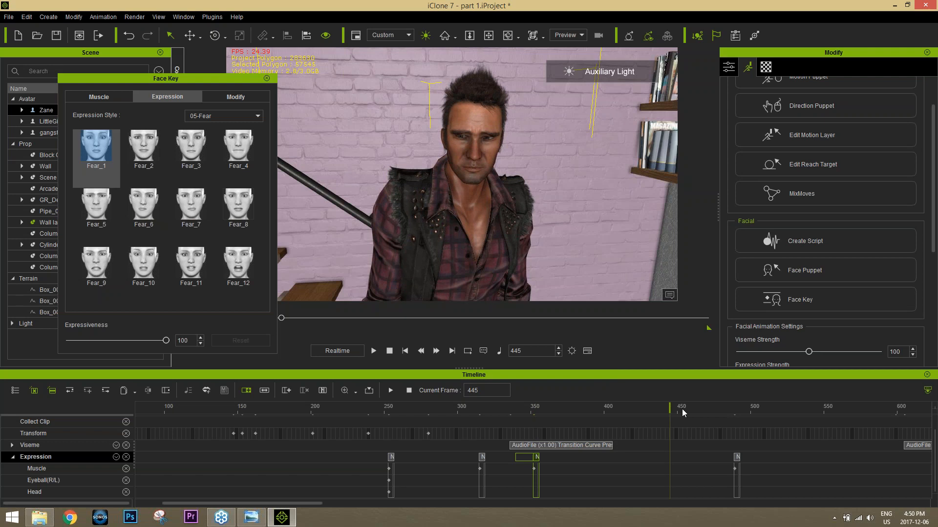
{"action": "right_click", "coordinate": [681, 458]}
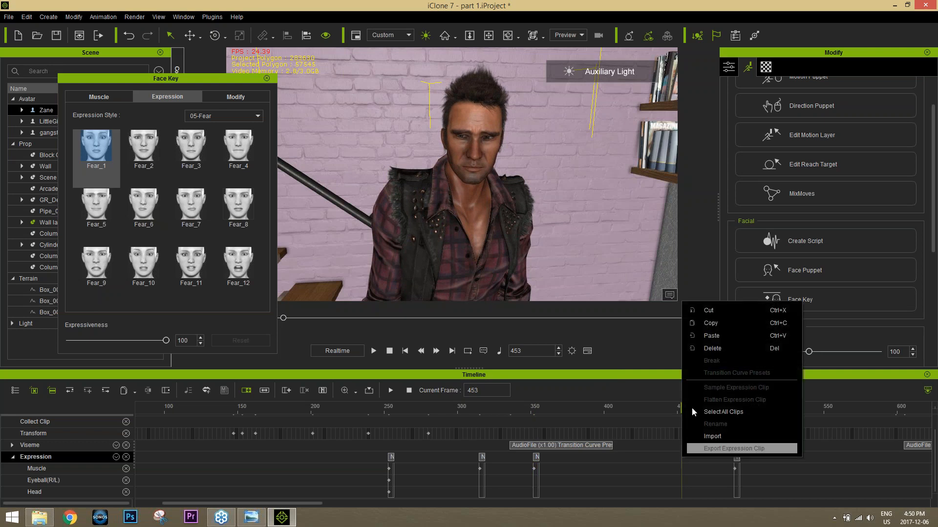
{"action": "left_click", "coordinate": [711, 336]}
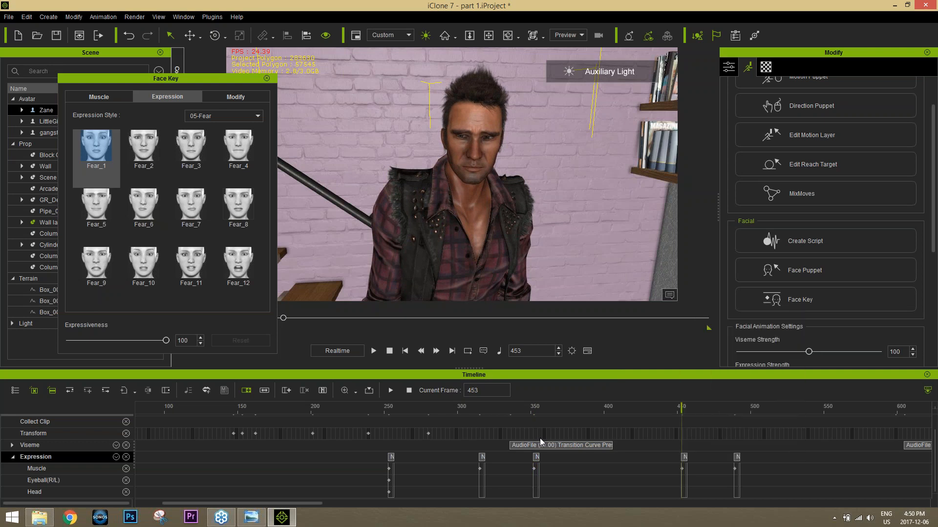
{"action": "left_click_drag", "start_coordinate": [536, 408], "coordinate": [798, 403]}
{"action": "left_click", "coordinate": [266, 78]}
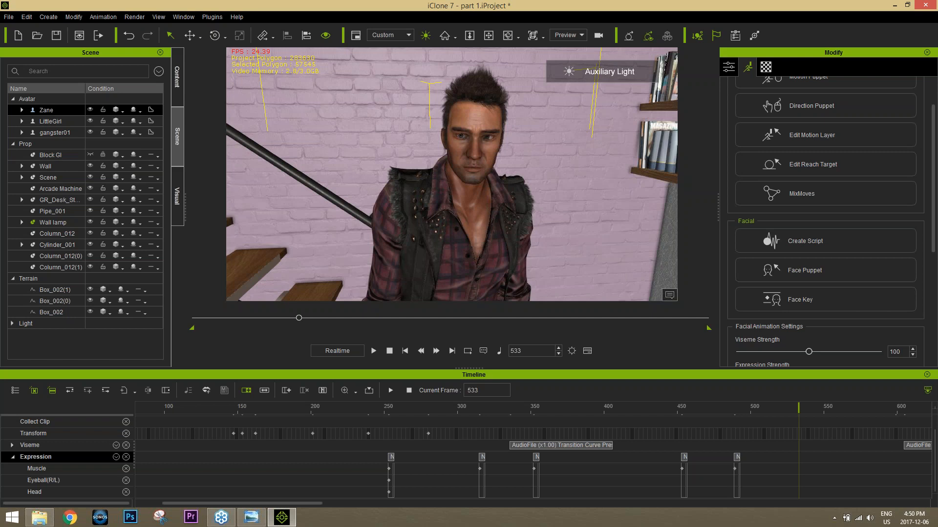
Step: Show the Project object in the timeline and display its Sound track
{"action": "scroll", "coordinate": [152, 448], "scroll_direction": "up", "scroll_amount": 1}
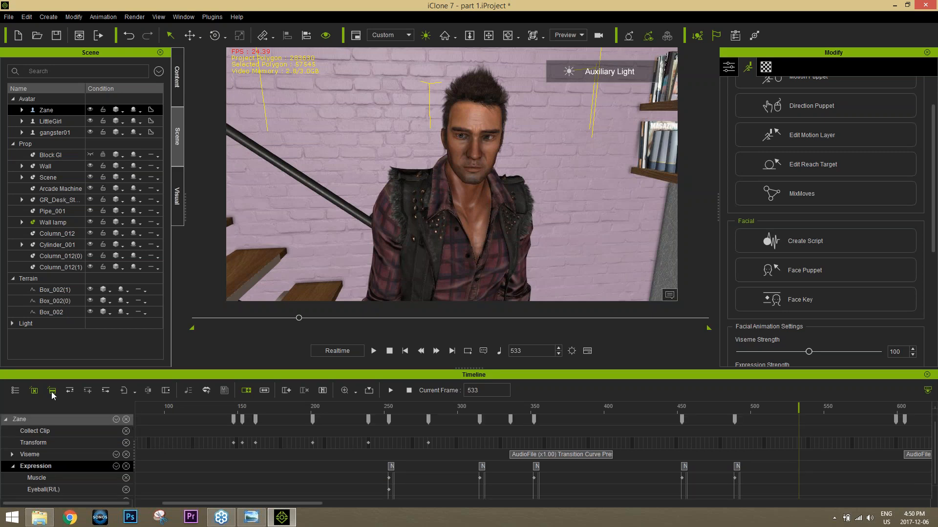
{"action": "left_click", "coordinate": [15, 390]}
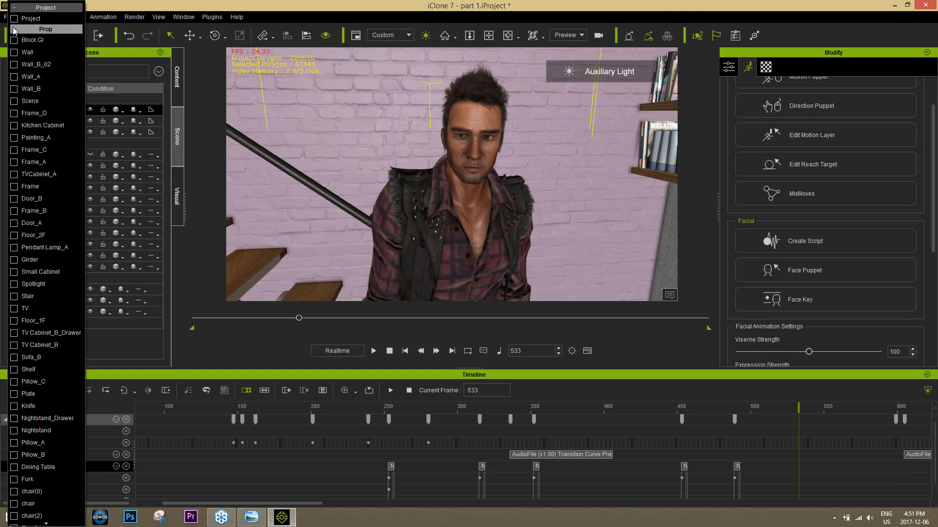
{"action": "left_click", "coordinate": [14, 30]}
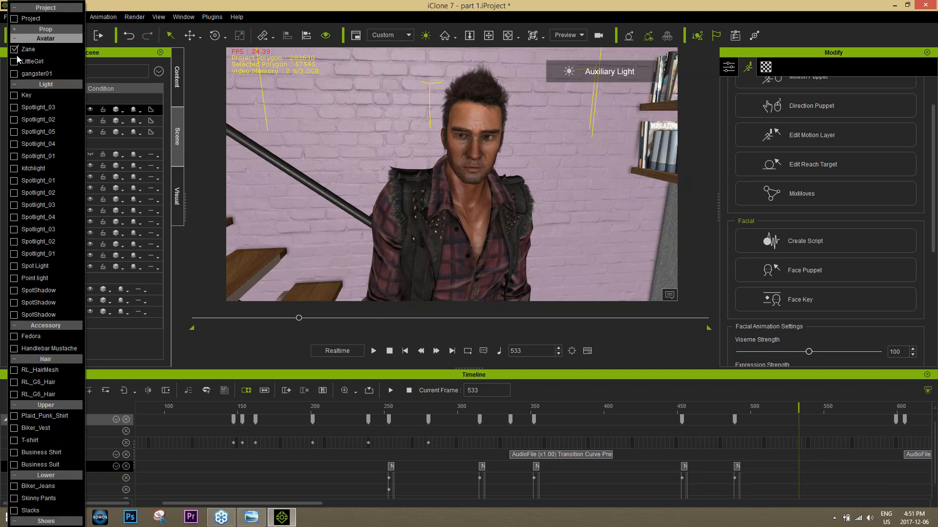
{"action": "left_click", "coordinate": [17, 86]}
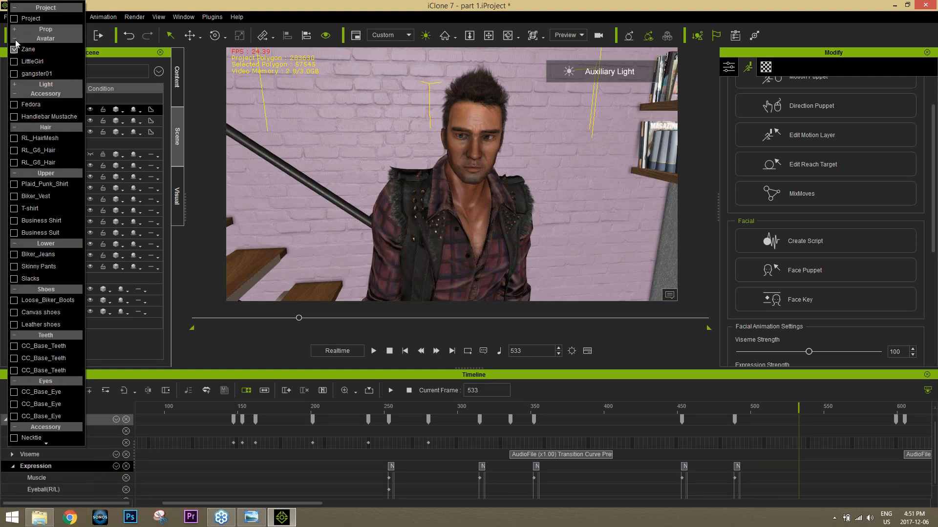
{"action": "left_click", "coordinate": [14, 19]}
{"action": "left_click", "coordinate": [216, 370]}
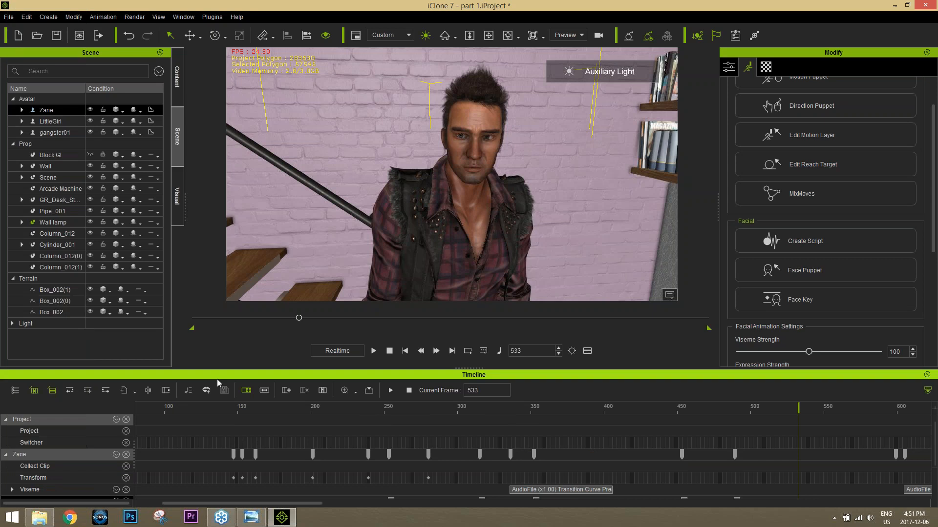
{"action": "left_click", "coordinate": [115, 419]}
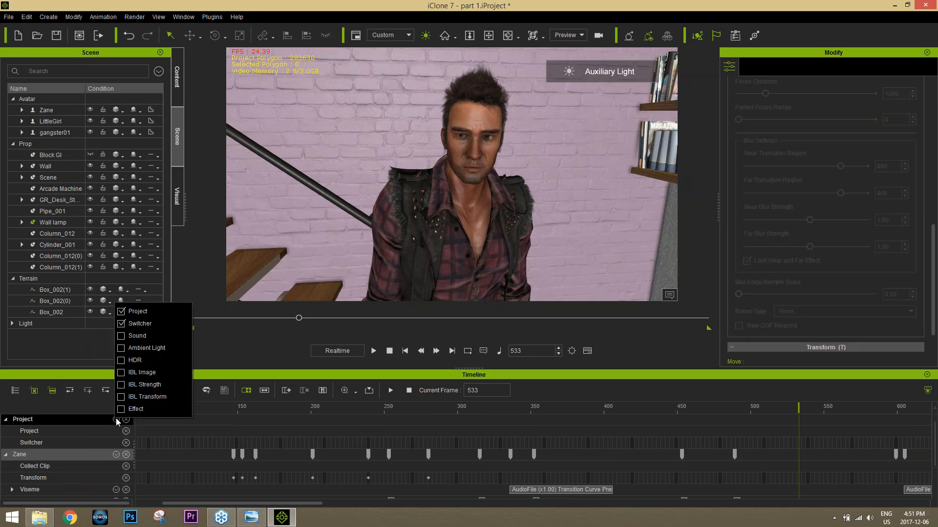
{"action": "left_click", "coordinate": [139, 336]}
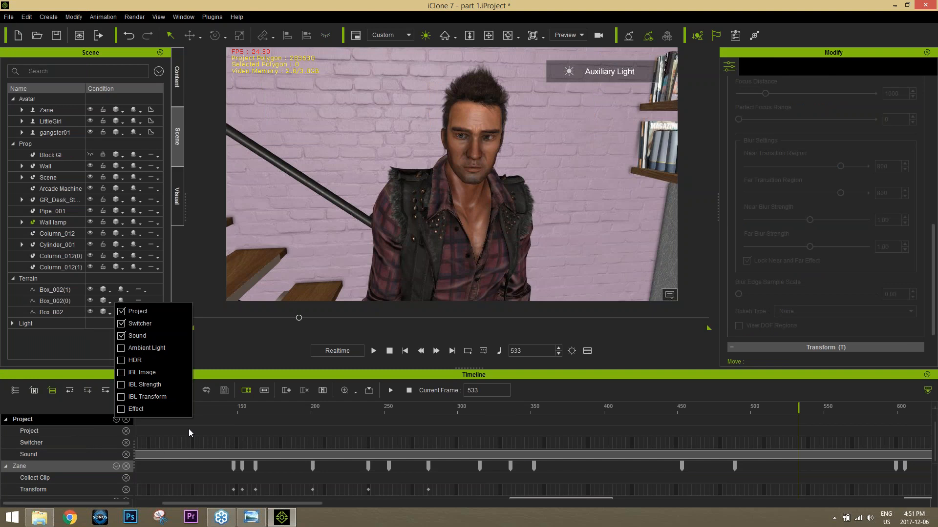
Step: Delete the hawaiin music clip from the project's Sound track
{"action": "left_click", "coordinate": [265, 502]}
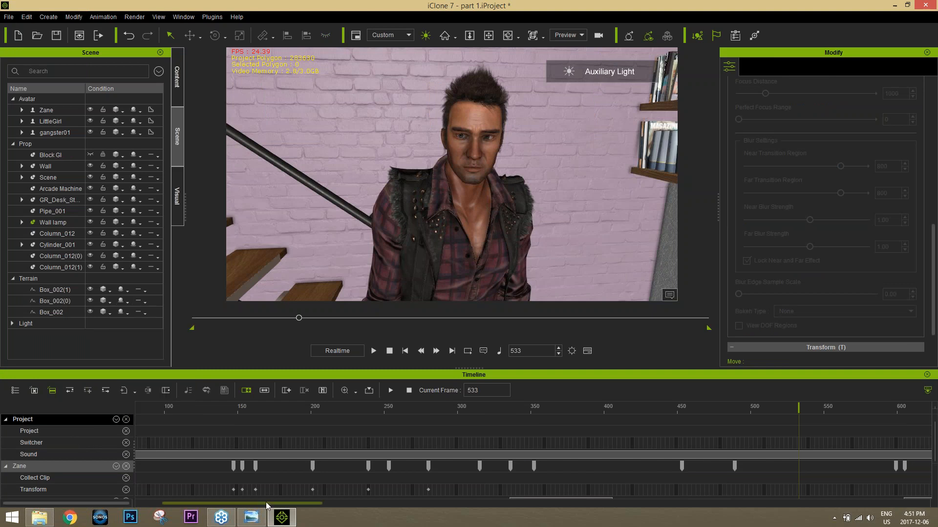
{"action": "left_click_drag", "start_coordinate": [266, 502], "coordinate": [223, 503]}
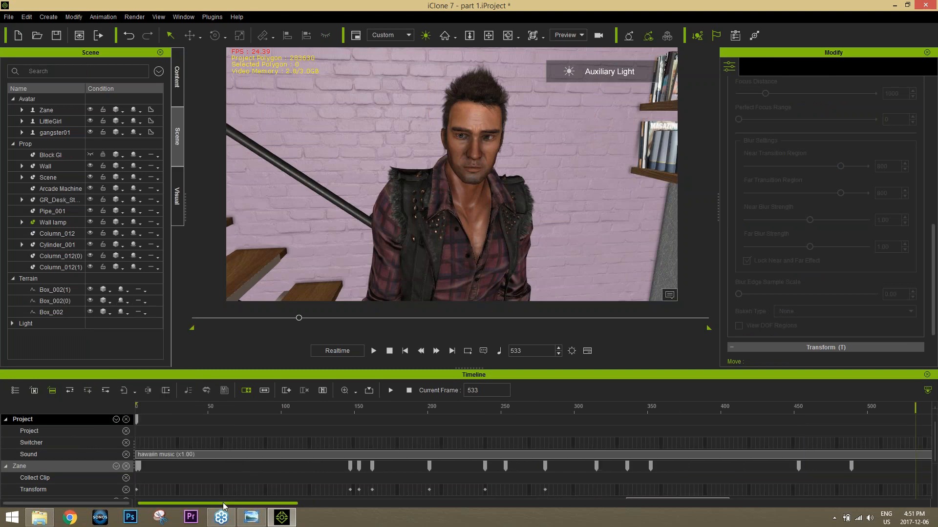
{"action": "left_click", "coordinate": [170, 455]}
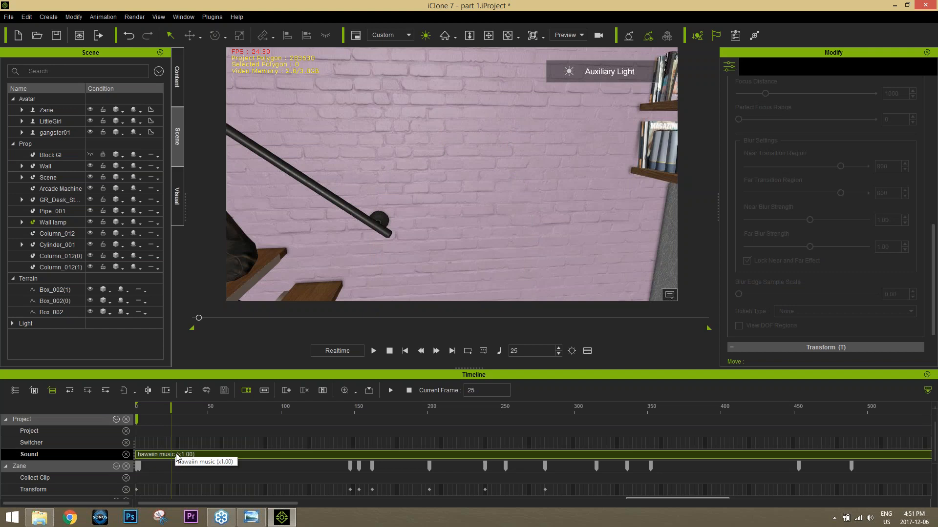
{"action": "key", "text": "Delete"}
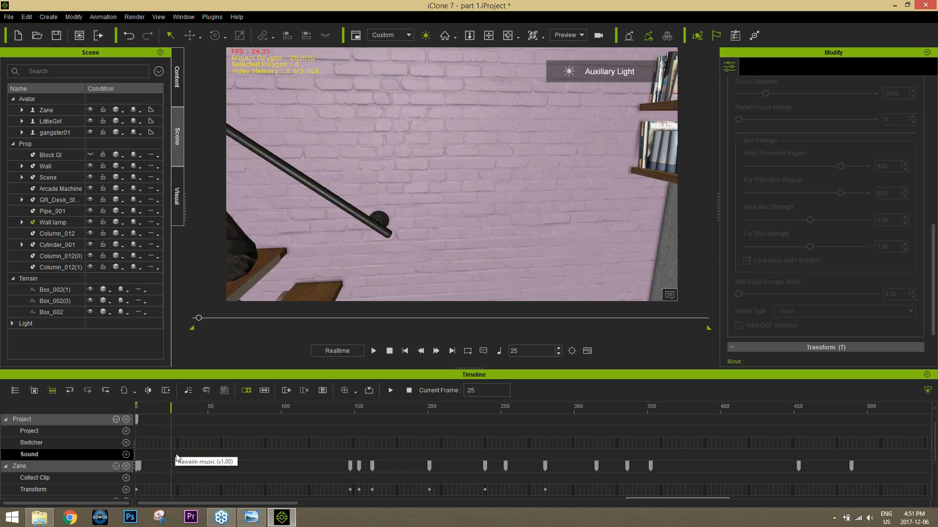
Step: Start importing an audio file onto the project's Sound track at frame 3
{"action": "left_click", "coordinate": [160, 407]}
{"action": "left_click", "coordinate": [134, 408]}
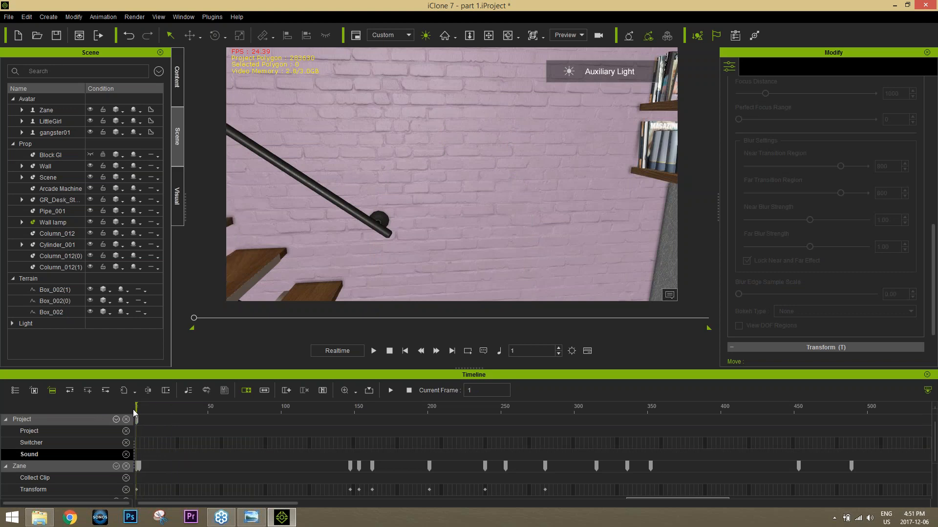
{"action": "double_click", "coordinate": [136, 453]}
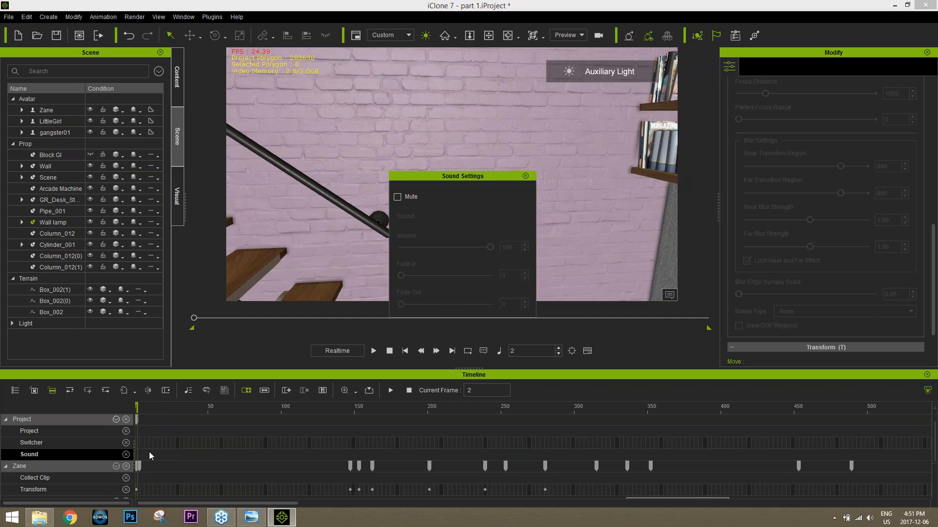
{"action": "left_click", "coordinate": [525, 176]}
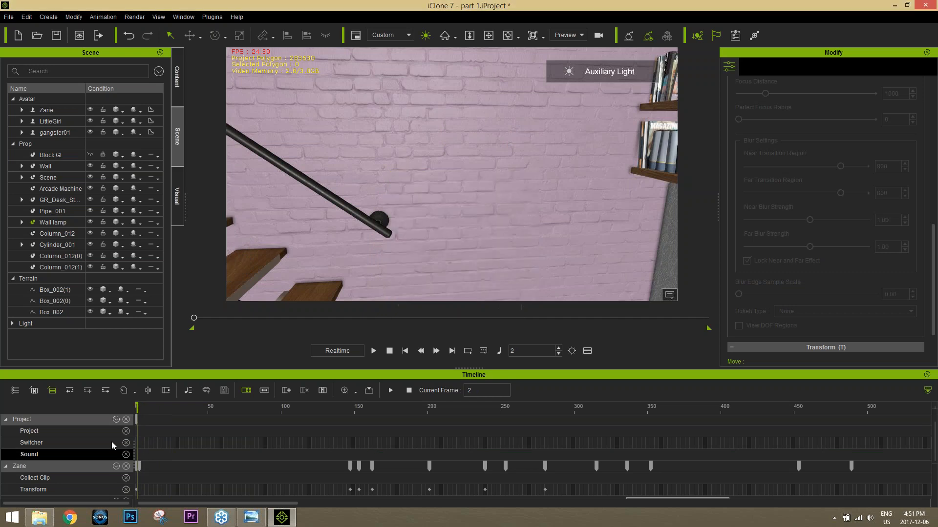
{"action": "right_click", "coordinate": [139, 454]}
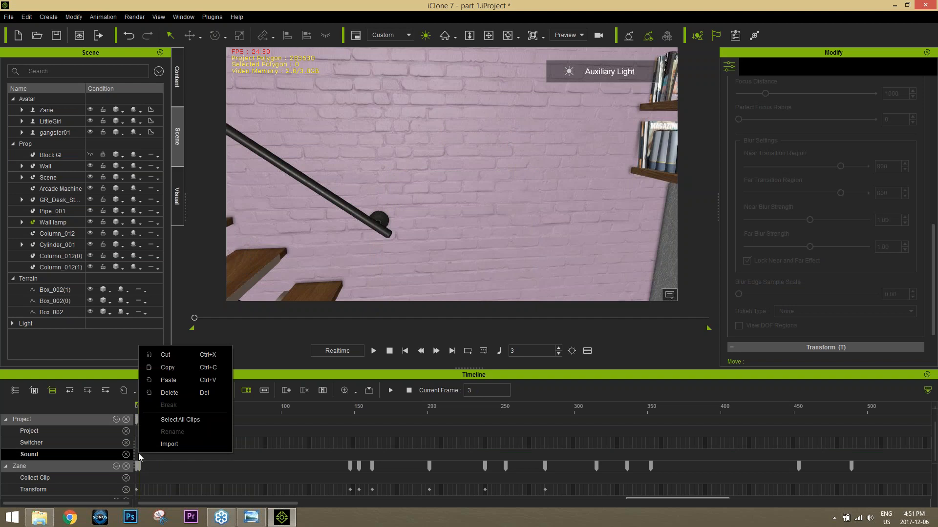
{"action": "left_click", "coordinate": [166, 445]}
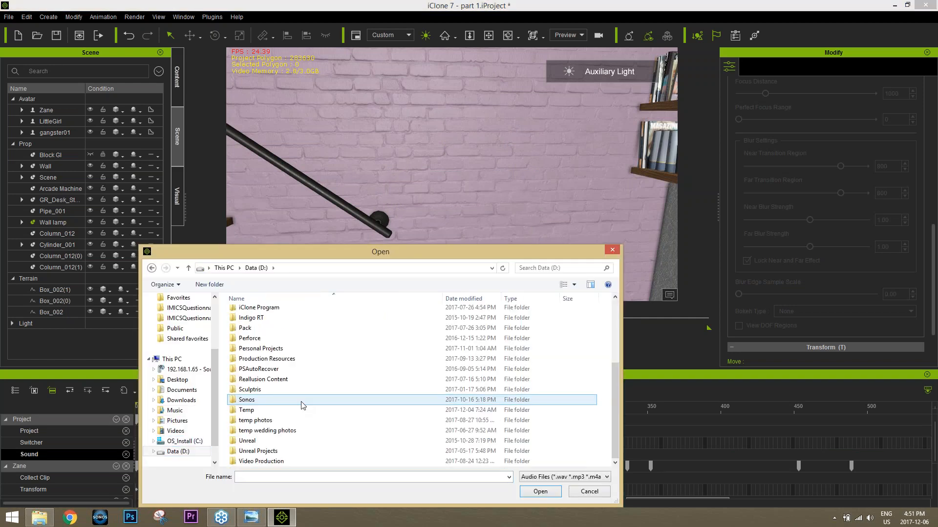
Step: Import the Suspense Music wave file from the Production Resources\Webinars\iC7 Script folder on Data (D:)
{"action": "scroll", "coordinate": [272, 400], "scroll_direction": "down", "scroll_amount": 4}
{"action": "double_click", "coordinate": [273, 360]}
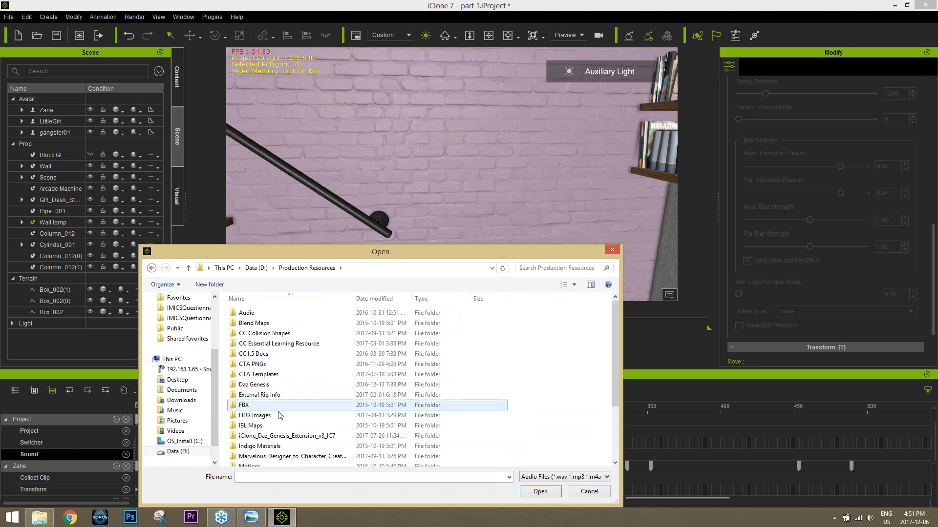
{"action": "scroll", "coordinate": [271, 413], "scroll_direction": "down", "scroll_amount": 3}
{"action": "double_click", "coordinate": [258, 462]}
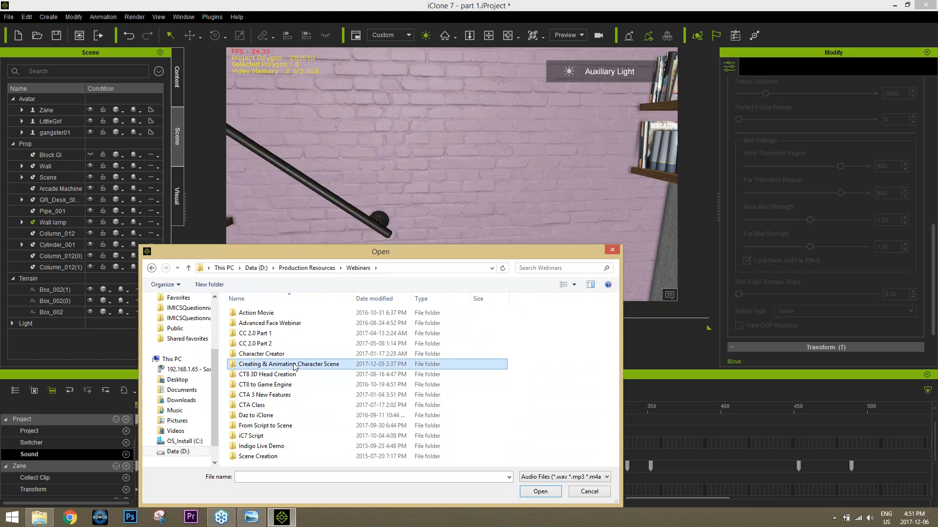
{"action": "double_click", "coordinate": [286, 365]}
{"action": "left_click", "coordinate": [327, 268]}
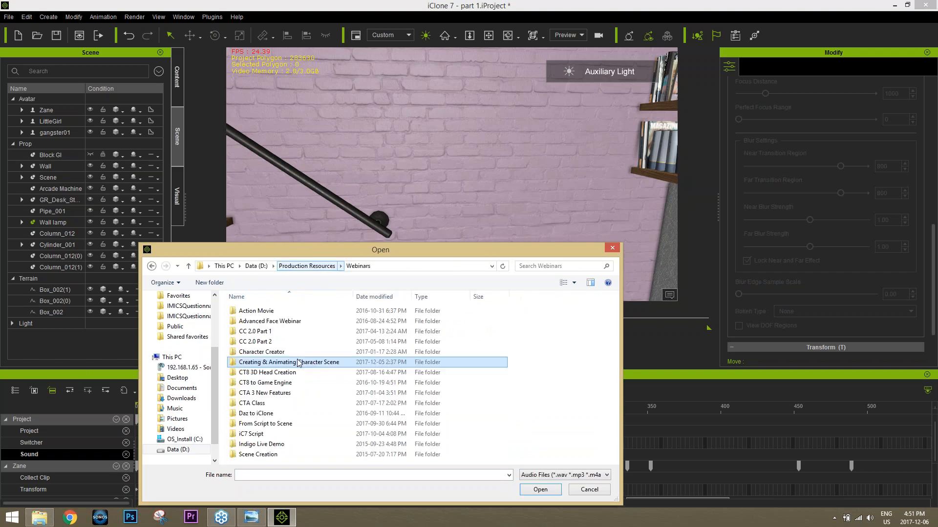
{"action": "left_click", "coordinate": [252, 436]}
{"action": "double_click", "coordinate": [252, 435]}
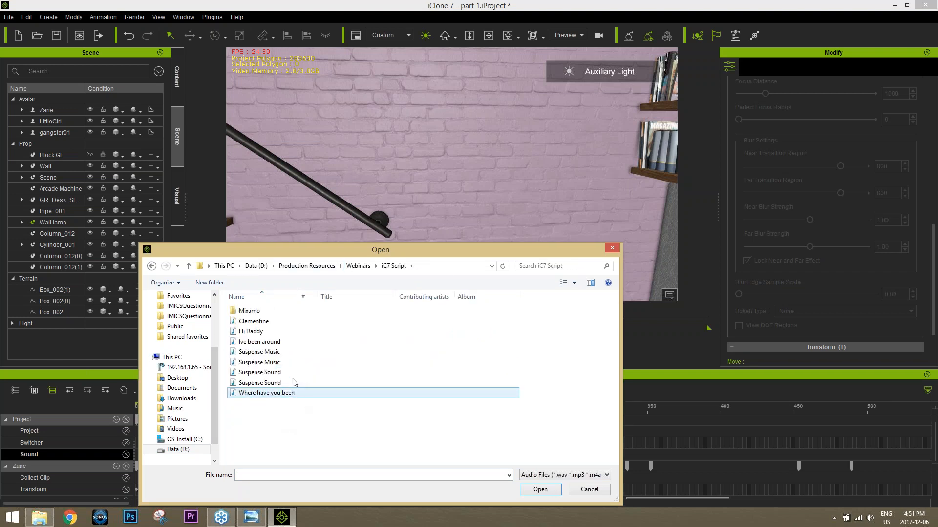
{"action": "double_click", "coordinate": [261, 361]}
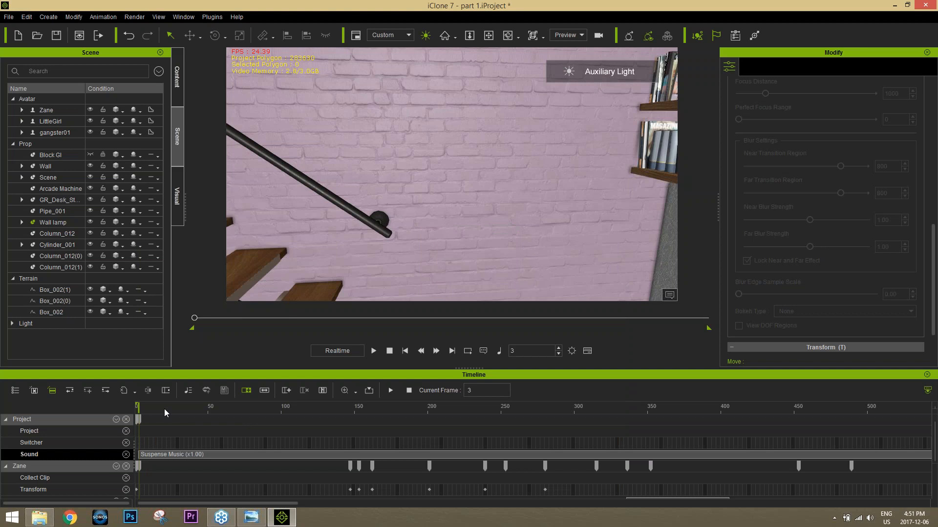
Step: Play back the scene to review Zane's expressions with the new background music
{"action": "key", "text": "space"}
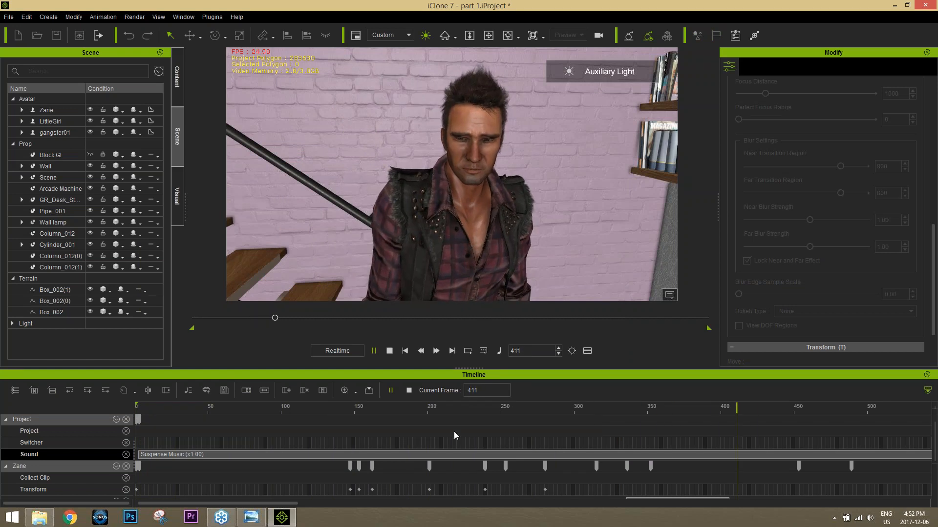
{"action": "scroll", "coordinate": [693, 440], "scroll_direction": "down", "scroll_amount": 3}
{"action": "scroll", "coordinate": [705, 438], "scroll_direction": "up", "scroll_amount": 2}
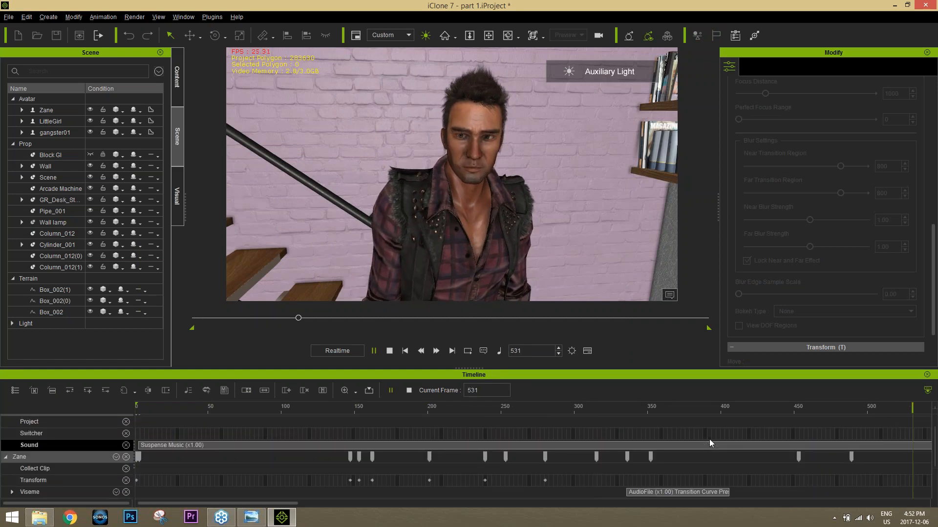
Step: Break the Suspense Music clip on the Sound track at frame 1225 and delete the part after the break
{"action": "scroll", "coordinate": [710, 440], "scroll_direction": "down", "scroll_amount": 3, "text": "ctrl"}
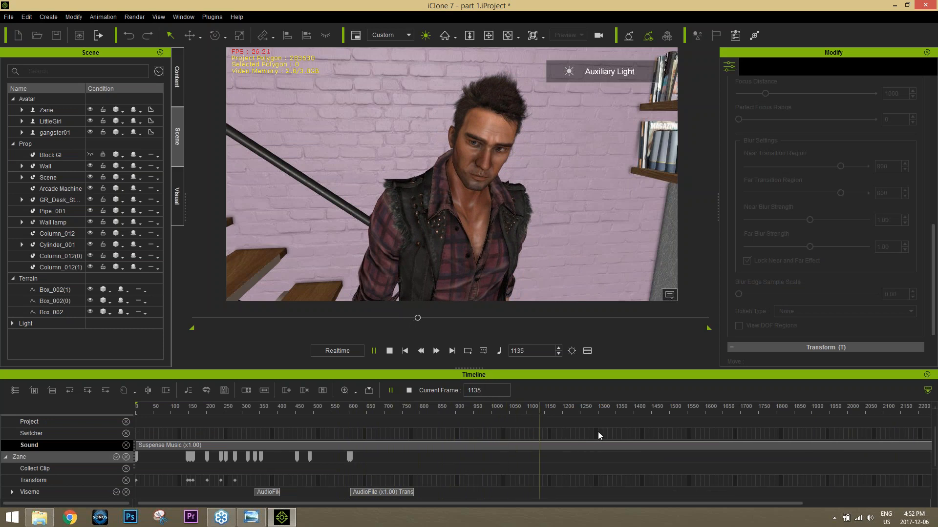
{"action": "key", "text": "space"}
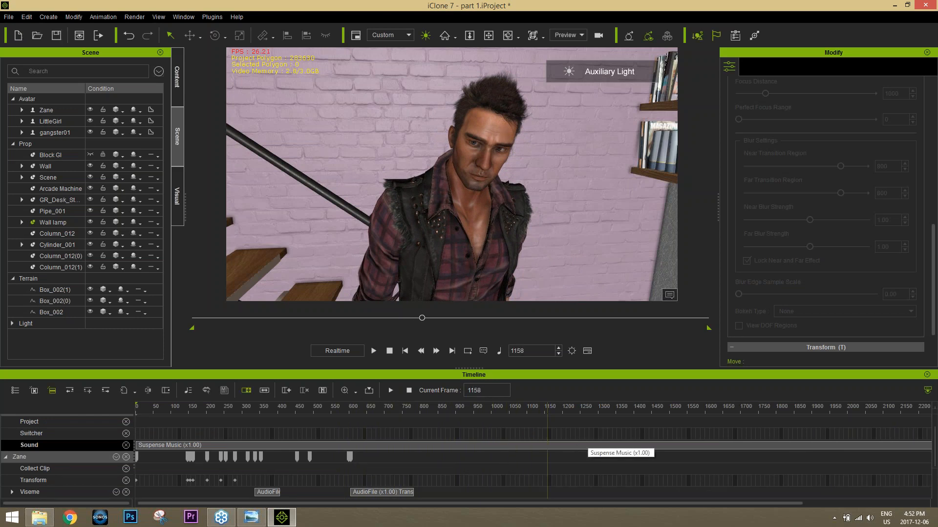
{"action": "left_click", "coordinate": [550, 409]}
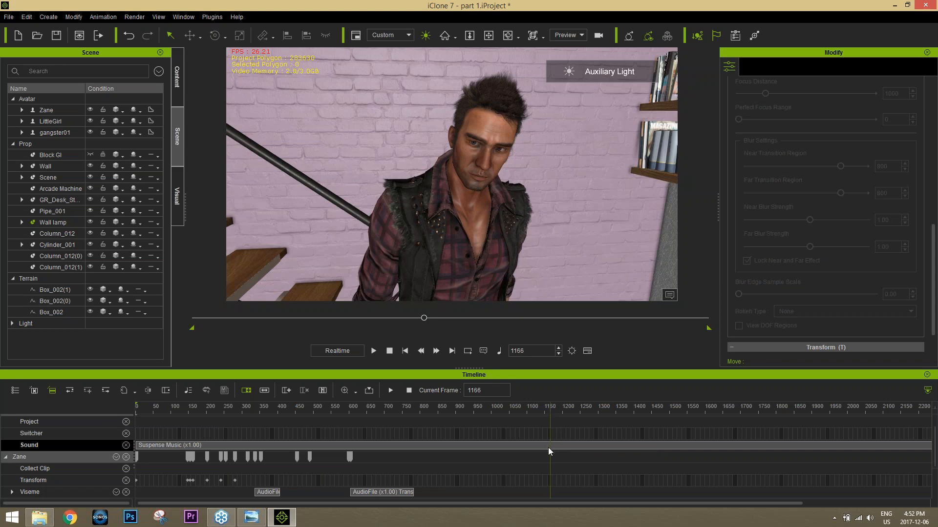
{"action": "left_click_drag", "start_coordinate": [560, 409], "coordinate": [571, 409]}
{"action": "left_click", "coordinate": [572, 445]}
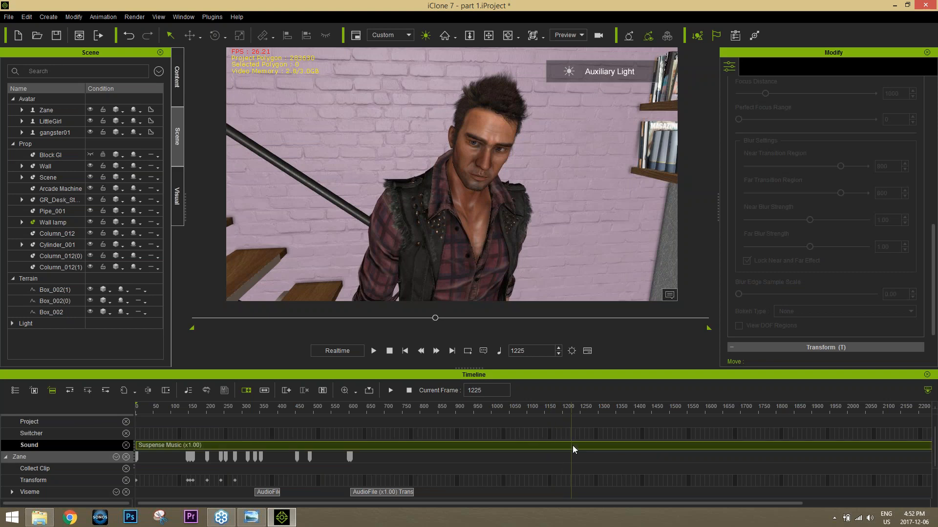
{"action": "right_click", "coordinate": [572, 446]}
{"action": "left_click", "coordinate": [603, 397]}
{"action": "left_click", "coordinate": [617, 446]}
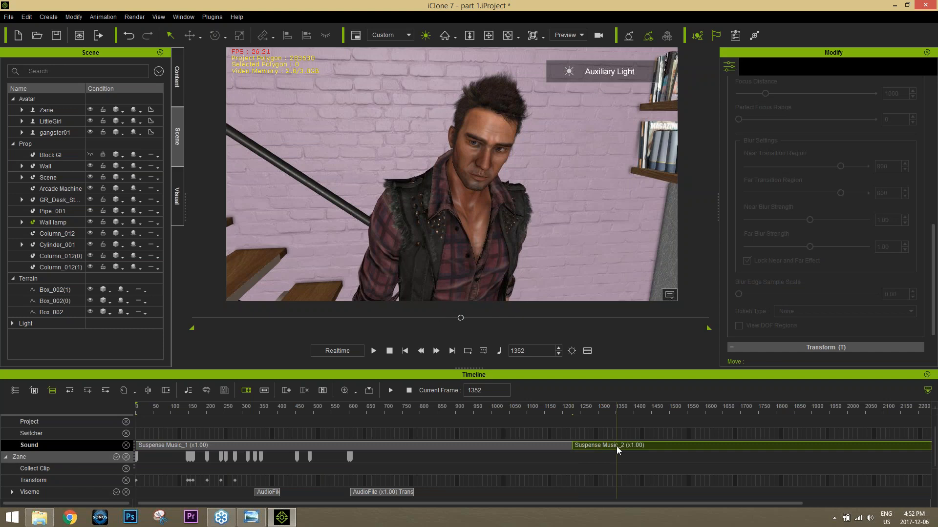
{"action": "key", "text": "Delete"}
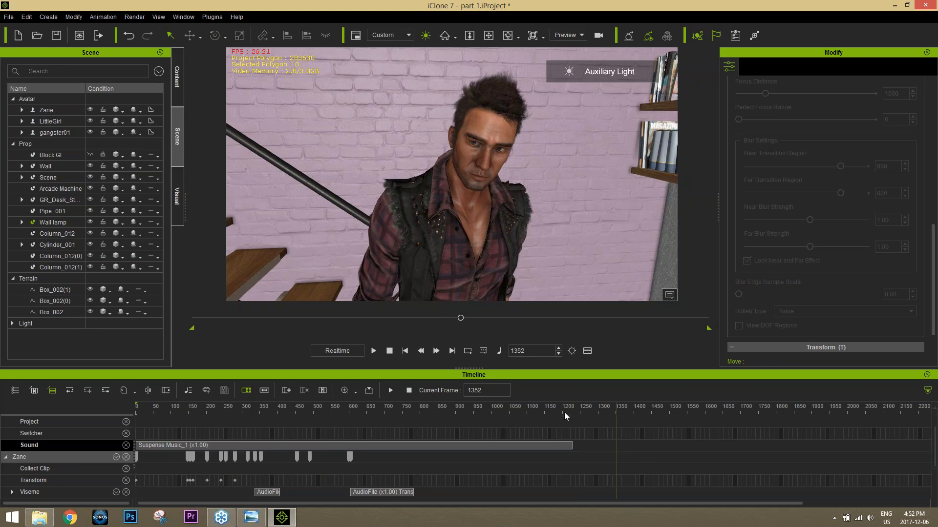
Step: Lengthen the fade-out of the remaining Suspense Music clip in its sound settings
{"action": "left_click", "coordinate": [564, 409]}
{"action": "left_click", "coordinate": [541, 446]}
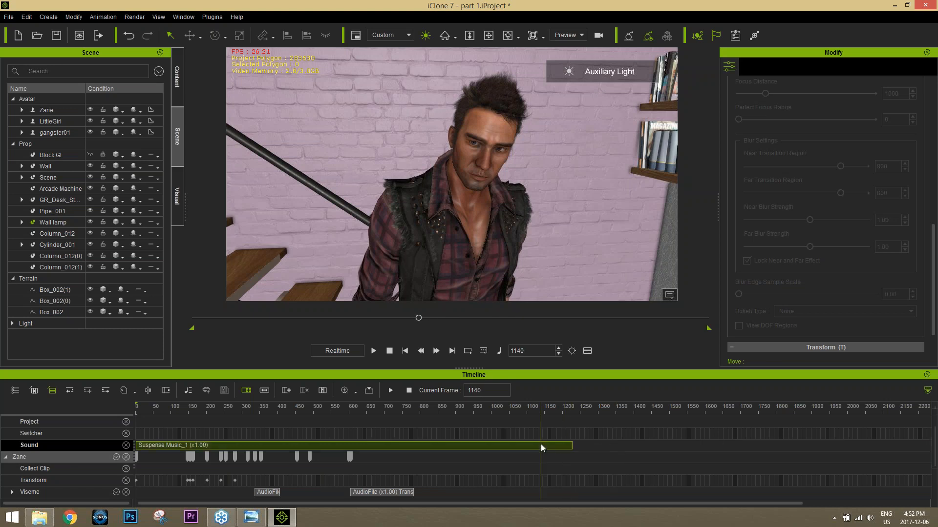
{"action": "right_click", "coordinate": [533, 444]}
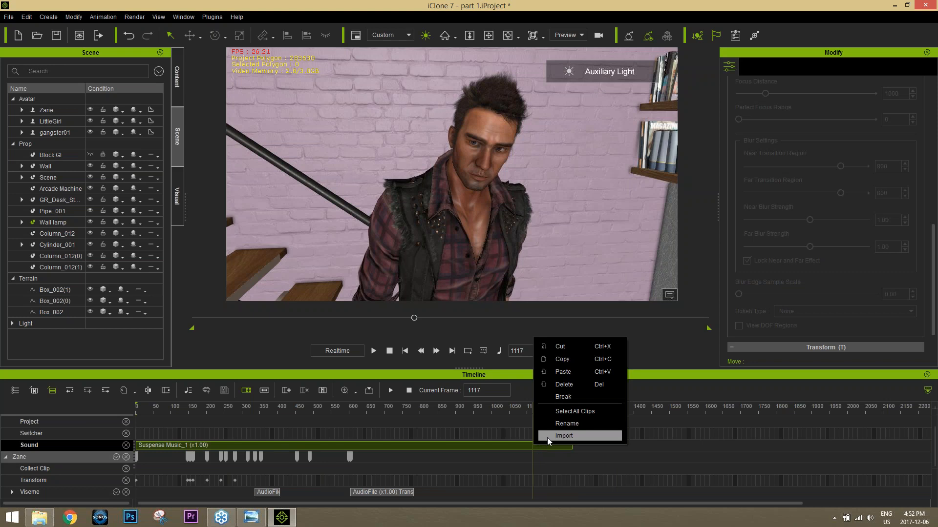
{"action": "double_click", "coordinate": [521, 447]}
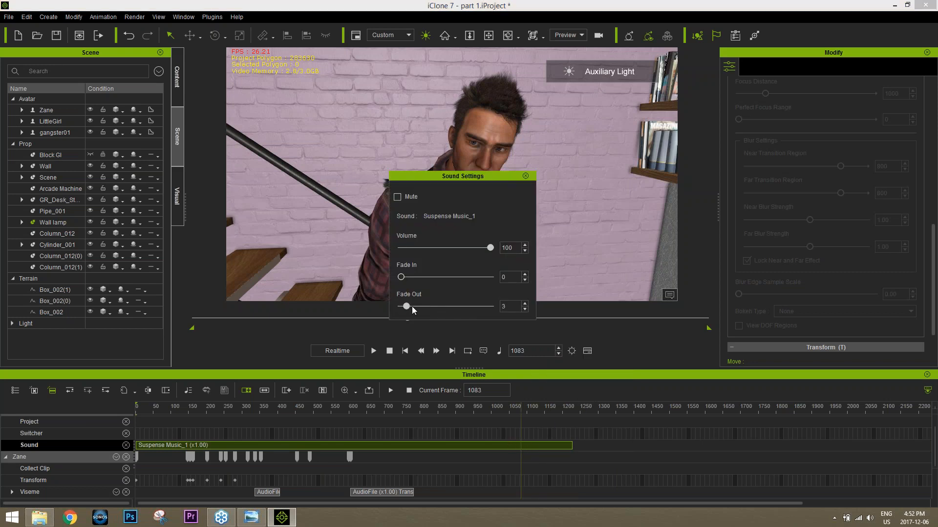
{"action": "left_click_drag", "start_coordinate": [412, 307], "coordinate": [505, 313]}
{"action": "left_click", "coordinate": [526, 176]}
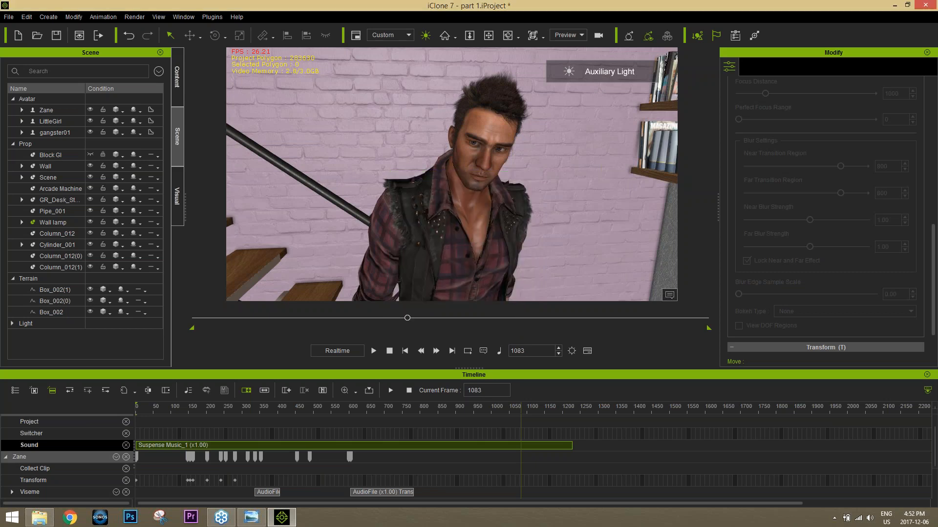
Step: Play back the second half of the trimmed music clip past its end to check the fade-out
{"action": "left_click", "coordinate": [342, 409]}
{"action": "key", "text": "space"}
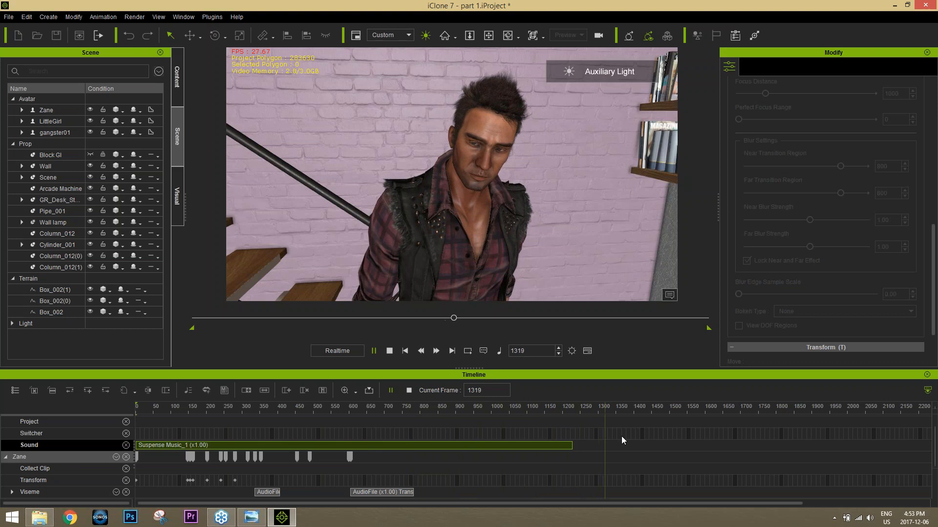
{"action": "key", "text": "space"}
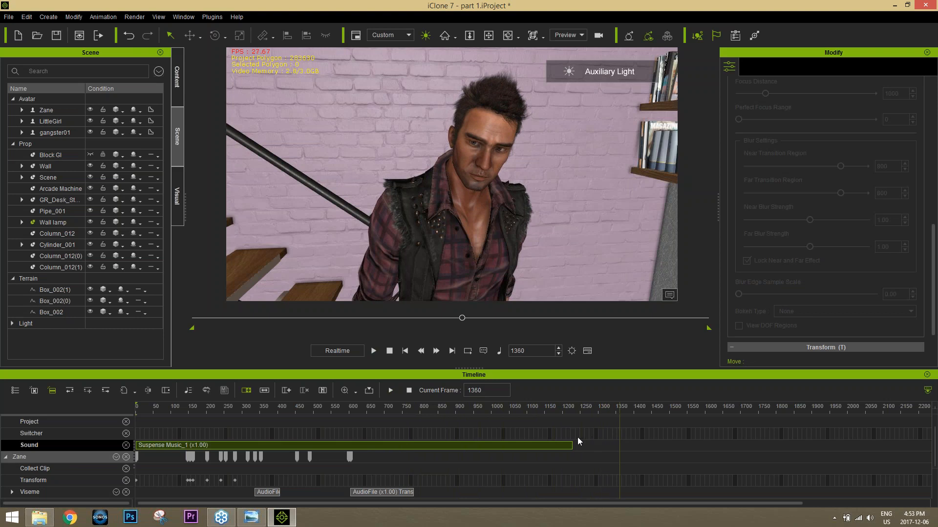
Step: Import the second Suspense Sound audio file from Production Resources\Webinars\iC7 Script on Data (D:) onto the Sound track at about frame 1360
{"action": "right_click", "coordinate": [620, 444]}
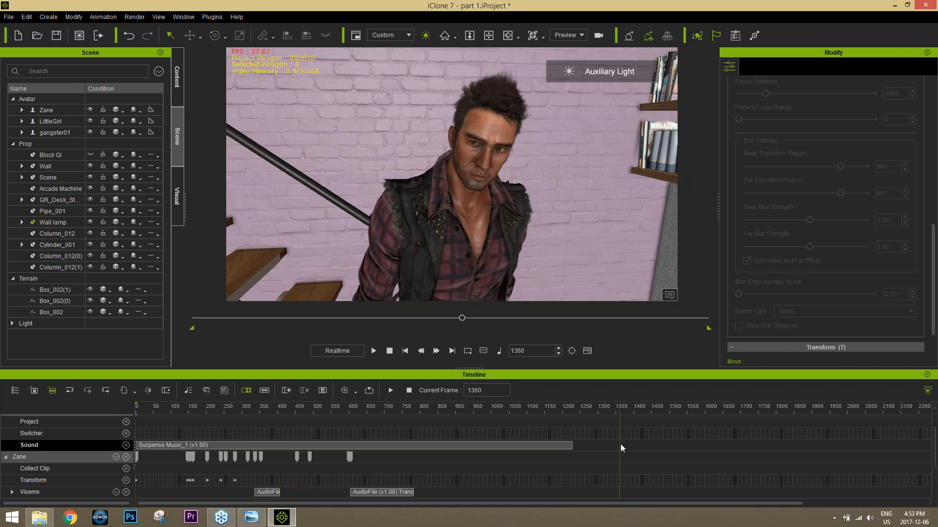
{"action": "left_click", "coordinate": [646, 438]}
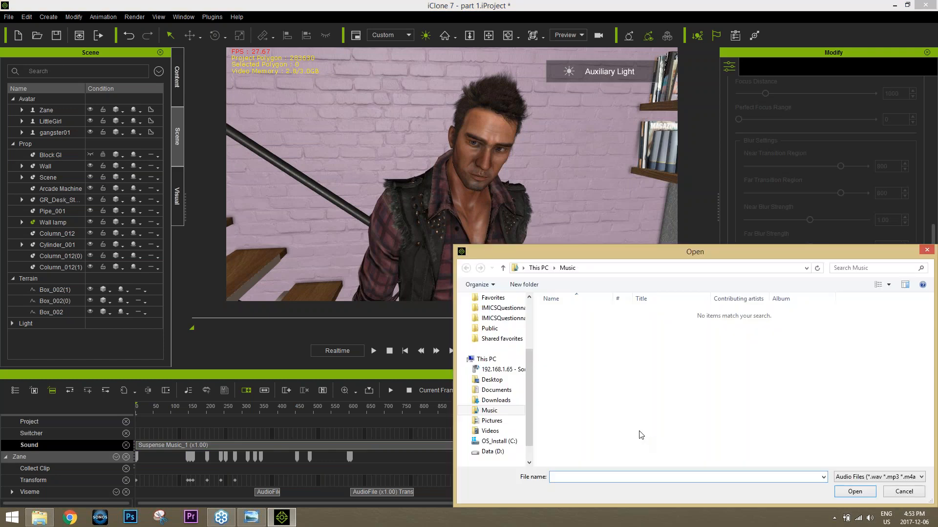
{"action": "left_click", "coordinate": [500, 452]}
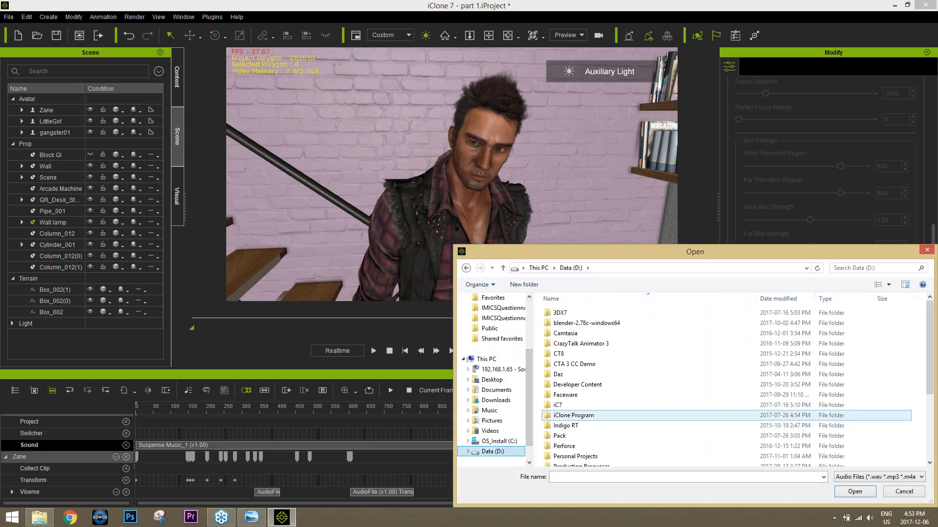
{"action": "scroll", "coordinate": [593, 447], "scroll_direction": "down", "scroll_amount": 2}
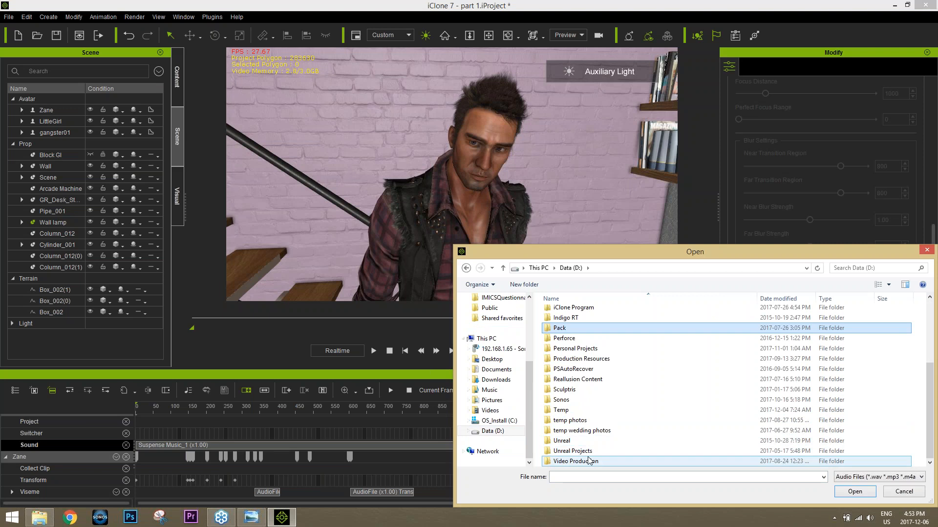
{"action": "left_click", "coordinate": [581, 360]}
{"action": "double_click", "coordinate": [580, 361]}
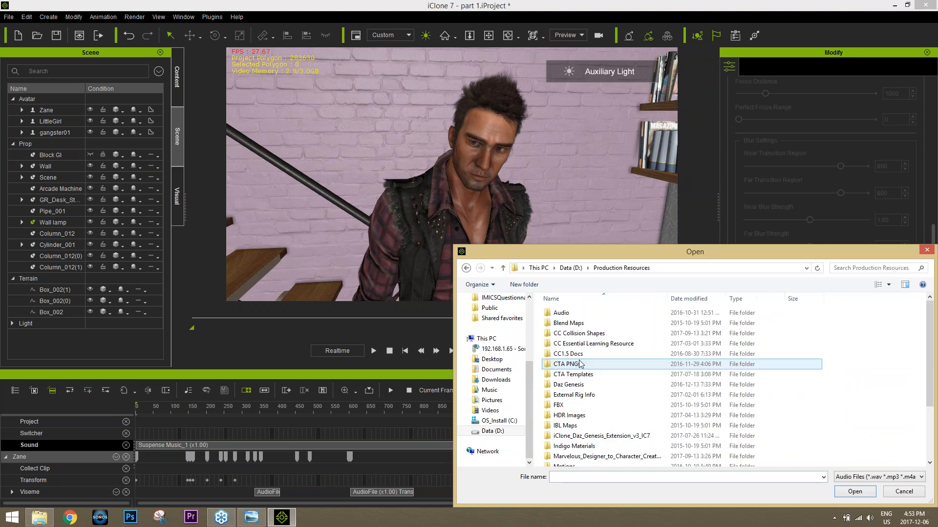
{"action": "scroll", "coordinate": [576, 440], "scroll_direction": "down", "scroll_amount": 3}
{"action": "double_click", "coordinate": [565, 462]}
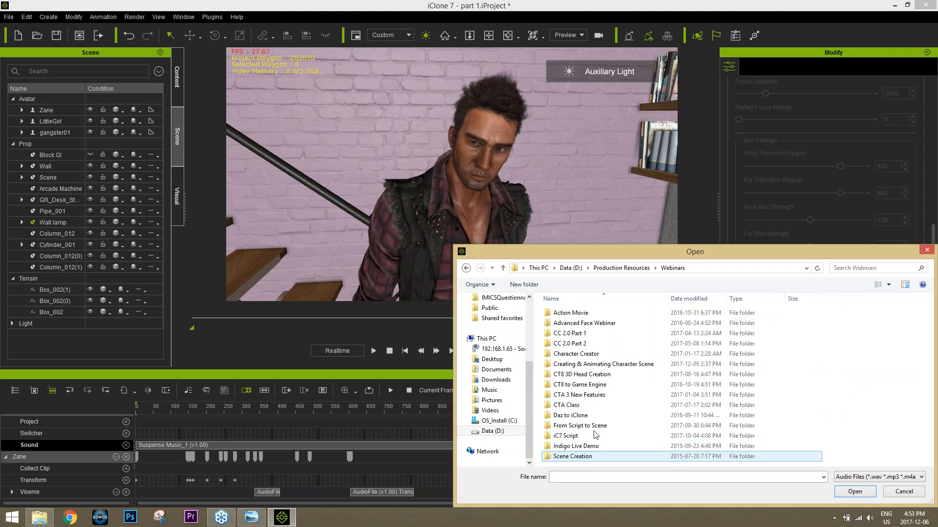
{"action": "left_click", "coordinate": [581, 427]}
{"action": "left_click", "coordinate": [581, 433]}
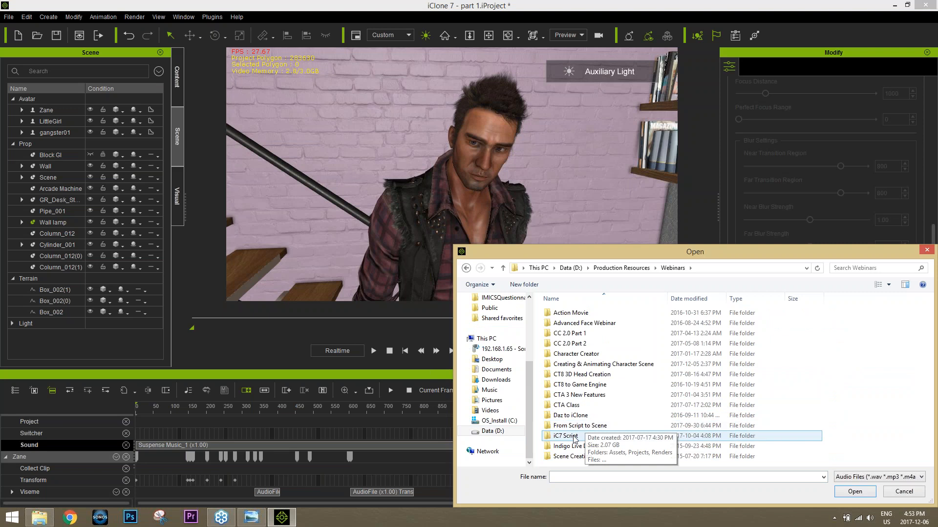
{"action": "double_click", "coordinate": [581, 433]}
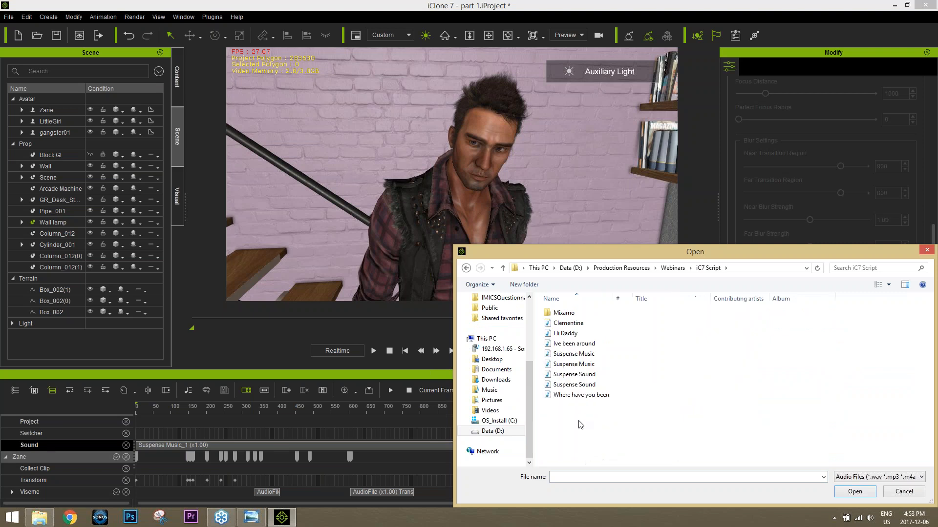
{"action": "double_click", "coordinate": [574, 385]}
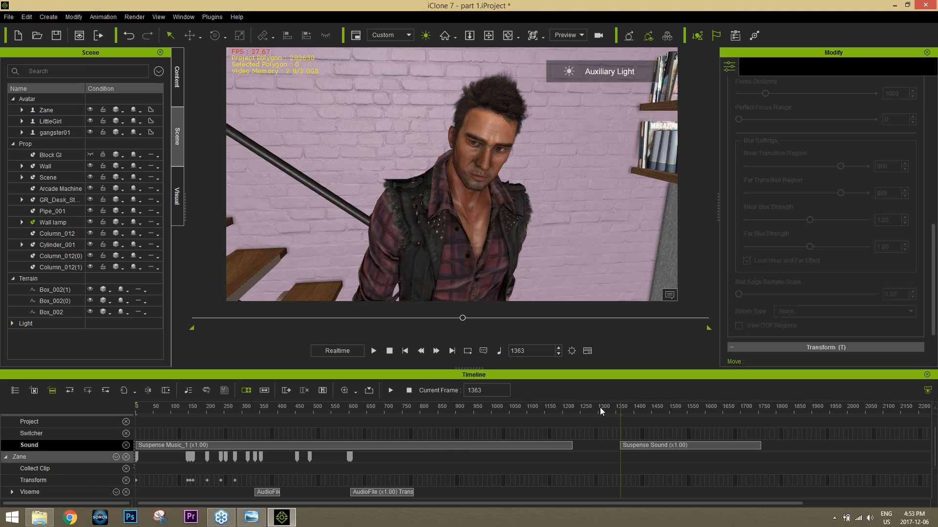
Step: Play back the scene from the start of the Suspense Sound clip to hear it
{"action": "key", "text": "space"}
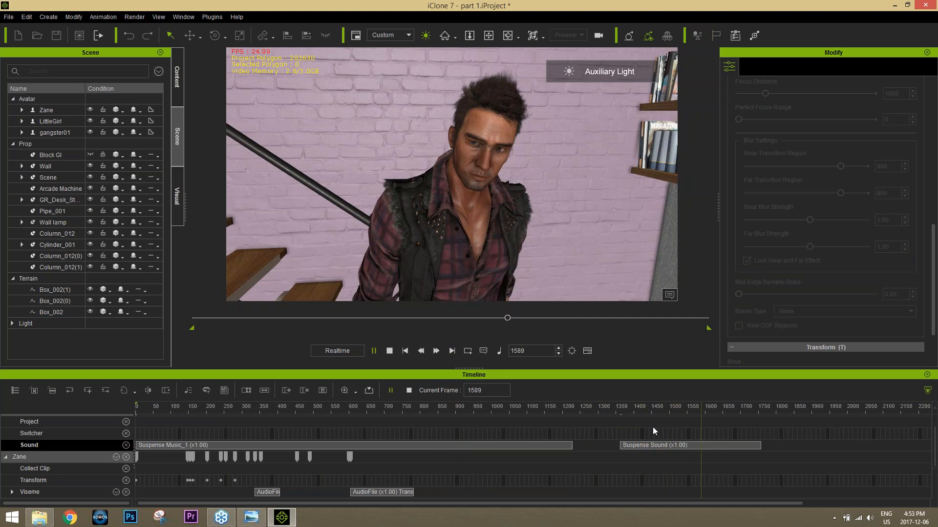
{"action": "key", "text": "space"}
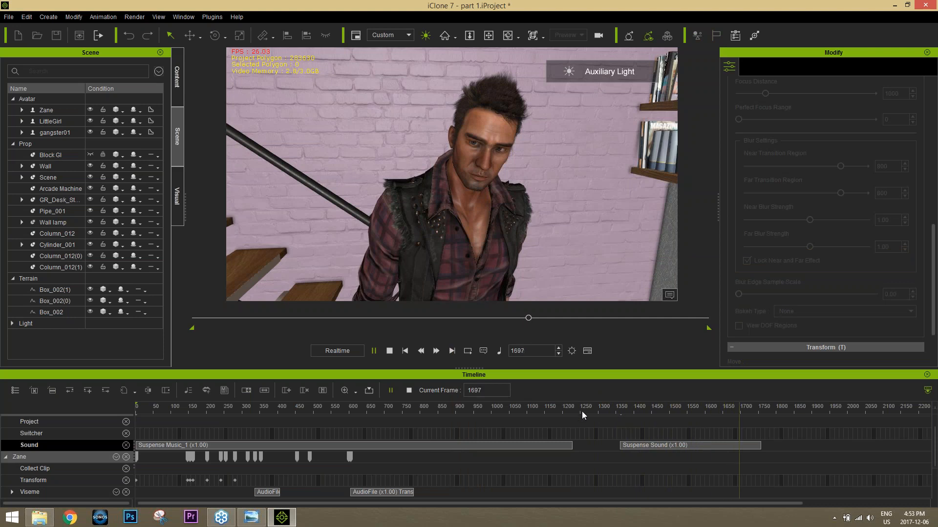
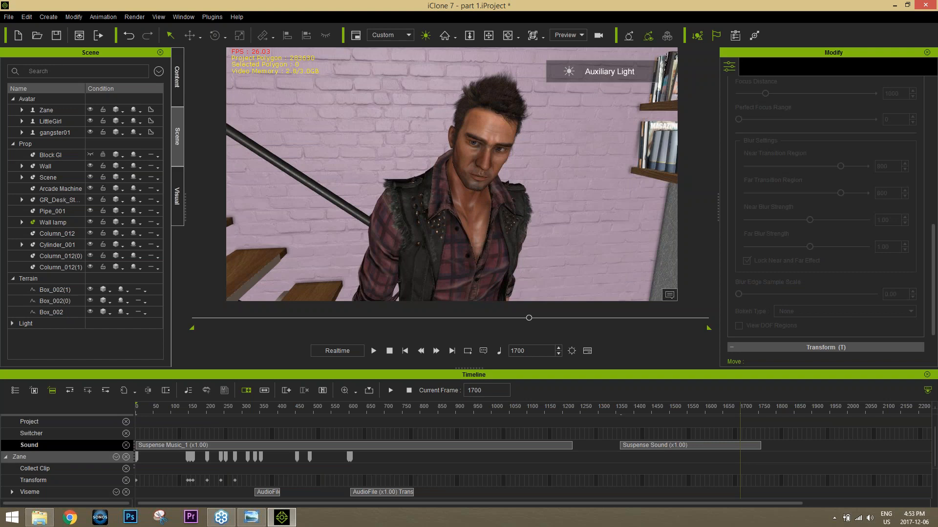
Step: Select the small wooden TV cabinet near the wall shelves and remove the Zane and Project tracks from the timeline
{"action": "scroll", "coordinate": [506, 229], "scroll_direction": "down", "scroll_amount": 5}
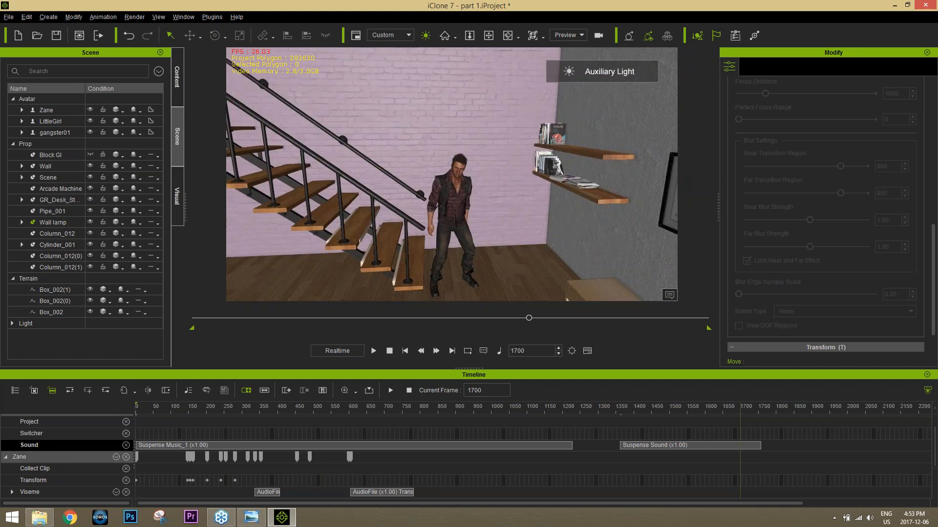
{"action": "left_click", "coordinate": [591, 284]}
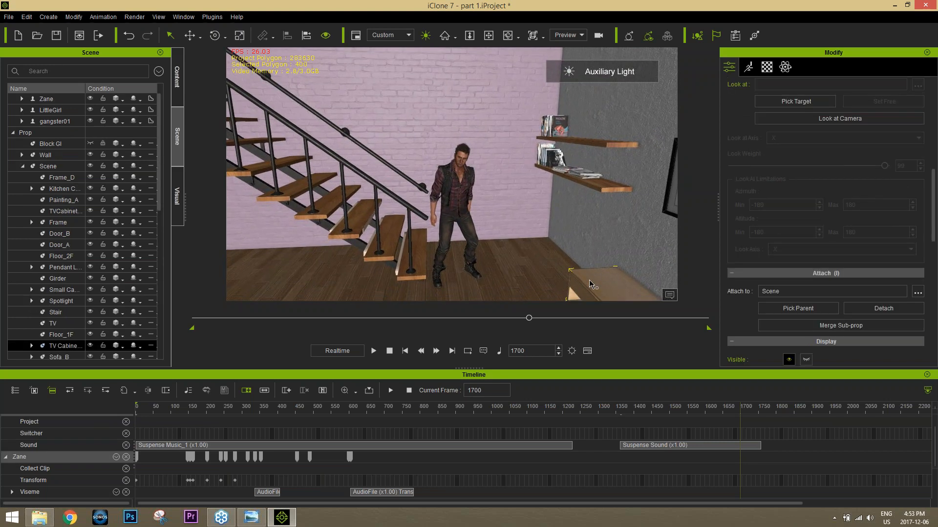
{"action": "middle_click_drag", "start_coordinate": [582, 281], "coordinate": [541, 217]}
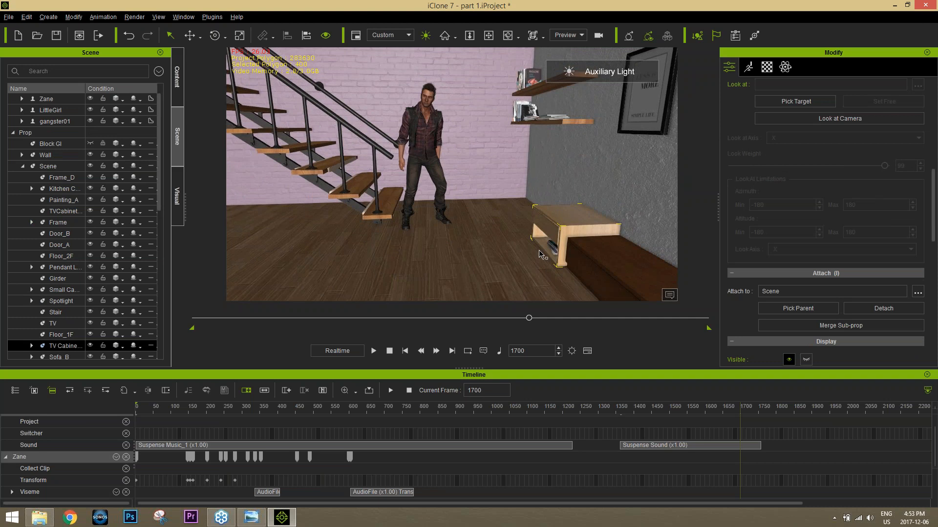
{"action": "left_click", "coordinate": [126, 457]}
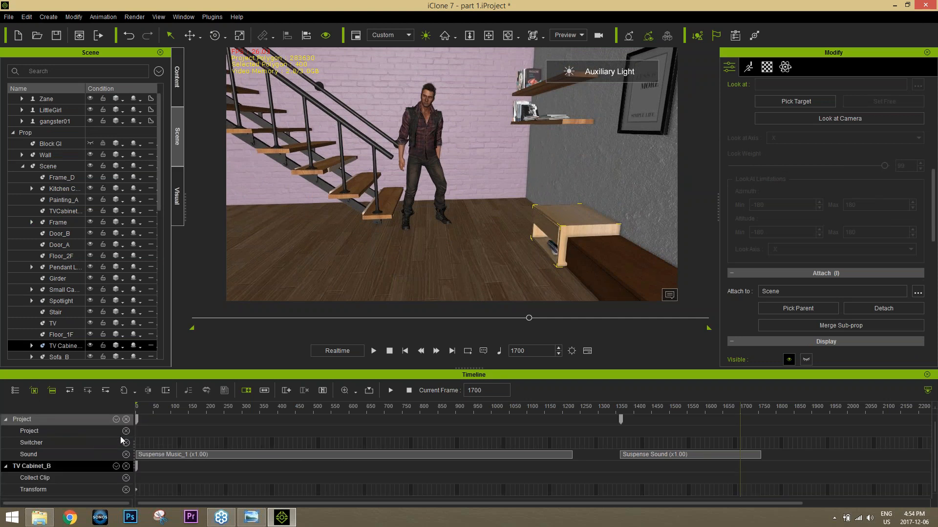
{"action": "left_click", "coordinate": [126, 420]}
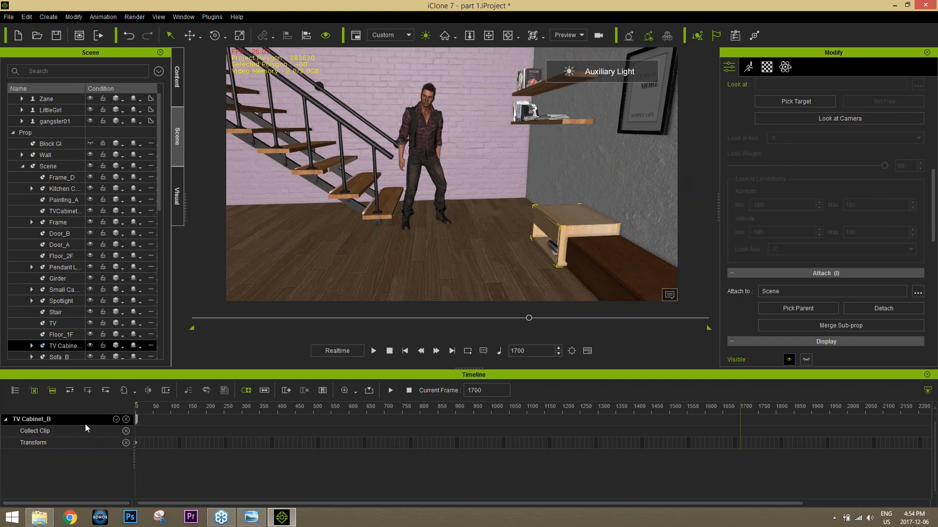
Step: Show the Sound track for the TV cabinet in the timeline
{"action": "left_click", "coordinate": [116, 420]}
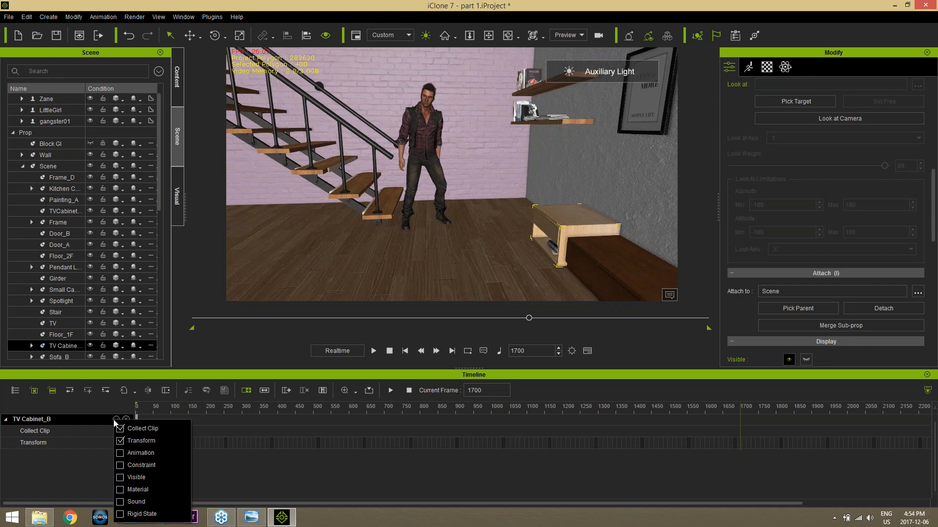
{"action": "left_click", "coordinate": [124, 502]}
{"action": "left_click", "coordinate": [192, 375]}
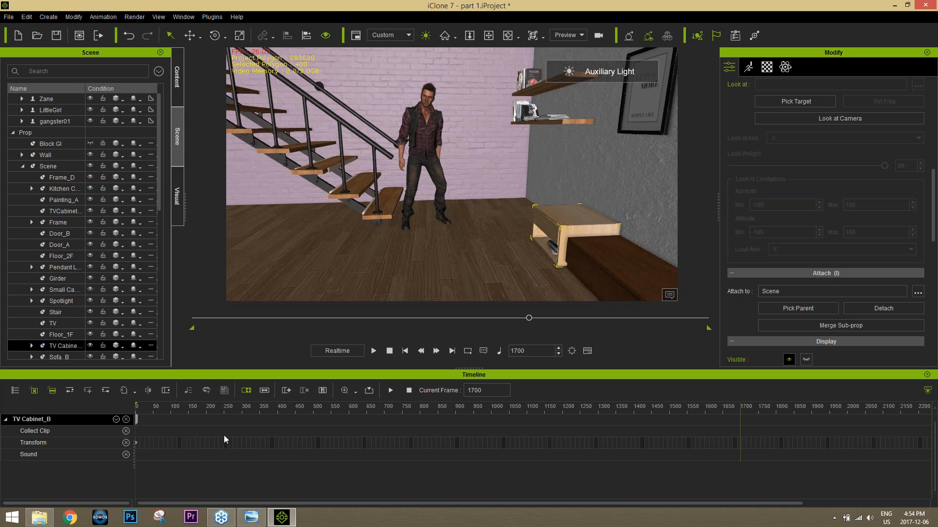
Step: Return to the start of the scene and create a new camera from a view of Zane on the stairs
{"action": "left_click", "coordinate": [389, 351]}
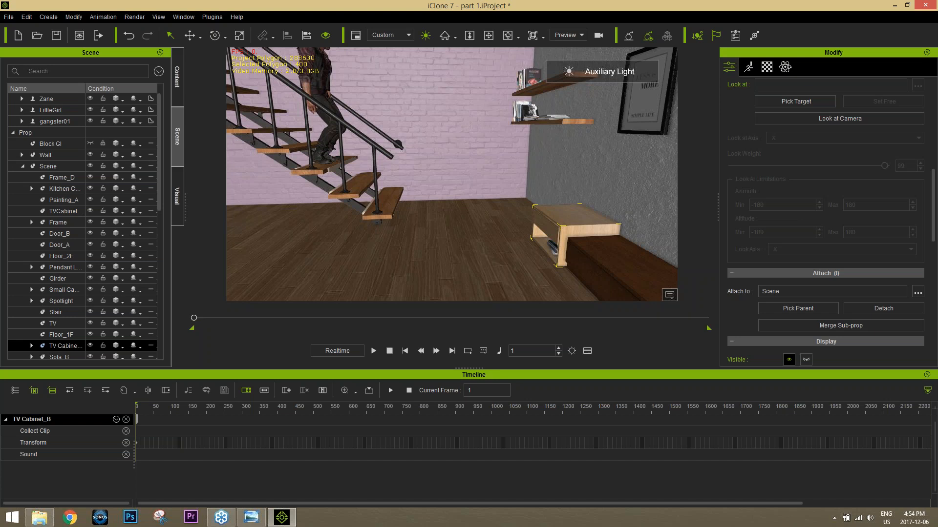
{"action": "left_click_drag", "start_coordinate": [329, 155], "coordinate": [348, 198], "text": "alt"}
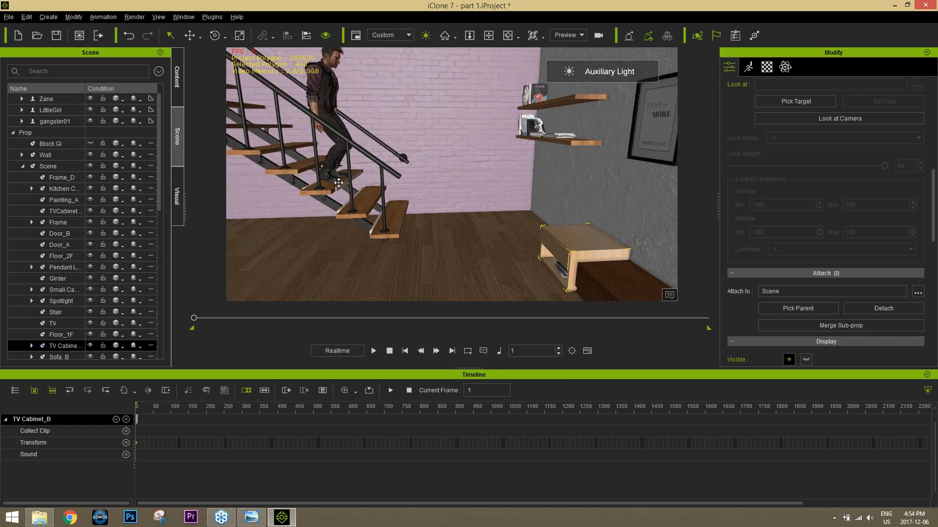
{"action": "right_click_drag", "start_coordinate": [347, 198], "coordinate": [374, 205], "text": "alt"}
{"action": "scroll", "coordinate": [374, 154], "scroll_direction": "down", "scroll_amount": 5}
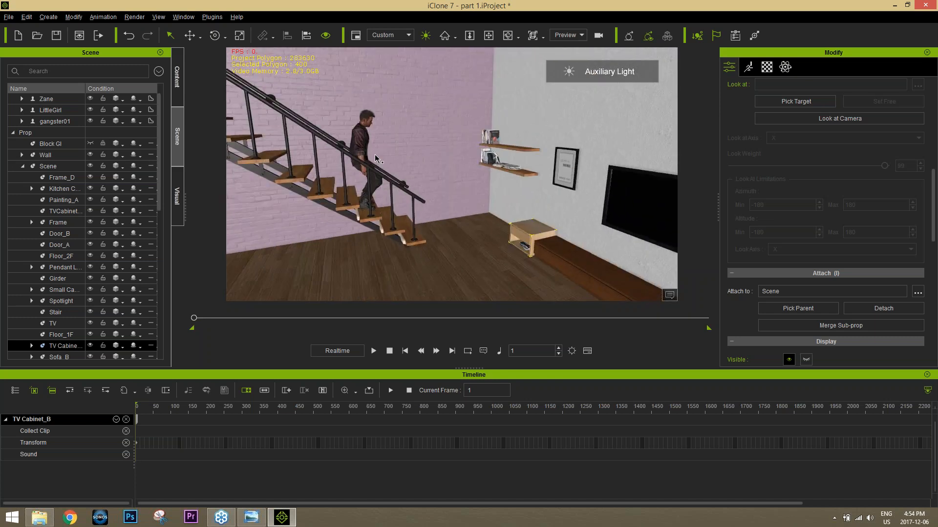
{"action": "right_click_drag", "start_coordinate": [374, 154], "coordinate": [381, 163], "text": "alt"}
{"action": "right_click_drag", "start_coordinate": [376, 221], "coordinate": [456, 266], "text": "alt"}
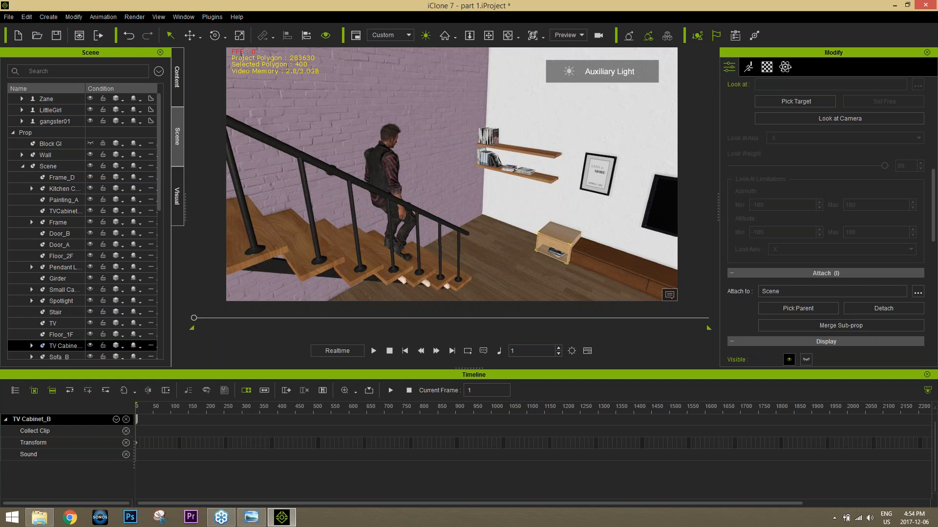
{"action": "left_click", "coordinate": [57, 18]}
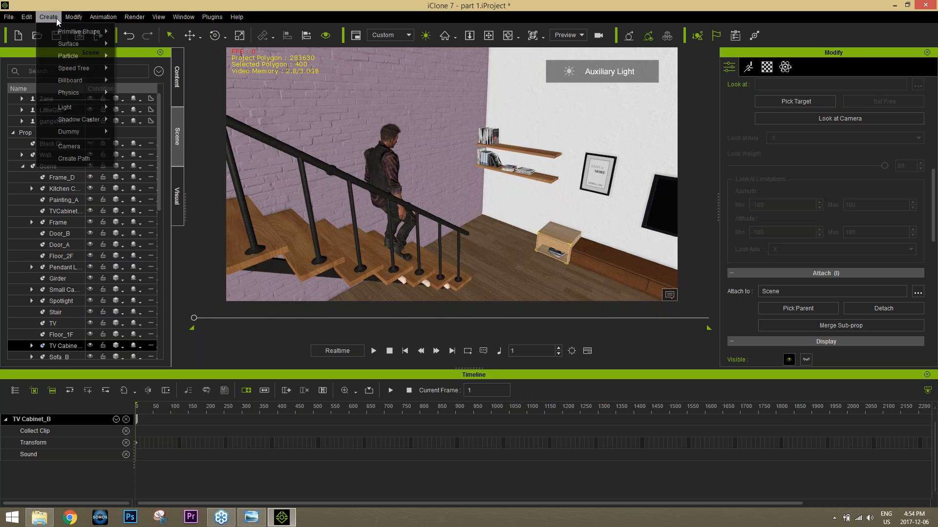
{"action": "left_click", "coordinate": [88, 147]}
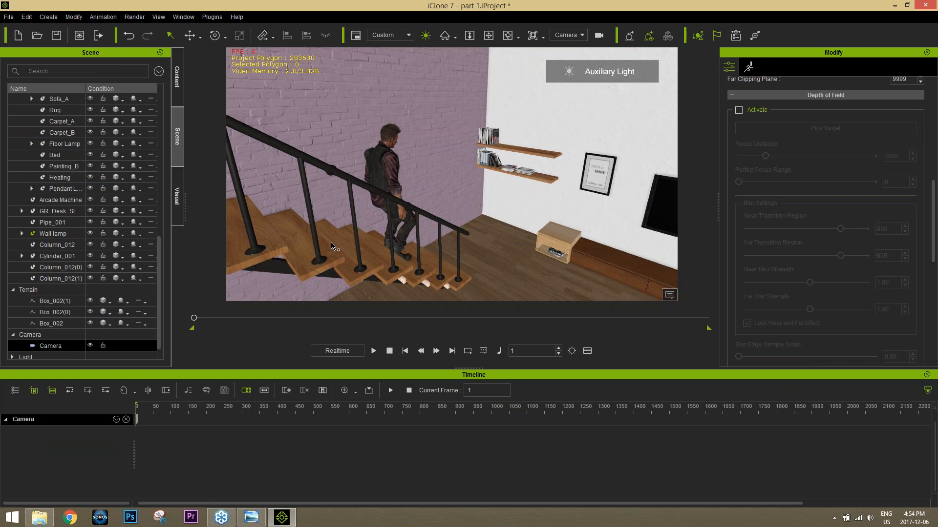
Step: Reframe the new camera from behind Zane, looking down over the stairs toward the TV wall
{"action": "mouse_move", "coordinate": [324, 243]}
{"action": "right_mouse_down", "text": "alt"}
{"action": "mouse_move", "coordinate": [361, 244]}
{"action": "mouse_move", "coordinate": [335, 246]}
{"action": "right_mouse_up", "text": "alt"}
{"action": "left_click", "coordinate": [365, 174]}
{"action": "right_click_drag", "start_coordinate": [333, 213], "coordinate": [378, 247], "text": "alt"}
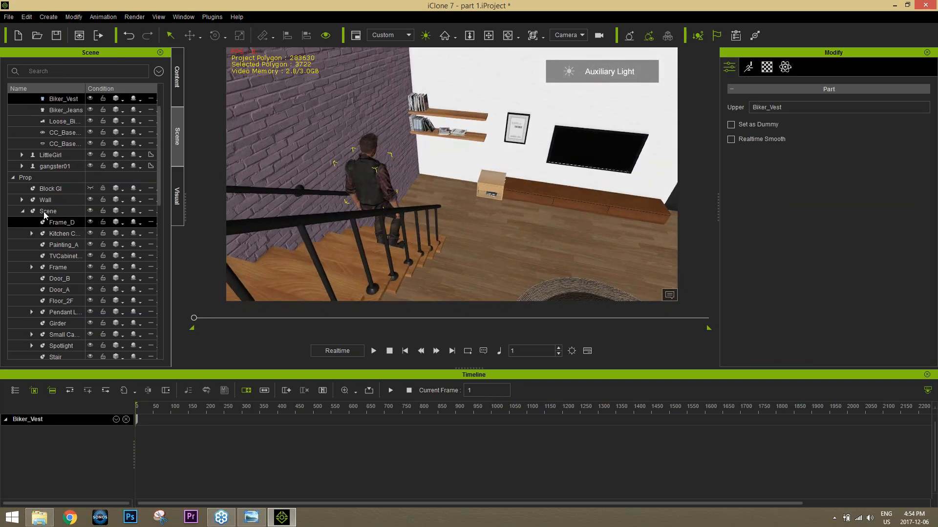
Step: Select the new camera and compare its 20mm, 35mm and 50mm lens presets, leaving it on 35mm
{"action": "left_click", "coordinate": [13, 178]}
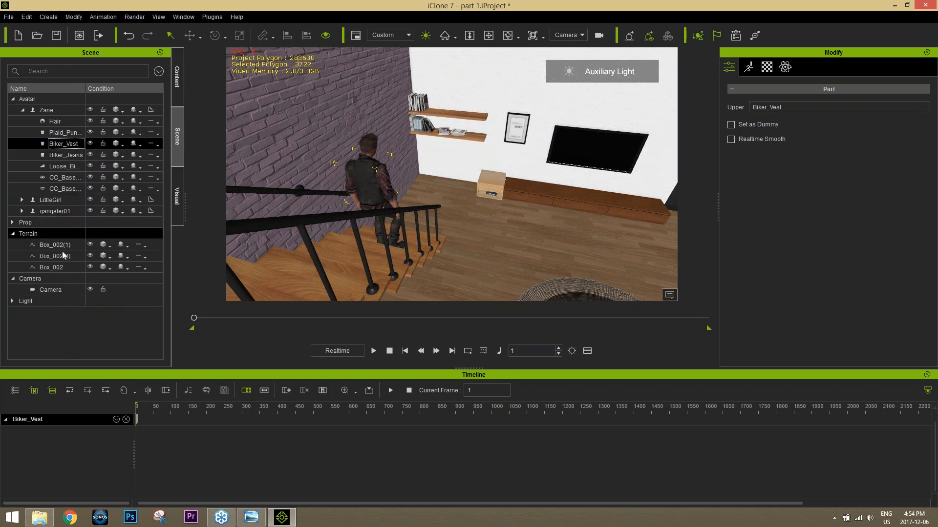
{"action": "left_click", "coordinate": [51, 290]}
{"action": "left_click", "coordinate": [727, 67]}
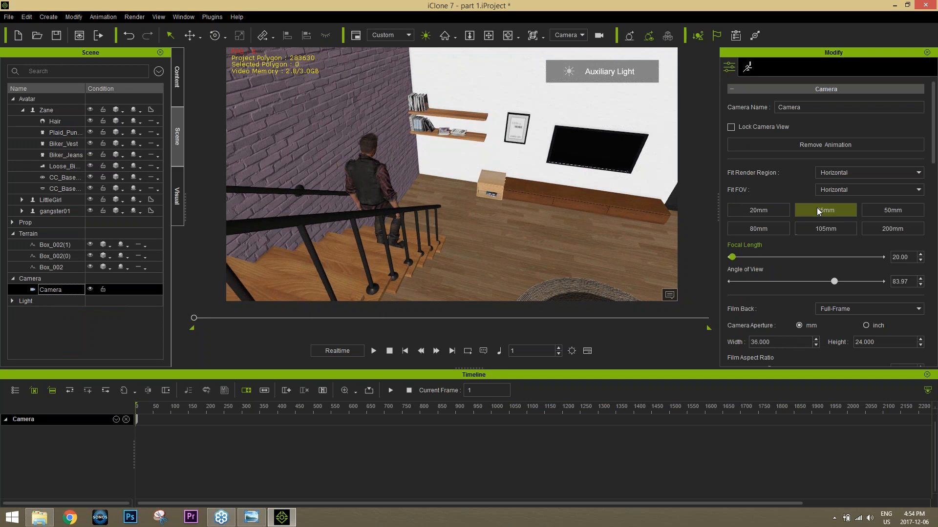
{"action": "left_click", "coordinate": [840, 209]}
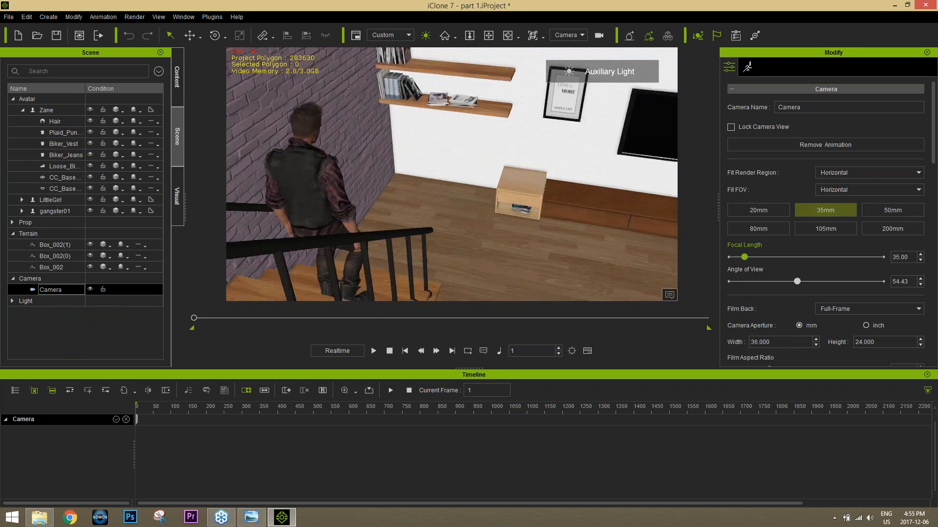
{"action": "left_click", "coordinate": [771, 211]}
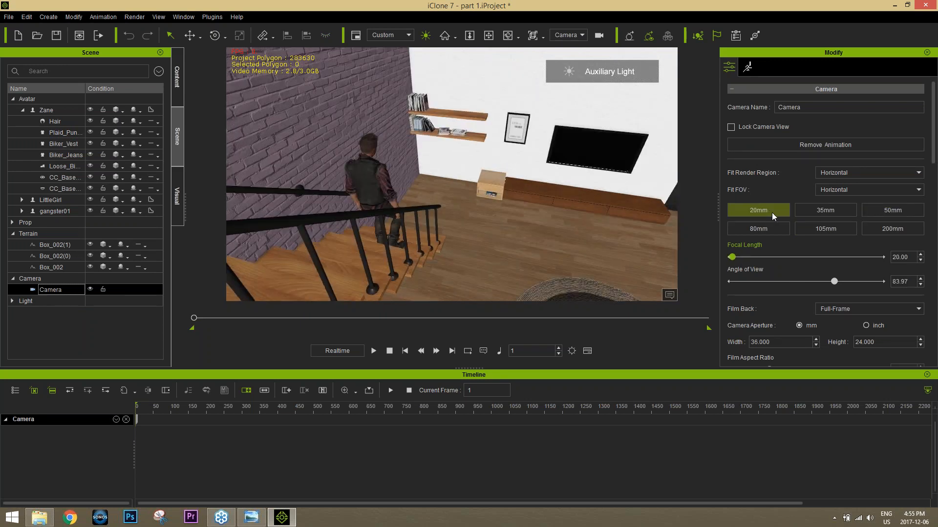
{"action": "left_click", "coordinate": [877, 214]}
{"action": "left_click", "coordinate": [837, 211]}
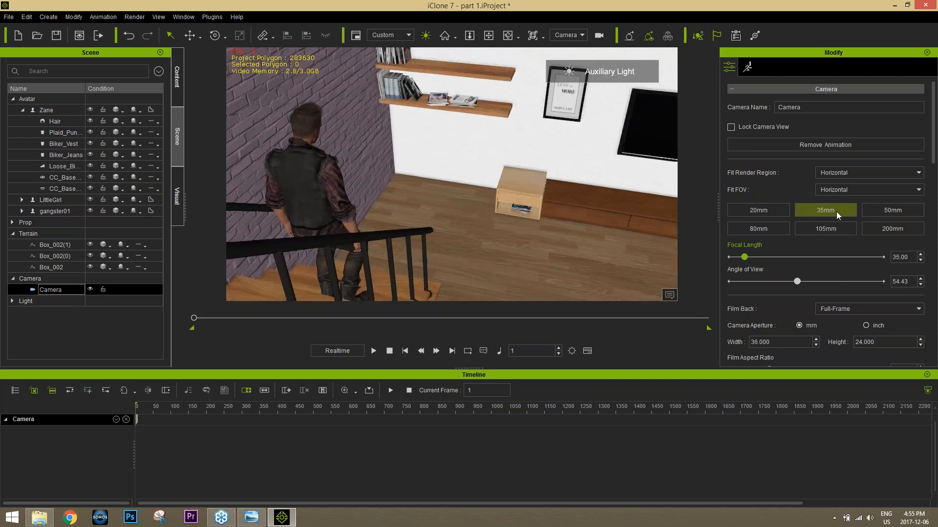
{"action": "left_click", "coordinate": [764, 209]}
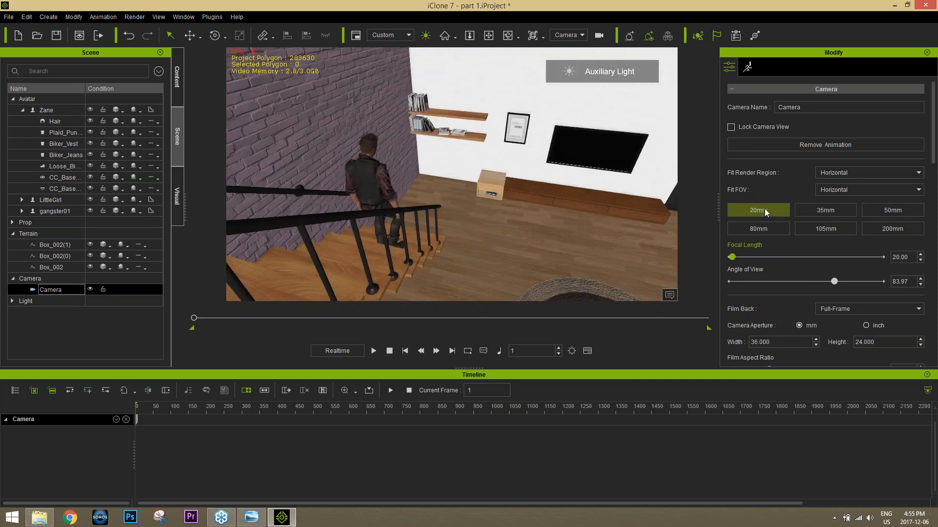
{"action": "left_click", "coordinate": [825, 210]}
Step: Pull the camera back slightly from Zane and set its focal length to 20mm
{"action": "scroll", "coordinate": [401, 204], "scroll_direction": "down", "scroll_amount": 4}
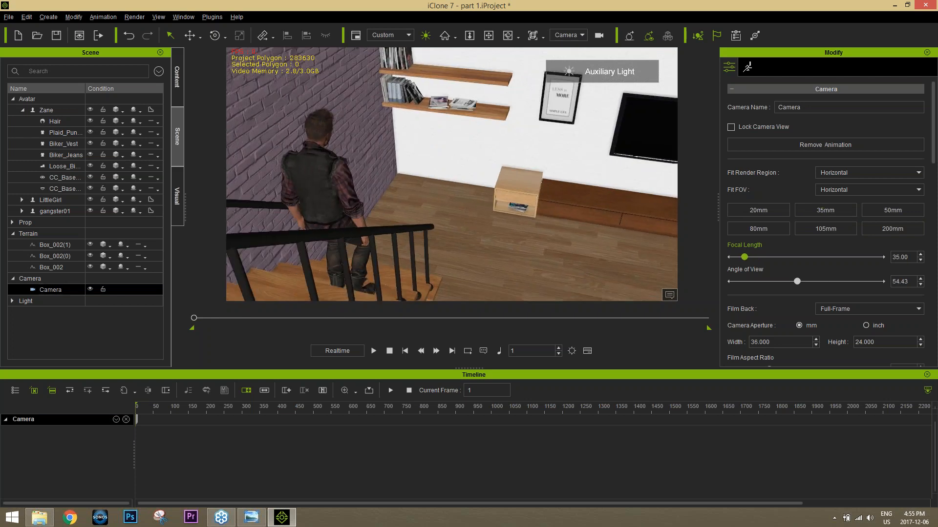
{"action": "right_click_drag", "start_coordinate": [386, 198], "coordinate": [364, 212]}
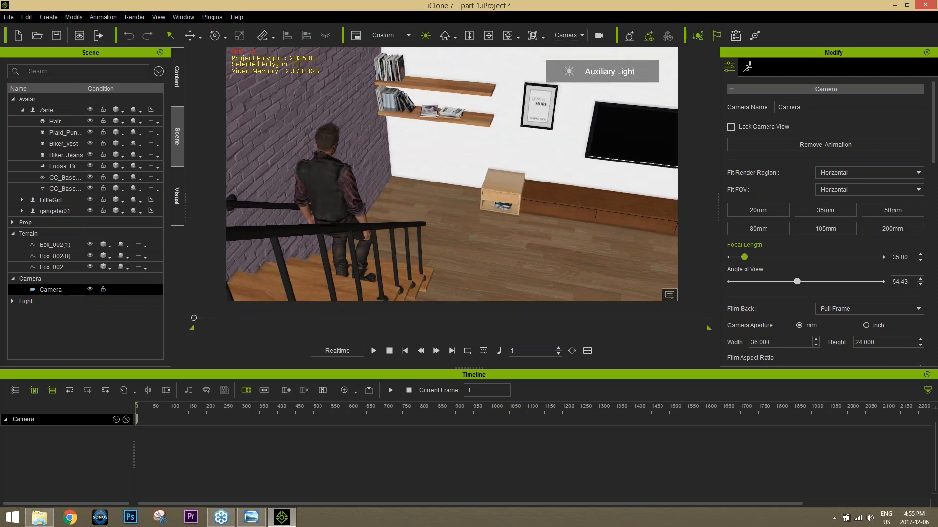
{"action": "left_click", "coordinate": [766, 210]}
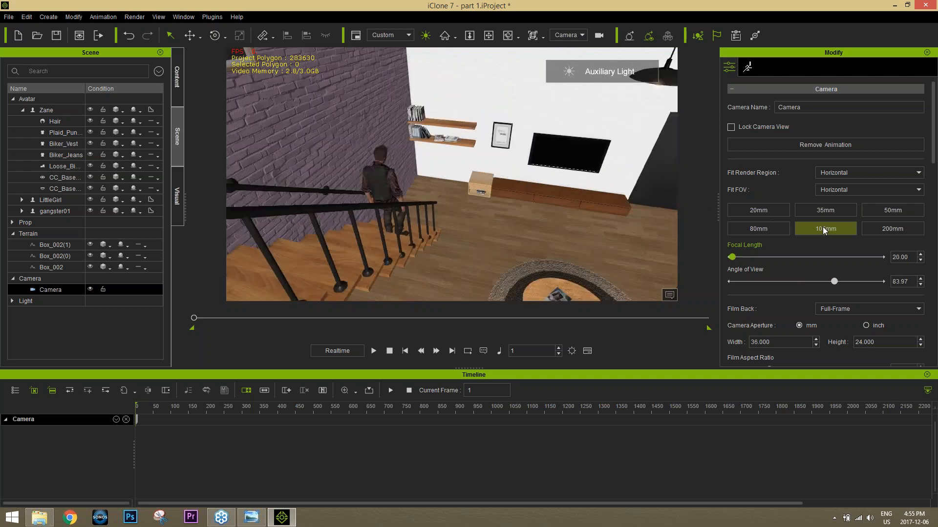
Step: Try the 200mm lens while moving the camera in and out, and return the lens to 20mm
{"action": "left_click", "coordinate": [881, 228]}
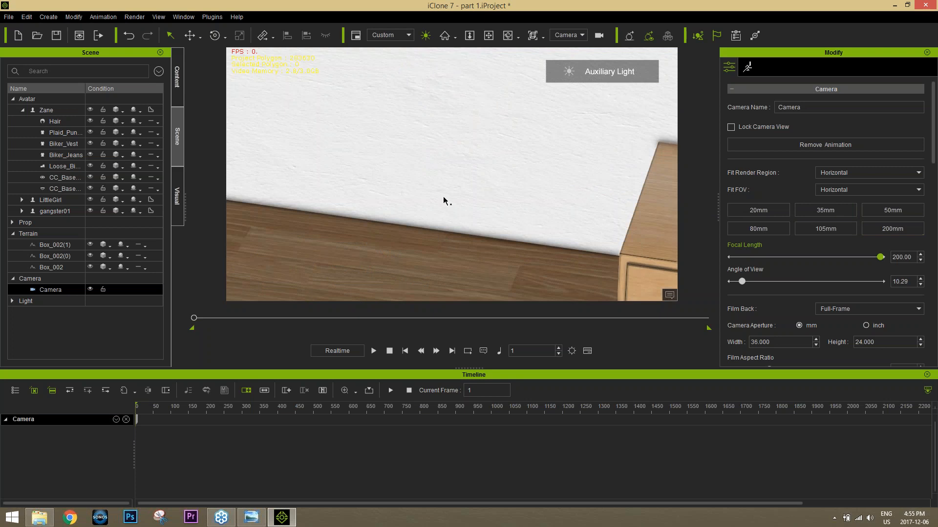
{"action": "scroll", "coordinate": [438, 206], "scroll_direction": "down", "scroll_amount": 5}
{"action": "scroll", "coordinate": [432, 283], "scroll_direction": "up", "scroll_amount": 10}
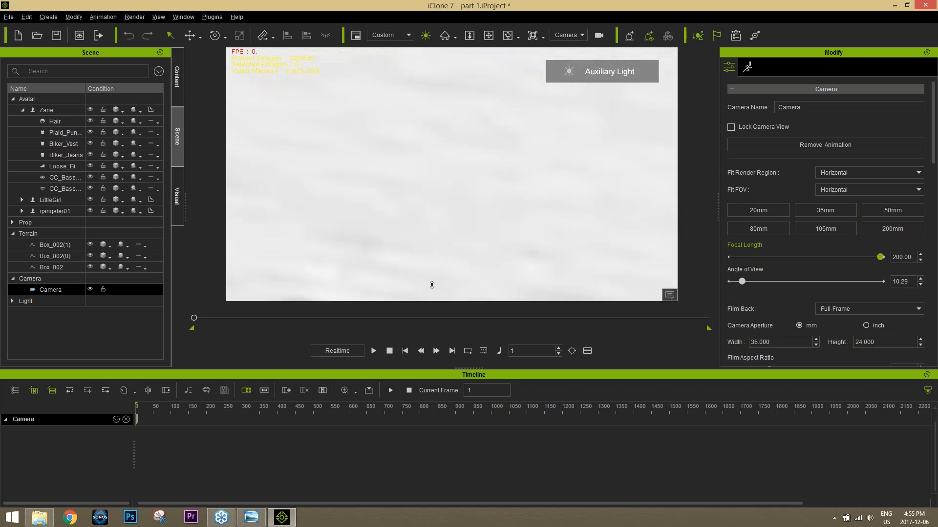
{"action": "scroll", "coordinate": [427, 253], "scroll_direction": "up", "scroll_amount": 3}
{"action": "scroll", "coordinate": [427, 254], "scroll_direction": "down", "scroll_amount": 10}
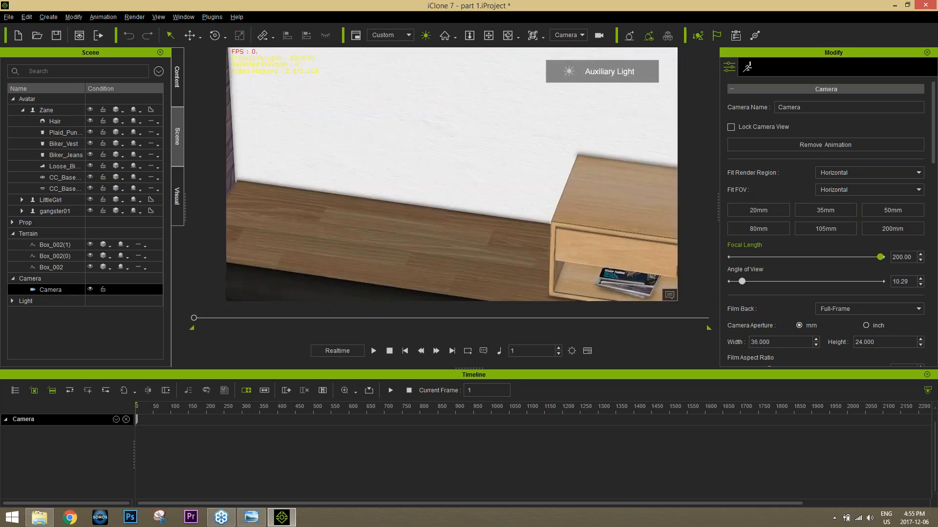
{"action": "left_click", "coordinate": [772, 212]}
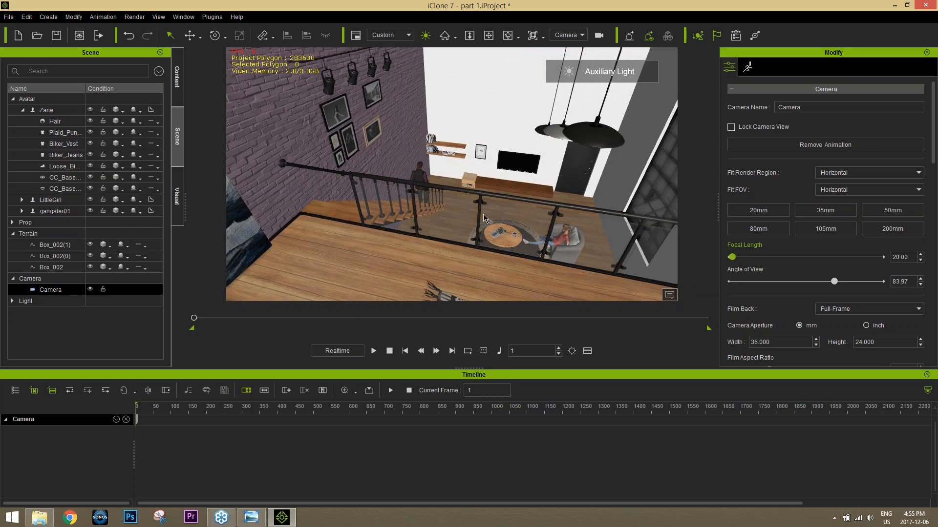
Step: Move the camera back in behind Zane, set its focal length to 35mm and reframe him near the middle of the shot
{"action": "right_click_drag", "start_coordinate": [430, 214], "coordinate": [418, 101], "text": "alt"}
{"action": "left_click", "coordinate": [820, 210]}
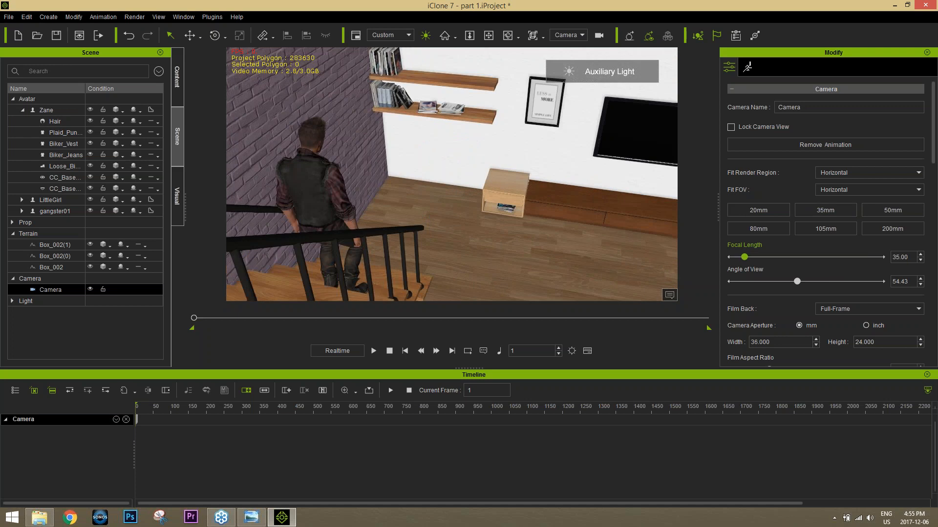
{"action": "middle_click_drag", "start_coordinate": [384, 221], "coordinate": [575, 237]}
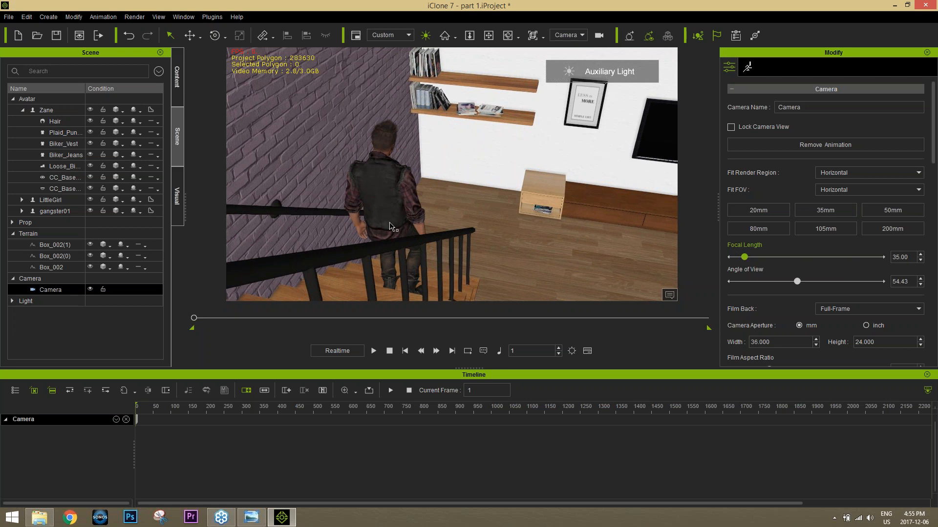
Step: Switch the viewport to the Preview camera and orient it to show the new camera object above the stairs
{"action": "left_click", "coordinate": [579, 35]}
{"action": "left_click", "coordinate": [571, 45]}
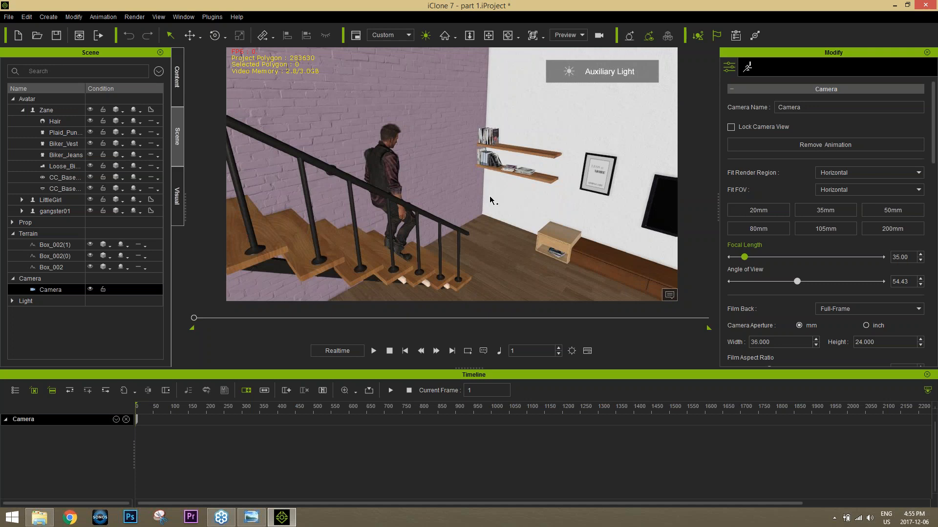
{"action": "scroll", "coordinate": [464, 149], "scroll_direction": "down", "scroll_amount": 5}
{"action": "left_click_drag", "start_coordinate": [464, 149], "coordinate": [447, 136], "text": "alt"}
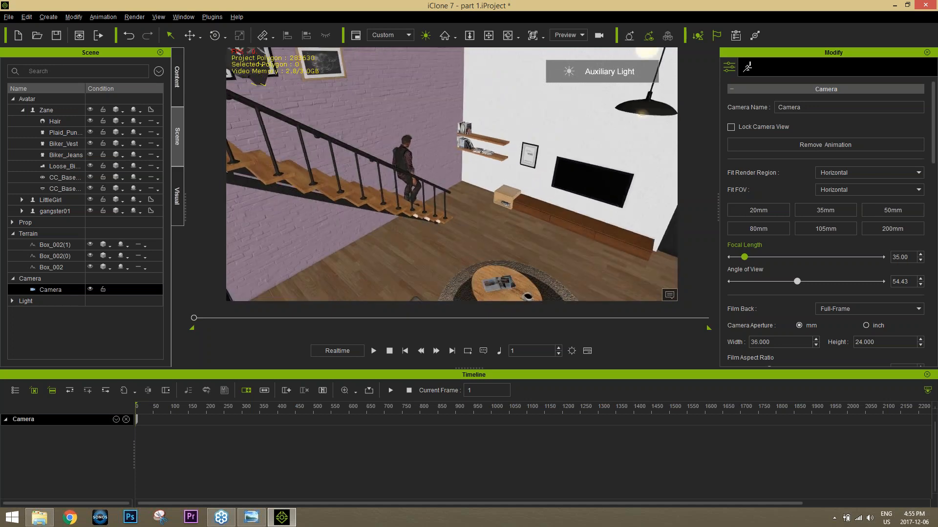
{"action": "middle_click_drag", "start_coordinate": [254, 73], "coordinate": [310, 139]}
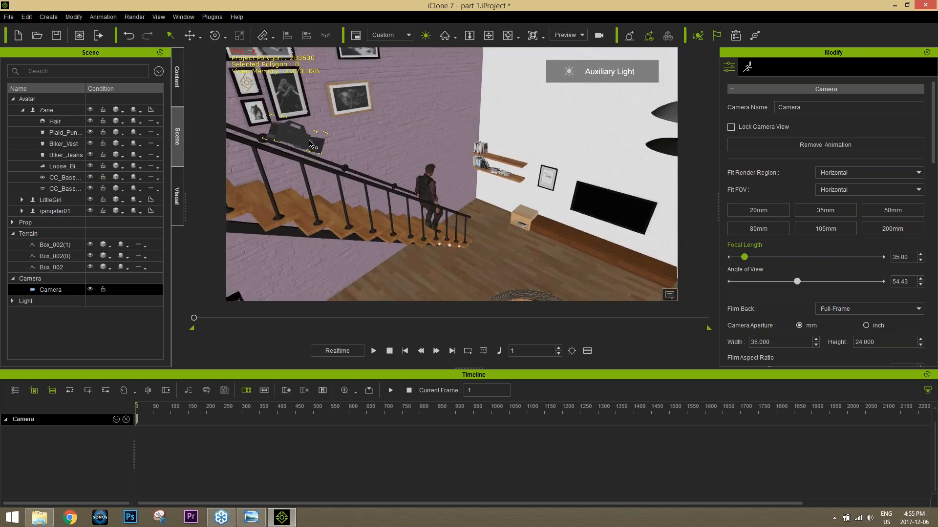
Step: Create a motion path on the floor beside the stairs, running from near the sofa past the foot of the stairs, and activate the Move tool
{"action": "left_click", "coordinate": [50, 18]}
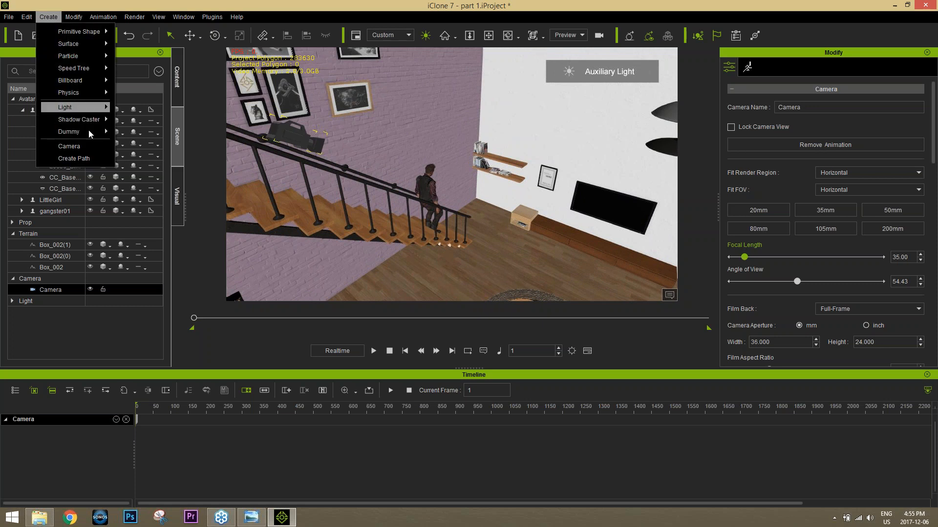
{"action": "left_click", "coordinate": [73, 159]}
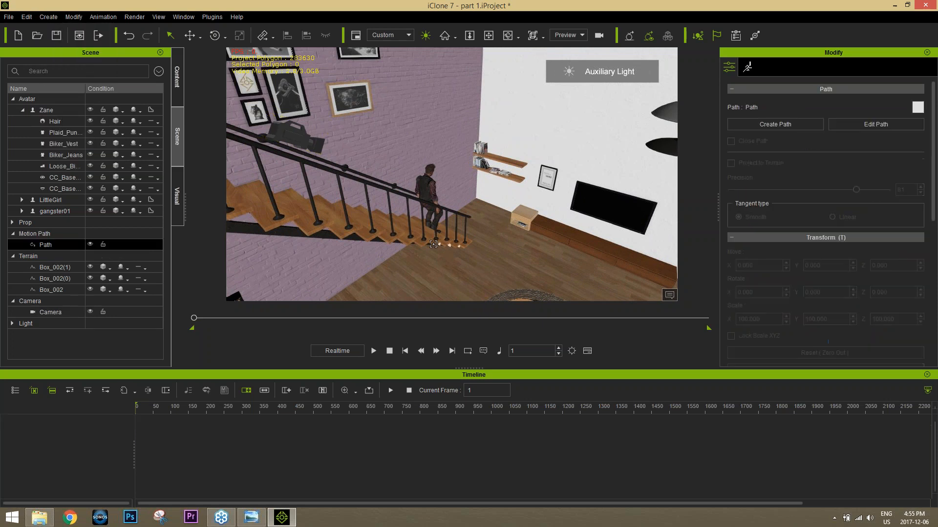
{"action": "right_click_drag", "start_coordinate": [431, 240], "coordinate": [437, 254], "text": "alt"}
{"action": "right_click_drag", "start_coordinate": [435, 218], "coordinate": [458, 231], "text": "alt"}
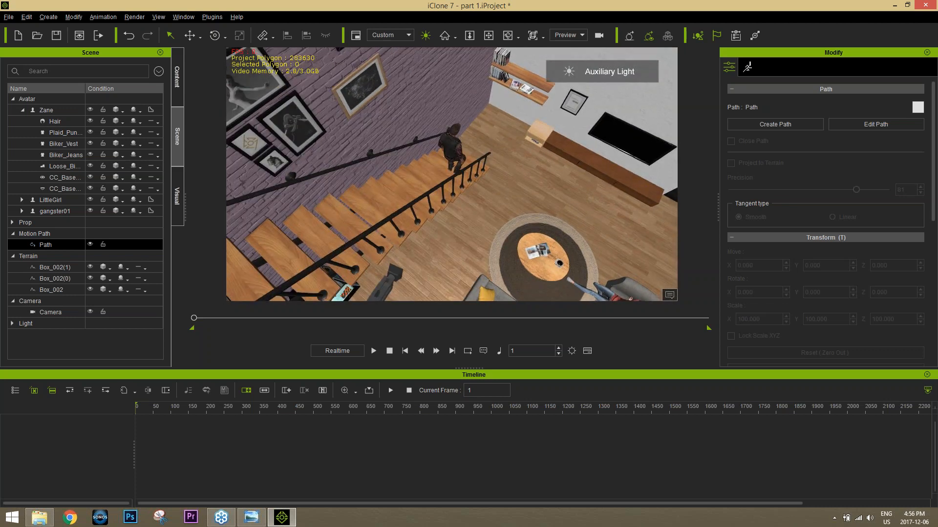
{"action": "left_click", "coordinate": [452, 247]}
{"action": "right_click", "coordinate": [495, 128]}
{"action": "key", "text": "w"}
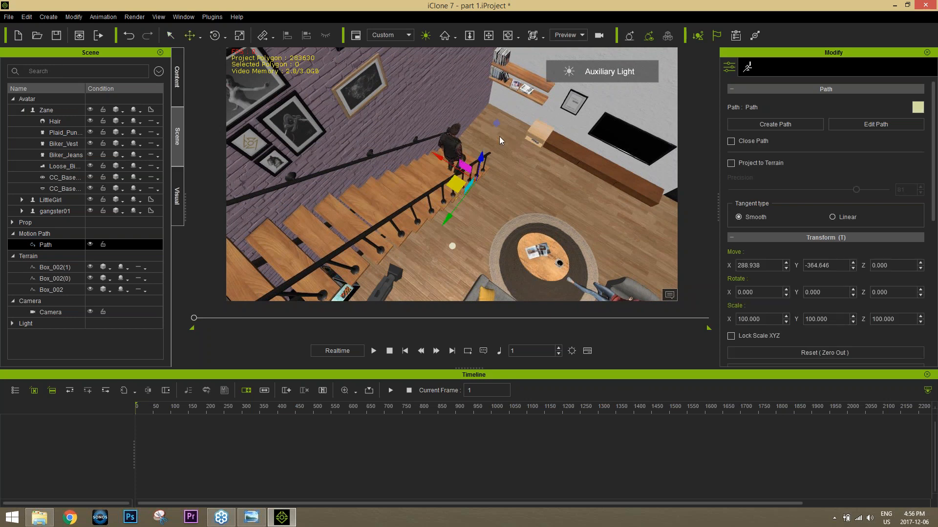
Step: Raise the motion path to a Z position of about 188 and shift it to a Y position of about -310
{"action": "left_click_drag", "start_coordinate": [481, 160], "coordinate": [488, 101]}
{"action": "right_click_drag", "start_coordinate": [578, 256], "coordinate": [485, 180], "text": "alt"}
{"action": "left_click_drag", "start_coordinate": [467, 123], "coordinate": [441, 138]}
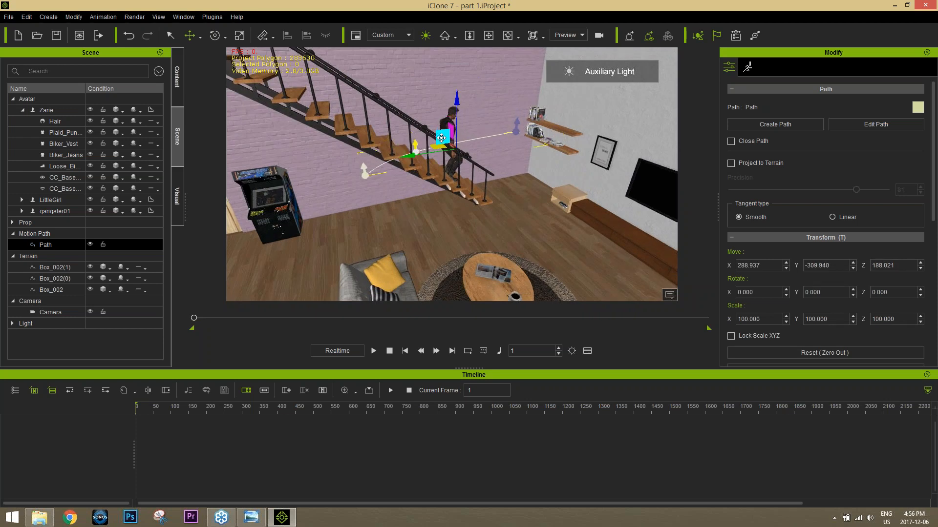
Step: Edit the path's control points, raising the start point and the middle point beside the stairs
{"action": "left_click", "coordinate": [858, 123]}
{"action": "left_click", "coordinate": [364, 171]}
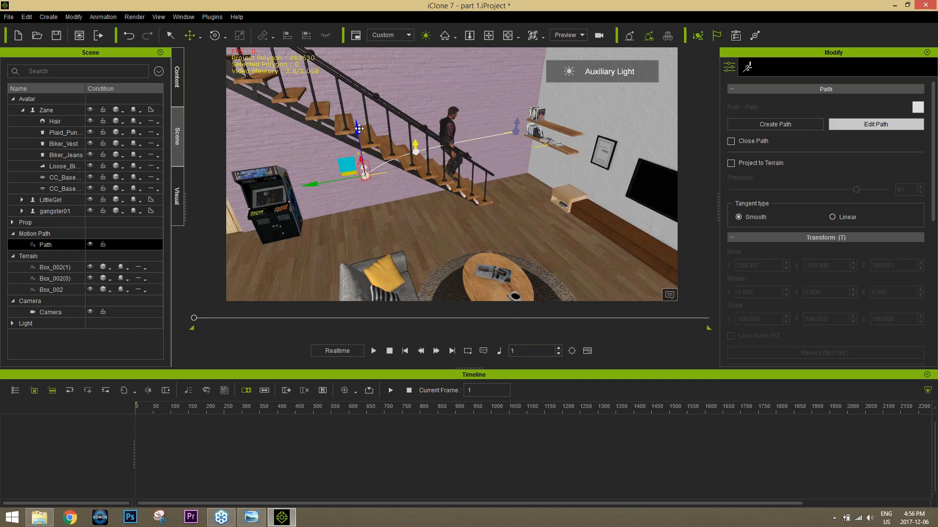
{"action": "left_click_drag", "start_coordinate": [355, 123], "coordinate": [353, 96]}
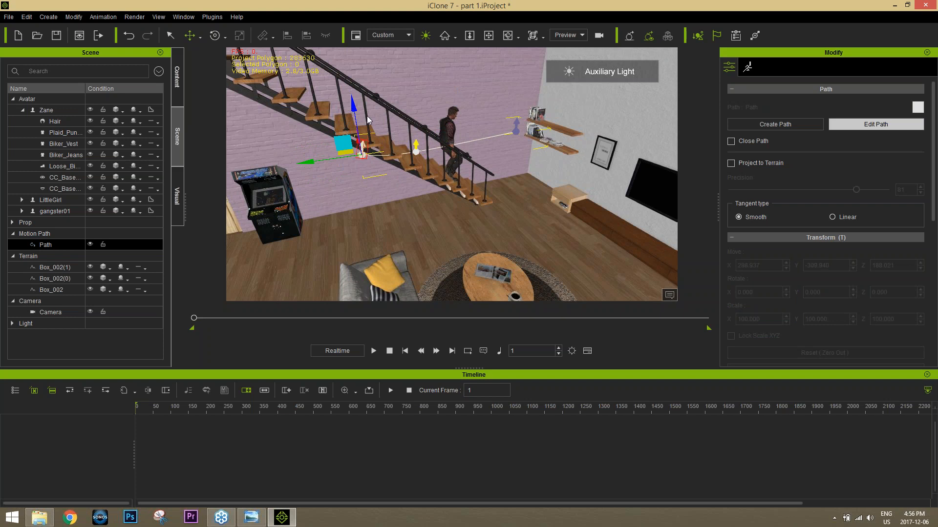
{"action": "left_click", "coordinate": [417, 153]}
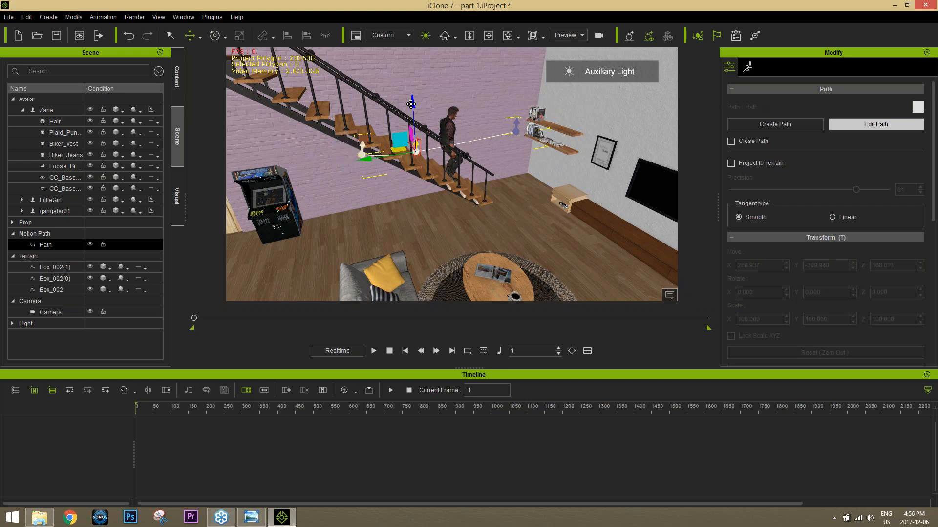
{"action": "left_click_drag", "start_coordinate": [412, 100], "coordinate": [412, 87]}
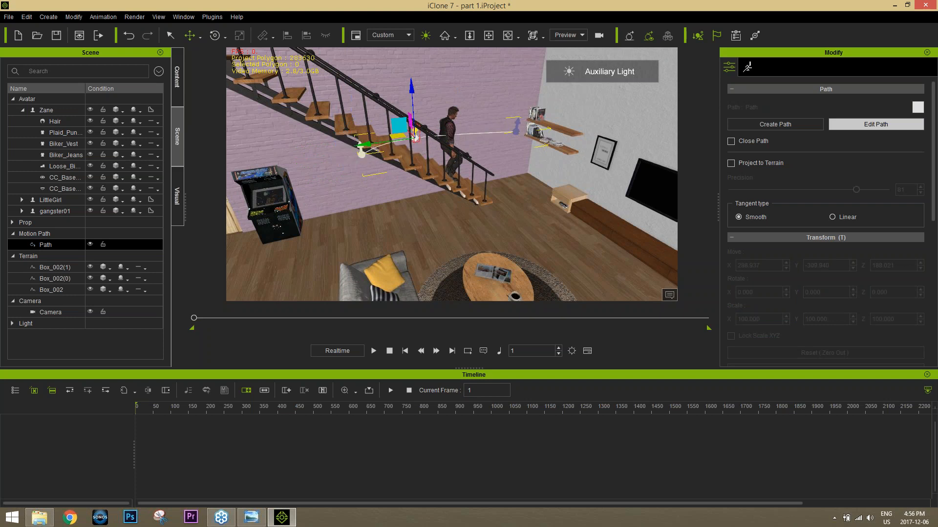
{"action": "right_click_drag", "start_coordinate": [430, 199], "coordinate": [480, 161]}
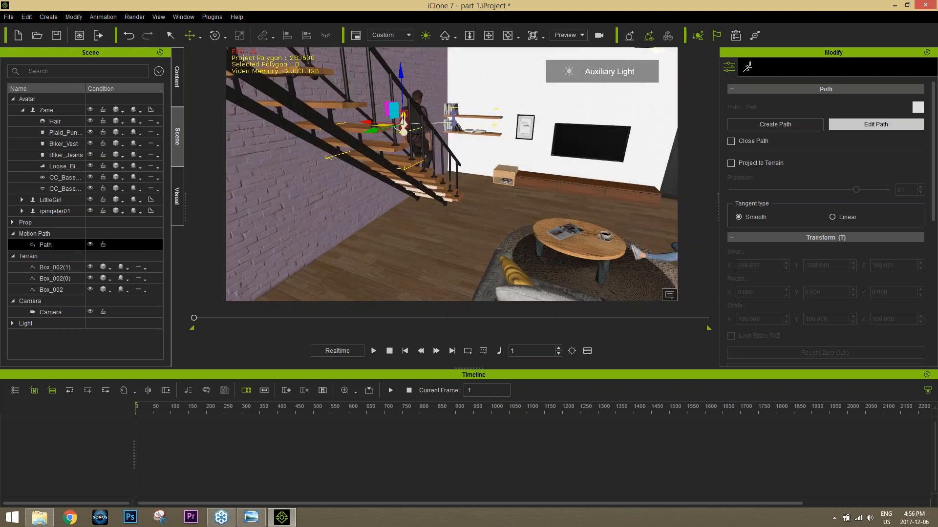
{"action": "left_click", "coordinate": [405, 126]}
{"action": "left_click_drag", "start_coordinate": [400, 83], "coordinate": [398, 56]}
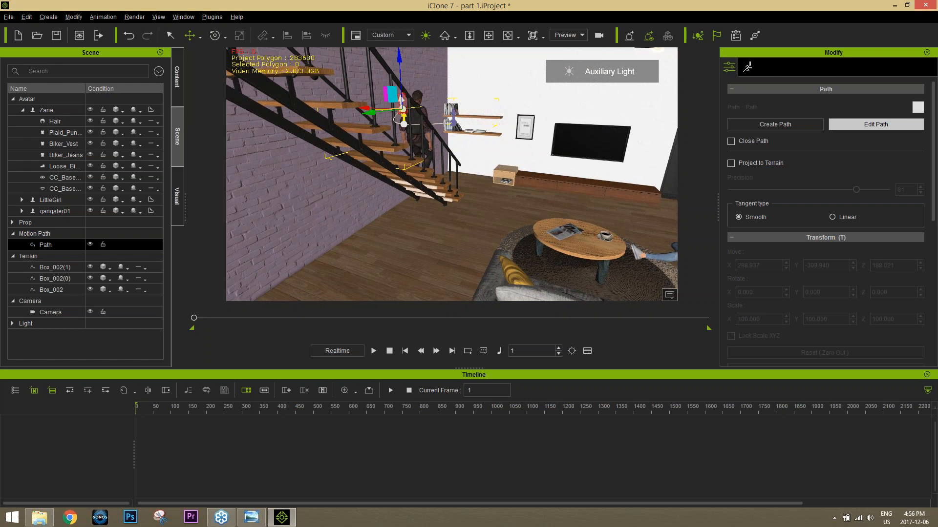
{"action": "right_click_drag", "start_coordinate": [440, 147], "coordinate": [441, 205]}
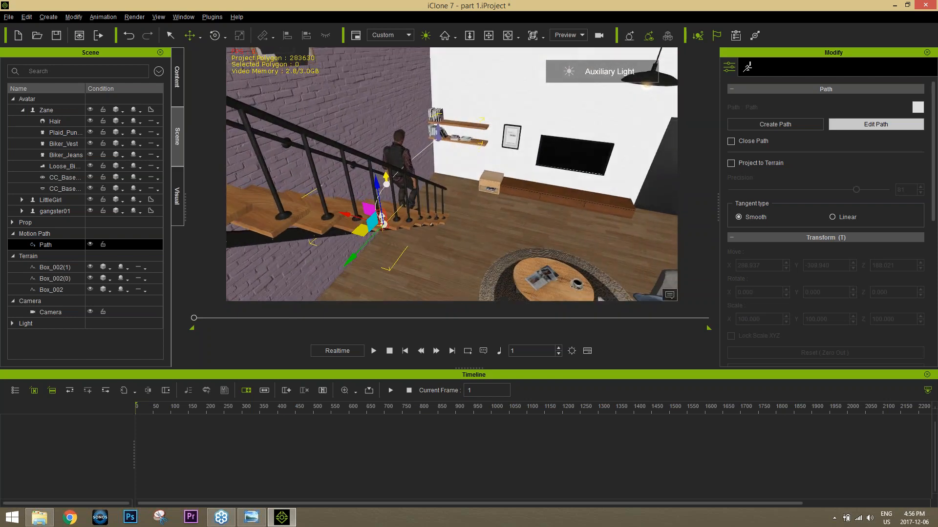
Step: Raise the path's middle point further, shift it toward the brick wall behind Zane, and finish editing the path
{"action": "left_click", "coordinate": [386, 184]}
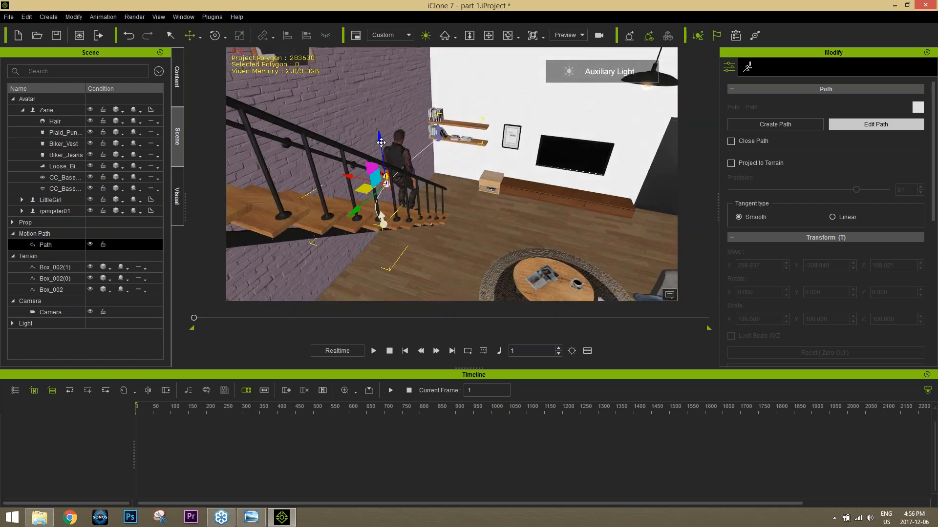
{"action": "left_click_drag", "start_coordinate": [381, 142], "coordinate": [377, 124]}
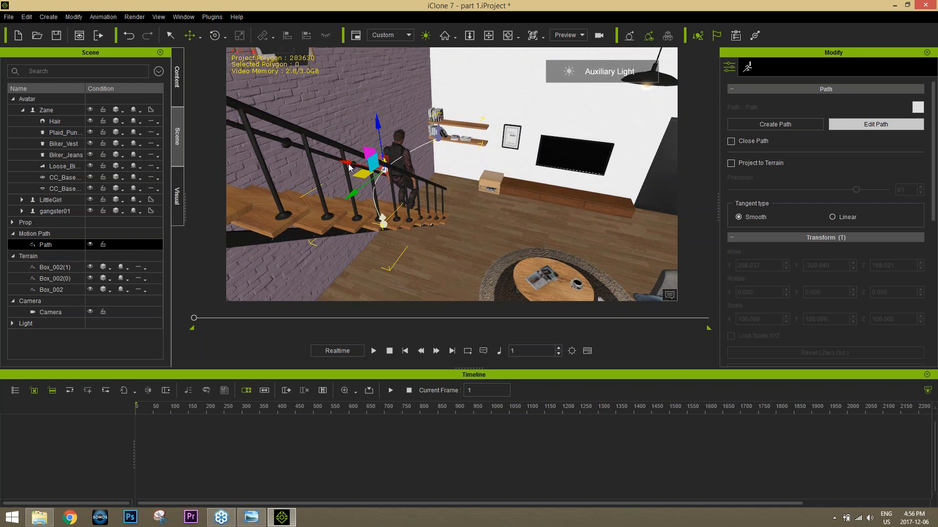
{"action": "left_click_drag", "start_coordinate": [349, 167], "coordinate": [339, 164]}
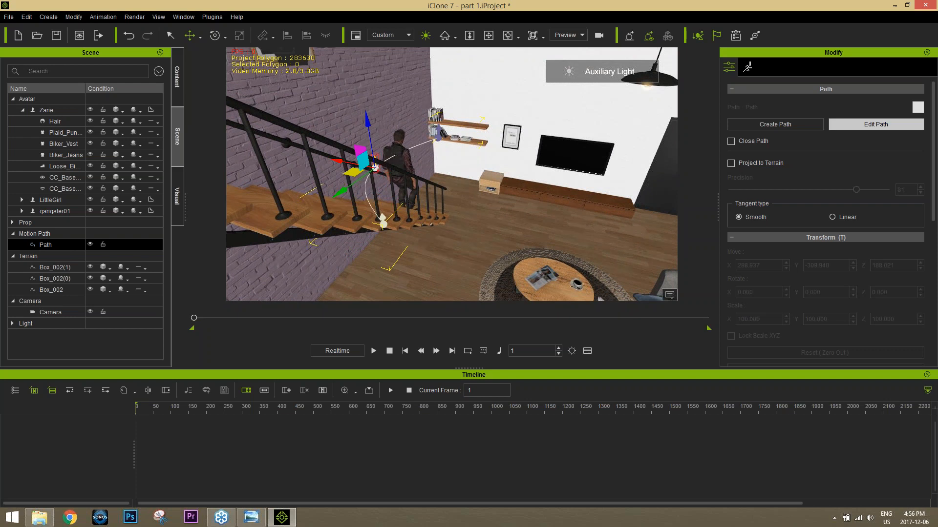
{"action": "right_click_drag", "start_coordinate": [374, 151], "coordinate": [372, 181]}
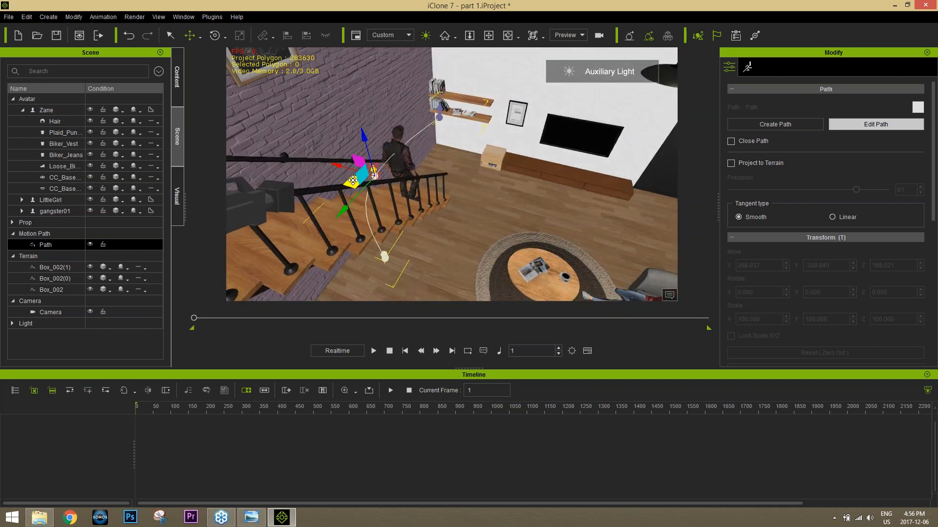
{"action": "left_click_drag", "start_coordinate": [352, 181], "coordinate": [347, 166]}
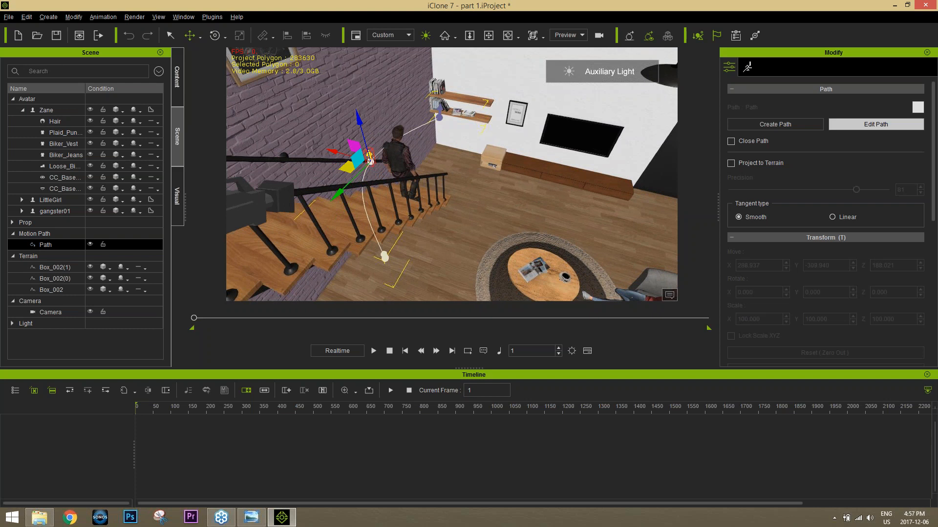
{"action": "mouse_move", "coordinate": [360, 195]}
{"action": "right_mouse_down"}
{"action": "mouse_move", "coordinate": [396, 199]}
{"action": "mouse_move", "coordinate": [351, 205]}
{"action": "right_mouse_up"}
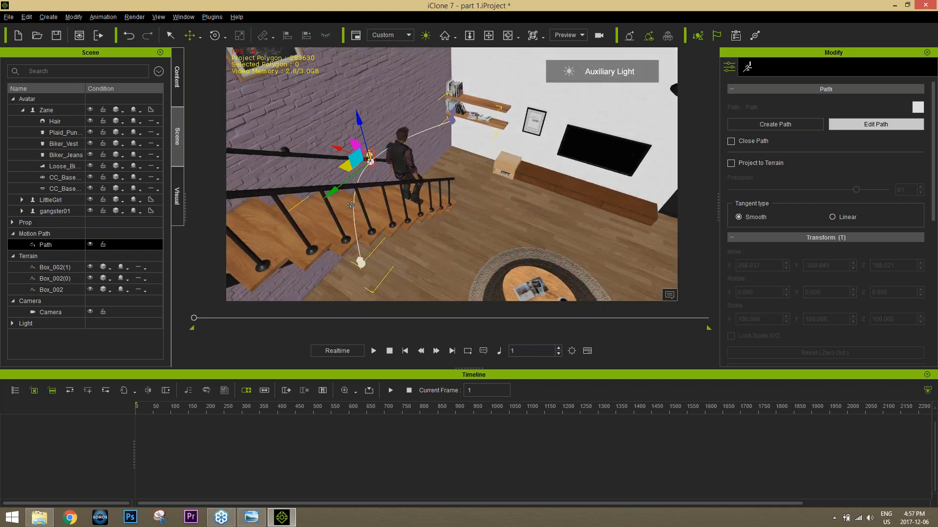
{"action": "left_click", "coordinate": [861, 126]}
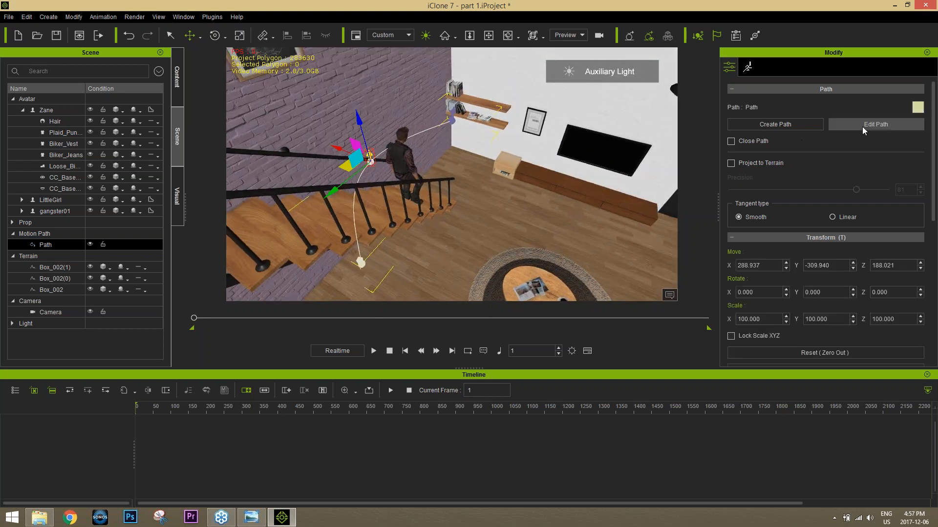
Step: Attach the camera above the stairs to the motion path
{"action": "middle_click_drag", "start_coordinate": [390, 210], "coordinate": [412, 189]}
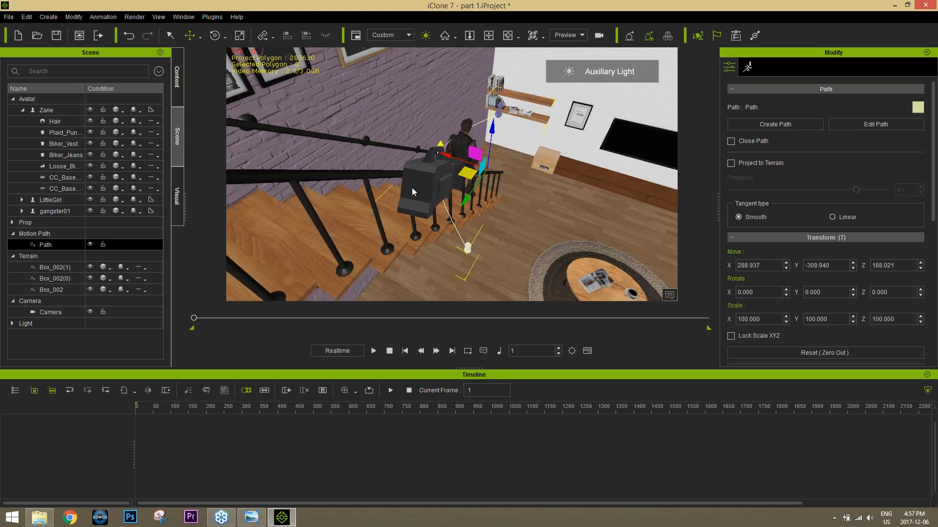
{"action": "left_click", "coordinate": [419, 190]}
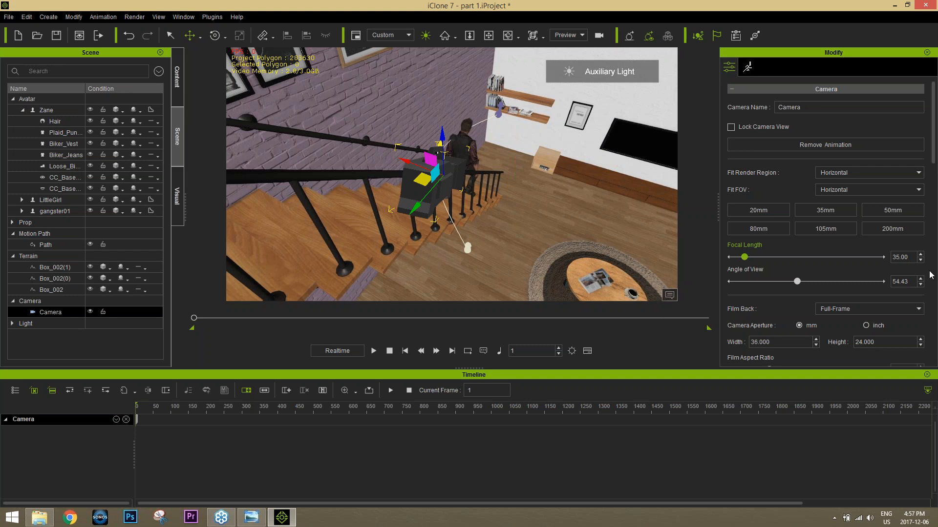
{"action": "scroll", "coordinate": [878, 288], "scroll_direction": "down", "scroll_amount": 5}
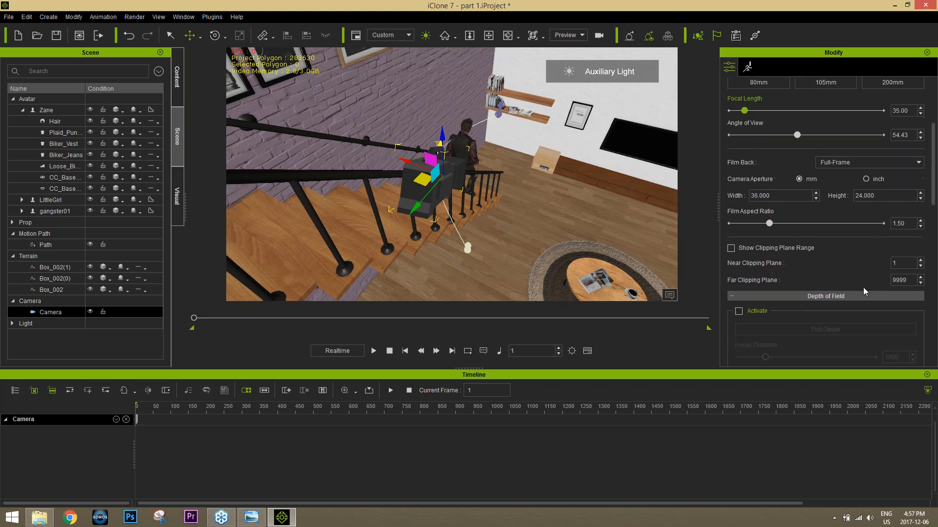
{"action": "scroll", "coordinate": [863, 287], "scroll_direction": "down", "scroll_amount": 10}
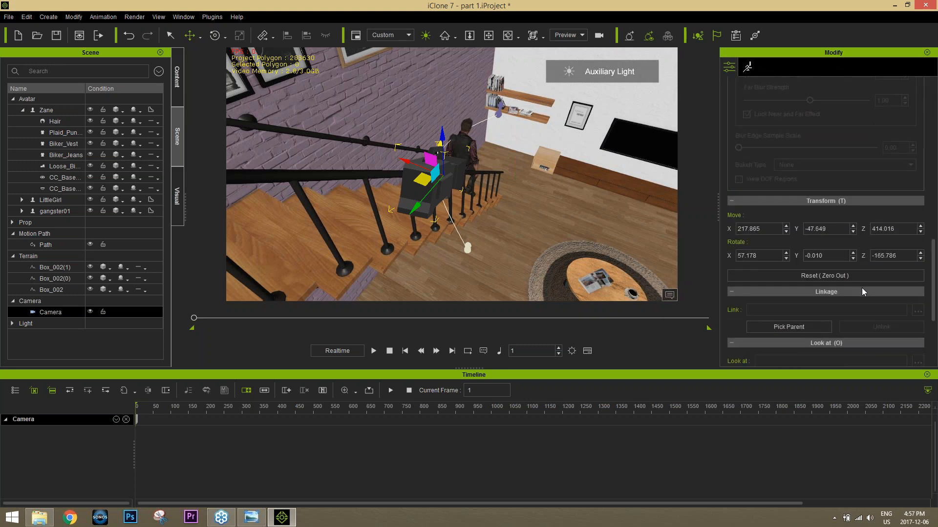
{"action": "scroll", "coordinate": [861, 289], "scroll_direction": "down", "scroll_amount": 4}
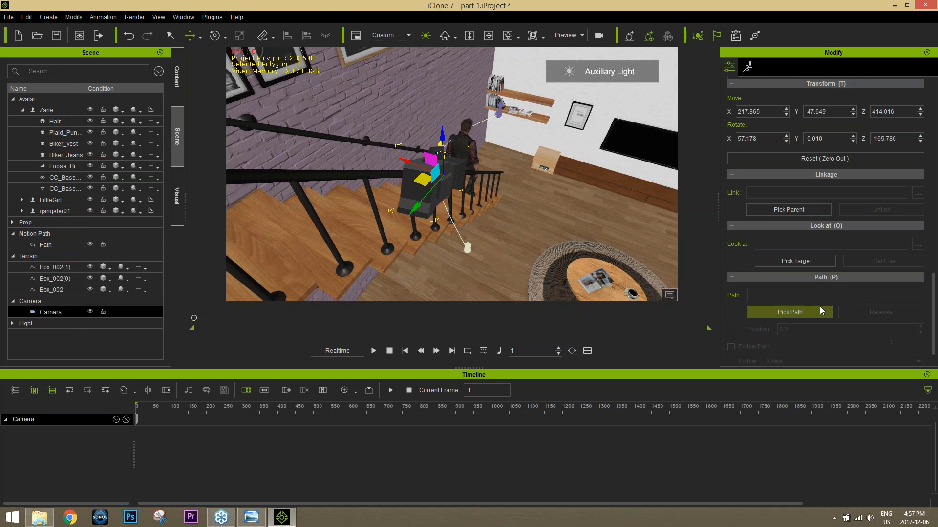
{"action": "left_click", "coordinate": [777, 308]}
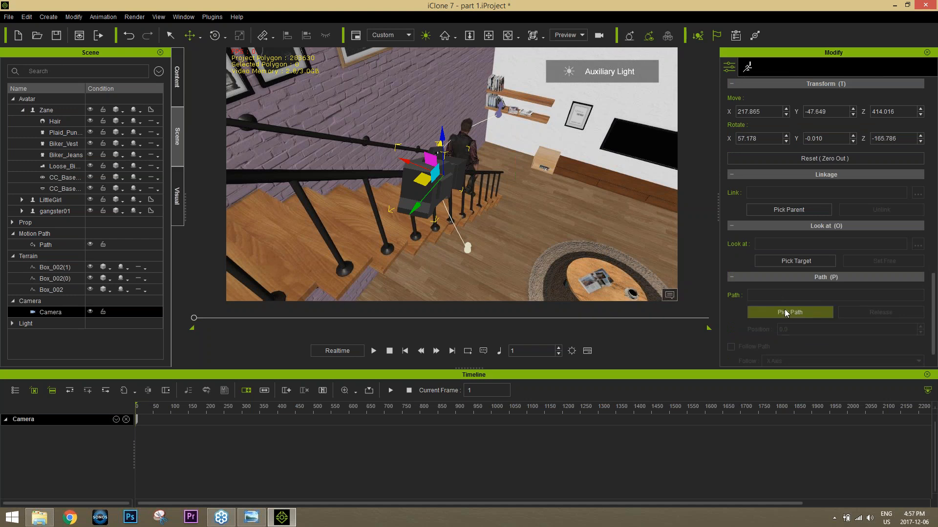
{"action": "left_click", "coordinate": [463, 248]}
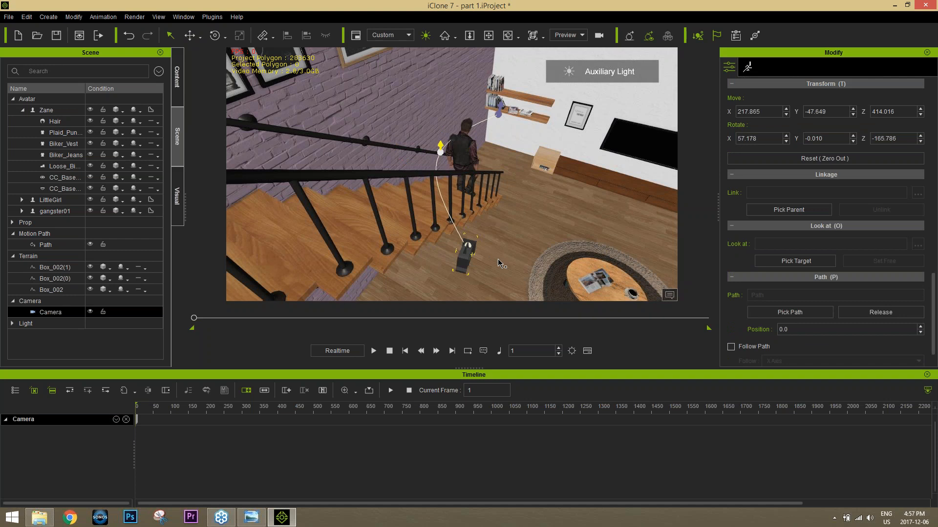
Step: At frame 374, set the camera's position on the path to 100
{"action": "left_click_drag", "start_coordinate": [194, 319], "coordinate": [268, 315]}
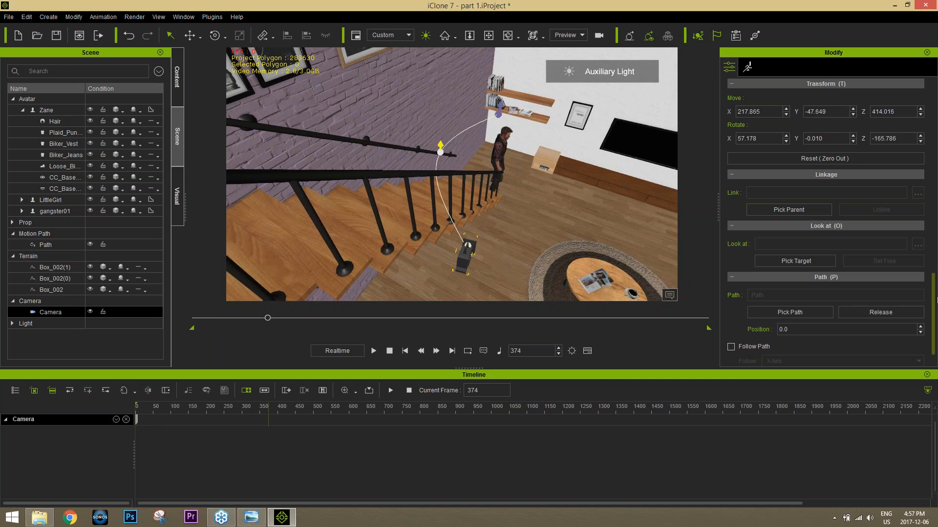
{"action": "scroll", "coordinate": [936, 300], "scroll_direction": "down", "scroll_amount": 1}
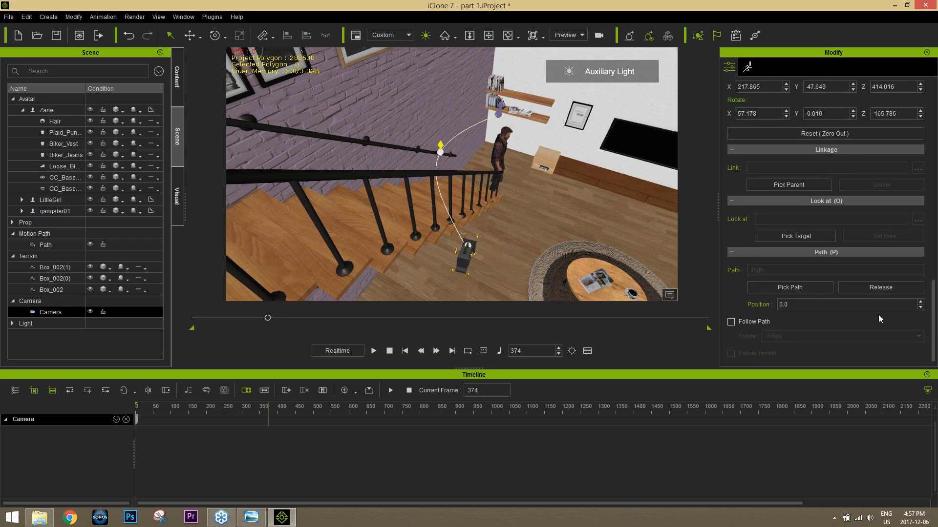
{"action": "left_click", "coordinate": [825, 307]}
{"action": "type", "text": "100"}
{"action": "key", "text": "Return"}
Step: Rotate the camera at the far end of the path so it turns back past Zane toward the seating area
{"action": "key", "text": "e"}
{"action": "key", "text": "e"}
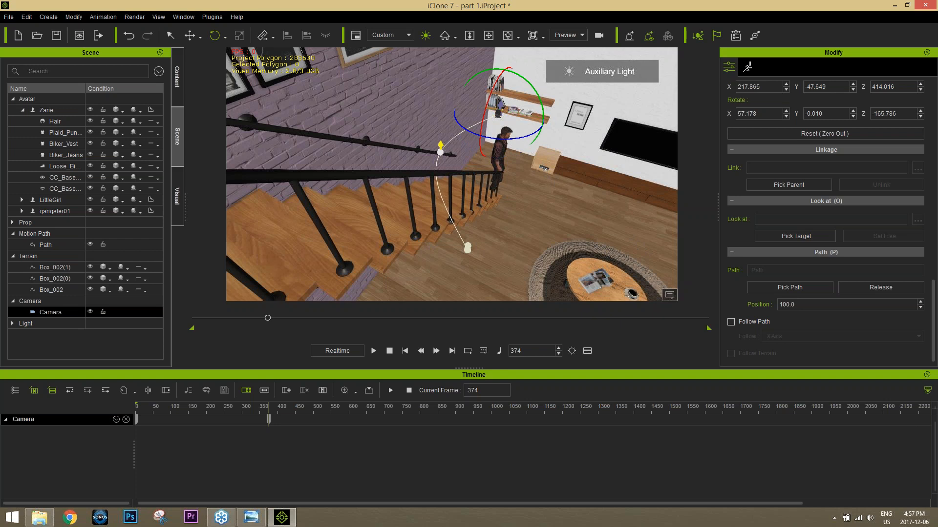
{"action": "left_click_drag", "start_coordinate": [527, 134], "coordinate": [469, 138]}
{"action": "left_click", "coordinate": [460, 136]}
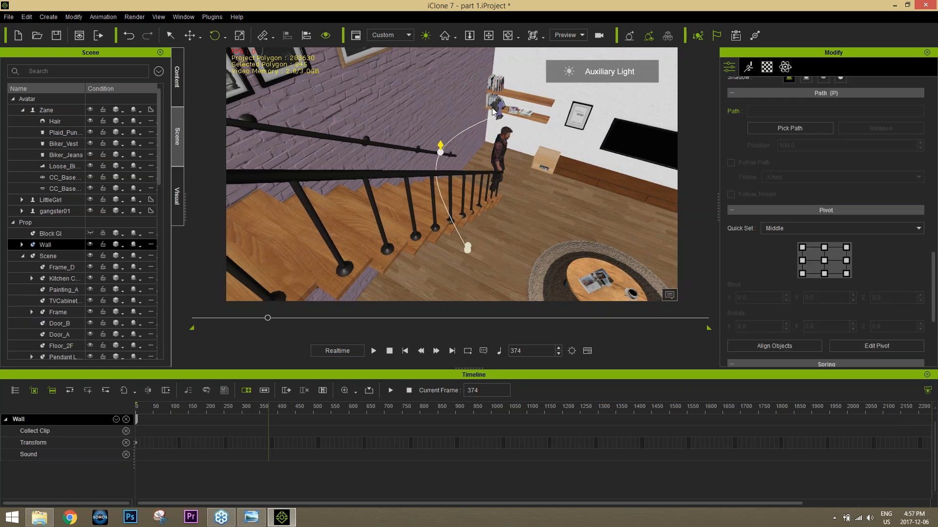
{"action": "left_click", "coordinate": [495, 108]}
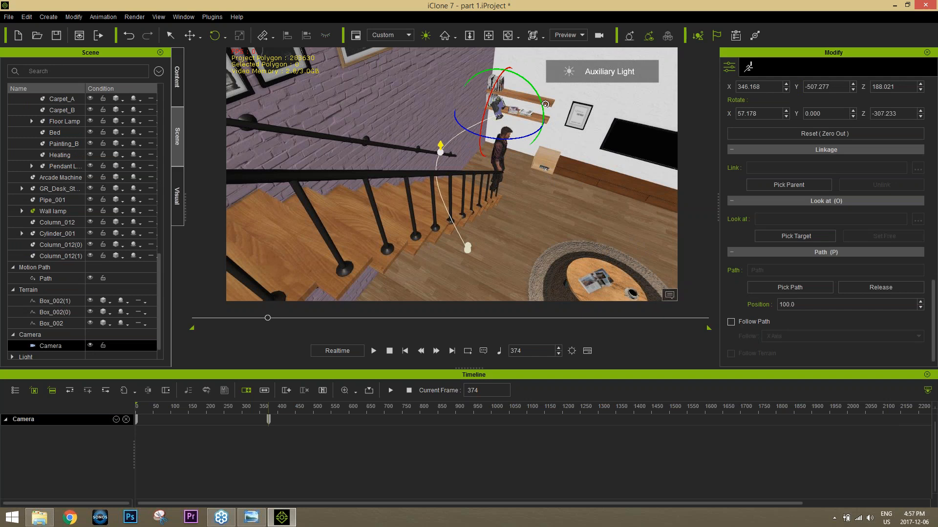
{"action": "left_click_drag", "start_coordinate": [543, 104], "coordinate": [538, 88]}
Step: At frame 178, turn the camera about its vertical axis toward Zane, and scrub back to frame 161
{"action": "left_click_drag", "start_coordinate": [268, 318], "coordinate": [231, 343]}
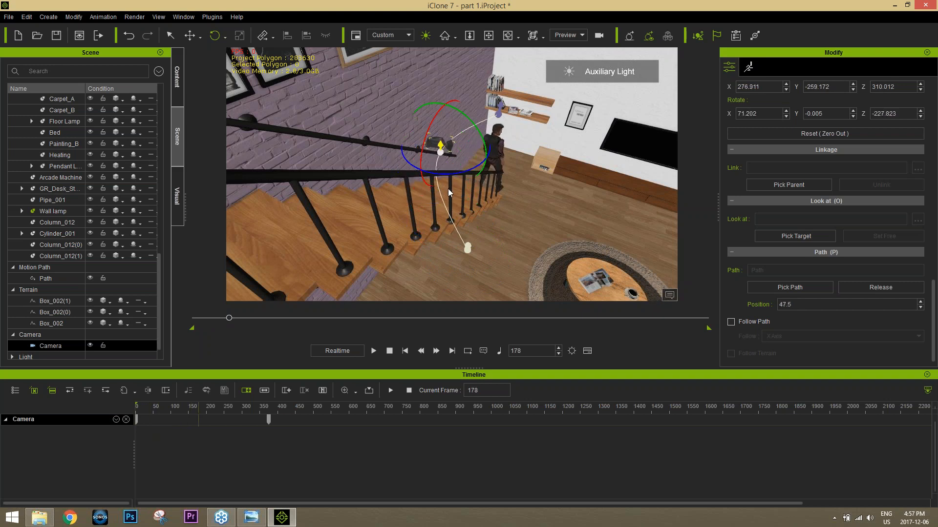
{"action": "left_click_drag", "start_coordinate": [465, 171], "coordinate": [478, 169]}
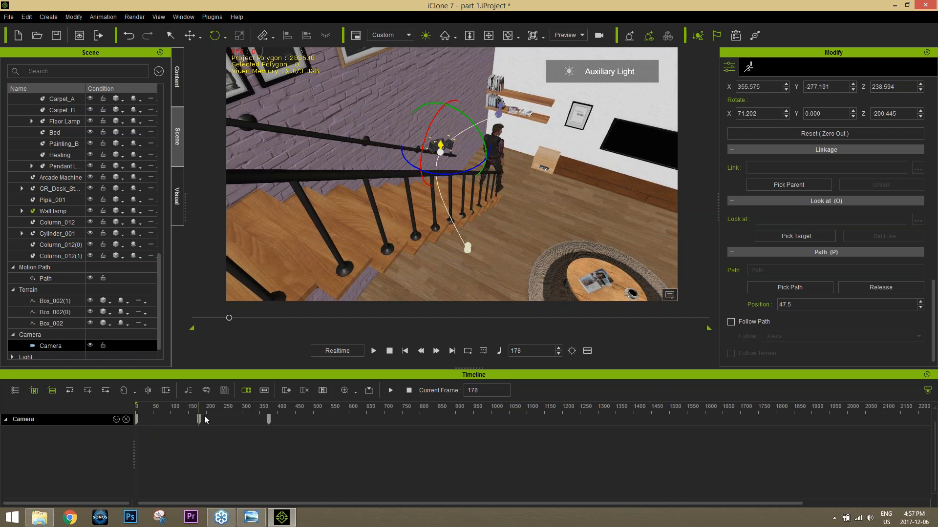
{"action": "mouse_move", "coordinate": [189, 409]}
{"action": "left_mouse_down"}
{"action": "mouse_move", "coordinate": [138, 407]}
{"action": "mouse_move", "coordinate": [193, 395]}
{"action": "left_mouse_up"}
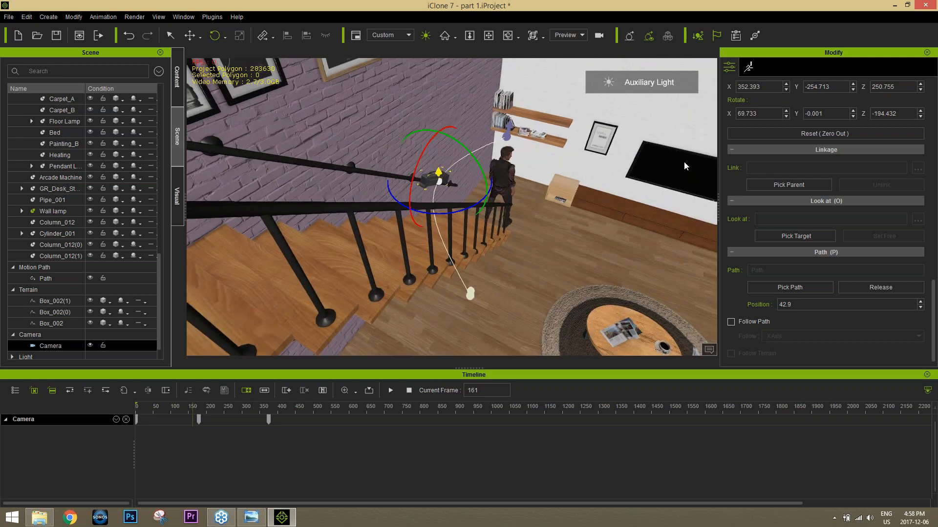
Step: Open the Mini Viewport and set it to show the view from Camera
{"action": "key", "text": "F2"}
{"action": "key", "text": "F7"}
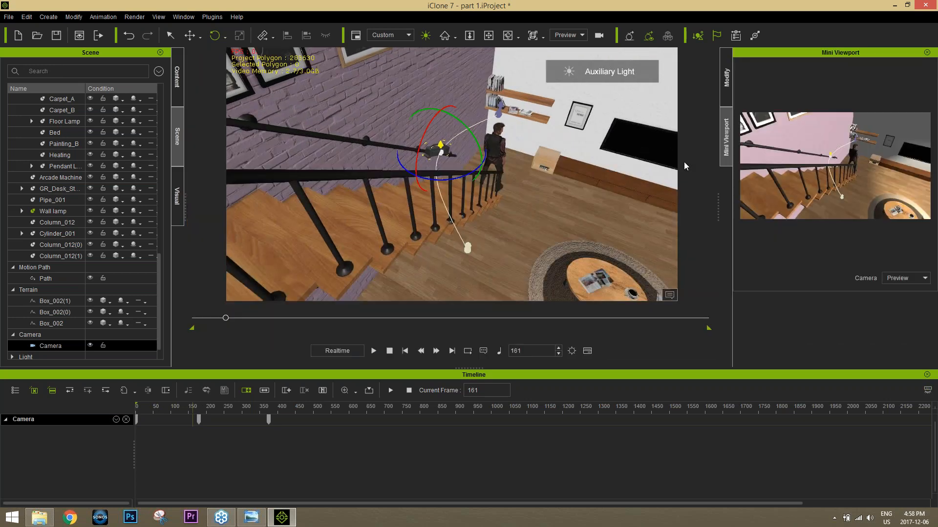
{"action": "left_click", "coordinate": [901, 278]}
{"action": "left_click", "coordinate": [892, 295]}
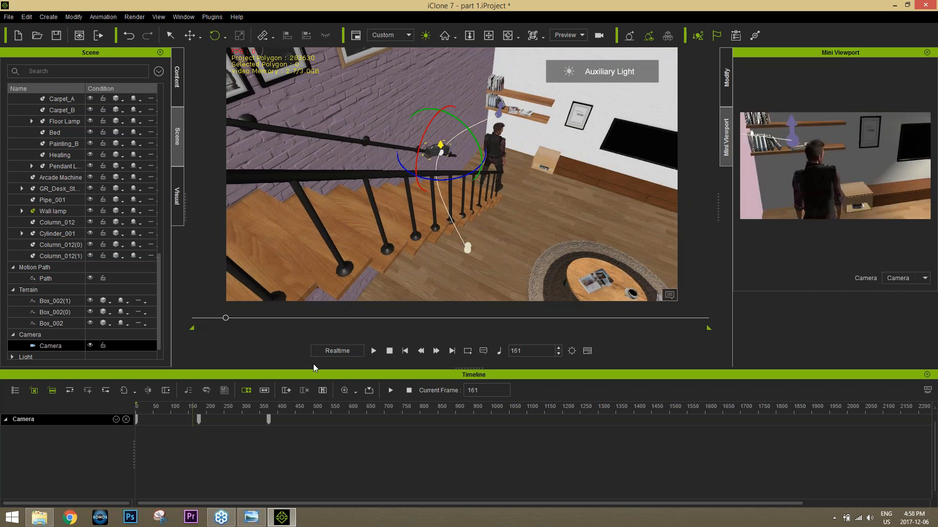
Step: At the camera's frame 374 key, tilt the camera down to frame more of the seating area beside Zane
{"action": "left_click_drag", "start_coordinate": [227, 319], "coordinate": [272, 329]}
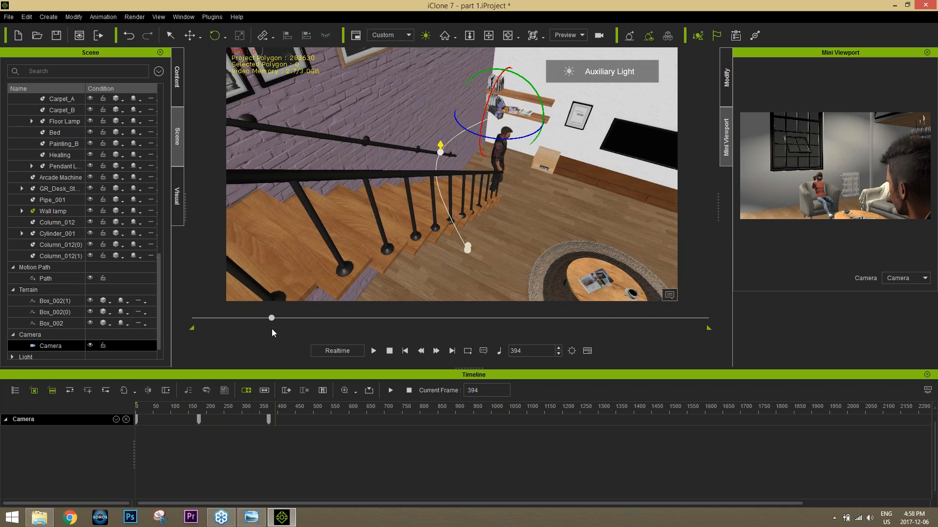
{"action": "left_click_drag", "start_coordinate": [272, 329], "coordinate": [268, 330]}
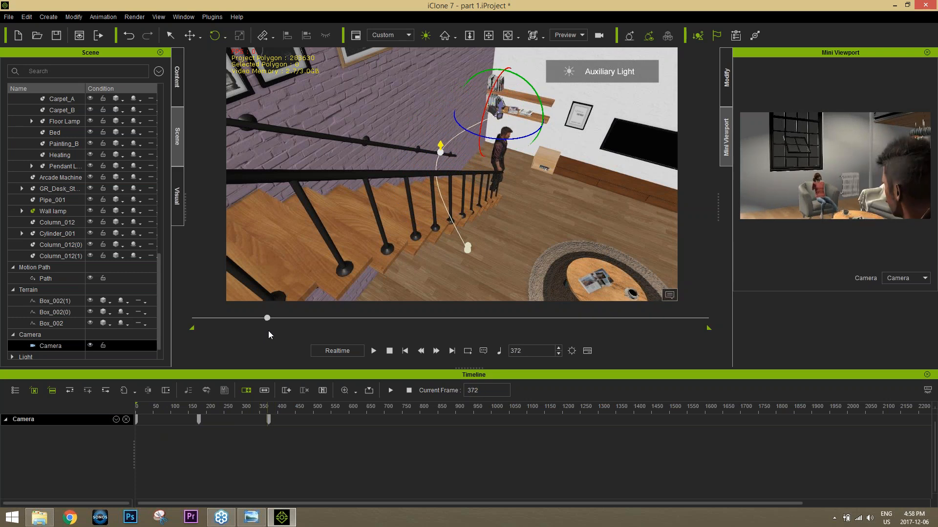
{"action": "left_click", "coordinate": [199, 419]}
{"action": "key", "text": "Tab"}
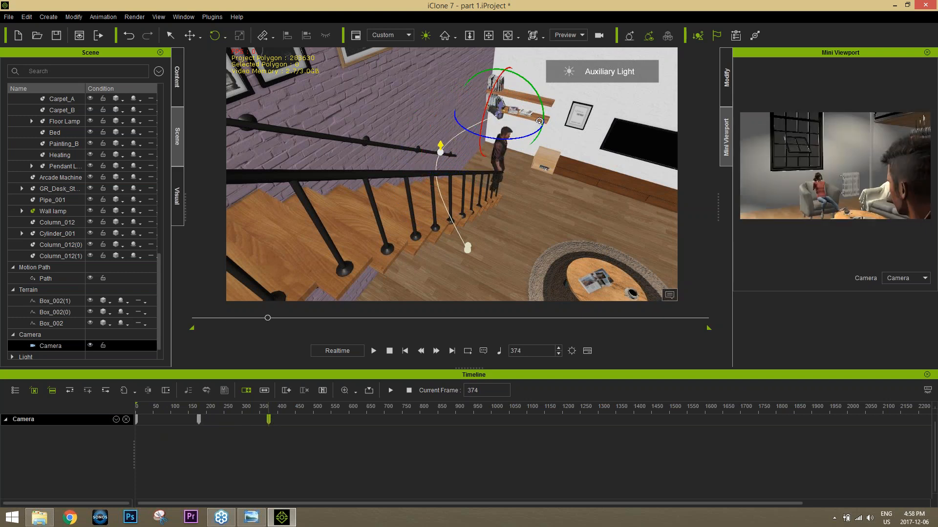
{"action": "left_click_drag", "start_coordinate": [543, 101], "coordinate": [540, 106]}
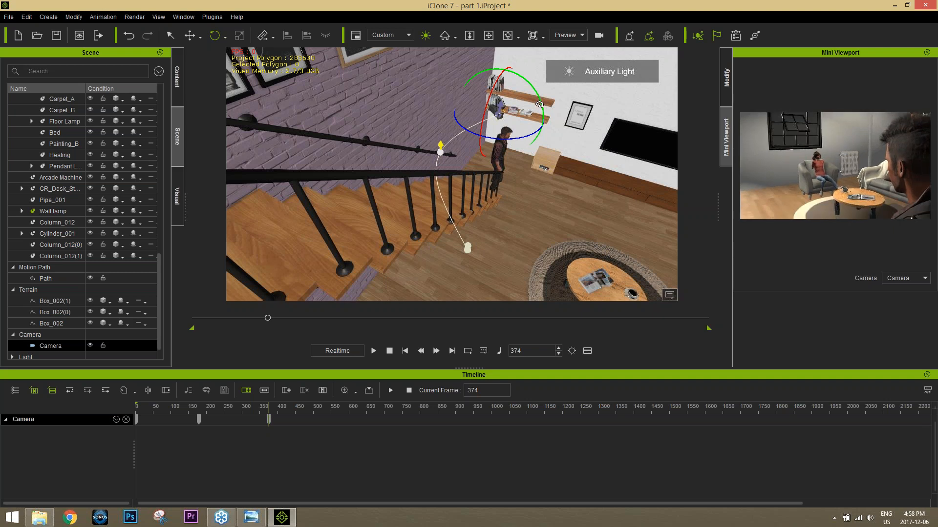
Step: Switch from the Mini Viewport back to the Modify settings and play the animation from the start in the preview view
{"action": "double_click", "coordinate": [848, 53]}
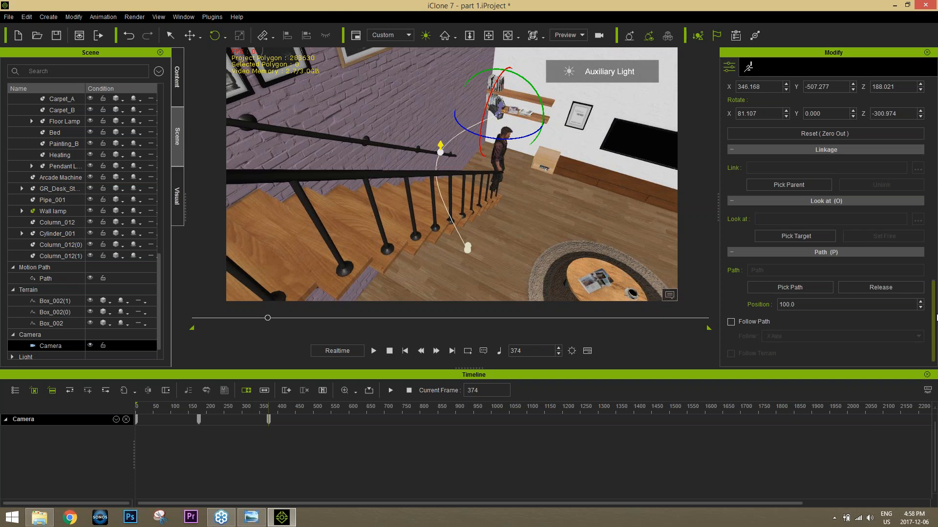
{"action": "left_click_drag", "start_coordinate": [934, 314], "coordinate": [934, 315]}
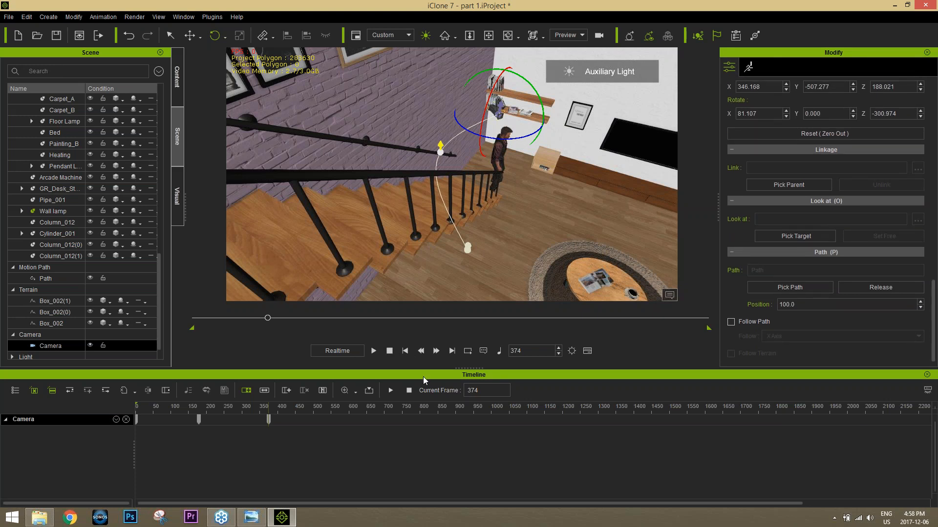
{"action": "left_click", "coordinate": [390, 351]}
{"action": "left_click", "coordinate": [374, 352]}
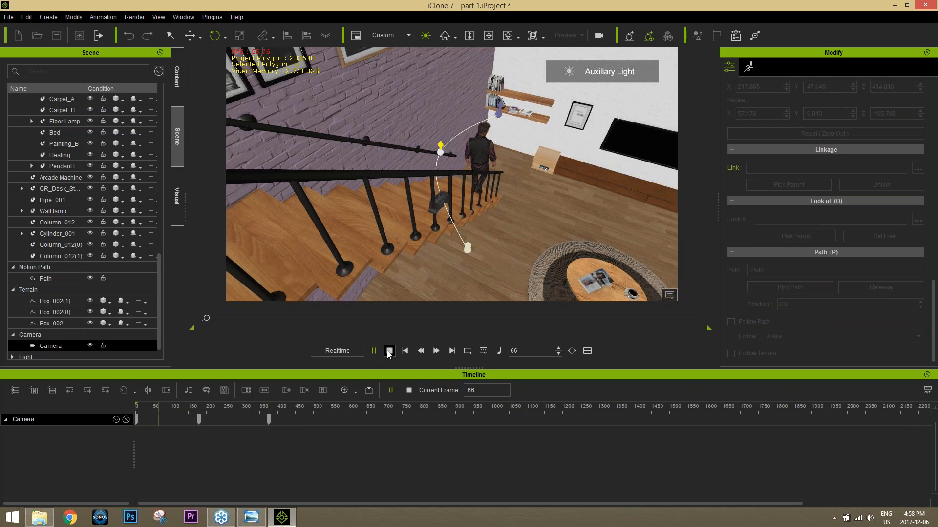
Step: Set the main viewport to Camera, play the path move through from the start, and scrub back to frame 359
{"action": "left_click", "coordinate": [565, 35]}
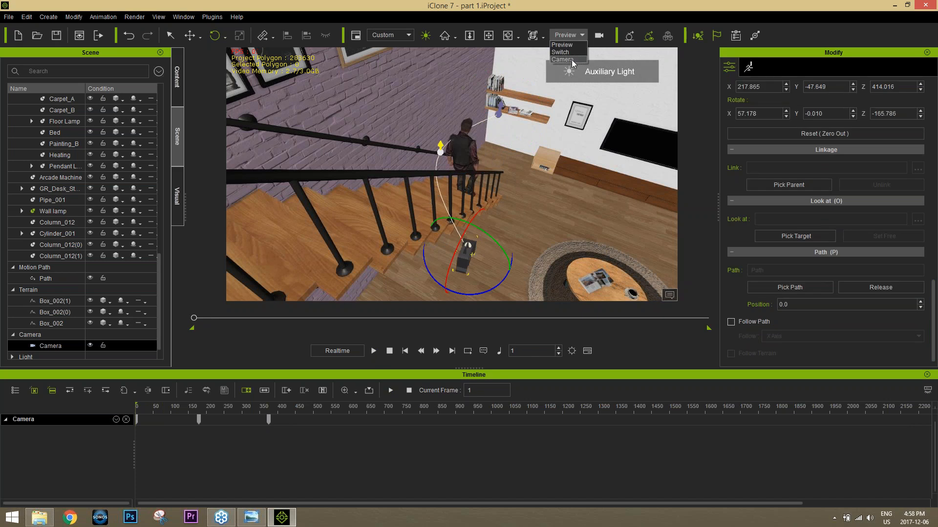
{"action": "left_click", "coordinate": [567, 69]}
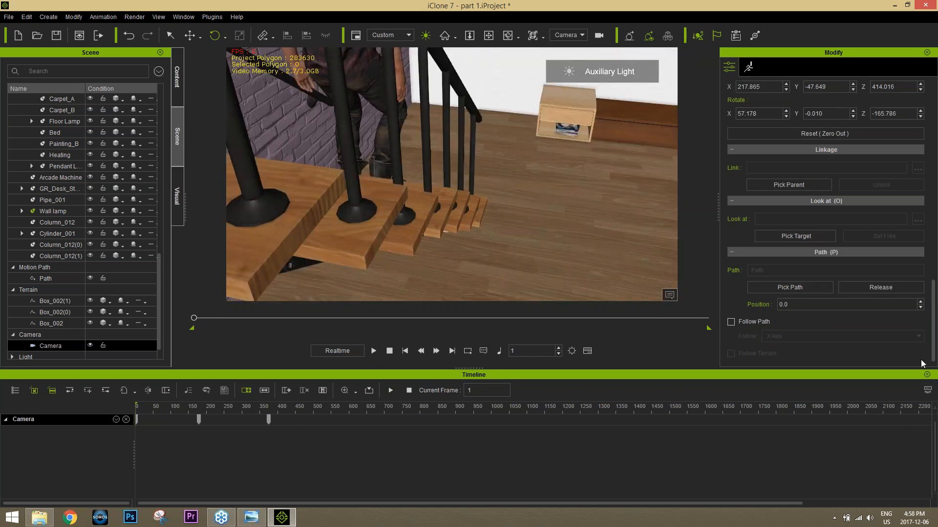
{"action": "left_click", "coordinate": [375, 352]}
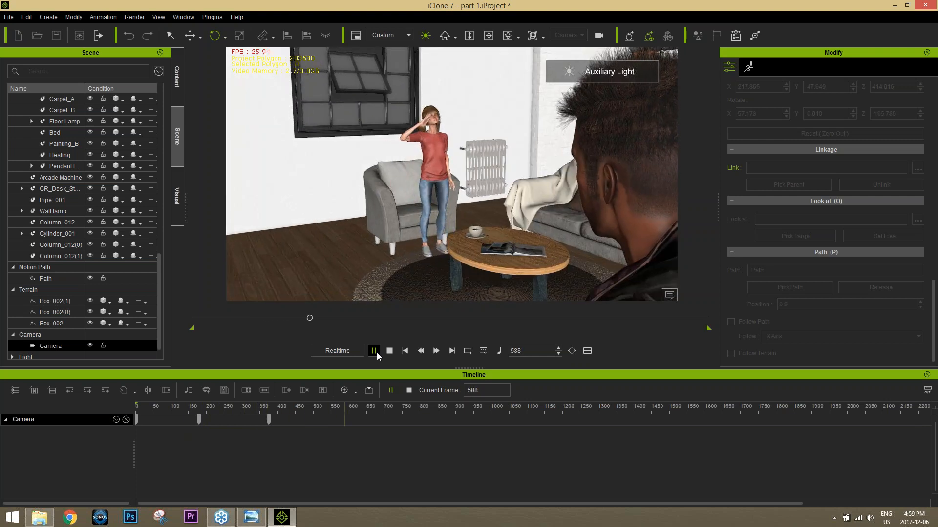
{"action": "left_click", "coordinate": [376, 353]}
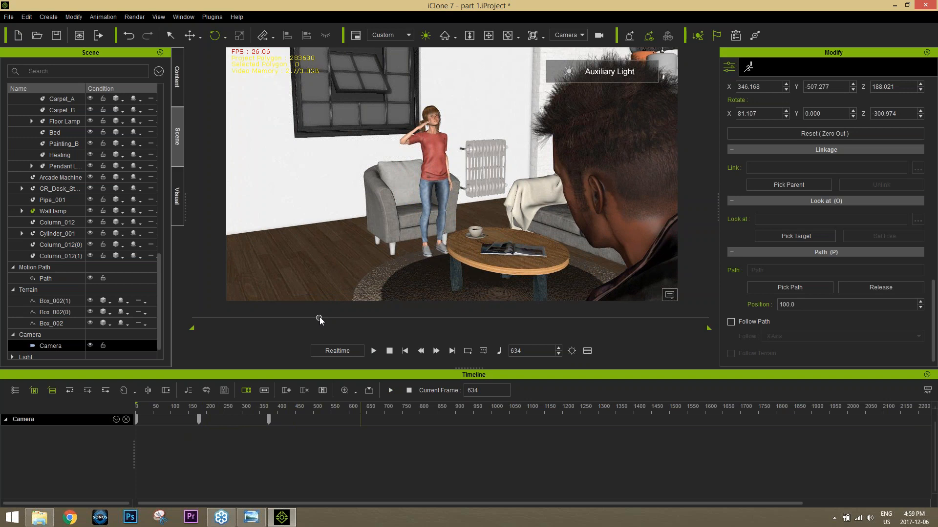
{"action": "left_click_drag", "start_coordinate": [319, 317], "coordinate": [268, 320]}
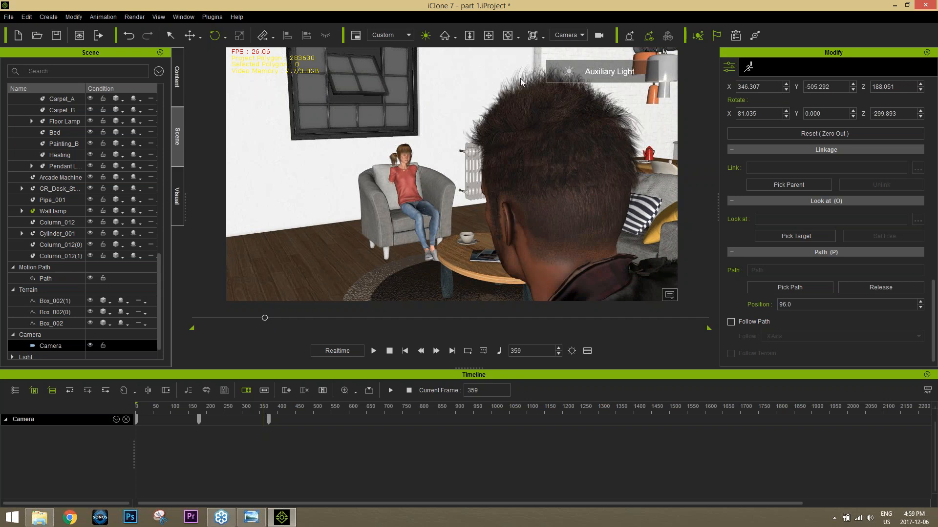
Step: Create a new camera and name it "Zane Mid"
{"action": "left_click", "coordinate": [57, 18]}
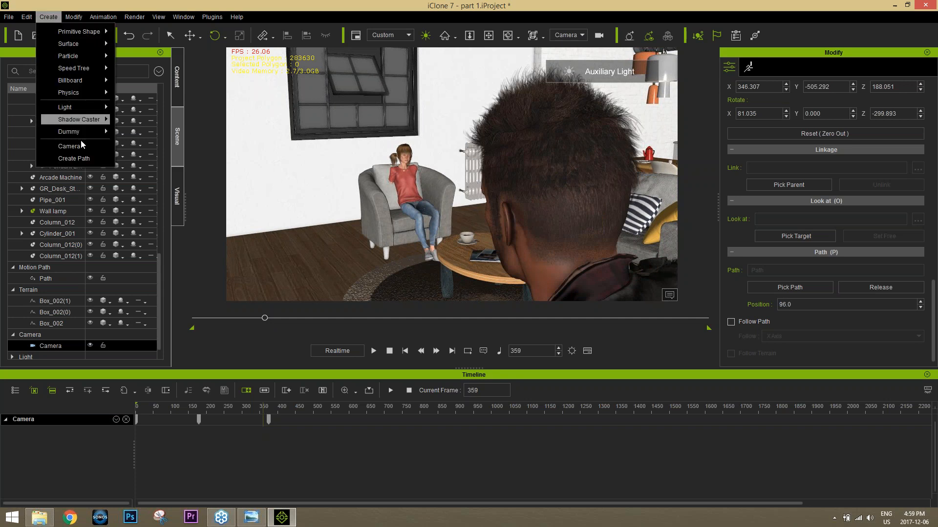
{"action": "left_click", "coordinate": [80, 147]}
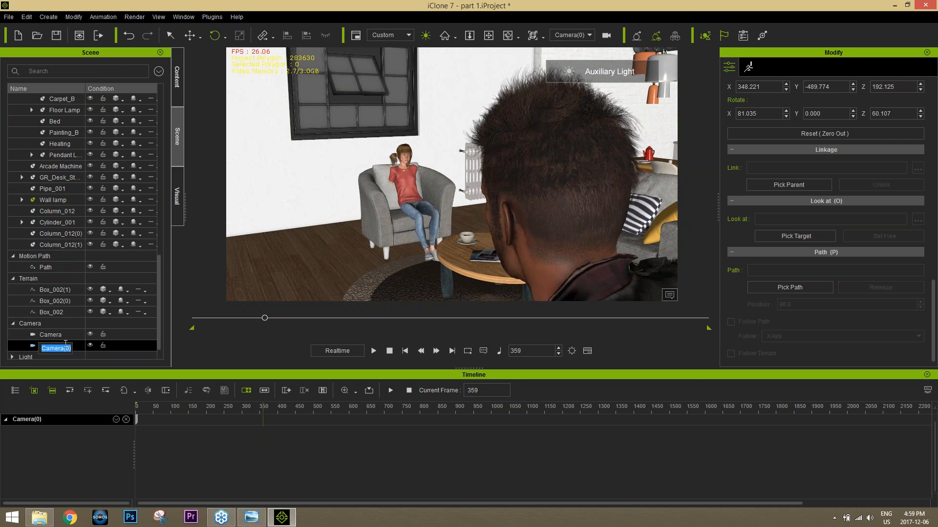
{"action": "type", "text": "Zane Mid"}
{"action": "key", "text": "Return"}
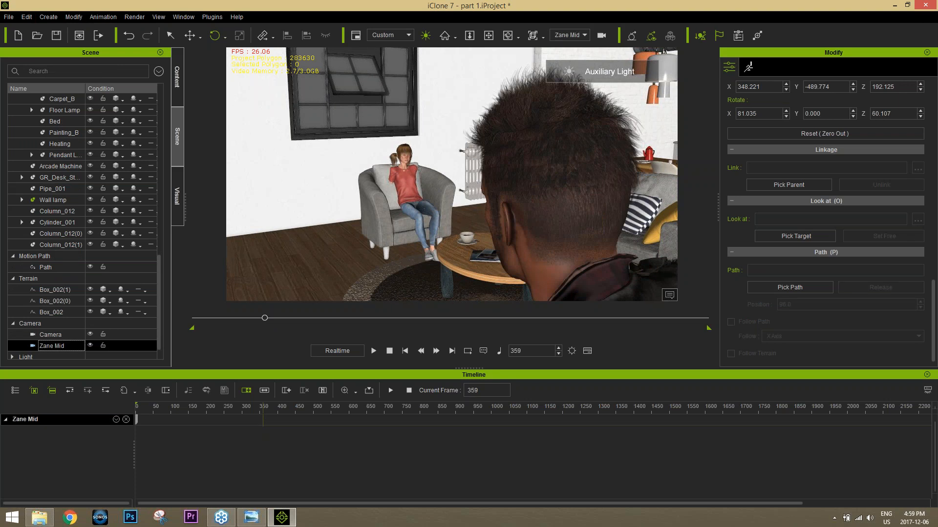
Step: Swing the Zane Mid camera around to the front of Zane and frame his head and chest as a mid shot
{"action": "left_click", "coordinate": [571, 239]}
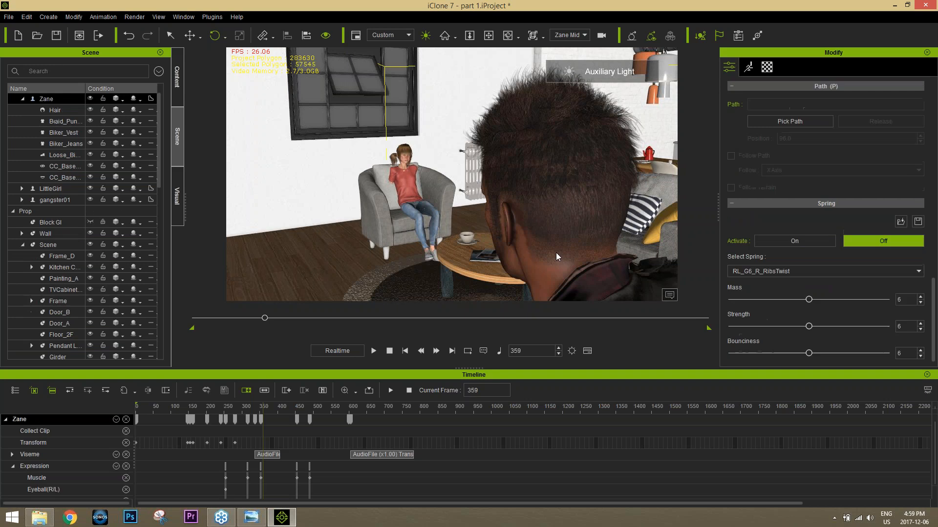
{"action": "right_click_drag", "start_coordinate": [473, 259], "coordinate": [650, 263]}
{"action": "right_click_drag", "start_coordinate": [566, 235], "coordinate": [586, 298]}
{"action": "right_click_drag", "start_coordinate": [566, 235], "coordinate": [555, 192]}
{"action": "middle_click_drag", "start_coordinate": [567, 188], "coordinate": [561, 201]}
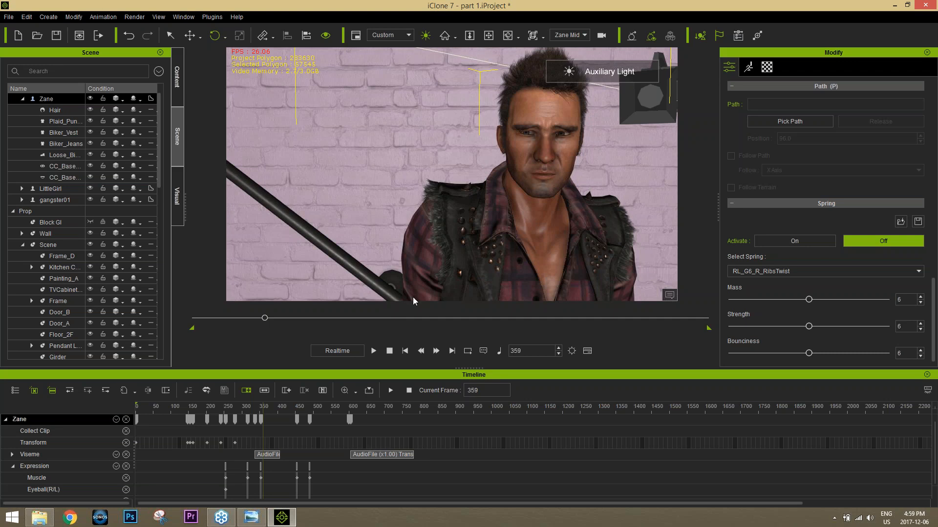
Step: Remove Zane's tracks from the timeline and select the Zane Mid camera
{"action": "left_click", "coordinate": [126, 420]}
{"action": "scroll", "coordinate": [92, 233], "scroll_direction": "down", "scroll_amount": 10}
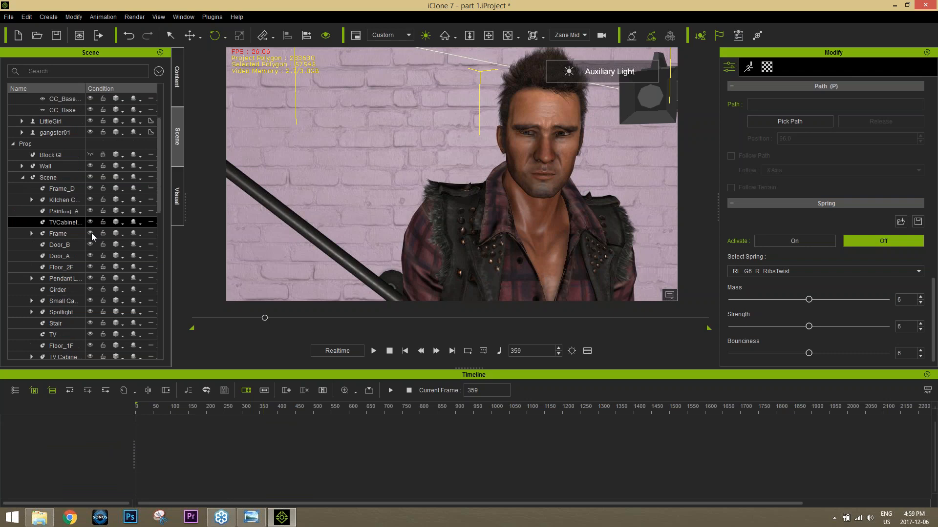
{"action": "left_click", "coordinate": [59, 337]}
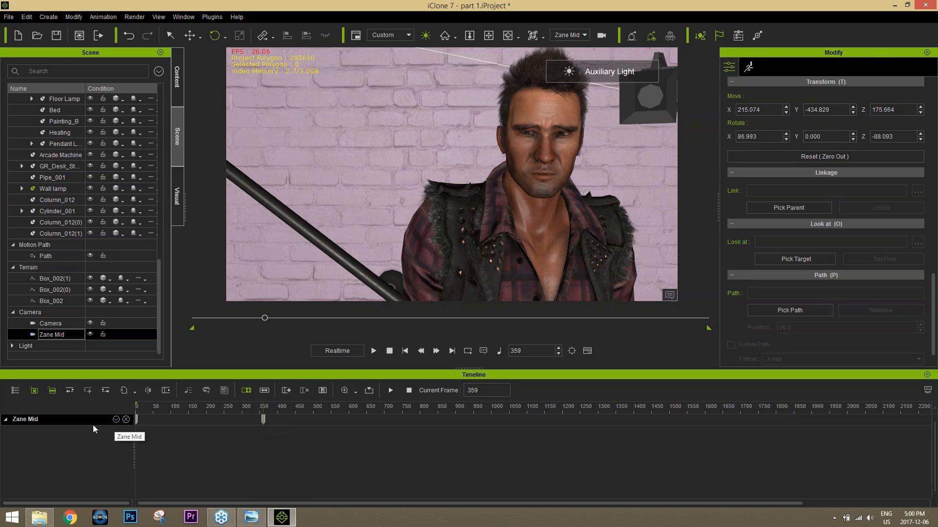
Step: Show the Zane Mid camera's Transform track, move its frame 359 key to the timeline's start, and scrub to frame 312
{"action": "left_click", "coordinate": [116, 420]}
{"action": "left_click", "coordinate": [130, 433]}
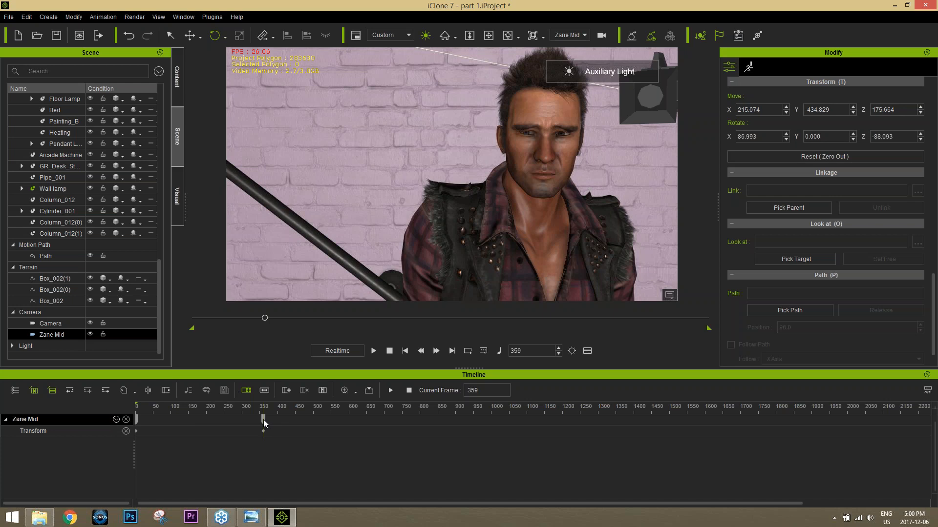
{"action": "left_click_drag", "start_coordinate": [263, 420], "coordinate": [212, 420]}
{"action": "left_click_drag", "start_coordinate": [139, 424], "coordinate": [246, 407]}
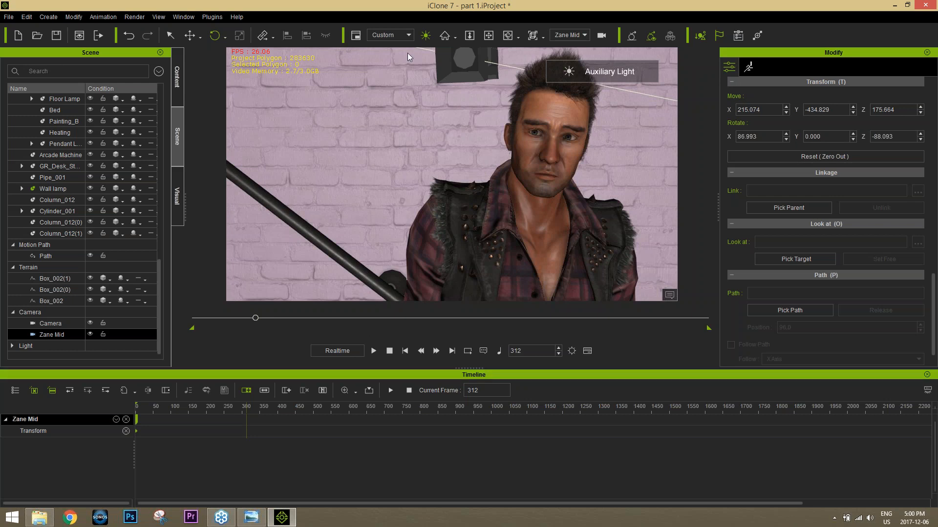
Step: Create another camera at frame 312 and name it "Clem Mid"
{"action": "left_click", "coordinate": [49, 16]}
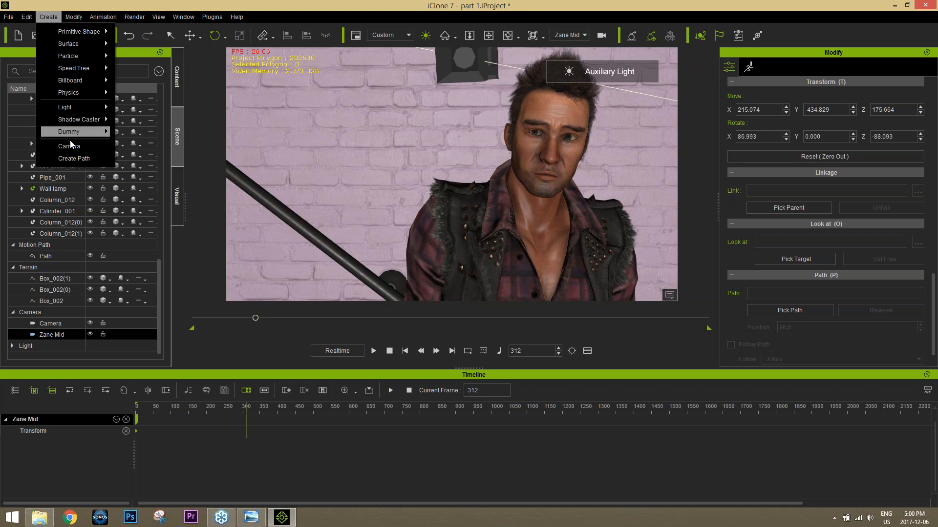
{"action": "left_click", "coordinate": [70, 145]}
{"action": "left_click", "coordinate": [56, 344]}
{"action": "left_click", "coordinate": [55, 345]}
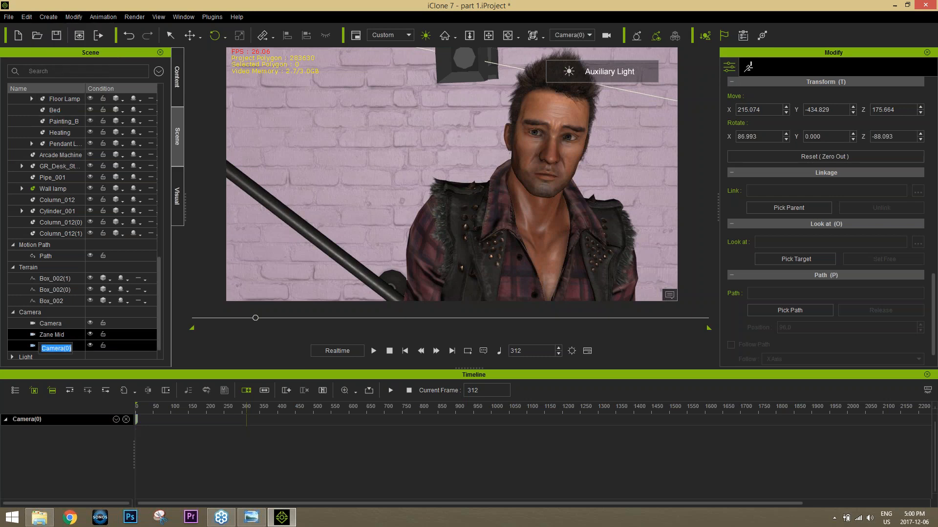
{"action": "type", "text": "Clem Mid"}
{"action": "key", "text": "Return"}
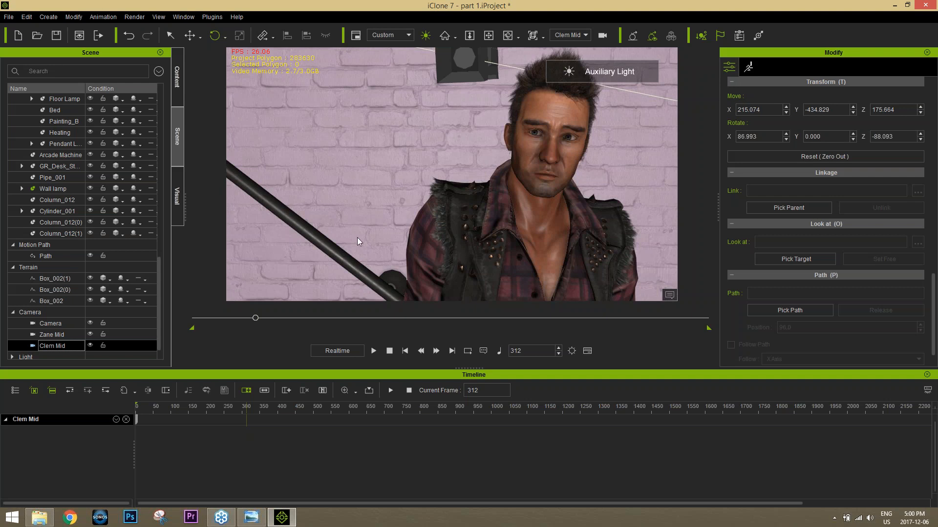
Step: Pull the Clem Mid camera back from Zane and swing it around to face the girl in the armchair
{"action": "scroll", "coordinate": [377, 193], "scroll_direction": "down", "scroll_amount": 5}
{"action": "right_click_drag", "start_coordinate": [377, 193], "coordinate": [386, 371]}
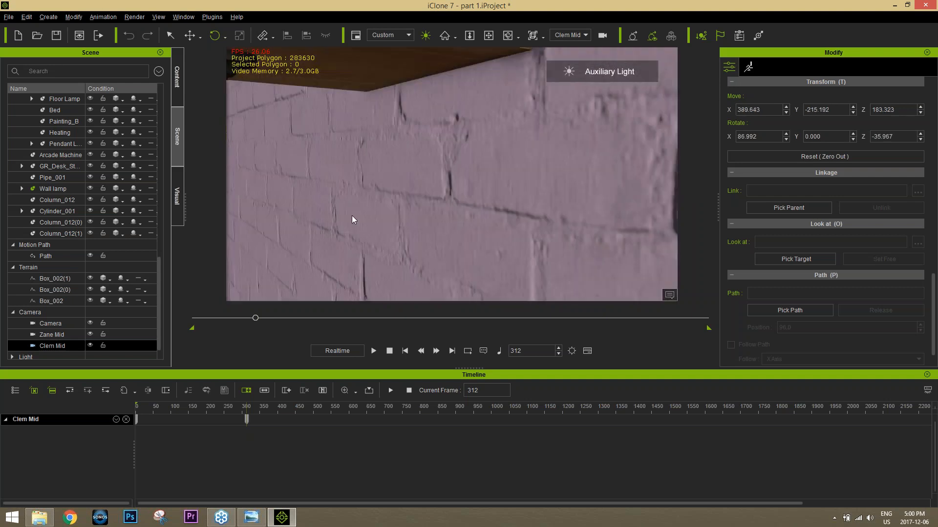
{"action": "left_click", "coordinate": [361, 259]}
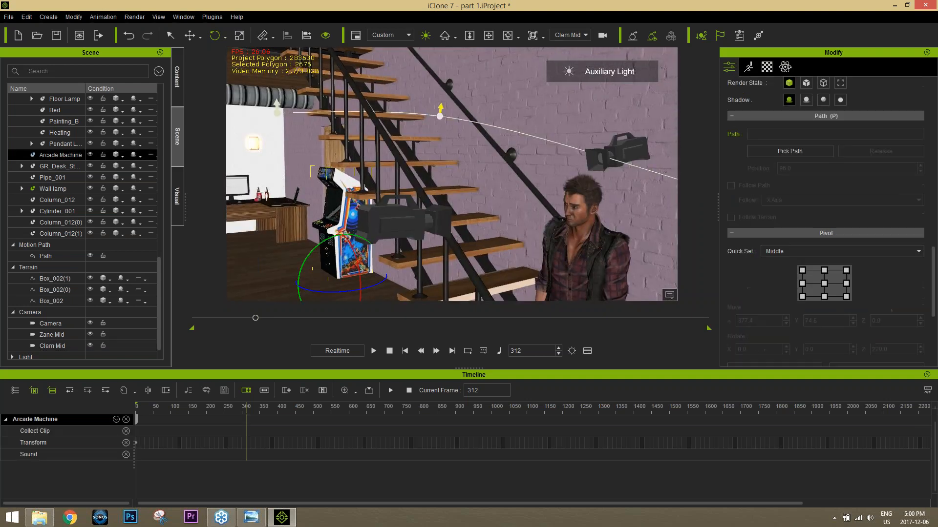
{"action": "right_click_drag", "start_coordinate": [360, 259], "coordinate": [293, 266]}
{"action": "scroll", "coordinate": [385, 262], "scroll_direction": "down", "scroll_amount": 5}
{"action": "middle_click_drag", "start_coordinate": [312, 210], "coordinate": [453, 117]}
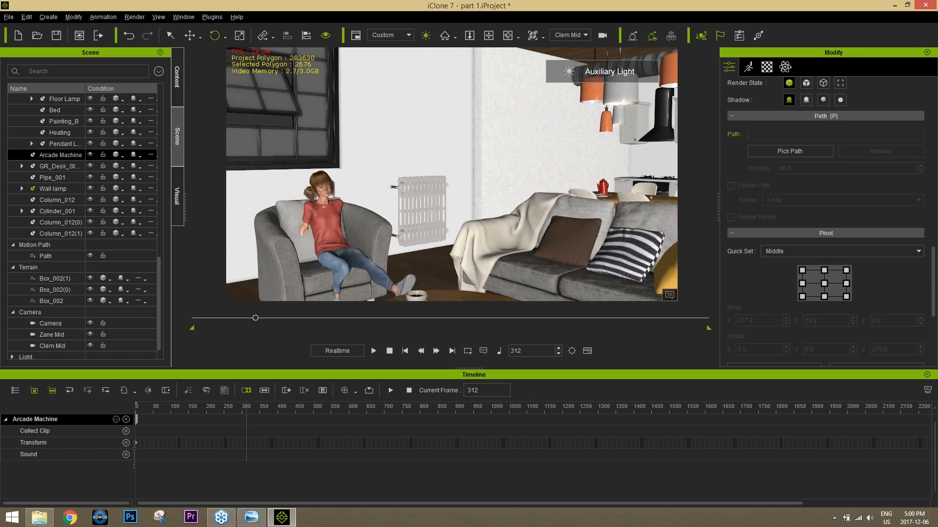
Step: Refine the Clem Mid camera's framing so the seated girl and her armchair fill the centre of the shot
{"action": "scroll", "coordinate": [335, 227], "scroll_direction": "up", "scroll_amount": 3}
{"action": "scroll", "coordinate": [335, 226], "scroll_direction": "up", "scroll_amount": 2}
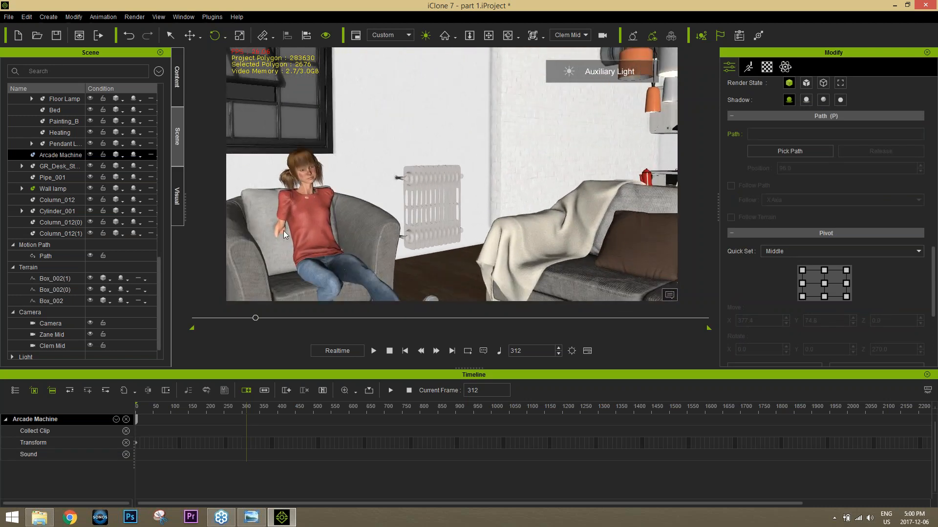
{"action": "scroll", "coordinate": [338, 264], "scroll_direction": "down", "scroll_amount": 2}
{"action": "right_click_drag", "start_coordinate": [338, 264], "coordinate": [400, 264], "text": "alt"}
{"action": "left_click", "coordinate": [396, 198]}
{"action": "right_click_drag", "start_coordinate": [396, 198], "coordinate": [374, 197], "text": "alt"}
{"action": "scroll", "coordinate": [411, 206], "scroll_direction": "up", "scroll_amount": 2}
{"action": "left_click_drag", "start_coordinate": [411, 206], "coordinate": [421, 182], "text": "alt"}
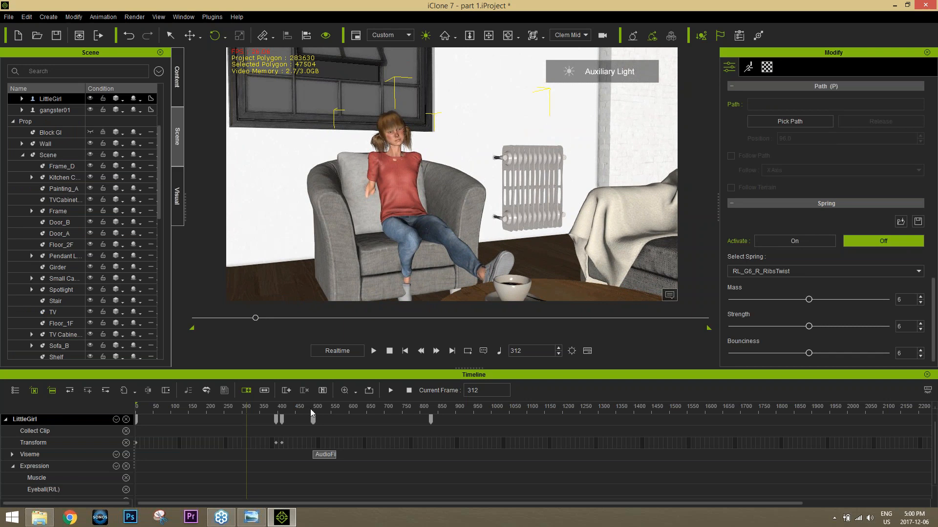
Step: Scrub to frame 427, remove LittleGirl's tracks from the timeline, and select the Clem Mid camera
{"action": "left_click_drag", "start_coordinate": [268, 406], "coordinate": [288, 403]}
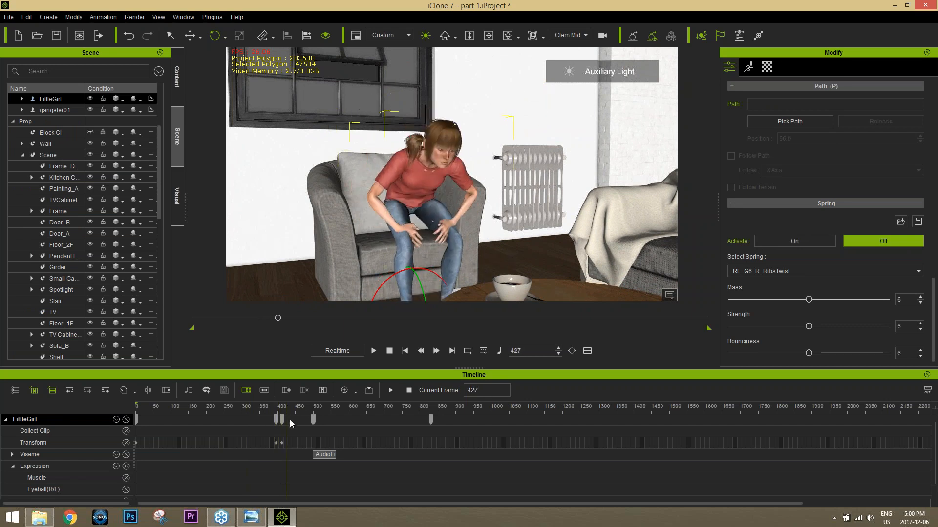
{"action": "left_click", "coordinate": [127, 419]}
{"action": "scroll", "coordinate": [109, 200], "scroll_direction": "down", "scroll_amount": 10}
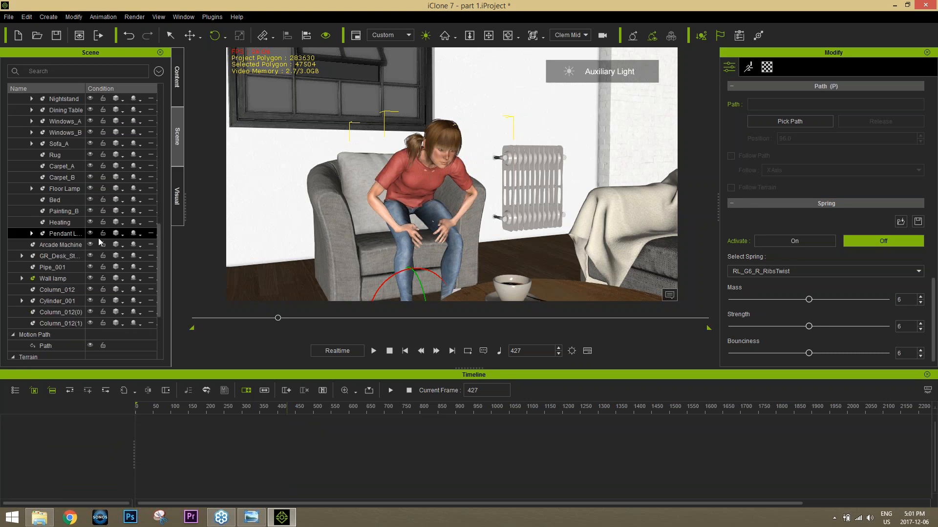
{"action": "left_click", "coordinate": [60, 336]}
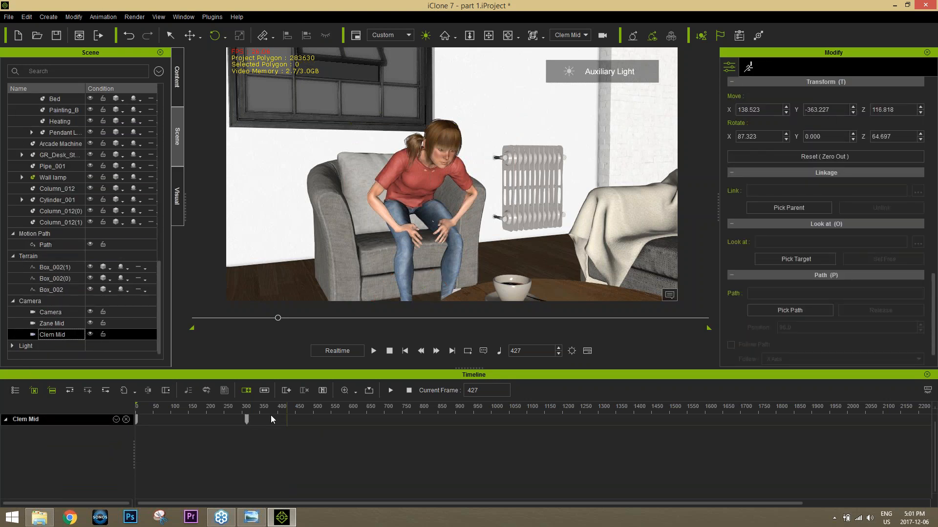
Step: Show the Clem Mid camera's Transform track and add a transform key at frame 426 to hold the framing
{"action": "left_click", "coordinate": [118, 419]}
{"action": "left_click", "coordinate": [125, 428]}
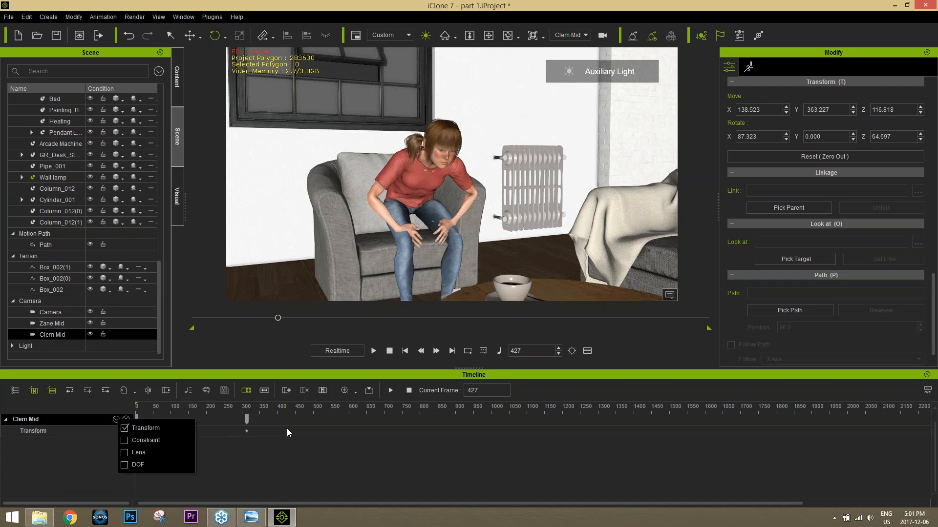
{"action": "left_click", "coordinate": [286, 429]}
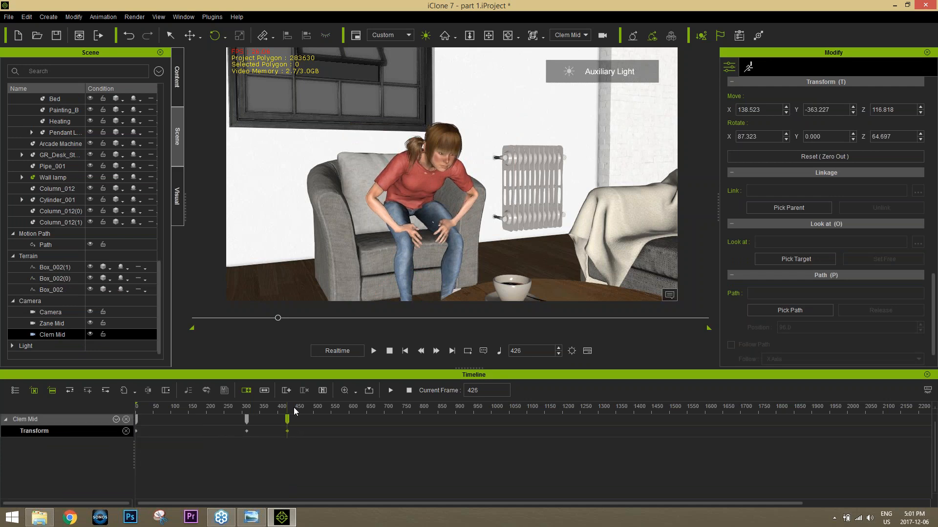
Step: At frame 504, raise and turn the Clem Mid camera to frame the standing girl from the thighs up
{"action": "left_click_drag", "start_coordinate": [294, 407], "coordinate": [314, 406]}
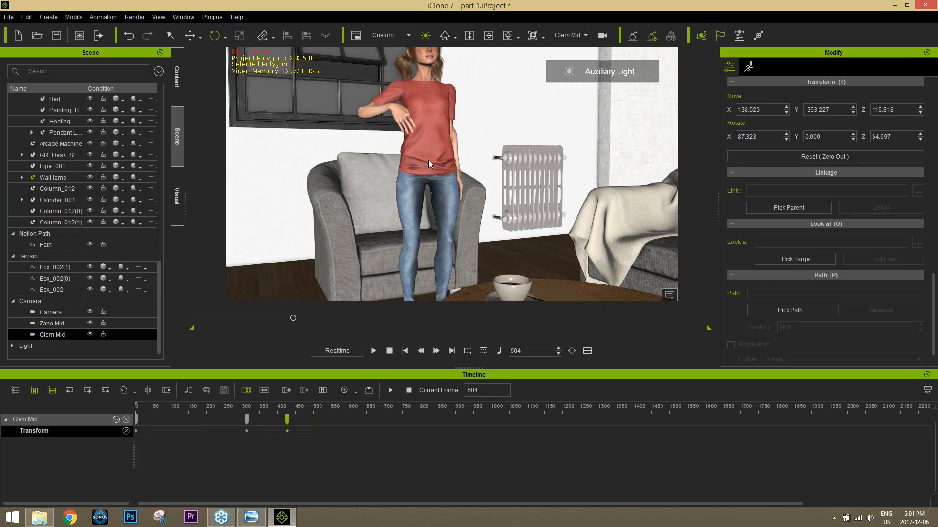
{"action": "middle_click_drag", "start_coordinate": [429, 159], "coordinate": [430, 197]}
{"action": "scroll", "coordinate": [430, 197], "scroll_direction": "up", "scroll_amount": 2}
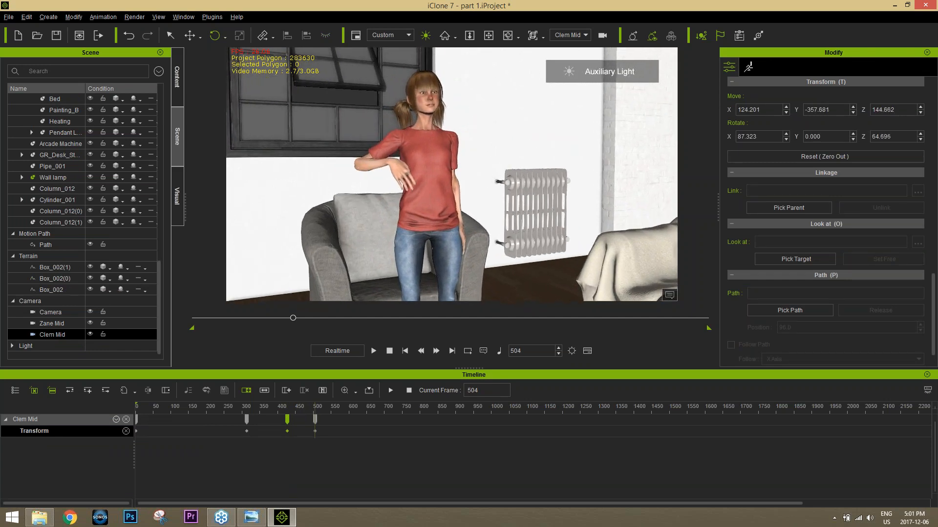
{"action": "right_click_drag", "start_coordinate": [430, 197], "coordinate": [418, 197]}
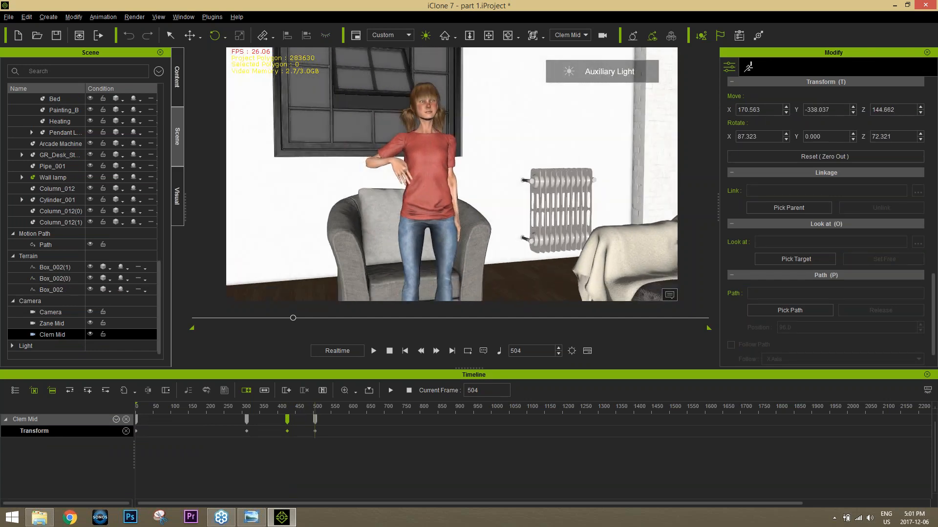
Step: Refine the Clem Mid camera at frame 504 into a closer shot with the standing girl left of centre beside the radiator
{"action": "left_click", "coordinate": [435, 164]}
{"action": "middle_click_drag", "start_coordinate": [435, 164], "coordinate": [377, 180]}
{"action": "right_click_drag", "start_coordinate": [377, 180], "coordinate": [359, 177]}
{"action": "scroll", "coordinate": [383, 183], "scroll_direction": "up", "scroll_amount": 3}
{"action": "middle_click_drag", "start_coordinate": [359, 178], "coordinate": [384, 172]}
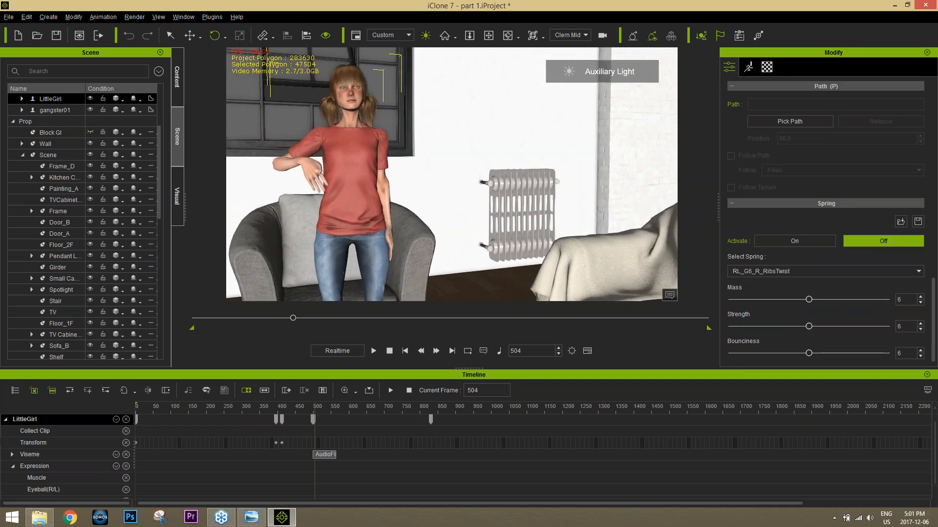
{"action": "right_click_drag", "start_coordinate": [384, 172], "coordinate": [390, 172]}
{"action": "scroll", "coordinate": [391, 184], "scroll_direction": "up", "scroll_amount": 3}
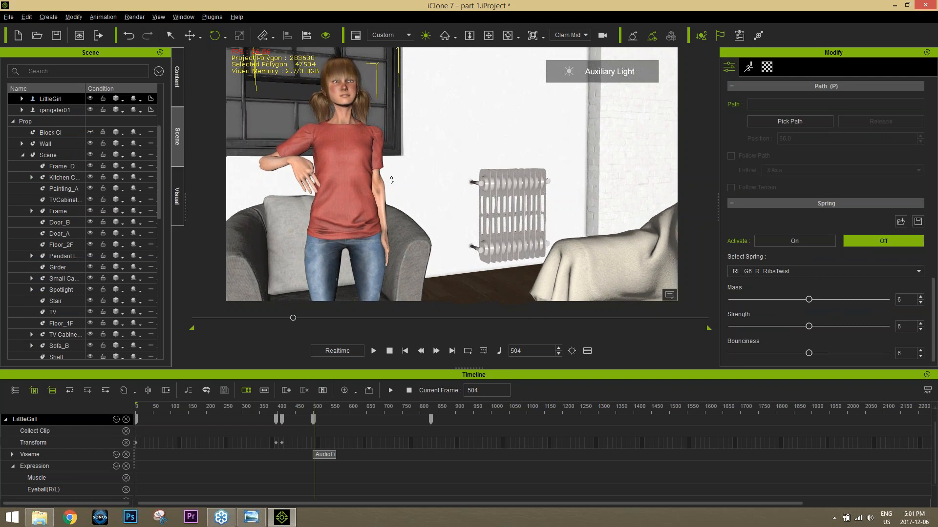
{"action": "mouse_move", "coordinate": [392, 184]}
{"action": "middle_mouse_down"}
{"action": "mouse_move", "coordinate": [397, 189]}
{"action": "mouse_move", "coordinate": [389, 179]}
{"action": "middle_mouse_up"}
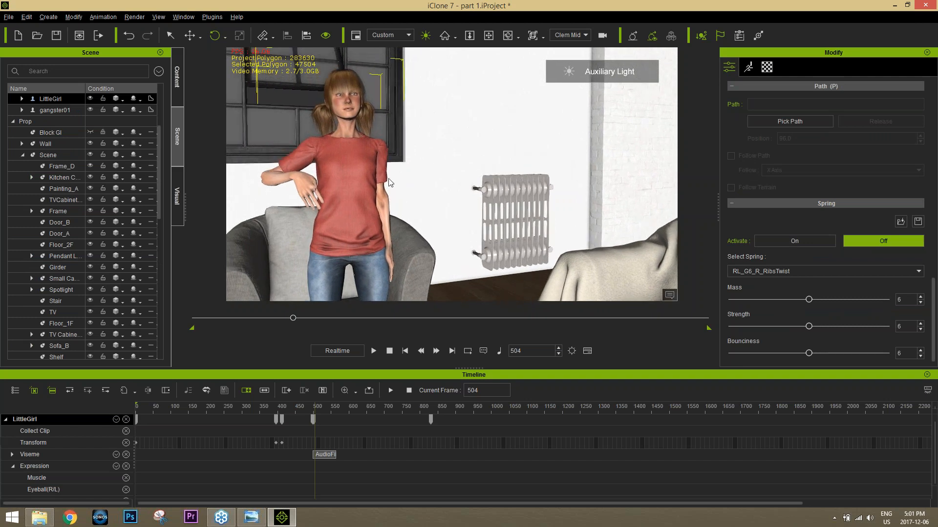
{"action": "scroll", "coordinate": [389, 178], "scroll_direction": "up", "scroll_amount": 1}
{"action": "right_click_drag", "start_coordinate": [389, 178], "coordinate": [394, 179]}
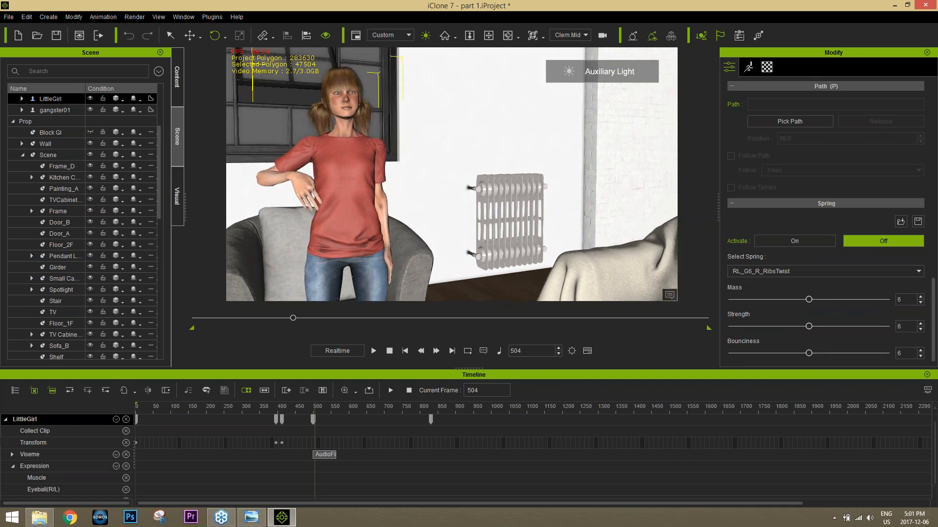
Step: Play the girl's standing and gesturing animation through the Clem Mid camera, then return to frame 411
{"action": "left_click_drag", "start_coordinate": [313, 418], "coordinate": [271, 408]}
{"action": "key", "text": "space"}
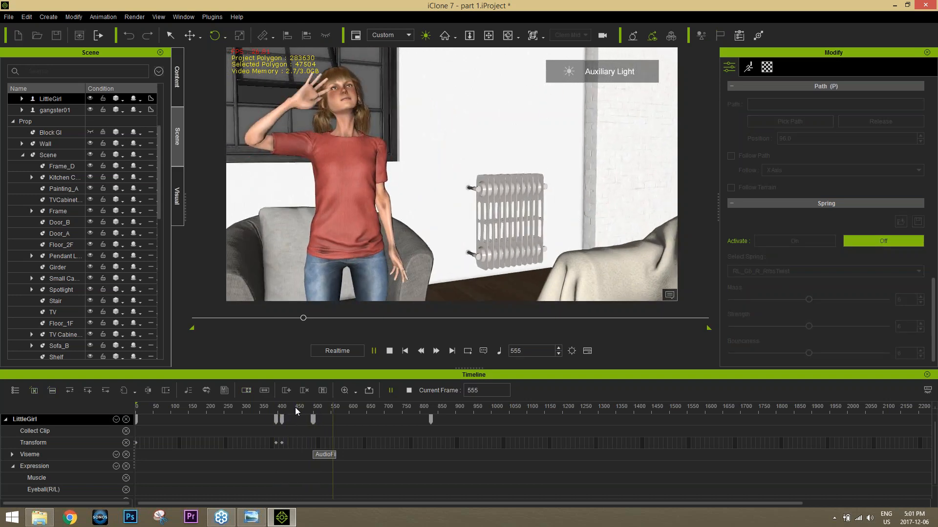
{"action": "key", "text": "space"}
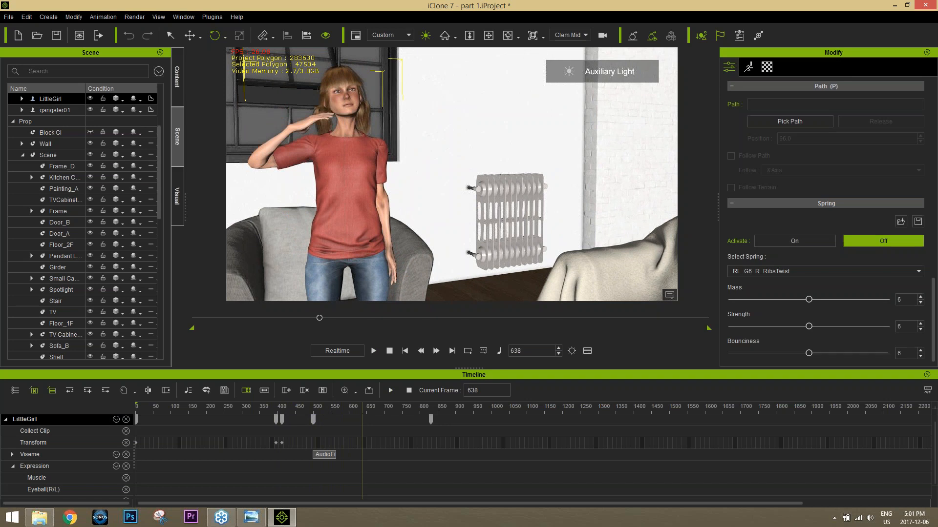
{"action": "left_click", "coordinate": [282, 419]}
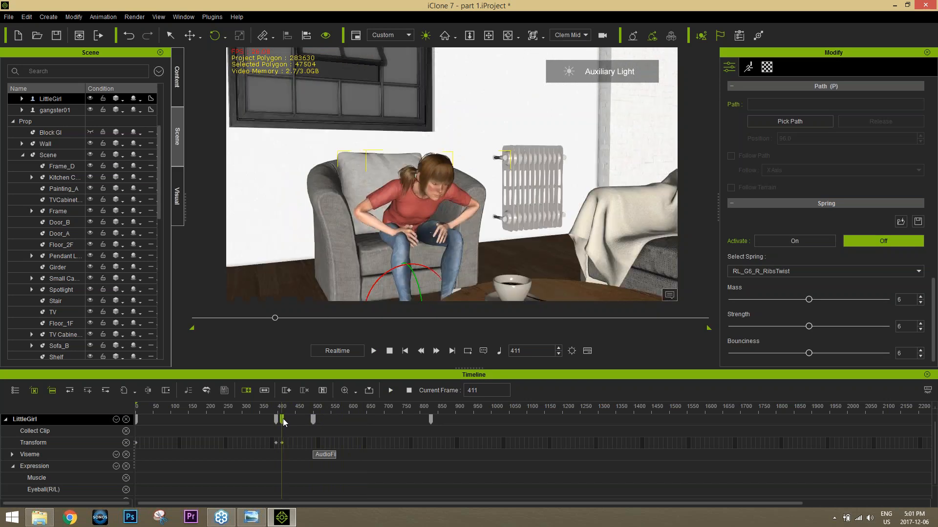
Step: Remove LittleGirl's tracks from the timeline, select the Clem Mid camera and go to its key at frame 504
{"action": "left_click", "coordinate": [125, 417]}
{"action": "left_click", "coordinate": [69, 344]}
{"action": "scroll", "coordinate": [81, 312], "scroll_direction": "down", "scroll_amount": 8}
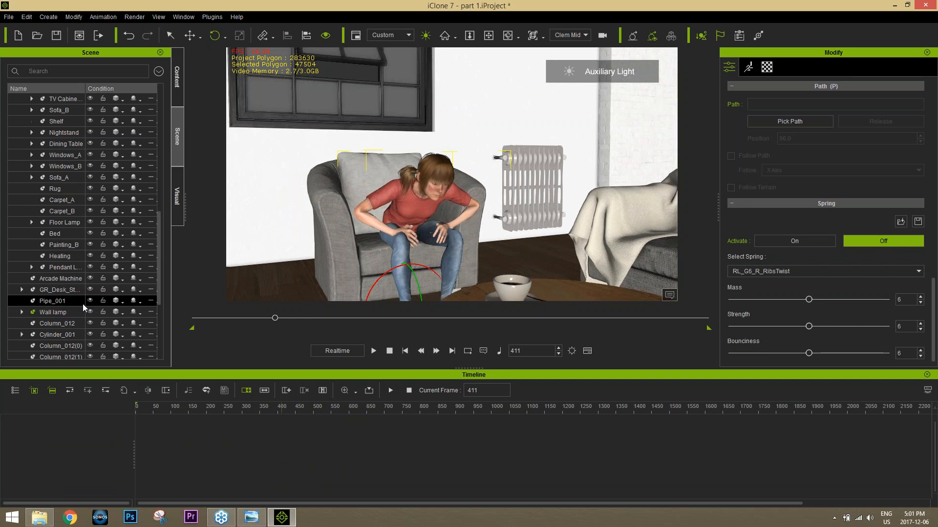
{"action": "left_click", "coordinate": [54, 334]}
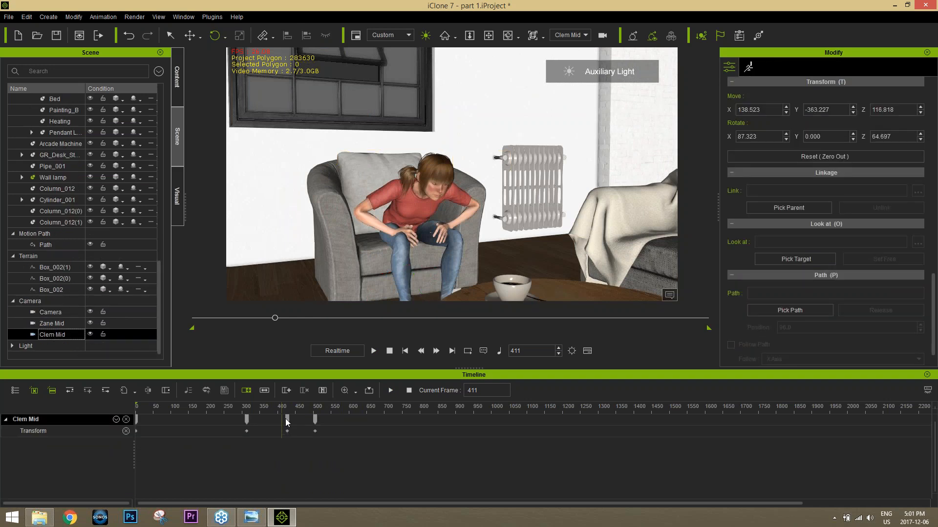
{"action": "left_click", "coordinate": [315, 419]}
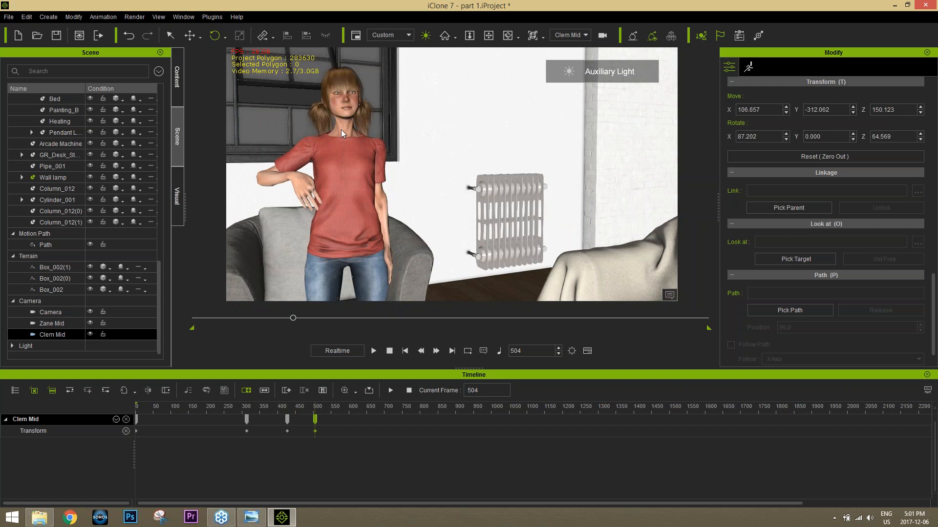
Step: Try to make LittleGirl look at Zane at frame 504, and shift Zane's Look at Weight toward Head
{"action": "left_click", "coordinate": [344, 117]}
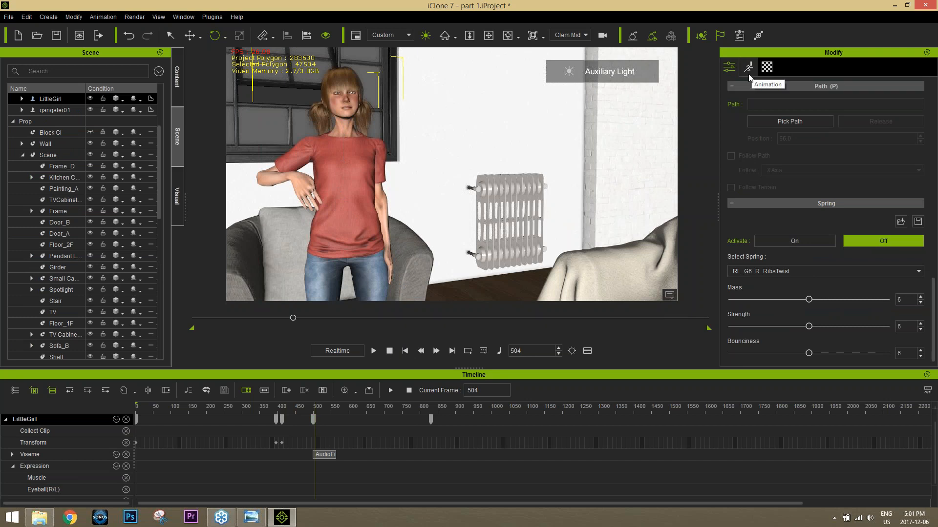
{"action": "left_click_drag", "start_coordinate": [934, 292], "coordinate": [936, 197]}
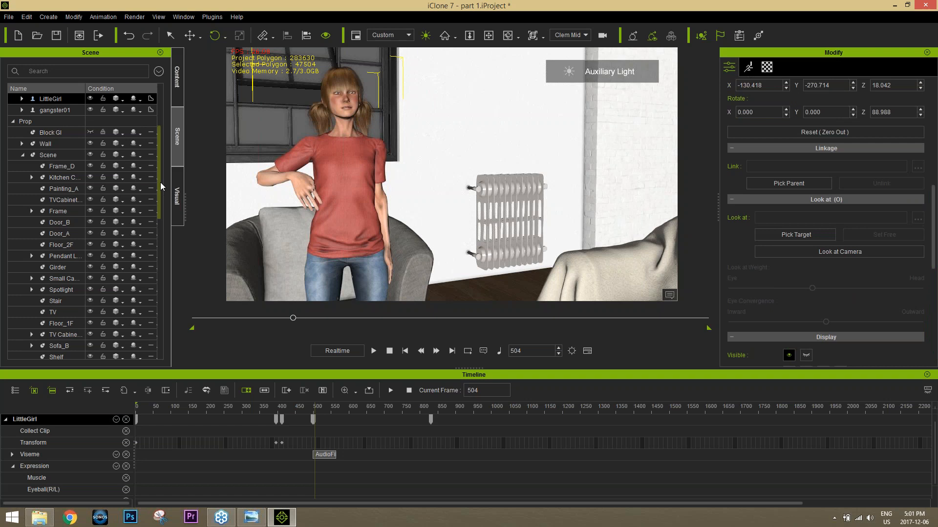
{"action": "left_click_drag", "start_coordinate": [160, 183], "coordinate": [157, 145]}
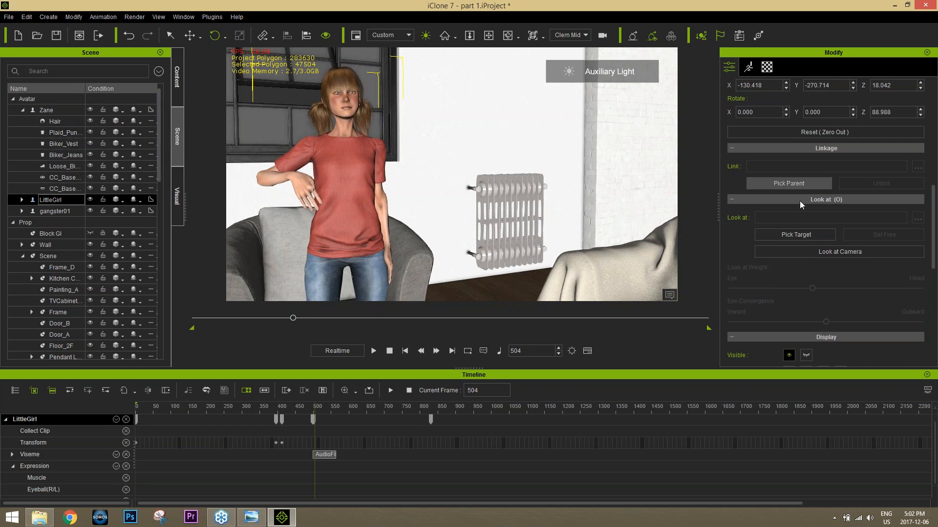
{"action": "left_click", "coordinate": [795, 234]}
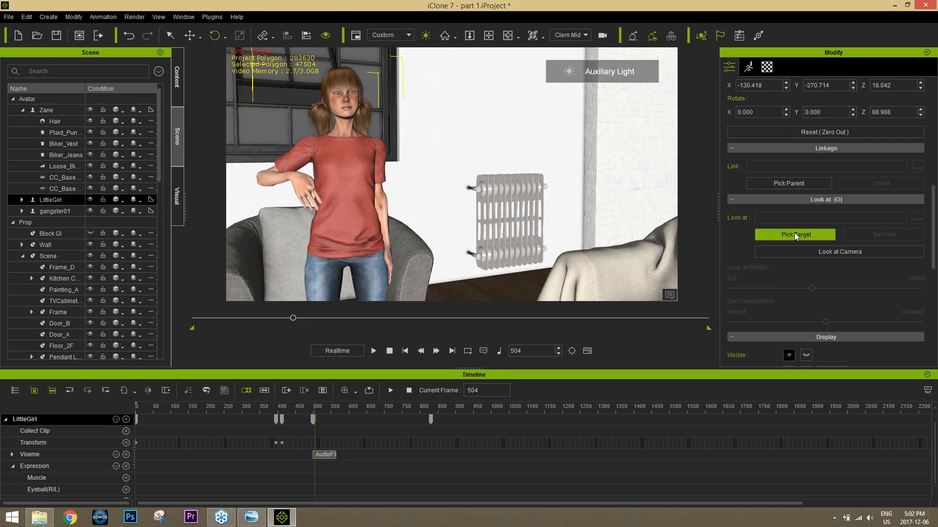
{"action": "left_click", "coordinate": [56, 111]}
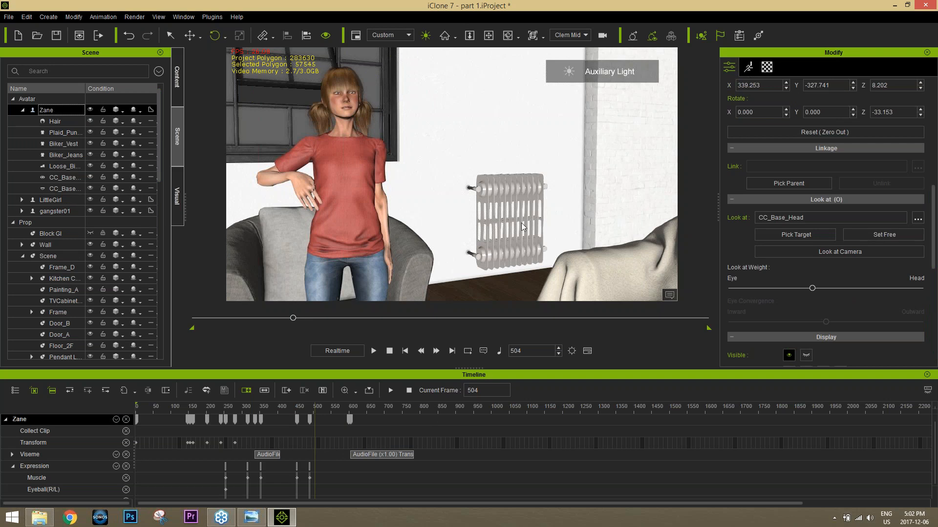
{"action": "left_click_drag", "start_coordinate": [813, 288], "coordinate": [886, 276]}
Step: Reframe the Clem Mid camera at frame 504 from a higher angle on the standing girl, then play the shot to frame 669
{"action": "left_click_drag", "start_coordinate": [160, 154], "coordinate": [124, 338]}
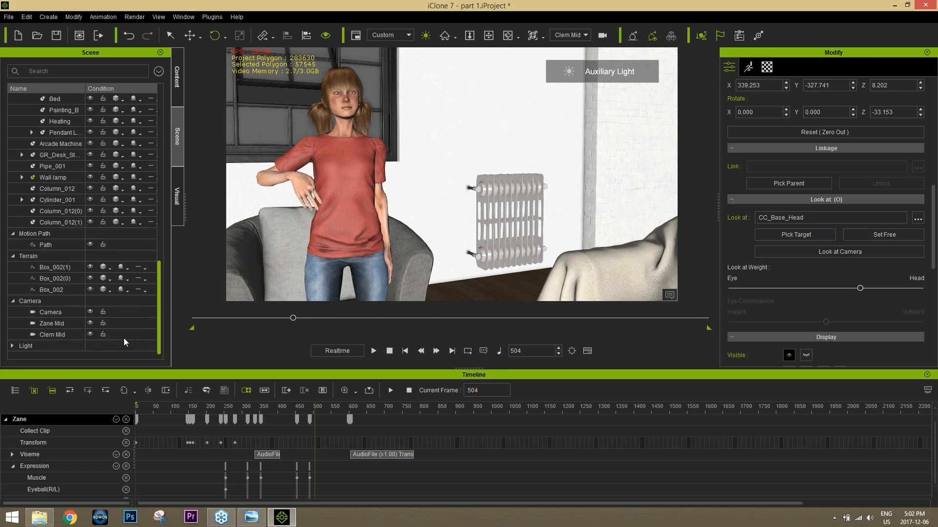
{"action": "left_click", "coordinate": [57, 335]}
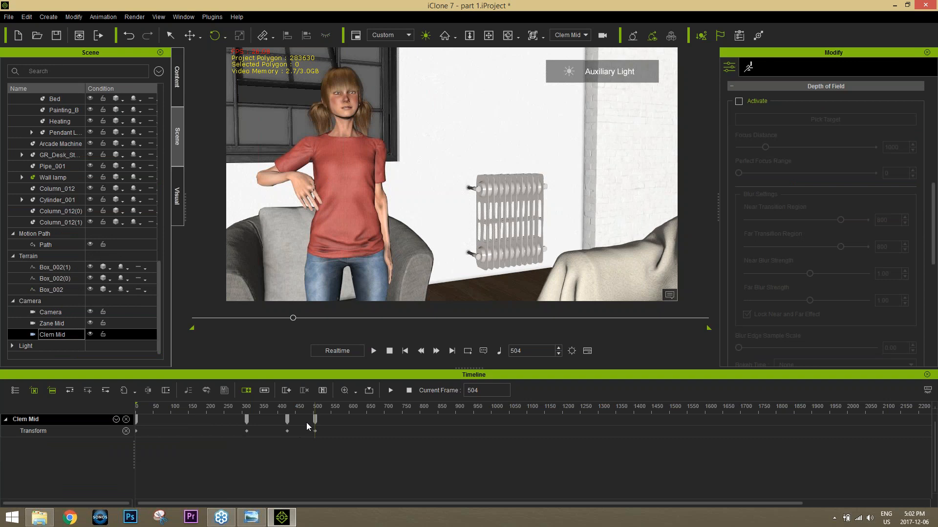
{"action": "double_click", "coordinate": [288, 420]}
{"action": "double_click", "coordinate": [315, 420]}
{"action": "left_click", "coordinate": [354, 198]}
{"action": "right_click_drag", "start_coordinate": [354, 199], "coordinate": [349, 227]}
{"action": "scroll", "coordinate": [364, 218], "scroll_direction": "up", "scroll_amount": 5}
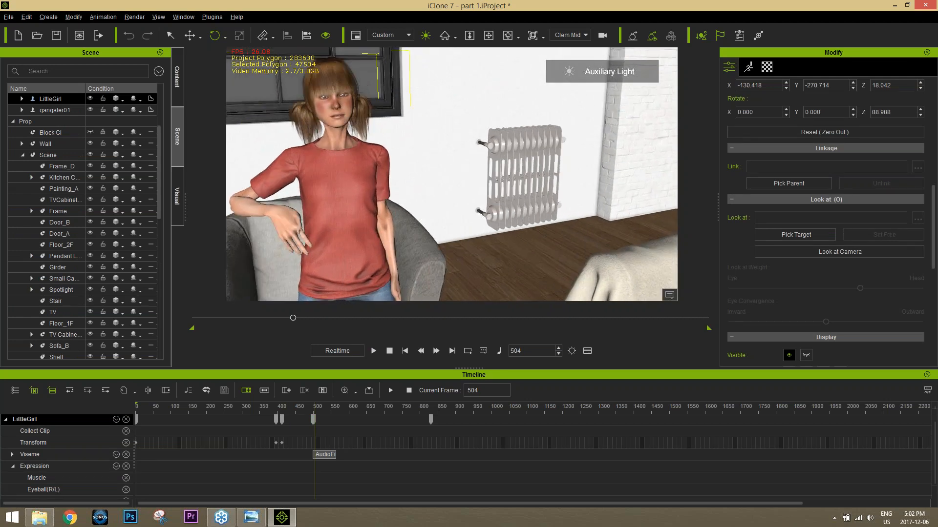
{"action": "scroll", "coordinate": [364, 218], "scroll_direction": "down", "scroll_amount": 4}
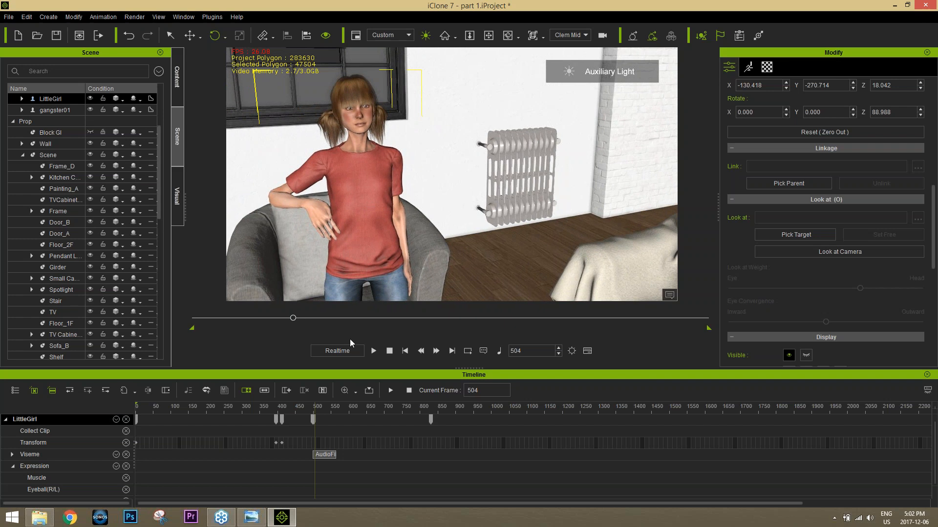
{"action": "left_click", "coordinate": [373, 351]}
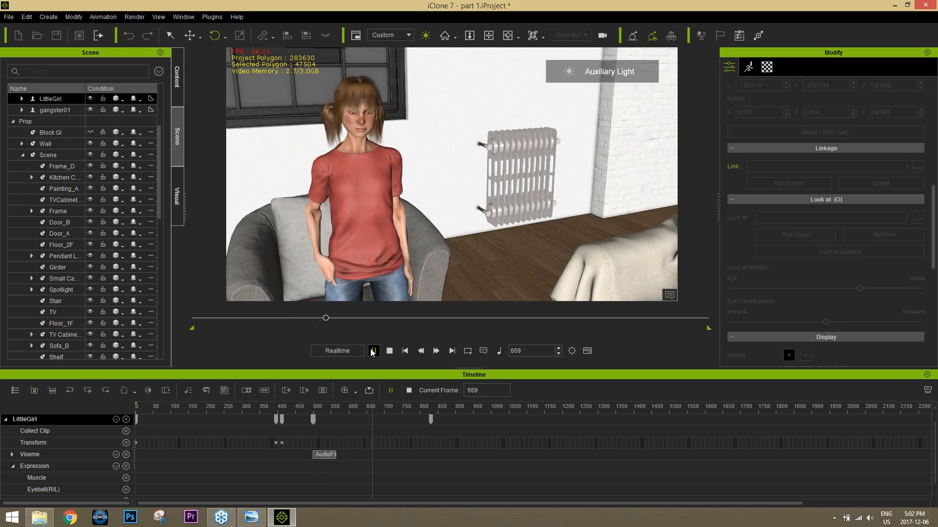
{"action": "left_click", "coordinate": [373, 350]}
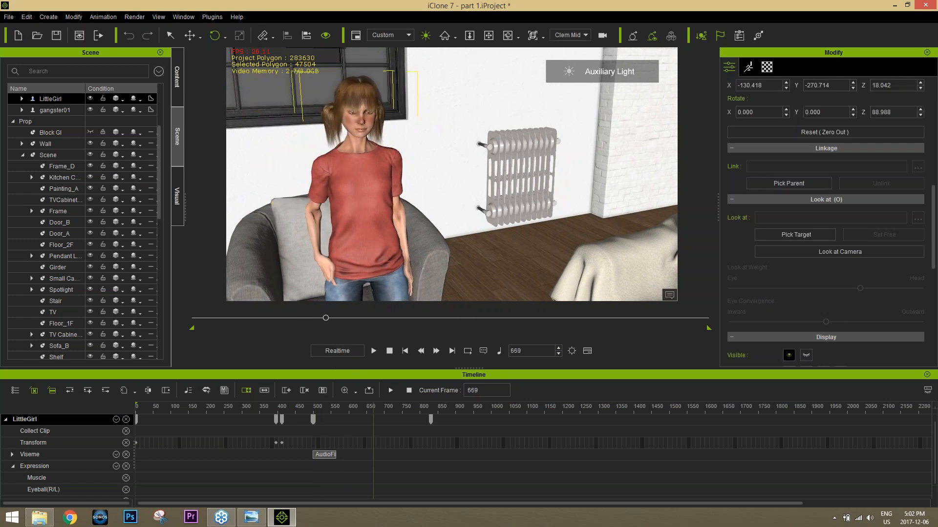
Step: Show LittleGirl's Constraint tracks in the timeline, including the Look At track
{"action": "left_click", "coordinate": [116, 419]}
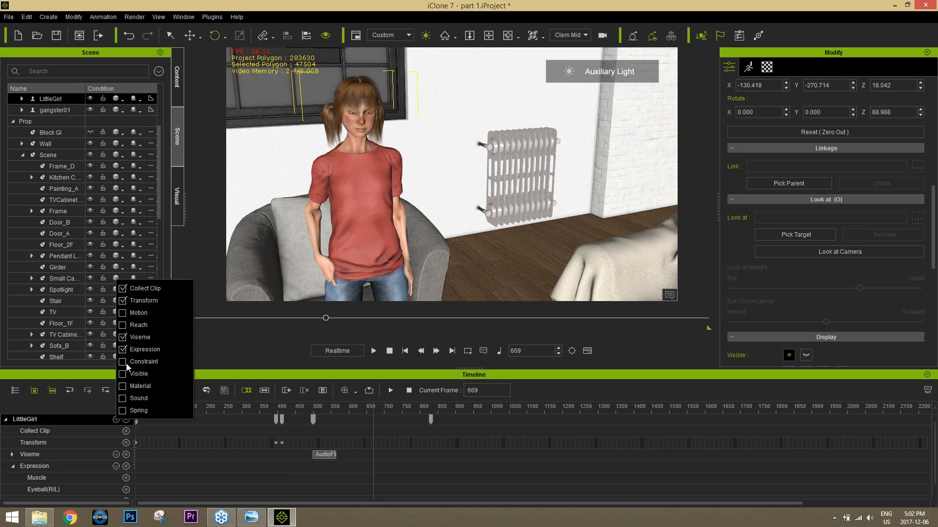
{"action": "left_click", "coordinate": [128, 362]}
{"action": "left_click", "coordinate": [233, 391]}
{"action": "scroll", "coordinate": [275, 458], "scroll_direction": "down", "scroll_amount": 3}
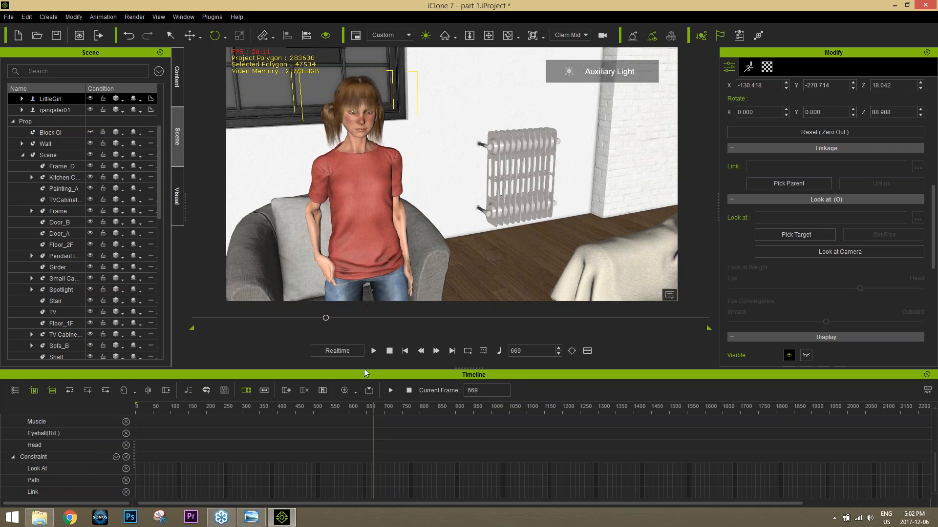
Step: At frame 352, switch to the Preview camera and set Zane's head, CC_Base_Head, as LittleGirl's look-at target
{"action": "left_click_drag", "start_coordinate": [323, 411], "coordinate": [261, 410]}
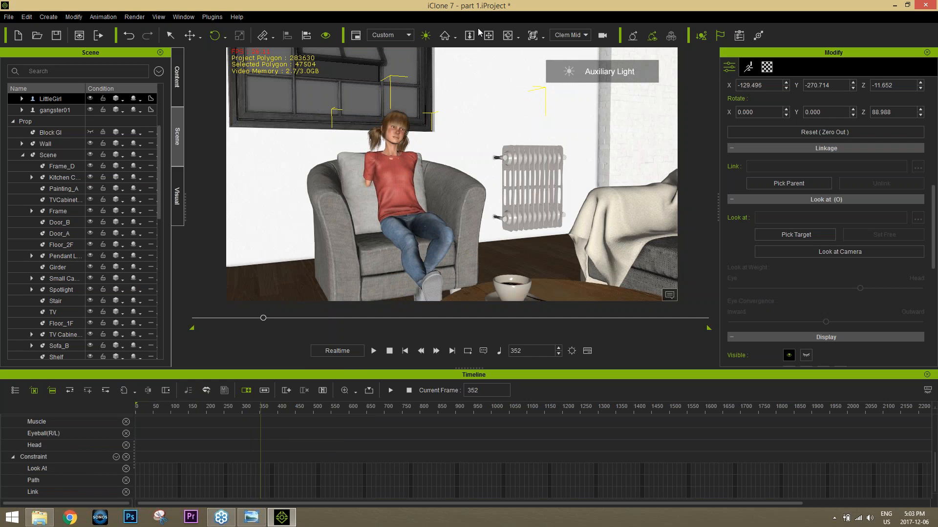
{"action": "left_click", "coordinate": [569, 35]}
{"action": "left_click", "coordinate": [562, 47]}
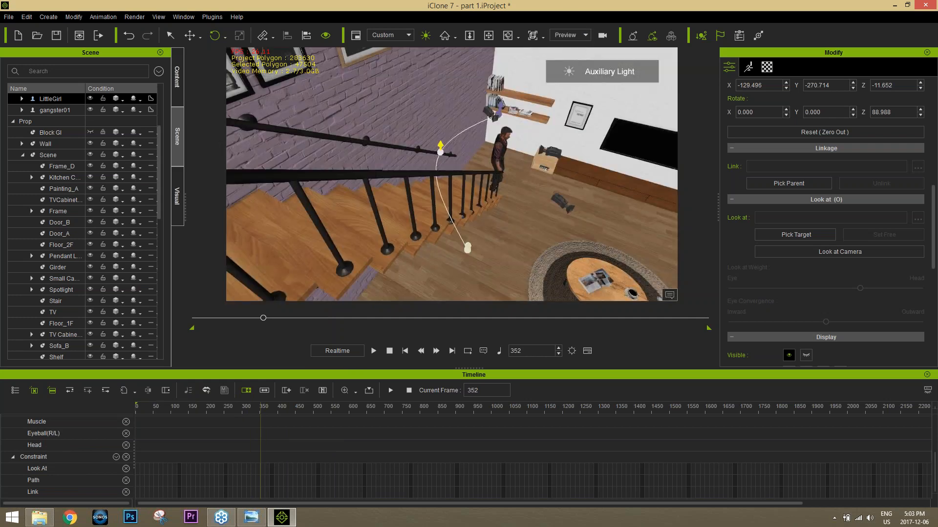
{"action": "middle_click_drag", "start_coordinate": [520, 236], "coordinate": [484, 216]}
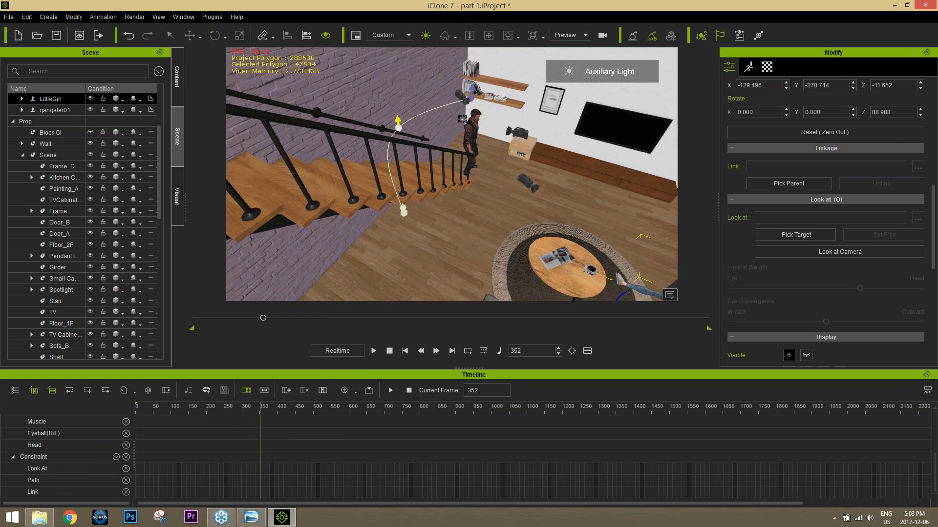
{"action": "left_click", "coordinate": [474, 115]}
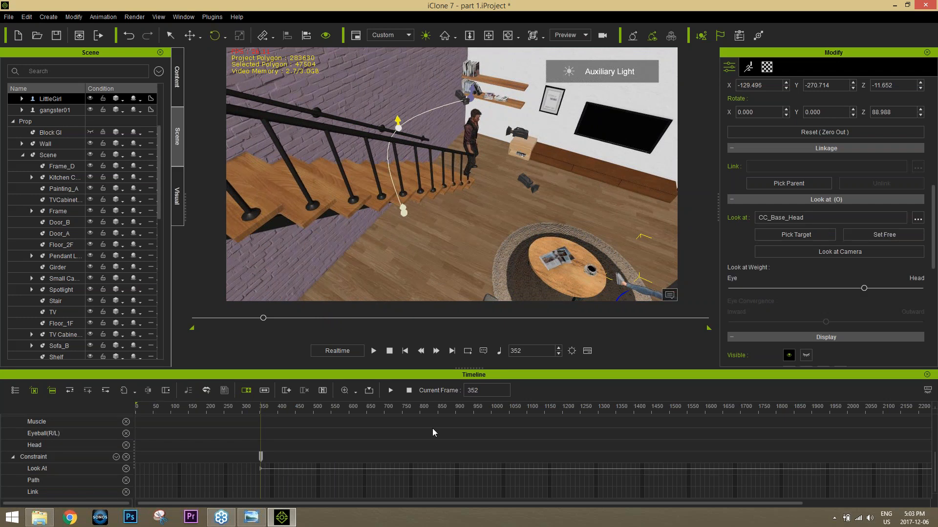
Step: Switch back to the Clem Mid camera view and scrub from frame 294 to 593 to check the girl's gaze
{"action": "left_click_drag", "start_coordinate": [257, 408], "coordinate": [243, 408]}
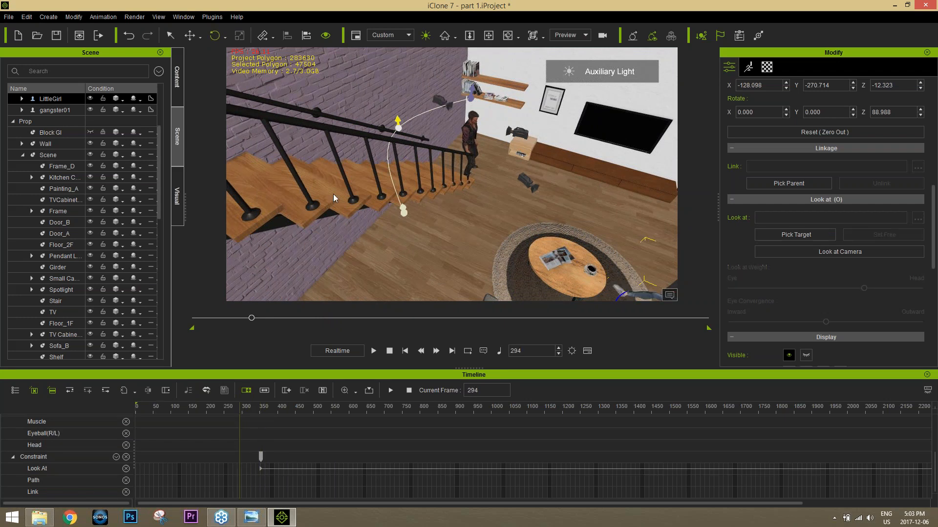
{"action": "left_click", "coordinate": [583, 39]}
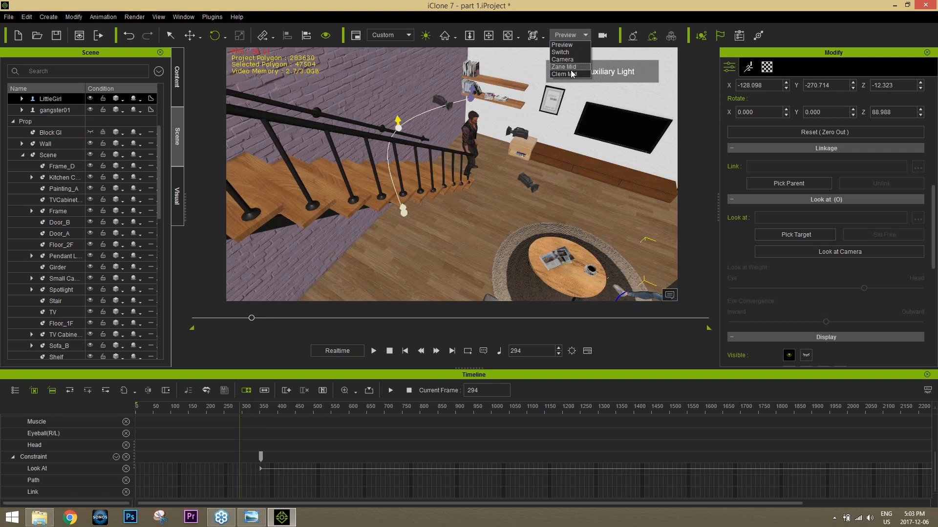
{"action": "left_click", "coordinate": [572, 77]}
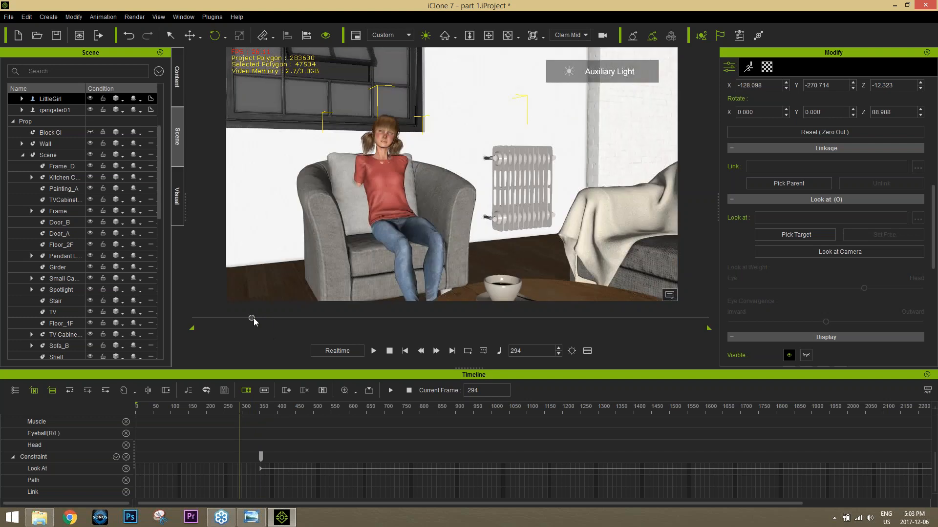
{"action": "left_click_drag", "start_coordinate": [253, 318], "coordinate": [311, 316]}
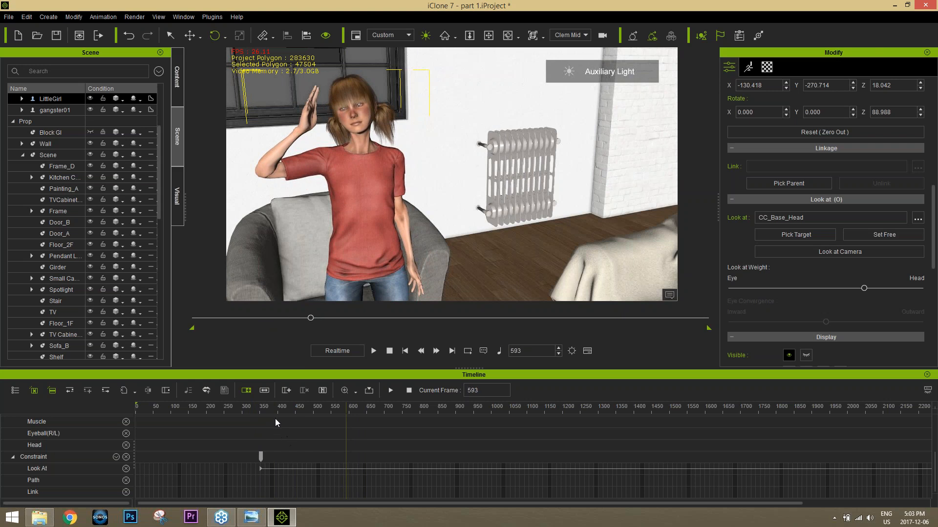
Step: Reframe the Clem Mid camera at its frame 504 key to a slightly closer, angled view of the standing girl
{"action": "scroll", "coordinate": [142, 249], "scroll_direction": "down", "scroll_amount": 12}
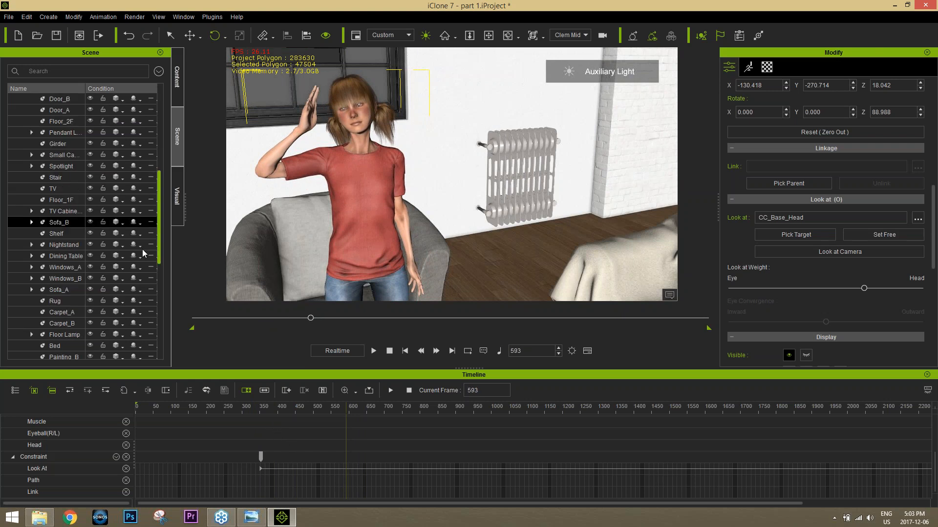
{"action": "left_click", "coordinate": [56, 334]}
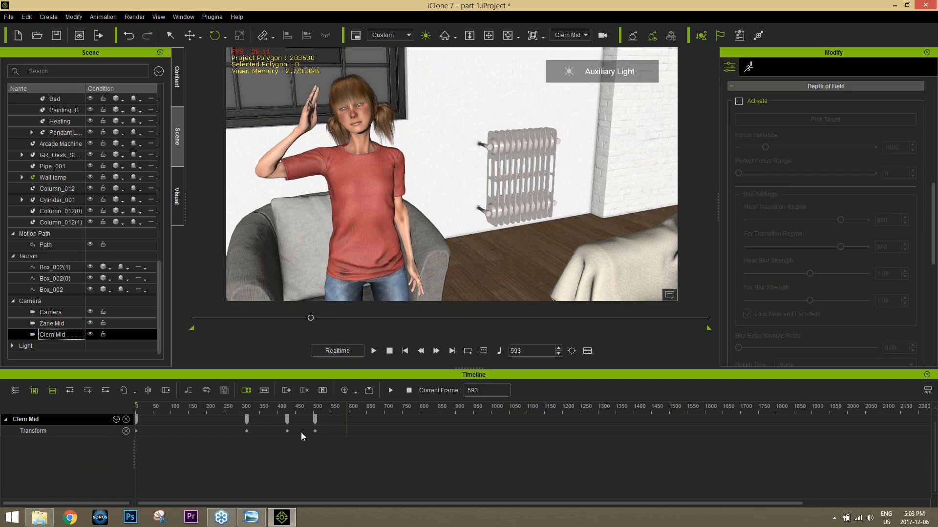
{"action": "double_click", "coordinate": [287, 423]}
{"action": "key", "text": "Tab"}
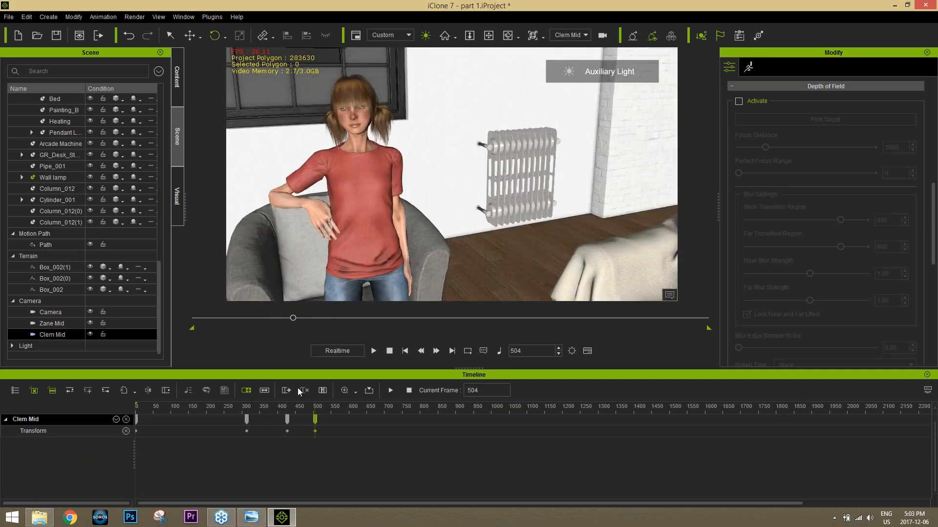
{"action": "right_click_drag", "start_coordinate": [389, 252], "coordinate": [384, 243]}
{"action": "scroll", "coordinate": [384, 244], "scroll_direction": "up", "scroll_amount": 2}
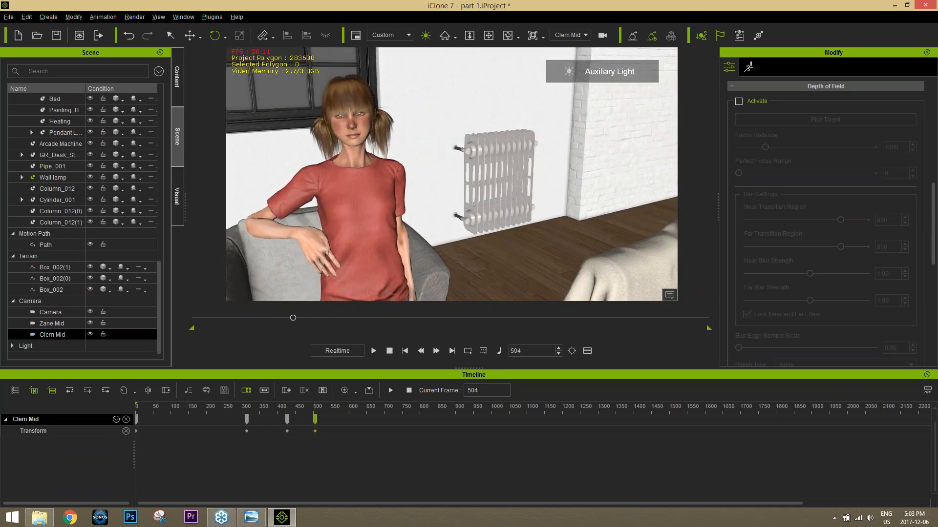
{"action": "middle_click_drag", "start_coordinate": [383, 243], "coordinate": [391, 241]}
{"action": "scroll", "coordinate": [391, 240], "scroll_direction": "up", "scroll_amount": 1}
{"action": "right_click_drag", "start_coordinate": [391, 240], "coordinate": [399, 243]}
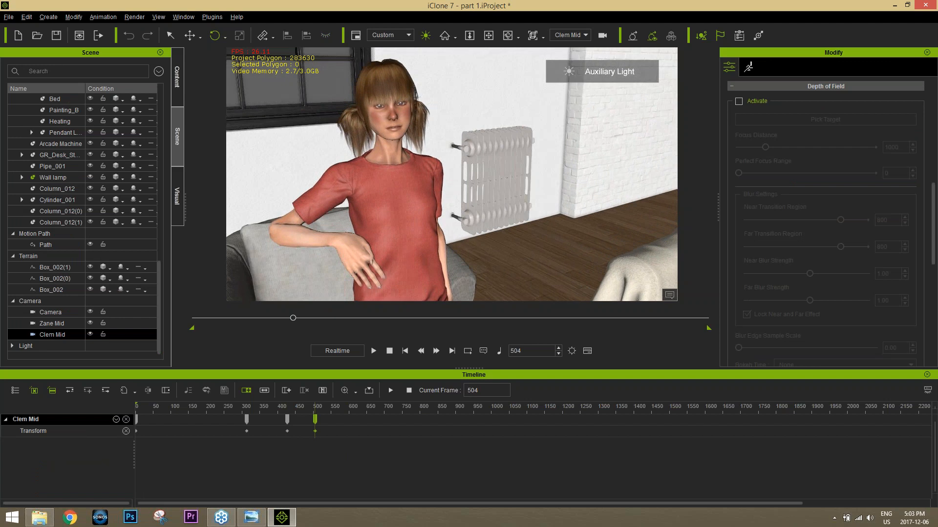
{"action": "left_click", "coordinate": [399, 244]}
{"action": "scroll", "coordinate": [398, 246], "scroll_direction": "down", "scroll_amount": 2}
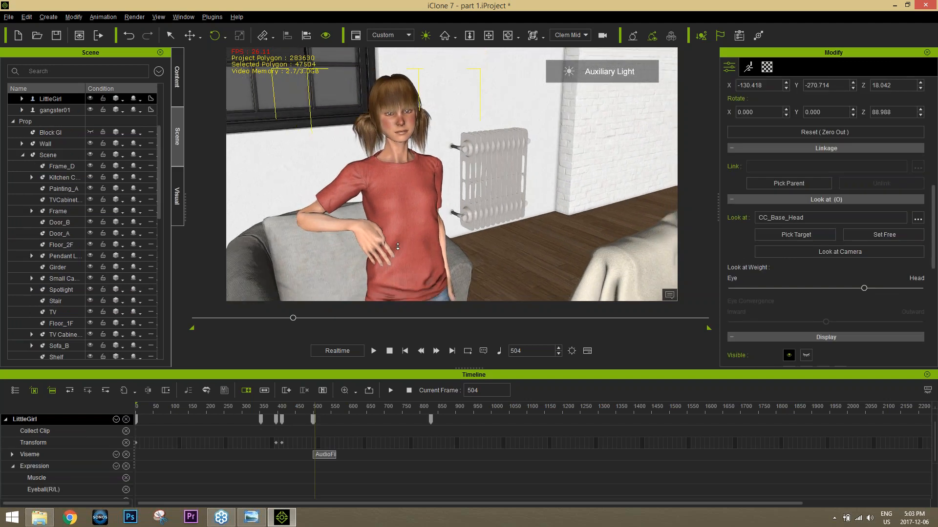
{"action": "middle_click_drag", "start_coordinate": [398, 247], "coordinate": [393, 245]}
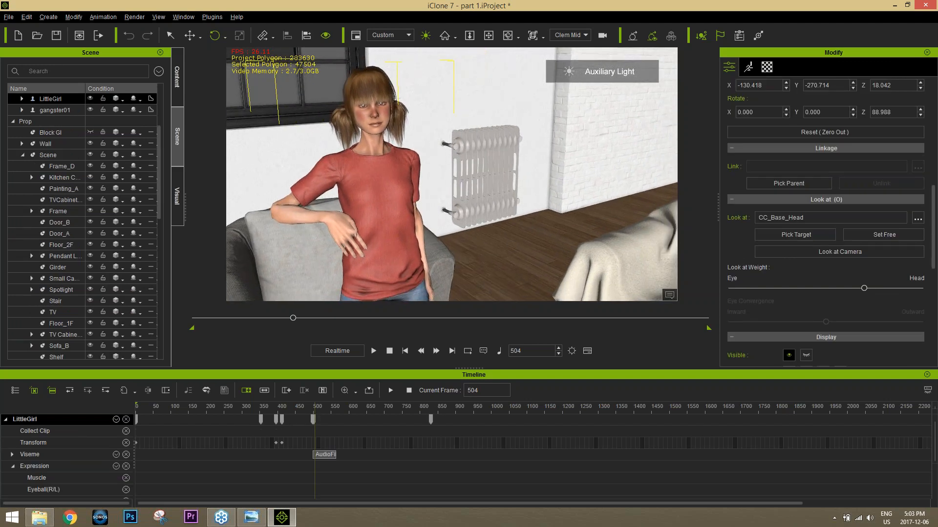
Step: Play the shot on to frame 966 and create a new camera there named Bad Dude
{"action": "left_click", "coordinate": [374, 352]}
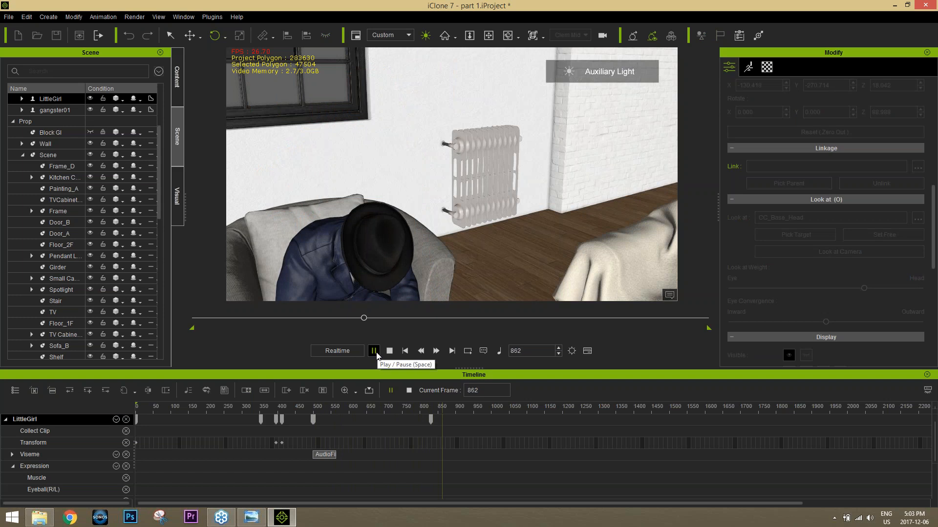
{"action": "left_click", "coordinate": [374, 351]}
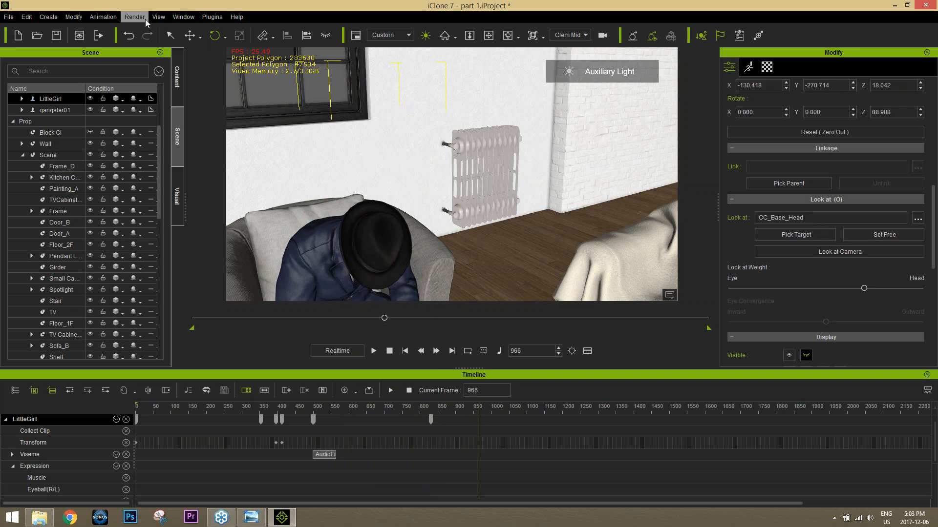
{"action": "left_click", "coordinate": [48, 16]}
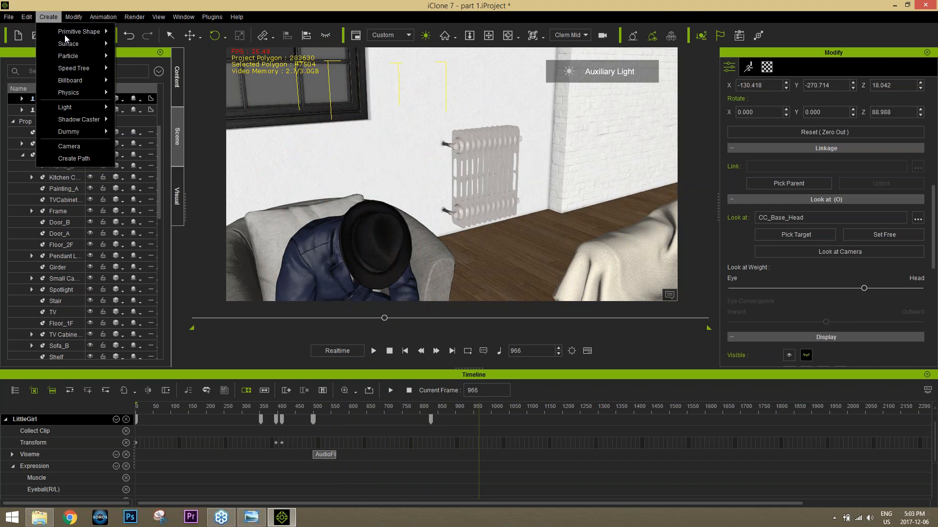
{"action": "left_click", "coordinate": [74, 146]}
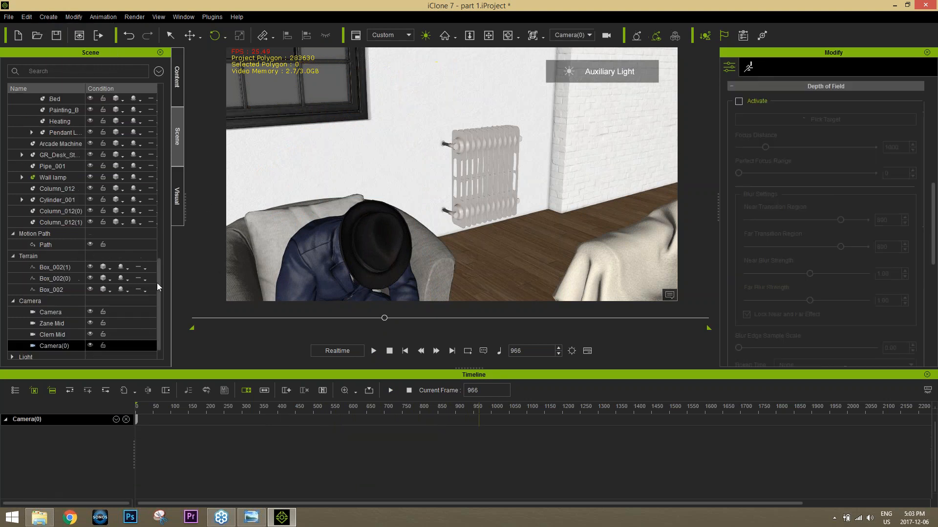
{"action": "double_click", "coordinate": [54, 346]}
{"action": "type", "text": "Bad Dude"}
{"action": "key", "text": "Return"}
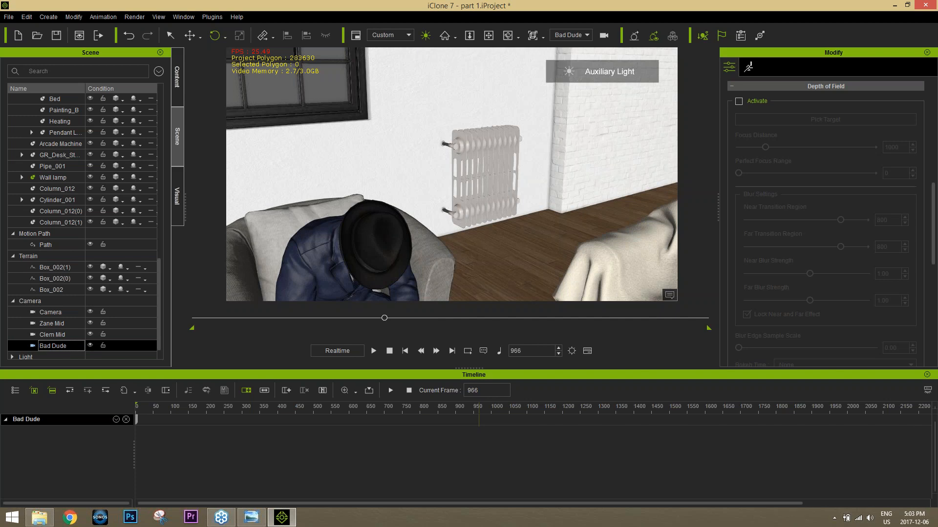
Step: Frame the Bad Dude camera at frame 966 on the seated gangster from a low frontal angle
{"action": "left_click", "coordinate": [341, 267]}
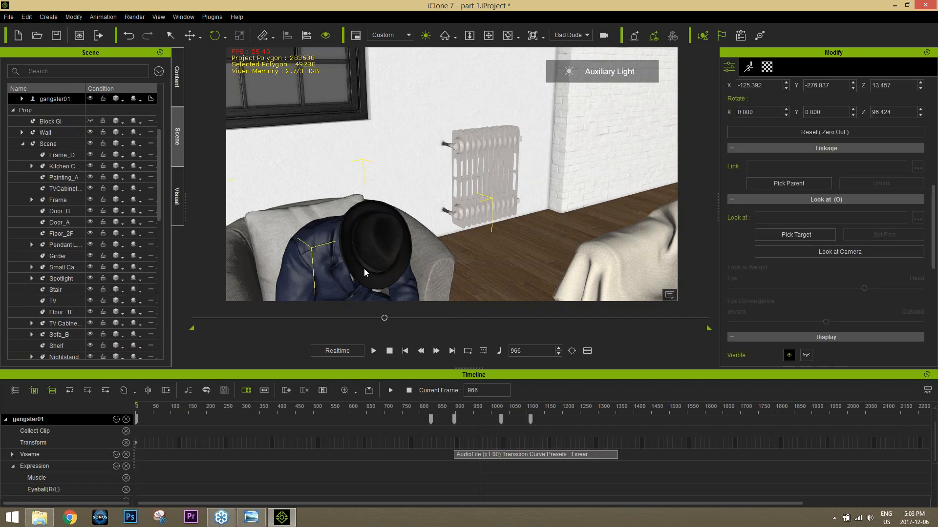
{"action": "middle_click_drag", "start_coordinate": [365, 268], "coordinate": [430, 183]}
{"action": "right_click_drag", "start_coordinate": [430, 183], "coordinate": [364, 151]}
{"action": "scroll", "coordinate": [451, 174], "scroll_direction": "up", "scroll_amount": 5}
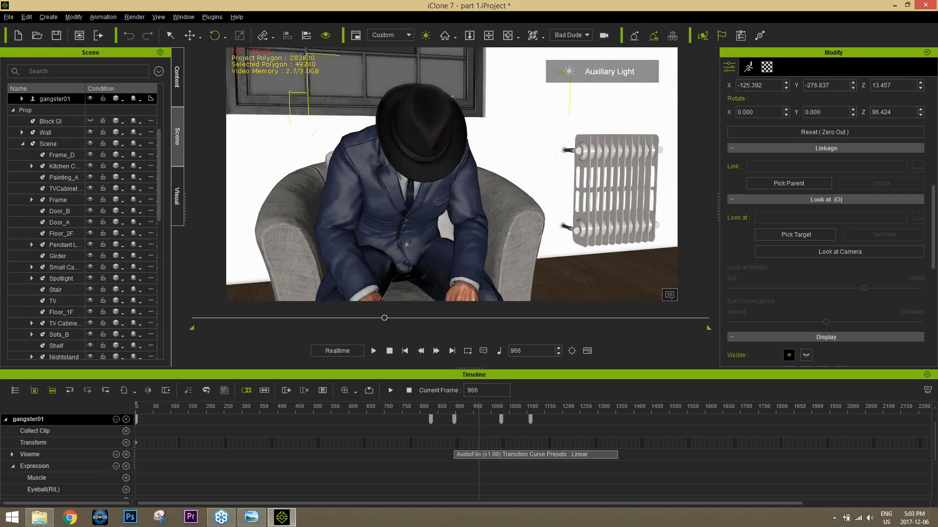
{"action": "middle_click_drag", "start_coordinate": [417, 174], "coordinate": [436, 189]}
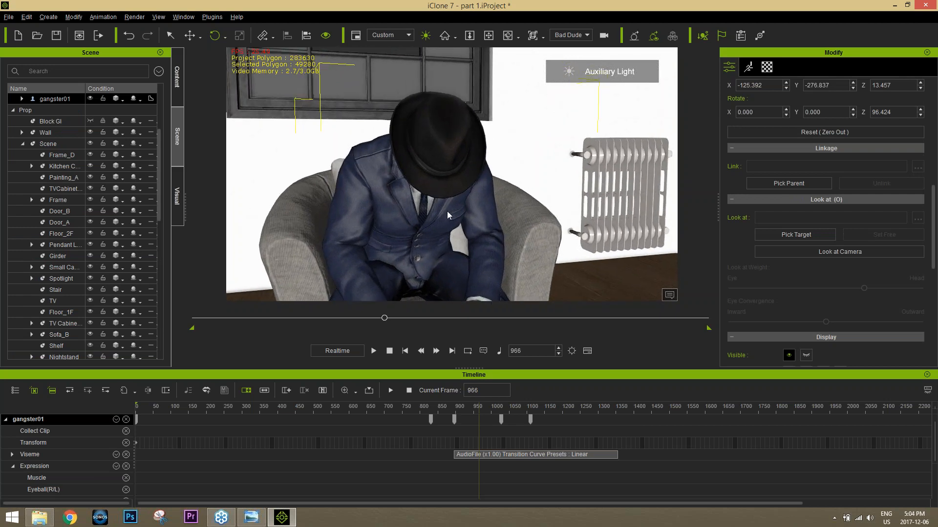
{"action": "right_click_drag", "start_coordinate": [447, 211], "coordinate": [441, 182]}
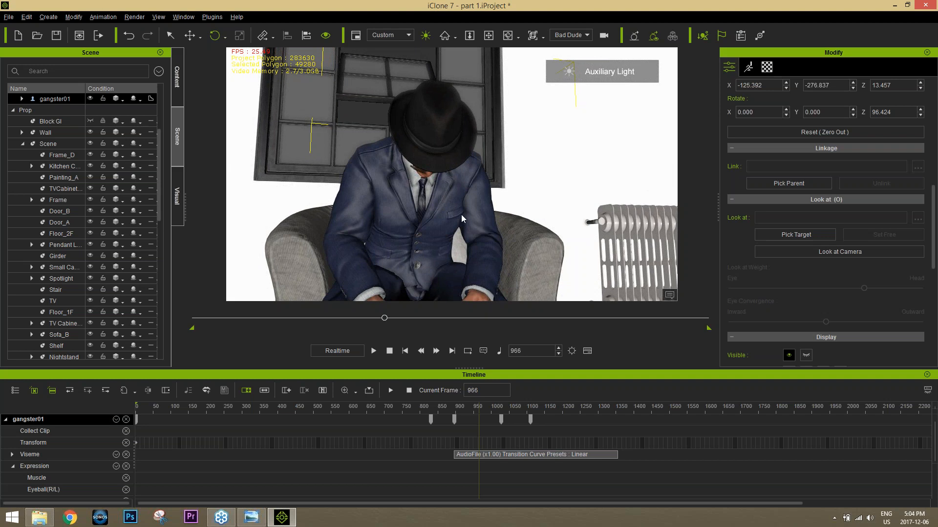
{"action": "right_click_drag", "start_coordinate": [461, 215], "coordinate": [461, 203]}
{"action": "scroll", "coordinate": [461, 204], "scroll_direction": "up", "scroll_amount": 1}
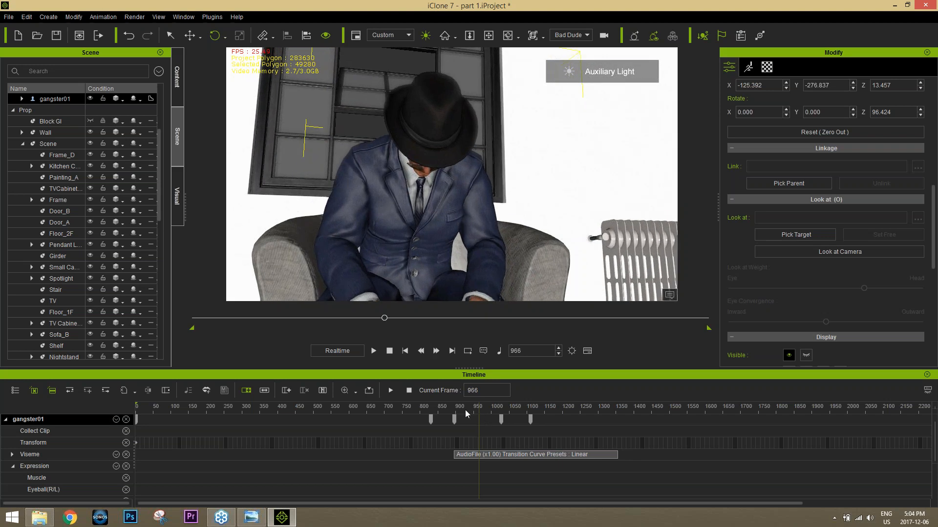
Step: Show the Bad Dude camera's track in place of gangster01's and move its frame 966 key to the timeline start
{"action": "left_click", "coordinate": [127, 420]}
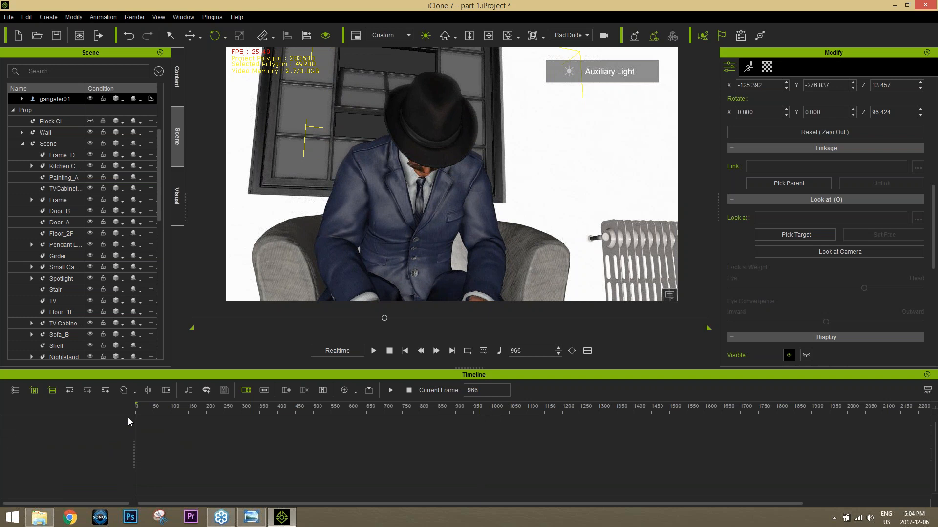
{"action": "scroll", "coordinate": [107, 284], "scroll_direction": "down", "scroll_amount": 10}
{"action": "left_click", "coordinate": [57, 335]}
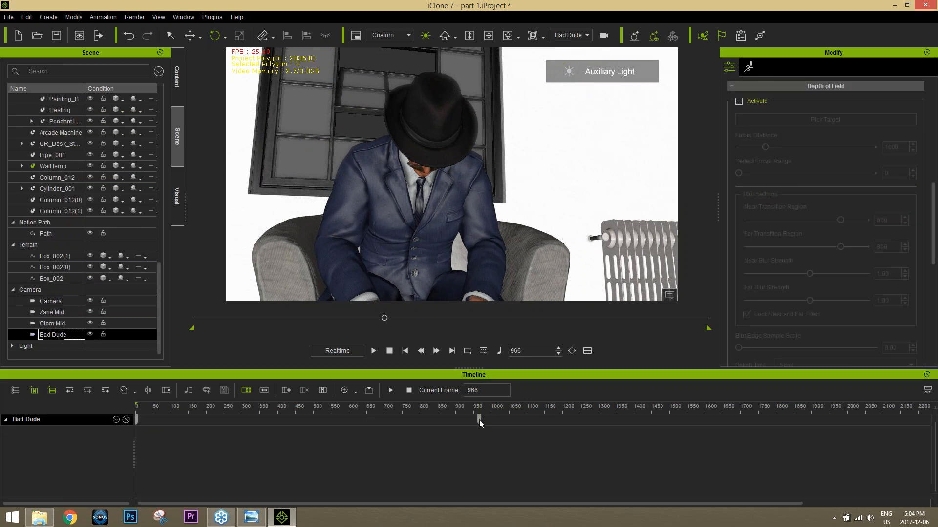
{"action": "left_click_drag", "start_coordinate": [480, 420], "coordinate": [144, 419]}
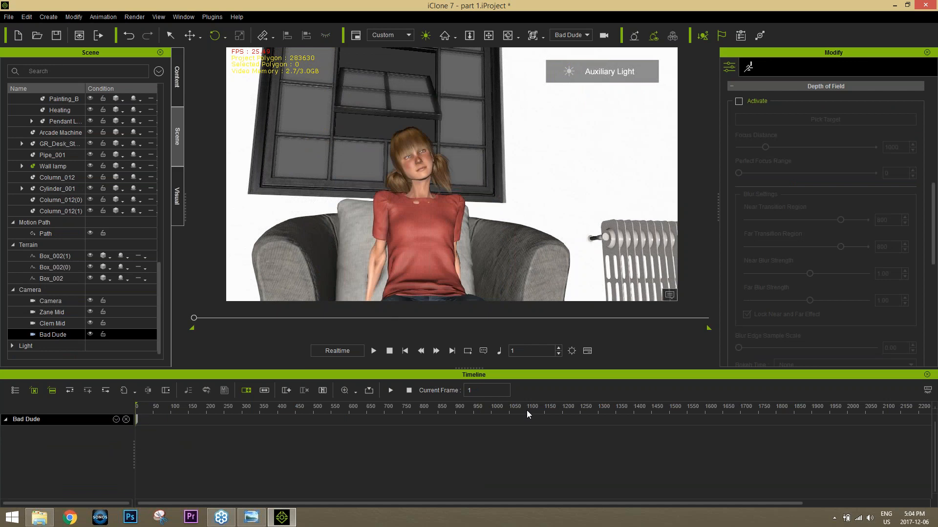
Step: Scrub to frame 1221 and reframe the Bad Dude camera as a low, tighter shot of the gangster's head and chest
{"action": "left_click", "coordinate": [483, 408]}
{"action": "left_click_drag", "start_coordinate": [494, 409], "coordinate": [570, 395]}
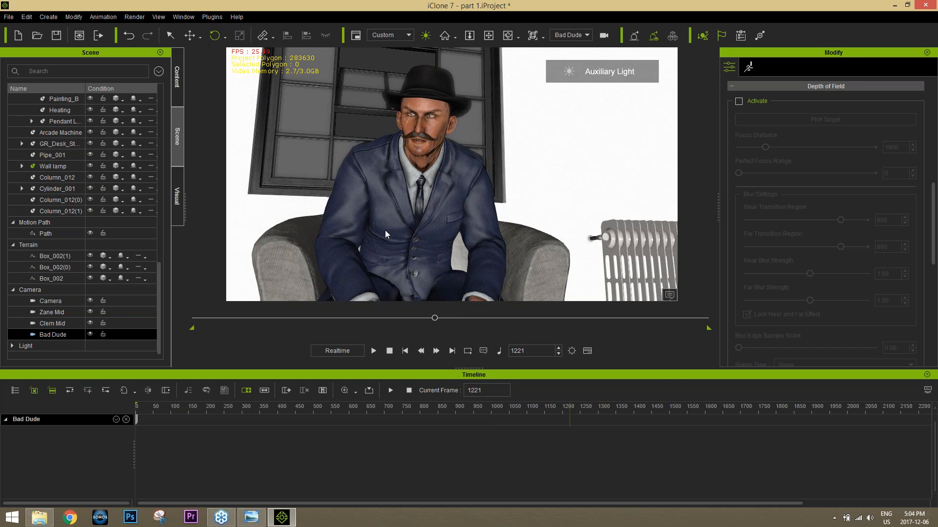
{"action": "scroll", "coordinate": [373, 221], "scroll_direction": "up", "scroll_amount": 3}
{"action": "left_click", "coordinate": [401, 180]}
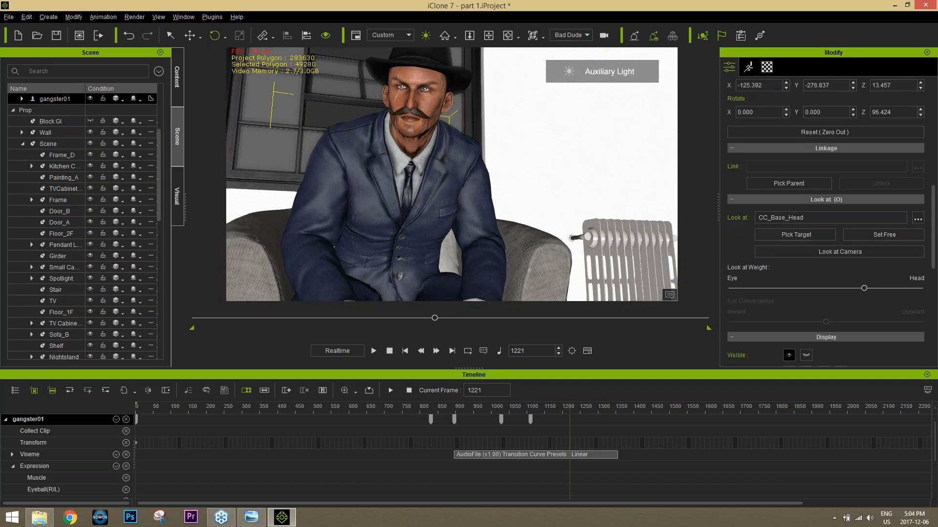
{"action": "right_click_drag", "start_coordinate": [401, 180], "coordinate": [455, 165]}
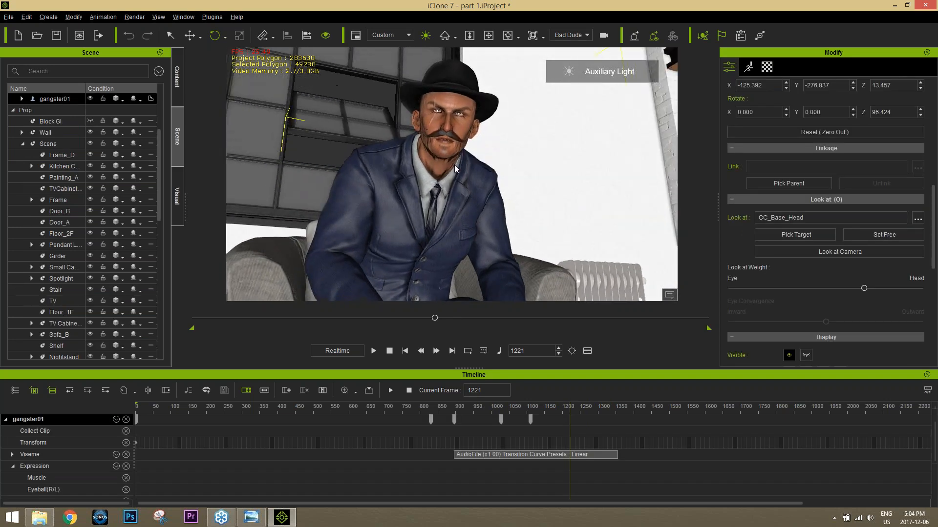
{"action": "middle_click_drag", "start_coordinate": [454, 165], "coordinate": [446, 184]}
{"action": "scroll", "coordinate": [446, 184], "scroll_direction": "up", "scroll_amount": 3}
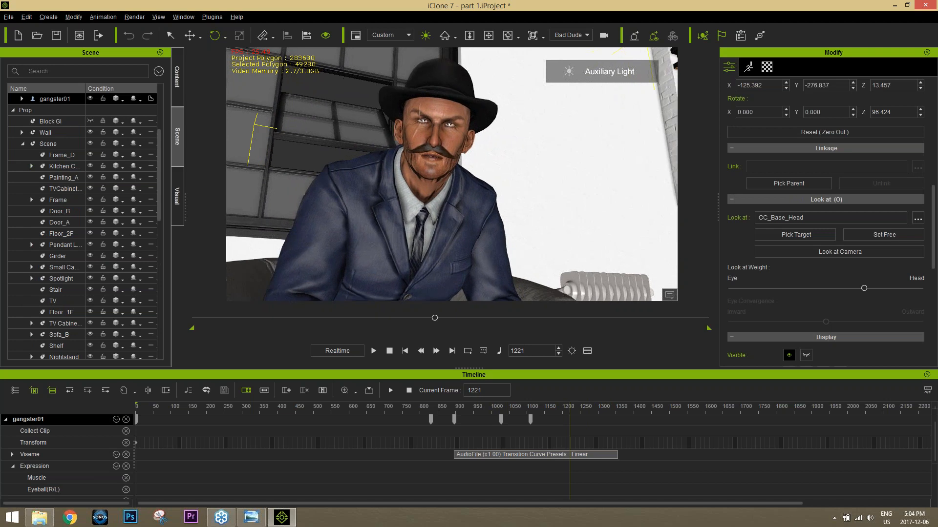
{"action": "scroll", "coordinate": [452, 174], "scroll_direction": "up", "scroll_amount": 5}
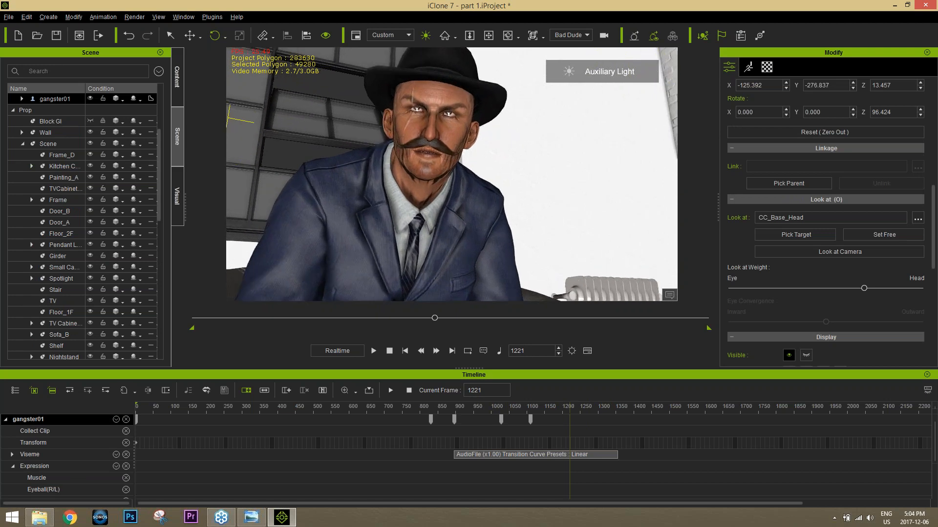
{"action": "middle_click_drag", "start_coordinate": [443, 156], "coordinate": [459, 162]}
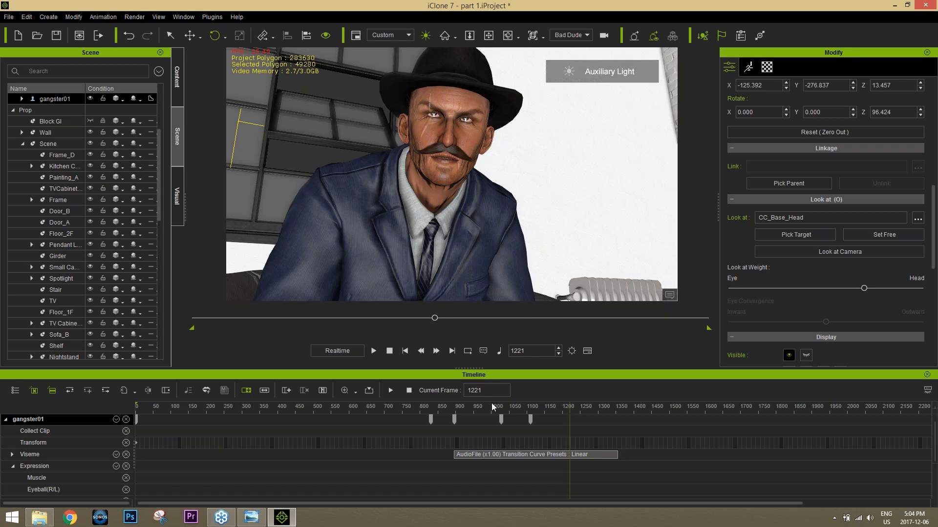
Step: Move the Bad Dude camera's key from frame 1221 to the timeline start
{"action": "left_click_drag", "start_coordinate": [160, 170], "coordinate": [159, 330]}
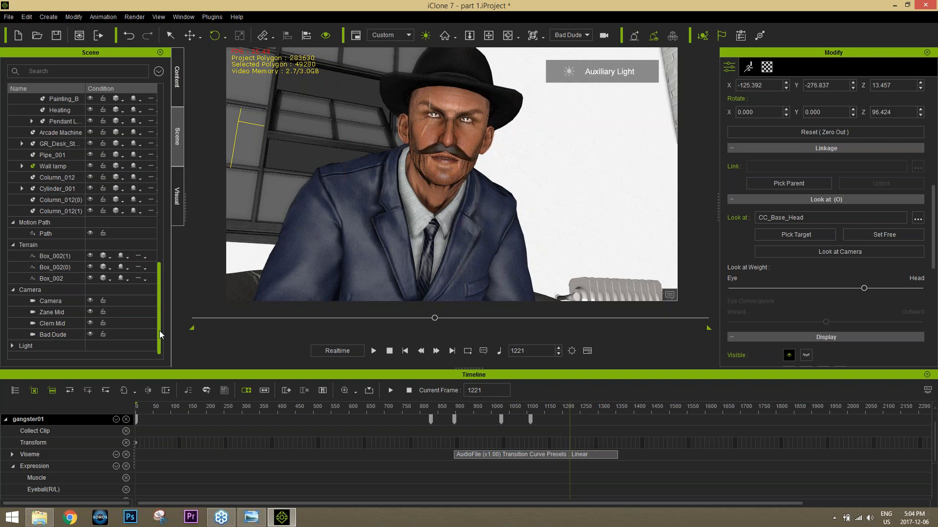
{"action": "left_click", "coordinate": [63, 334]}
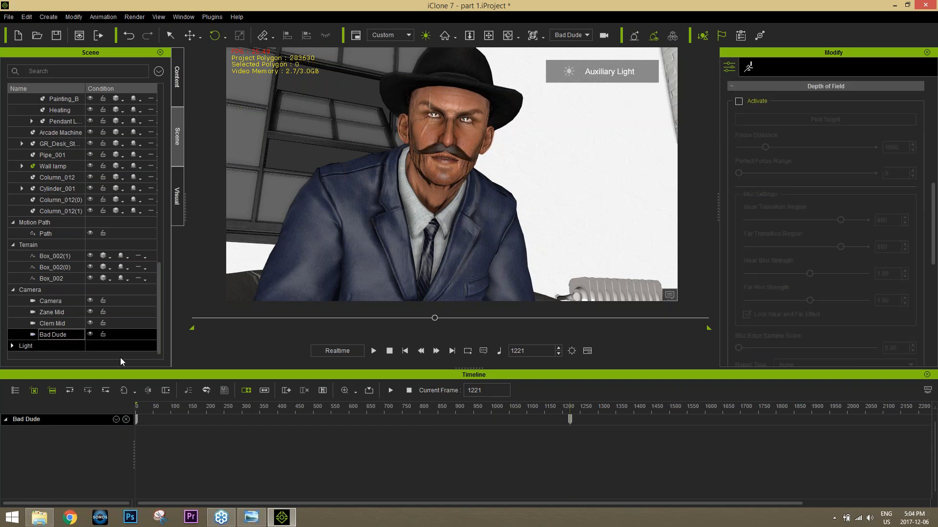
{"action": "left_click_drag", "start_coordinate": [570, 418], "coordinate": [119, 421]}
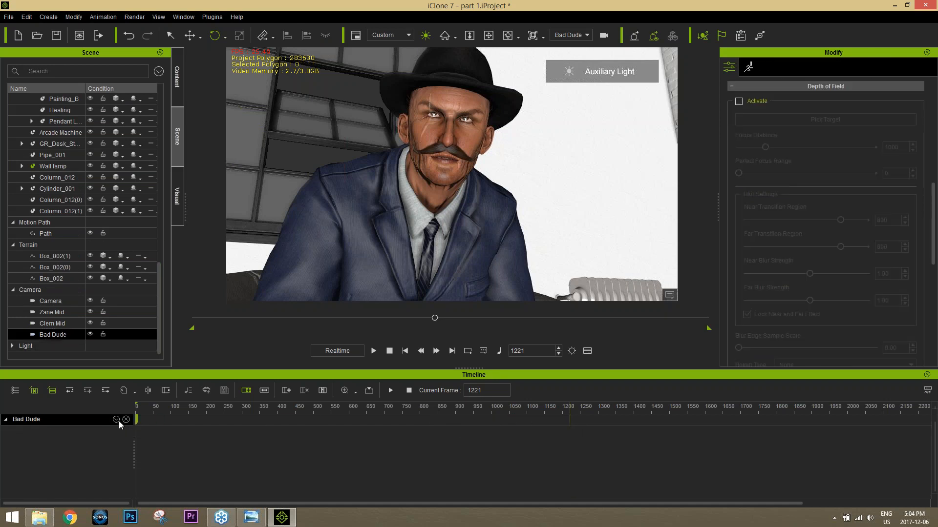
Step: Return to frame 1 and show the Project tracks, including Switcher, in the timeline
{"action": "left_click", "coordinate": [389, 351]}
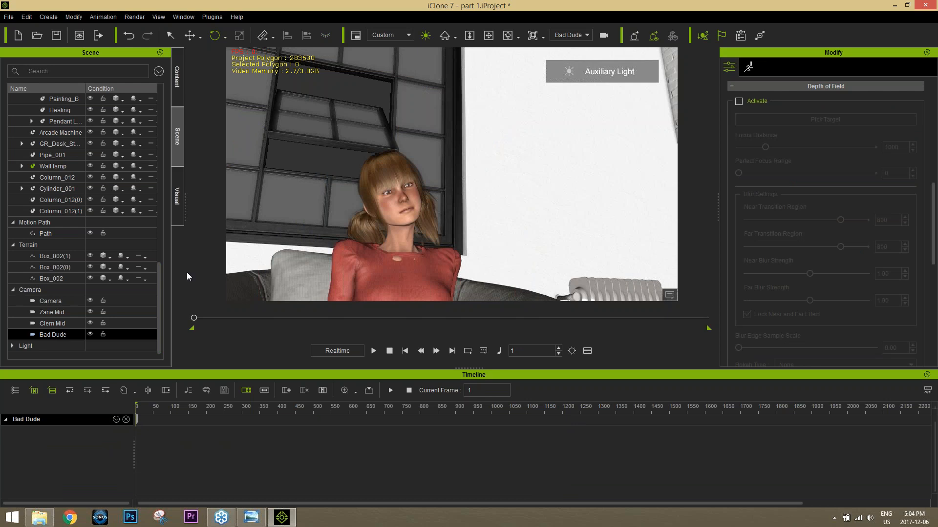
{"action": "left_click", "coordinate": [15, 391]}
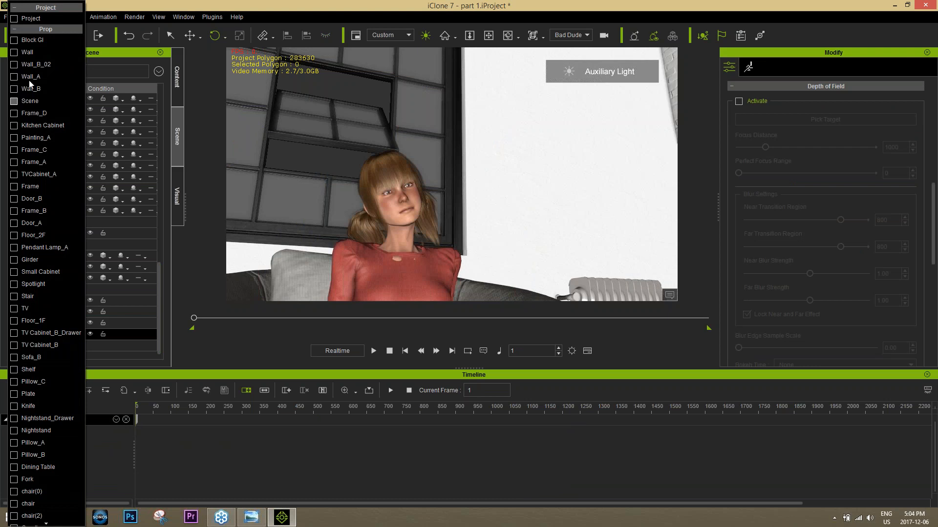
{"action": "left_click", "coordinate": [15, 30]}
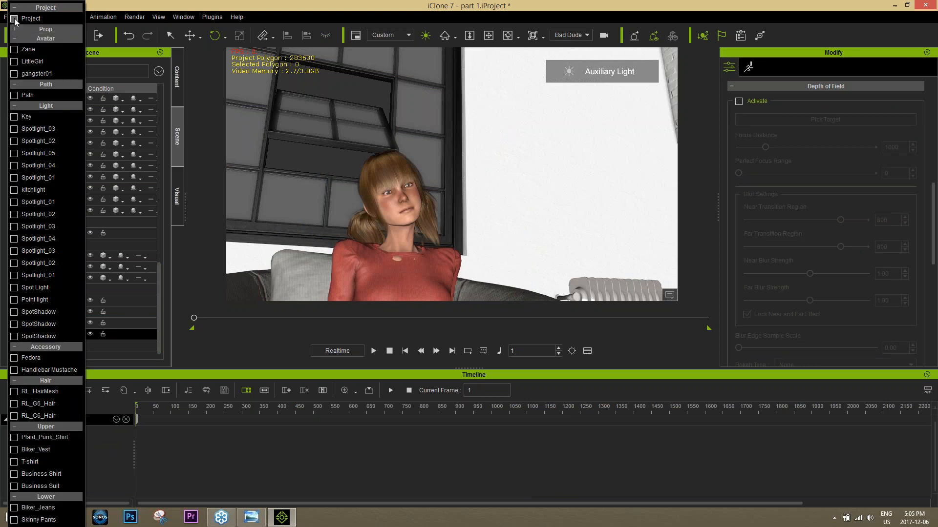
{"action": "left_click", "coordinate": [14, 18]}
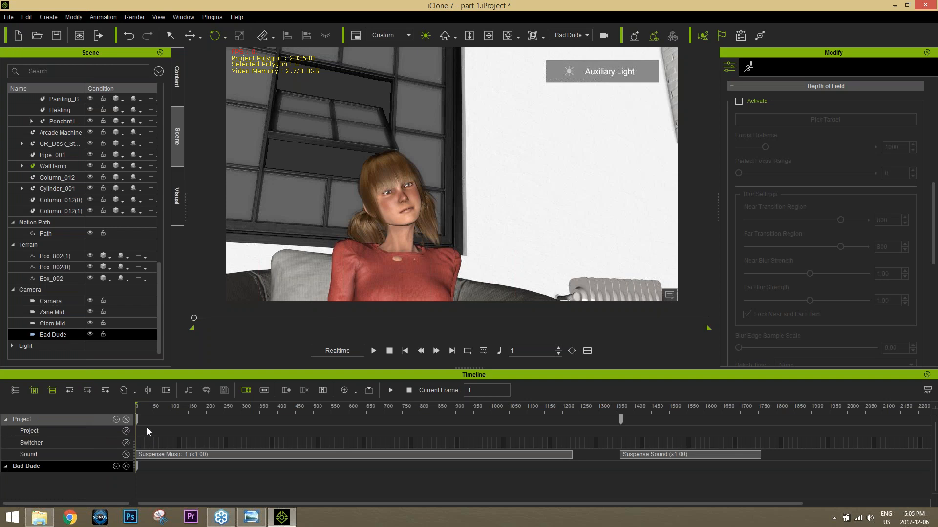
Step: Assign Camera to the Switcher track at frame 3 and view the scene through the Switch camera
{"action": "left_click_drag", "start_coordinate": [143, 408], "coordinate": [128, 409]}
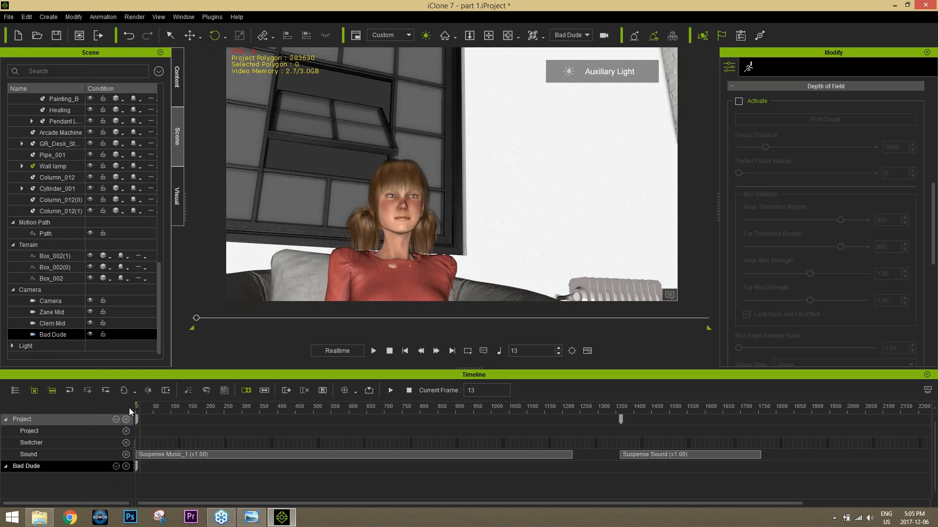
{"action": "right_click", "coordinate": [137, 444]}
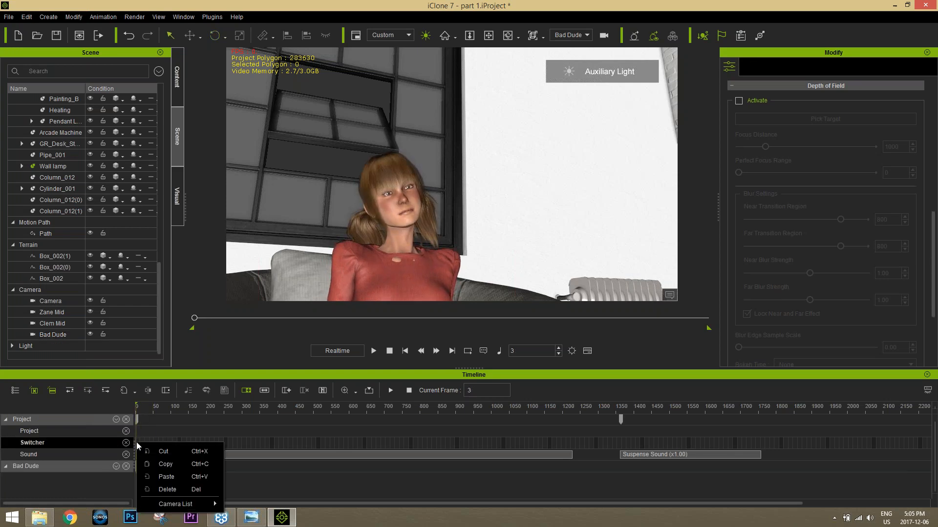
{"action": "mouse_move", "coordinate": [177, 504]}
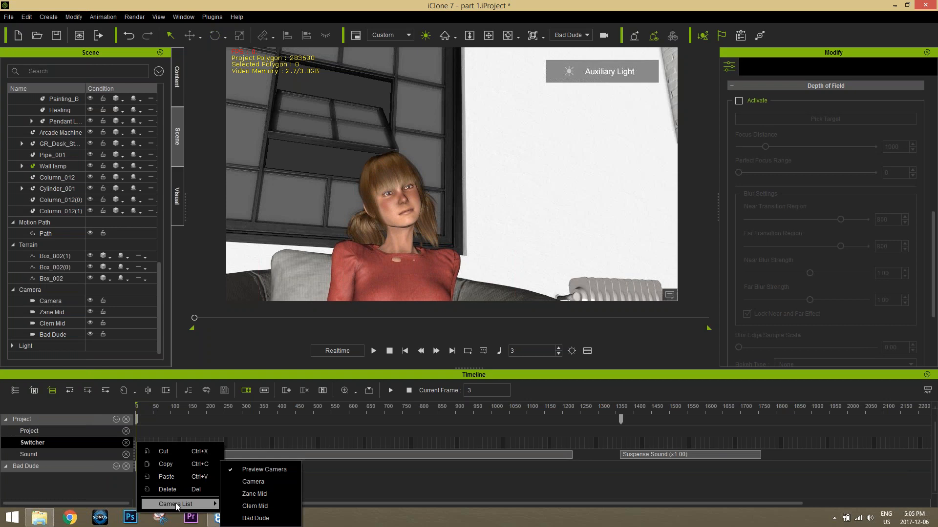
{"action": "left_click", "coordinate": [253, 482]}
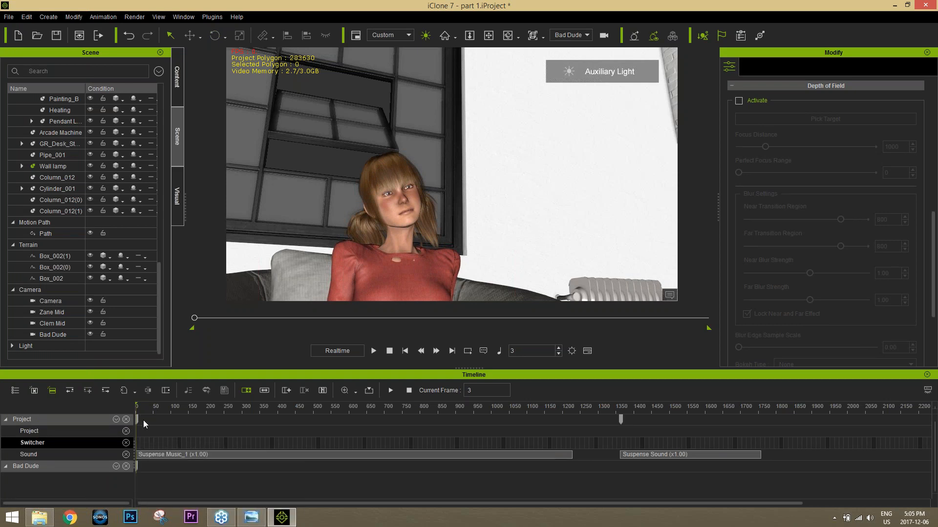
{"action": "left_click", "coordinate": [570, 35]}
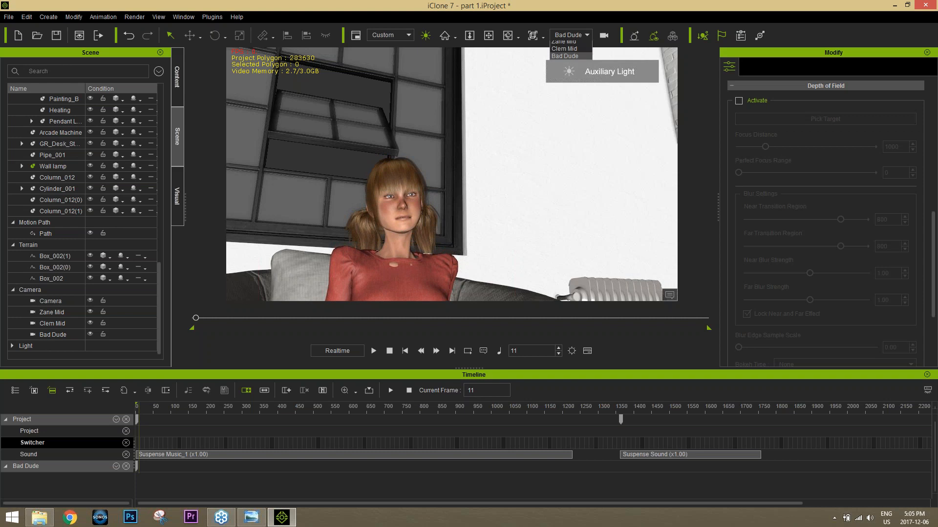
{"action": "left_click", "coordinate": [567, 52]}
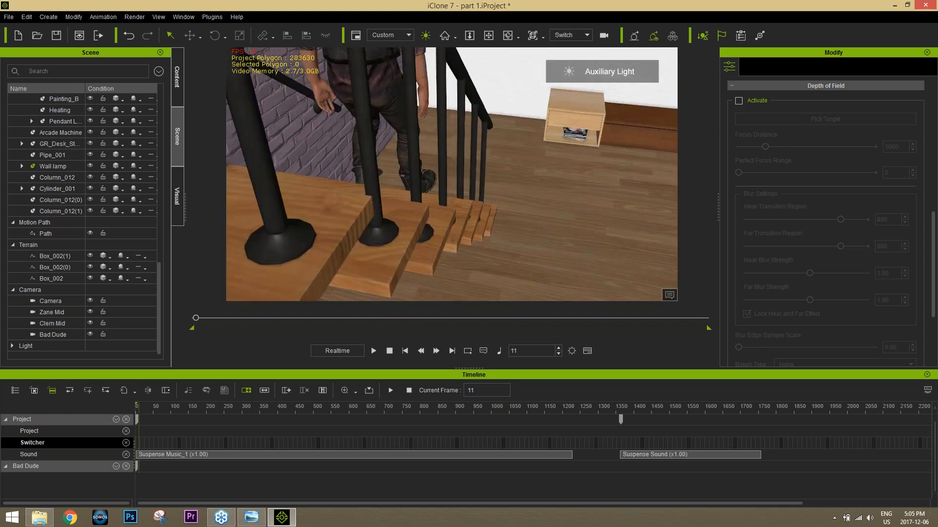
Step: Move the music clip and the Switcher's frame 3 camera key to frame 1
{"action": "mouse_move", "coordinate": [147, 409]}
{"action": "left_mouse_down"}
{"action": "mouse_move", "coordinate": [130, 409]}
{"action": "mouse_move", "coordinate": [143, 408]}
{"action": "mouse_move", "coordinate": [143, 424]}
{"action": "left_mouse_up"}
{"action": "scroll", "coordinate": [148, 429], "scroll_direction": "up", "scroll_amount": 5}
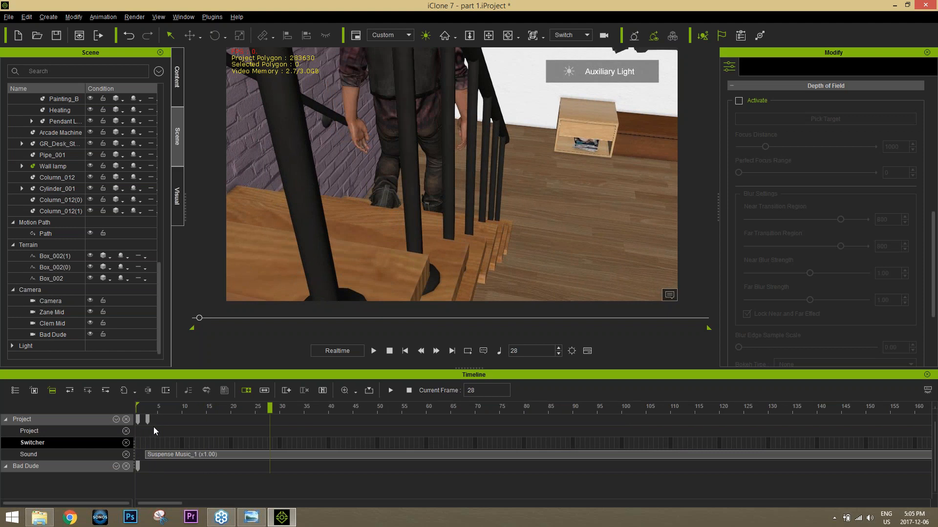
{"action": "left_click_drag", "start_coordinate": [149, 420], "coordinate": [130, 419]}
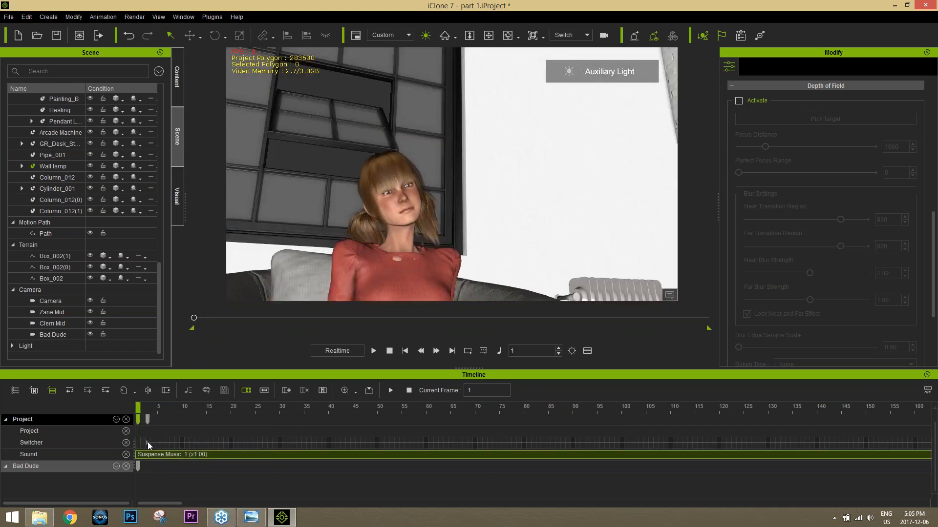
{"action": "left_click", "coordinate": [148, 443]}
{"action": "left_click_drag", "start_coordinate": [136, 443], "coordinate": [135, 443]}
Step: Play through the opening shot and add a Switcher cut to Zane Mid at frame 339
{"action": "left_click_drag", "start_coordinate": [139, 410], "coordinate": [144, 409]}
{"action": "key", "text": "space"}
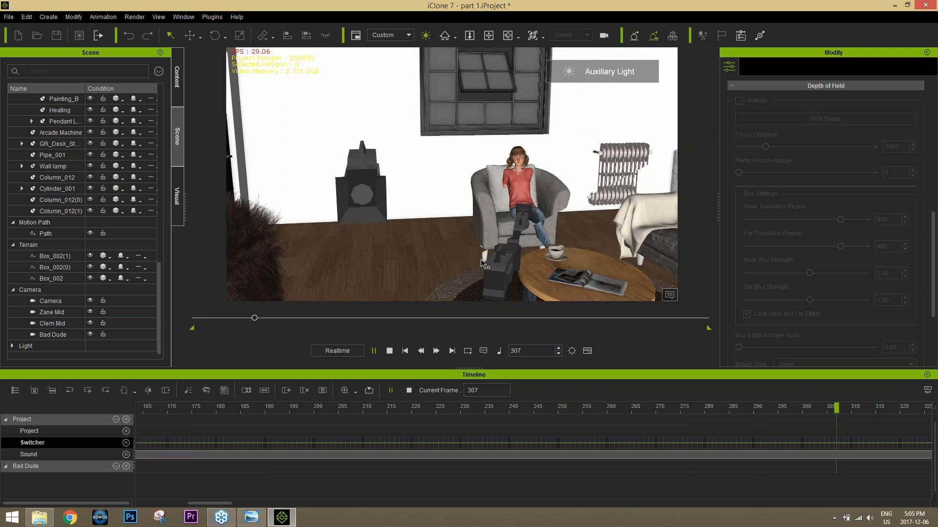
{"action": "key", "text": "space"}
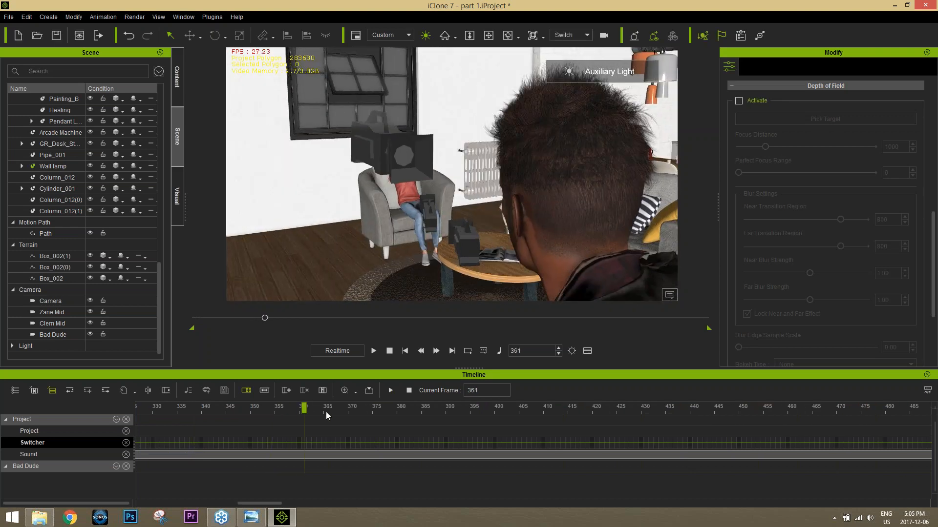
{"action": "left_click", "coordinate": [294, 408]}
{"action": "left_click_drag", "start_coordinate": [279, 412], "coordinate": [197, 419]}
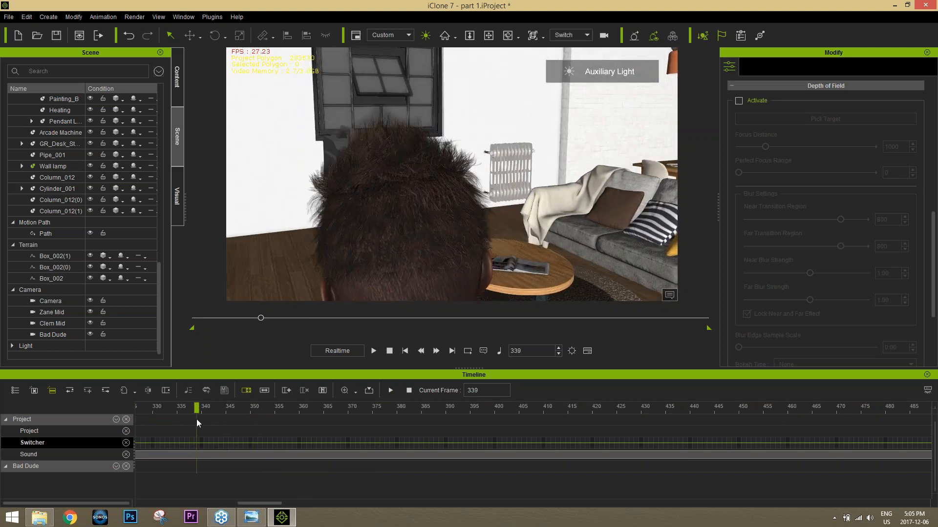
{"action": "right_click", "coordinate": [196, 445]}
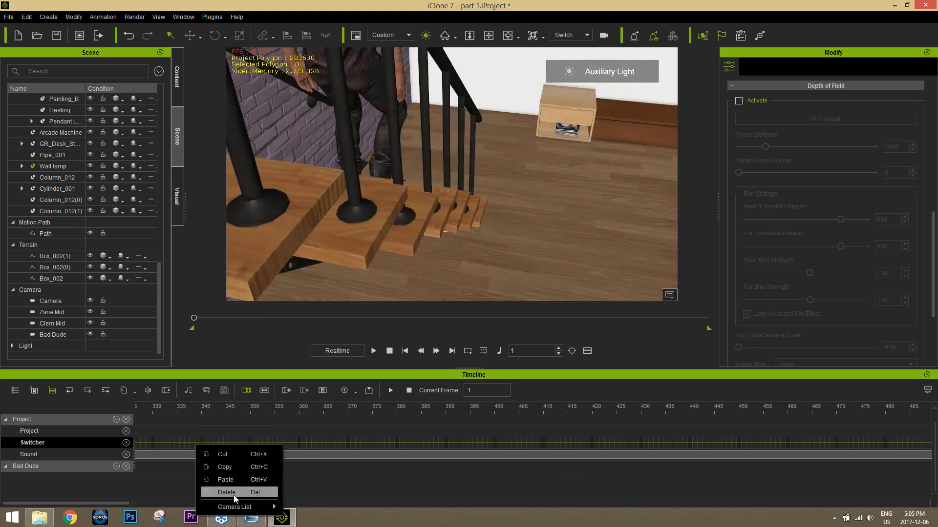
{"action": "mouse_move", "coordinate": [236, 506]}
{"action": "left_click", "coordinate": [314, 493]}
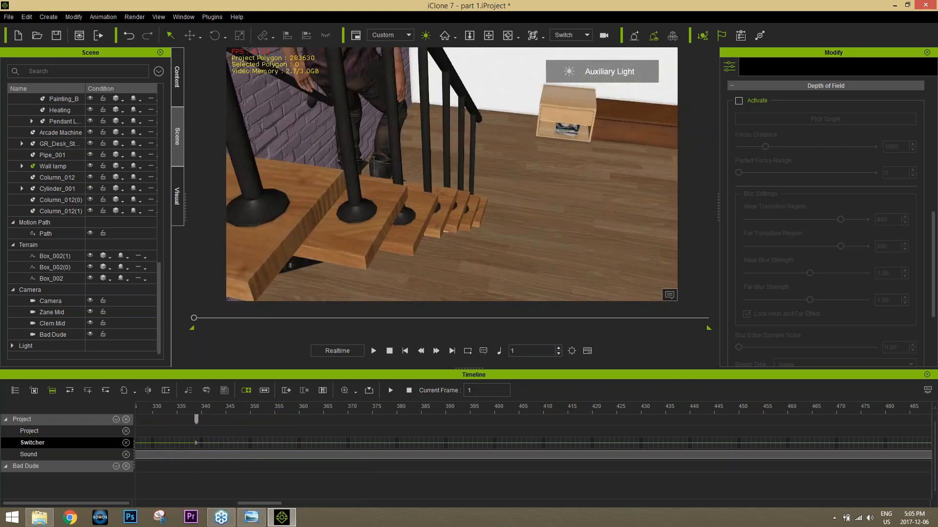
Step: Preview the Zane Mid shot and add a Switcher cut to Clem Mid at frame 504
{"action": "left_click_drag", "start_coordinate": [187, 409], "coordinate": [217, 408]}
{"action": "key", "text": "space"}
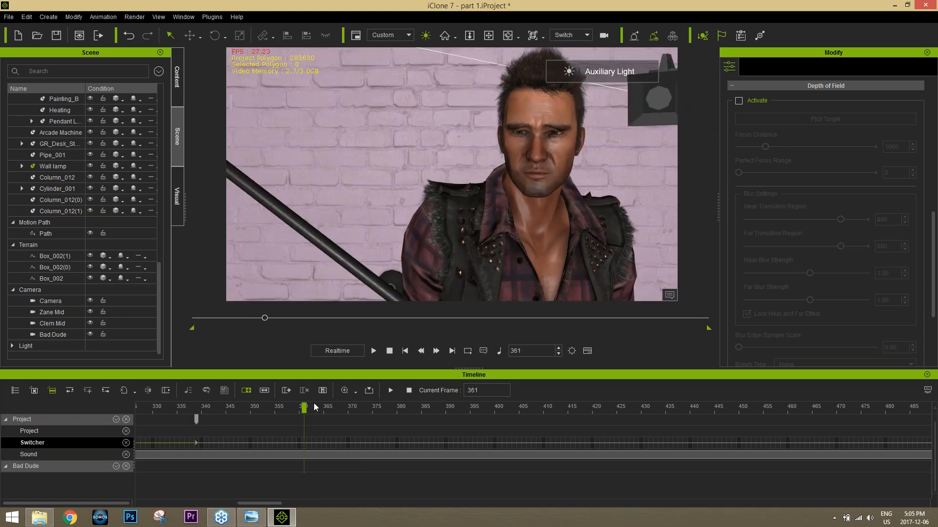
{"action": "key", "text": "space"}
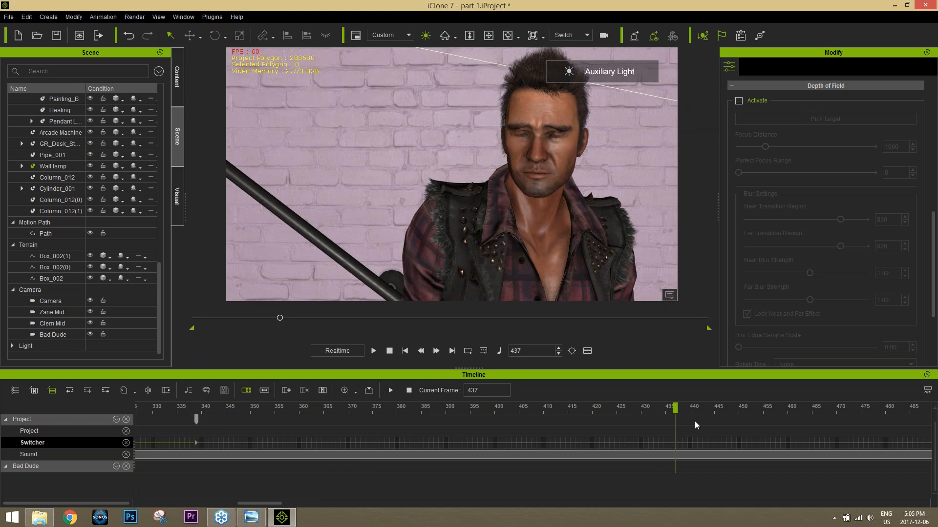
{"action": "key", "text": "space"}
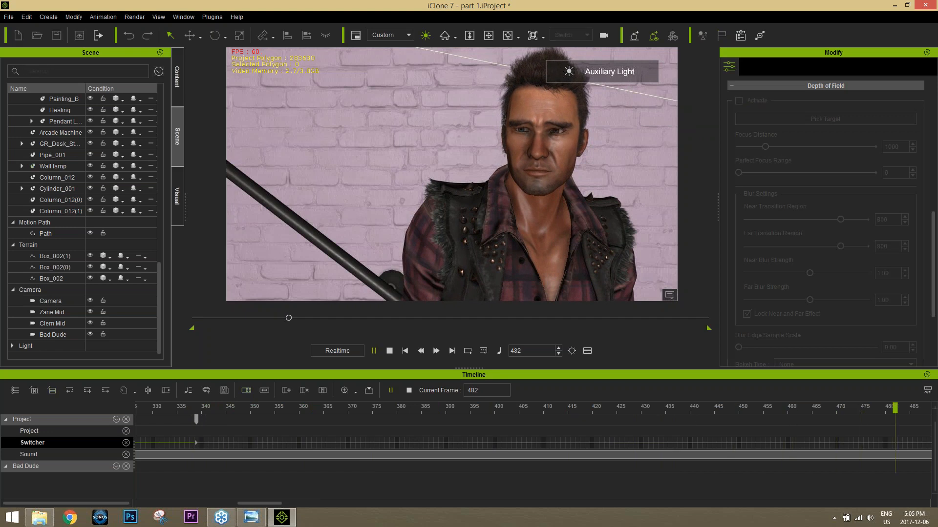
{"action": "key", "text": "space"}
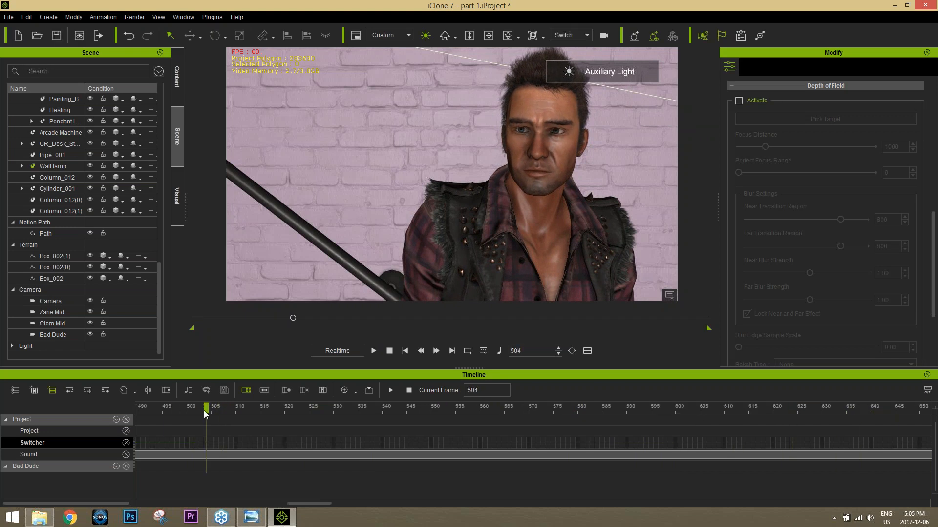
{"action": "right_click", "coordinate": [205, 446]}
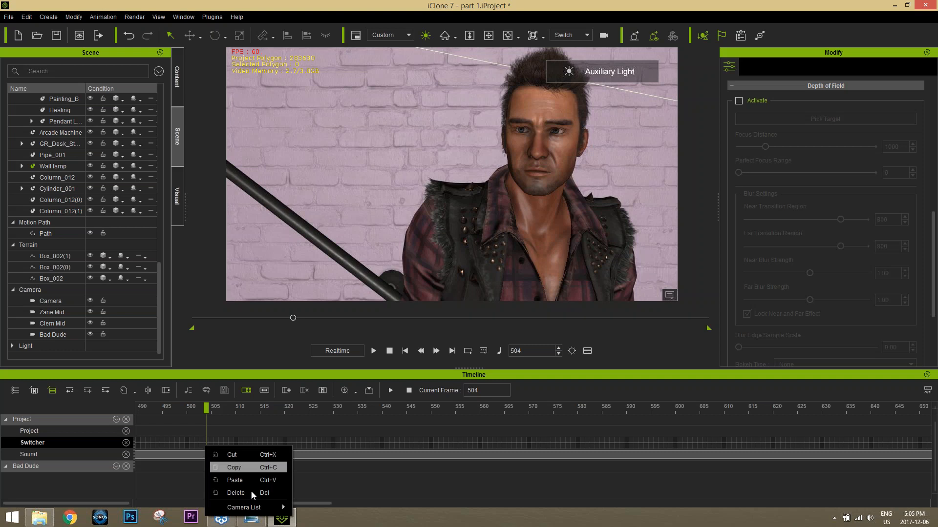
{"action": "mouse_move", "coordinate": [251, 508]}
{"action": "left_click", "coordinate": [327, 507]}
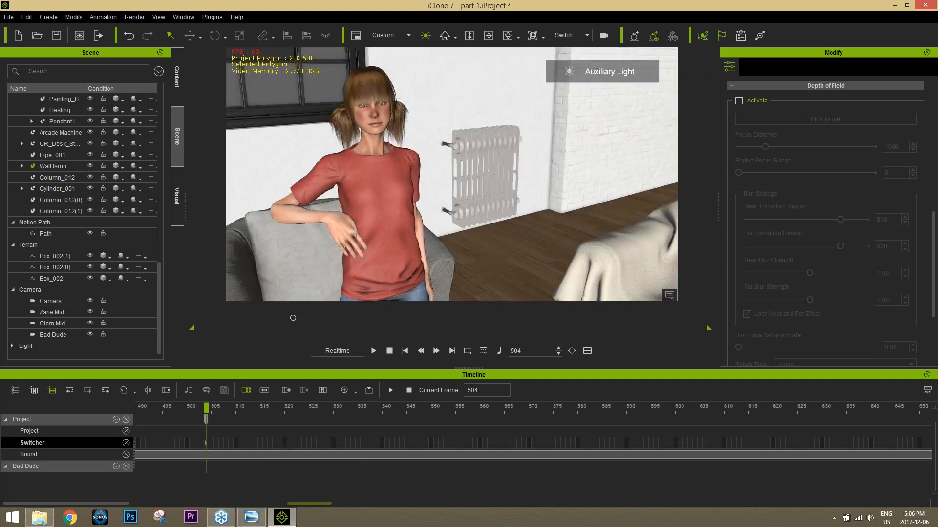
Step: Play the Clem Mid shot and add a Switcher cut back to Zane Mid at frame 629
{"action": "key", "text": "space"}
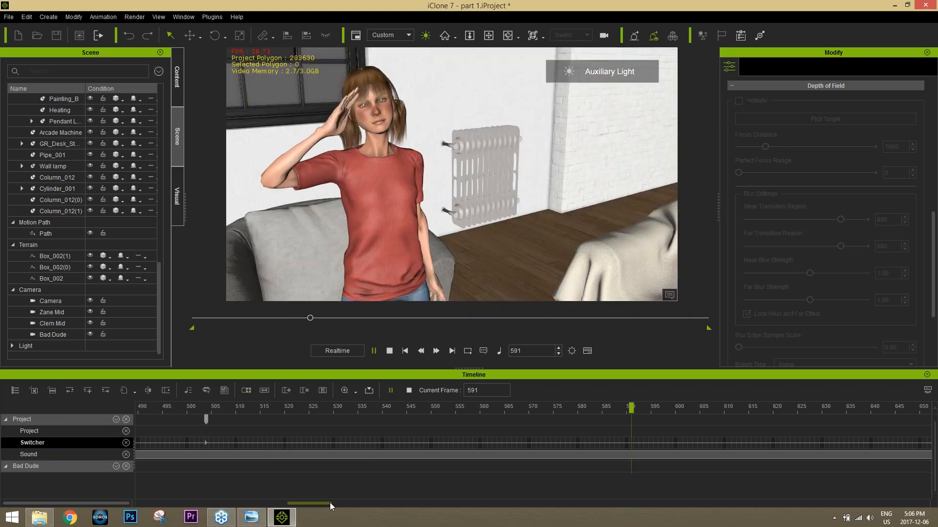
{"action": "key", "text": "space"}
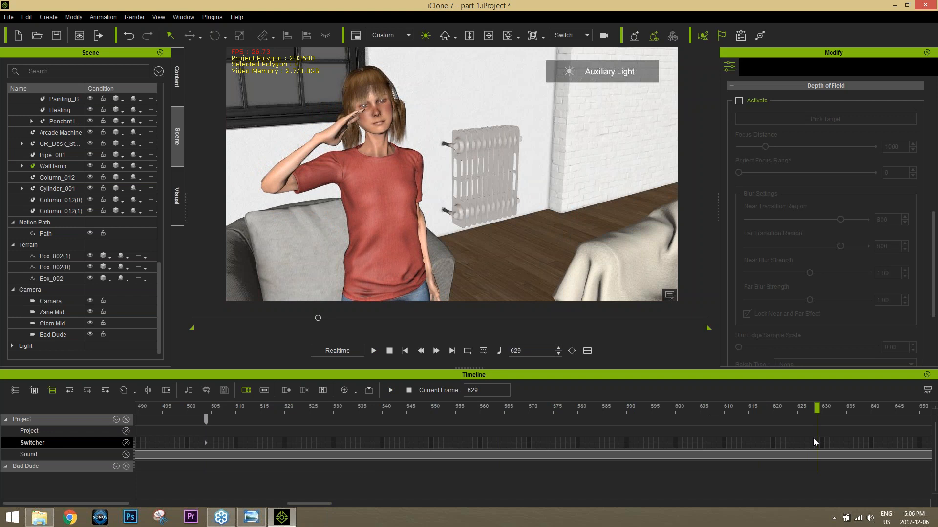
{"action": "right_click", "coordinate": [818, 443]}
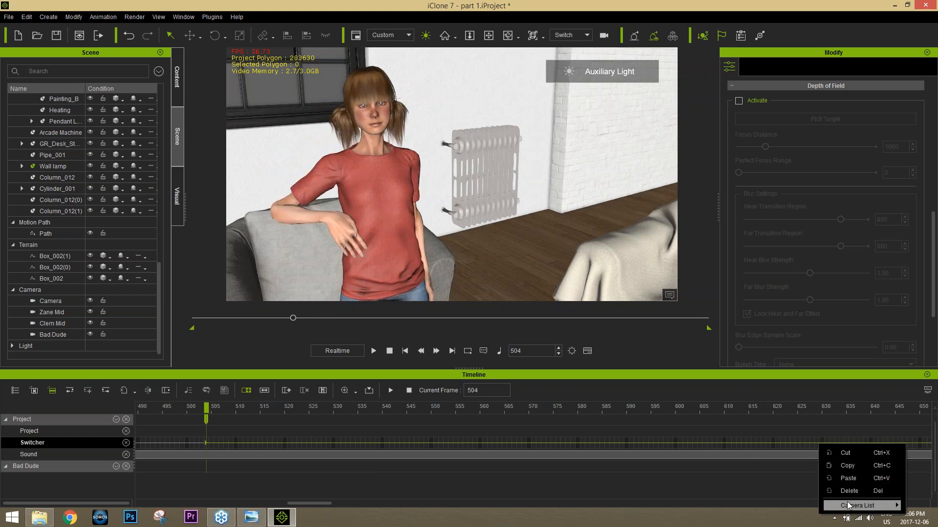
{"action": "mouse_move", "coordinate": [847, 504]}
{"action": "left_click", "coordinate": [787, 494]}
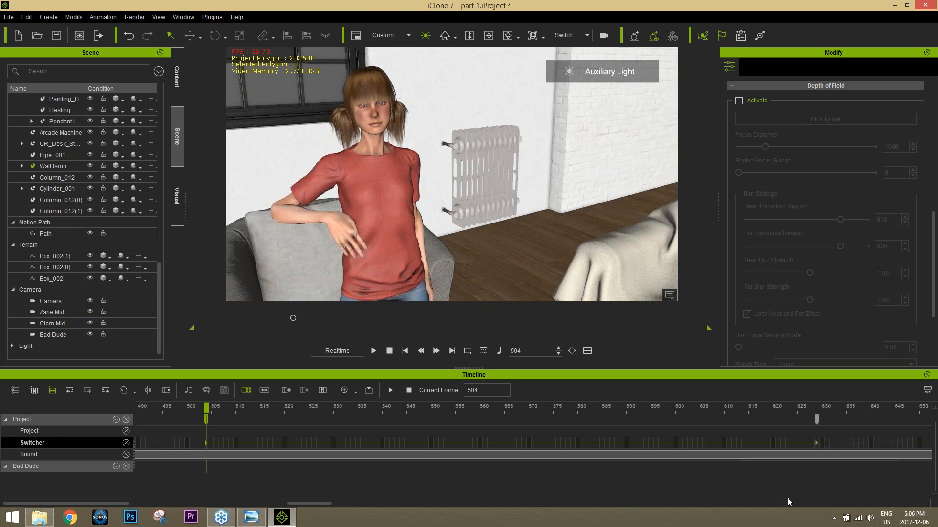
Step: Play the second Zane Mid shot and add a Switcher cut to Bad Dude at frame 890
{"action": "key", "text": "space"}
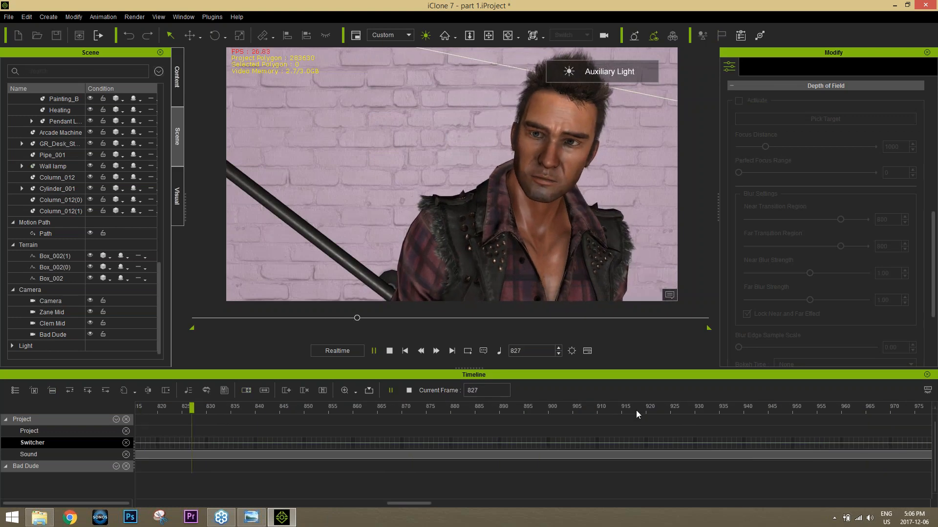
{"action": "key", "text": "space"}
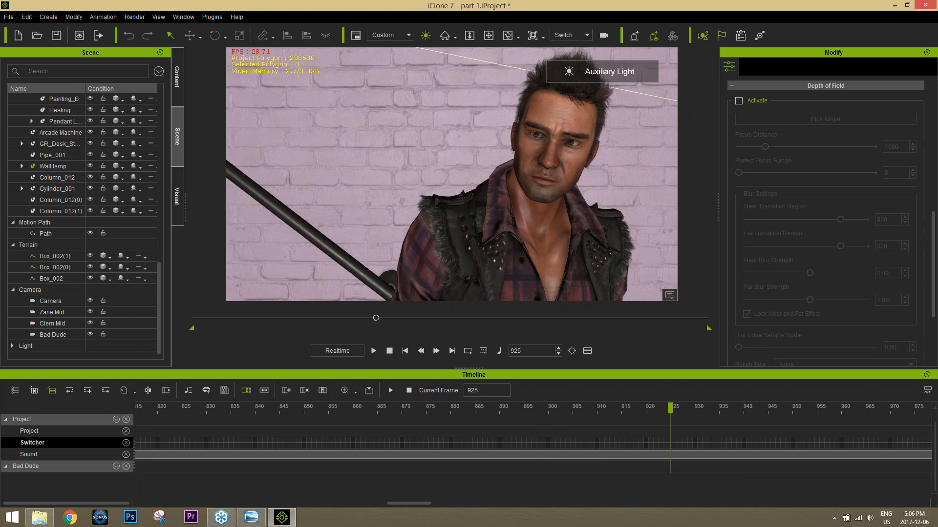
{"action": "left_click_drag", "start_coordinate": [564, 411], "coordinate": [517, 411]}
{"action": "key", "text": "space"}
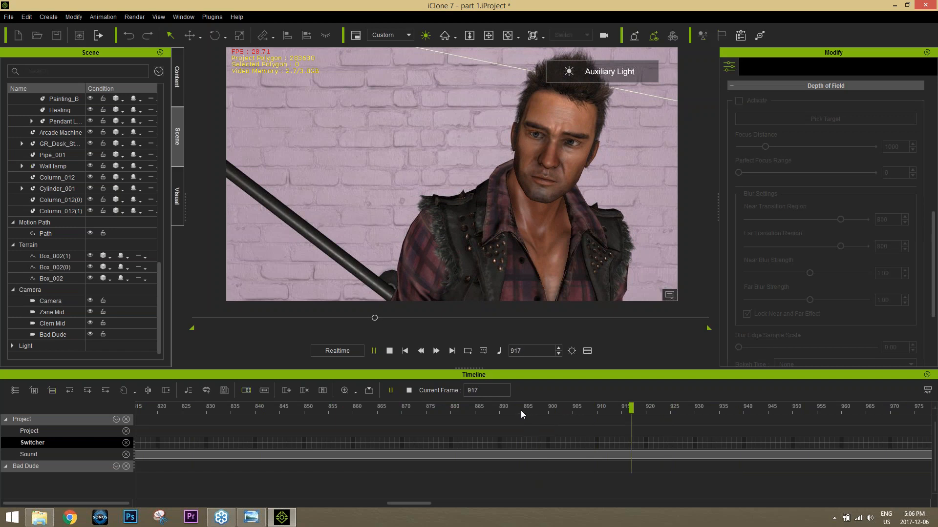
{"action": "key", "text": "space"}
{"action": "left_click", "coordinate": [503, 442]}
{"action": "right_click", "coordinate": [503, 445]}
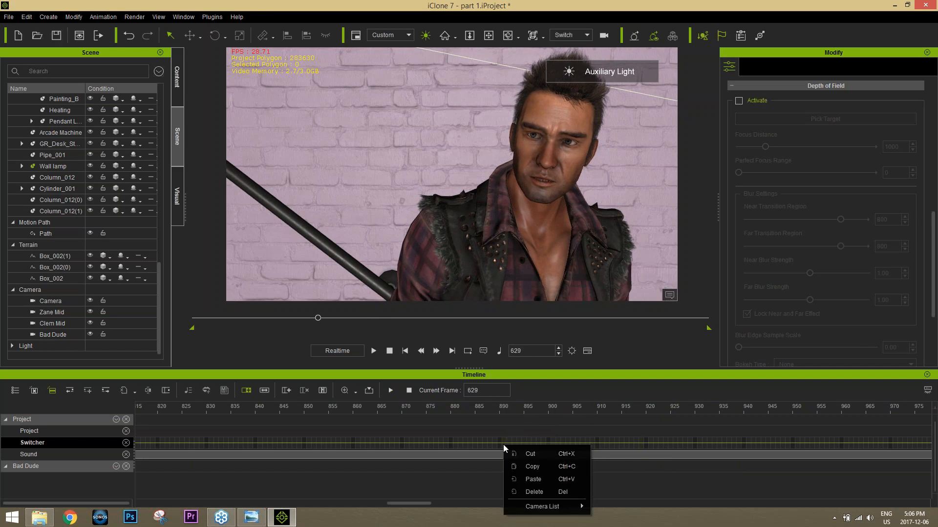
{"action": "mouse_move", "coordinate": [556, 508]}
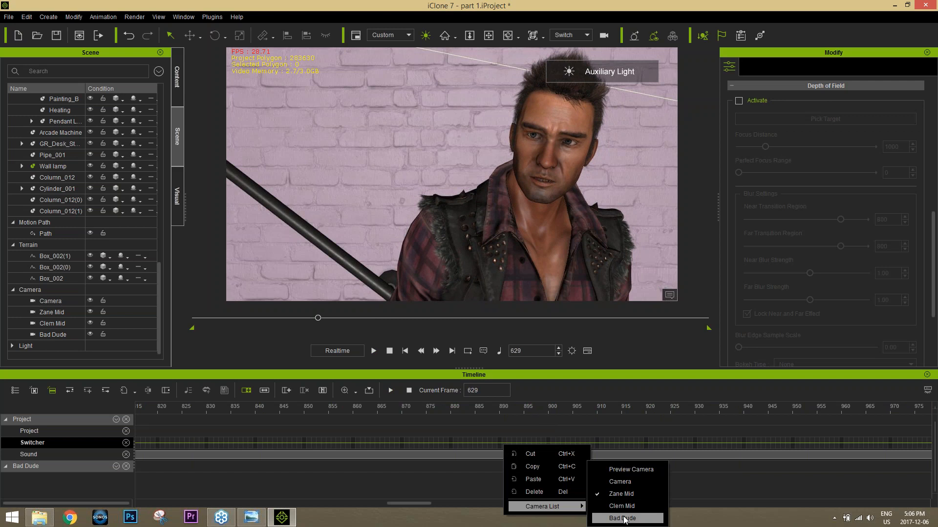
{"action": "left_click", "coordinate": [625, 518]}
Step: Play from just before frame 890 to review the Bad Dude shot, and stop playback at the project start
{"action": "left_click", "coordinate": [467, 409]}
{"action": "key", "text": "space"}
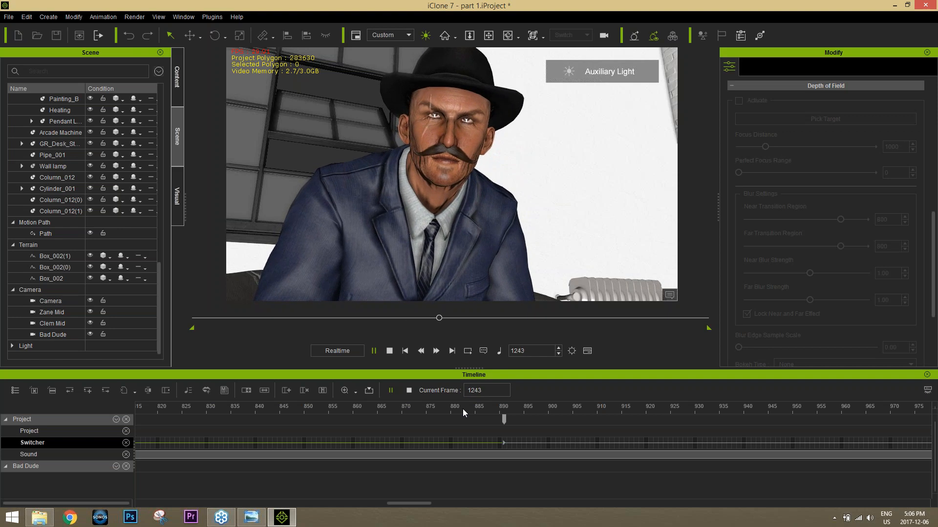
{"action": "key", "text": "space"}
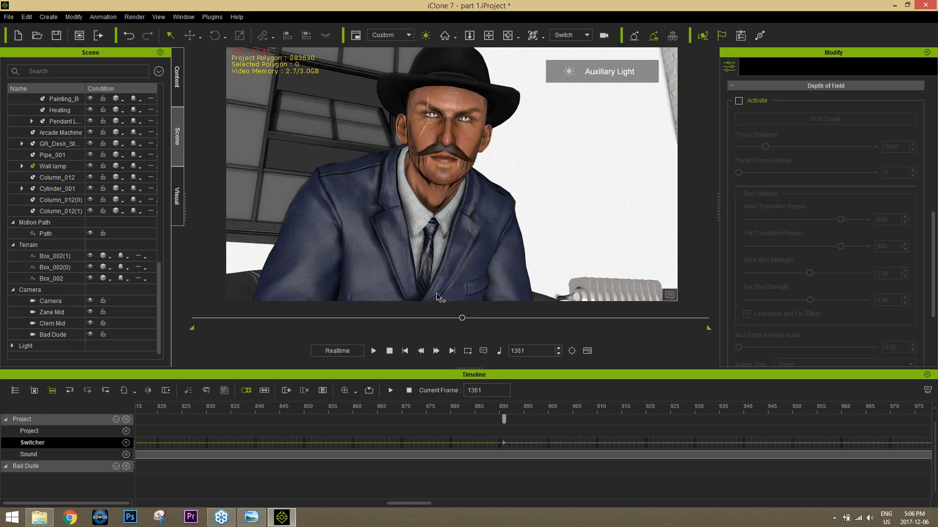
{"action": "left_click", "coordinate": [391, 352]}
Step: Turn off the auxiliary light and orbit the Preview camera to a high view over the living room
{"action": "left_click", "coordinate": [425, 36]}
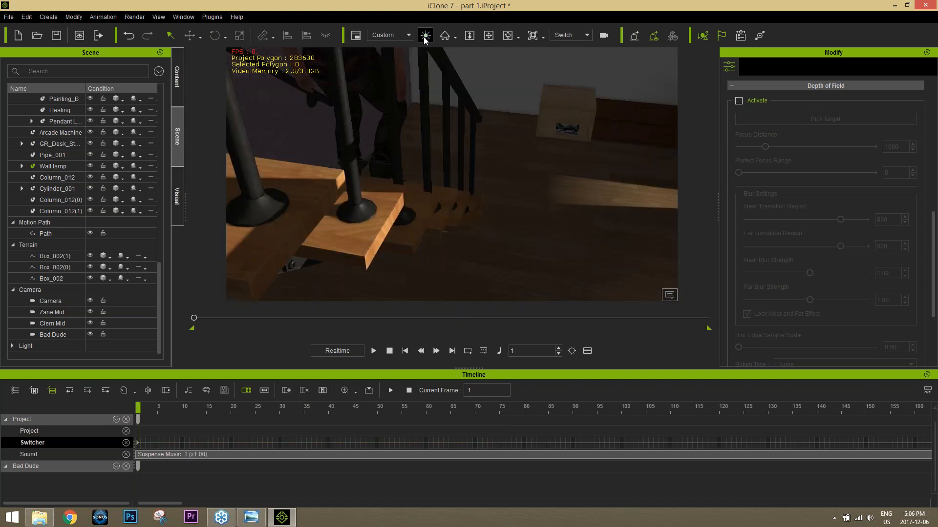
{"action": "left_click", "coordinate": [580, 35]}
{"action": "left_click", "coordinate": [576, 46]}
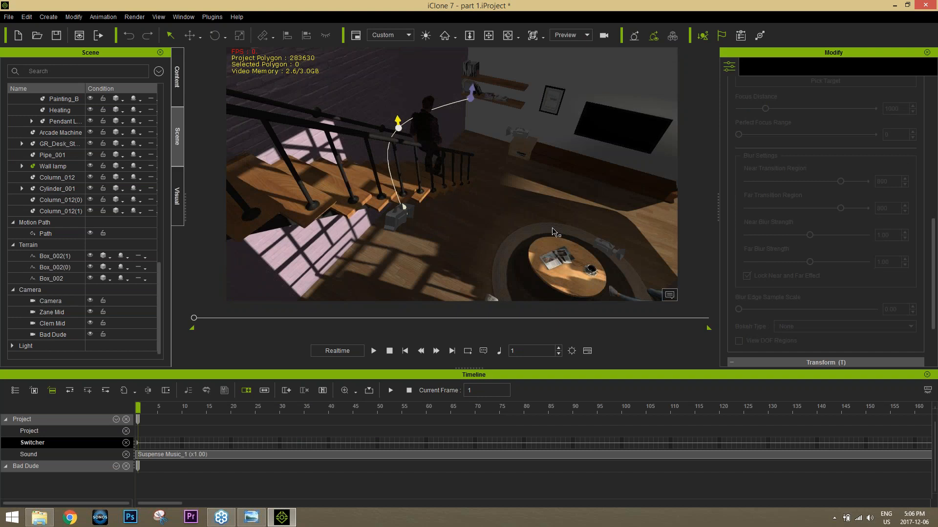
{"action": "middle_click_drag", "start_coordinate": [555, 230], "coordinate": [514, 161]}
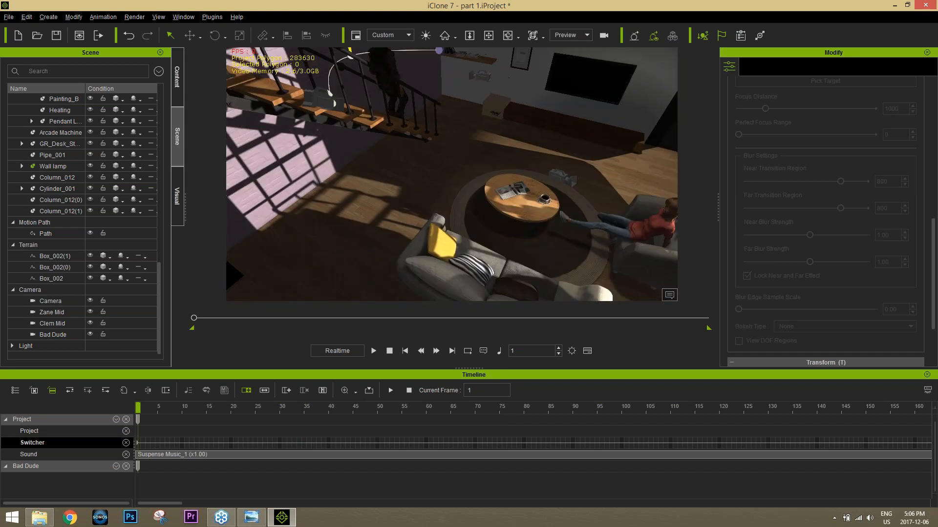
{"action": "right_click_drag", "start_coordinate": [523, 205], "coordinate": [592, 210]}
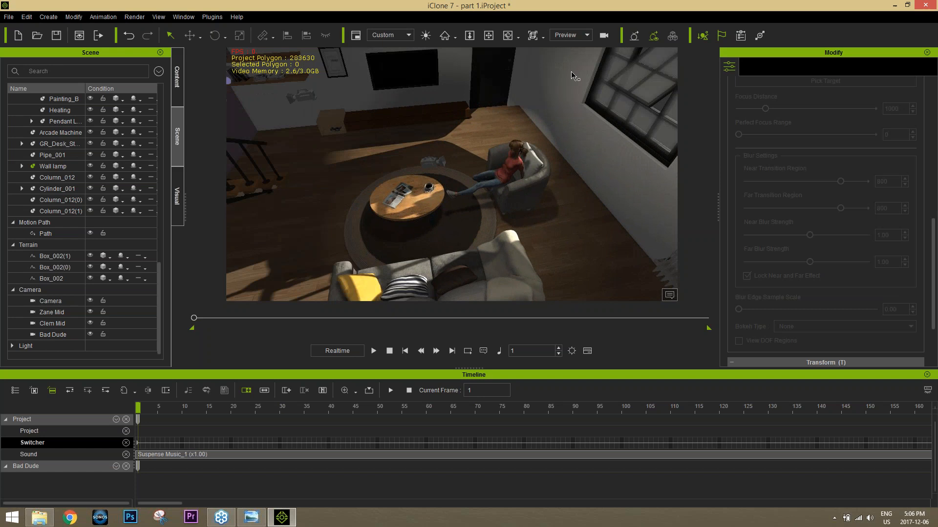
Step: Close the timeline and set the viewport back to the Switch camera
{"action": "left_click", "coordinate": [927, 374]}
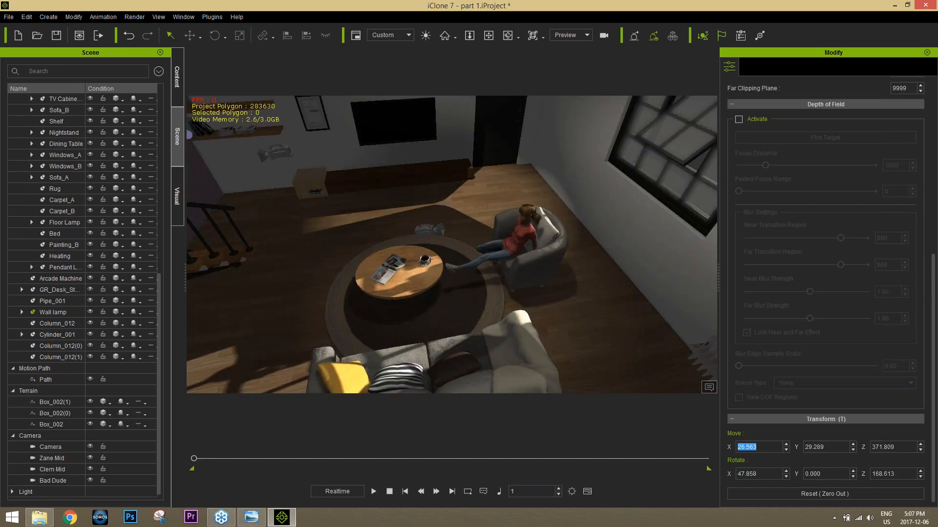
{"action": "left_click", "coordinate": [579, 36]}
{"action": "left_click", "coordinate": [571, 52]}
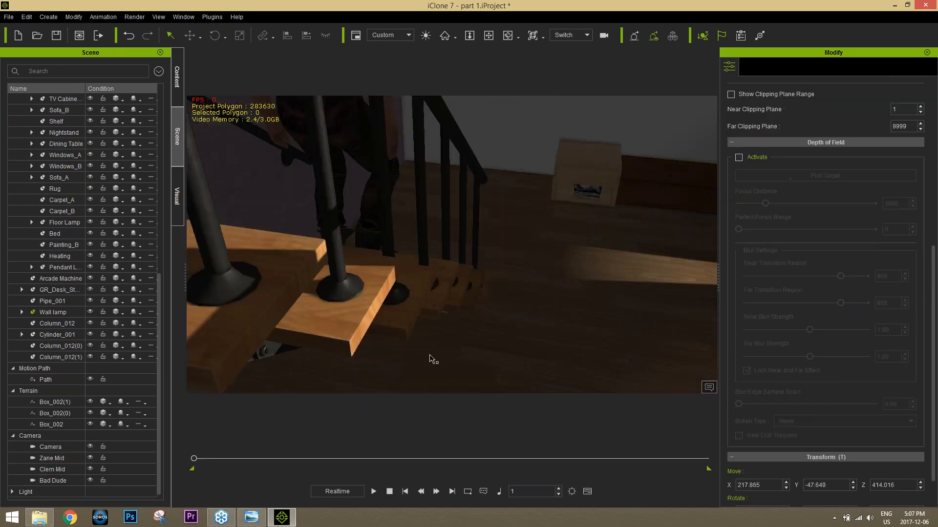
Step: Preview the opening through the Switch camera, and hide Camera, Zane Mid, Clem Mid, Bad Dude and the motion path from the viewport
{"action": "left_click", "coordinate": [374, 492]}
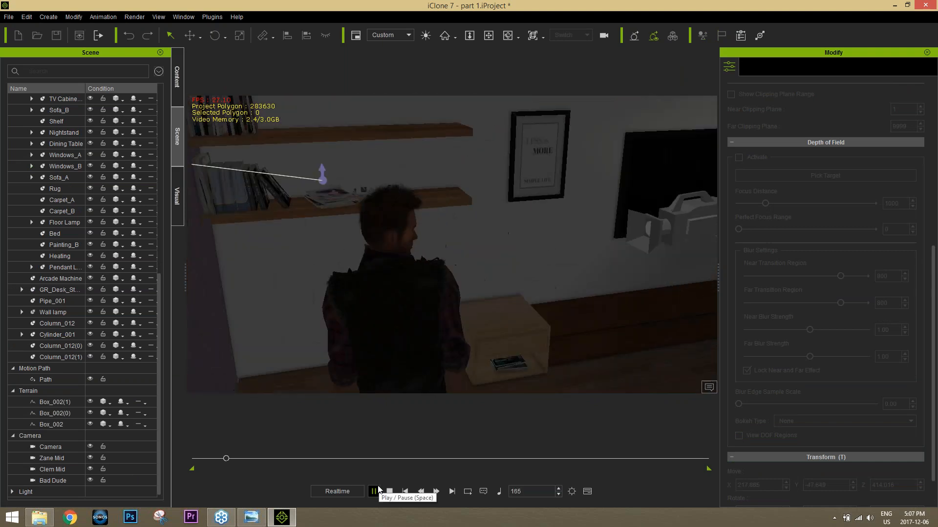
{"action": "left_click", "coordinate": [390, 492]}
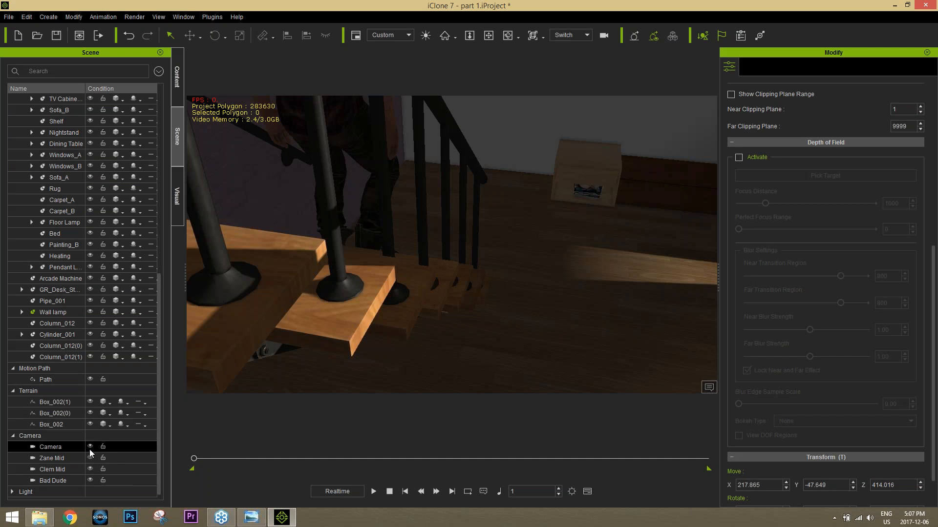
{"action": "left_click", "coordinate": [90, 449]}
{"action": "left_click", "coordinate": [90, 458]}
{"action": "left_click", "coordinate": [90, 469]}
{"action": "left_click", "coordinate": [90, 480]}
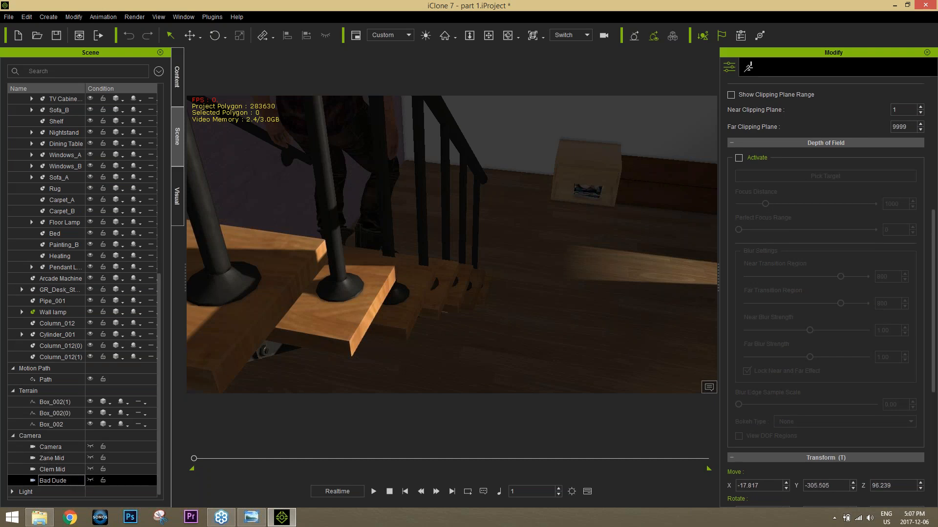
{"action": "left_click_drag", "start_coordinate": [159, 445], "coordinate": [164, 406]}
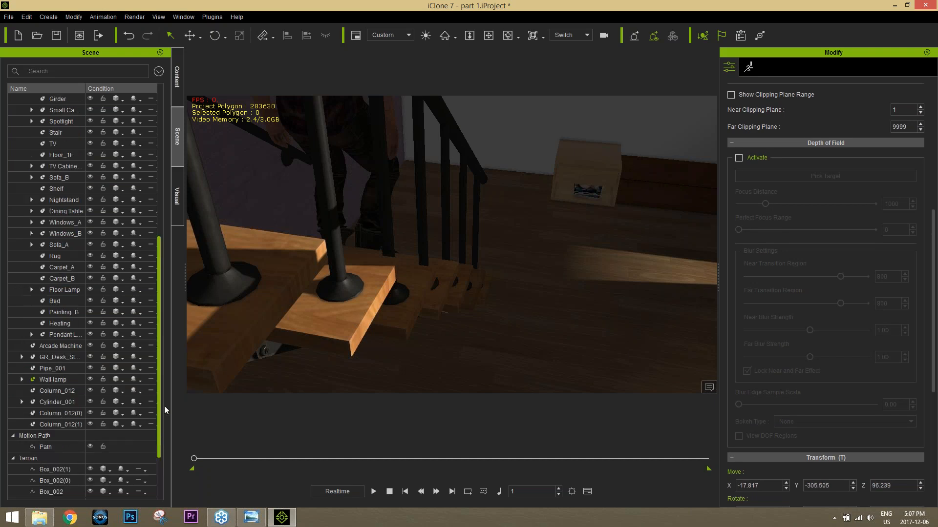
{"action": "left_click", "coordinate": [90, 447]}
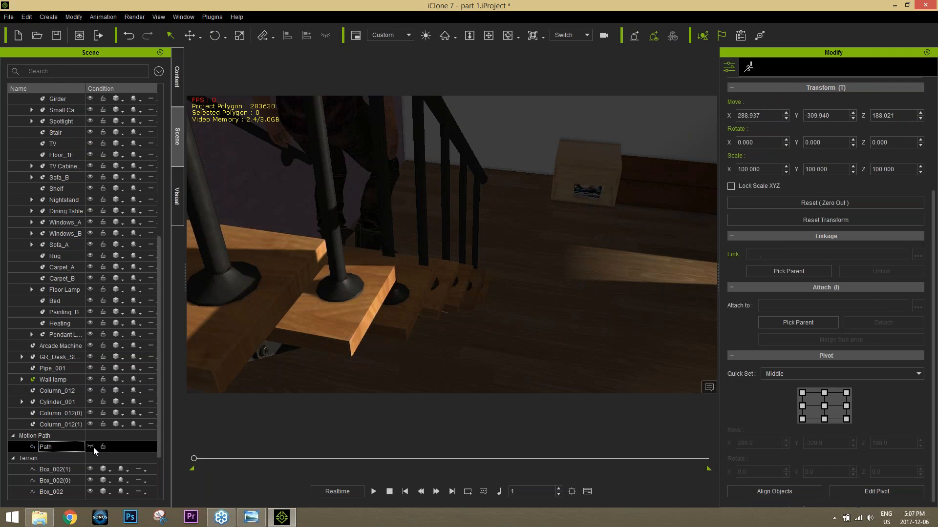
Step: Play the switched scene from the start, pause at the Bad Dude close-up, and browse the 03_CC MixMove_Male motions through the walk clips
{"action": "left_click", "coordinate": [374, 492]}
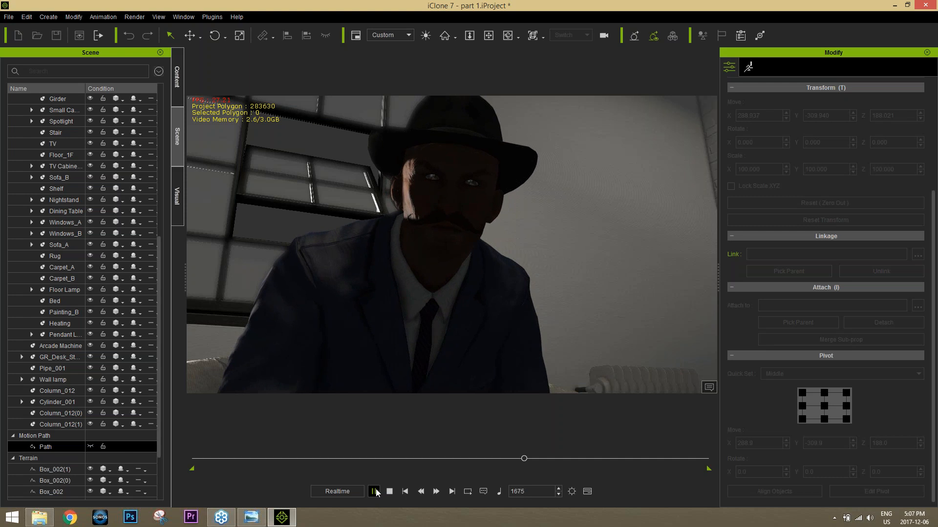
{"action": "left_click", "coordinate": [374, 491]}
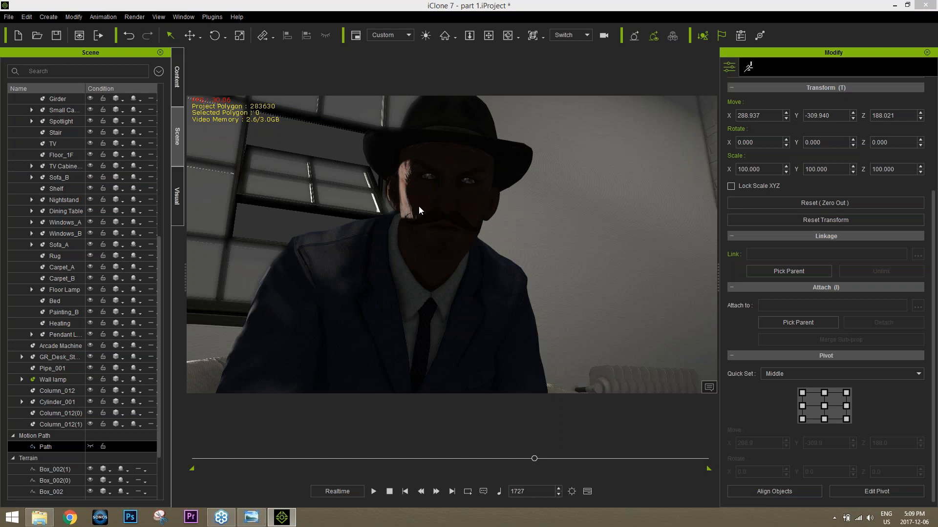
{"action": "left_click", "coordinate": [179, 87]}
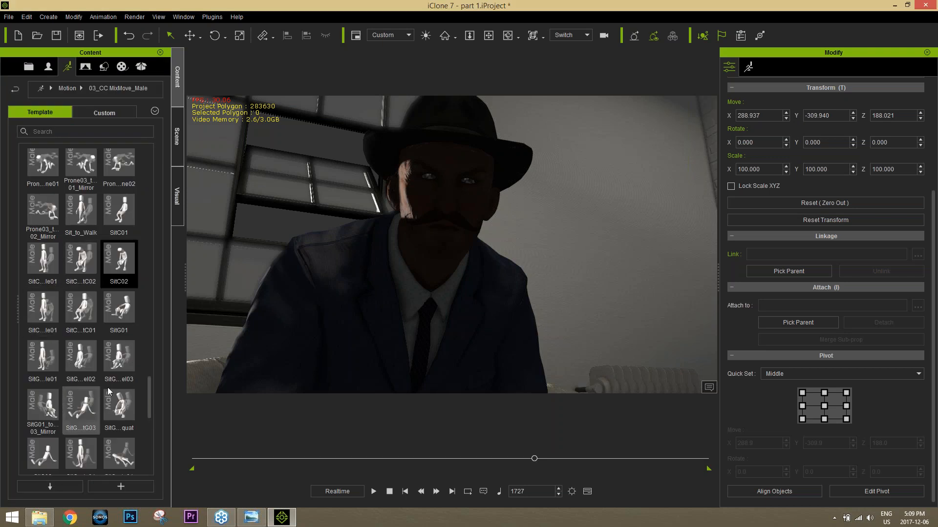
{"action": "left_click_drag", "start_coordinate": [150, 392], "coordinate": [152, 470]}
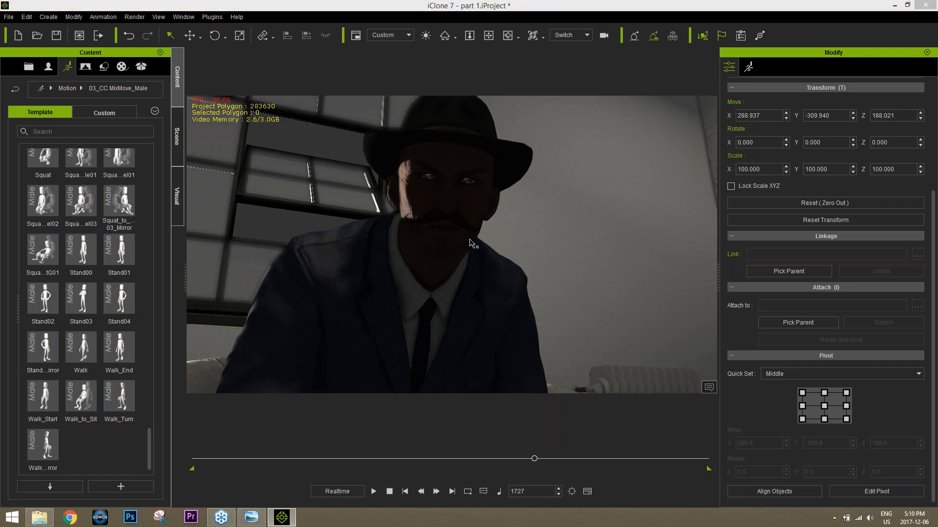
Step: Set the viewport to the Preview camera and frame the staircase beside the standing man
{"action": "left_click", "coordinate": [586, 35]}
{"action": "left_click", "coordinate": [573, 47]}
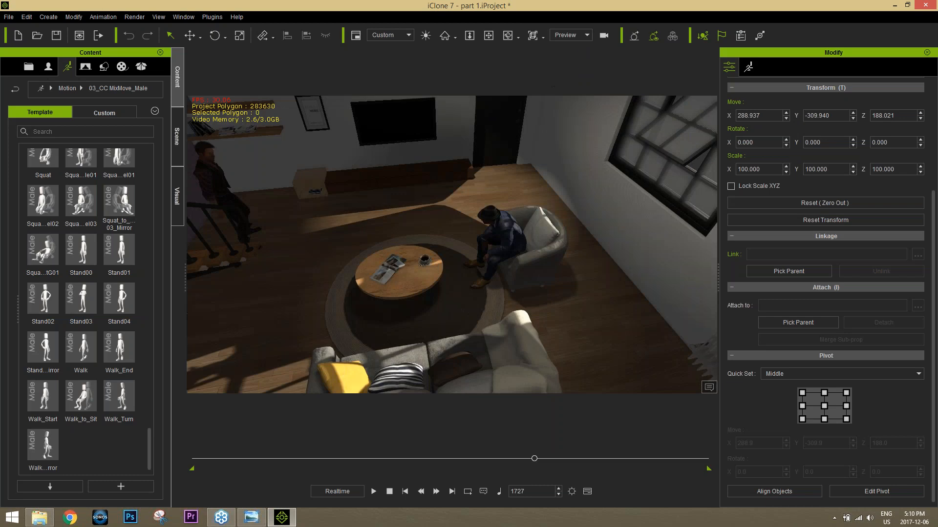
{"action": "right_click_drag", "start_coordinate": [317, 219], "coordinate": [305, 260]}
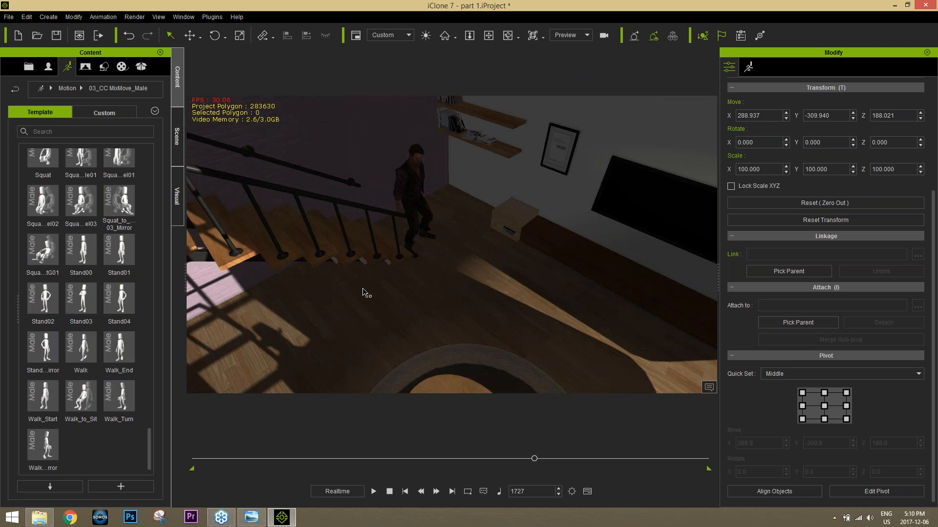
{"action": "left_click_drag", "start_coordinate": [363, 289], "coordinate": [304, 254], "text": "alt"}
{"action": "middle_click_drag", "start_coordinate": [304, 240], "coordinate": [389, 287], "text": "alt"}
{"action": "left_click_drag", "start_coordinate": [367, 315], "coordinate": [355, 285], "text": "alt"}
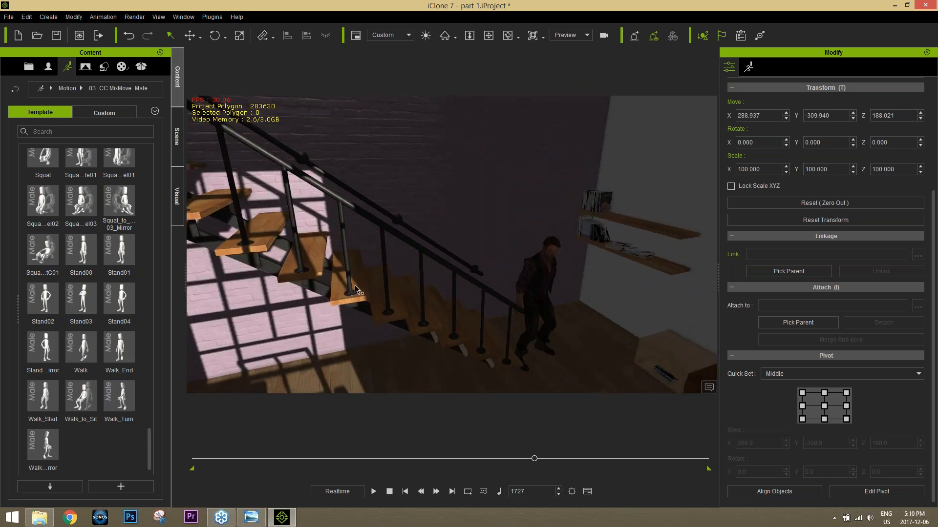
Step: Select the Stair prop, move the playhead back to frame 13, and convert the stair to terrain
{"action": "left_click", "coordinate": [355, 290]}
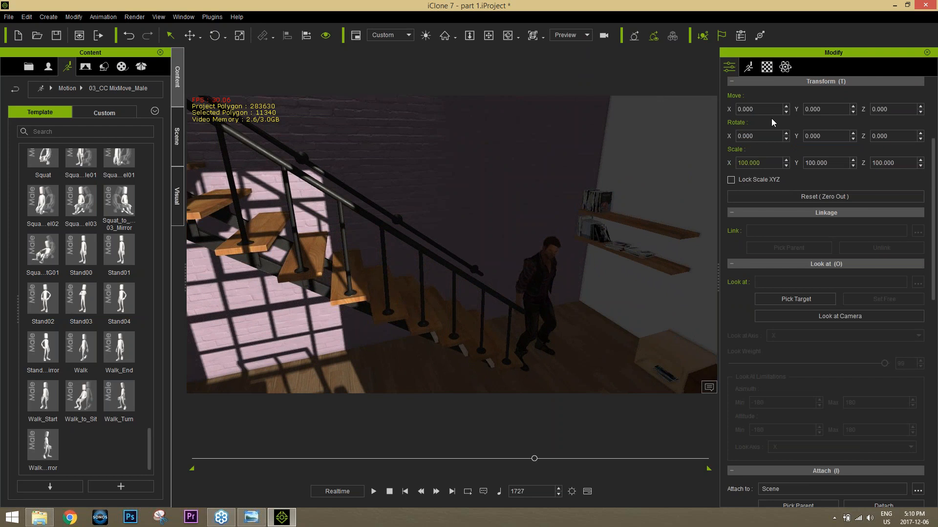
{"action": "left_click", "coordinate": [794, 20]}
{"action": "right_click_drag", "start_coordinate": [464, 324], "coordinate": [437, 250]}
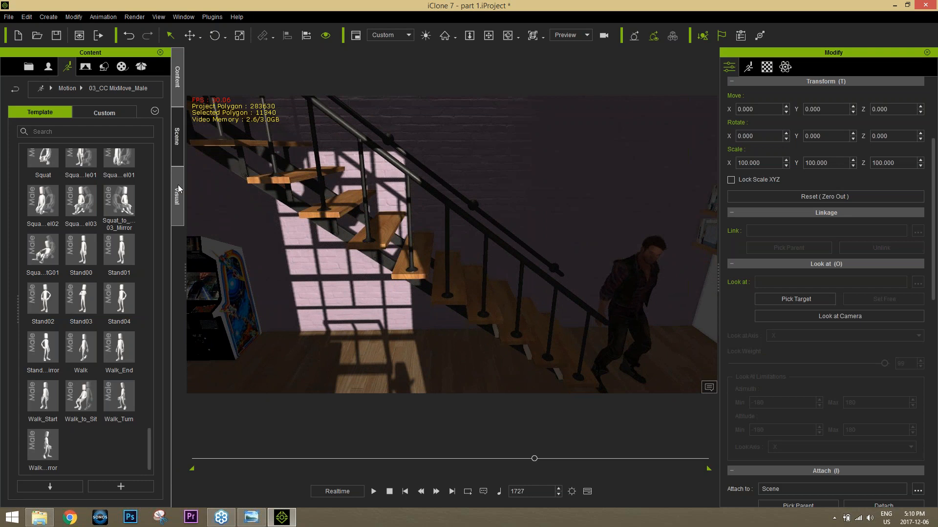
{"action": "left_click", "coordinate": [177, 146]}
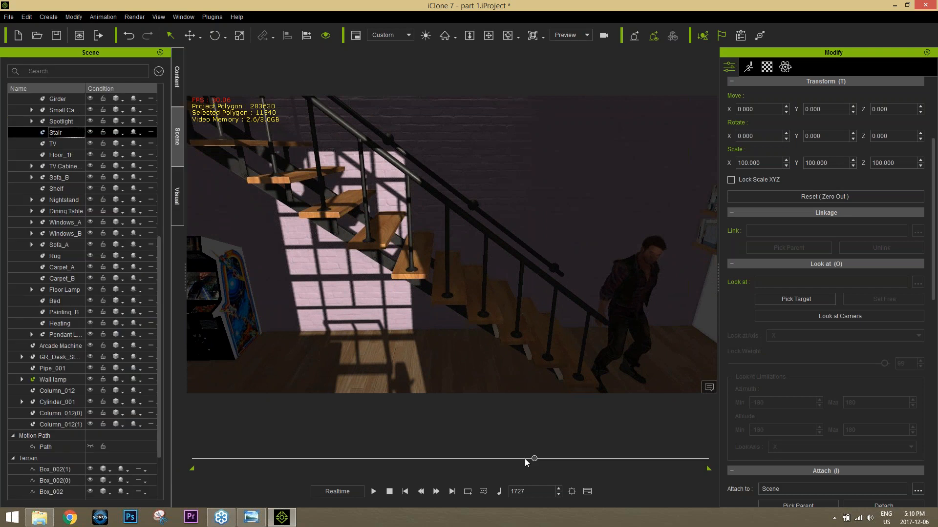
{"action": "left_click_drag", "start_coordinate": [526, 462], "coordinate": [196, 459]}
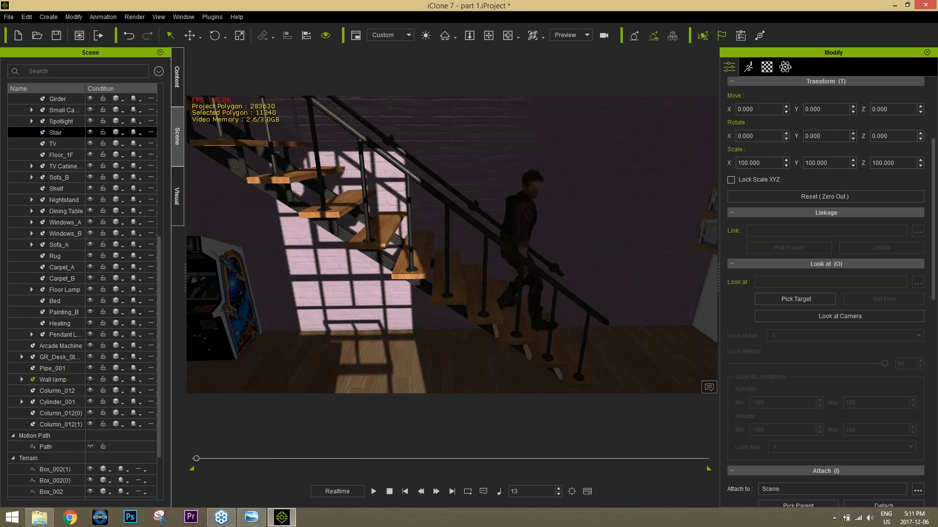
{"action": "right_click", "coordinate": [454, 297]}
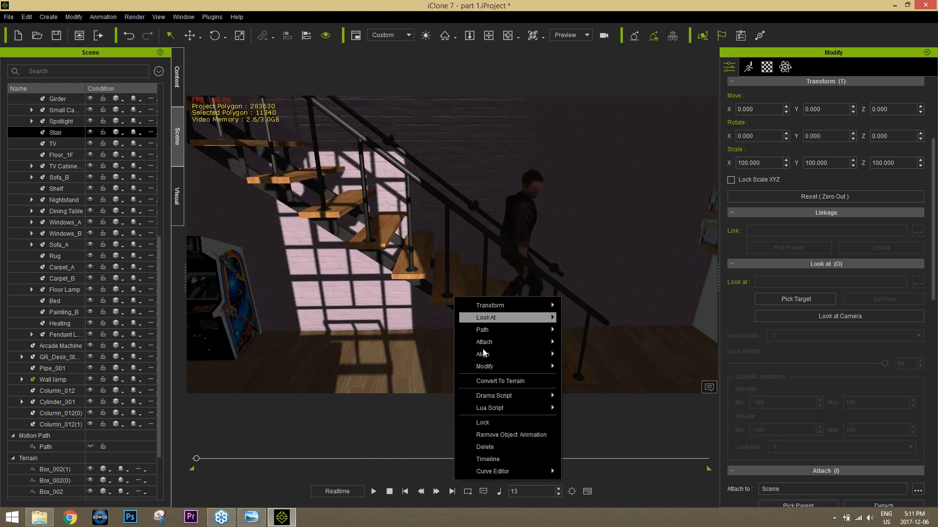
{"action": "left_click", "coordinate": [509, 382]}
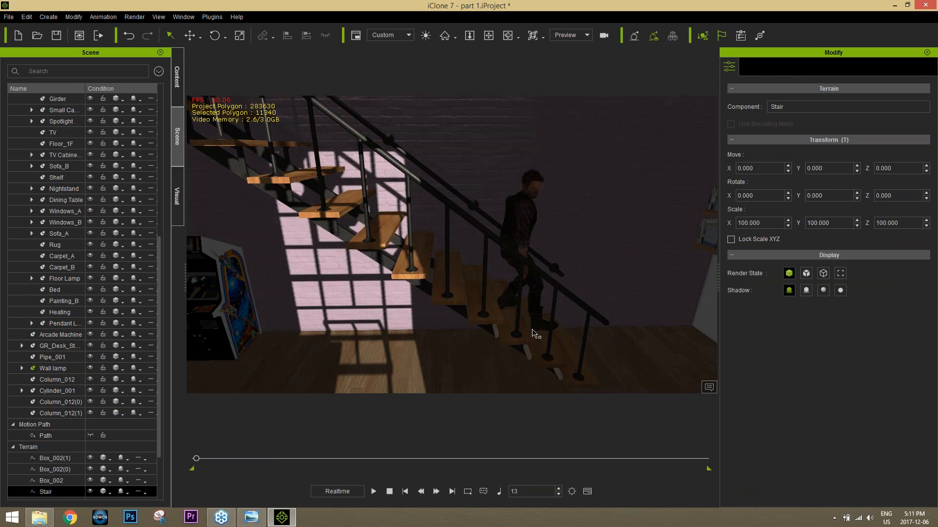
Step: Return to frame 1 and inspect Zane's position and footing on the stair treads from several angles
{"action": "mouse_move", "coordinate": [196, 459]}
{"action": "left_mouse_down"}
{"action": "mouse_move", "coordinate": [205, 461]}
{"action": "mouse_move", "coordinate": [174, 460]}
{"action": "mouse_move", "coordinate": [244, 458]}
{"action": "mouse_move", "coordinate": [185, 464]}
{"action": "left_mouse_up"}
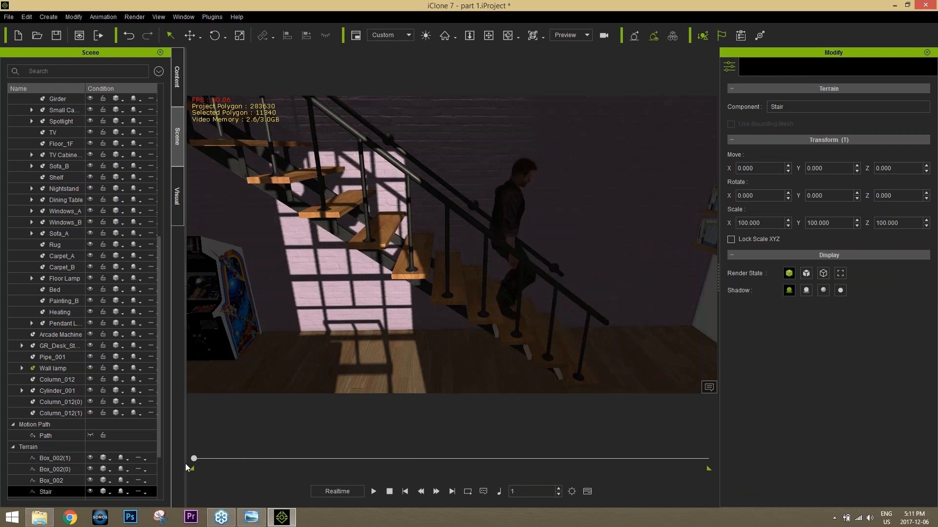
{"action": "middle_click_drag", "start_coordinate": [428, 334], "coordinate": [415, 314]}
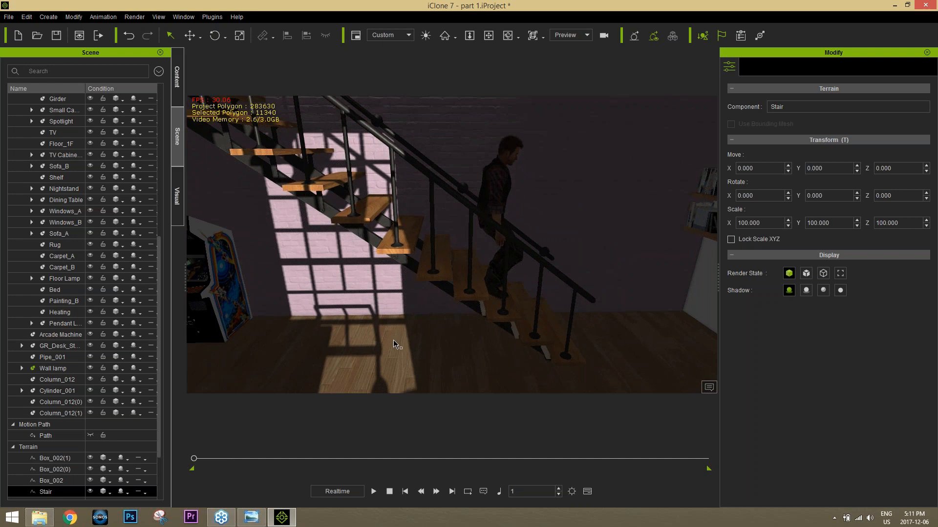
{"action": "right_click_drag", "start_coordinate": [469, 288], "coordinate": [491, 243]}
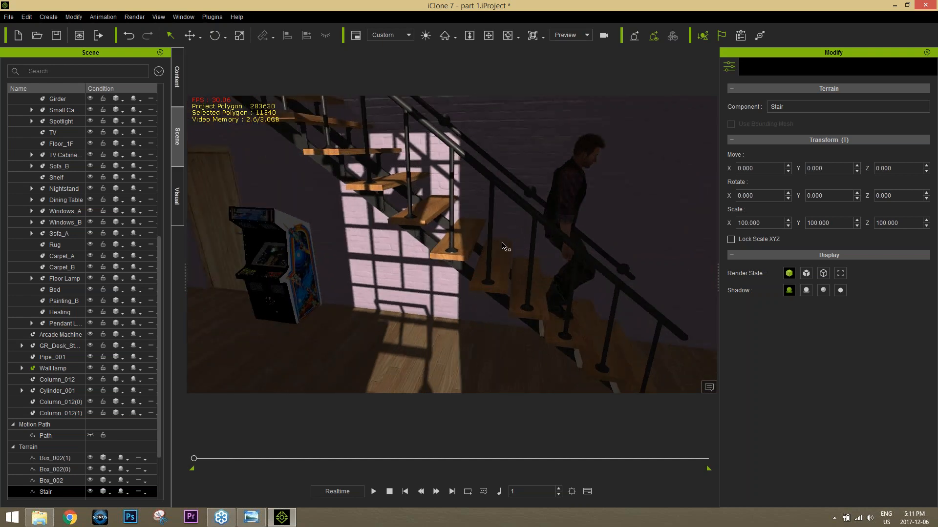
{"action": "middle_click_drag", "start_coordinate": [596, 298], "coordinate": [594, 297], "text": "alt"}
{"action": "middle_click_drag", "start_coordinate": [504, 247], "coordinate": [466, 240], "text": "alt"}
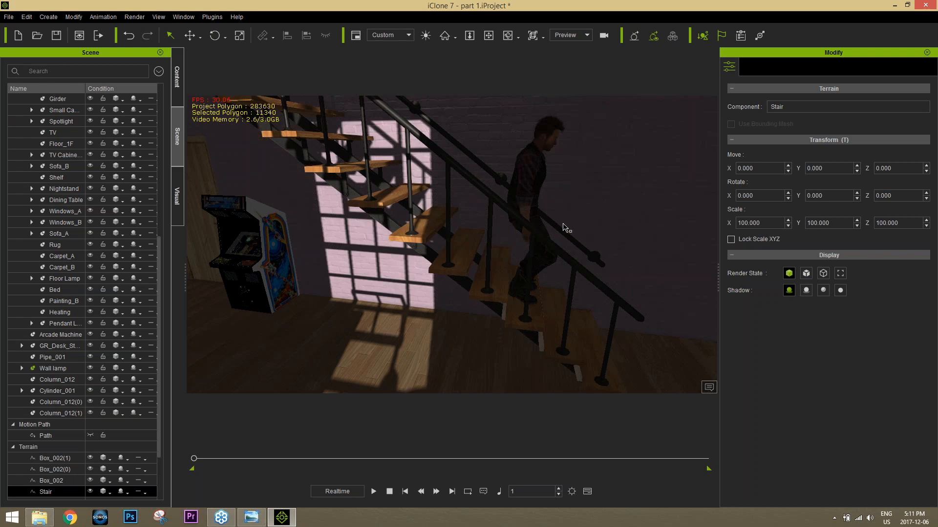
{"action": "right_click_drag", "start_coordinate": [625, 251], "coordinate": [579, 260]}
{"action": "left_click", "coordinate": [589, 207]}
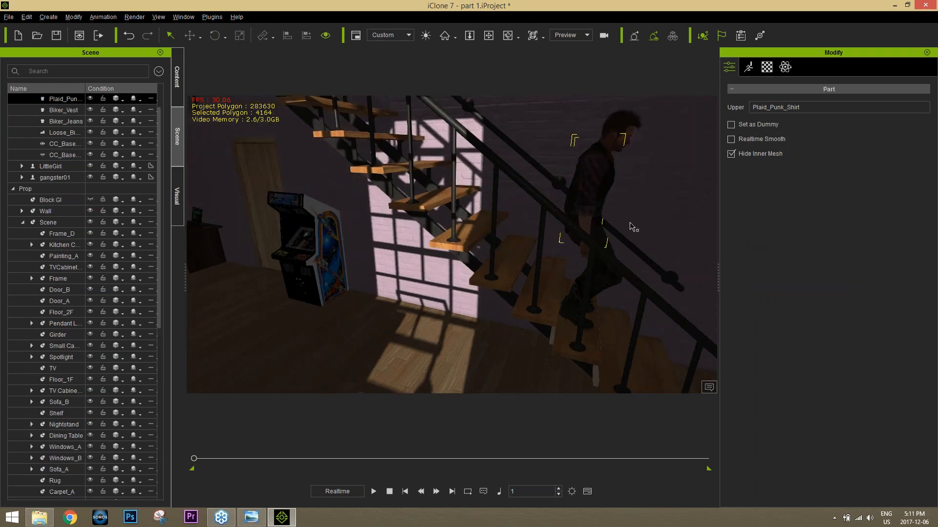
{"action": "right_click_drag", "start_coordinate": [629, 223], "coordinate": [547, 210]}
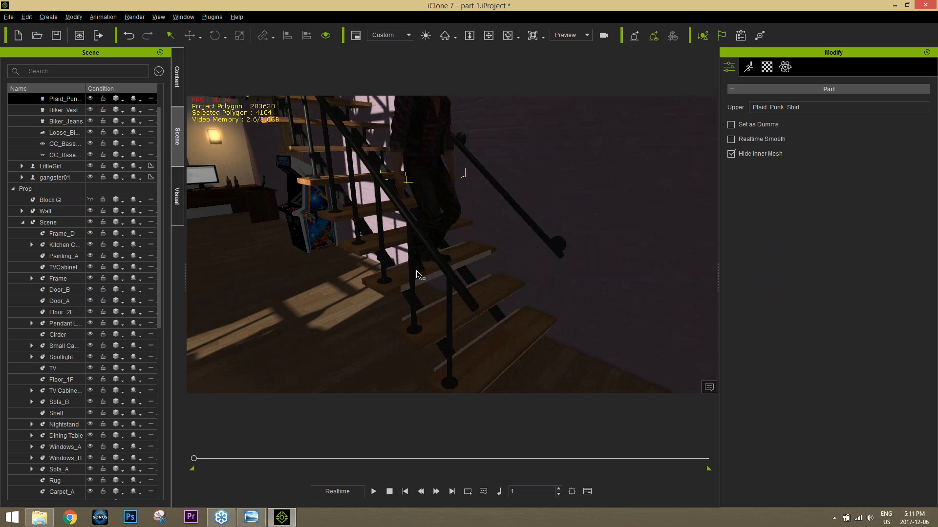
Step: Bring up the terrain conversion option for Wall_B without applying it, and locate the Terrain group in the scene list
{"action": "left_click", "coordinate": [366, 247]}
{"action": "right_click", "coordinate": [366, 249]}
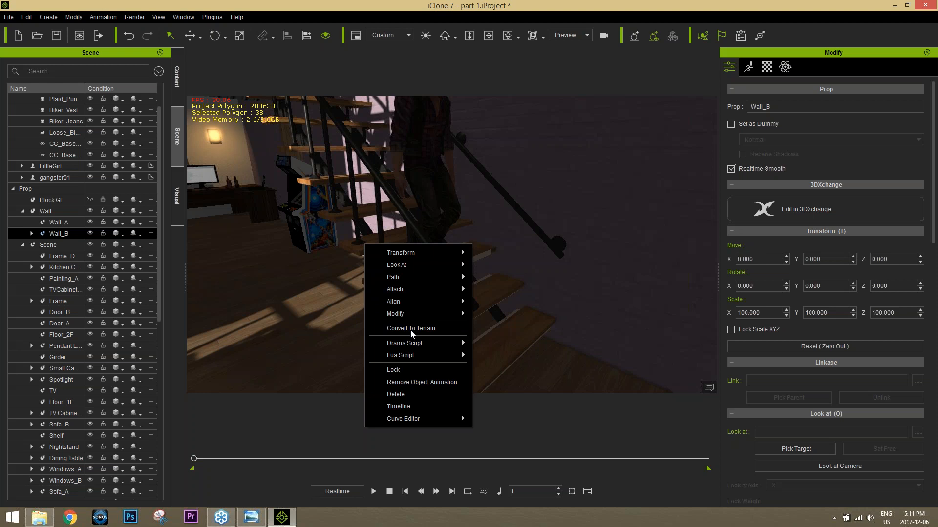
{"action": "left_click", "coordinate": [160, 300]}
{"action": "left_click_drag", "start_coordinate": [160, 298], "coordinate": [167, 490]}
{"action": "left_click_drag", "start_coordinate": [316, 288], "coordinate": [404, 323], "text": "alt"}
{"action": "scroll", "coordinate": [404, 322], "scroll_direction": "up", "scroll_amount": 3}
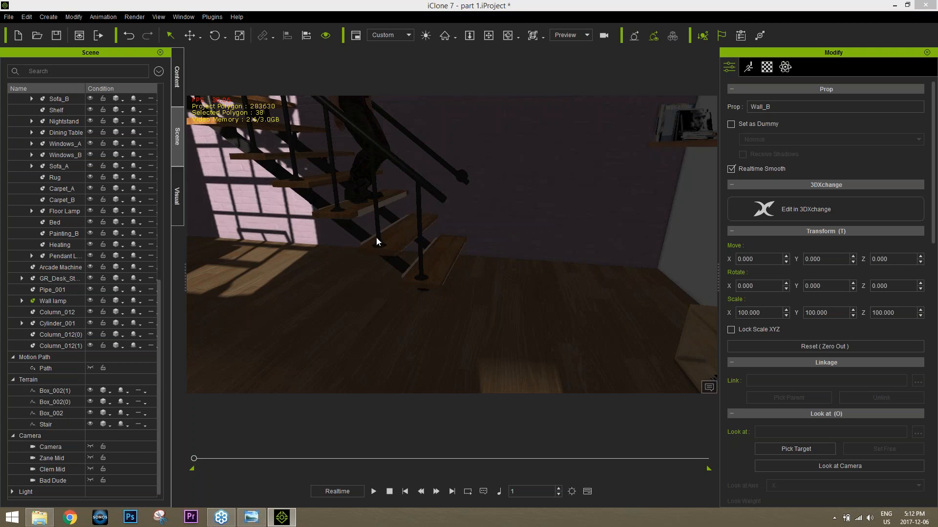
Step: Switch to Chrome, open mixamo.com to view its animation library, and return to iClone
{"action": "left_click", "coordinate": [70, 518]}
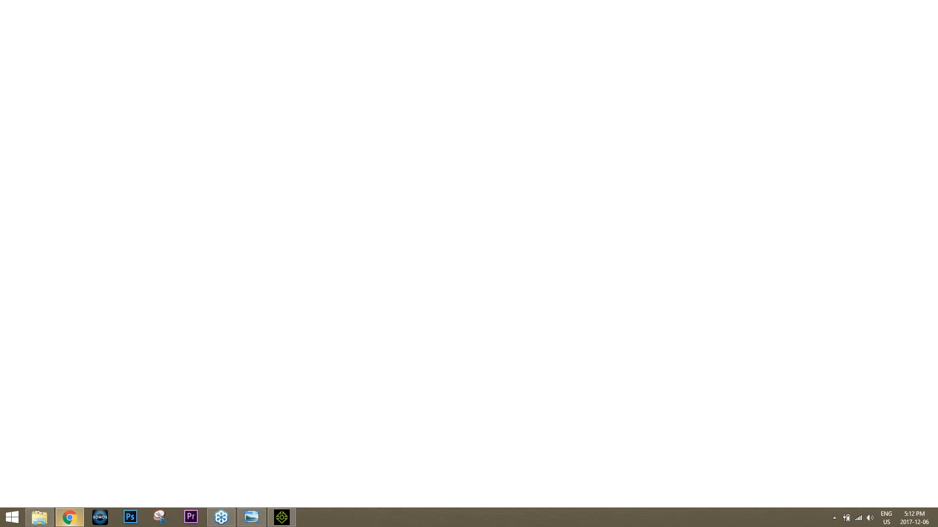
{"action": "type", "text": "mix"}
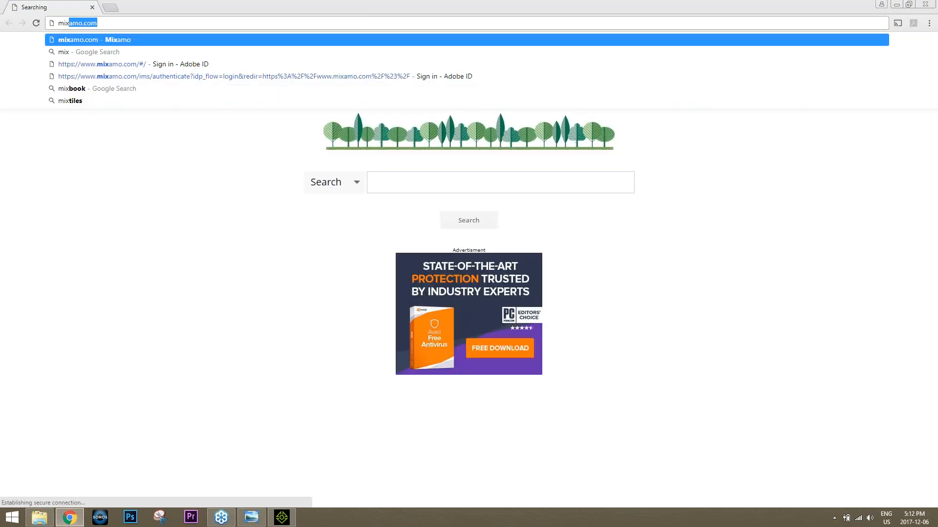
{"action": "key", "text": "Return"}
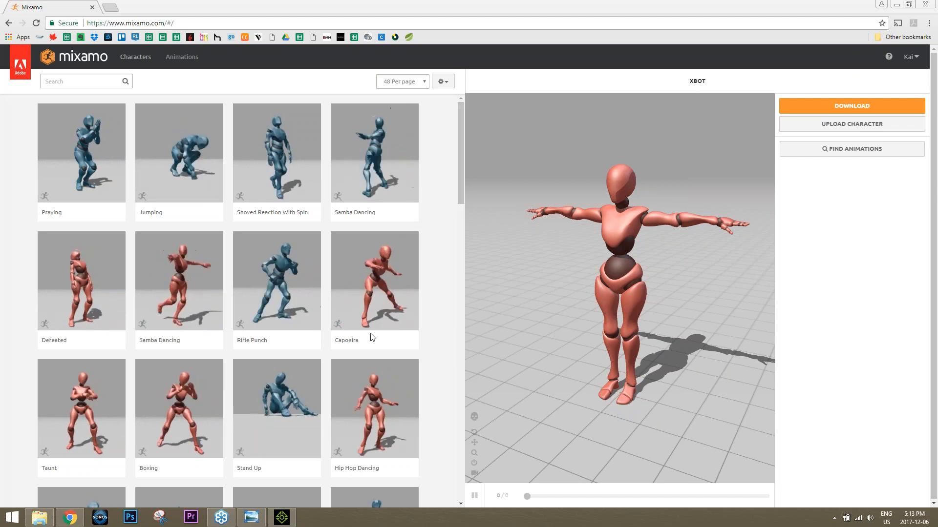
{"action": "left_click", "coordinate": [287, 522]}
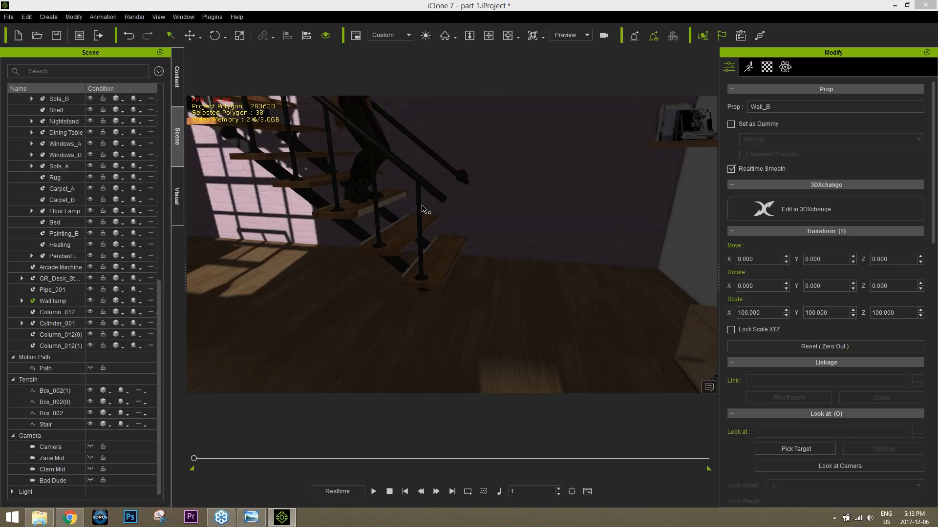
Step: Select the whole Zane avatar on the stairs
{"action": "middle_click_drag", "start_coordinate": [393, 216], "coordinate": [454, 352]}
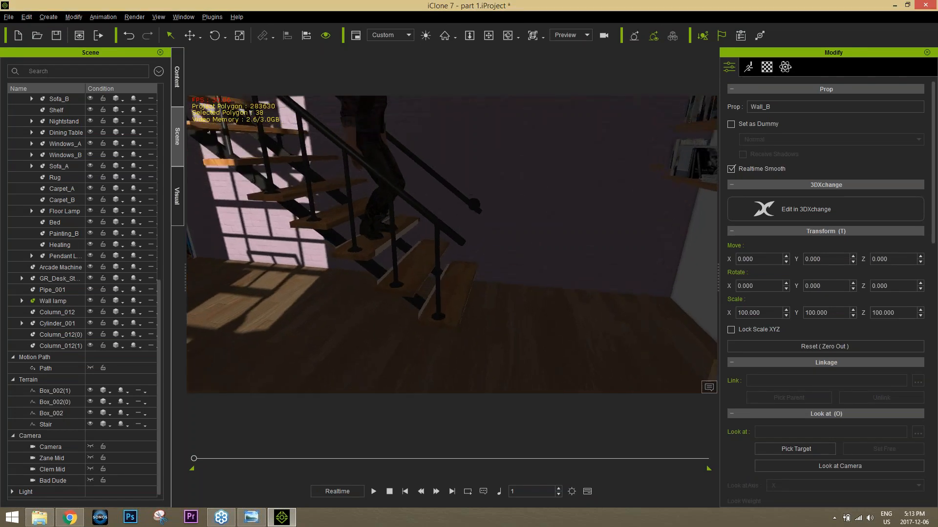
{"action": "left_click", "coordinate": [374, 127]}
{"action": "middle_click_drag", "start_coordinate": [412, 176], "coordinate": [439, 248]}
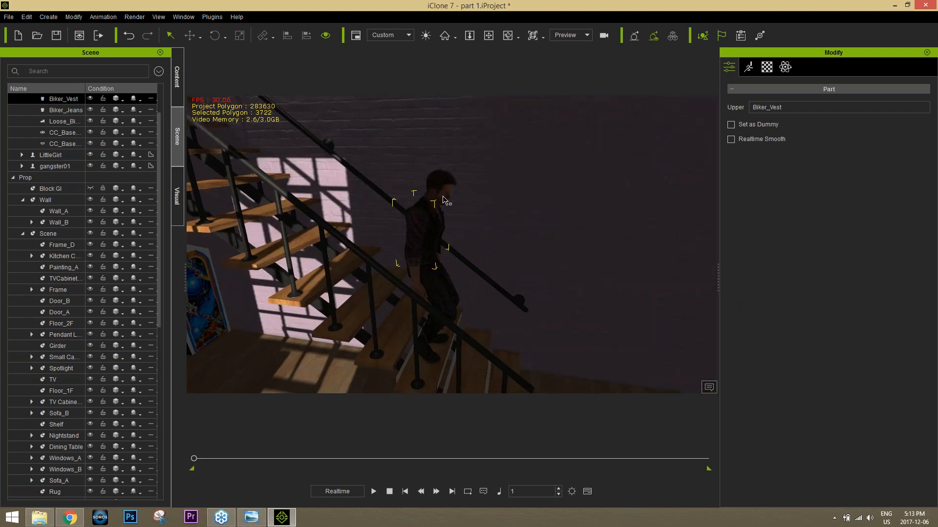
{"action": "left_click", "coordinate": [444, 199]}
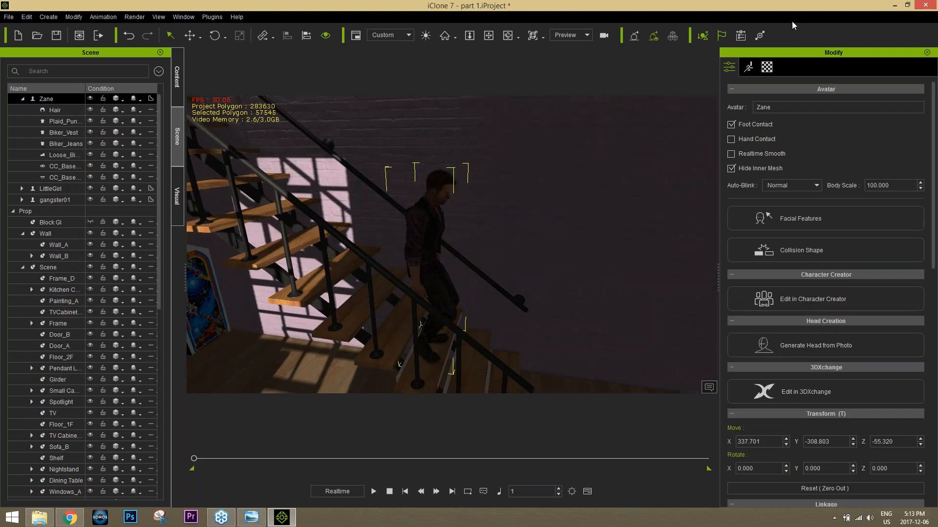
Step: Activate image-based lighting (IBL) for the scene
{"action": "left_click", "coordinate": [176, 197]}
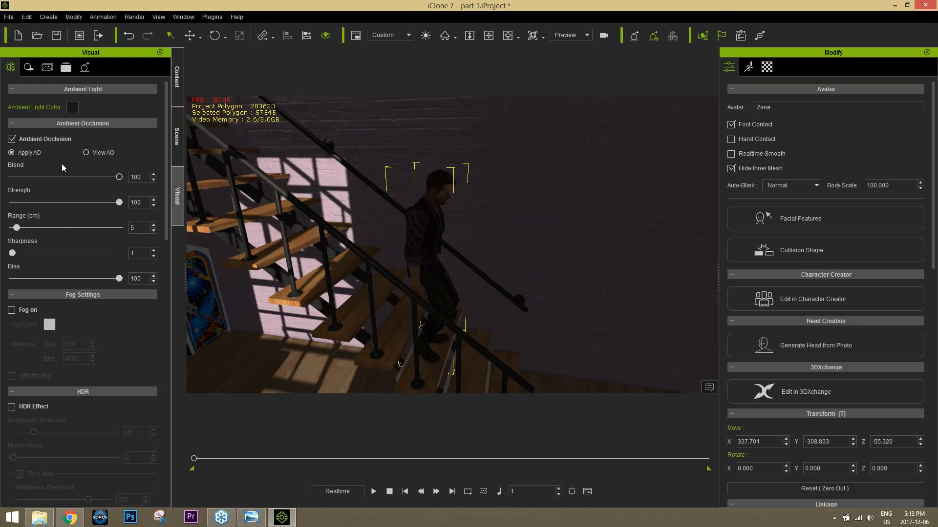
{"action": "scroll", "coordinate": [59, 248], "scroll_direction": "down", "scroll_amount": 10}
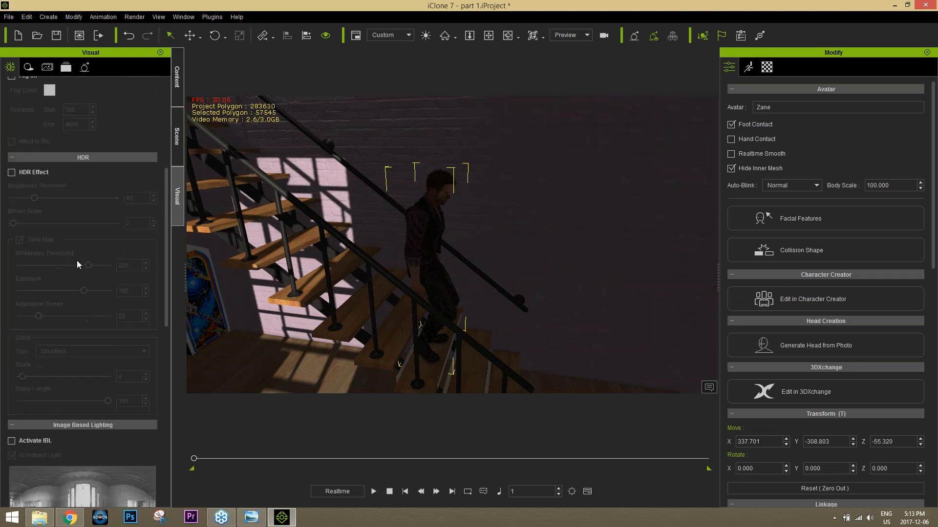
{"action": "left_click", "coordinate": [12, 265]}
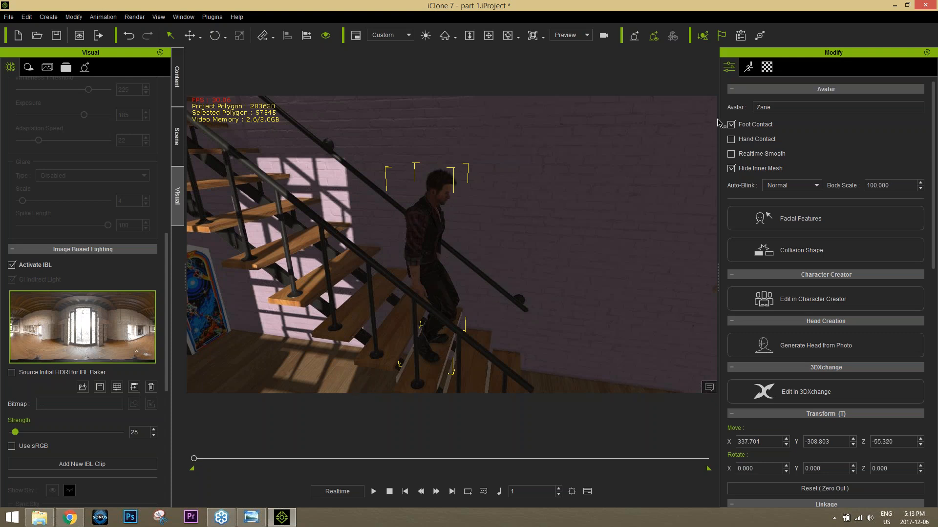
Step: Replace Zane on the stairs with the custom LittleGirl avatar from the content library
{"action": "left_click", "coordinate": [179, 78]}
{"action": "left_click", "coordinate": [48, 67]}
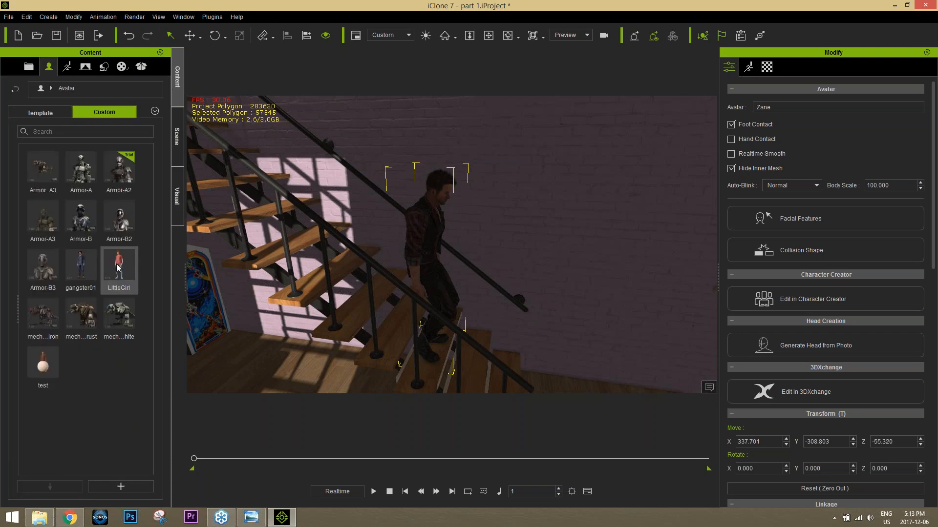
{"action": "left_click_drag", "start_coordinate": [118, 268], "coordinate": [440, 200]}
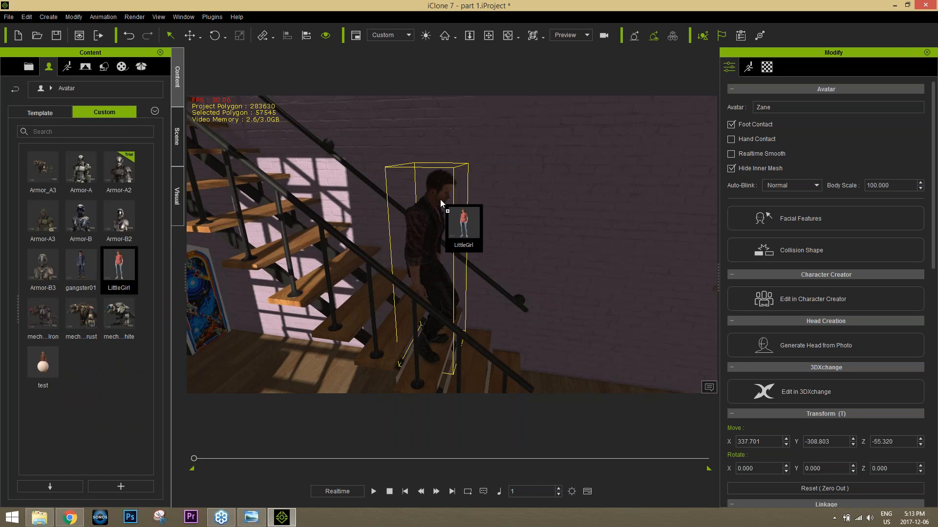
{"action": "left_click_drag", "start_coordinate": [441, 200], "coordinate": [441, 200]}
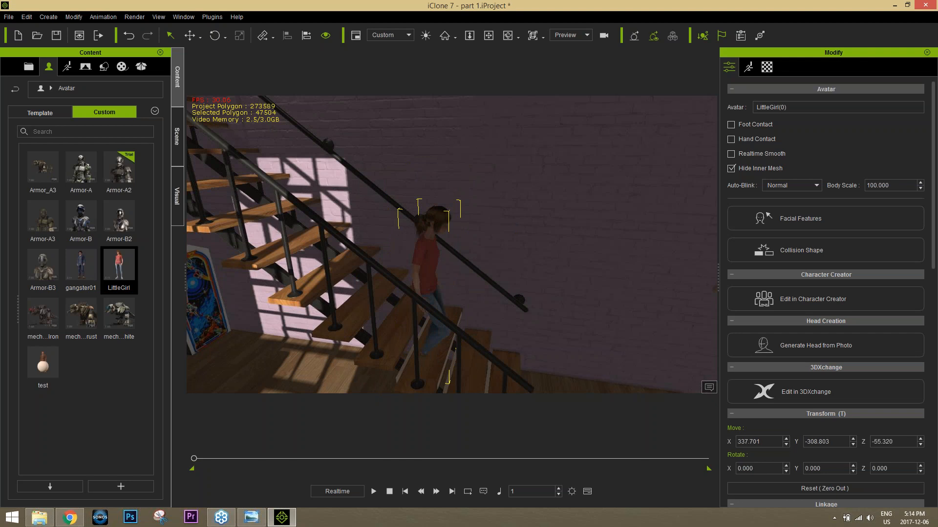
Step: Raise the LittleGirl avatar on the stairs to a Z position of about -41.8 and enable Foot Contact
{"action": "mouse_move", "coordinate": [194, 459]}
{"action": "left_mouse_down"}
{"action": "mouse_move", "coordinate": [247, 453]}
{"action": "mouse_move", "coordinate": [185, 450]}
{"action": "left_mouse_up"}
{"action": "right_click_drag", "start_coordinate": [481, 313], "coordinate": [494, 287]}
{"action": "middle_click_drag", "start_coordinate": [494, 287], "coordinate": [487, 205]}
{"action": "right_click_drag", "start_coordinate": [470, 319], "coordinate": [481, 307]}
{"action": "key", "text": "w"}
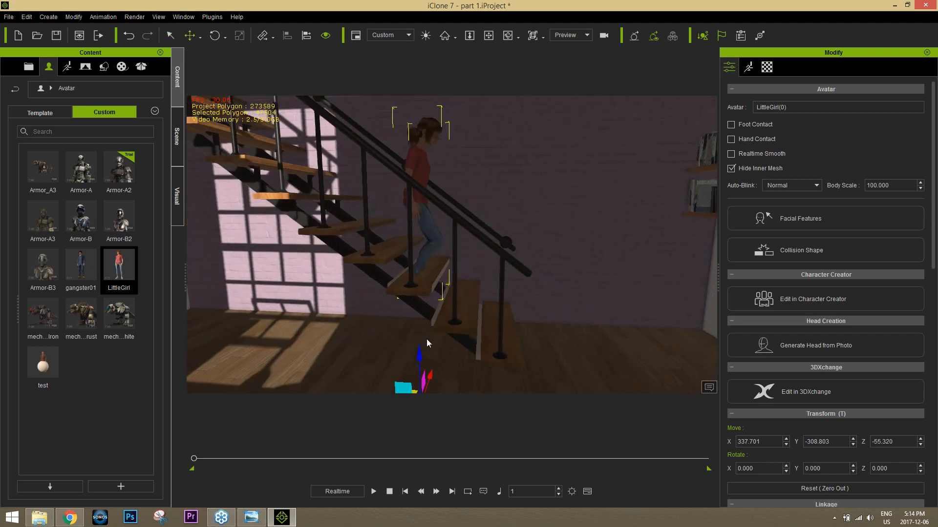
{"action": "left_click_drag", "start_coordinate": [419, 353], "coordinate": [421, 341]}
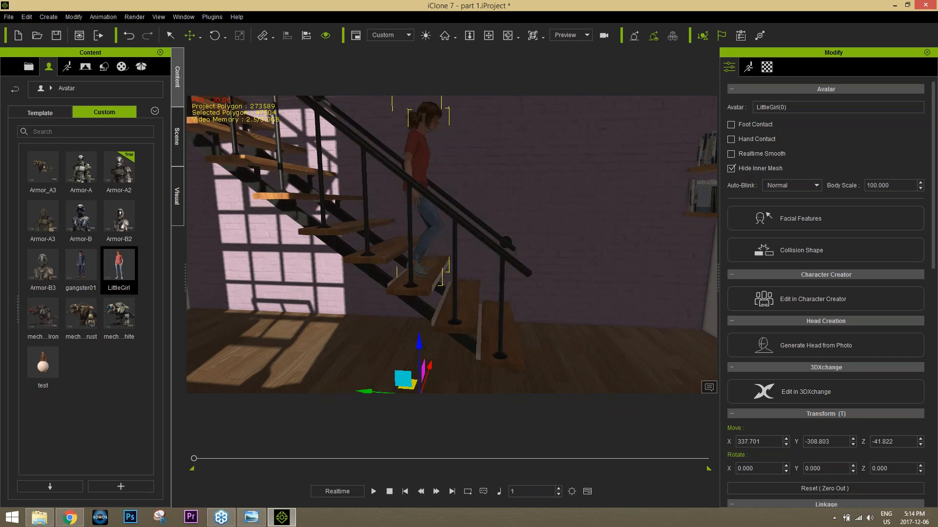
{"action": "left_click", "coordinate": [733, 125]}
Step: Play the animation of LittleGirl descending the stairs and pause it at frame 522
{"action": "left_click", "coordinate": [374, 491]}
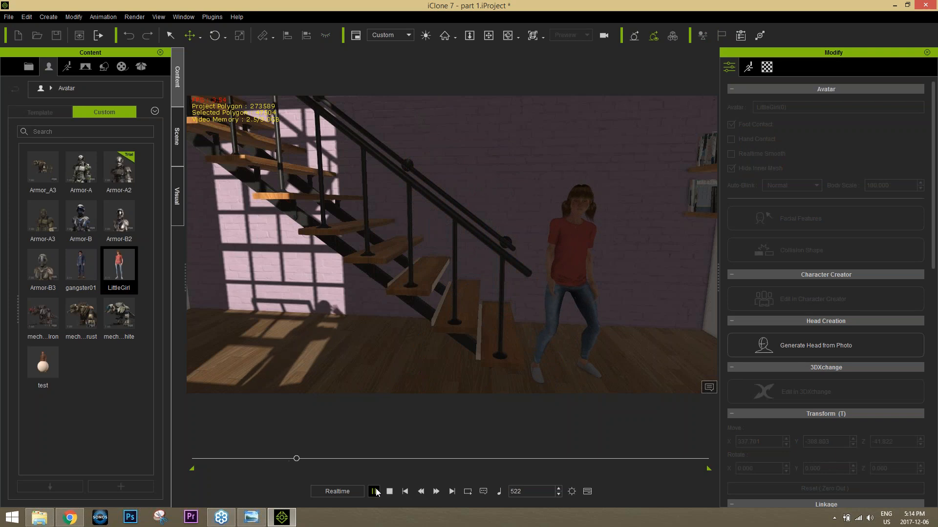
{"action": "left_click", "coordinate": [375, 492]}
{"action": "left_click", "coordinate": [582, 245]}
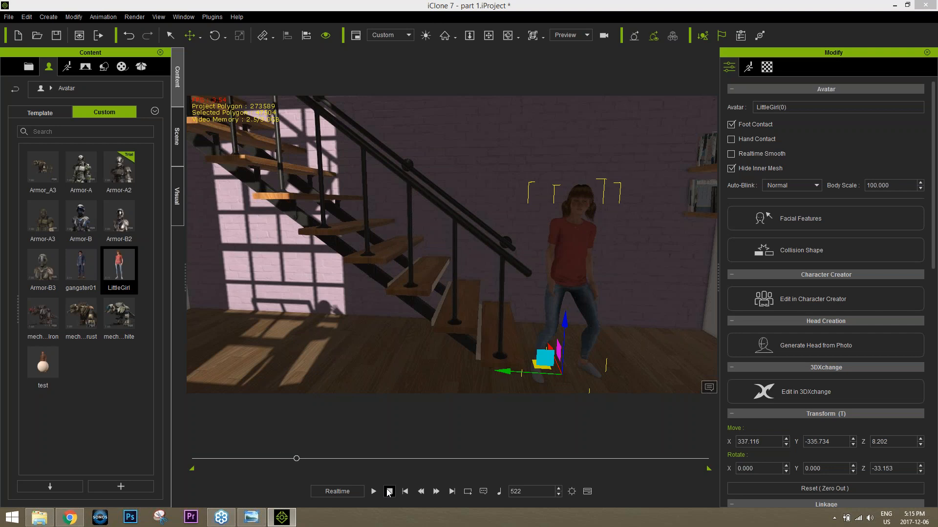
{"action": "left_click", "coordinate": [796, 20]}
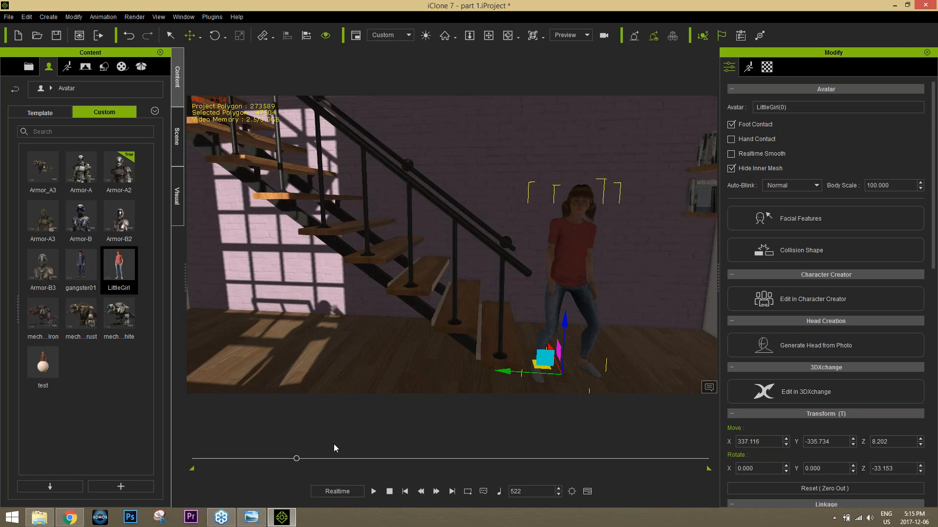
Step: Return to frame 1 and replay LittleGirl's stair animation, stopping at frame 371
{"action": "left_click_drag", "start_coordinate": [298, 460], "coordinate": [194, 462]}
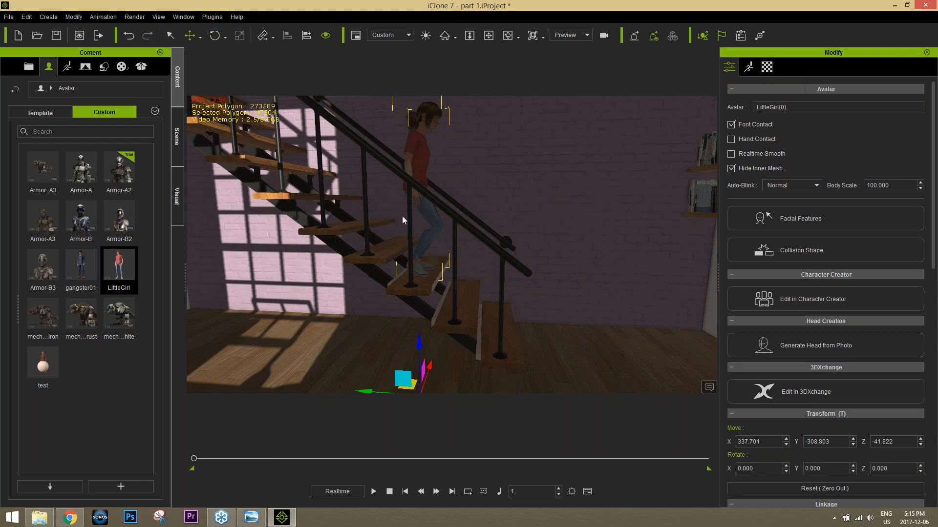
{"action": "left_click", "coordinate": [373, 492]}
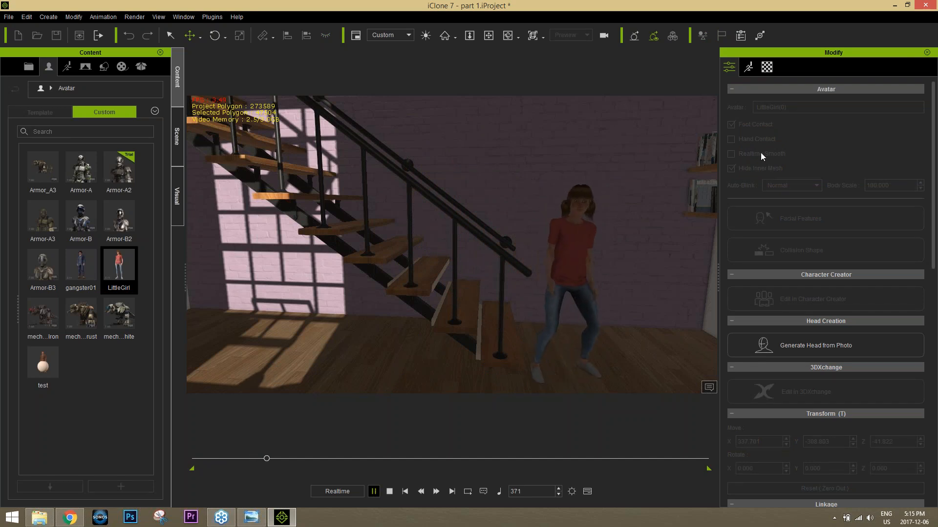
{"action": "left_click", "coordinate": [584, 192]}
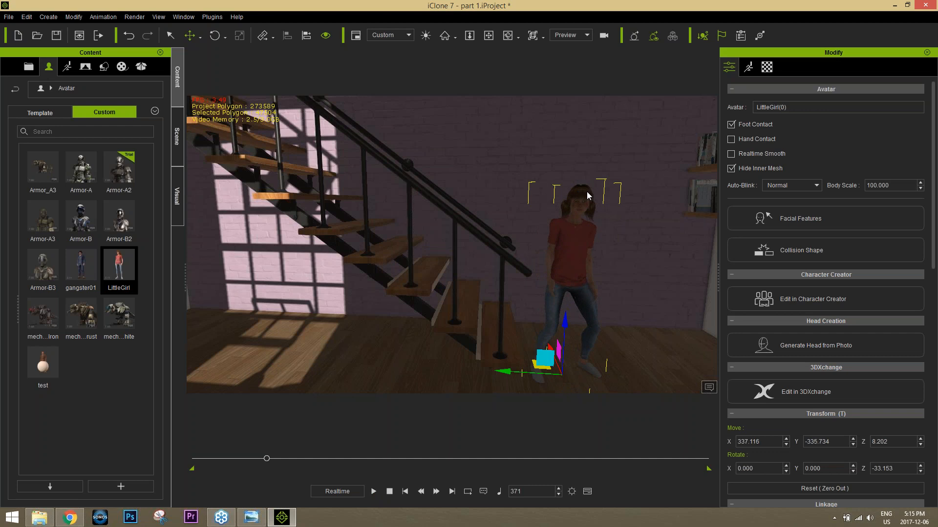
Step: Select LittleGirl's hair and open its physics settings
{"action": "scroll", "coordinate": [451, 244], "scroll_direction": "up", "scroll_amount": 2}
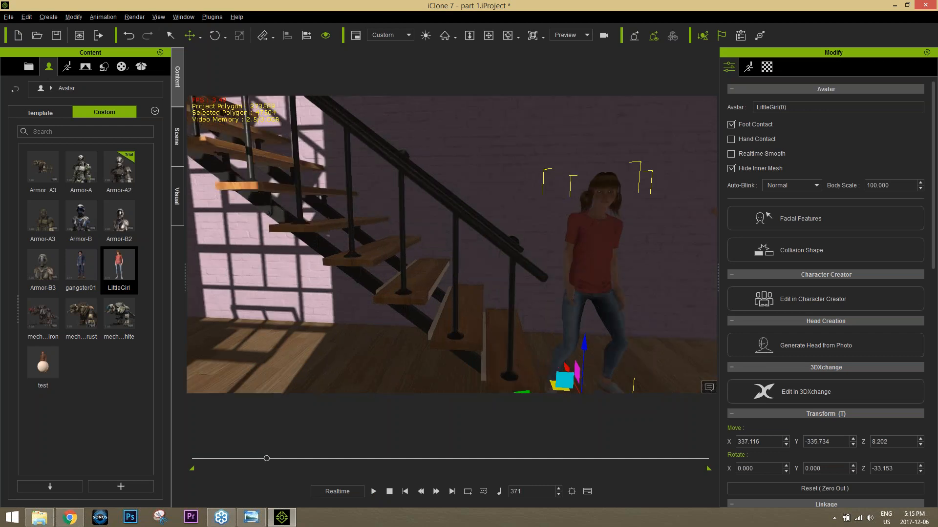
{"action": "scroll", "coordinate": [586, 231], "scroll_direction": "up", "scroll_amount": 4}
{"action": "middle_click_drag", "start_coordinate": [585, 231], "coordinate": [516, 243]}
{"action": "left_click", "coordinate": [565, 177]}
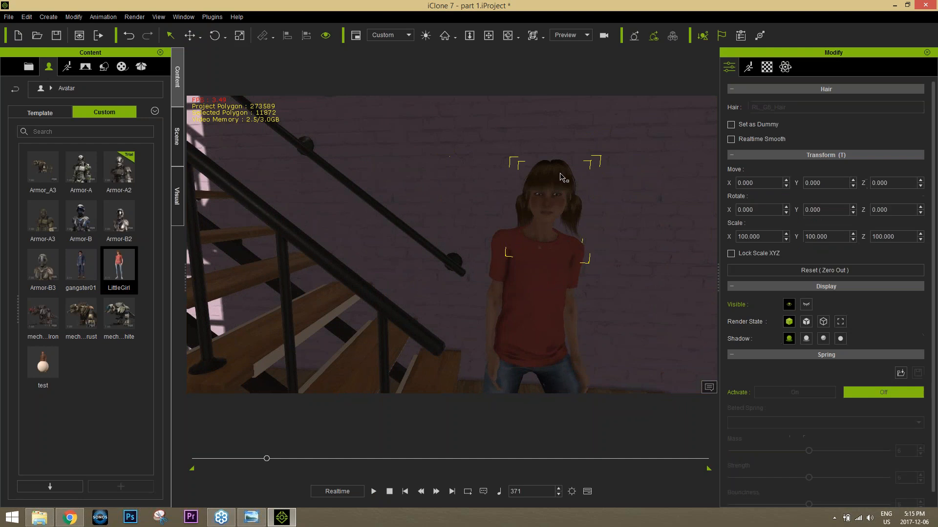
{"action": "left_click", "coordinate": [785, 67]}
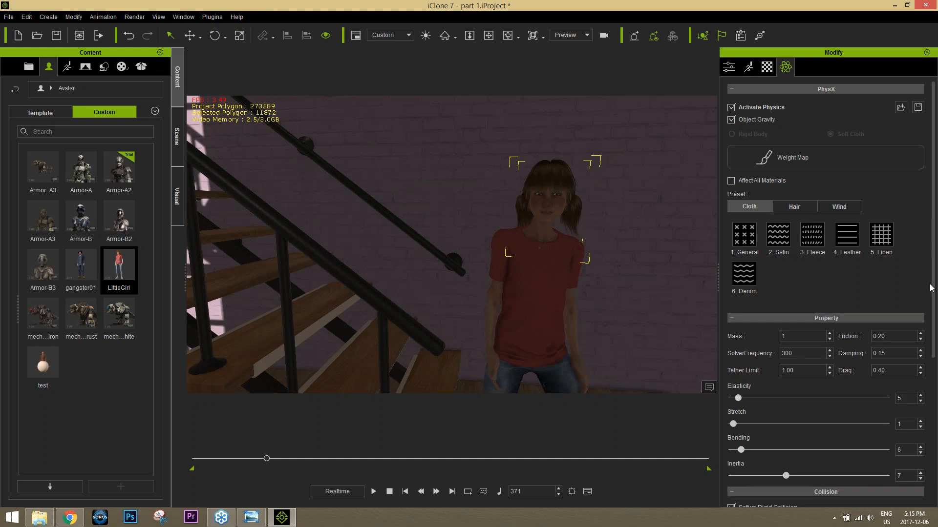
Step: Review the hair's physics parameters, try the 1_Straight hair preset, and apply the 8_Spiked preset instead
{"action": "left_click_drag", "start_coordinate": [933, 283], "coordinate": [933, 427]}
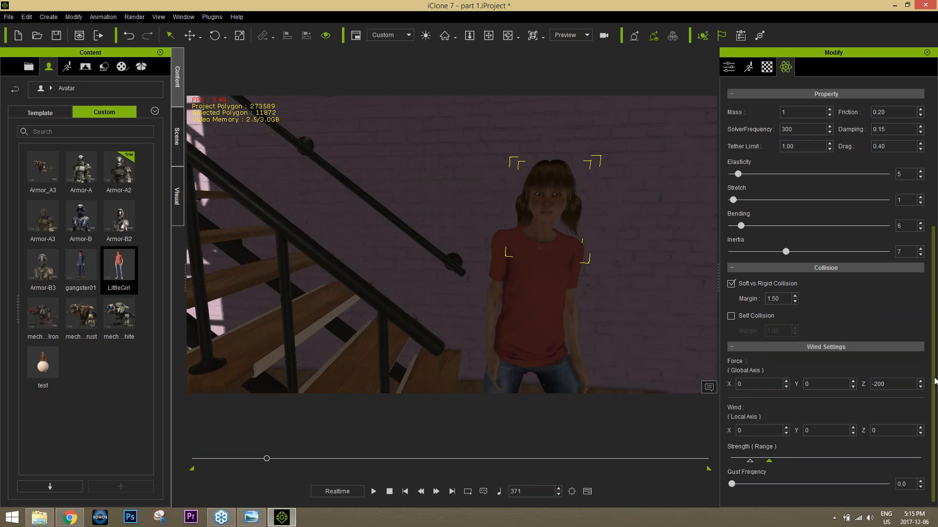
{"action": "left_click_drag", "start_coordinate": [933, 360], "coordinate": [933, 221]}
{"action": "left_click", "coordinate": [791, 208]}
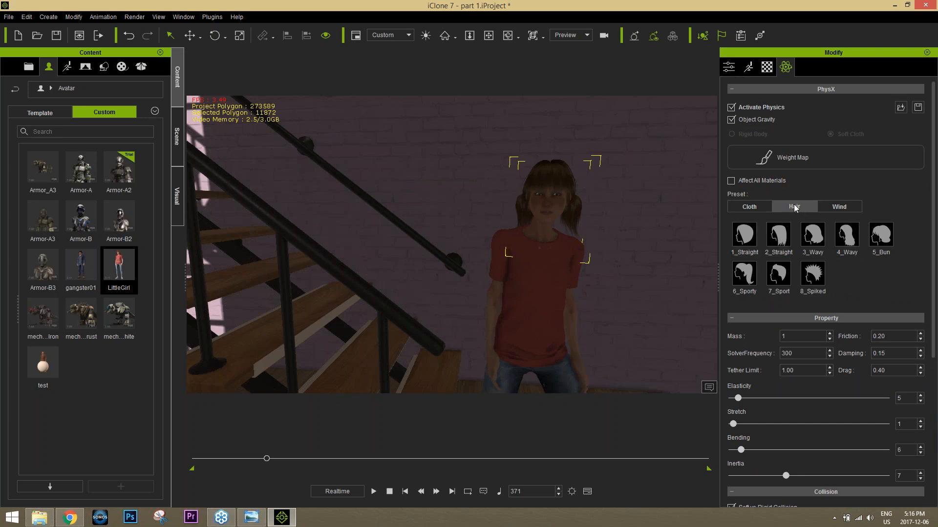
{"action": "left_click", "coordinate": [744, 236]}
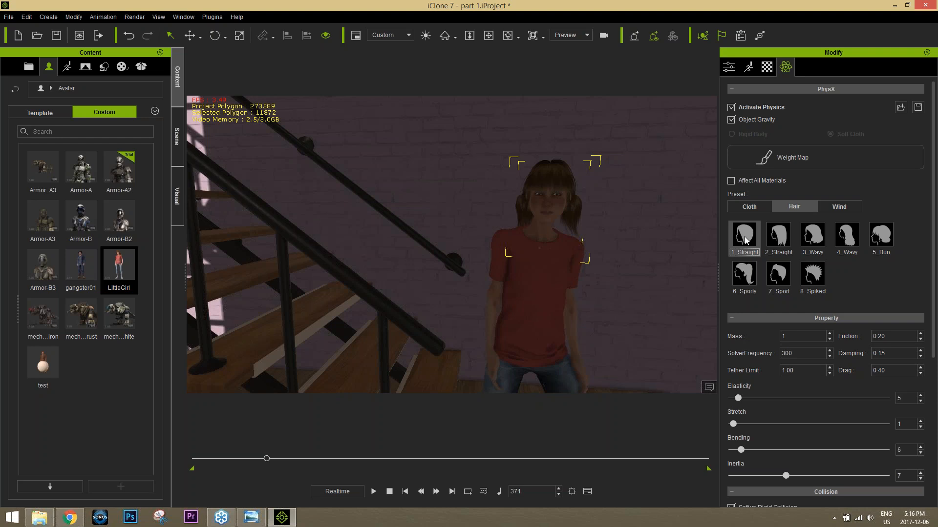
{"action": "left_click", "coordinate": [813, 276]}
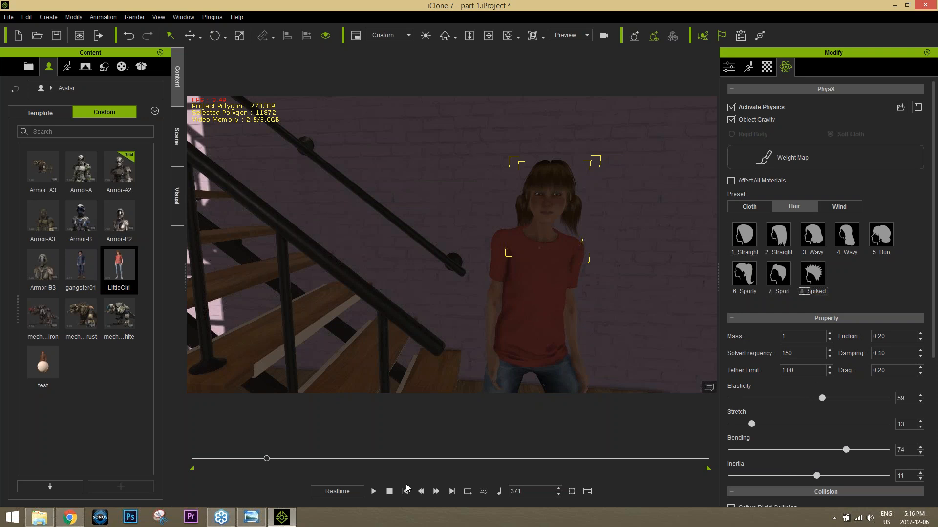
Step: Play the animation to frame 448 to check the hair motion, and examine the hair's property, collision and wind settings
{"action": "left_click", "coordinate": [373, 491]}
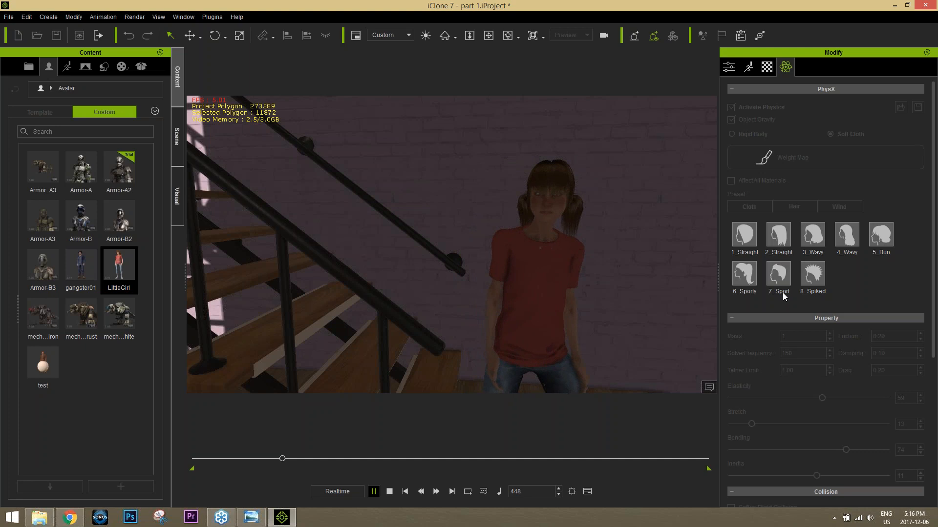
{"action": "key", "text": "space"}
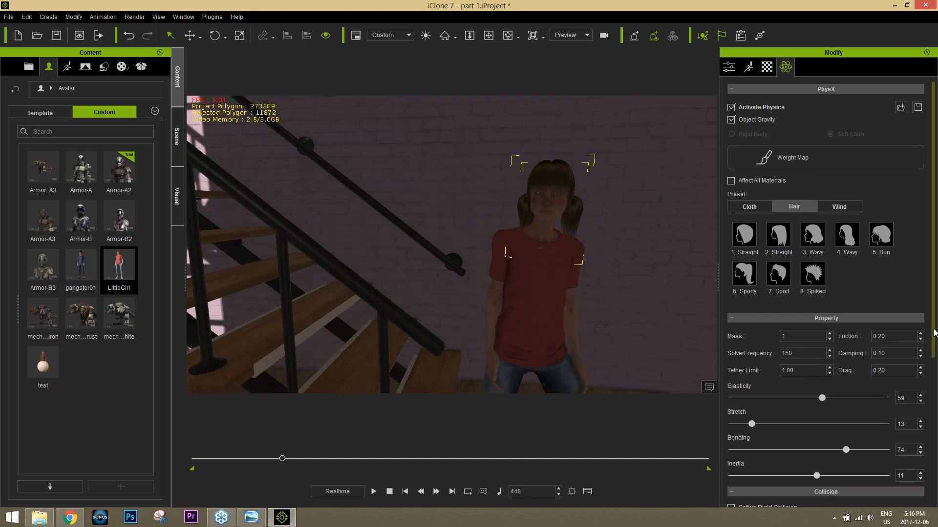
{"action": "left_click_drag", "start_coordinate": [934, 332], "coordinate": [934, 409]}
{"action": "right_click", "coordinate": [933, 406]}
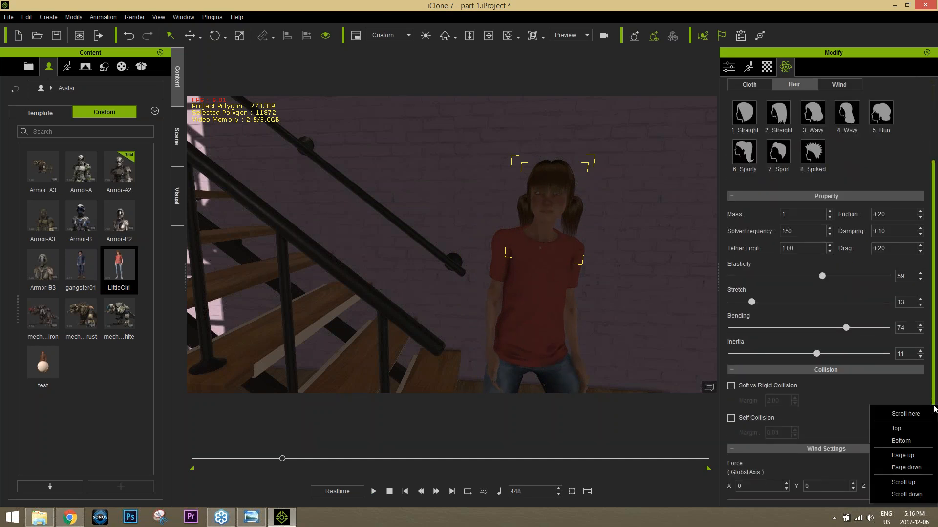
{"action": "left_click", "coordinate": [854, 385]}
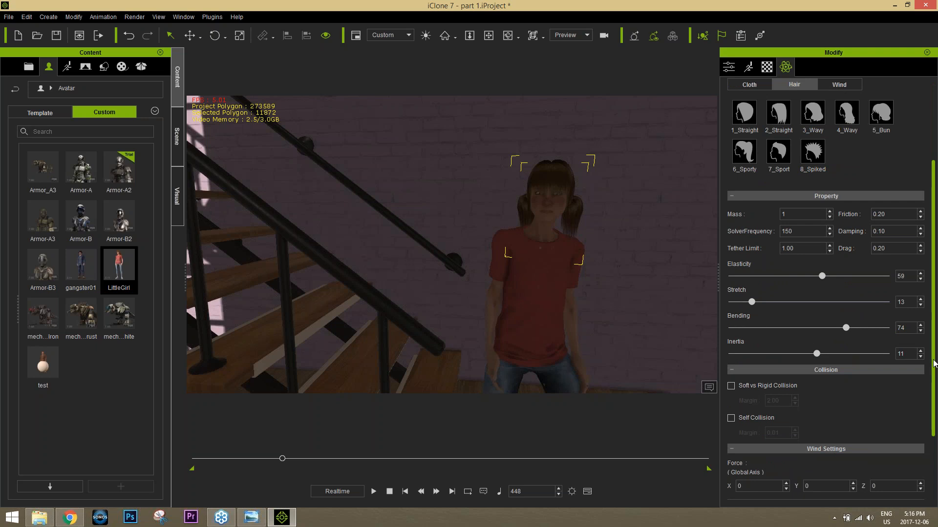
{"action": "left_click_drag", "start_coordinate": [934, 372], "coordinate": [937, 450]}
{"action": "left_click_drag", "start_coordinate": [937, 363], "coordinate": [936, 205]}
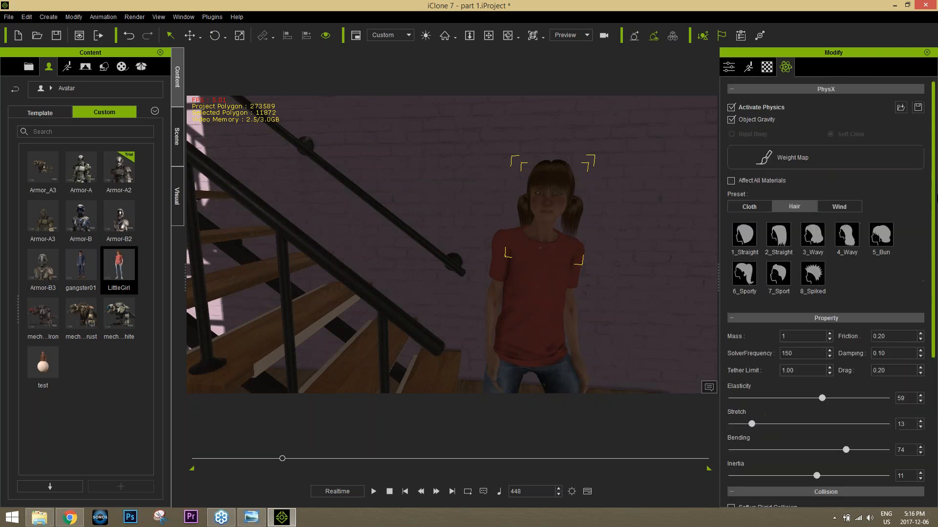
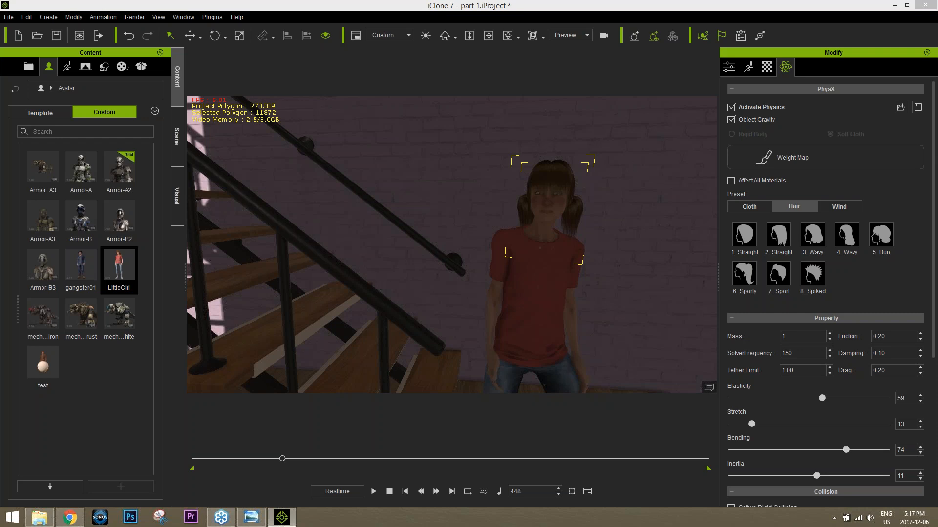
Step: At frame 1, raise the girl slightly along the vertical axis so her feet rest on the stair tread
{"action": "left_click", "coordinate": [242, 459]}
{"action": "left_click_drag", "start_coordinate": [217, 468], "coordinate": [183, 471]}
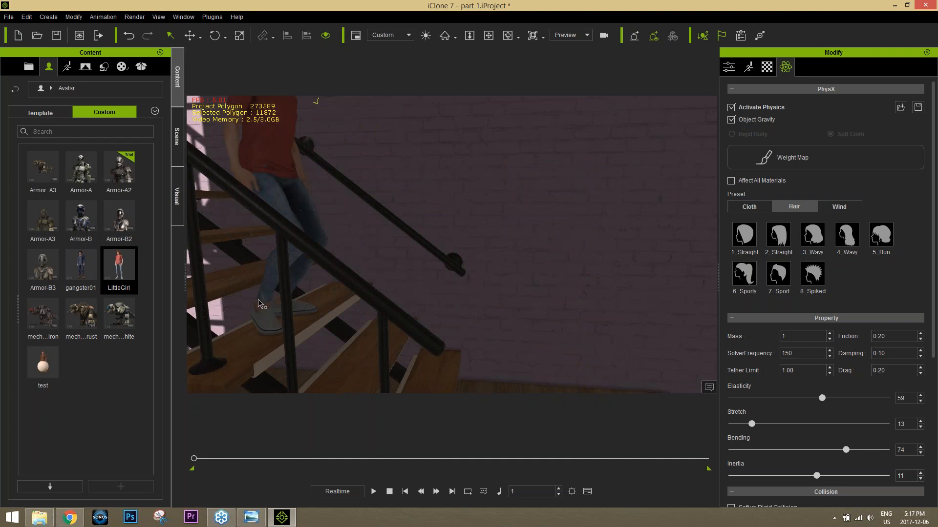
{"action": "left_click_drag", "start_coordinate": [273, 311], "coordinate": [367, 207], "text": "alt"}
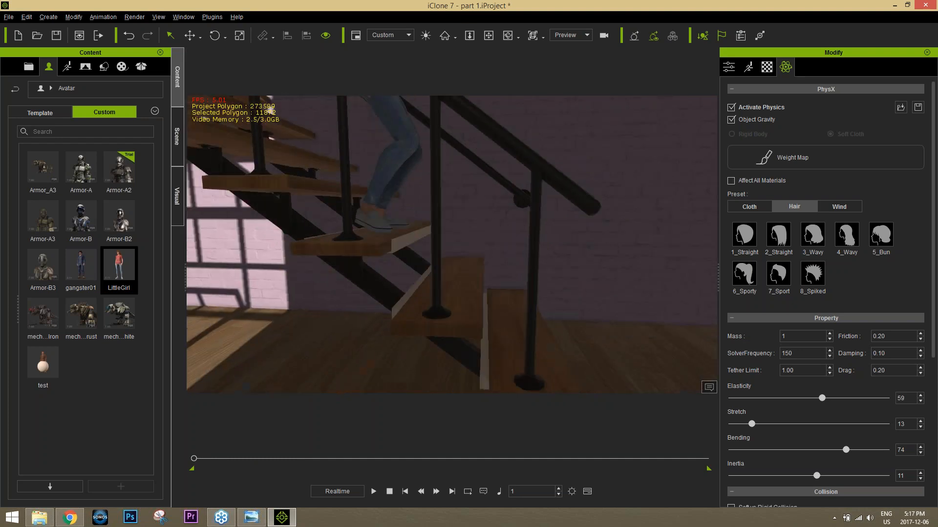
{"action": "scroll", "coordinate": [367, 207], "scroll_direction": "down", "scroll_amount": 3}
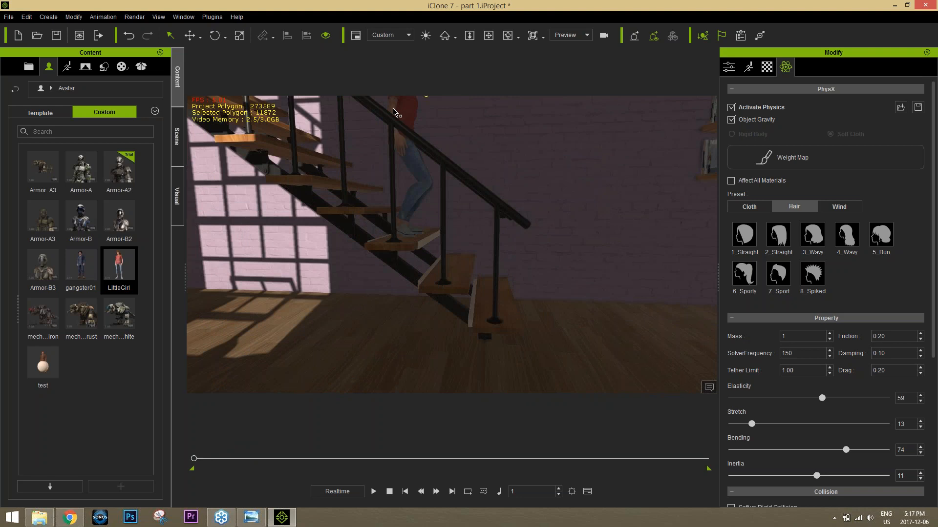
{"action": "left_click", "coordinate": [396, 112]}
{"action": "key", "text": "w"}
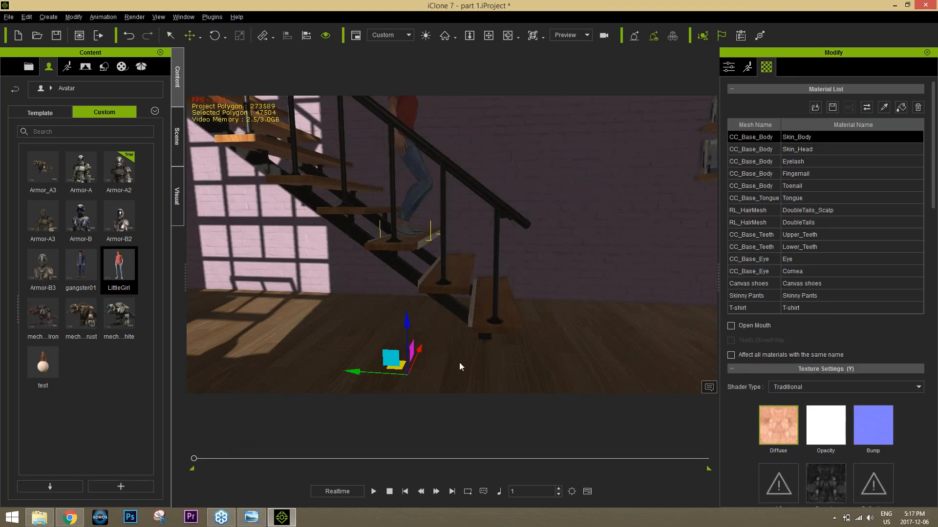
{"action": "right_click_drag", "start_coordinate": [459, 362], "coordinate": [462, 322], "text": "alt"}
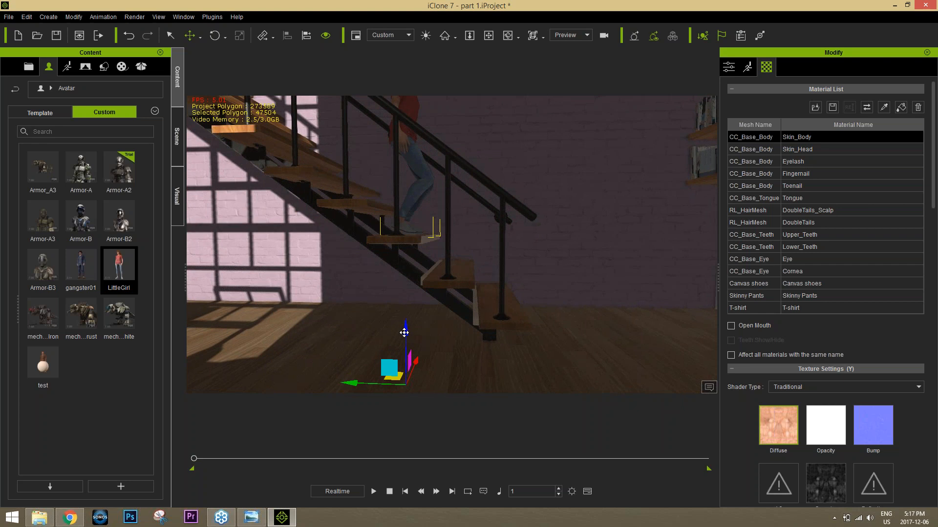
{"action": "left_click_drag", "start_coordinate": [404, 337], "coordinate": [406, 323]}
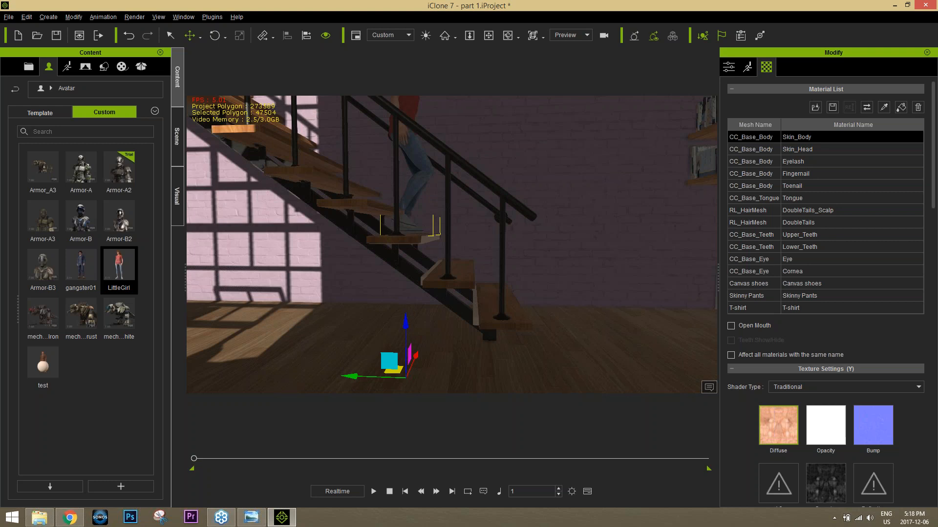
Step: Open the timeline and show the LittleGirl tracks, removing the Project tracks from it
{"action": "right_click_drag", "start_coordinate": [460, 151], "coordinate": [431, 171]}
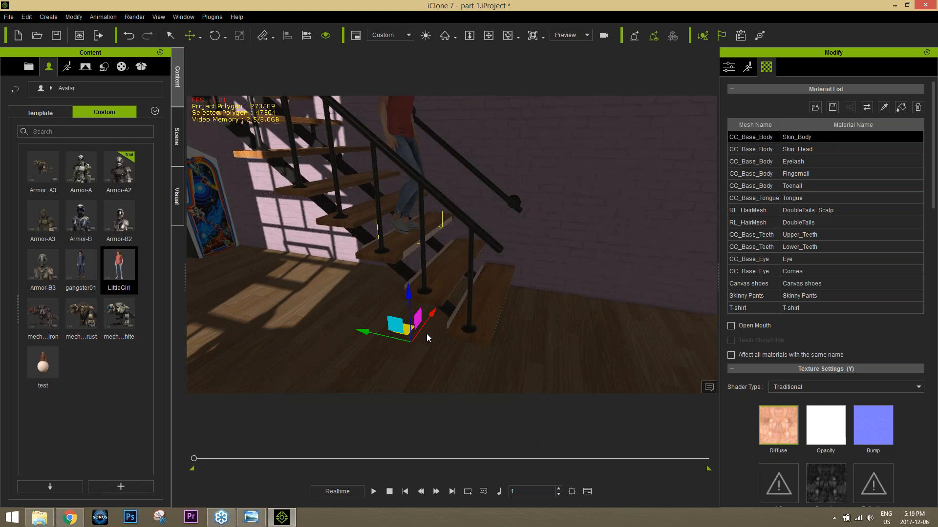
{"action": "key", "text": "F3"}
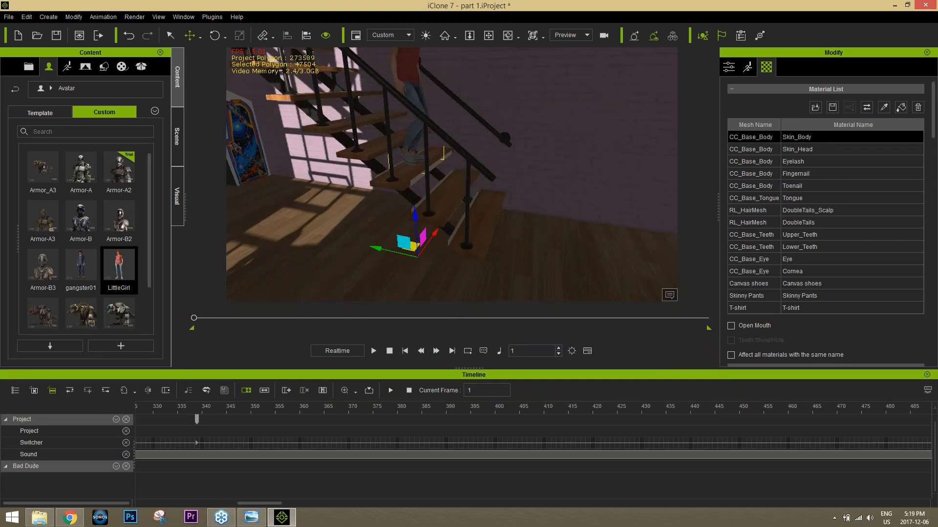
{"action": "scroll", "coordinate": [342, 416], "scroll_direction": "down", "scroll_amount": 10}
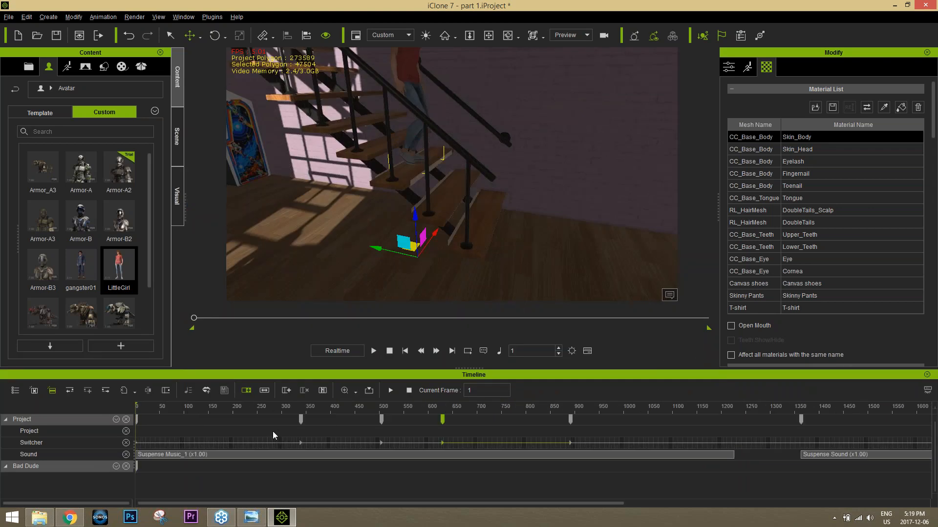
{"action": "left_click", "coordinate": [33, 391]}
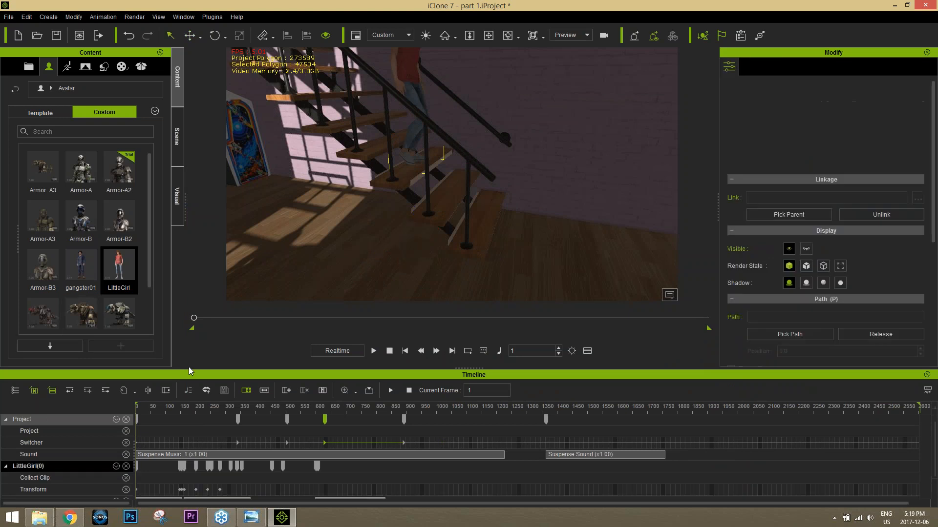
{"action": "left_click", "coordinate": [126, 419]}
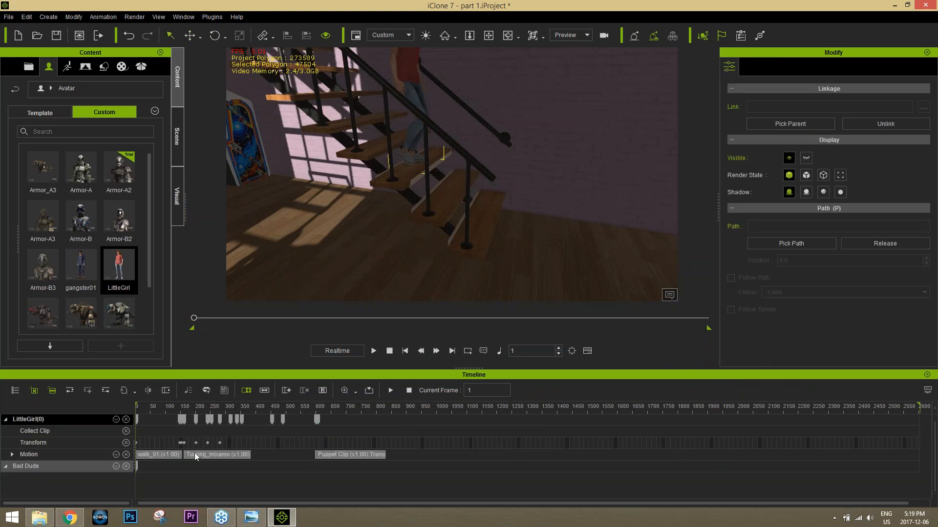
Step: Scrub the girl's motion between frames 147 and 172 to examine the change from the walk clip to the Turning_mixamo clip
{"action": "left_click", "coordinate": [181, 407]}
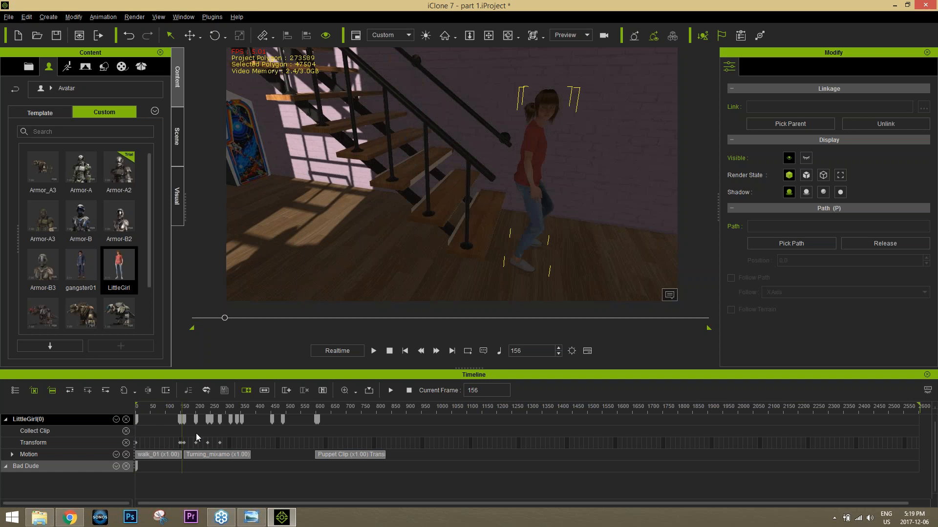
{"action": "scroll", "coordinate": [197, 432], "scroll_direction": "up", "scroll_amount": 6}
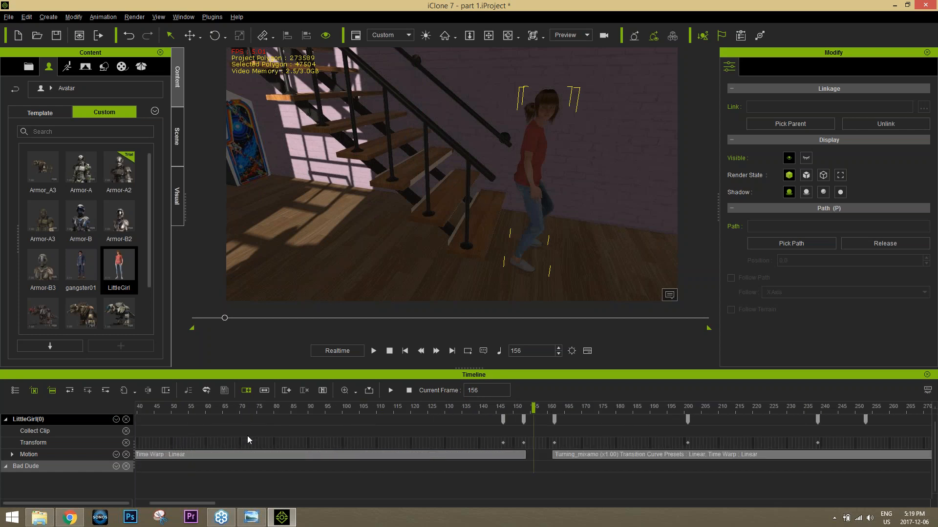
{"action": "left_click", "coordinate": [581, 455]}
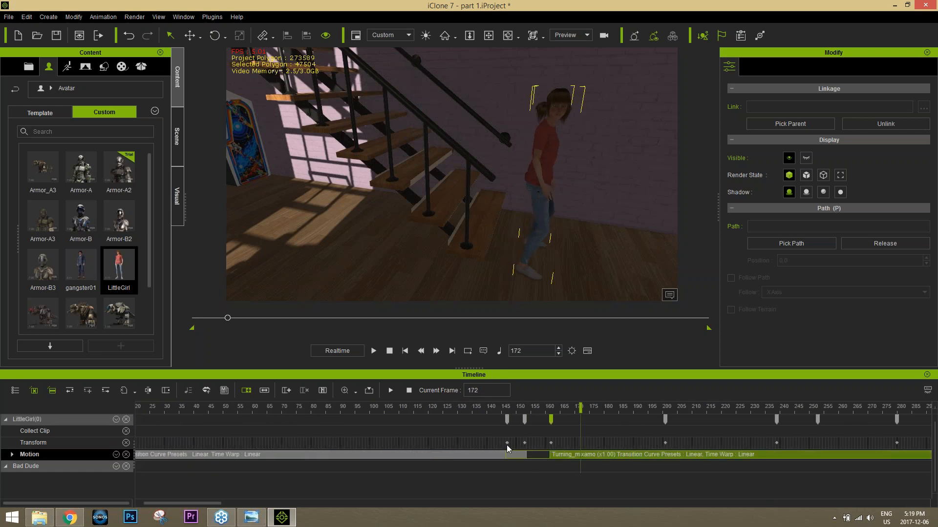
{"action": "left_click", "coordinate": [506, 444]}
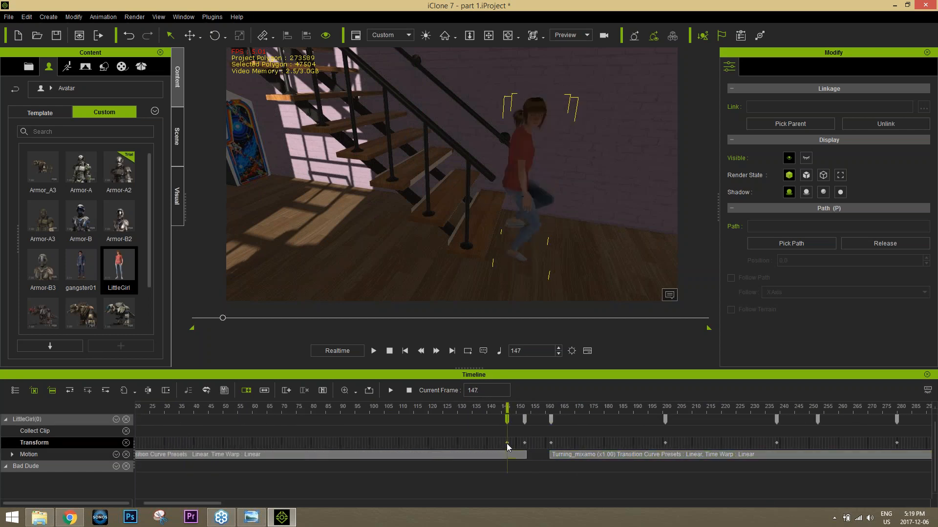
{"action": "left_click", "coordinate": [551, 407]}
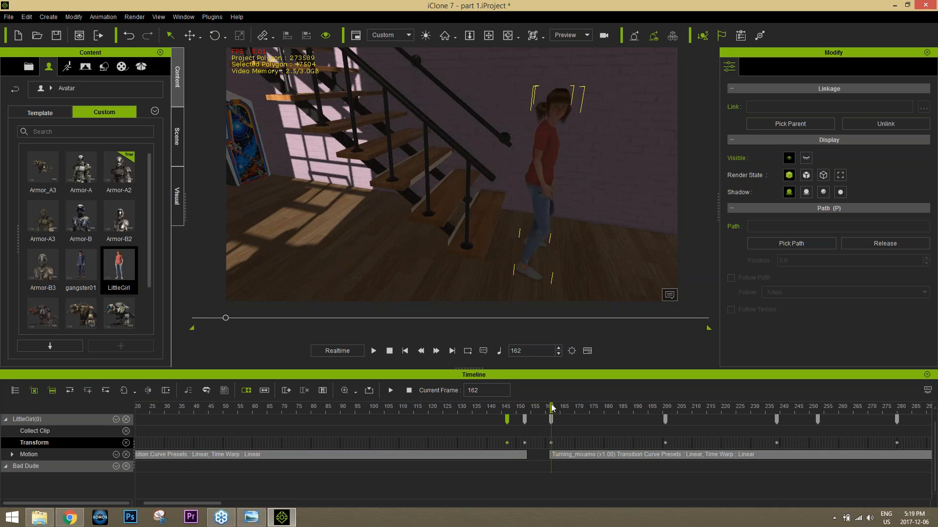
{"action": "scroll", "coordinate": [544, 453], "scroll_direction": "up", "scroll_amount": 3}
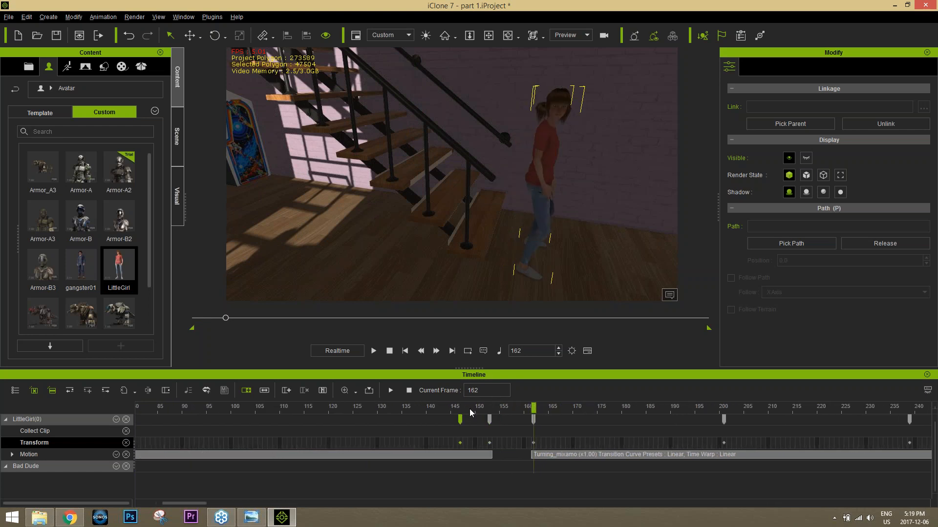
{"action": "left_click_drag", "start_coordinate": [461, 409], "coordinate": [534, 406]}
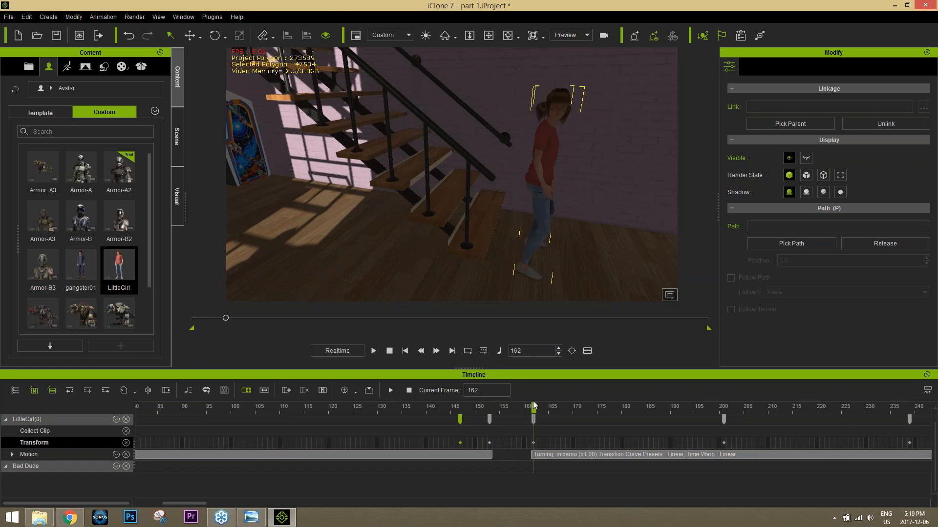
{"action": "left_click", "coordinate": [490, 407]}
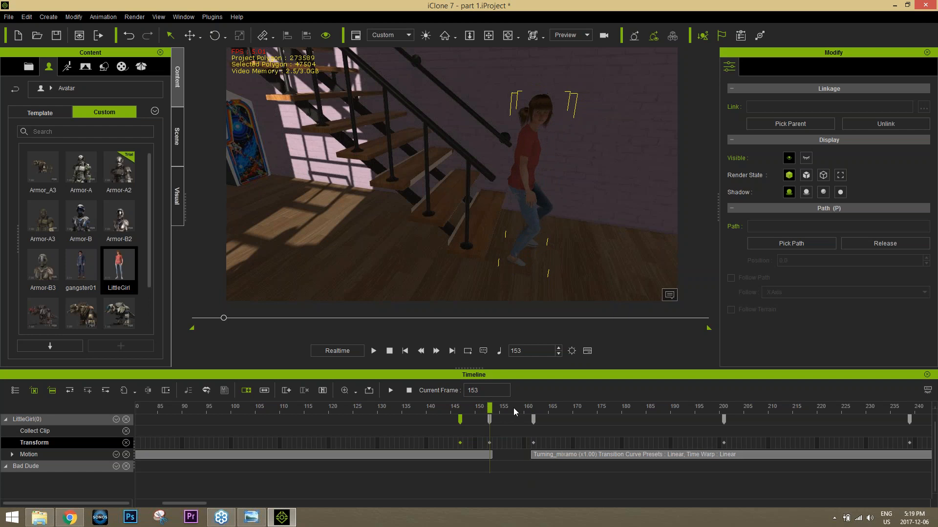
{"action": "left_click_drag", "start_coordinate": [514, 408], "coordinate": [533, 408]}
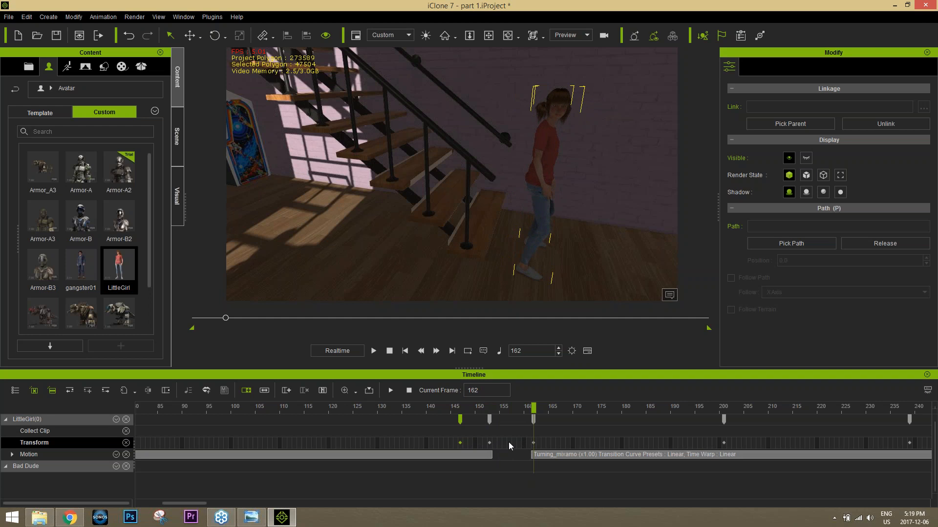
Step: Create a transition clip in the gap before the girl's Turning_mixamo clip
{"action": "left_click", "coordinate": [521, 454]}
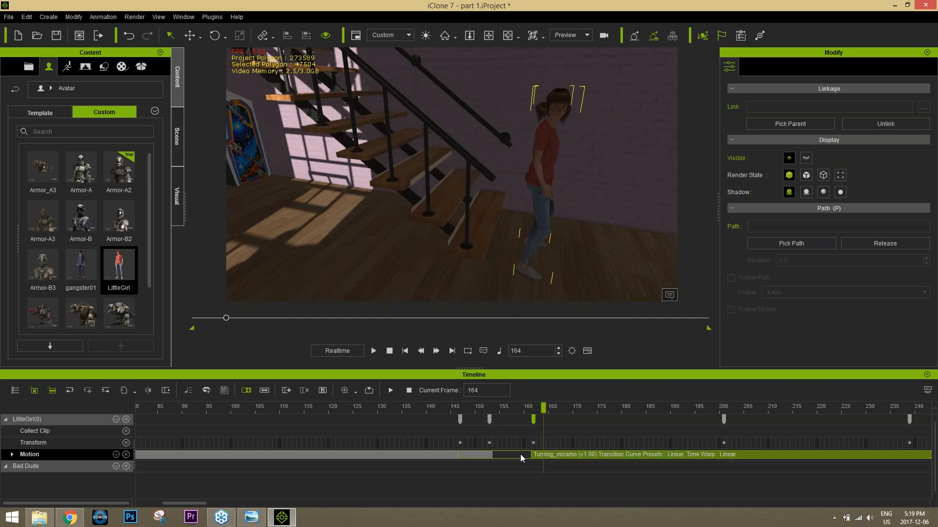
{"action": "right_click", "coordinate": [521, 455]}
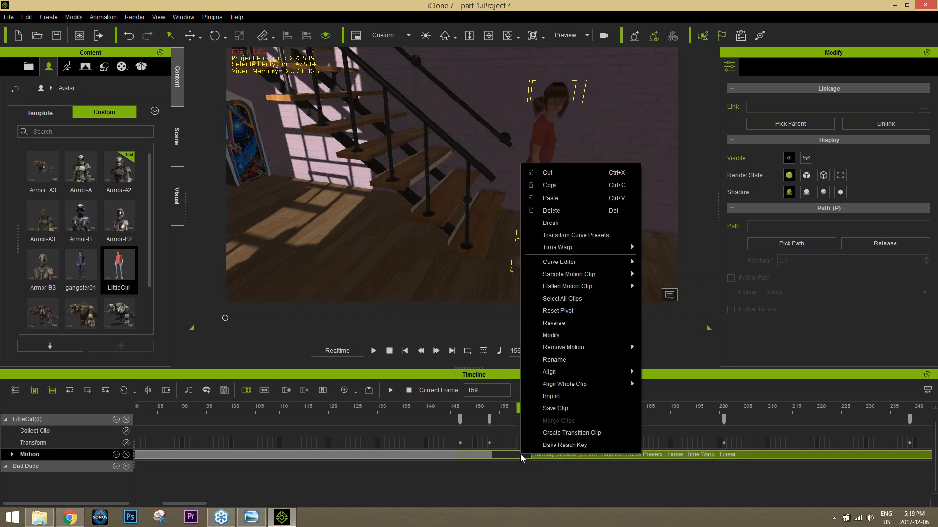
{"action": "left_click", "coordinate": [559, 433]}
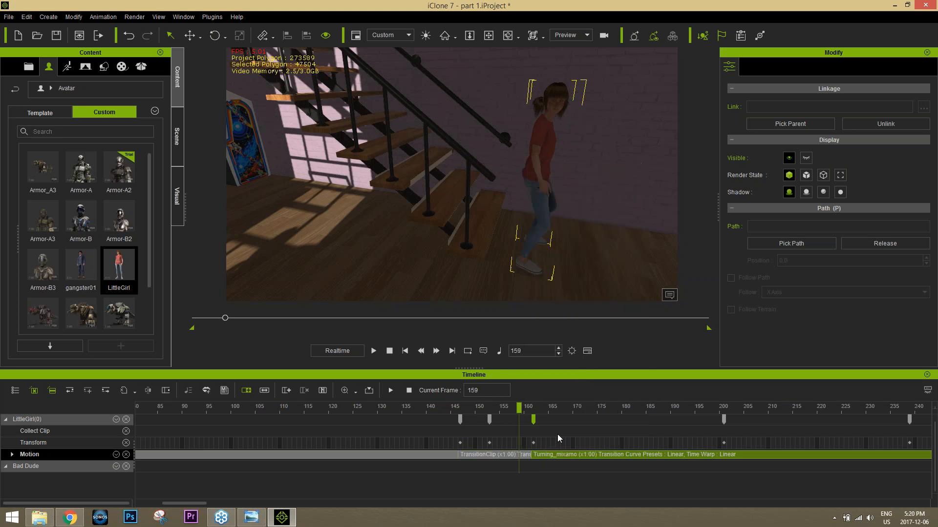
Step: Review the blended motion from the start of the transition clip and delete the girl's transform key at frame 153
{"action": "left_click", "coordinate": [459, 407]}
{"action": "mouse_move", "coordinate": [478, 408]}
{"action": "left_mouse_down"}
{"action": "mouse_move", "coordinate": [500, 404]}
{"action": "mouse_move", "coordinate": [489, 407]}
{"action": "left_mouse_up"}
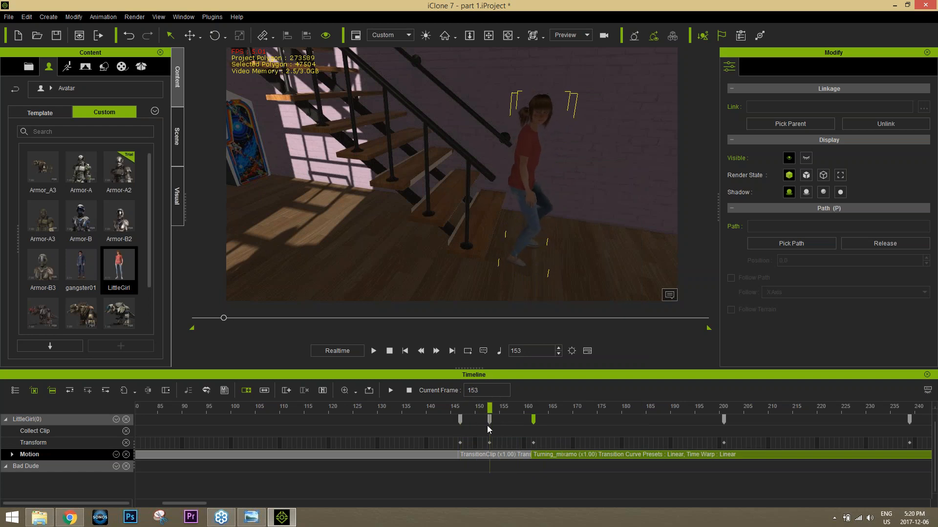
{"action": "left_click", "coordinate": [489, 419]}
{"action": "key", "text": "Delete"}
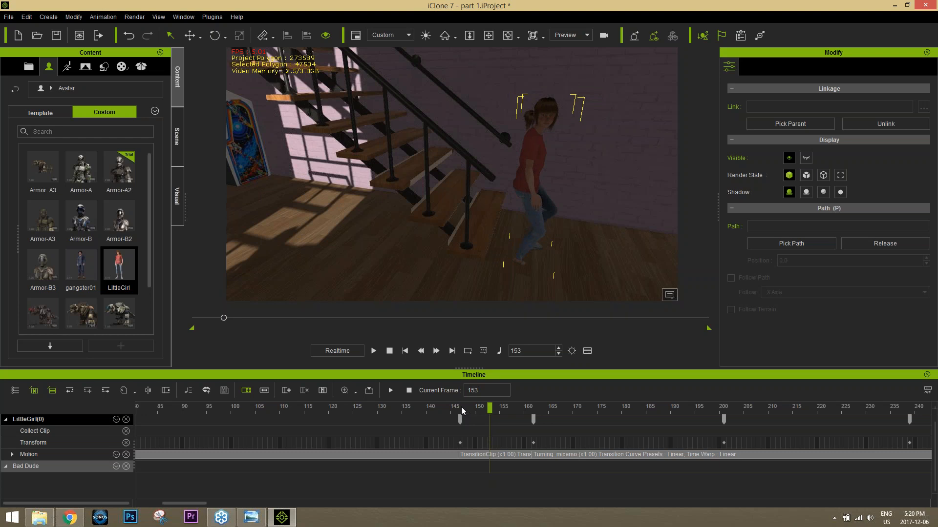
Step: At frame 153, lower the girl vertically onto the floor and check the motion through frame 167
{"action": "left_click_drag", "start_coordinate": [464, 407], "coordinate": [487, 415]}
{"action": "key", "text": "w"}
{"action": "middle_click_drag", "start_coordinate": [552, 177], "coordinate": [552, 142]}
{"action": "middle_click_drag", "start_coordinate": [556, 123], "coordinate": [553, 82]}
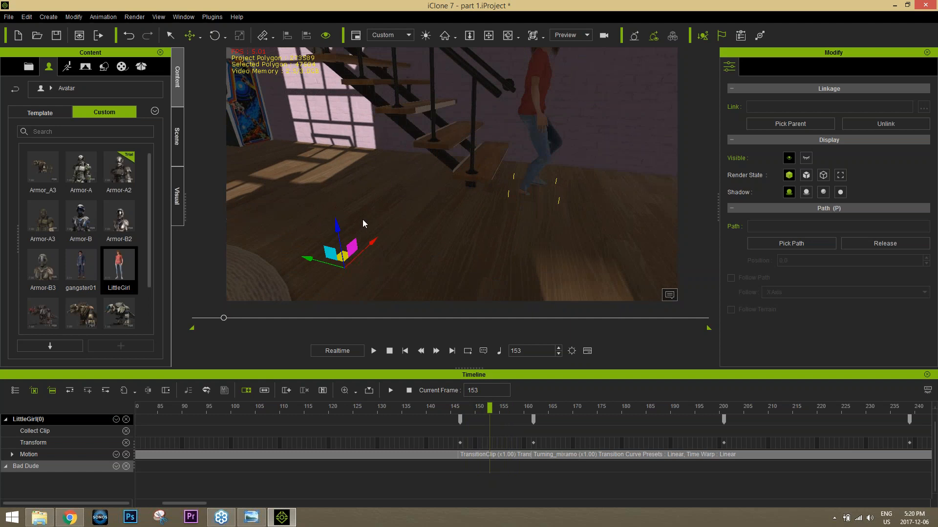
{"action": "left_click_drag", "start_coordinate": [336, 227], "coordinate": [326, 275]}
{"action": "left_click_drag", "start_coordinate": [458, 409], "coordinate": [582, 395]}
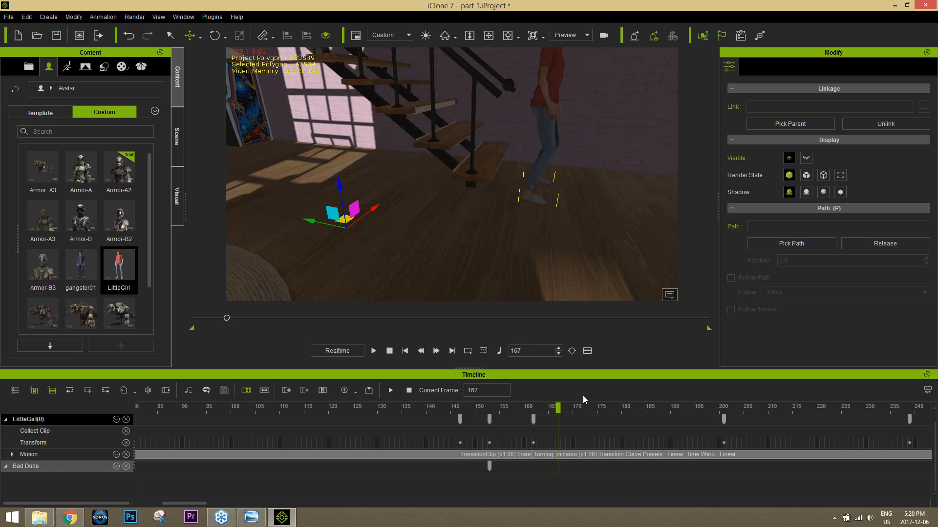
Step: Select the girl's transition clip, and switch the playback time mode to By Frame and back to Realtime
{"action": "left_click", "coordinate": [508, 456]}
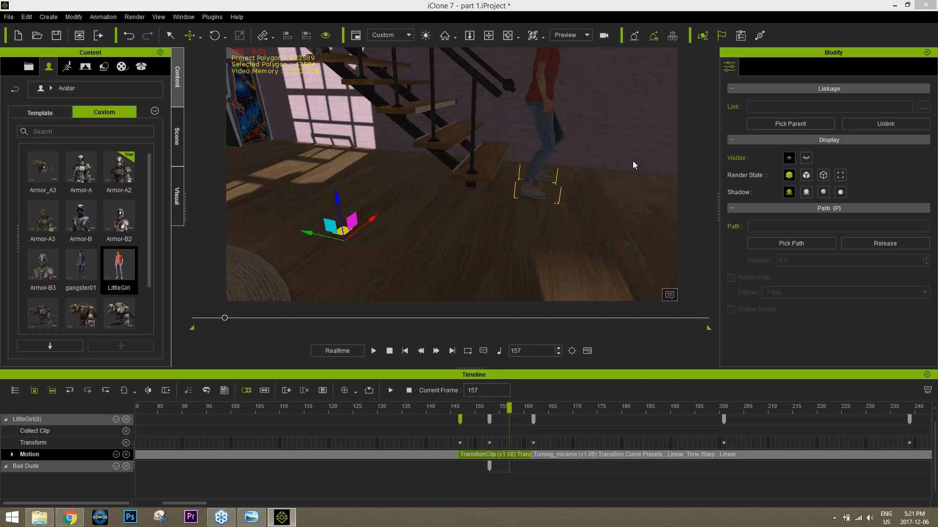
{"action": "left_click", "coordinate": [342, 351]}
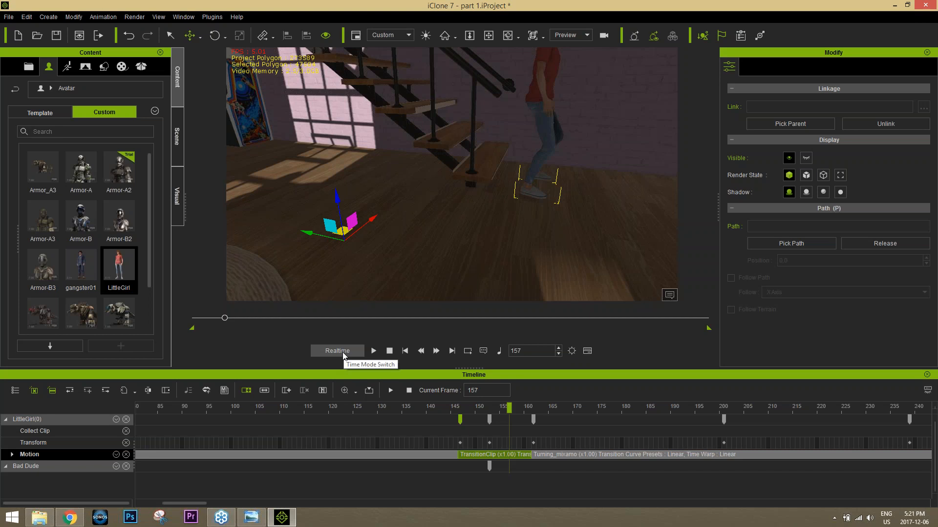
{"action": "left_click", "coordinate": [343, 352]}
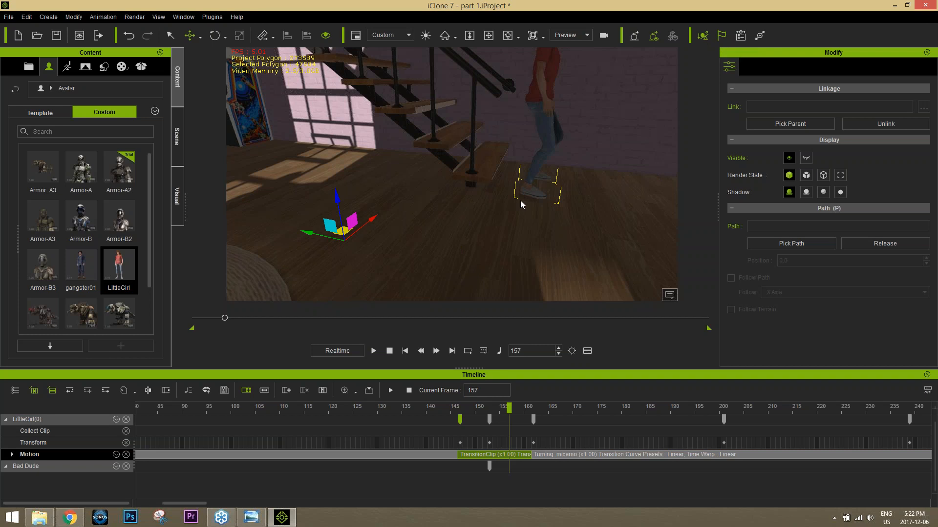
{"action": "left_click", "coordinate": [344, 351]}
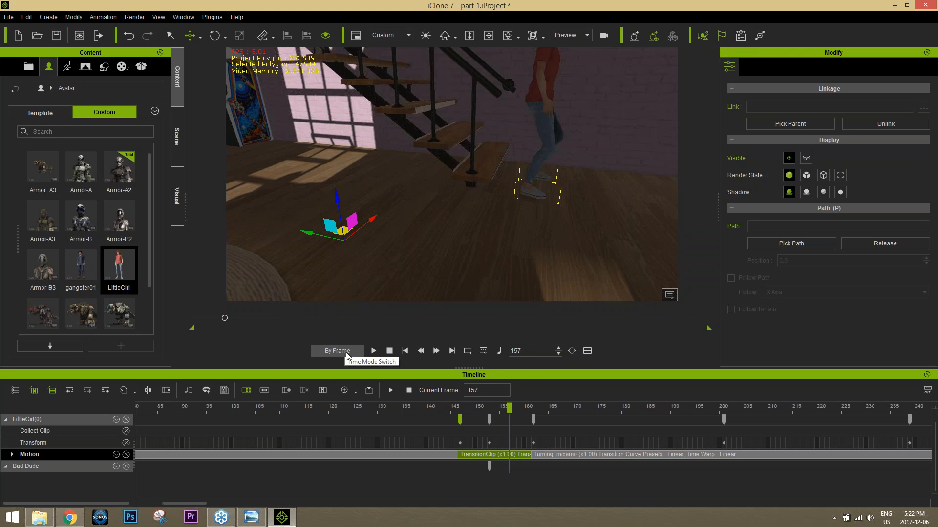
{"action": "left_click", "coordinate": [360, 348]}
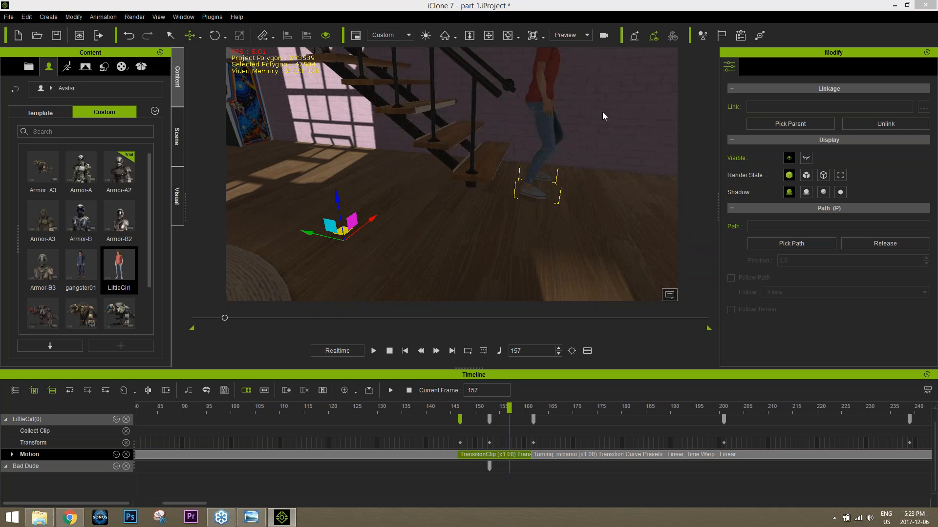
Step: Inspect the arcade machine's physics settings and reselect the girl at the foot of the stairs
{"action": "left_click", "coordinate": [538, 73]}
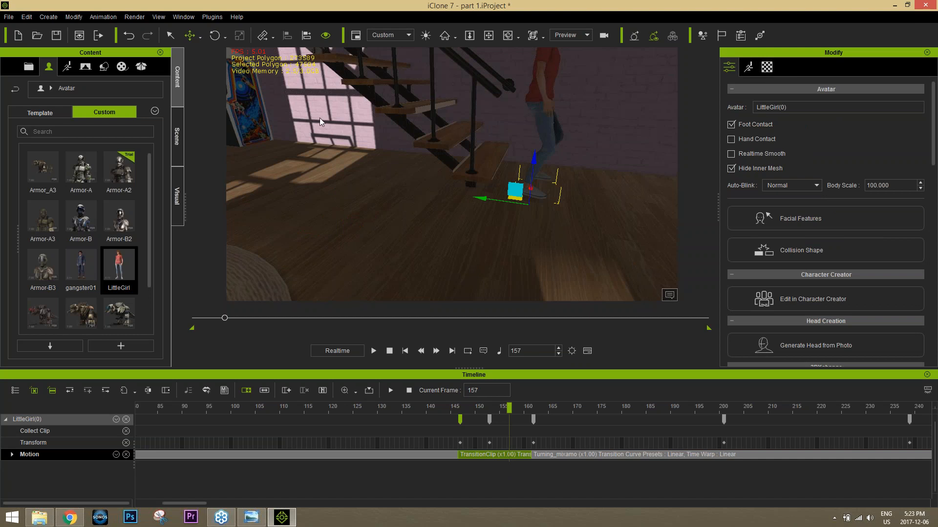
{"action": "left_click", "coordinate": [257, 125]}
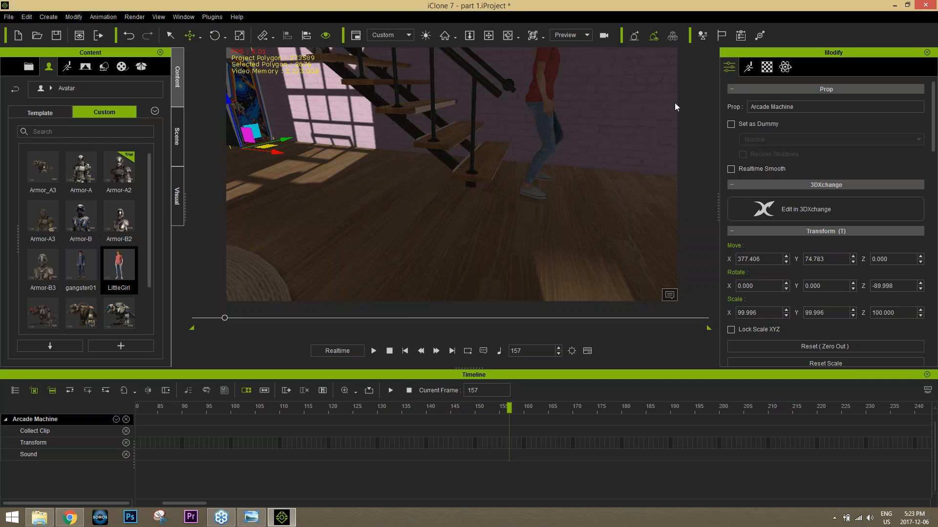
{"action": "left_click", "coordinate": [784, 69]}
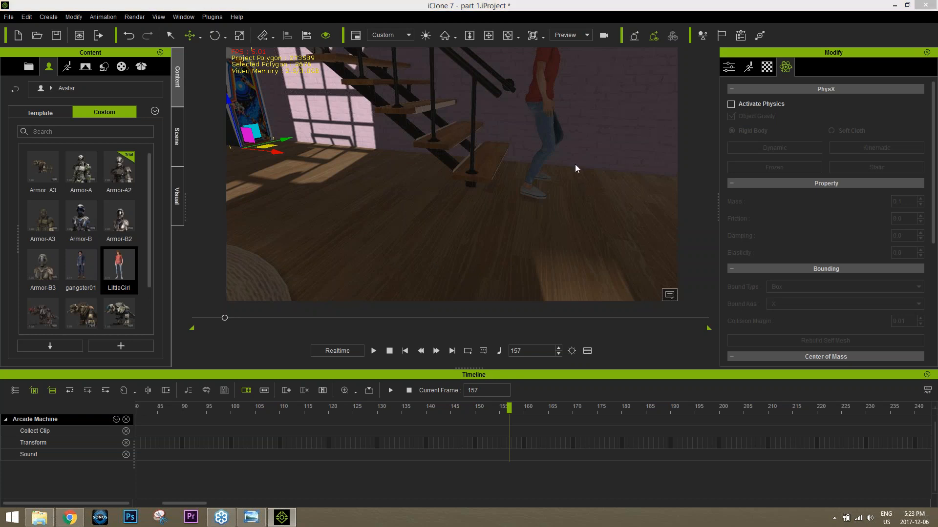
{"action": "right_click_drag", "start_coordinate": [570, 167], "coordinate": [483, 168]}
{"action": "left_click", "coordinate": [489, 133]}
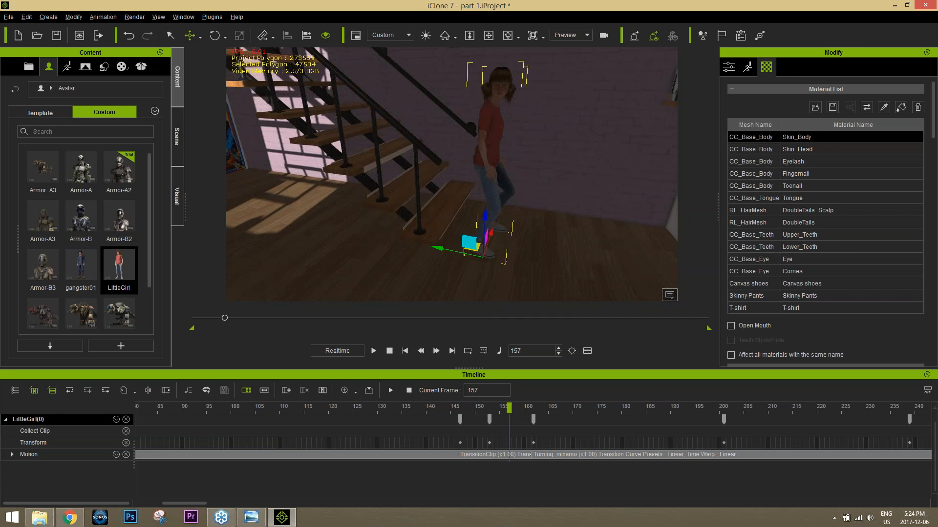
{"action": "right_click_drag", "start_coordinate": [504, 151], "coordinate": [458, 157]}
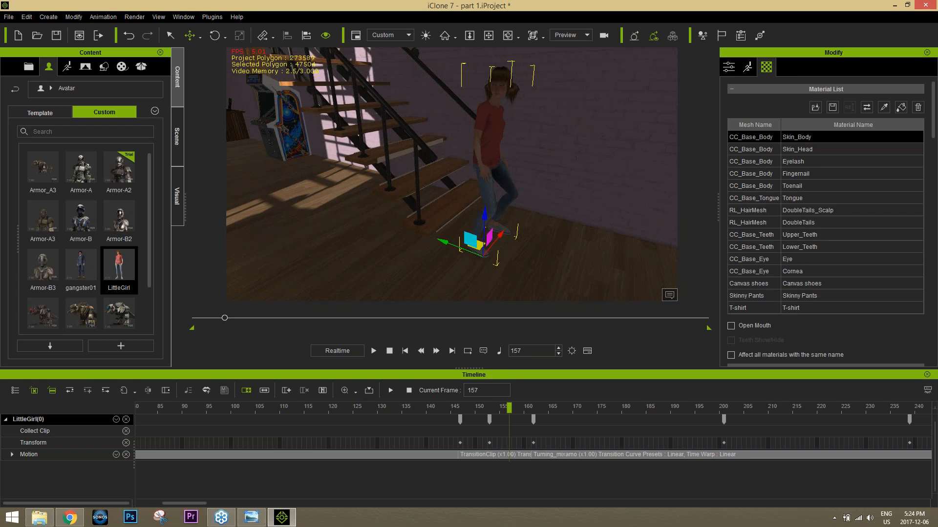
Step: Switch to Chrome, open youtube.com in a new tab, and search for "iclone reach"
{"action": "left_click", "coordinate": [70, 518]}
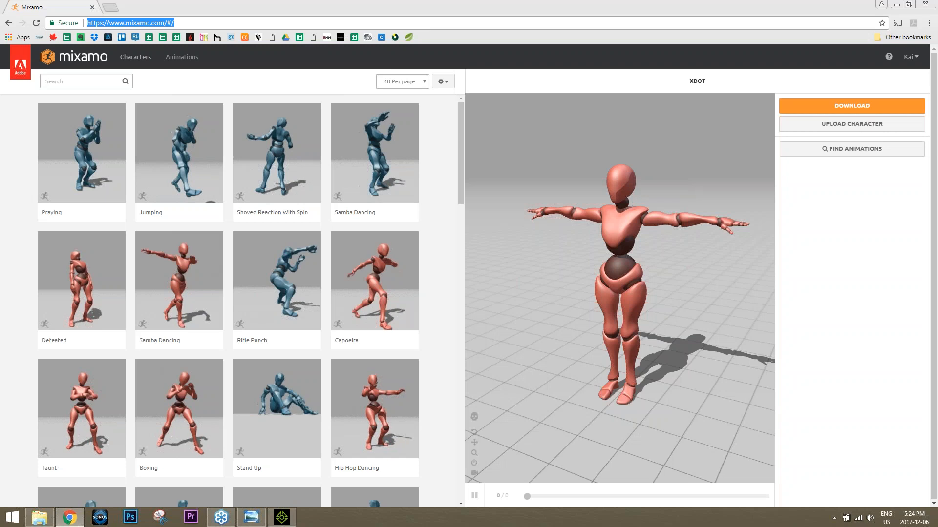
{"action": "key", "text": "ctrl+t"}
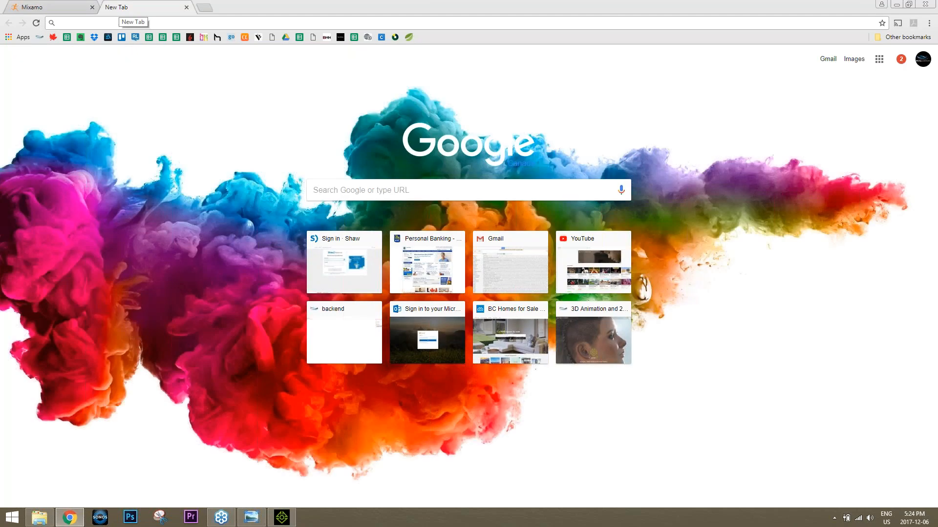
{"action": "type", "text": "youtube.com"}
{"action": "key", "text": "Return"}
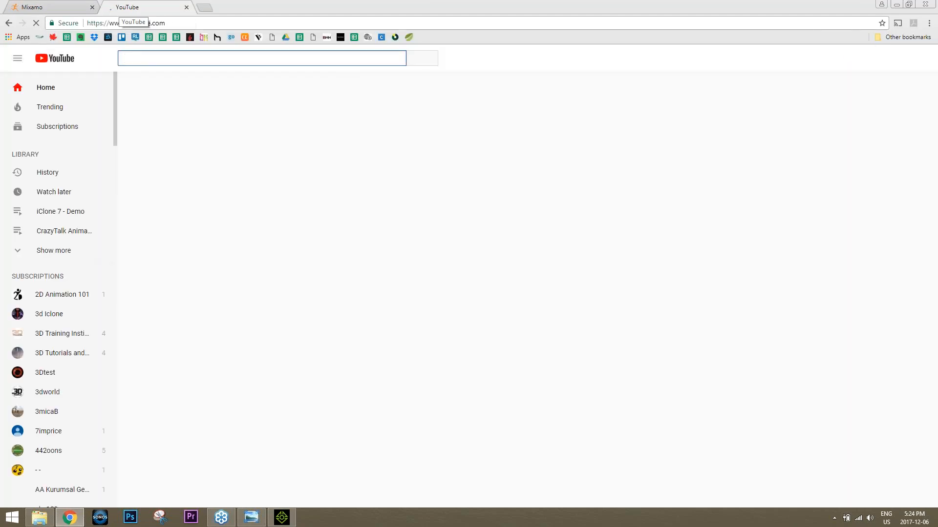
{"action": "type", "text": "iclone reach"}
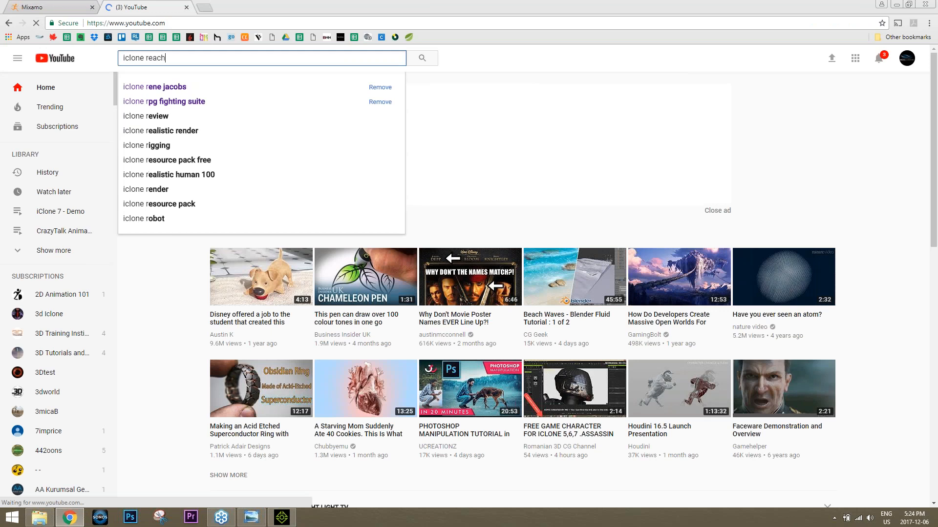
{"action": "key", "text": "Return"}
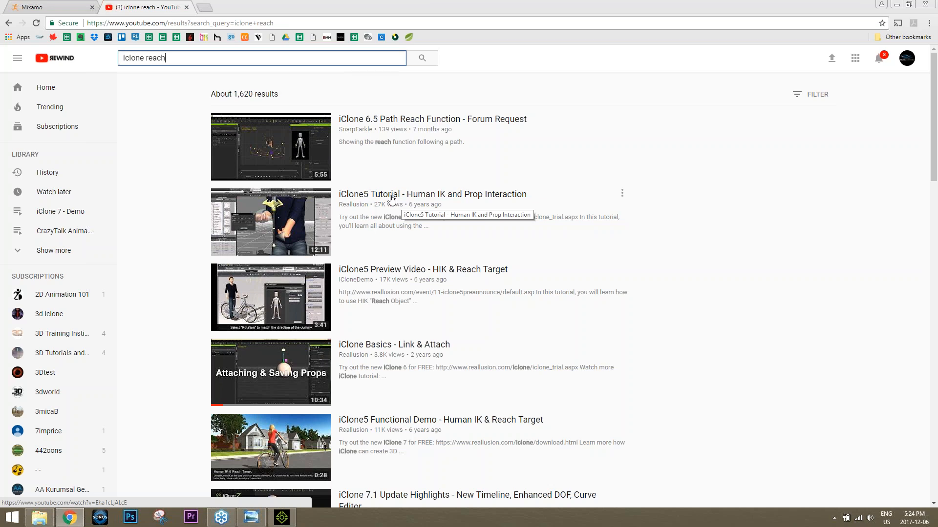
Step: Refine the video search to "iclone reach target" and copy the link address of "iClone5 Tutorial - Human IK and Prop Interaction"
{"action": "scroll", "coordinate": [404, 215], "scroll_direction": "down", "scroll_amount": 2}
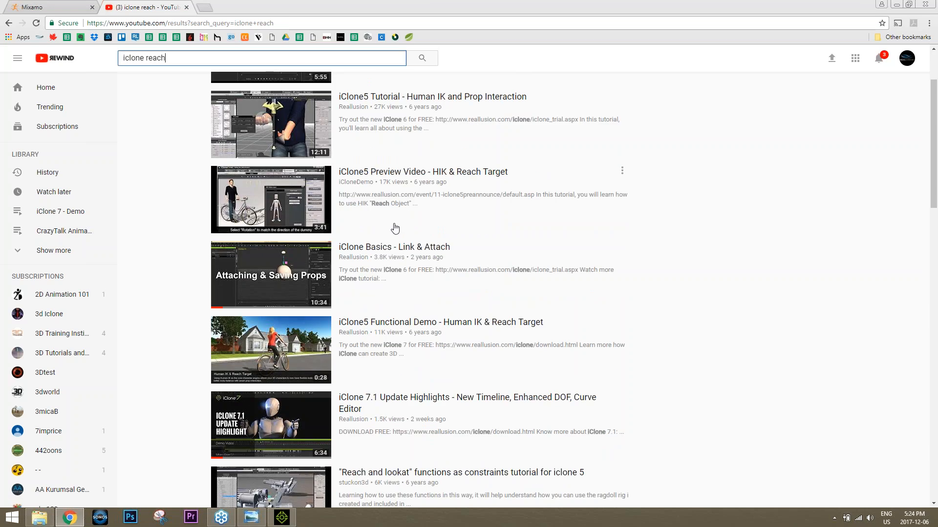
{"action": "scroll", "coordinate": [396, 228], "scroll_direction": "down", "scroll_amount": 4}
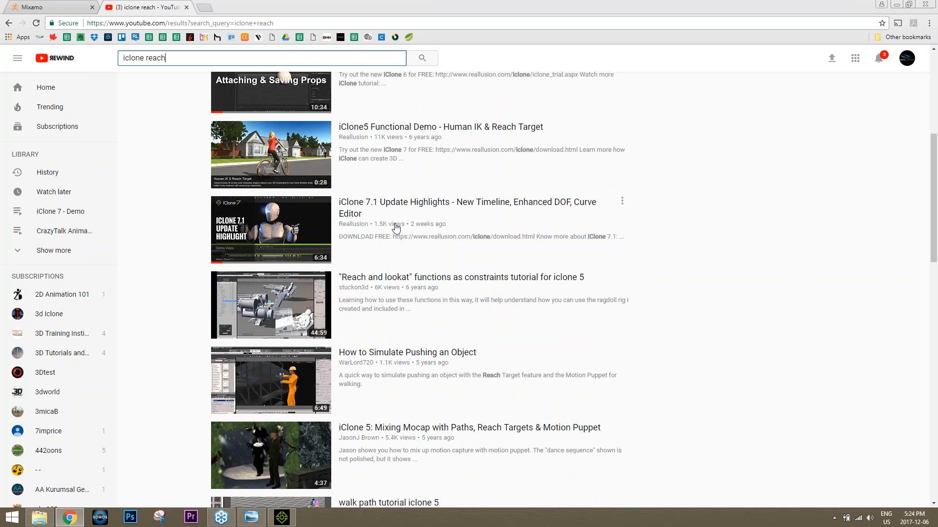
{"action": "scroll", "coordinate": [395, 227], "scroll_direction": "up", "scroll_amount": 7}
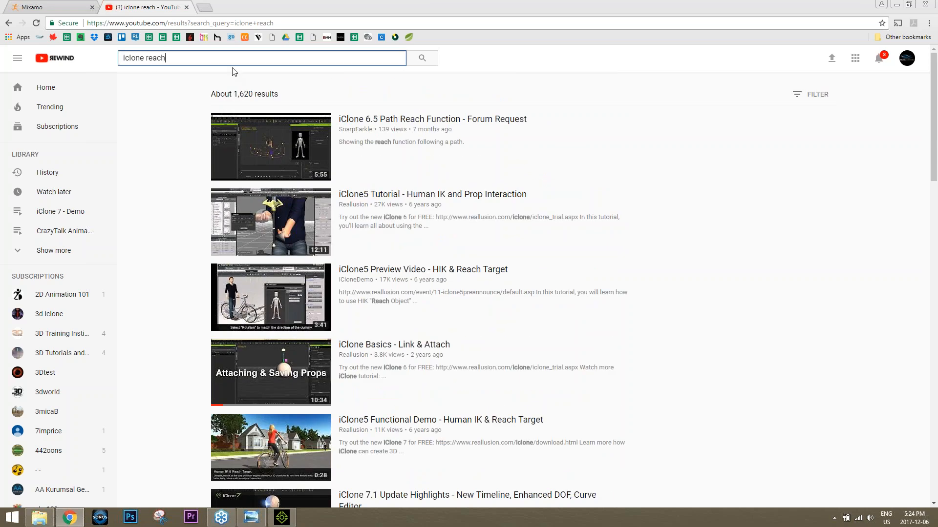
{"action": "type", "text": "target"}
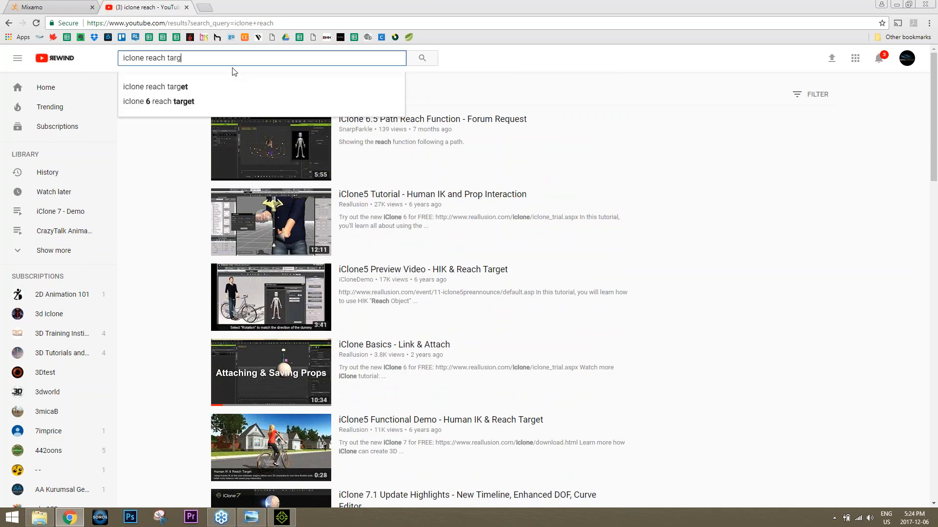
{"action": "key", "text": "Return"}
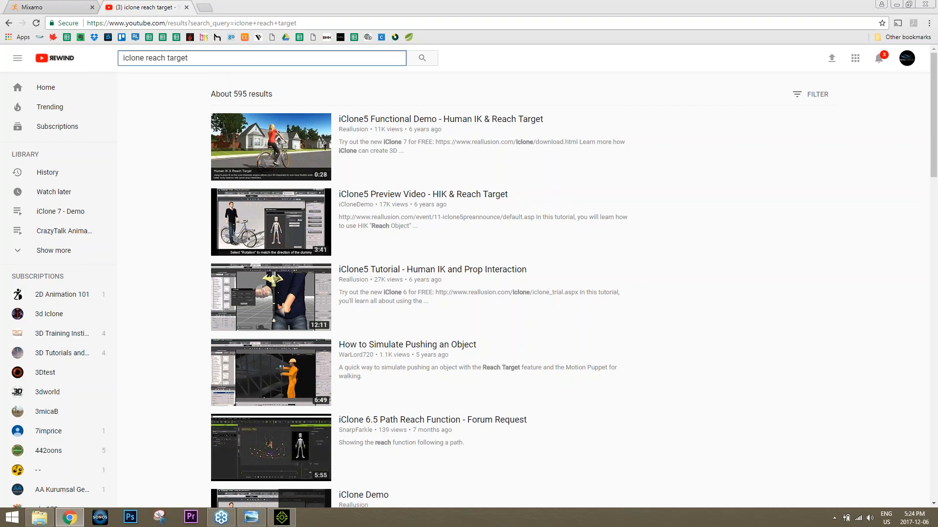
{"action": "right_click", "coordinate": [416, 272]}
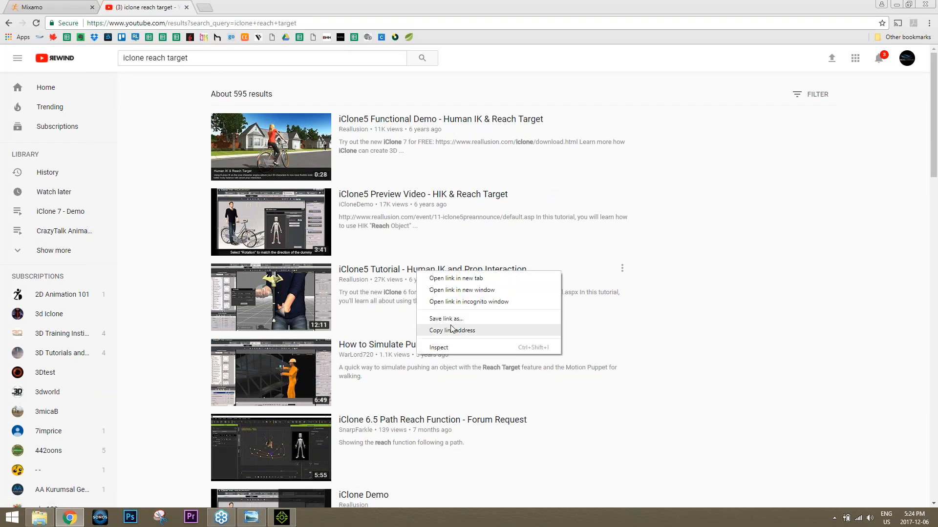
{"action": "left_click", "coordinate": [451, 330]}
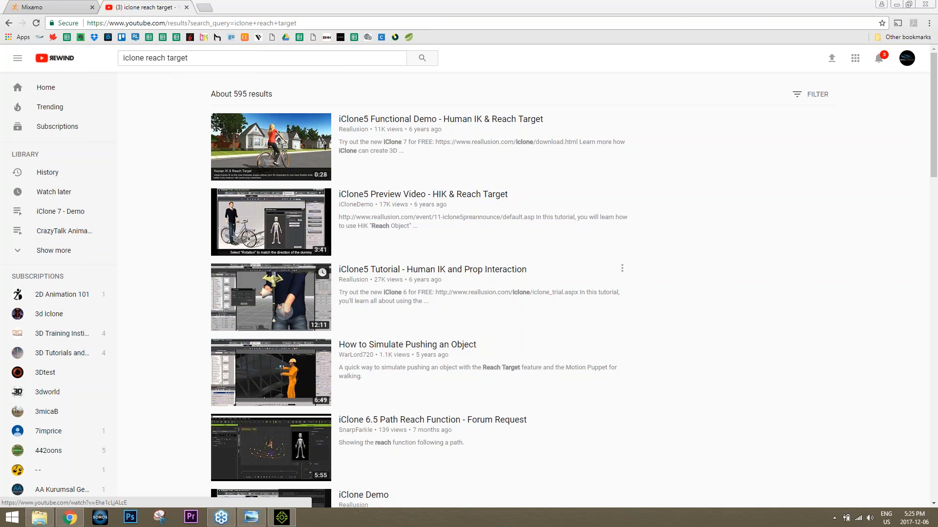
Step: Open the Human IK and Prop Interaction tutorial, return to the search results, and look through the other reach target videos
{"action": "left_click", "coordinate": [374, 297]}
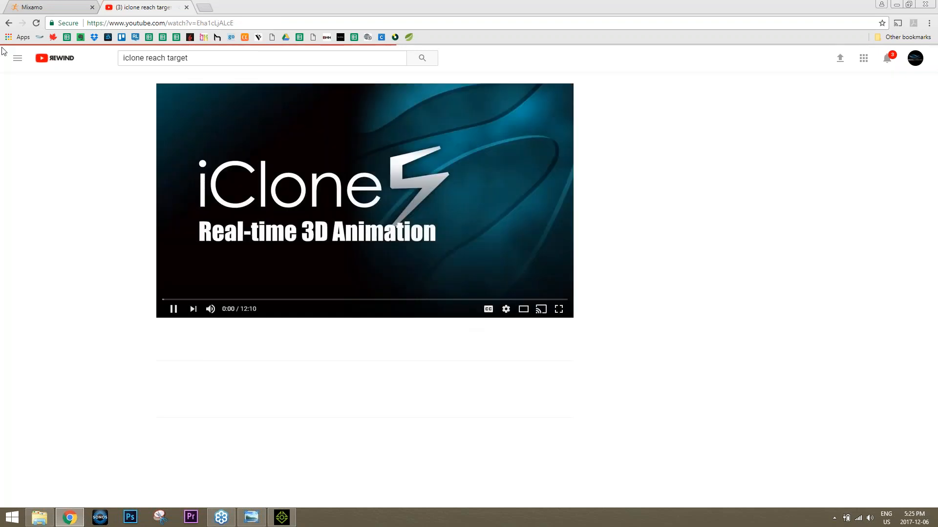
{"action": "left_click", "coordinate": [9, 23]}
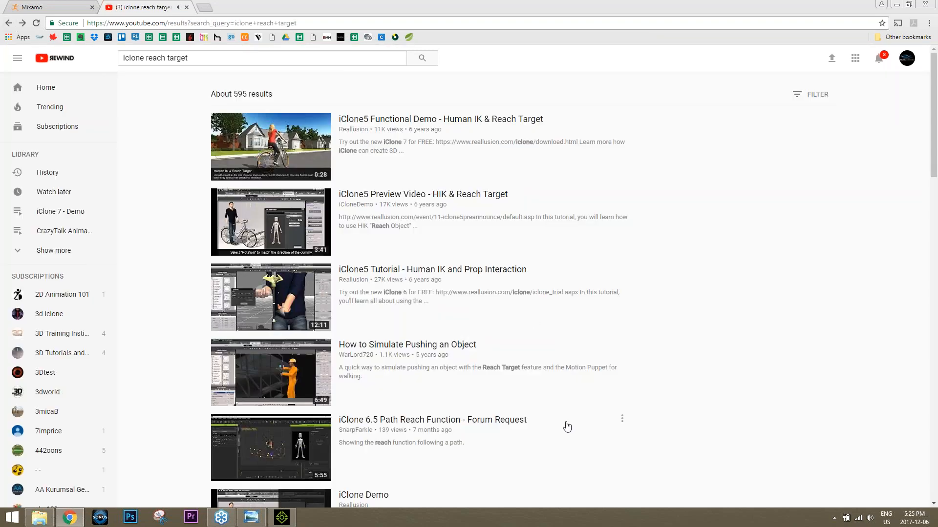
{"action": "scroll", "coordinate": [565, 424], "scroll_direction": "down", "scroll_amount": 5}
{"action": "scroll", "coordinate": [511, 405], "scroll_direction": "down", "scroll_amount": 3}
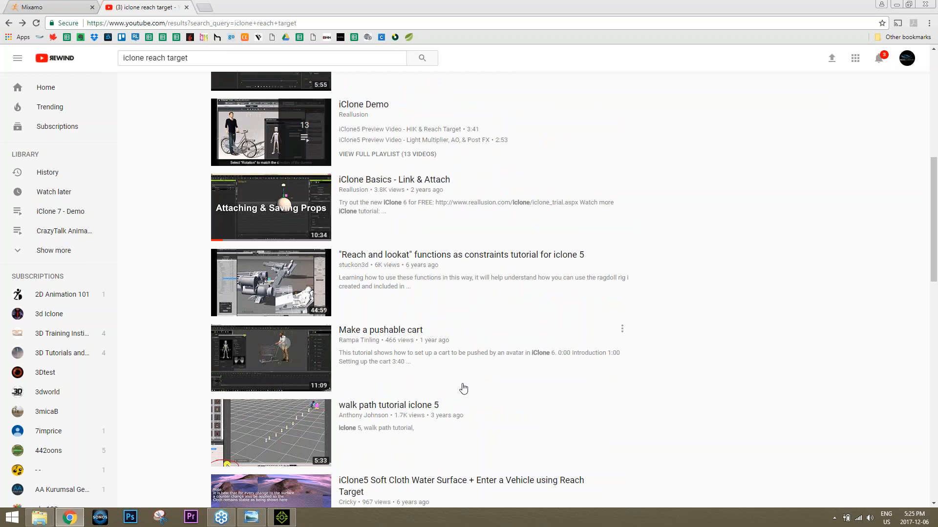
{"action": "scroll", "coordinate": [443, 355], "scroll_direction": "down", "scroll_amount": 4}
{"action": "scroll", "coordinate": [444, 355], "scroll_direction": "down", "scroll_amount": 3}
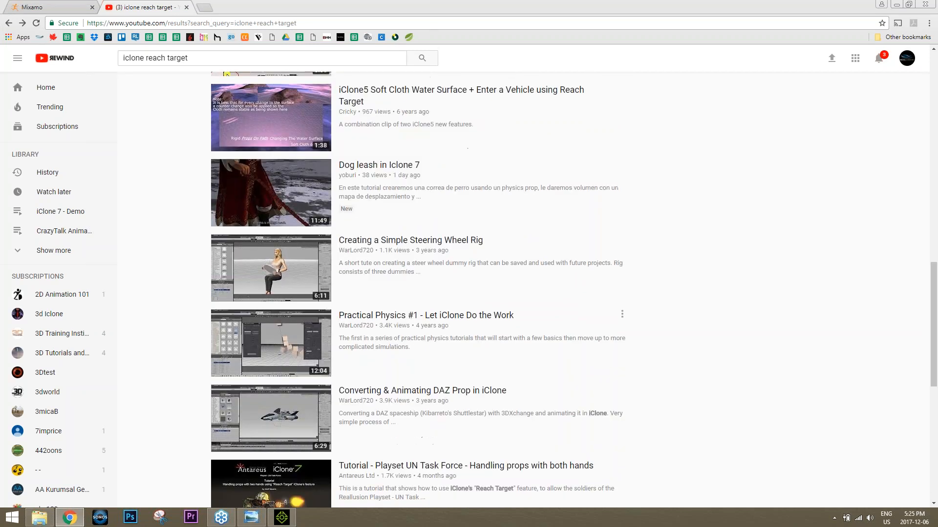
{"action": "scroll", "coordinate": [445, 355], "scroll_direction": "down", "scroll_amount": 5}
{"action": "scroll", "coordinate": [420, 289], "scroll_direction": "up", "scroll_amount": 14}
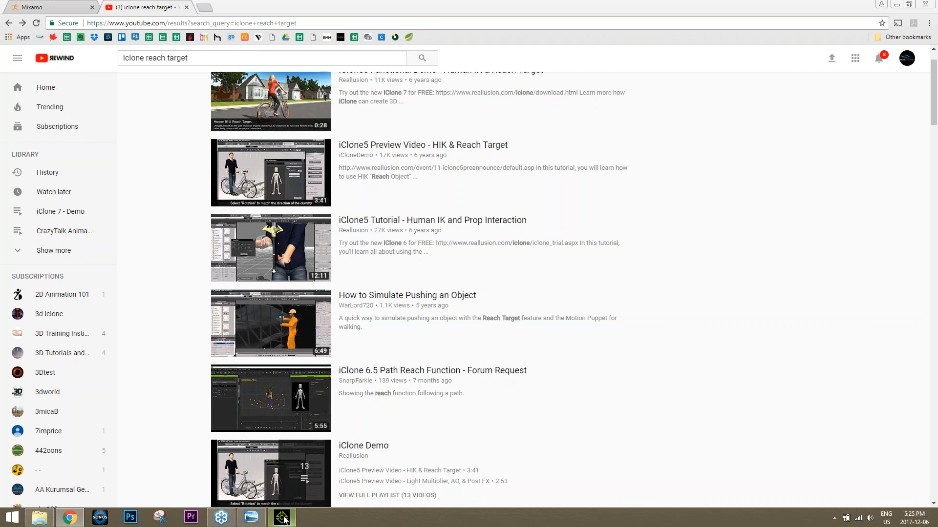
Step: Switch back to iClone 7 and view the LittleGirl avatar's general attributes
{"action": "left_click", "coordinate": [286, 458]}
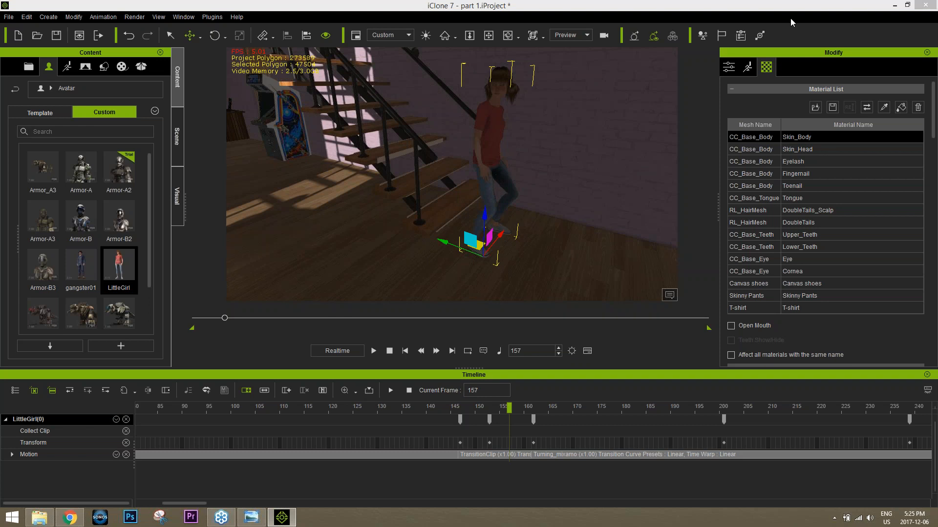
{"action": "left_click", "coordinate": [729, 67]}
{"action": "mouse_move", "coordinate": [933, 154]}
{"action": "left_mouse_down"}
{"action": "mouse_move", "coordinate": [936, 352]}
{"action": "mouse_move", "coordinate": [933, 148]}
{"action": "left_mouse_up"}
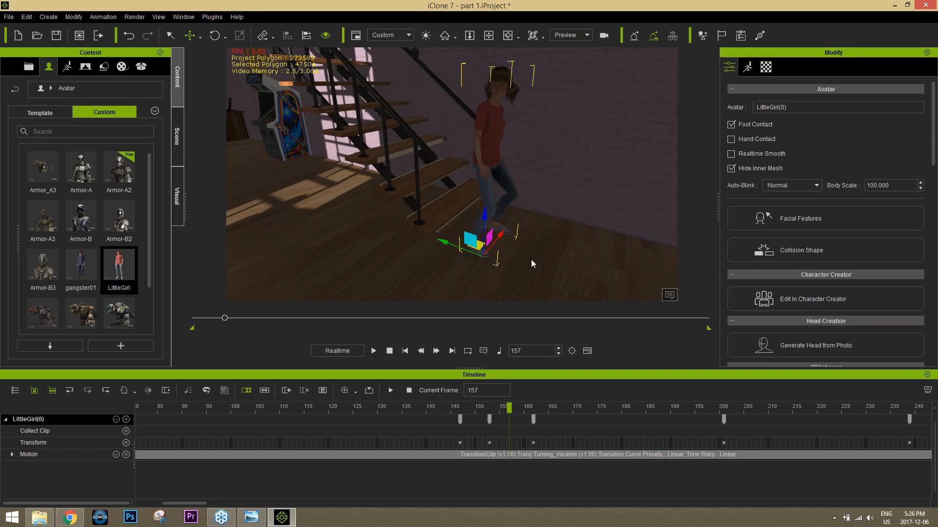
Step: Launch iClone 3DXchange 7 from the desktop and close the walk cycle image that is still open
{"action": "left_click", "coordinate": [935, 521]}
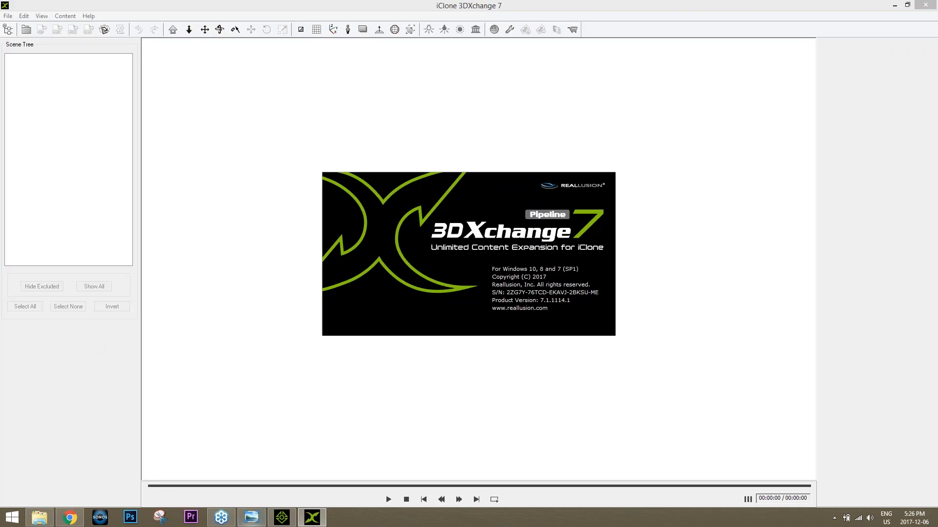
{"action": "left_click", "coordinate": [252, 517]}
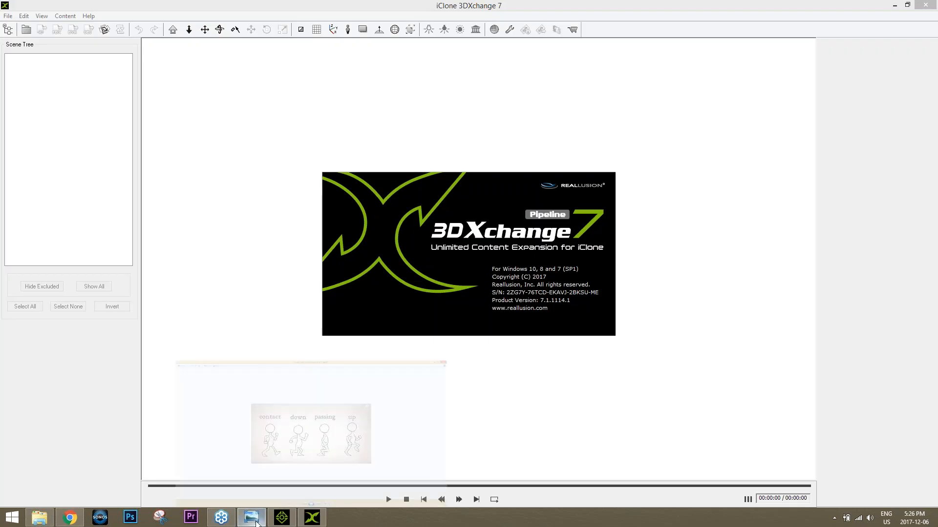
{"action": "left_click", "coordinate": [260, 493]}
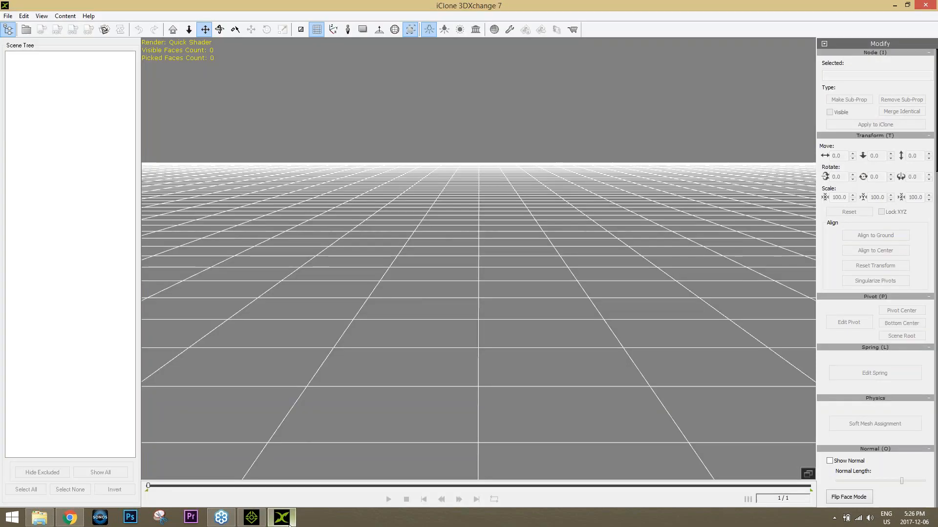
{"action": "mouse_move", "coordinate": [282, 518]}
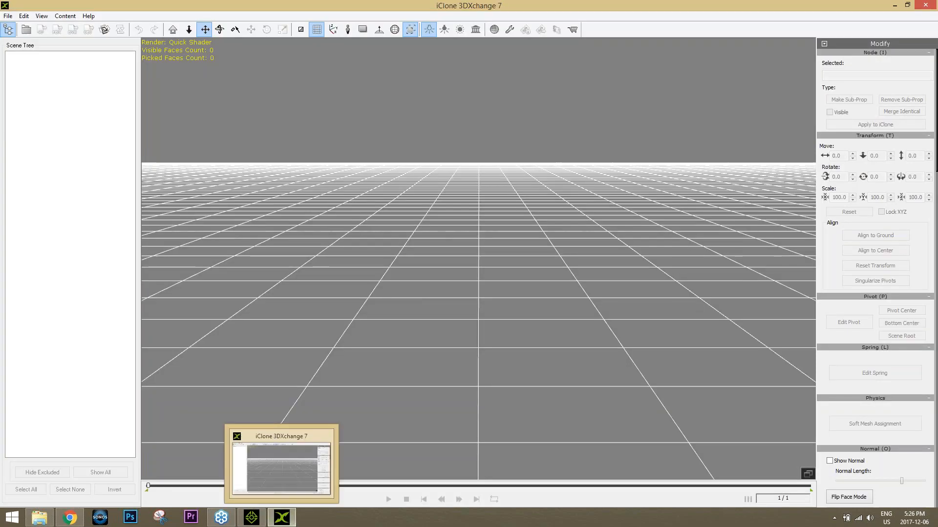
Step: Import Sitting.fbx from the iC7 Script folder into 3DXchange with its animation and smooth curve enabled
{"action": "left_click", "coordinate": [39, 517]}
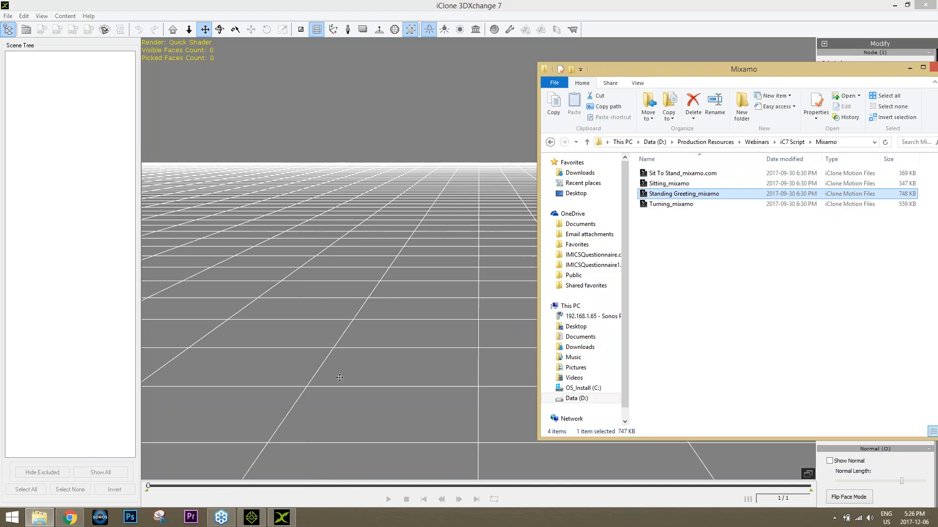
{"action": "left_click", "coordinate": [791, 142]}
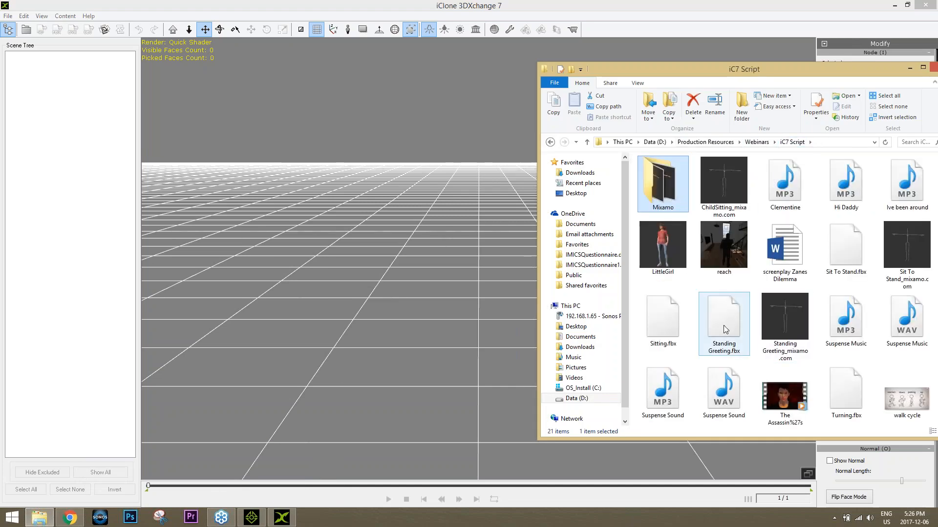
{"action": "left_click", "coordinate": [664, 322]}
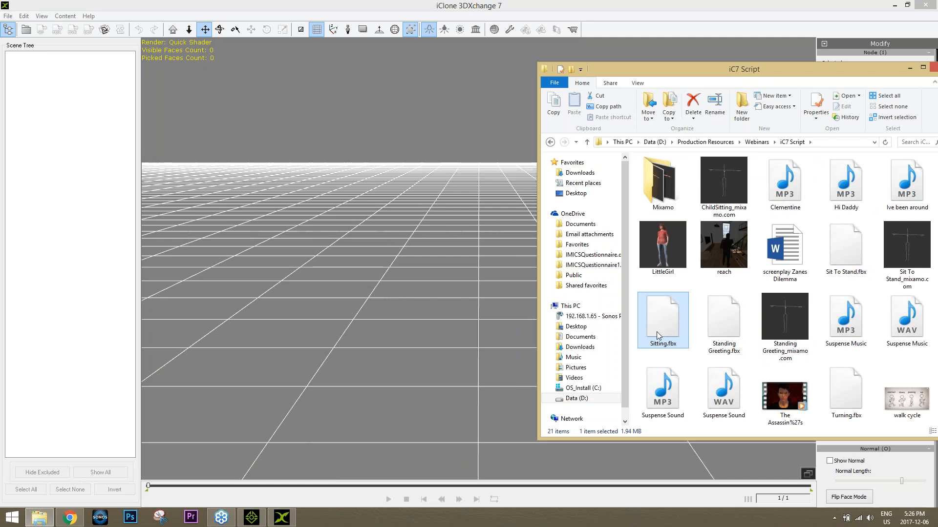
{"action": "left_click_drag", "start_coordinate": [664, 322], "coordinate": [518, 242]}
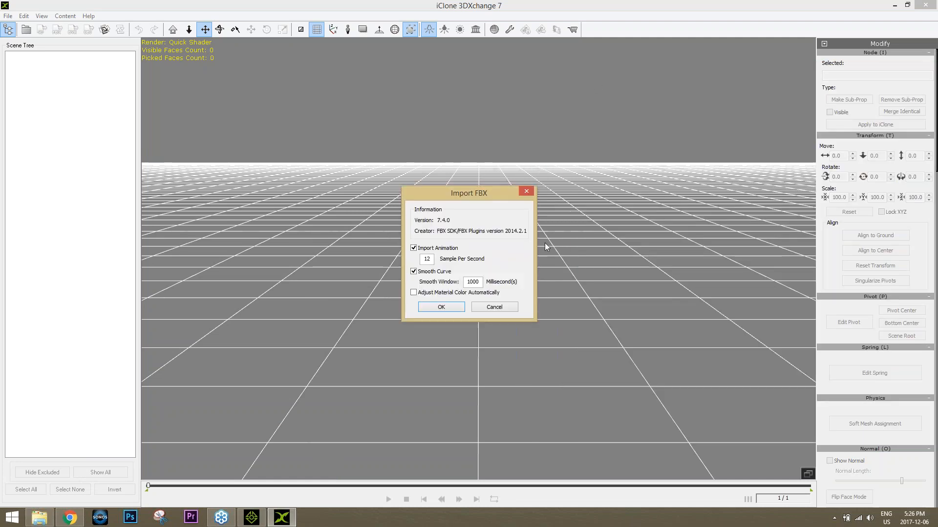
{"action": "left_click", "coordinate": [452, 307]}
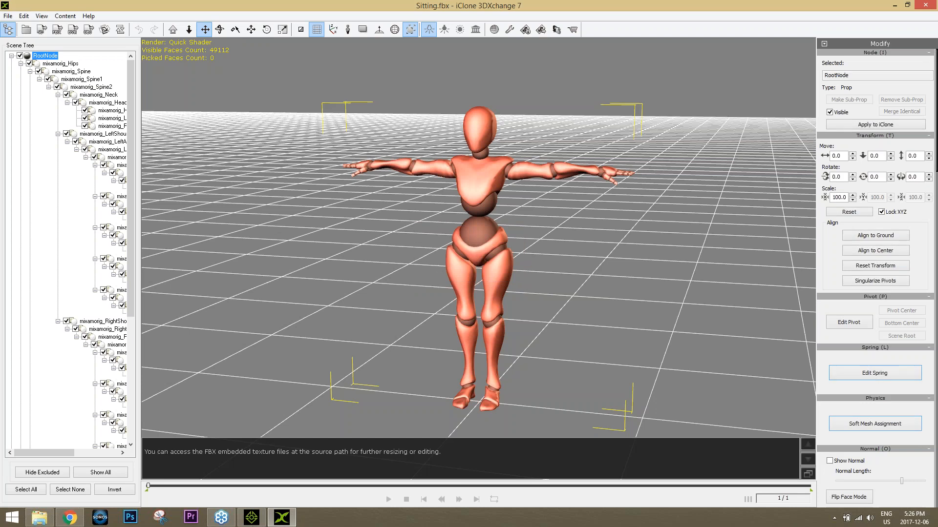
Step: Play the Sitting_mixamo motion from the motion library on the imported figure and stop playback
{"action": "left_click_drag", "start_coordinate": [935, 169], "coordinate": [935, 274]}
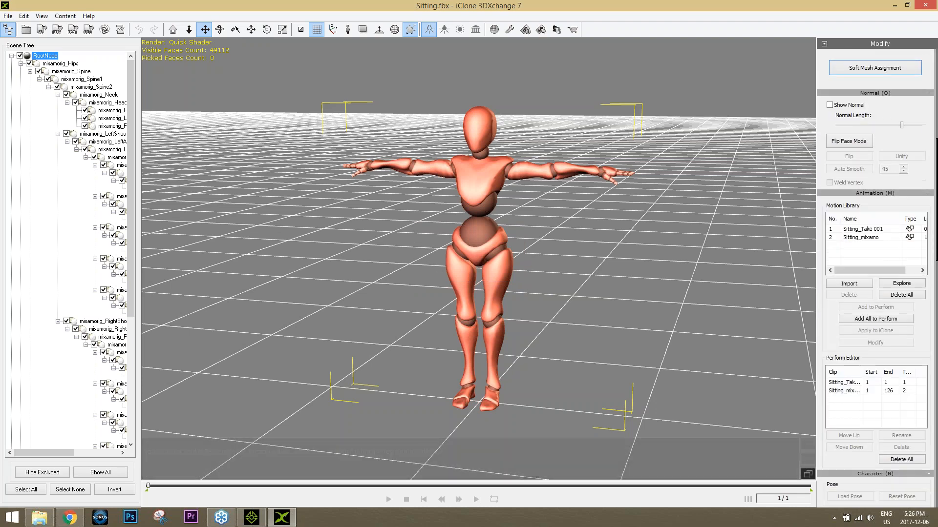
{"action": "double_click", "coordinate": [880, 239]}
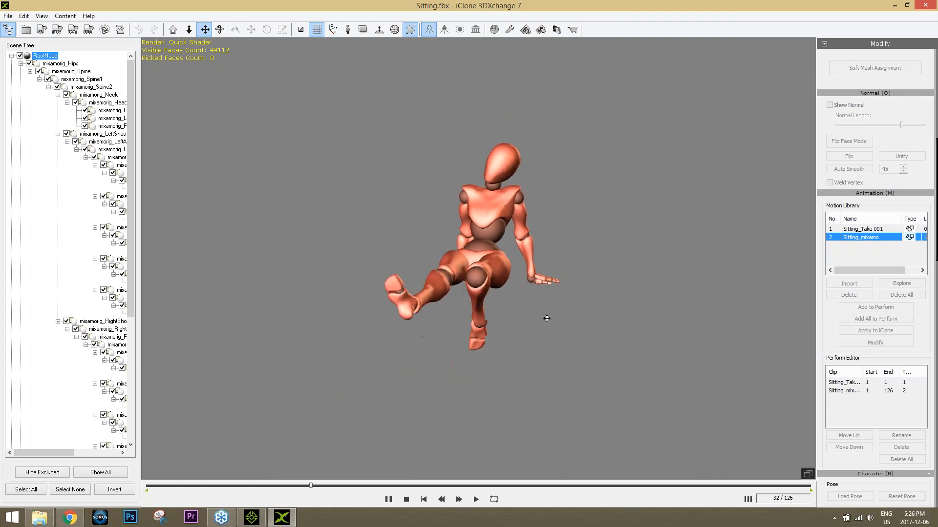
{"action": "left_click", "coordinate": [406, 500]}
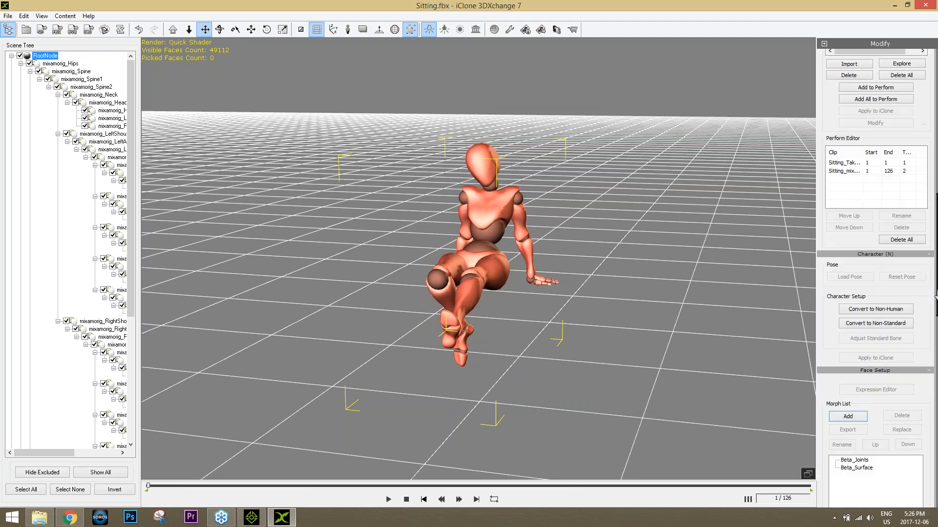
Step: Start editing the sitting figure's pivot, snapping it to the pivot center and back to the scene root
{"action": "scroll", "coordinate": [936, 247], "scroll_direction": "down", "scroll_amount": 5}
{"action": "left_click_drag", "start_coordinate": [526, 336], "coordinate": [531, 257]}
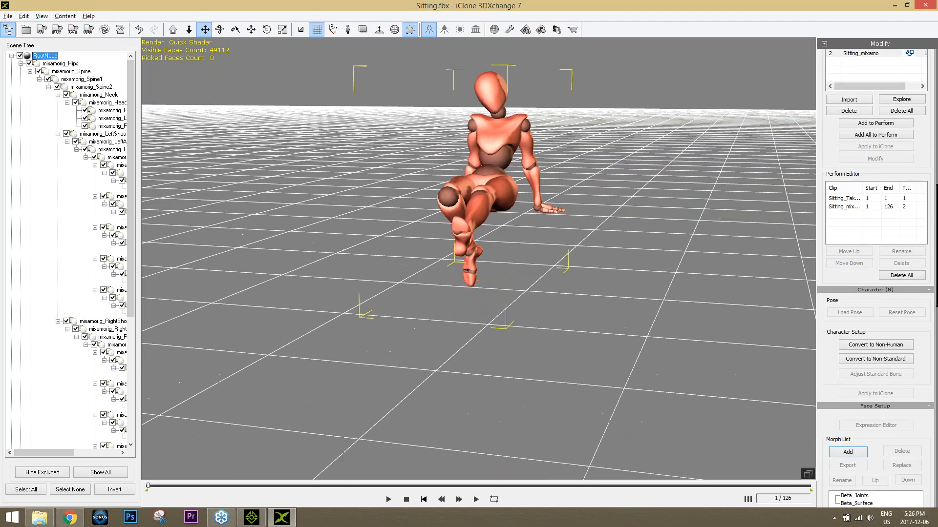
{"action": "scroll", "coordinate": [531, 256], "scroll_direction": "down", "scroll_amount": 3}
{"action": "right_click_drag", "start_coordinate": [531, 256], "coordinate": [499, 293]}
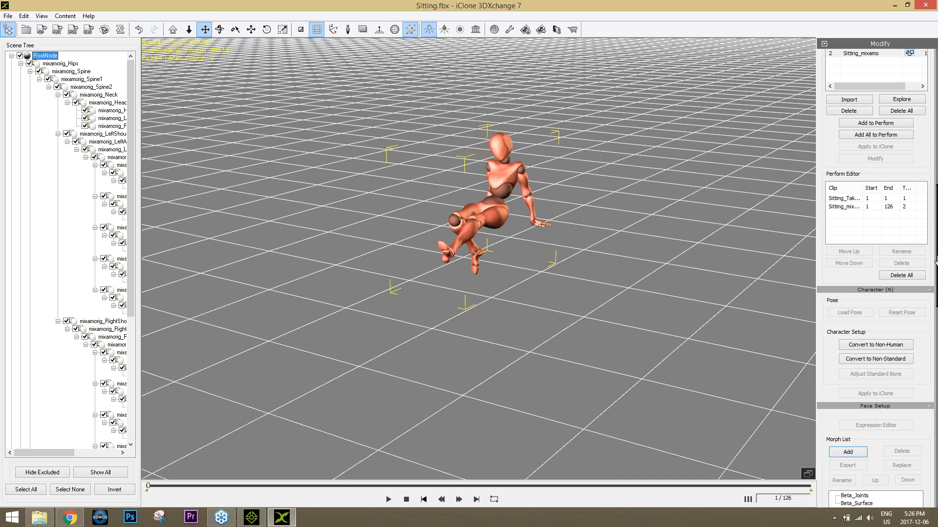
{"action": "left_click_drag", "start_coordinate": [936, 261], "coordinate": [936, 127]}
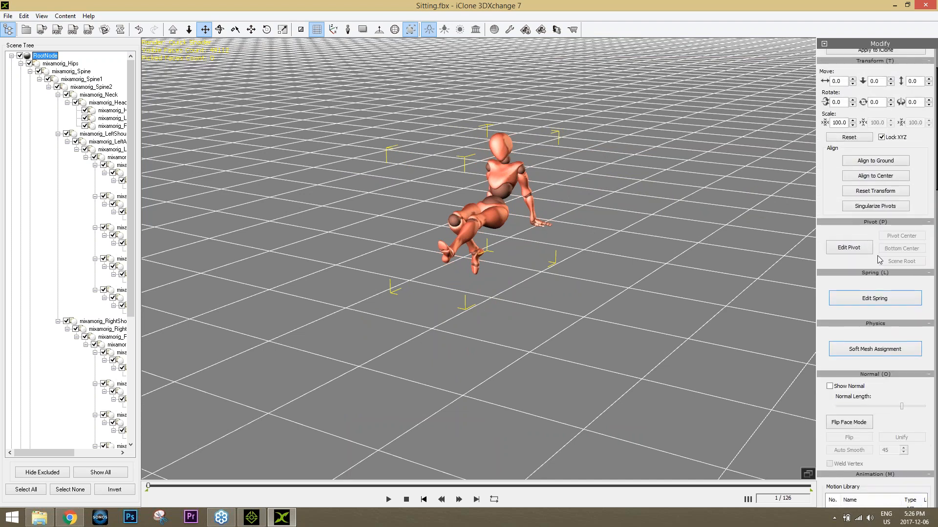
{"action": "left_click", "coordinate": [850, 247]}
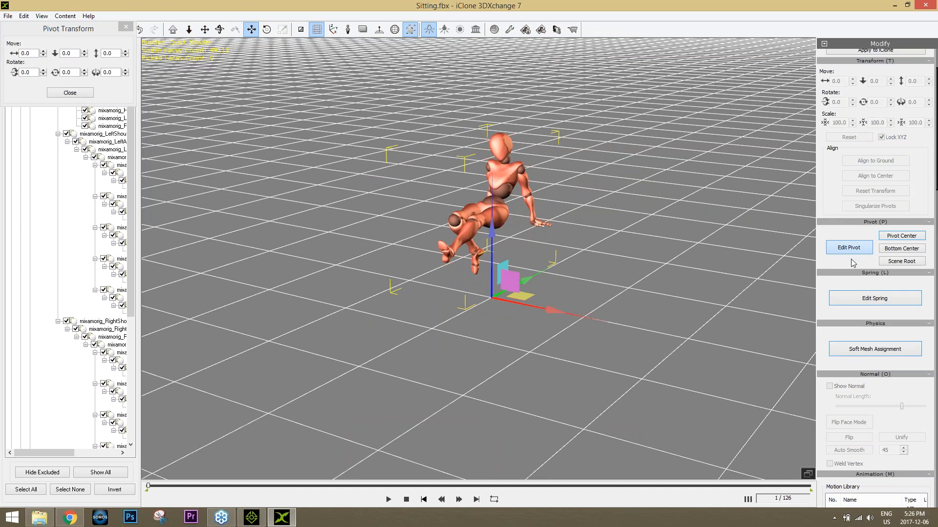
{"action": "left_click", "coordinate": [905, 249]}
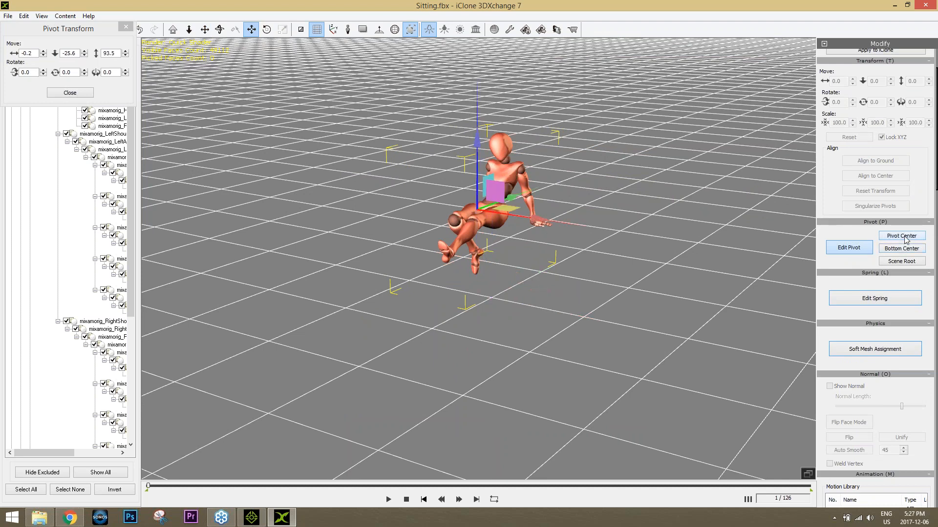
{"action": "left_click", "coordinate": [904, 261]}
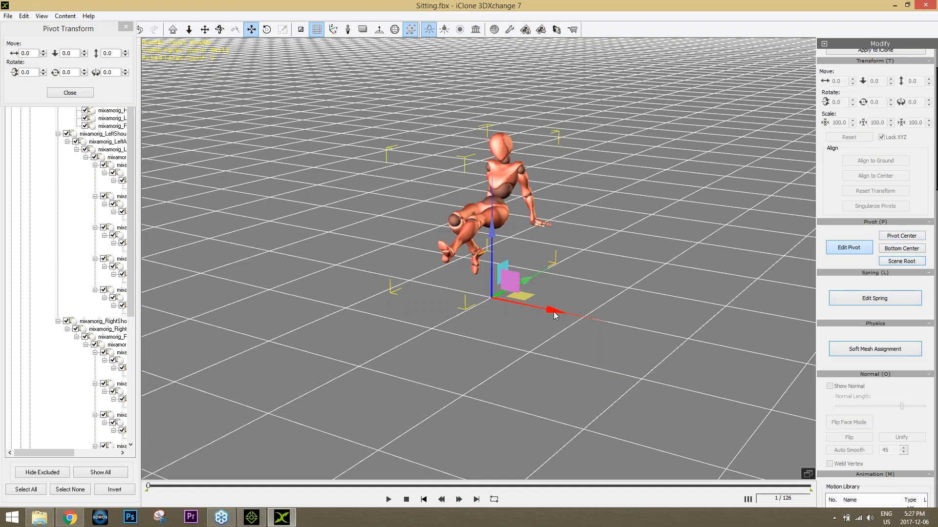
Step: Move the pivot along X to 93.5 beside the figure, and then underneath it at about -0.8, -22.4
{"action": "left_click_drag", "start_coordinate": [553, 312], "coordinate": [647, 323]}
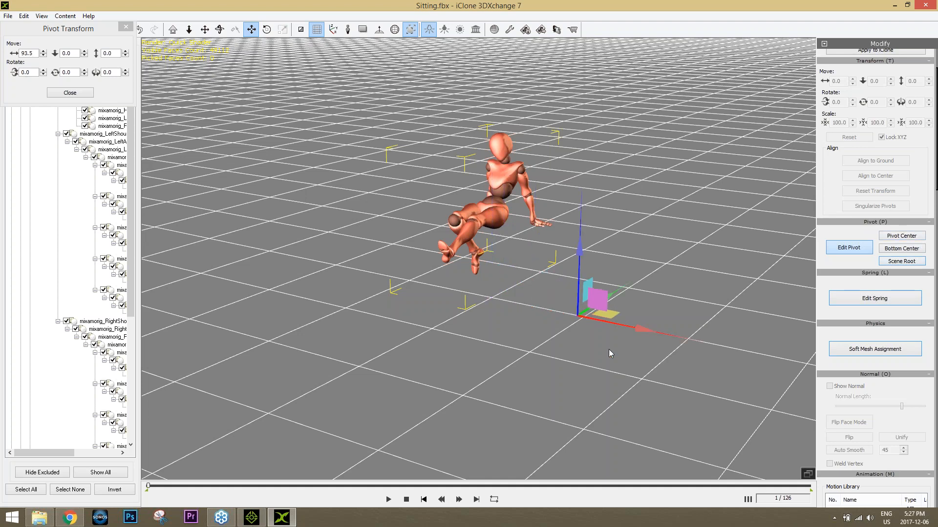
{"action": "scroll", "coordinate": [478, 296], "scroll_direction": "up", "scroll_amount": 5}
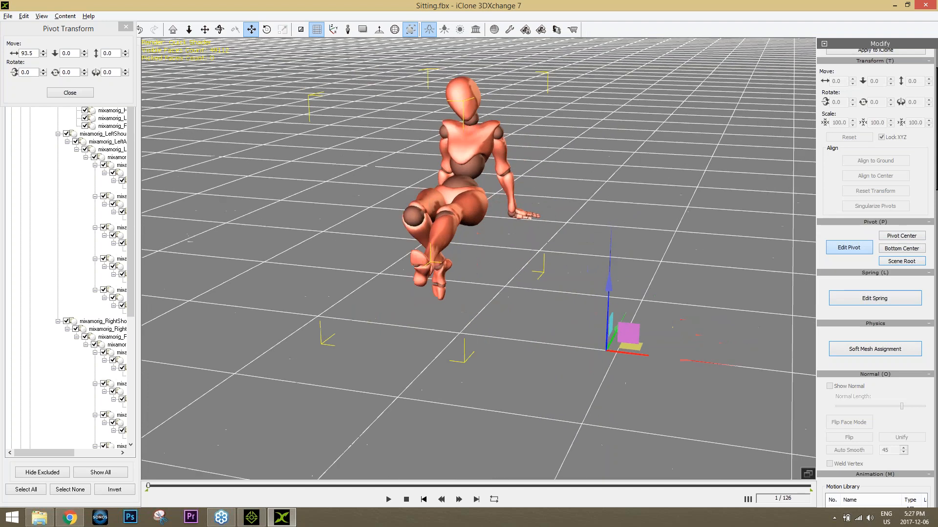
{"action": "middle_click_drag", "start_coordinate": [478, 296], "coordinate": [455, 301]}
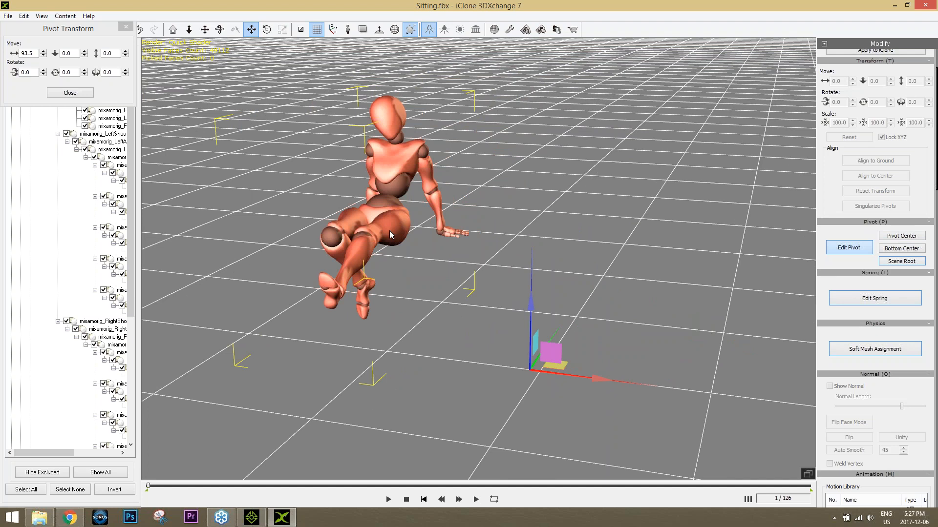
{"action": "left_click_drag", "start_coordinate": [600, 379], "coordinate": [405, 367]}
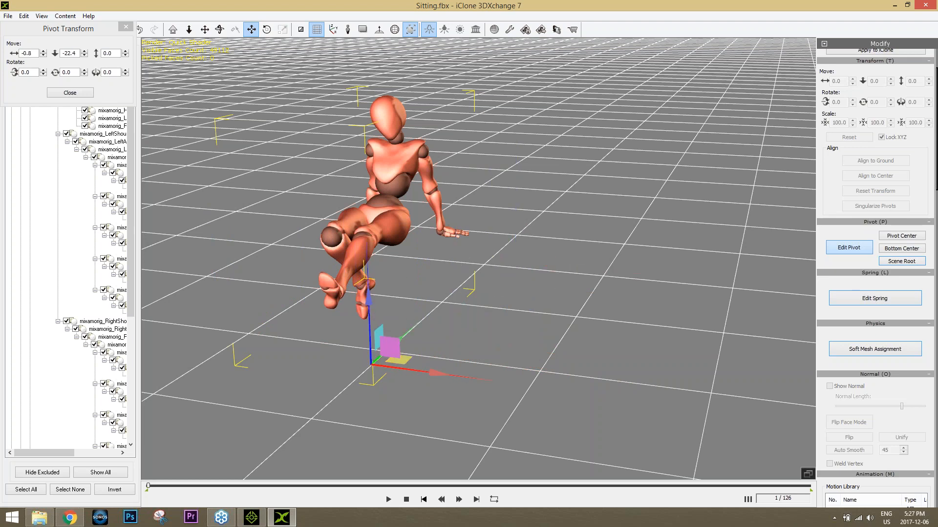
Step: Snap the pivot to the figure's bottom center, return it to the scene root, and finish pivot editing
{"action": "left_click", "coordinate": [901, 248]}
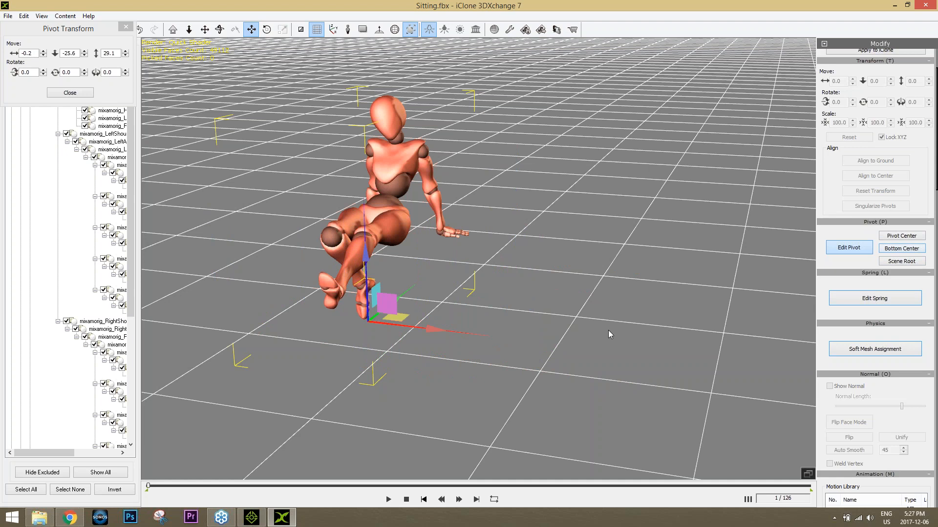
{"action": "left_click", "coordinate": [901, 261]}
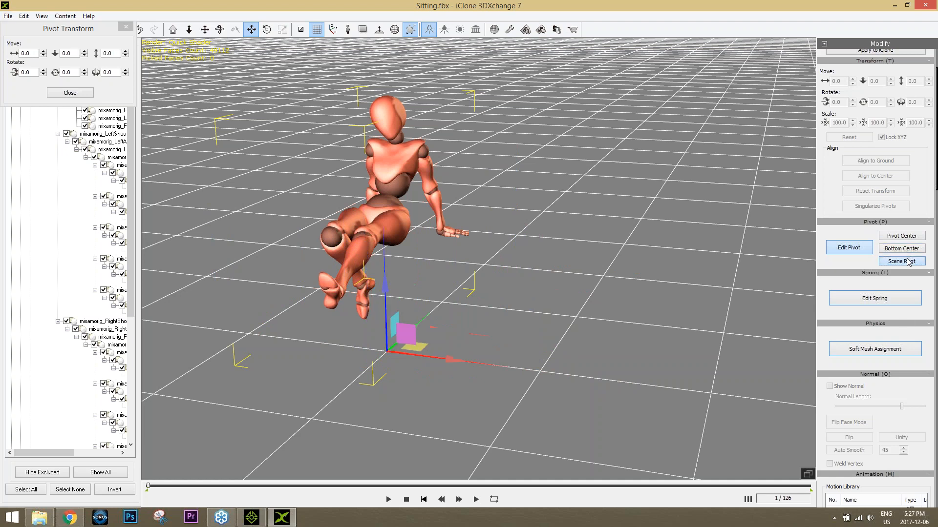
{"action": "right_click_drag", "start_coordinate": [511, 337], "coordinate": [475, 294]}
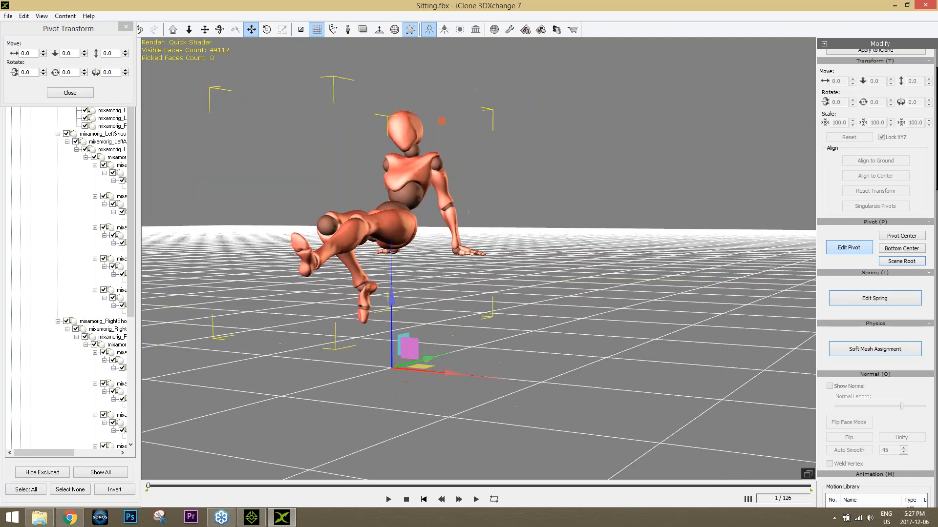
{"action": "left_click", "coordinate": [69, 93]}
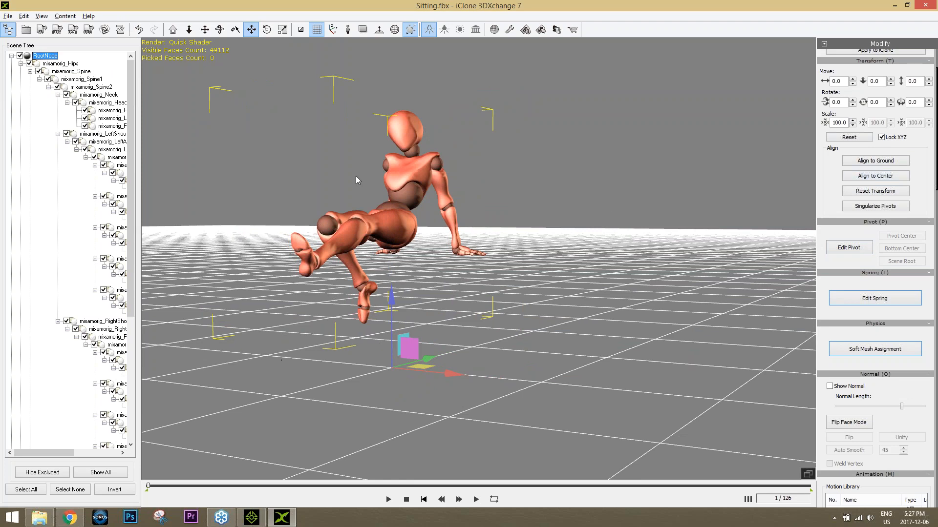
{"action": "right_click_drag", "start_coordinate": [356, 175], "coordinate": [499, 267]}
{"action": "right_click_drag", "start_coordinate": [516, 305], "coordinate": [581, 298]}
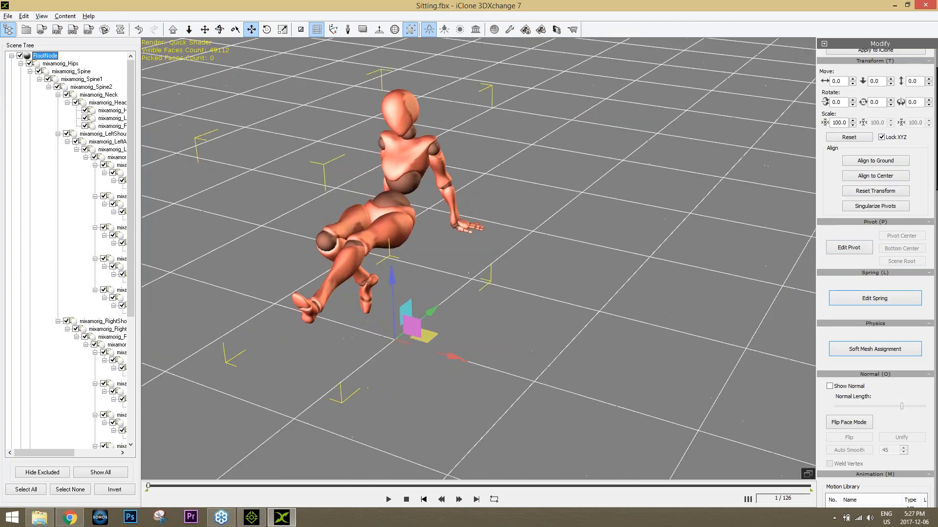